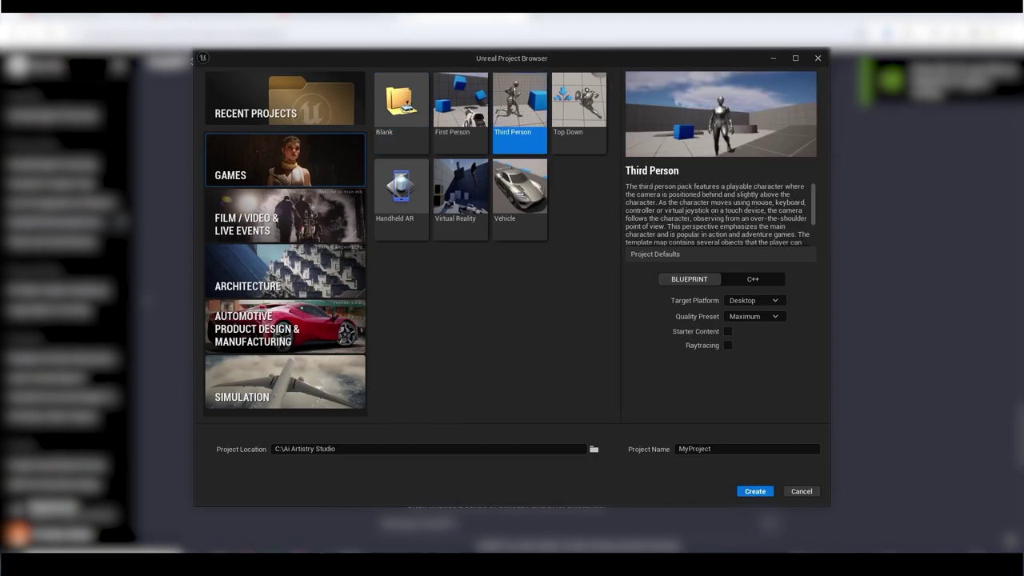
Step: Create the Third Person project and search the plugins for Procedural and Movie Render Queue
left_click(752, 491)
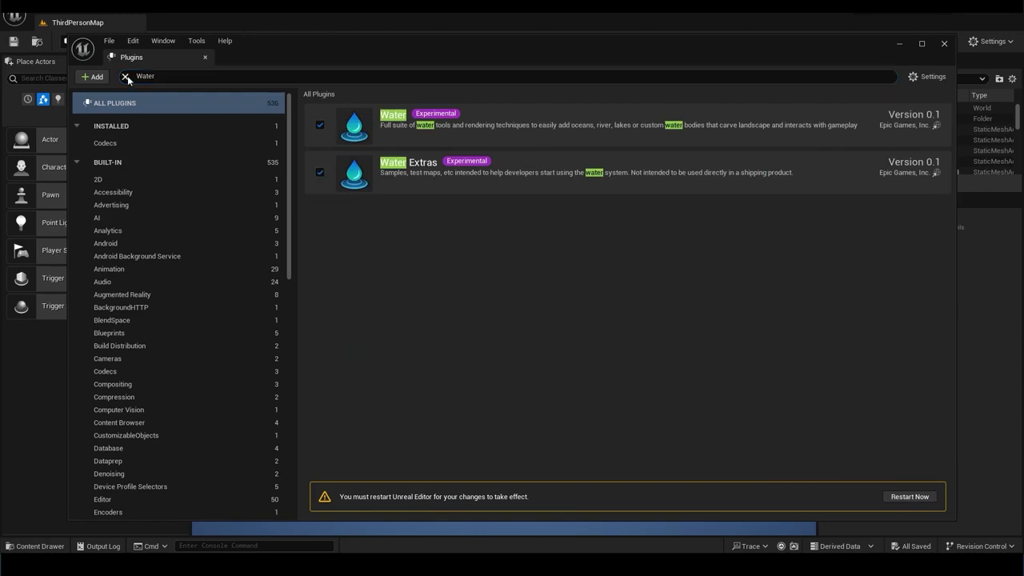
left_click(126, 77)
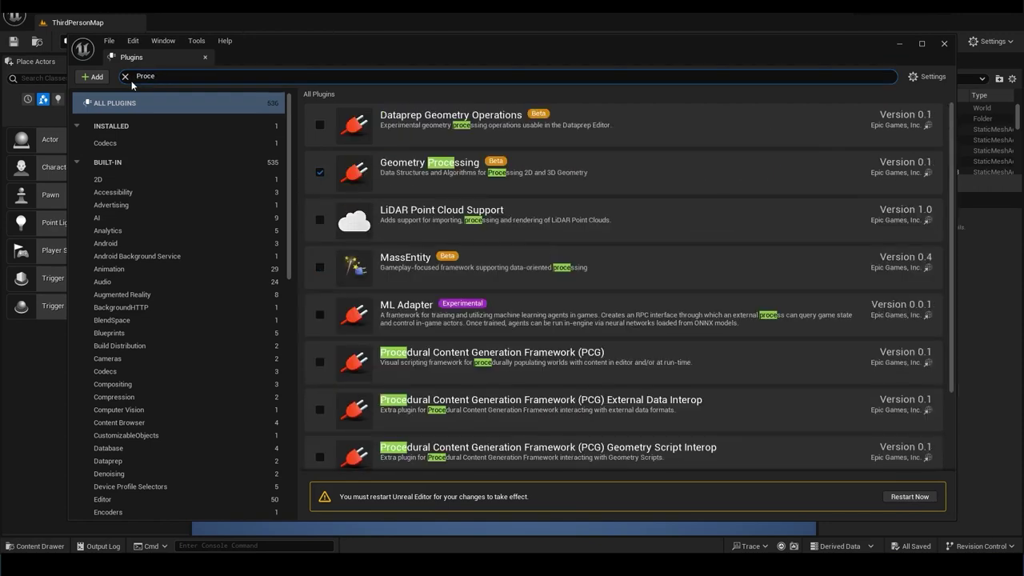
type("Procedural")
triple_click(196, 77)
type("Movie Render Q")
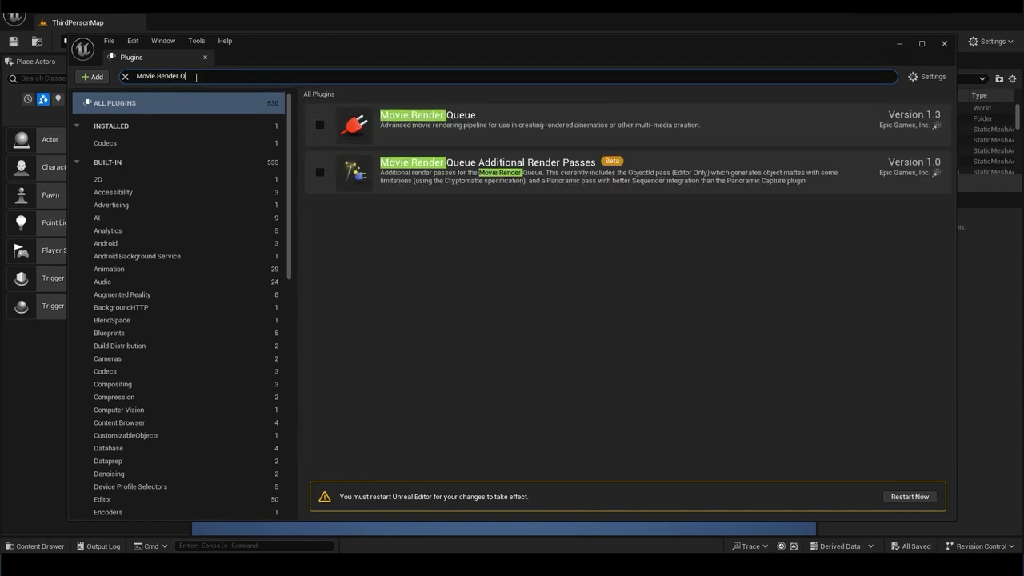
left_click(126, 77)
scroll(472, 269, "down", 3)
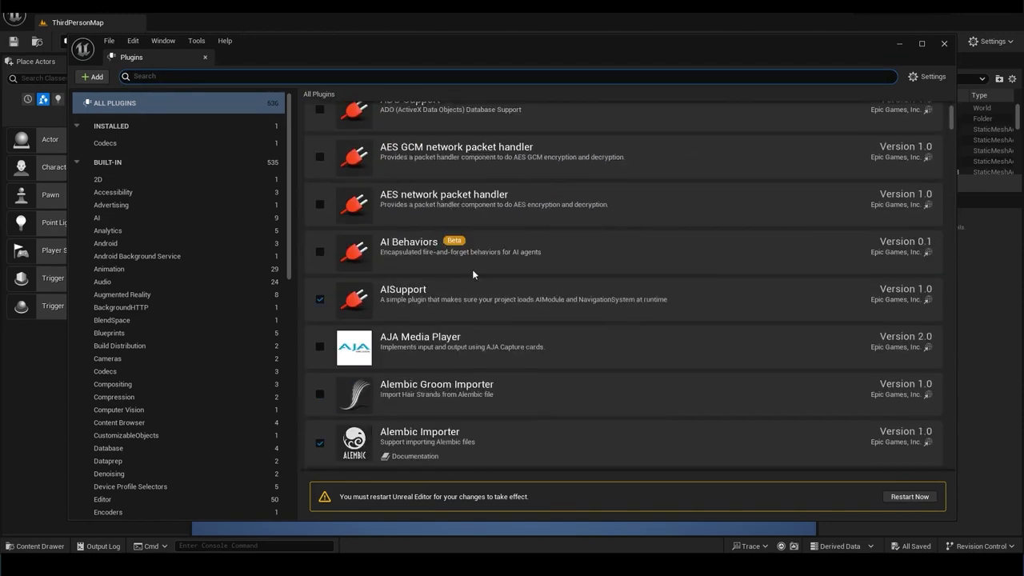
scroll(472, 269, "down", 2)
Step: Search the plugin browser for the Volumetrics plugin
left_click(165, 76)
type("Vol")
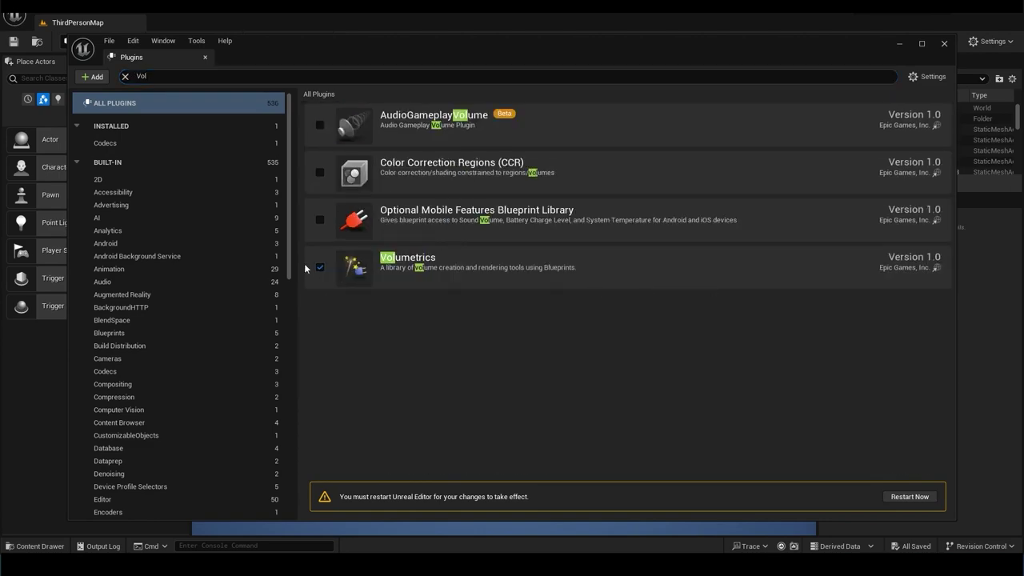
left_click(125, 76)
scroll(514, 327, "down", 5)
scroll(515, 326, "up", 3)
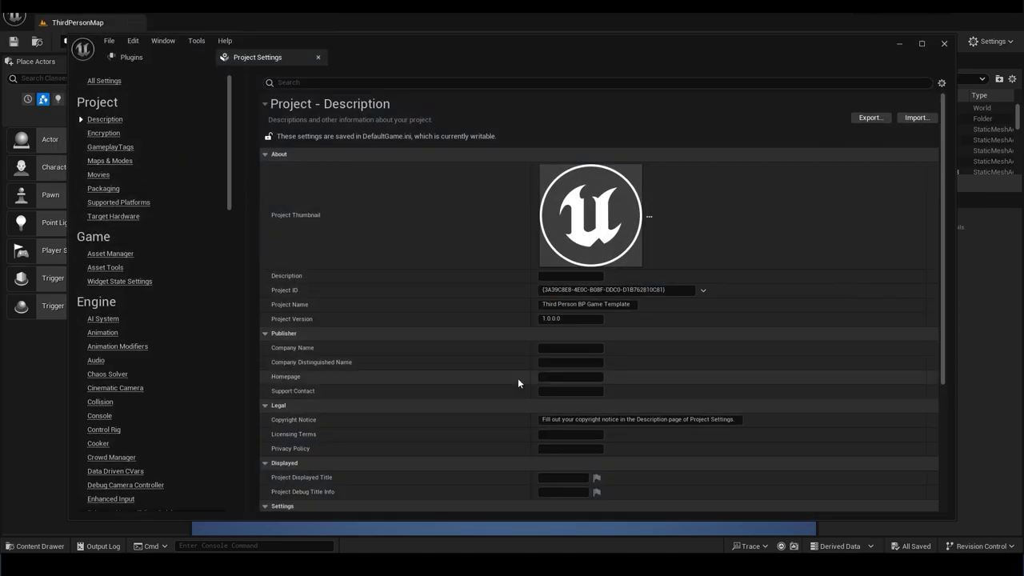
Step: Turn on Enable virtual texture support in Project Settings and start an empty new level
type("Texture")
scroll(505, 377, "down", 3)
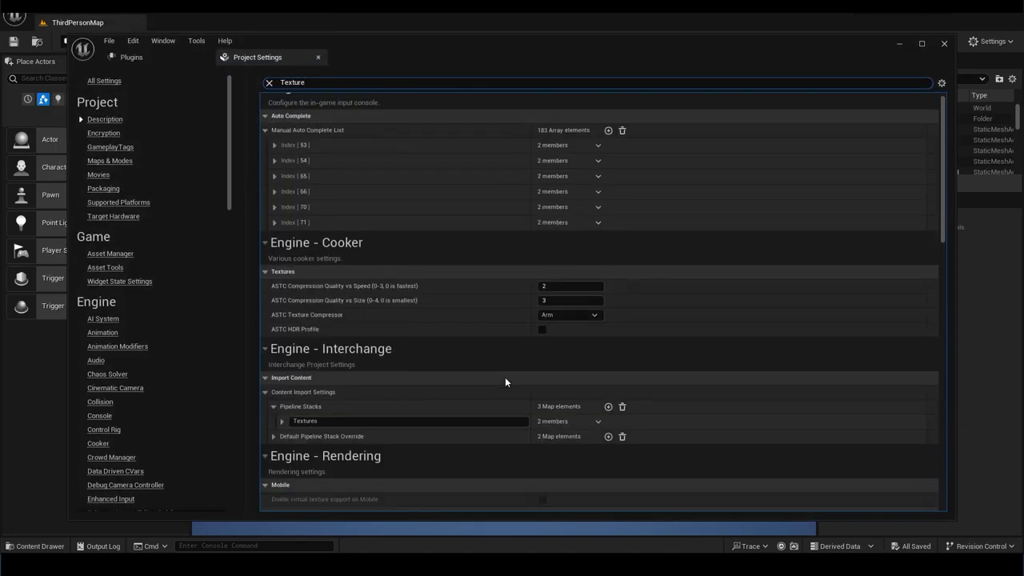
scroll(505, 376, "down", 2)
scroll(494, 390, "down", 1)
left_click(543, 472)
scroll(363, 428, "down", 2)
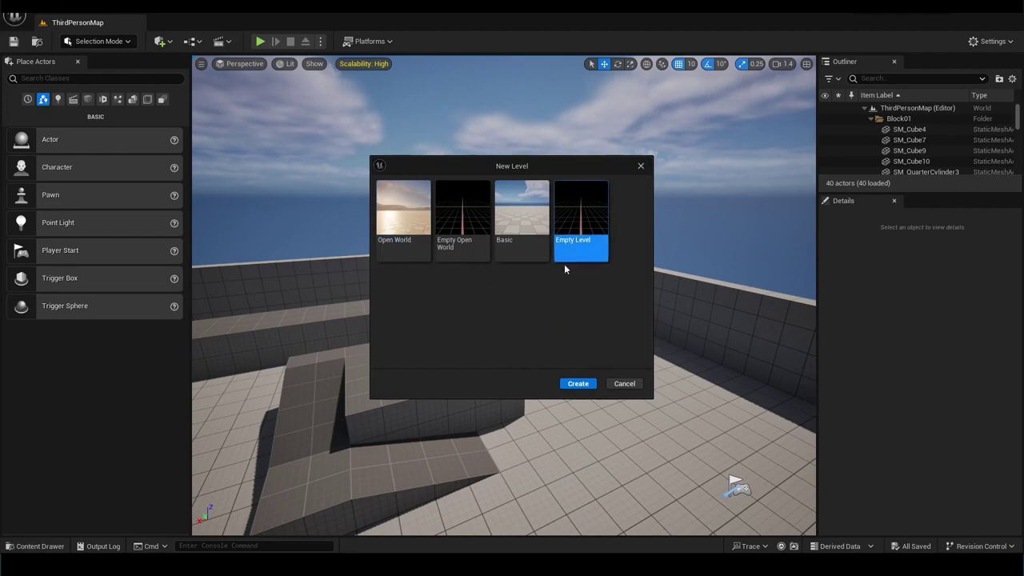
left_click(577, 383)
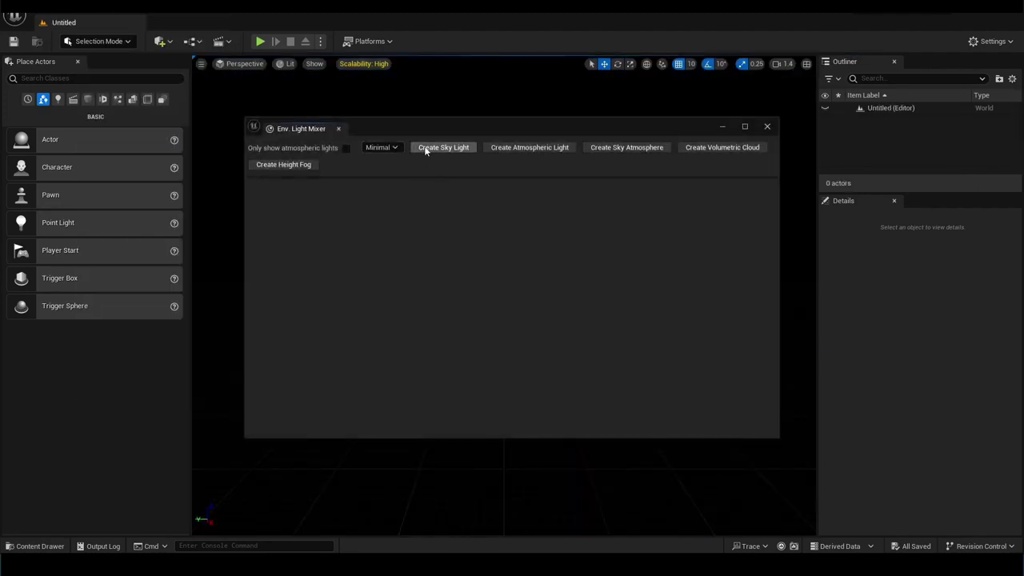
Step: Group the environment light actors into a new Environment Lights folder
scroll(416, 365, "down", 5)
left_click(766, 127)
left_click(897, 118)
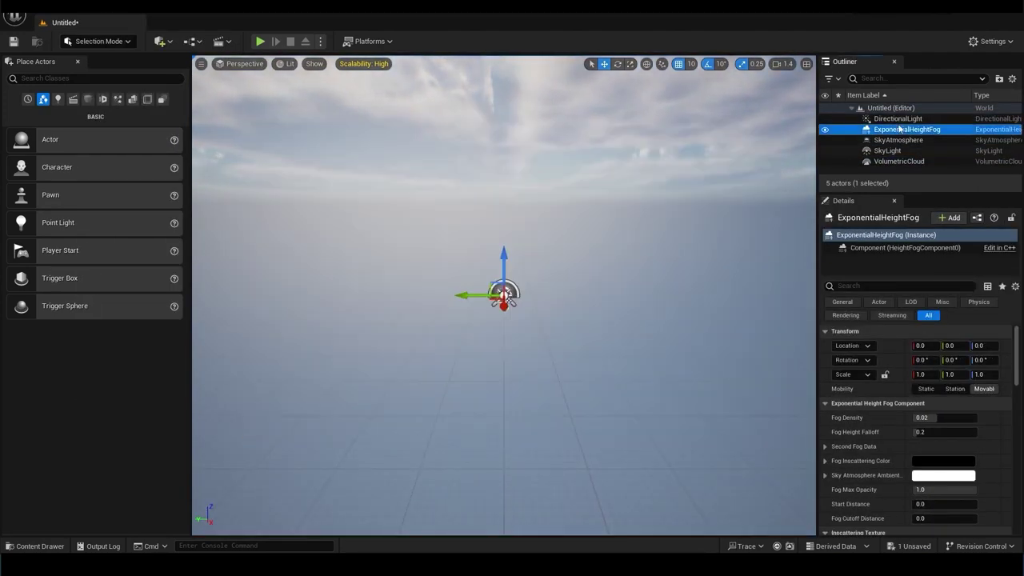
left_click(898, 140, "shift")
left_click(903, 120)
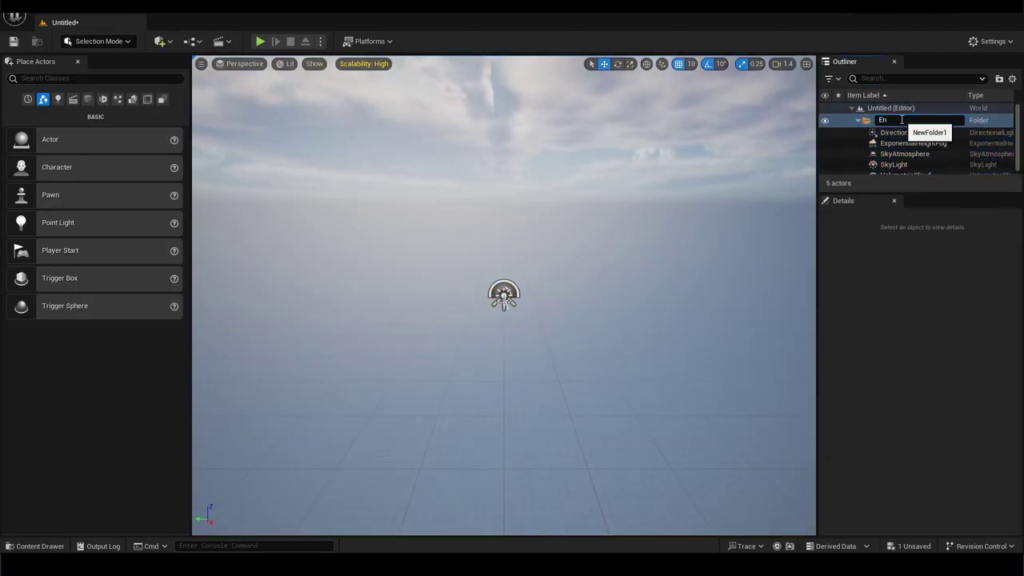
Step: Review the directional light's details, then bring up Project Settings
left_click(902, 128)
scroll(892, 447, "down", 1)
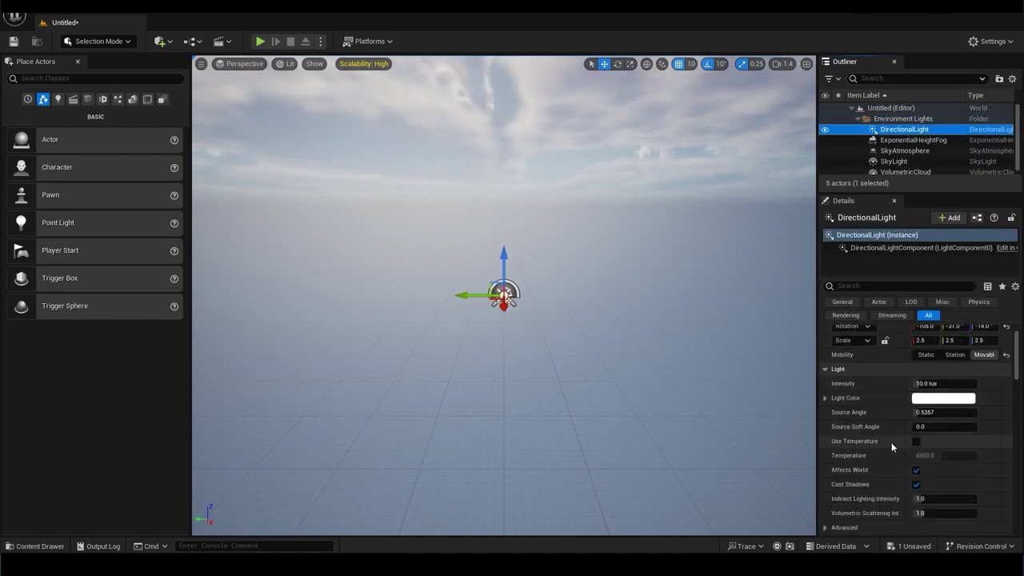
scroll(873, 439, "down", 5)
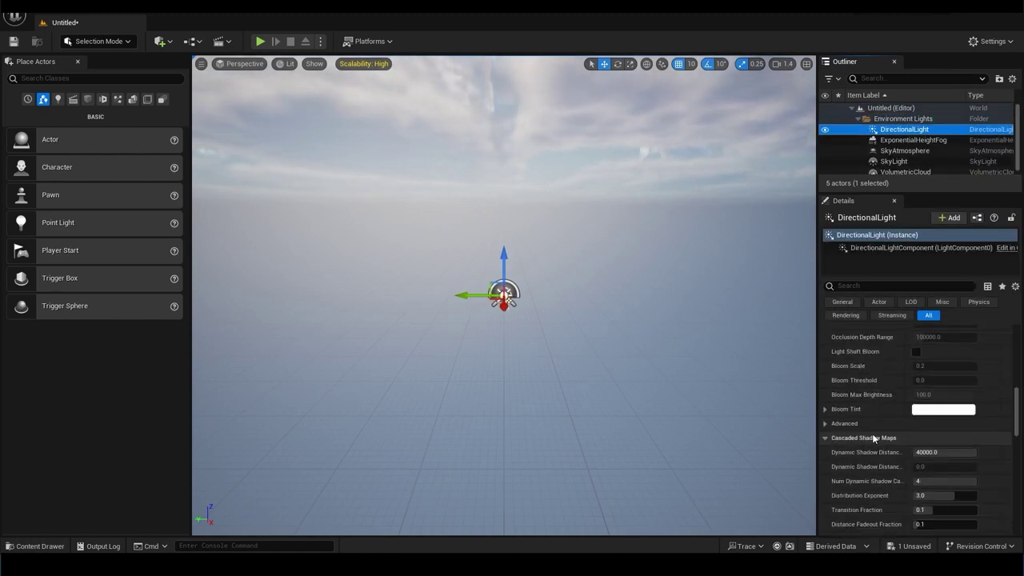
left_click(14, 16)
left_click(160, 144)
left_click(109, 149)
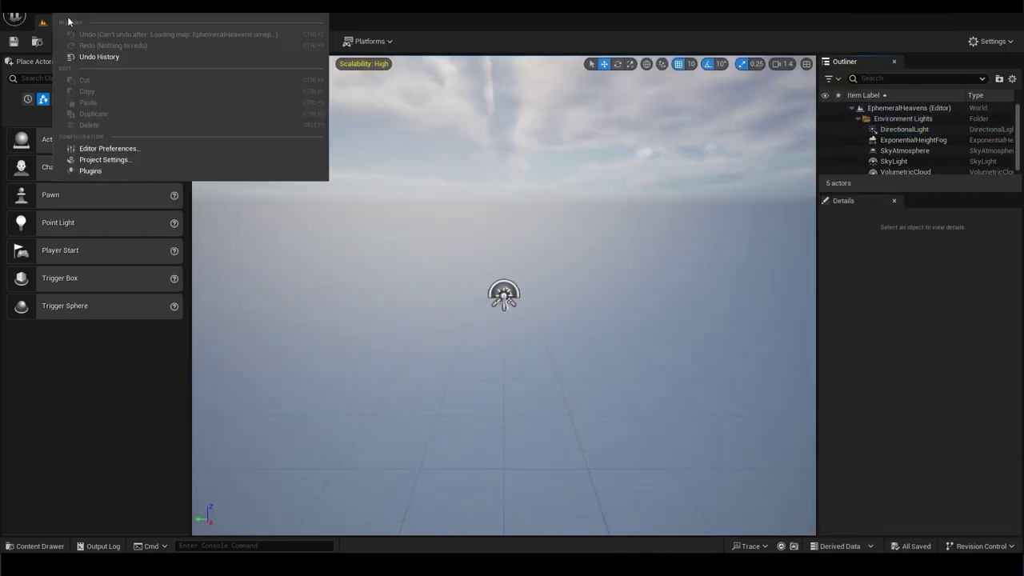
Step: Choose a level for the Game Default Map under Maps & Modes
scroll(482, 360, "down", 3)
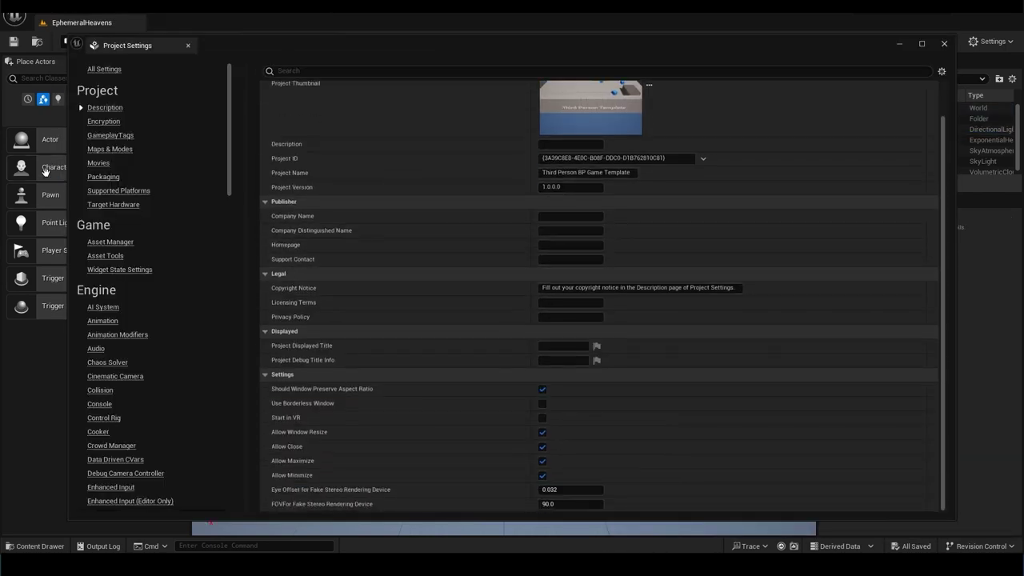
left_click(109, 150)
left_click(616, 303)
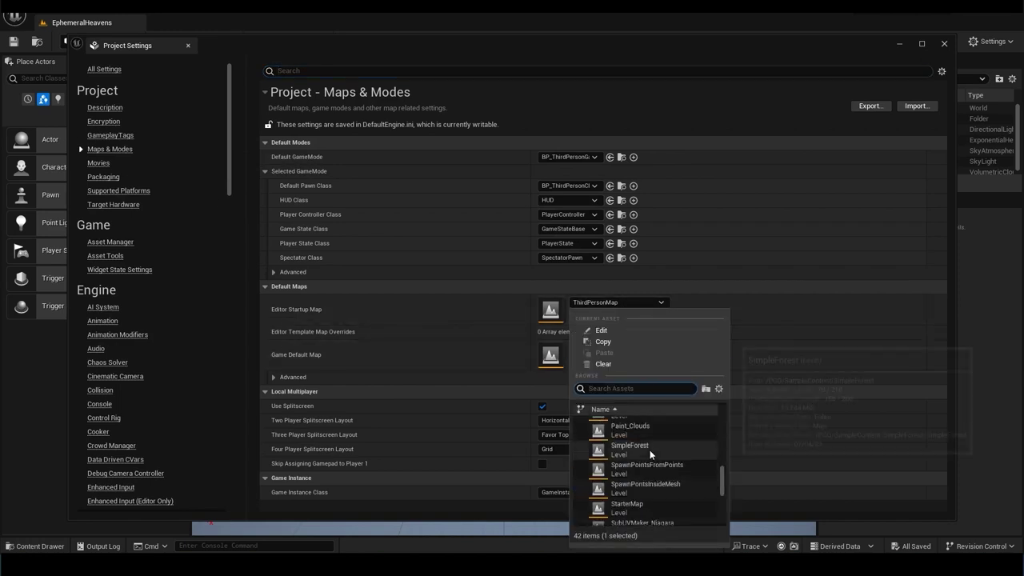
left_click(650, 445)
left_click(616, 348)
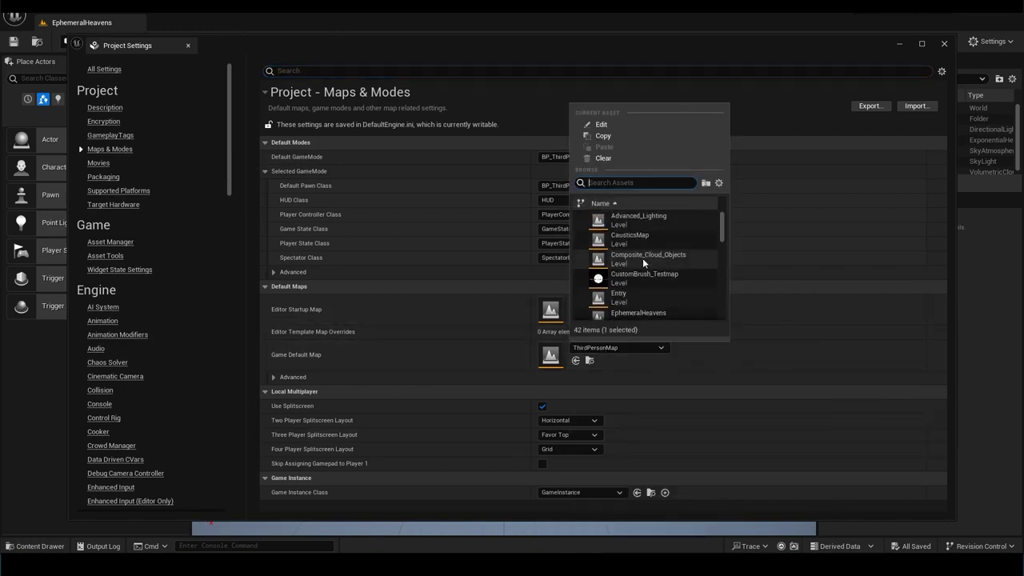
left_click(654, 273)
Step: Review the Target Hardware, Encryption, Packaging and Asset Tools settings pages
left_click(128, 206)
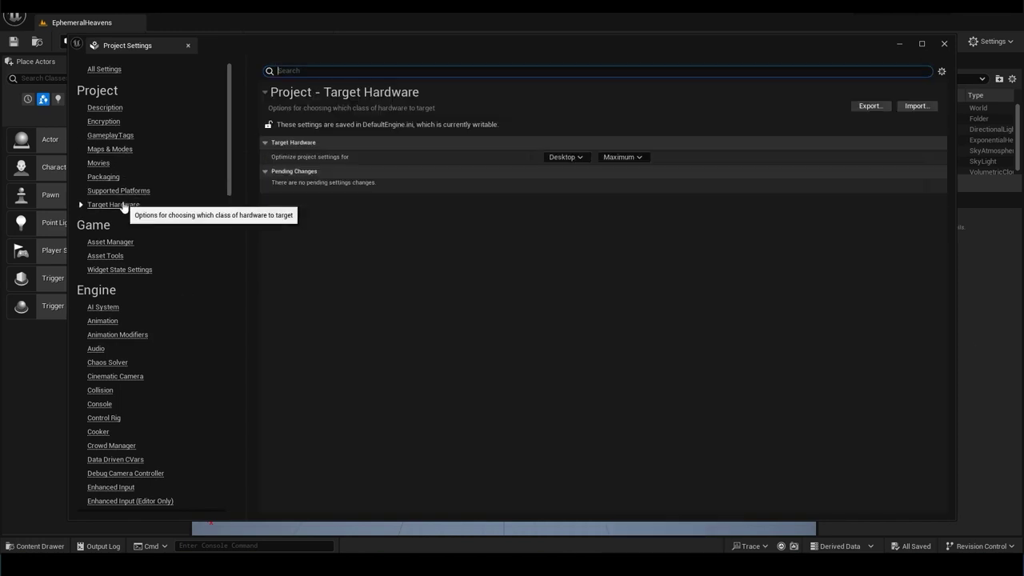
left_click(104, 121)
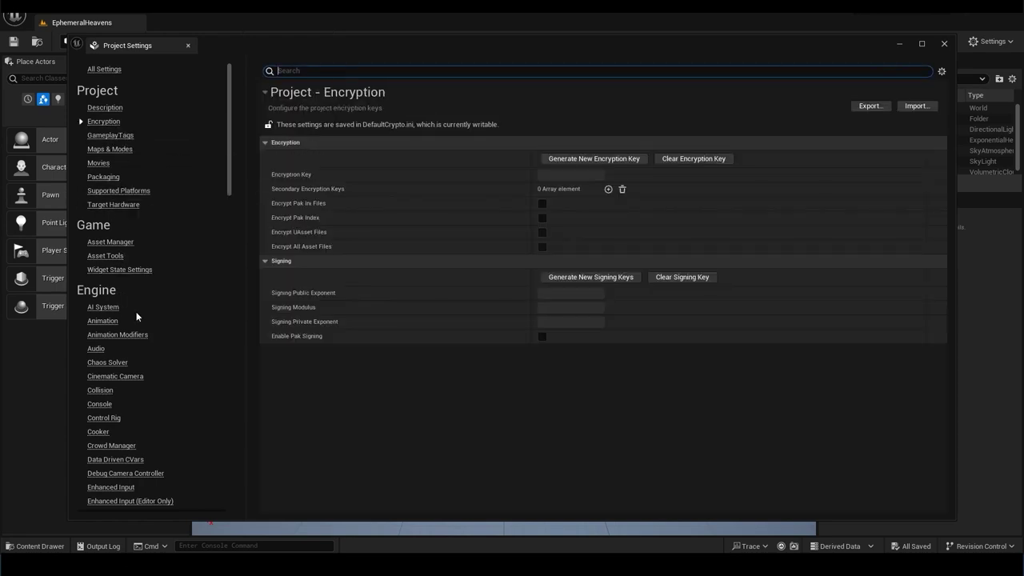
left_click(104, 178)
scroll(144, 323, "down", 2)
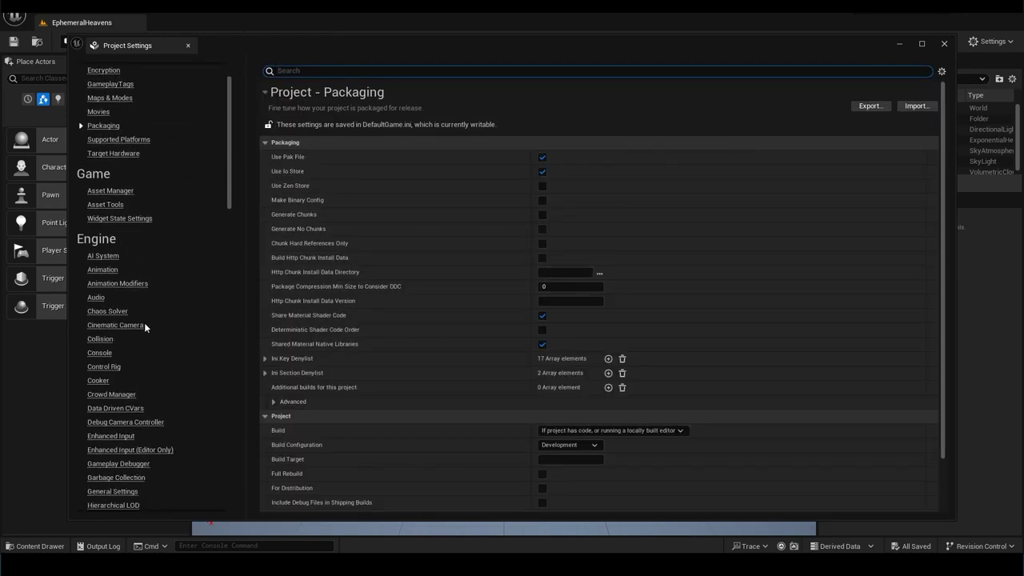
scroll(144, 323, "up", 2)
left_click(120, 205)
left_click(112, 256)
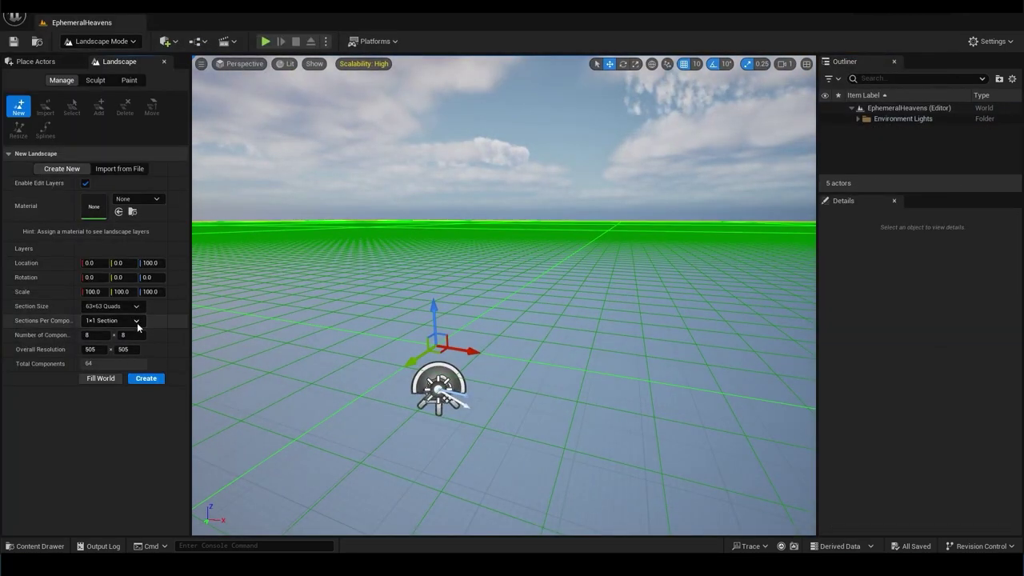
Step: Create a flat 505×505, 64-component landscape, focus it, and return to Selection Mode
left_click(119, 169)
left_click(64, 169)
left_click(120, 169)
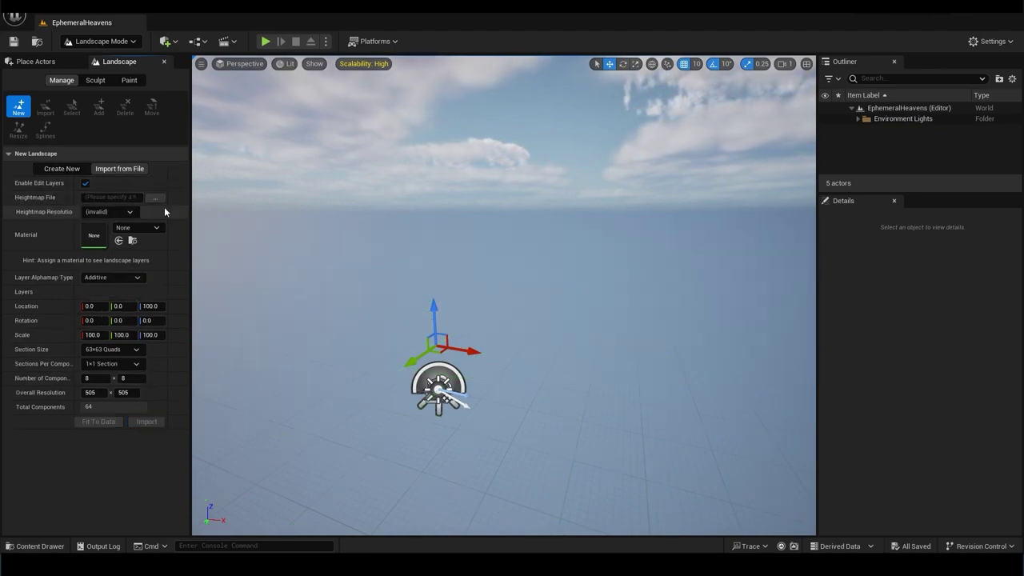
left_click(62, 168)
left_click(146, 378)
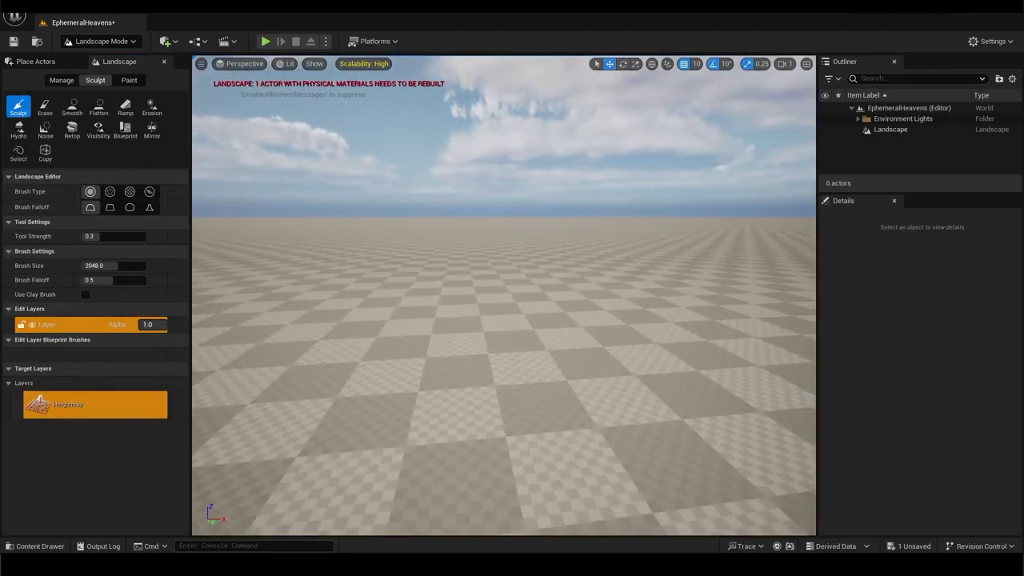
scroll(860, 402, "down", 10)
scroll(862, 384, "up", 5)
double_click(891, 129)
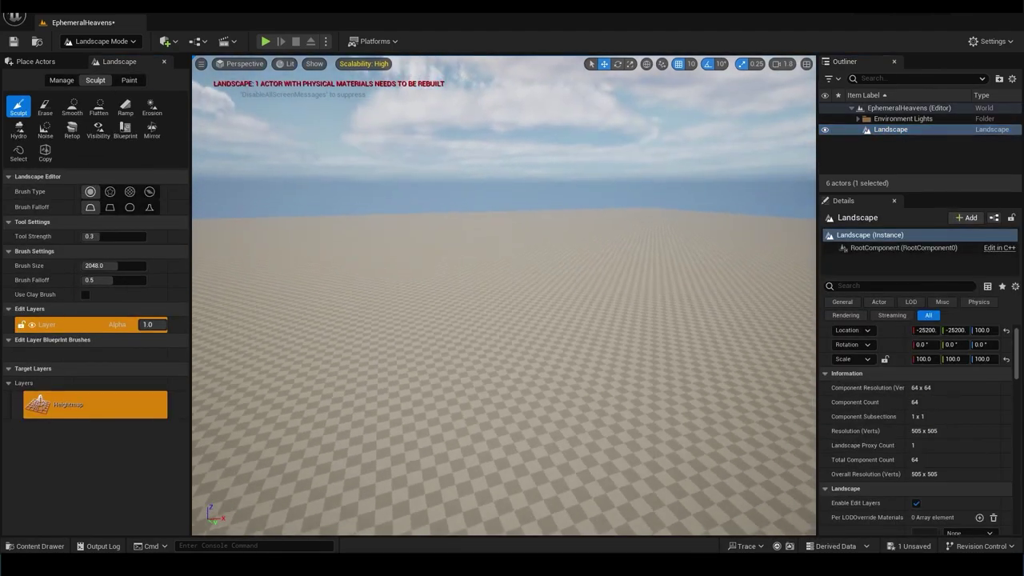
key("shift+1")
Step: Search for water actors and place a WaterBodyOcean onto the landscape
type("water")
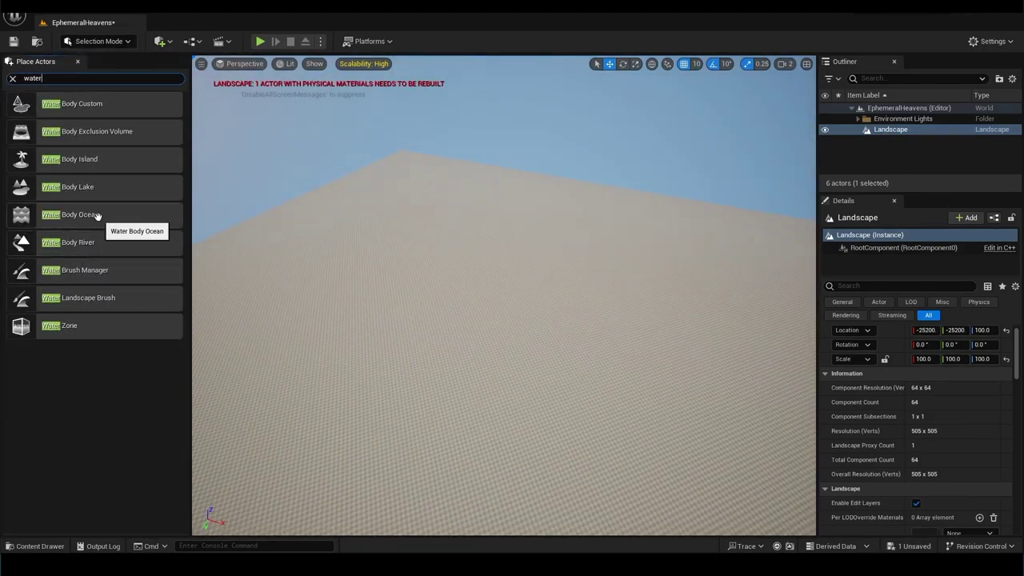
left_click_drag(80, 215, 491, 359)
key("f")
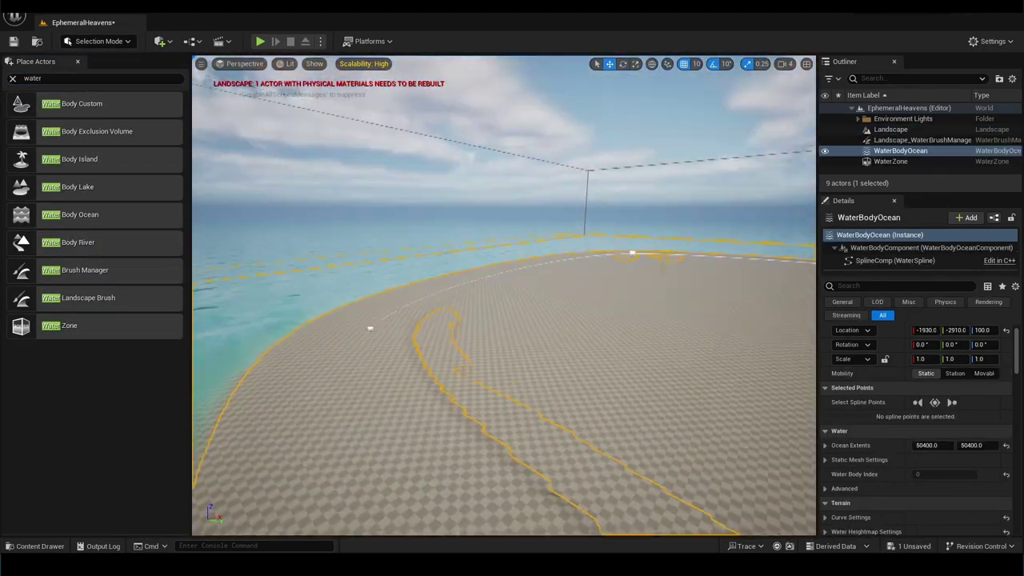
right_click_drag(701, 319, 701, 288)
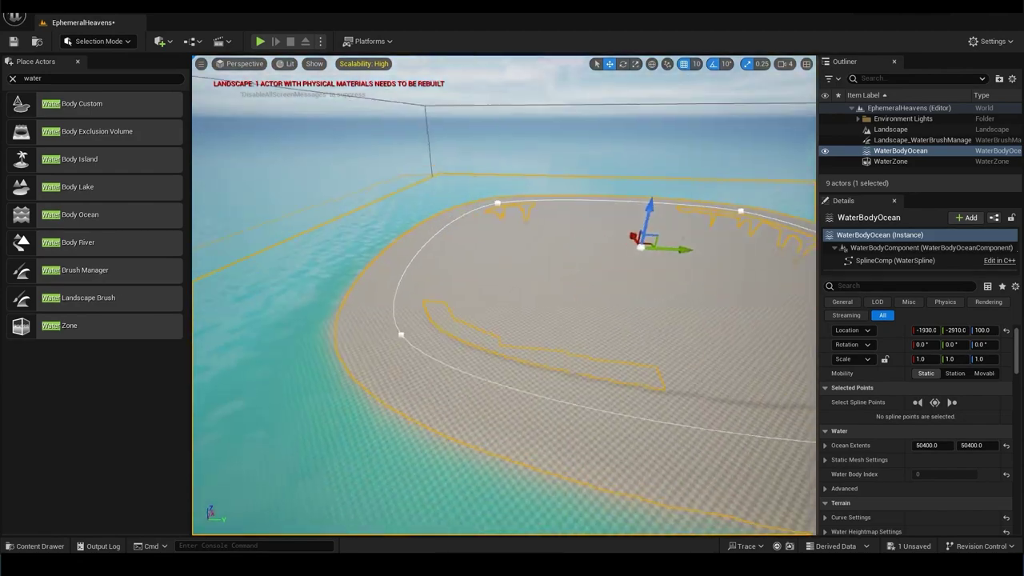
scroll(852, 404, "down", 10)
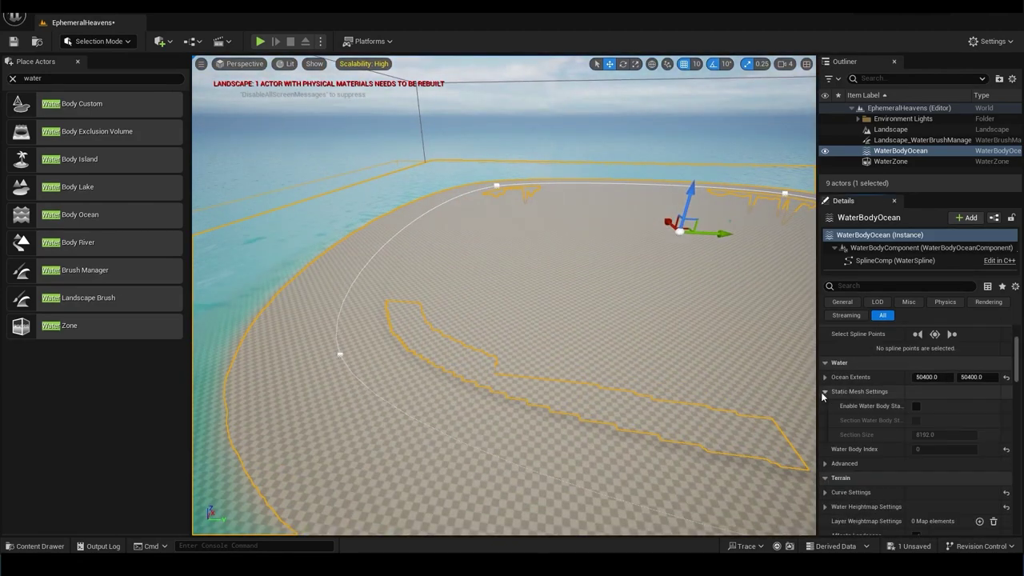
Step: Deepen the ocean's terrain-carved channel and push the shoreline edge offset outward
left_click(827, 421)
left_click(825, 397)
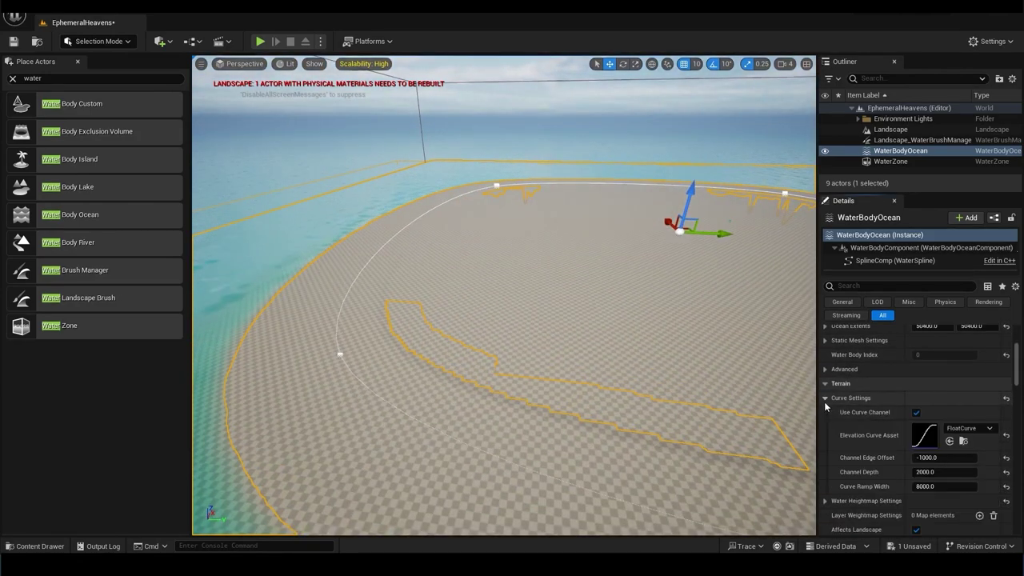
left_click_drag(928, 438, 960, 452)
scroll(824, 423, "down", 2)
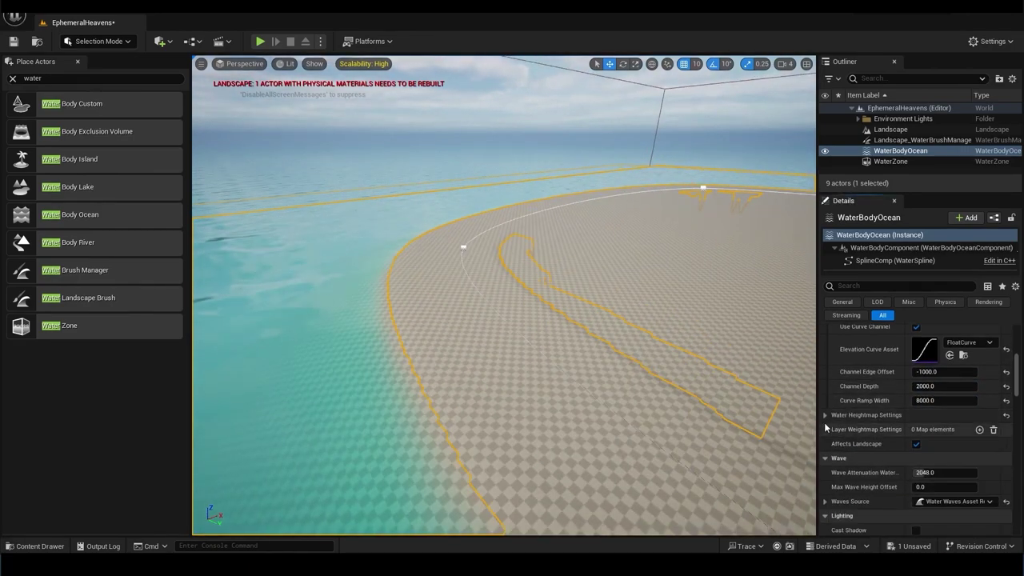
right_click_drag(620, 360, 621, 359)
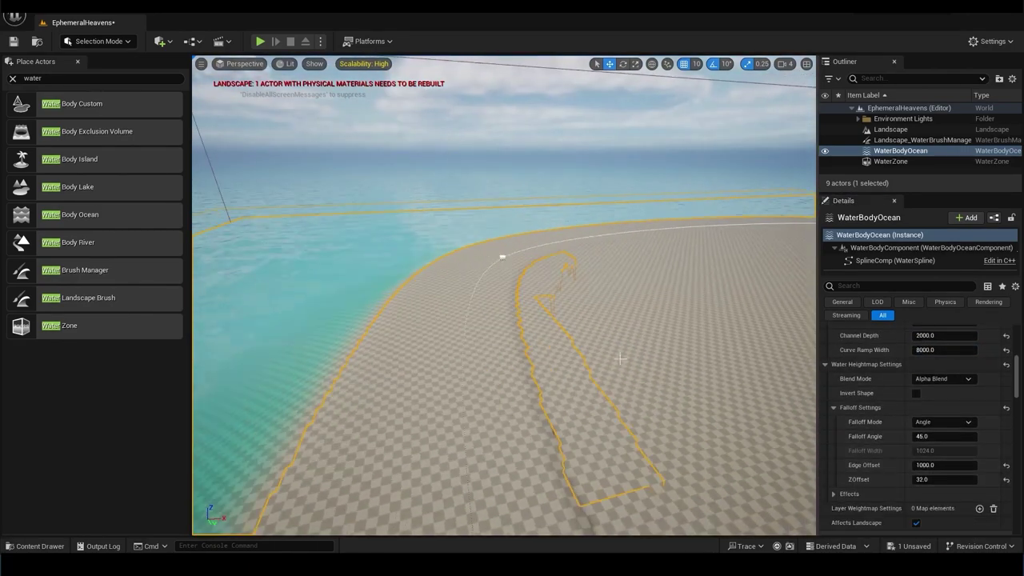
mouse_move(928, 464)
left_mouse_down()
mouse_move(932, 432)
mouse_move(933, 451)
left_mouse_up()
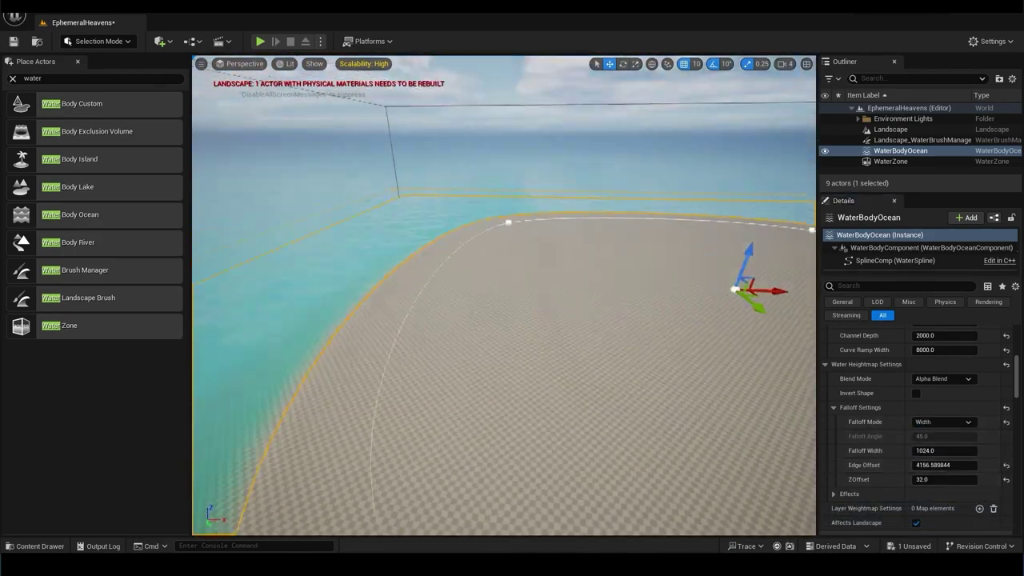
Step: Set shore falloff to Angle, widen edge offset to 6335, and tick Invert Shape
right_click_drag(564, 409, 563, 409)
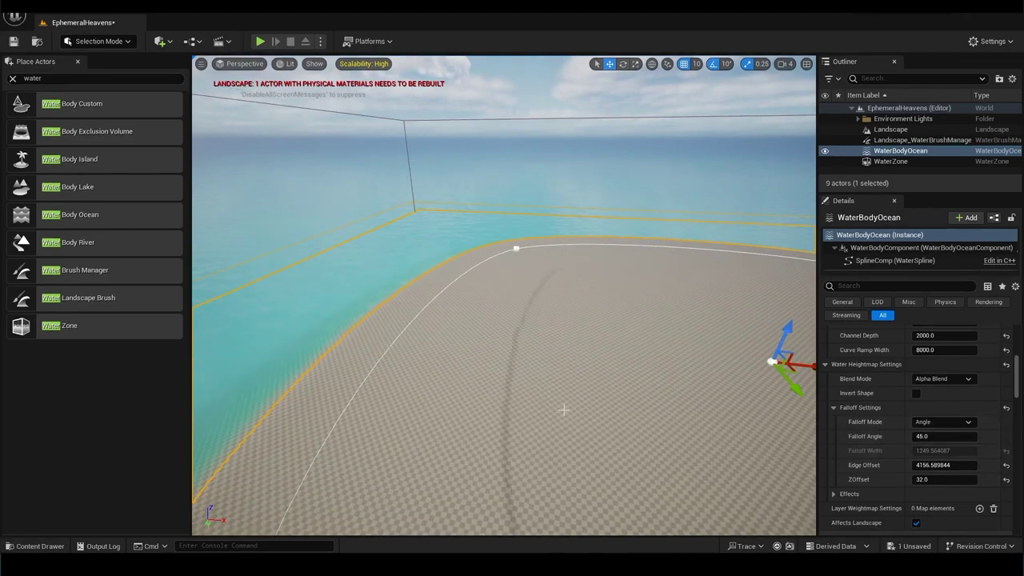
right_click_drag(504, 320, 504, 320)
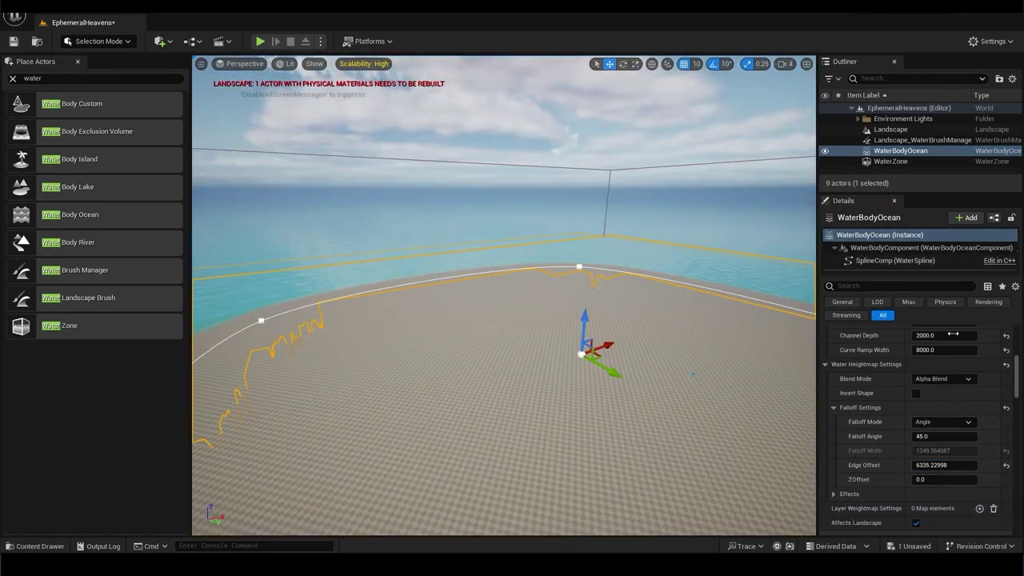
left_click(917, 393)
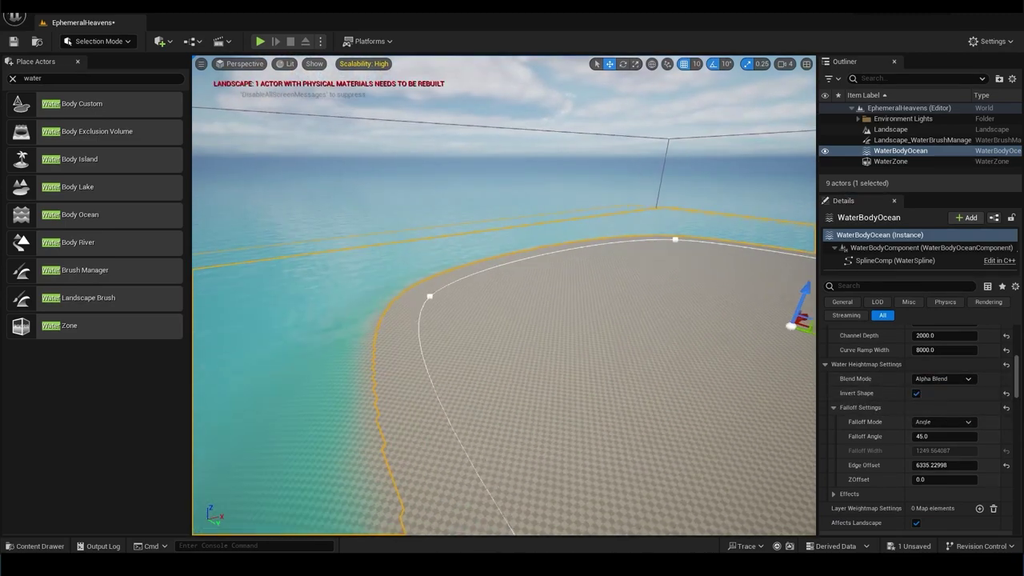
left_click(833, 493)
scroll(920, 432, "down", 3)
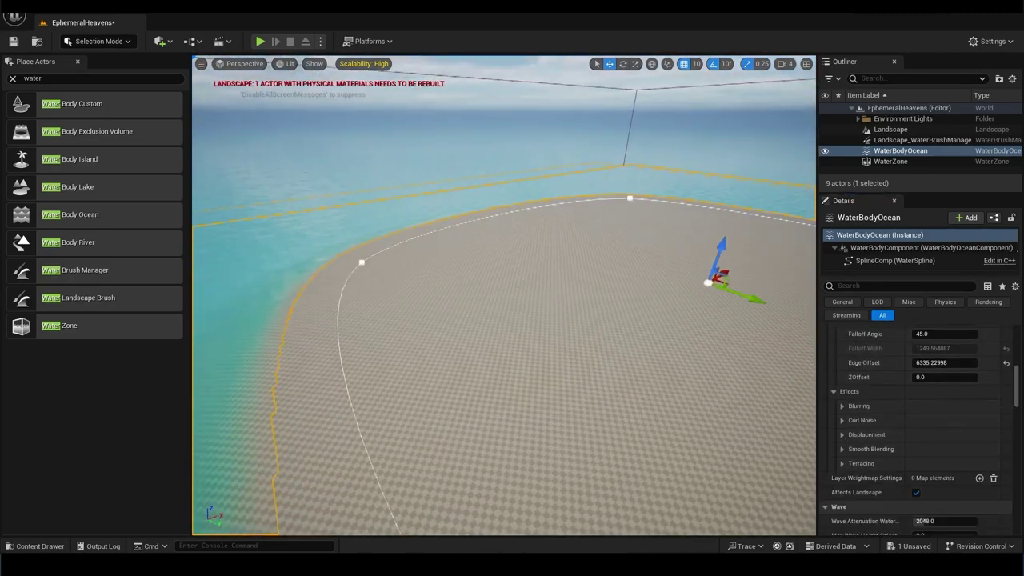
right_click_drag(504, 320, 680, 209)
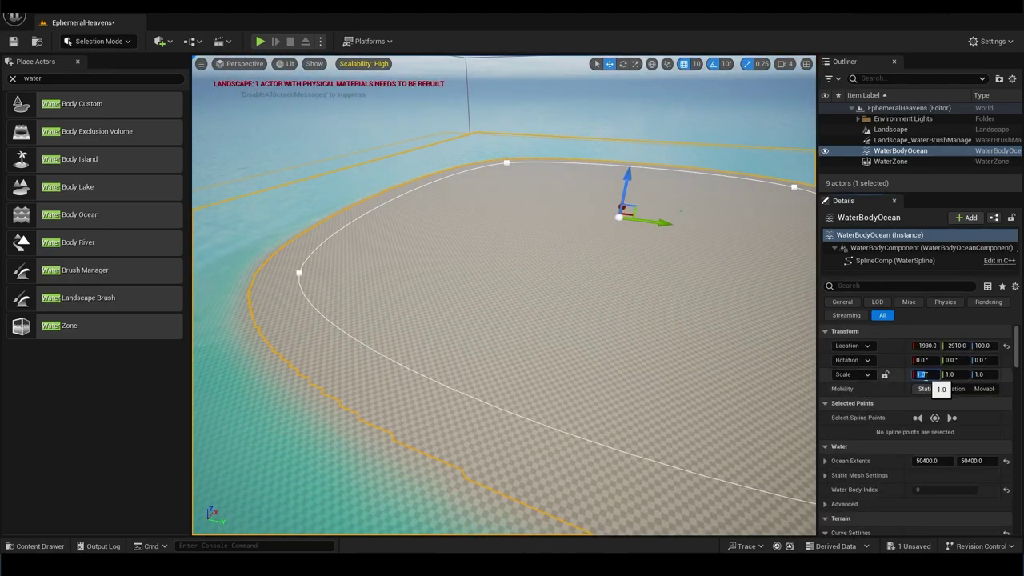
Step: Lower the view to the horizon and play-test running on the island
right_click_drag(504, 320, 504, 240)
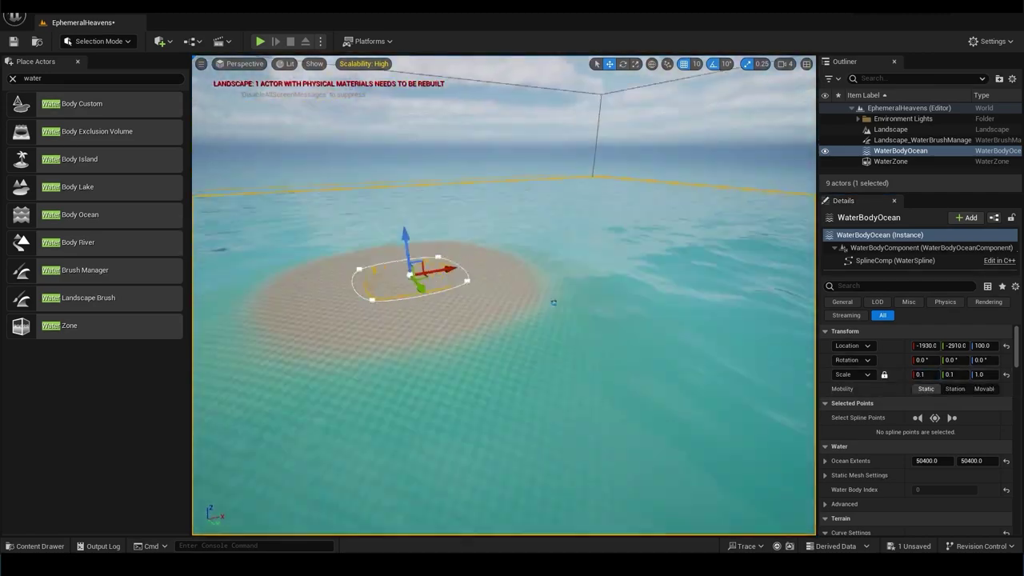
key("alt+p")
key("w")
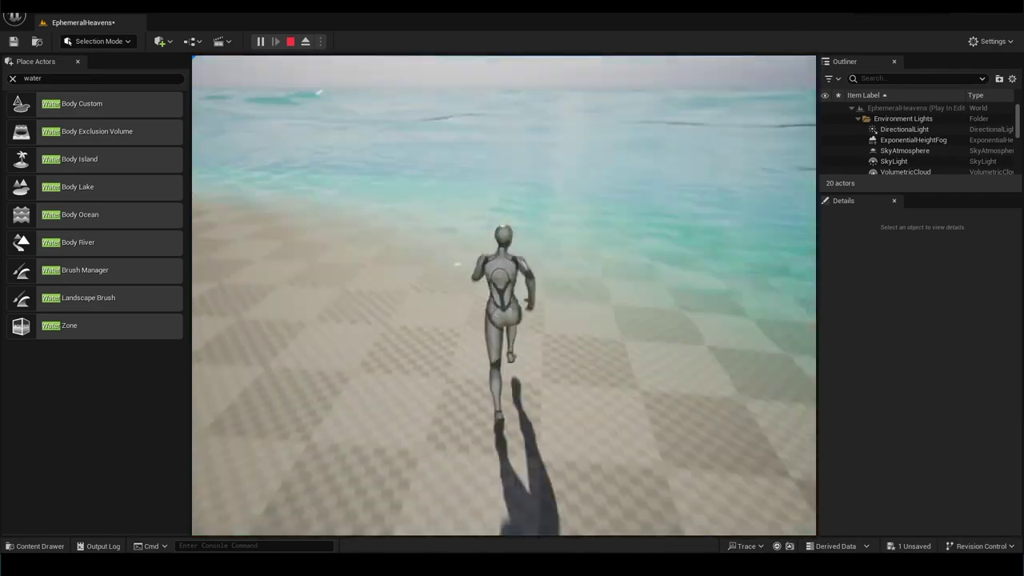
key("Escape")
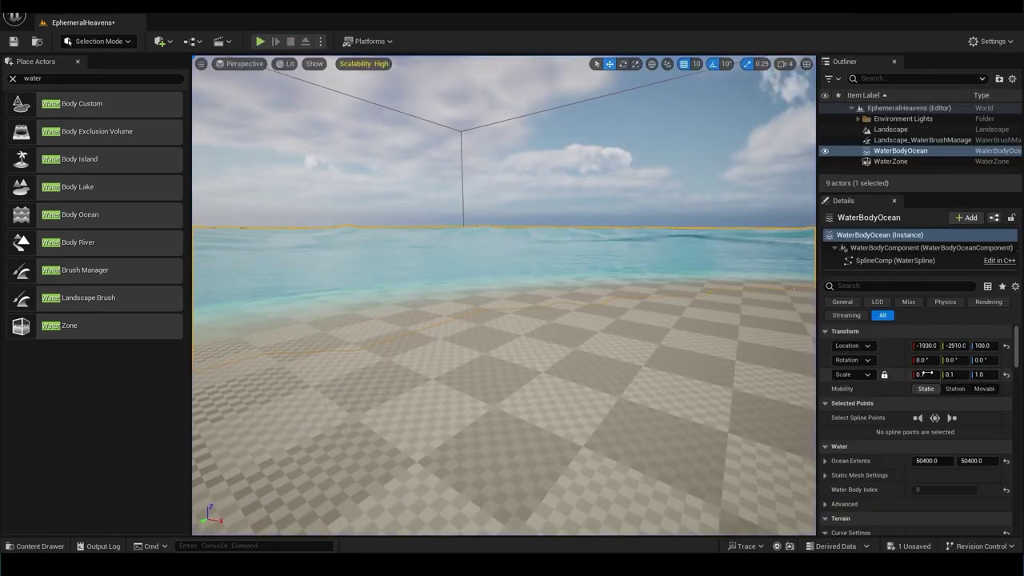
Step: Frame the ocean shoreline and set Curl Noise amounts 0.7/0.5 with tiling 16/3
key("f")
scroll(831, 415, "down", 5)
scroll(832, 415, "down", 3)
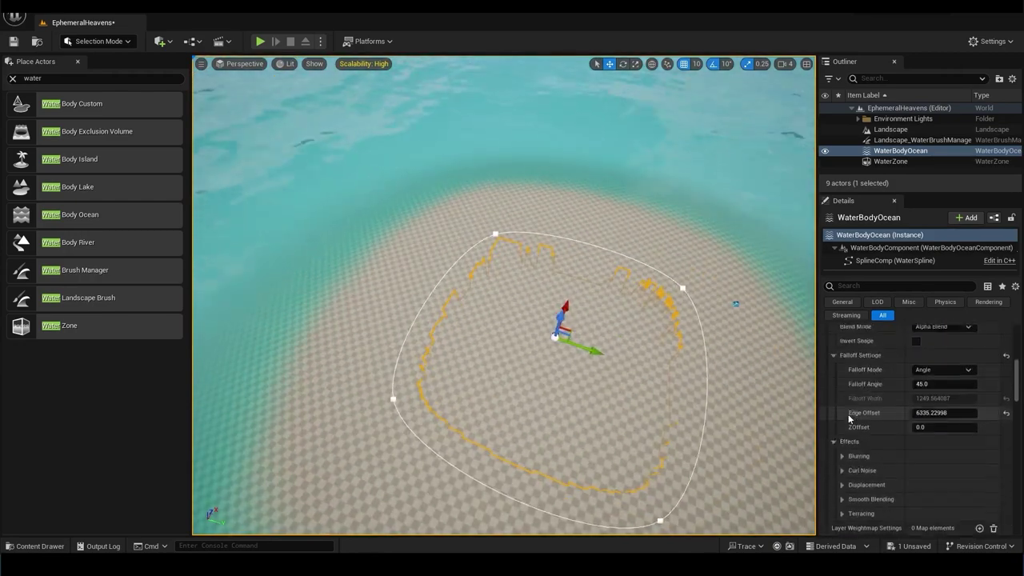
scroll(841, 373, "down", 3)
left_click(841, 385)
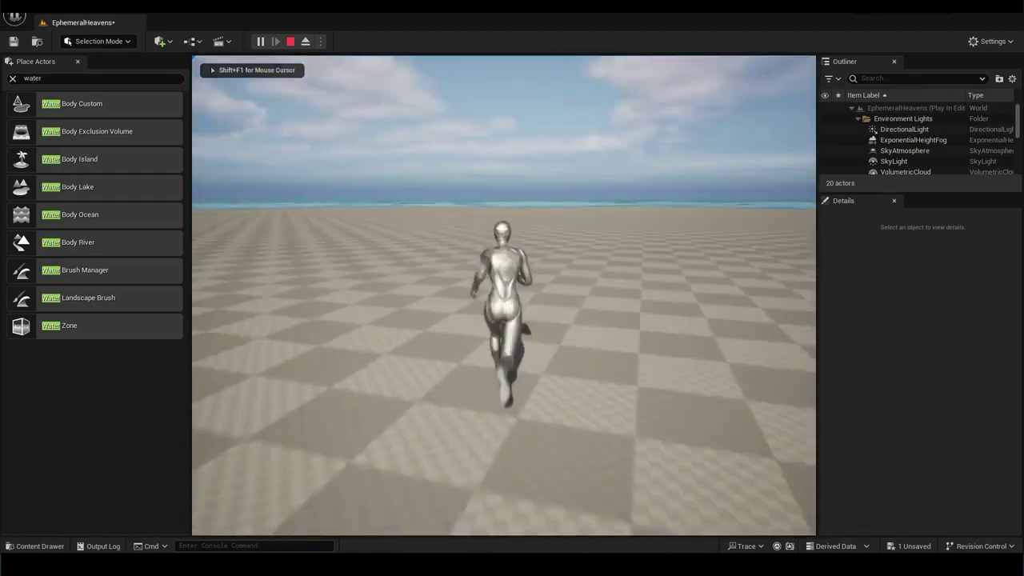
Step: Play-test jumping into the water, then reselect the ocean water body
key("space")
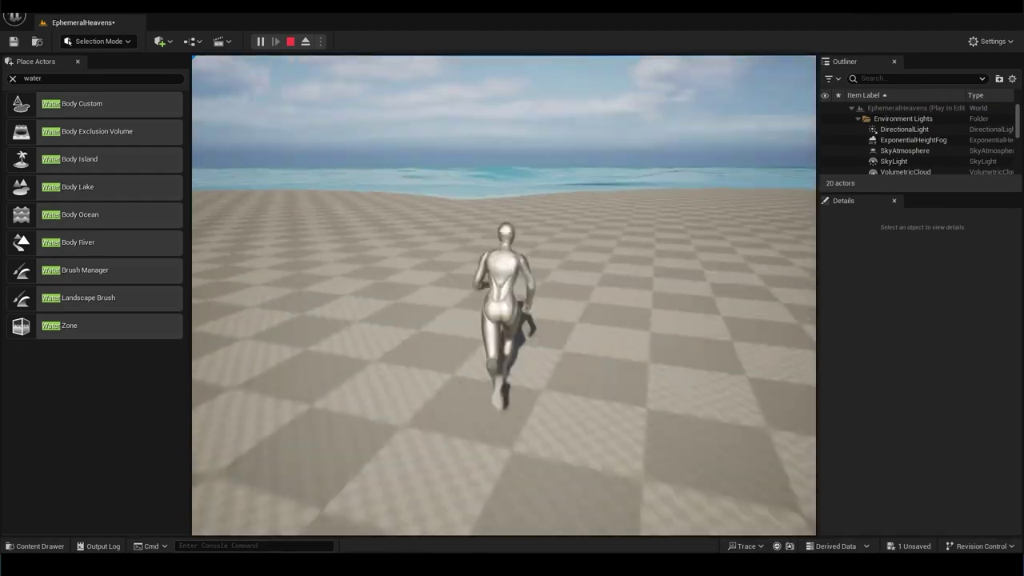
key("space")
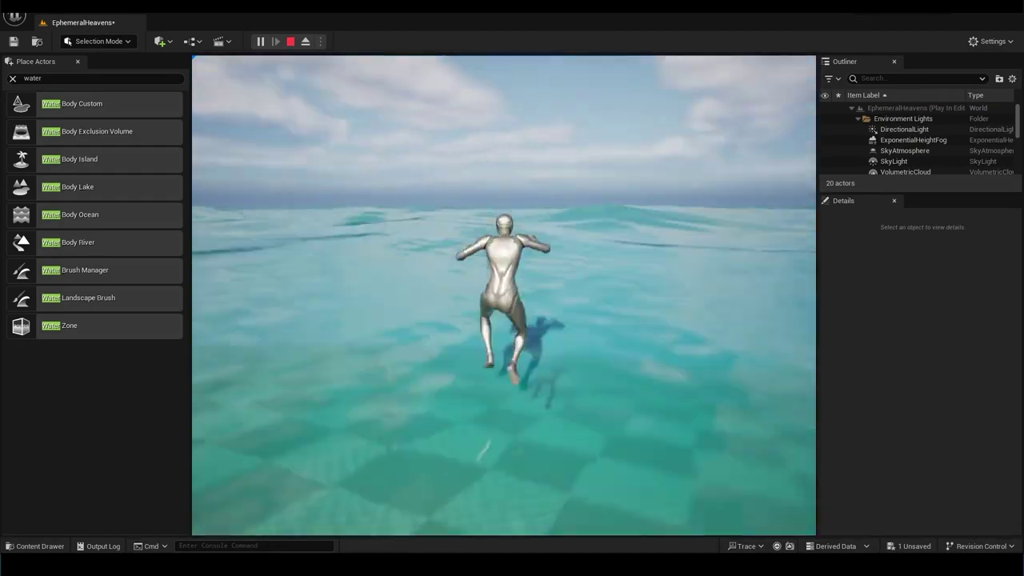
key("Escape")
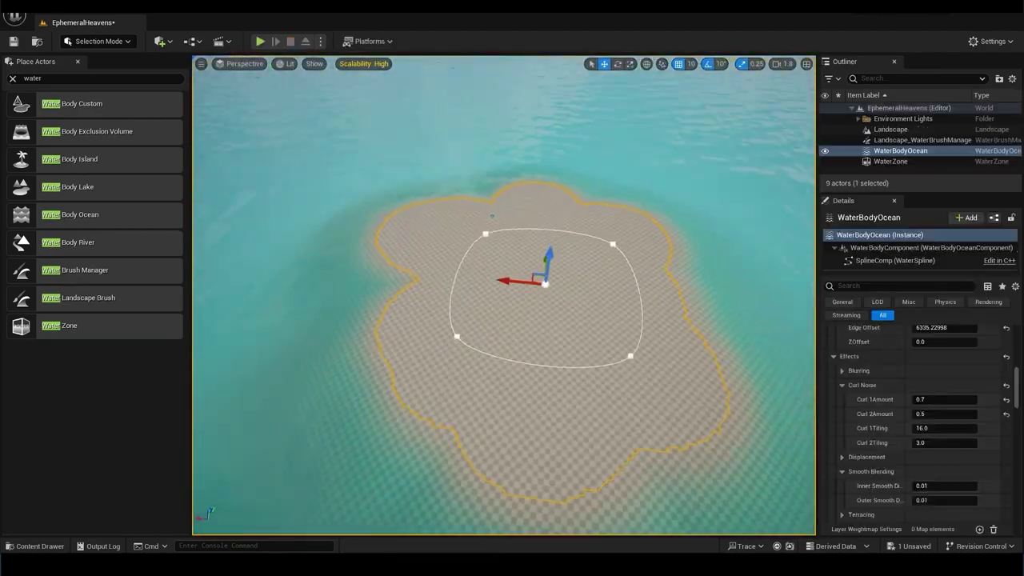
double_click(920, 140)
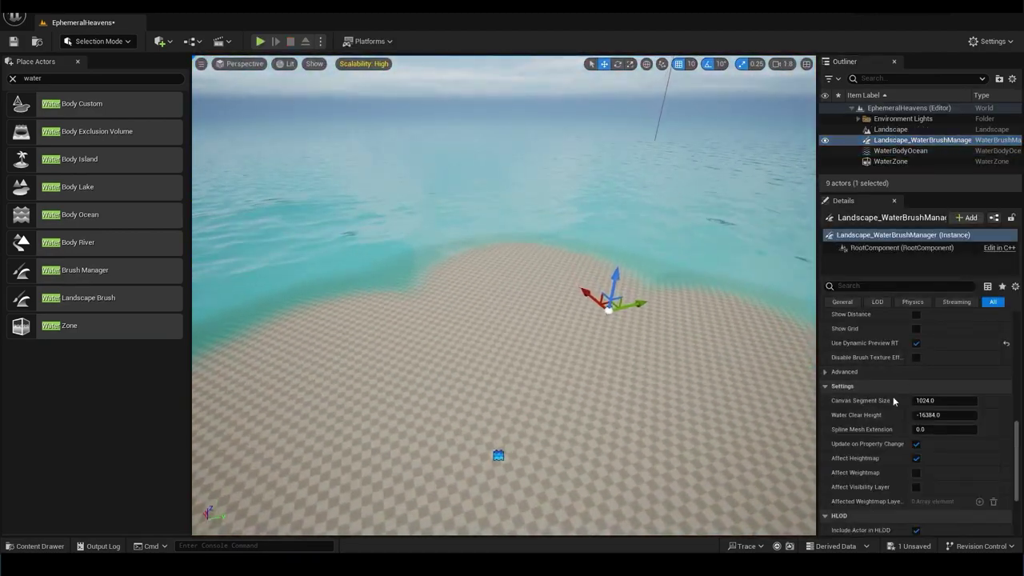
scroll(862, 423, "up", 5)
key("ctrl+z")
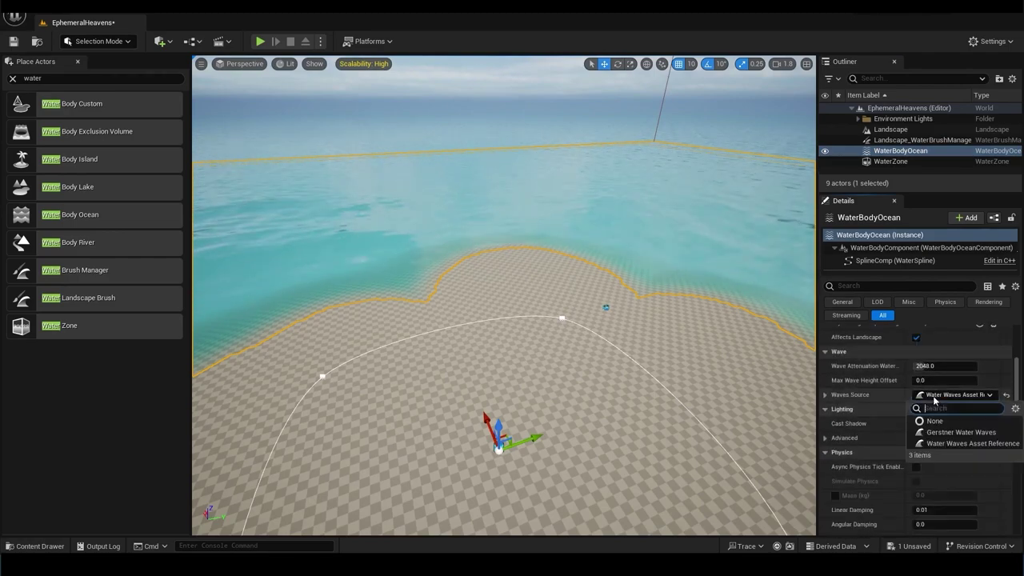
Step: Open GerstnerWaves_Ocean and set max wavelength 2000 with wavelength falloff 2.0
left_click(833, 409)
double_click(963, 438)
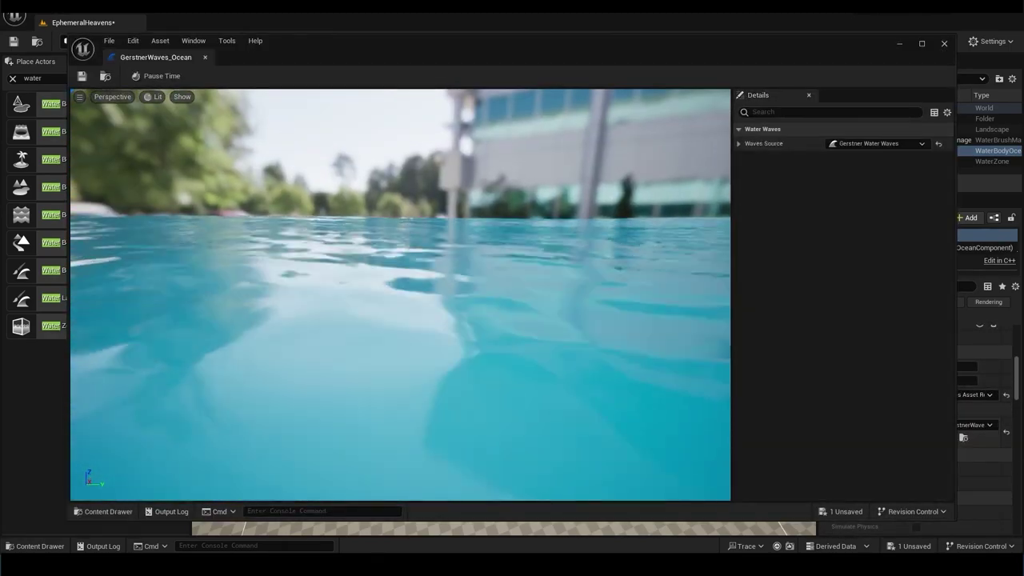
left_click(739, 144)
left_click(746, 169)
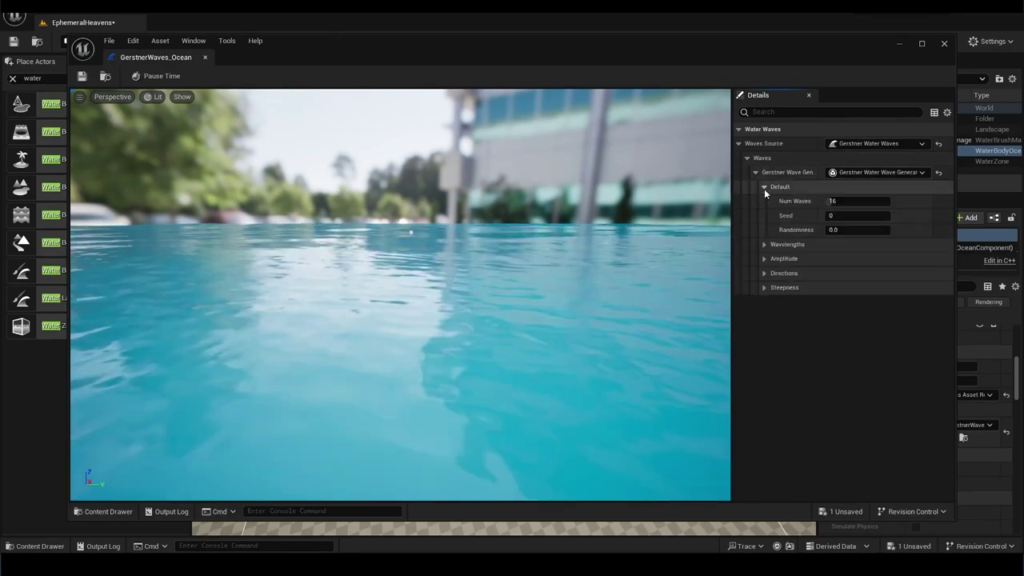
mouse_move(293, 32)
left_mouse_down()
mouse_move(584, 249)
mouse_move(288, 56)
left_mouse_up()
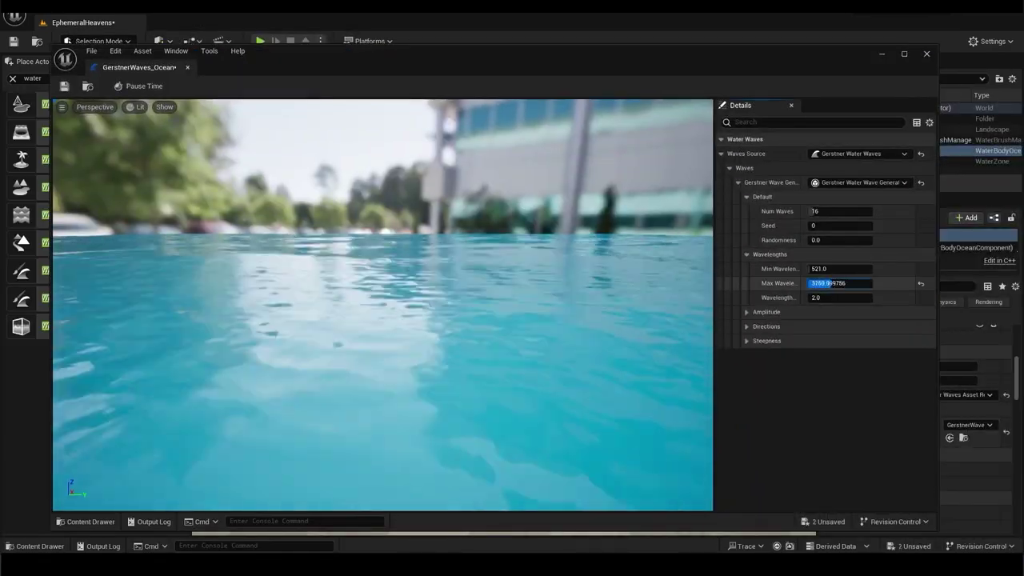
type("2000")
key("Return")
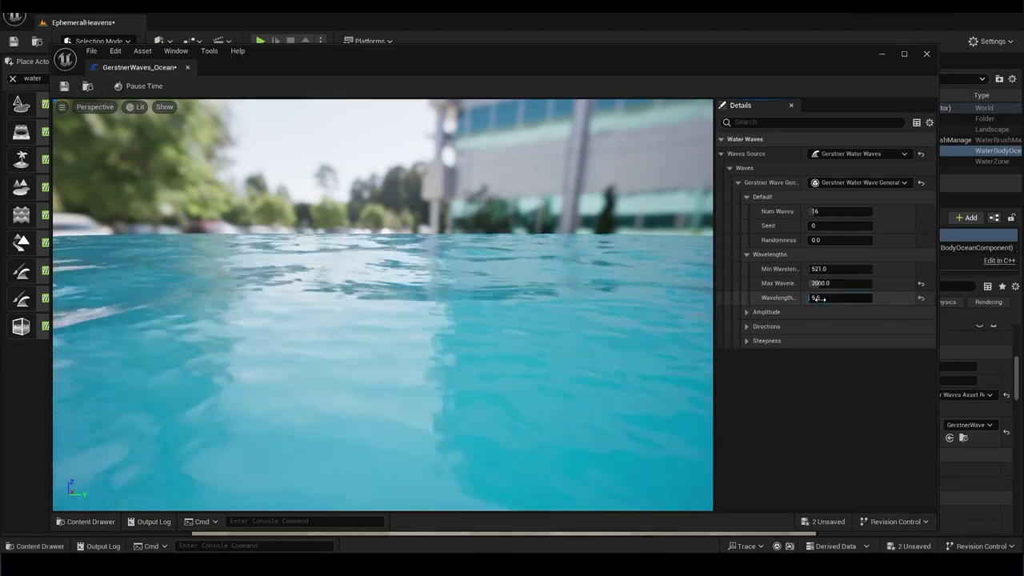
left_click(746, 312)
Step: Set the maximum wave amplitude to 80 and amplitude falloff to 6
mouse_move(824, 341)
left_mouse_down()
mouse_move(850, 341)
mouse_move(871, 359)
left_mouse_up()
left_click(824, 341)
type("80")
key("Return")
left_click(836, 355)
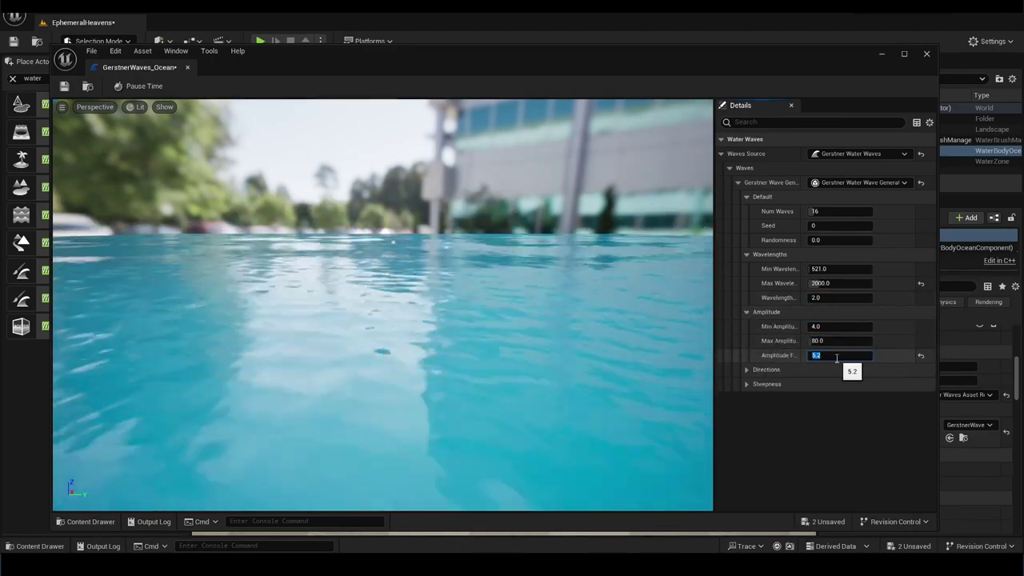
type("6")
left_click(747, 370)
Step: Raise small wave steepness to 0.7, then close the wave editor and view the ocean
left_click(746, 413)
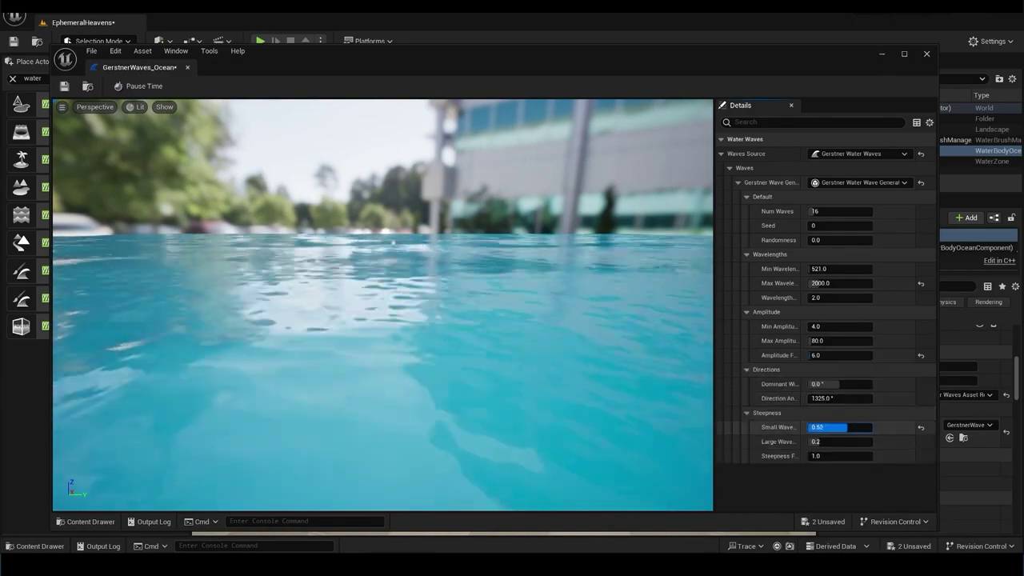
left_click_drag(845, 427, 842, 428)
left_click(843, 428)
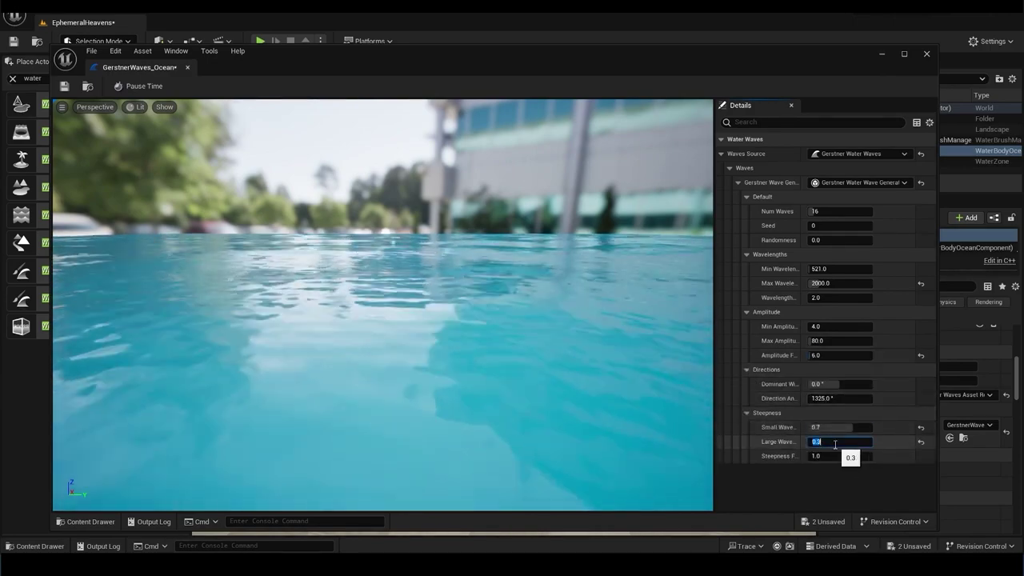
left_click(745, 197)
left_click(746, 225)
left_click(747, 254)
left_click(728, 168)
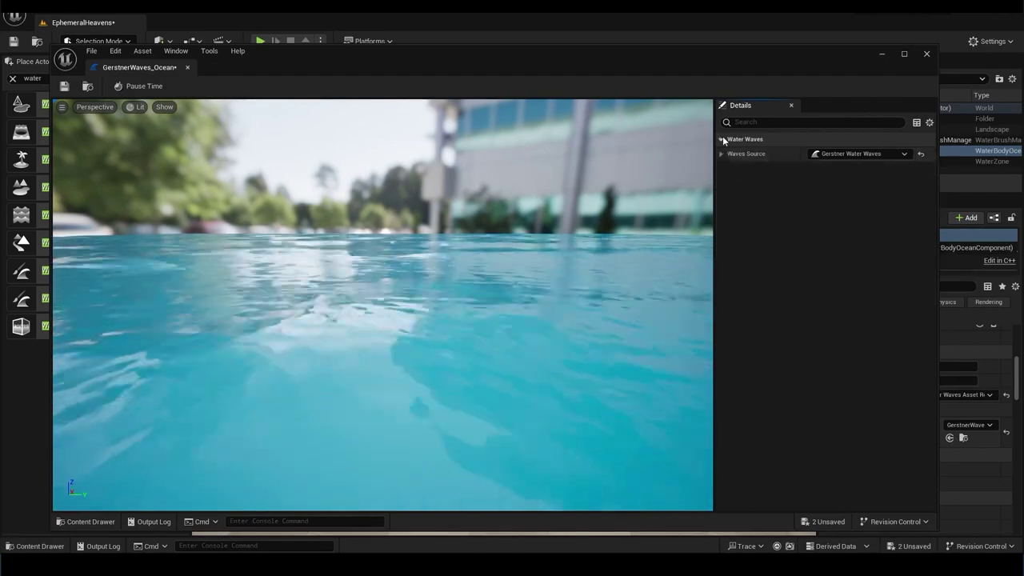
left_click(927, 54)
right_click_drag(504, 294, 504, 336)
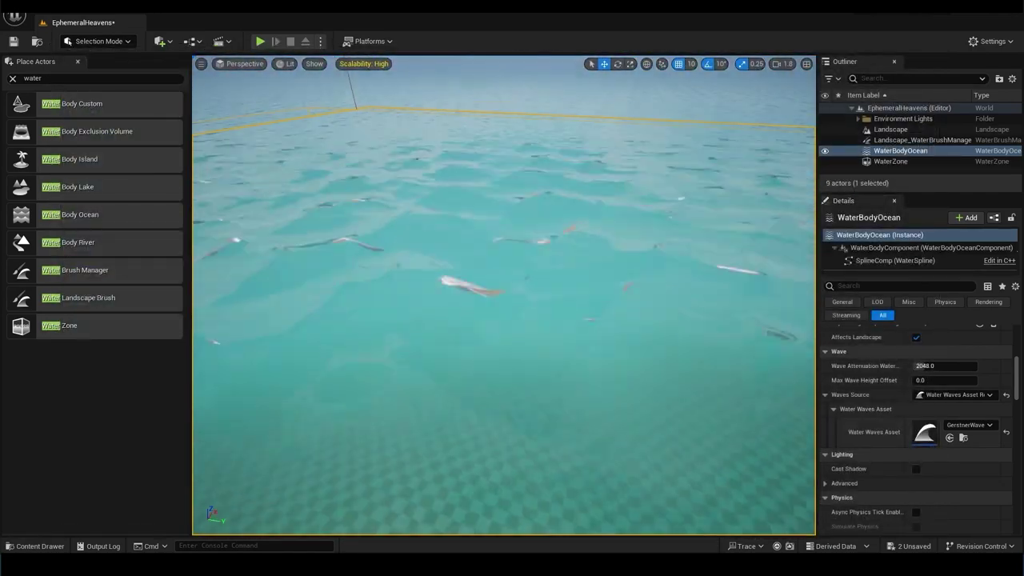
Step: Reopen GerstnerWaves_Ocean, review steepness and wind direction, and move the editor aside
double_click(926, 432)
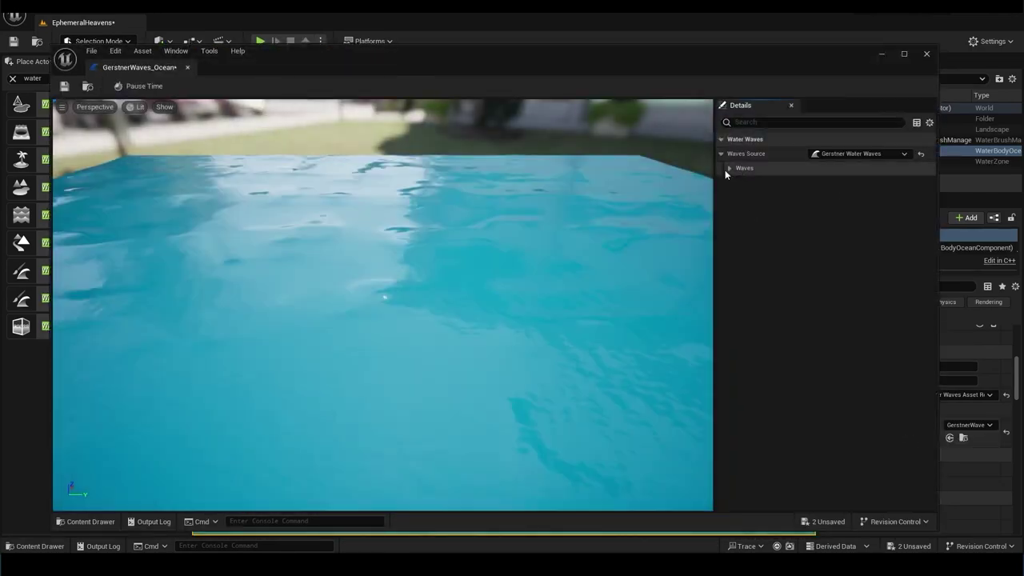
left_click(729, 168)
left_click(746, 254)
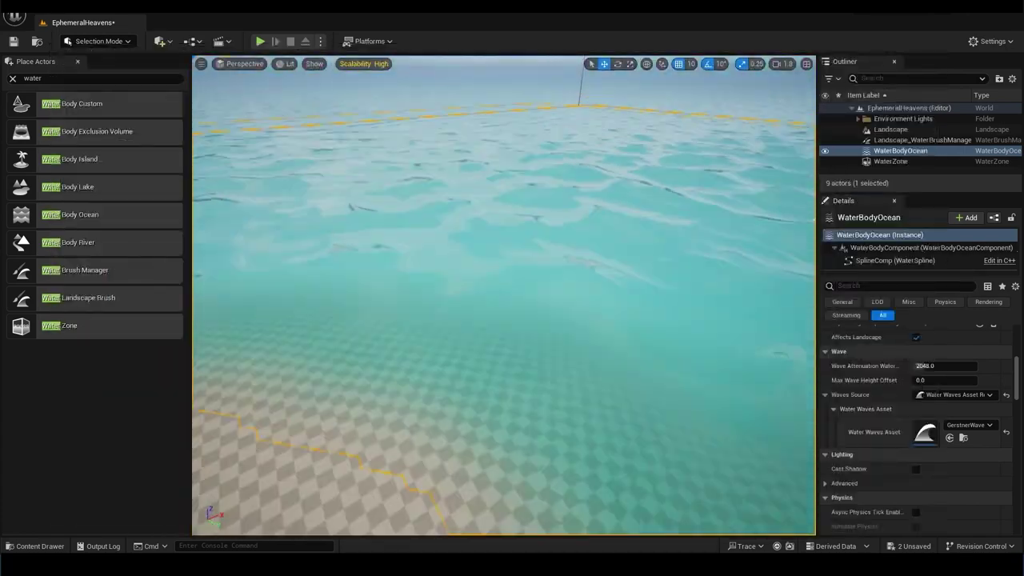
double_click(925, 428)
left_click(746, 255)
left_click(746, 240)
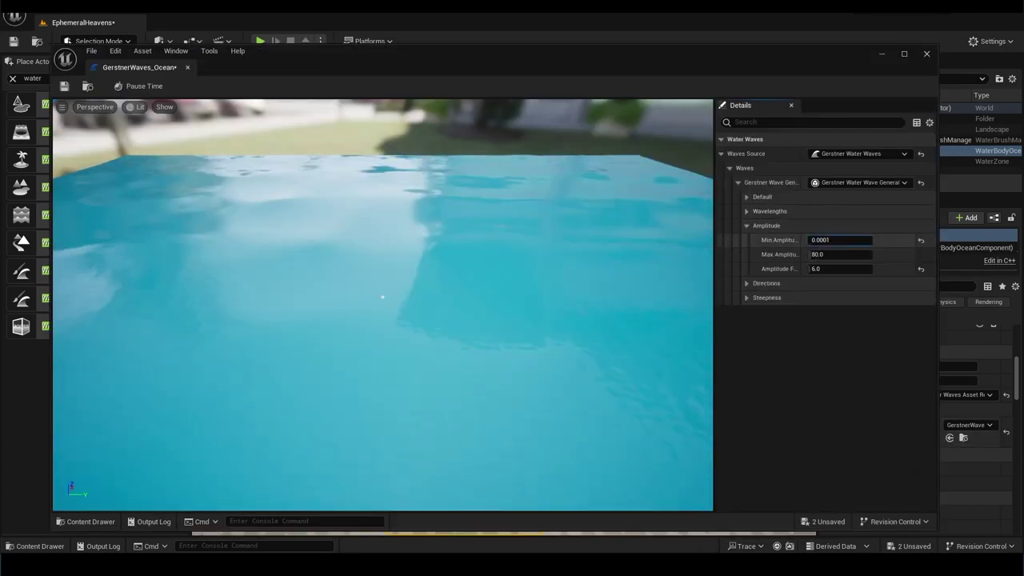
left_click_drag(480, 53, 419, 325)
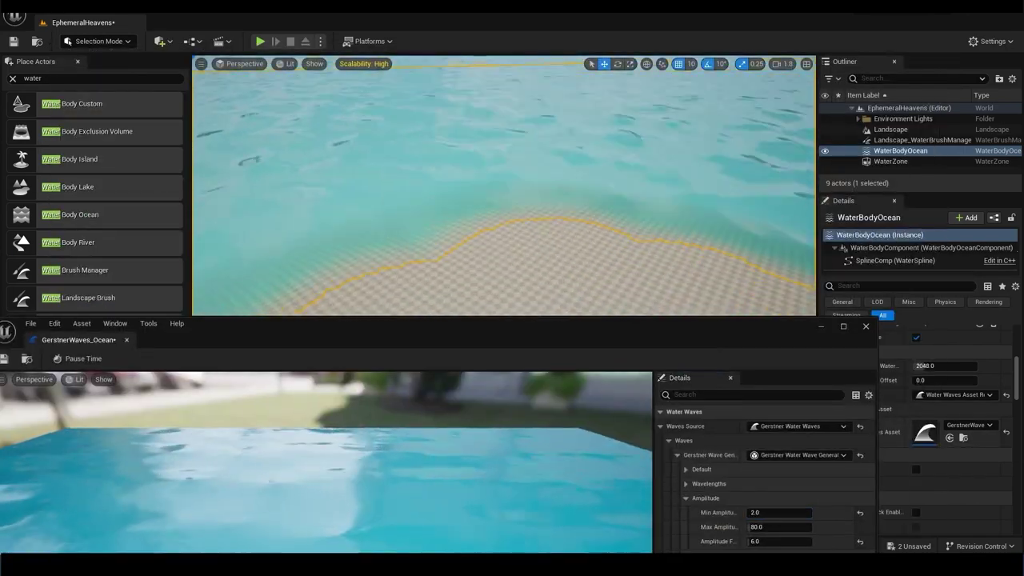
Step: Set wave amplitude to 4 minimum and 20 maximum with an amplitude falloff of 20
left_click(780, 512)
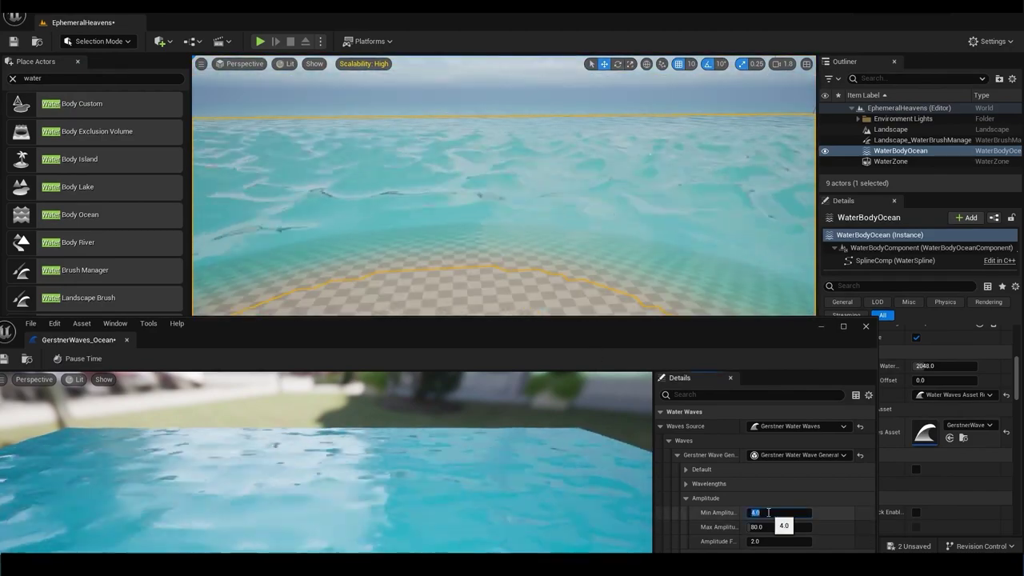
type("2")
key("Return")
left_click_drag(768, 541, 808, 541)
right_click_drag(504, 184, 504, 240)
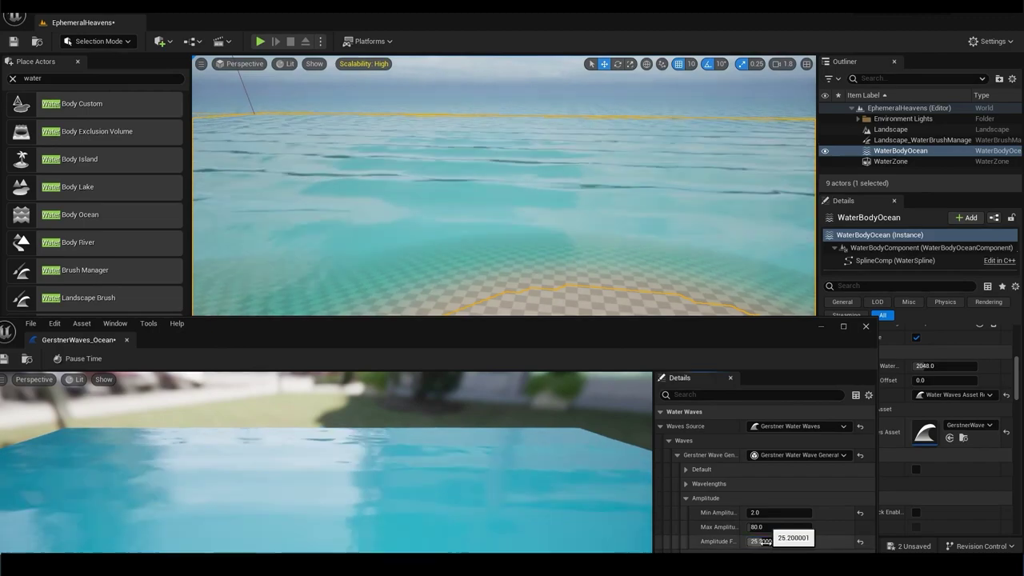
key("Return")
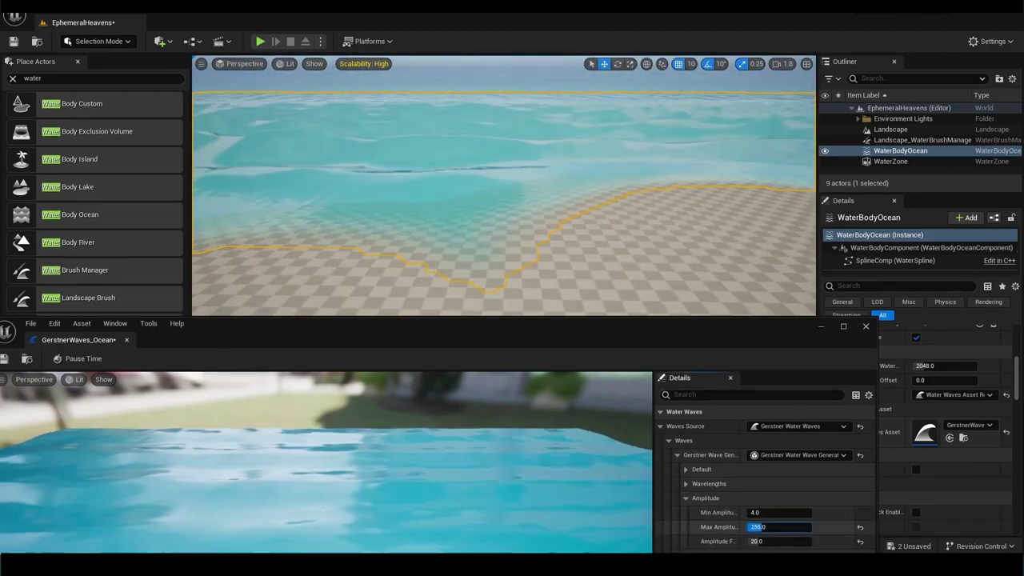
type("20")
key("Return")
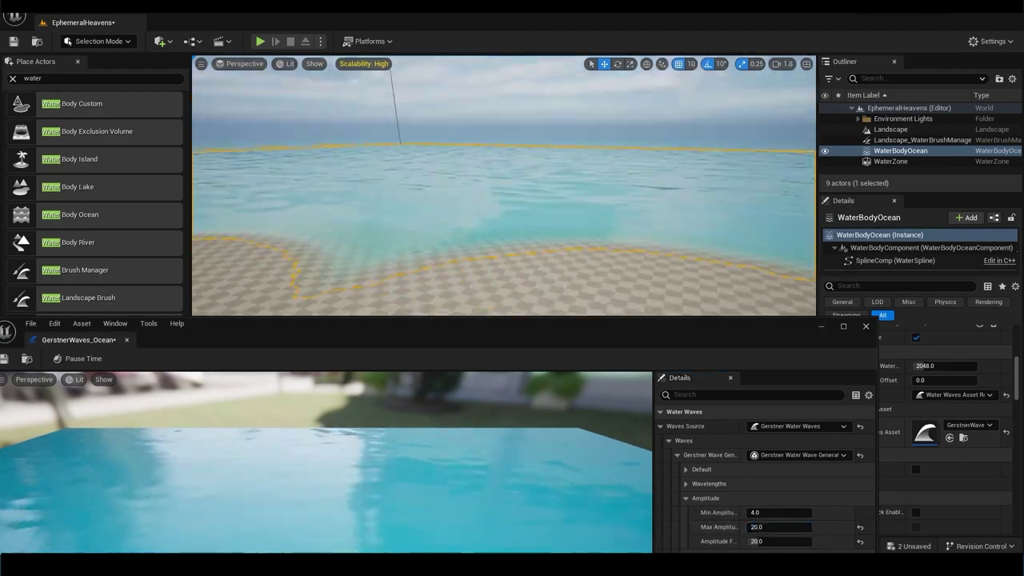
Step: Return to the level editor and expand the ocean's Collision Presets
left_click(571, 285)
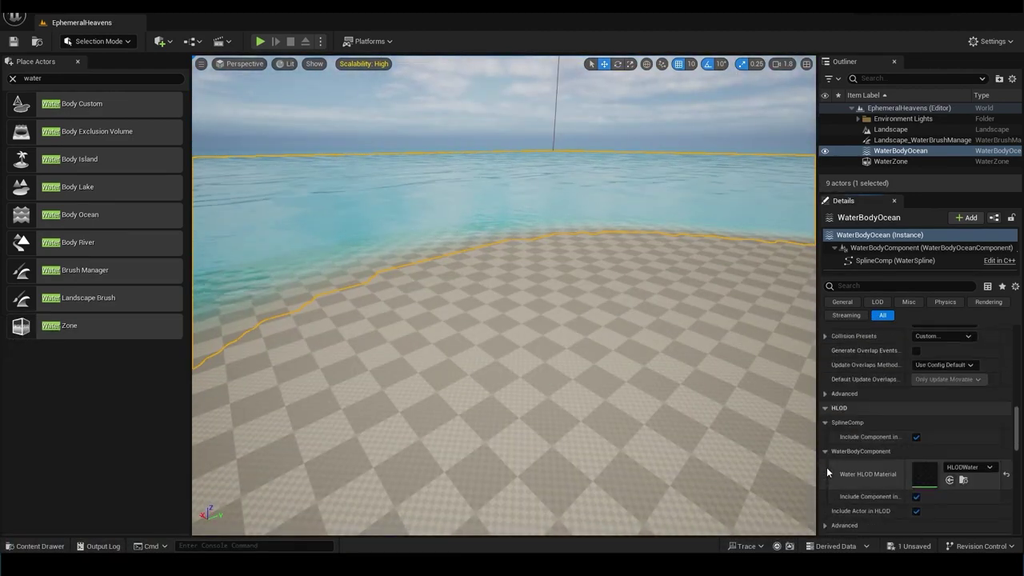
scroll(863, 438, "up", 2)
scroll(864, 439, "down", 5)
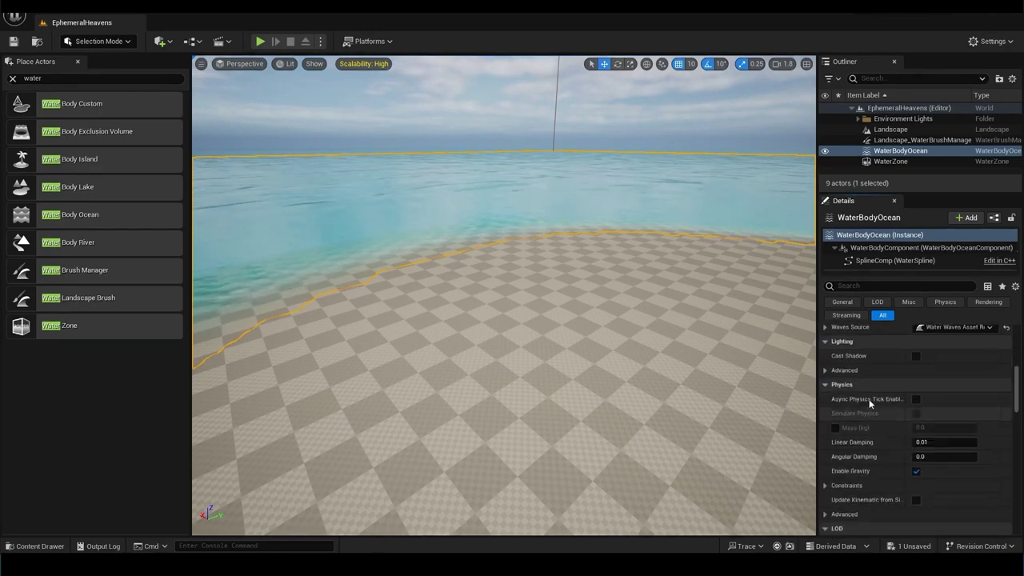
scroll(875, 470, "down", 3)
scroll(886, 464, "down", 3)
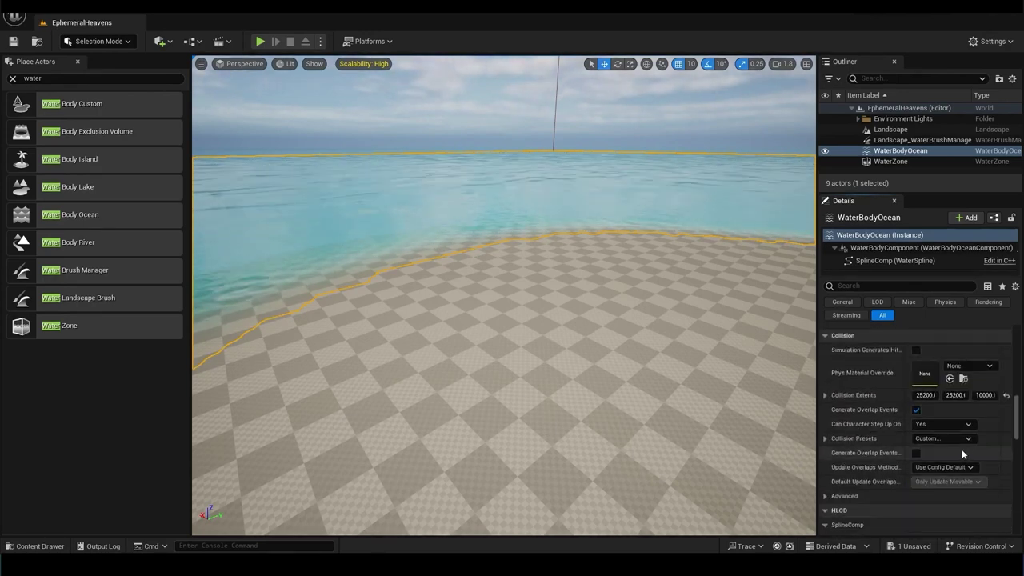
left_click(833, 438)
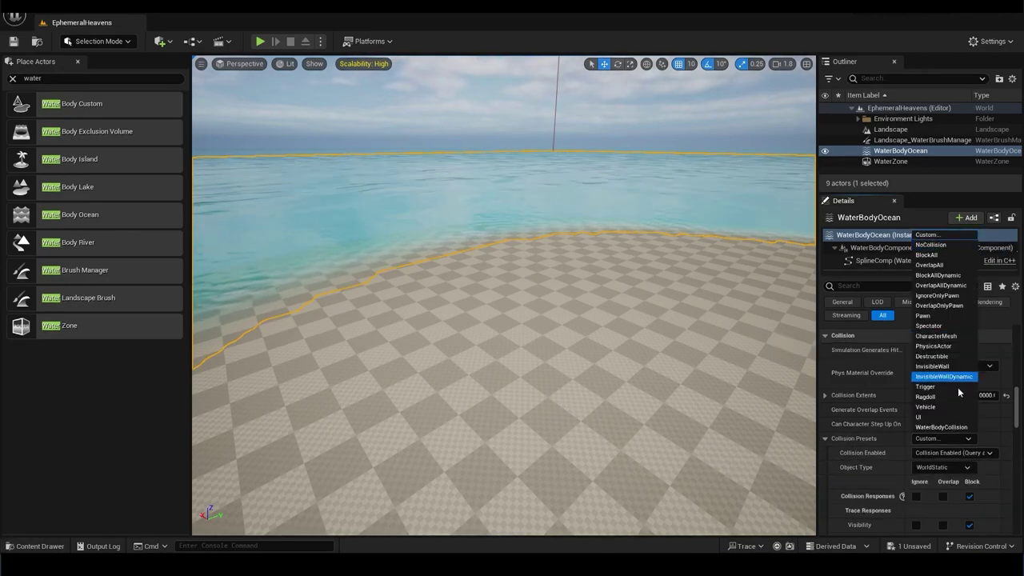
Step: Play-test running on the ocean, then scroll the Details down to the Water Material
left_click(260, 43)
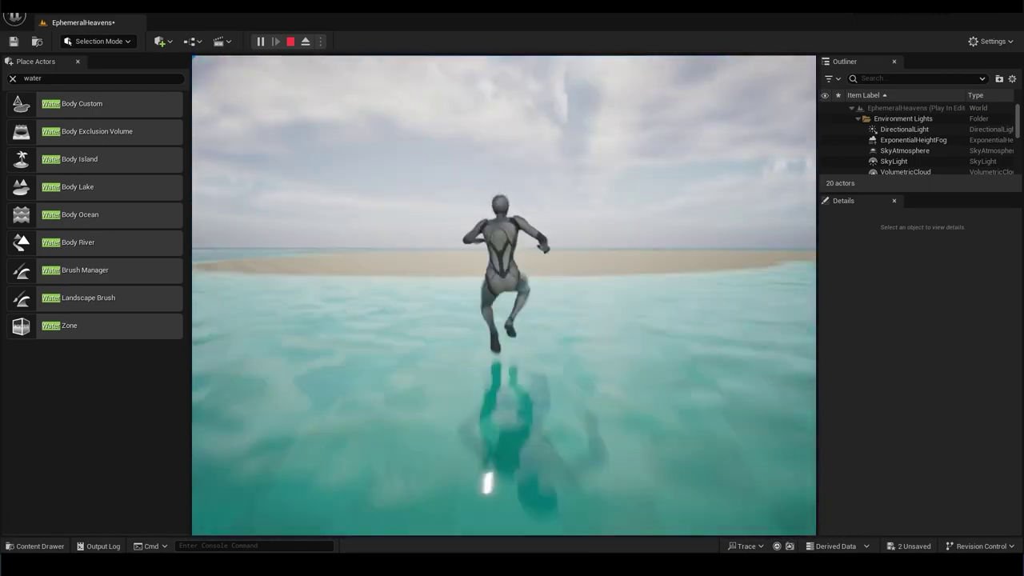
key("Escape")
scroll(928, 472, "down", 2)
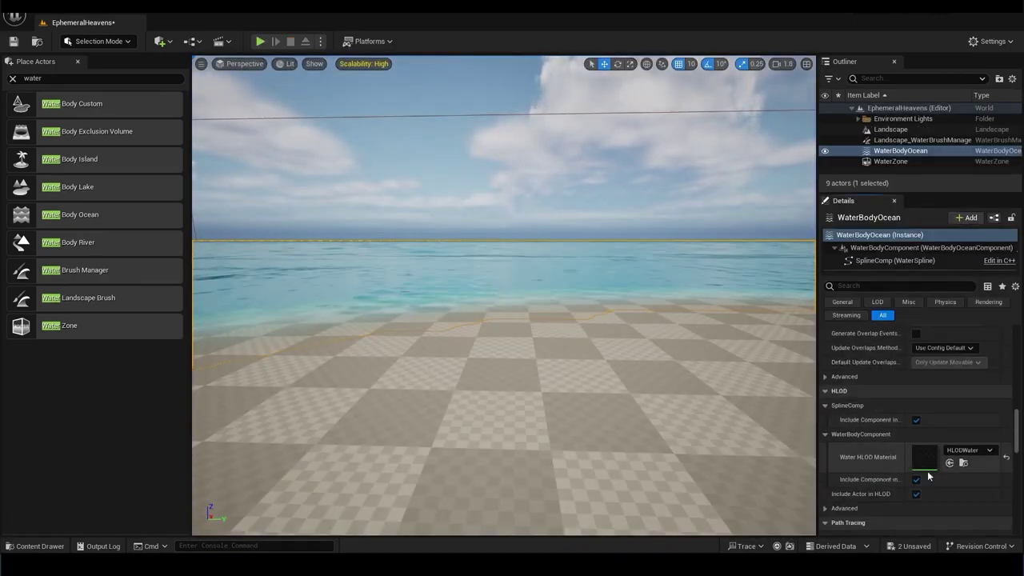
scroll(926, 468, "down", 3)
scroll(925, 464, "down", 3)
scroll(924, 462, "down", 3)
Step: Enable the Absorption and Foam Scattering colour overrides in Water_Material_Ocean, then move the window aside to view the ocean
double_click(925, 460)
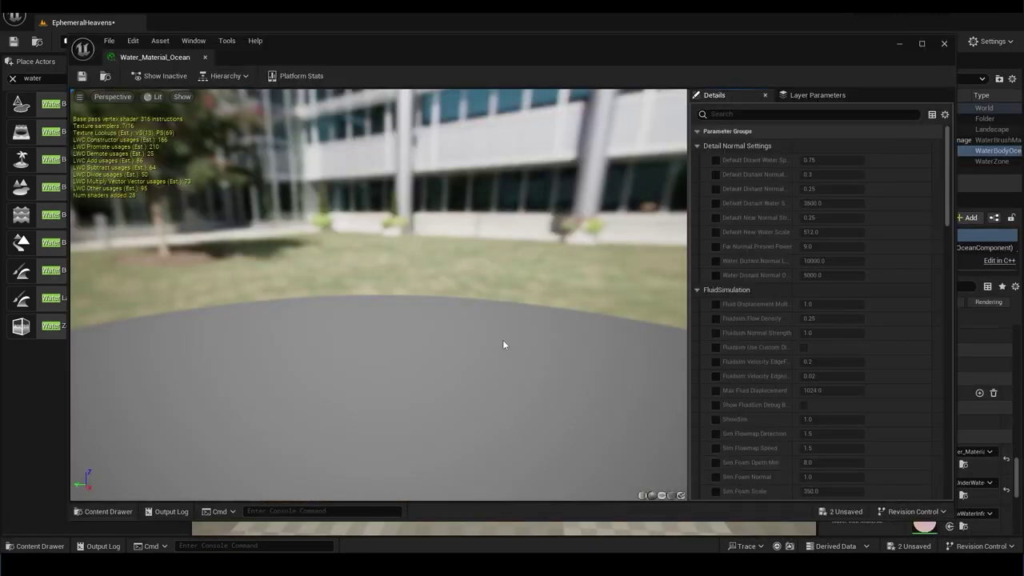
left_click(944, 43)
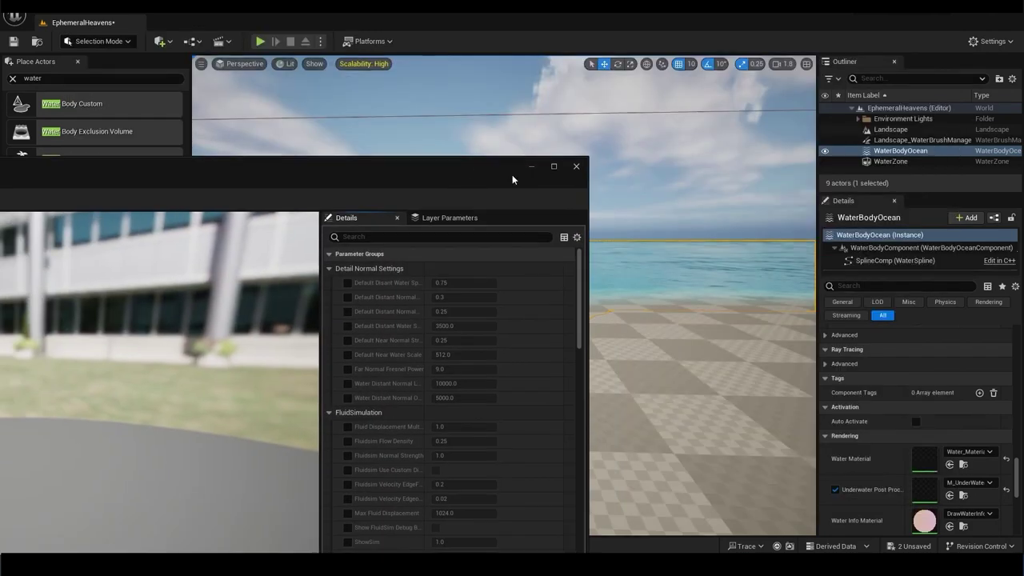
double_click(925, 458)
scroll(915, 294, "down", 5)
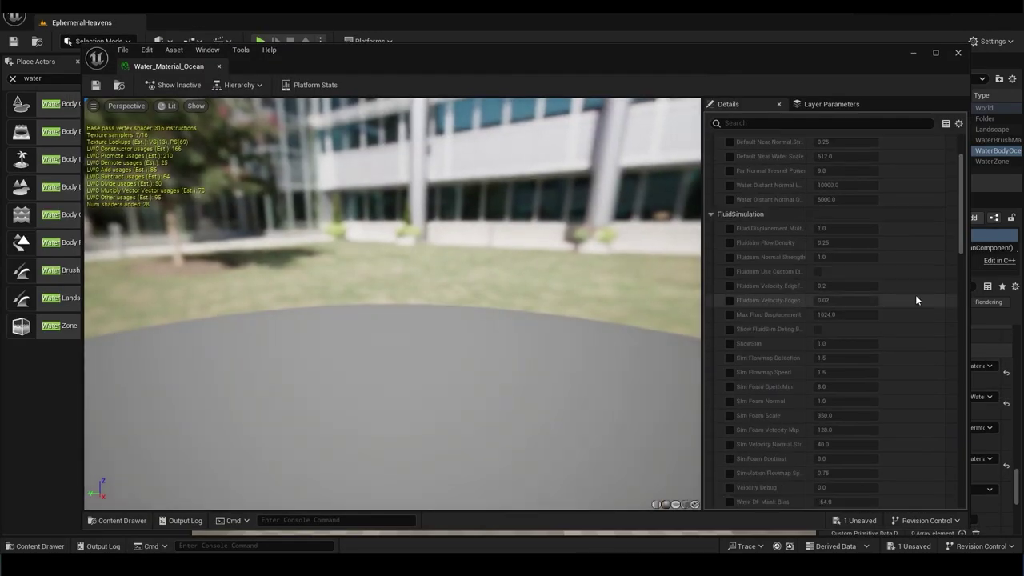
scroll(747, 356, "down", 5)
scroll(716, 351, "down", 5)
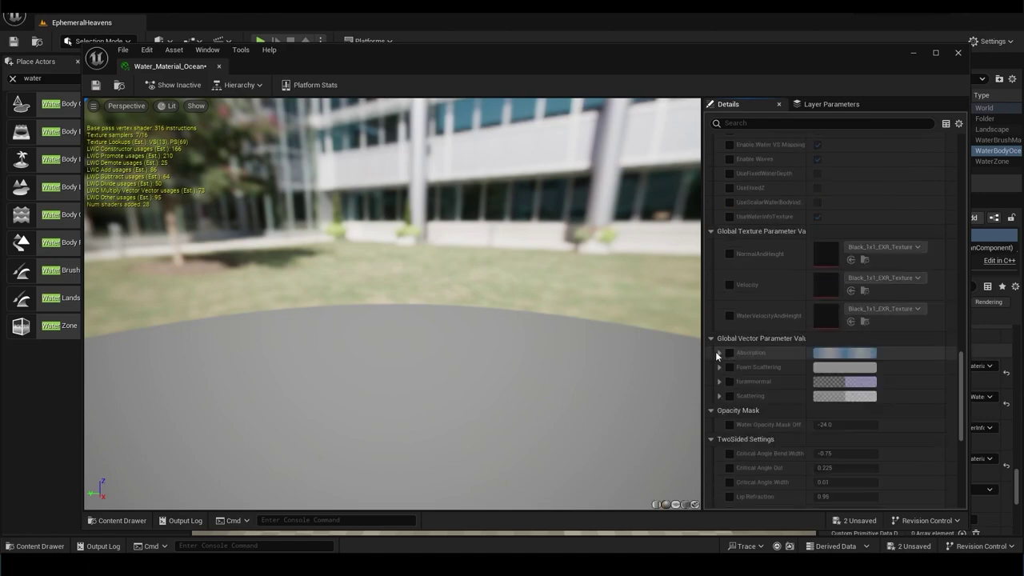
left_click(719, 367)
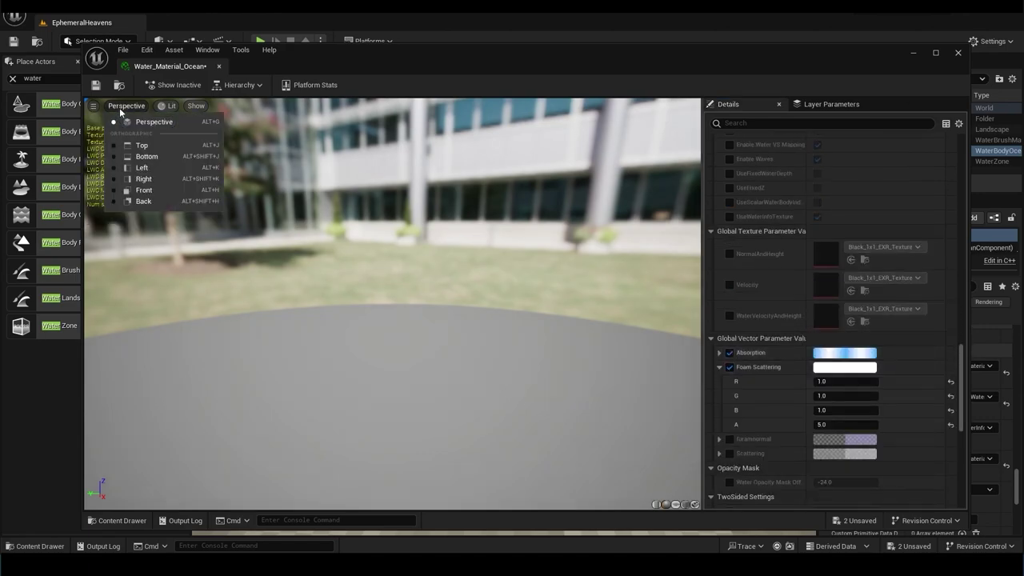
left_click_drag(602, 51, 570, 328)
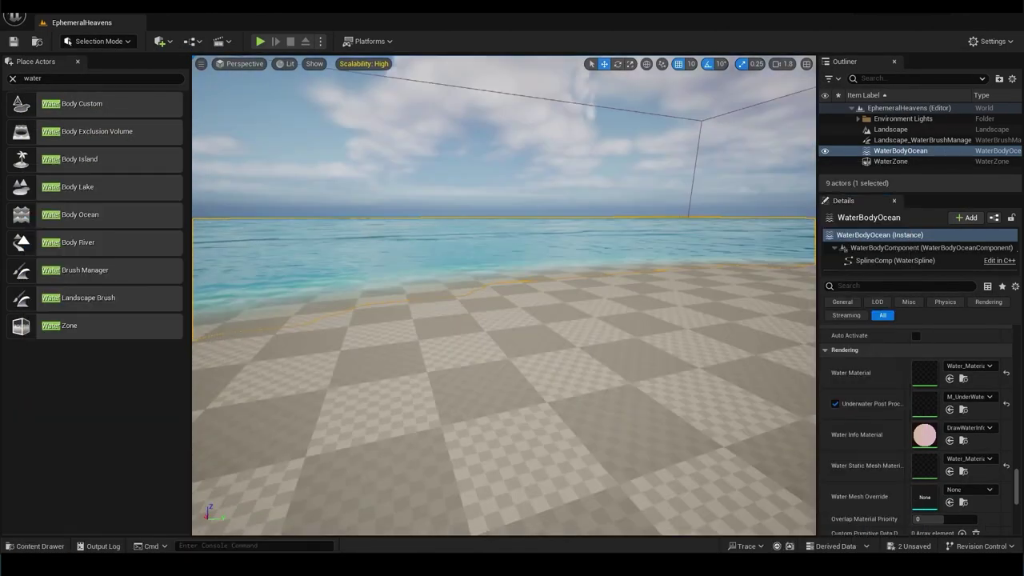
right_click_drag(504, 296, 512, 288)
Step: Swing the sun low for sunset light, then try and cancel an Absorption colour change
left_click_drag(560, 352, 621, 411, "ctrl")
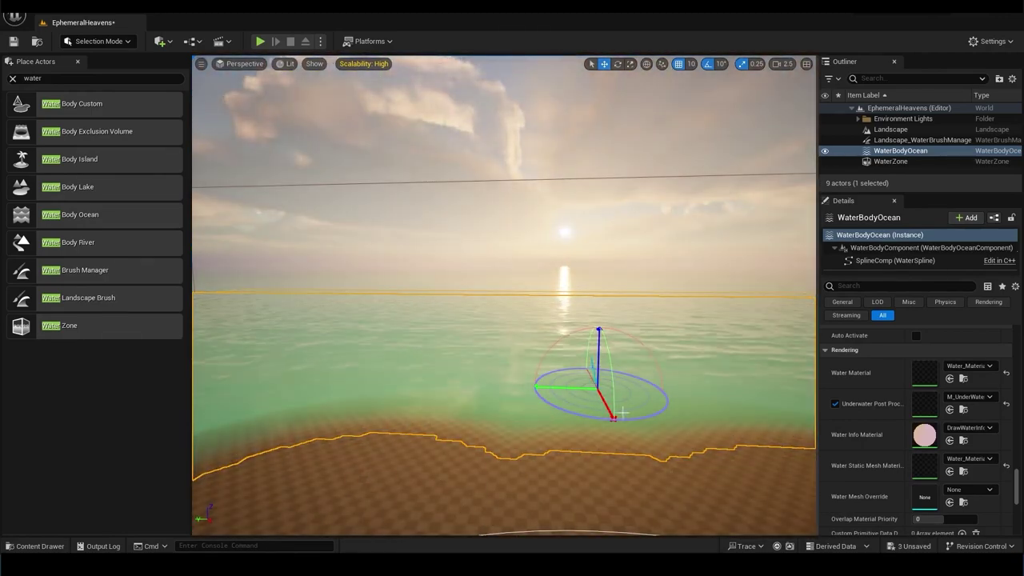
left_click(12, 79)
left_click(778, 475)
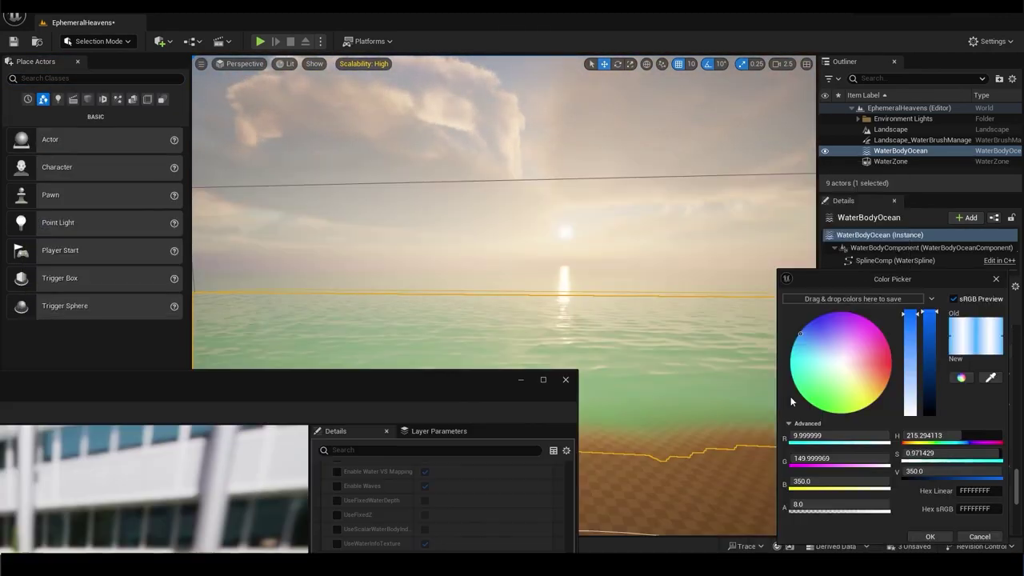
left_click(929, 317)
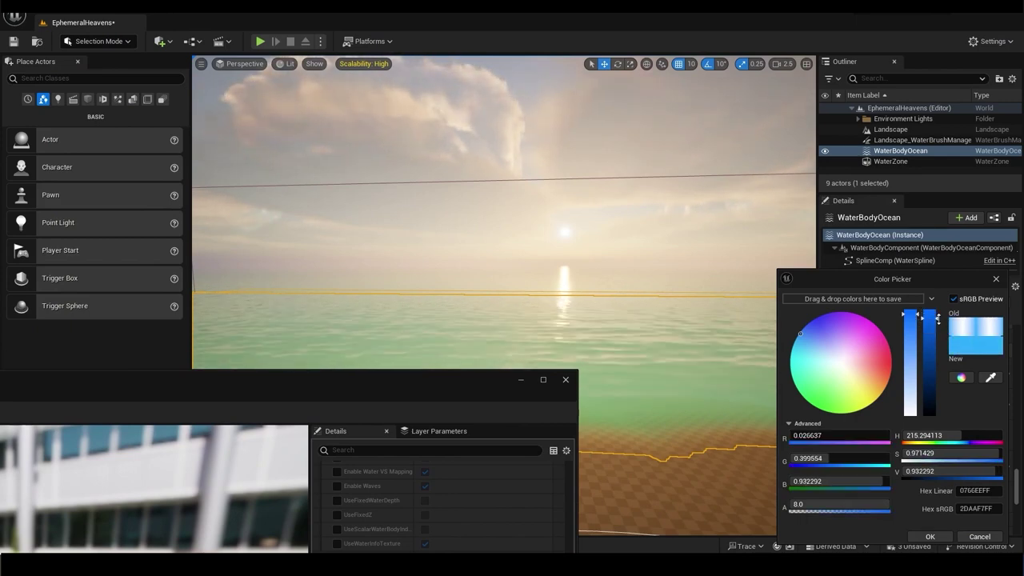
key("Escape")
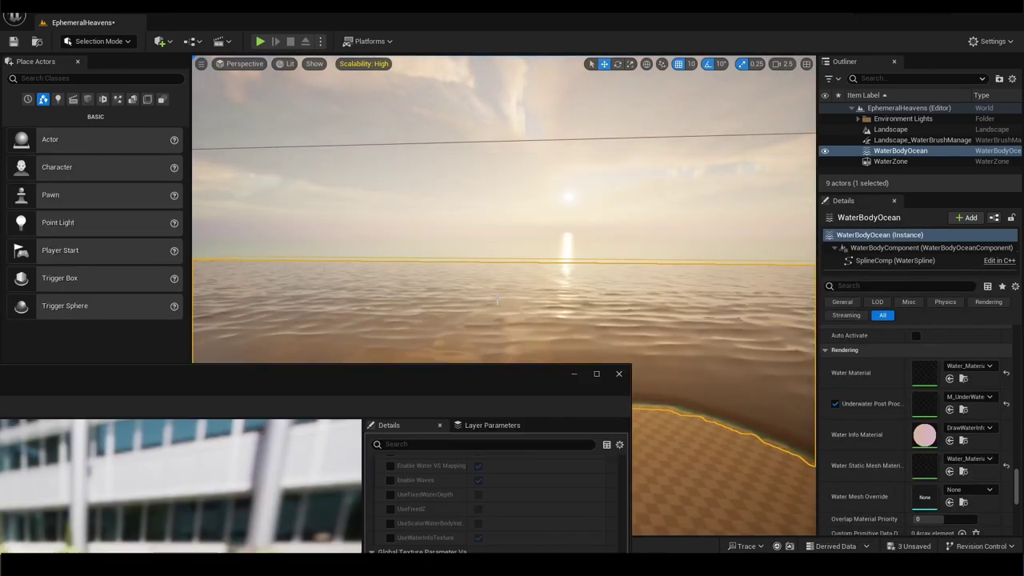
left_click_drag(577, 370, 689, 136)
left_click(542, 448)
key("Escape")
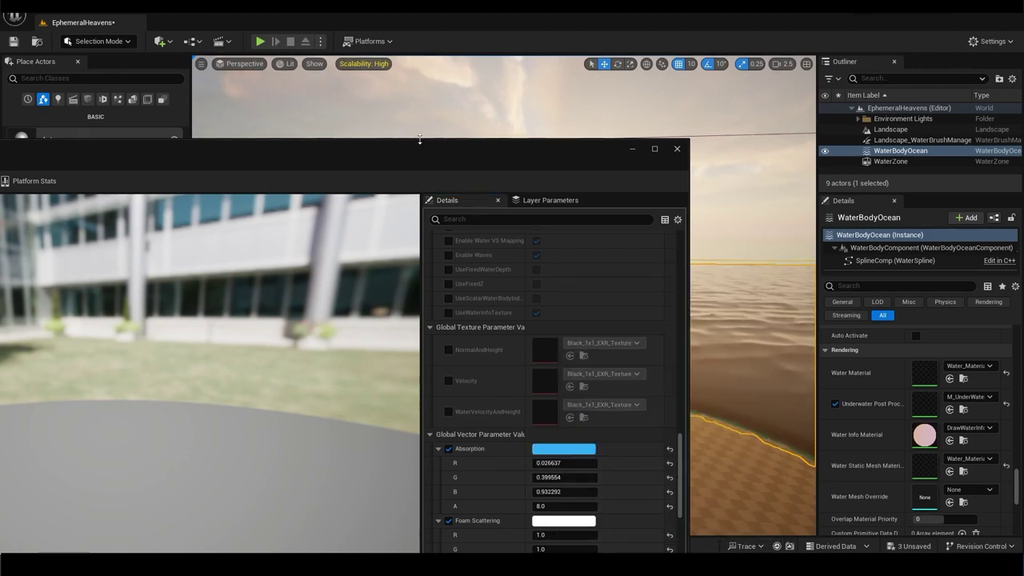
left_click_drag(520, 149, 309, 144)
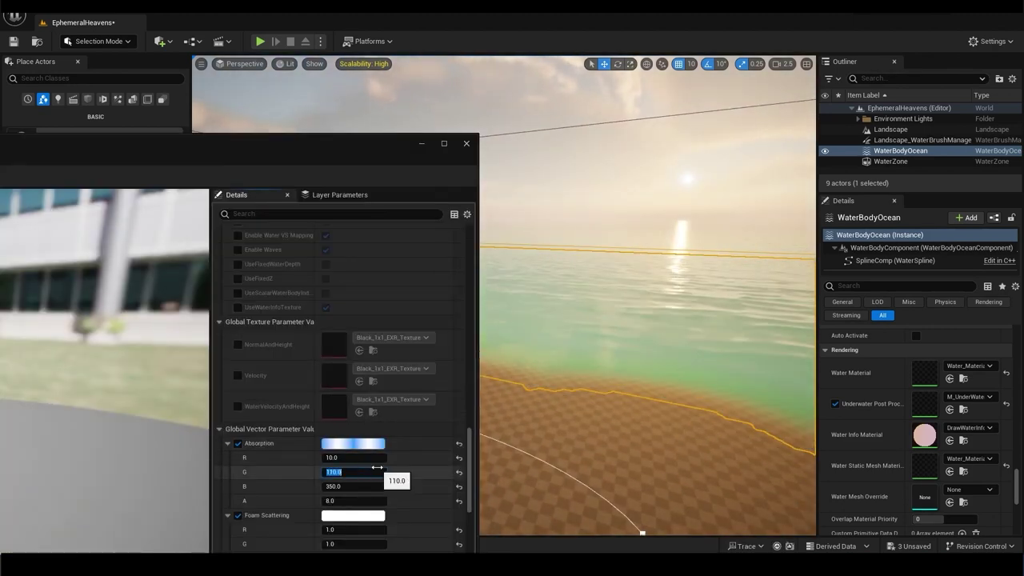
Step: Set the Foam Scattering alpha to 20 and lower the Absorption alpha to 2
scroll(376, 467, "down", 2)
left_click(544, 436)
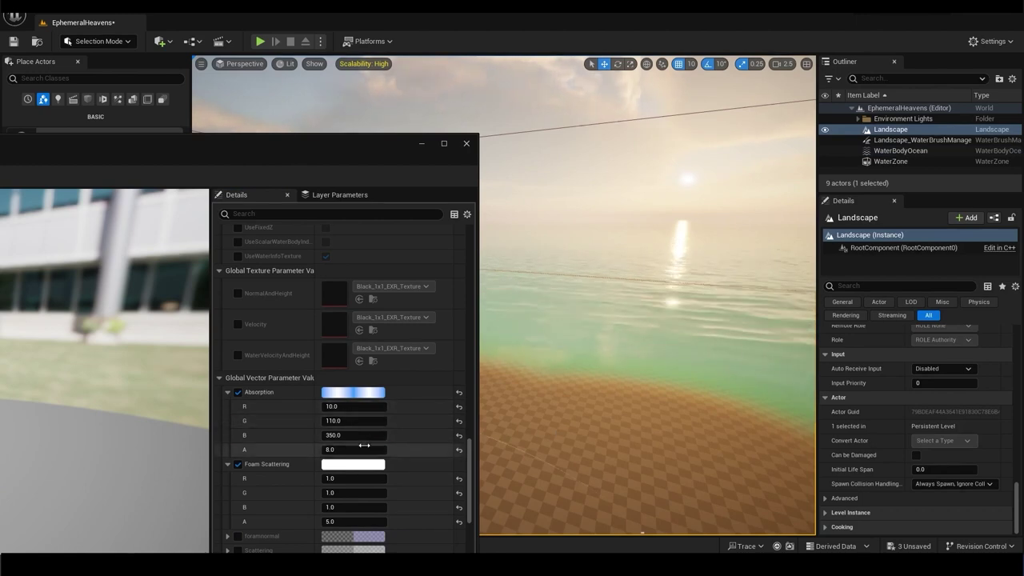
scroll(388, 472, "down", 1)
left_click(356, 487)
type("10")
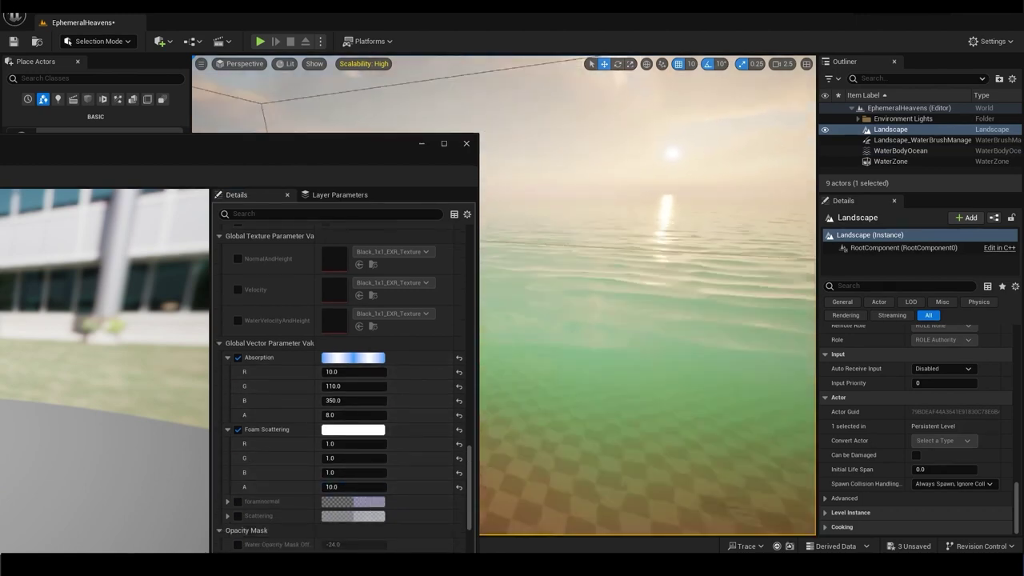
type("20")
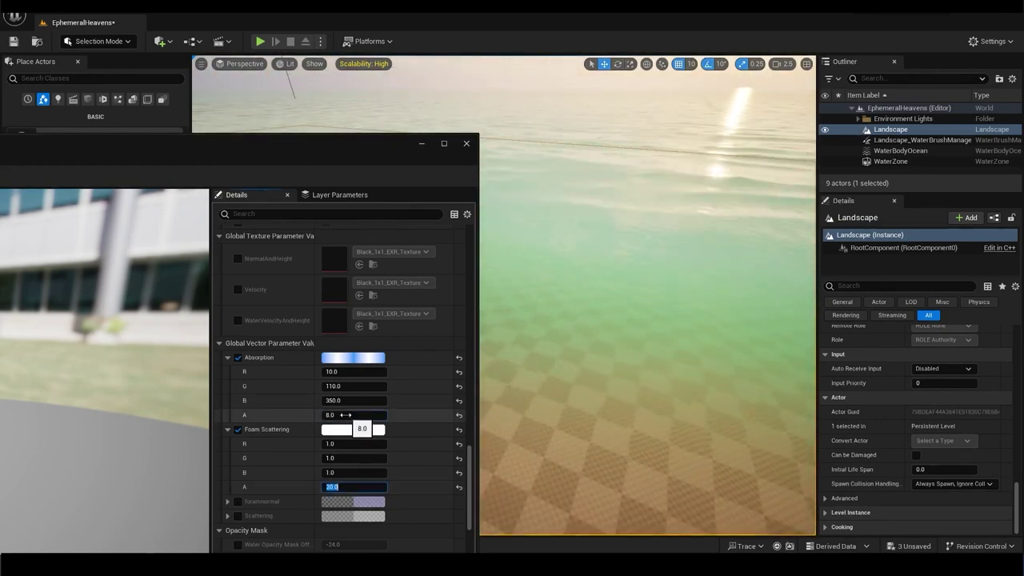
type("2")
key("Return")
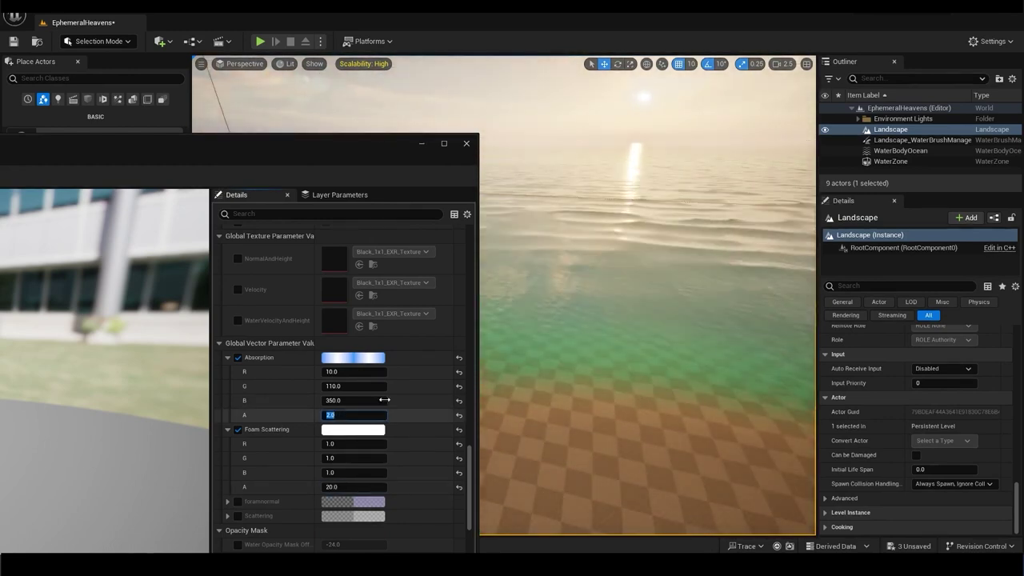
left_click(363, 486)
type("2")
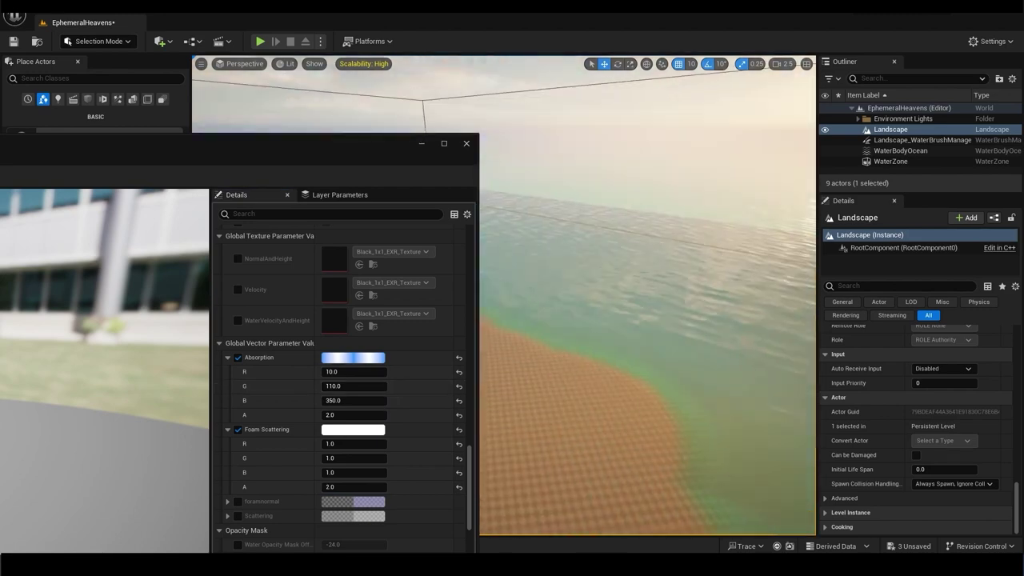
left_click(250, 400)
Step: Collapse the Absorption and Foam Scattering groups and enable the Foam Emissive and Foam Attachment overrides
scroll(249, 399, "down", 2)
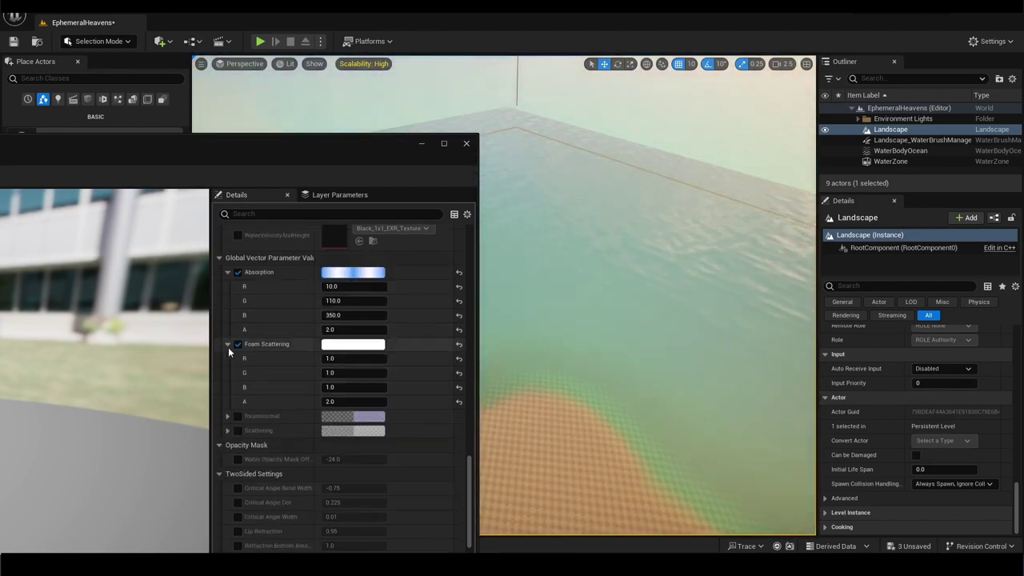
left_click(228, 347)
scroll(268, 368, "down", 3)
scroll(259, 337, "up", 2)
scroll(280, 384, "down", 4)
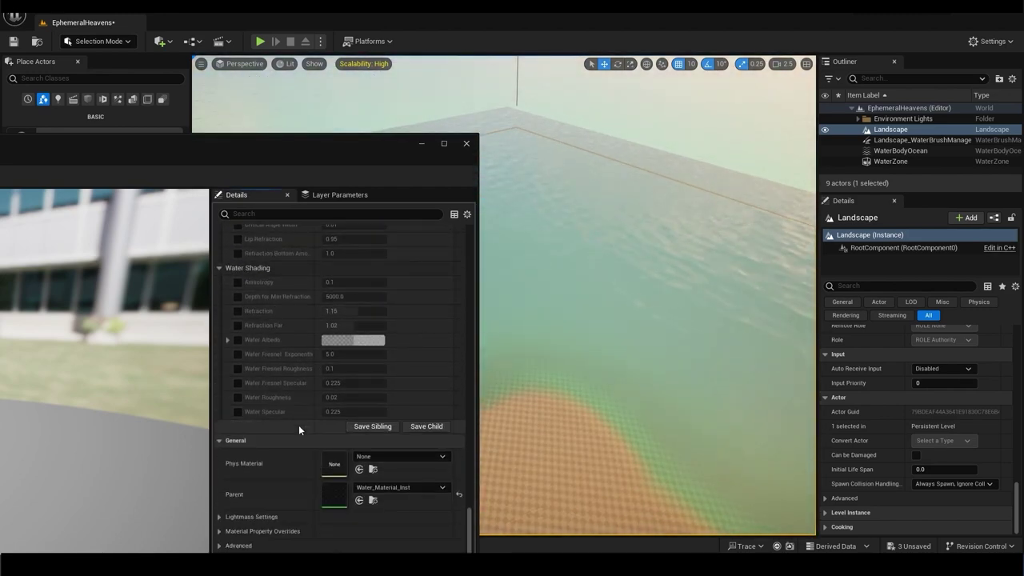
left_click_drag(280, 144, 296, 101)
scroll(256, 448, "up", 3)
scroll(264, 401, "up", 3)
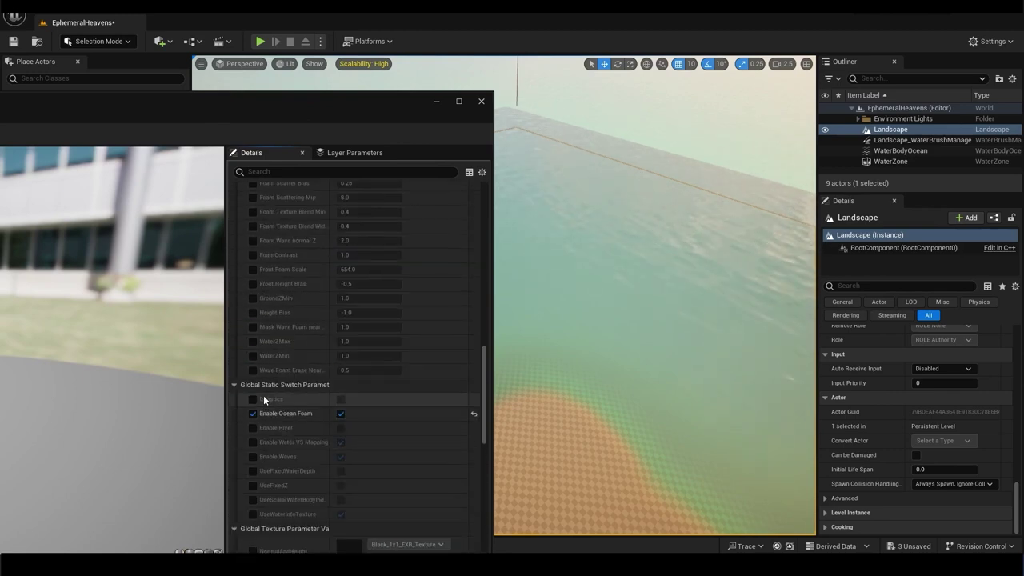
scroll(263, 395, "up", 3)
scroll(268, 387, "up", 3)
scroll(252, 357, "up", 2)
left_click(253, 357)
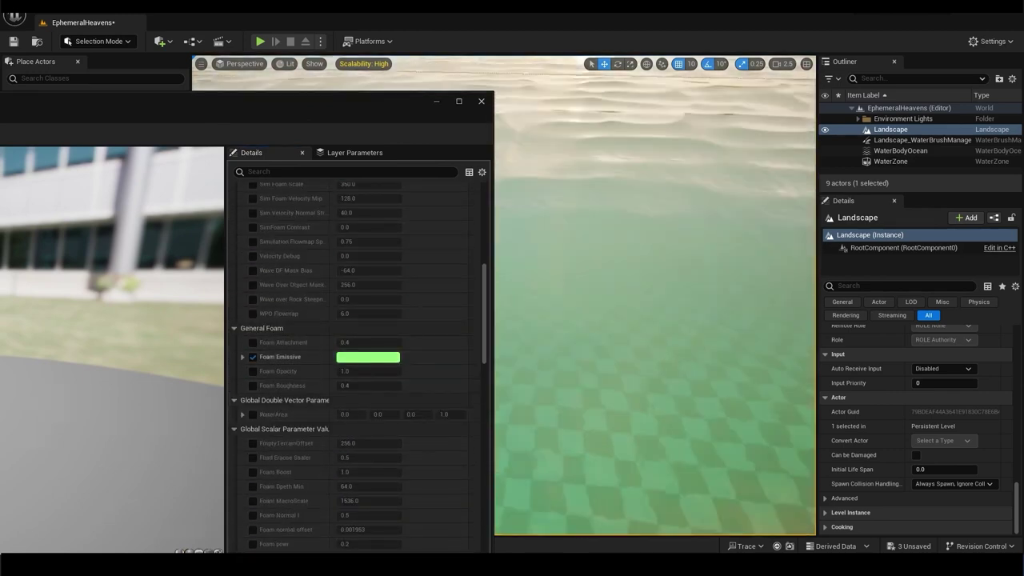
left_click(253, 342)
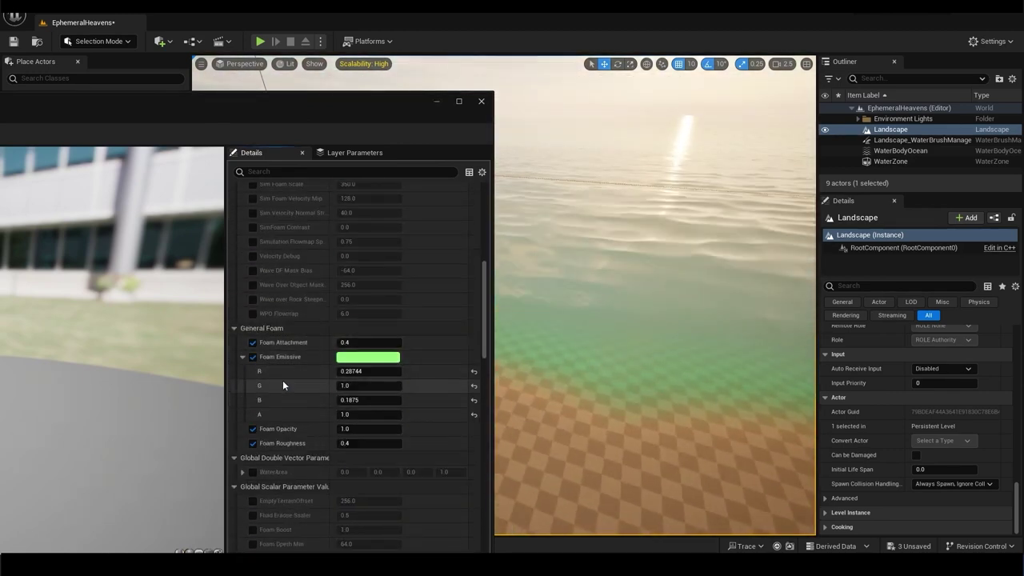
Step: Collapse the global vector and scalar parameter groups and close the water material editor
scroll(279, 340, "up", 5)
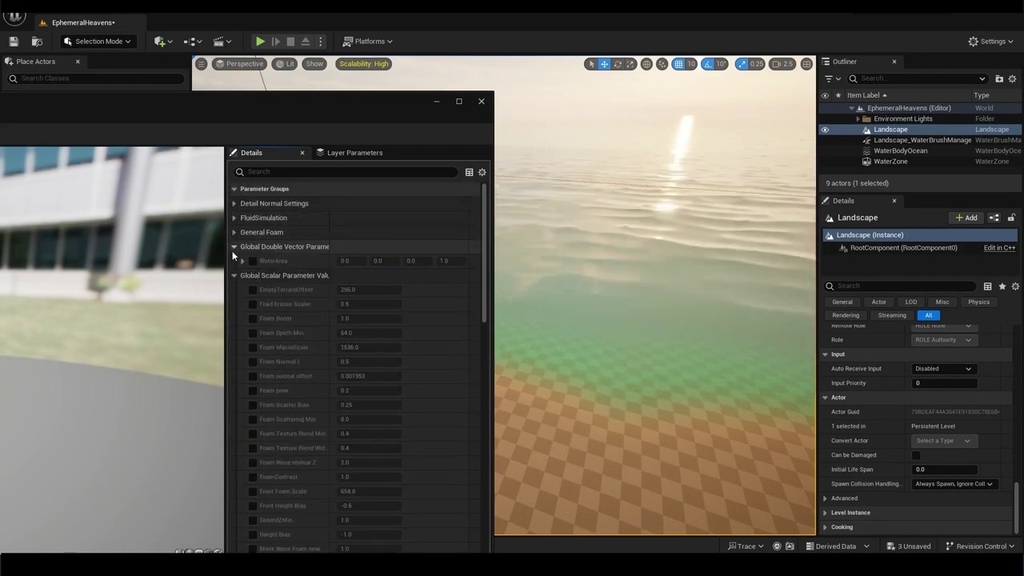
left_click(233, 248)
left_click(234, 262)
scroll(271, 386, "down", 10)
scroll(269, 389, "down", 5)
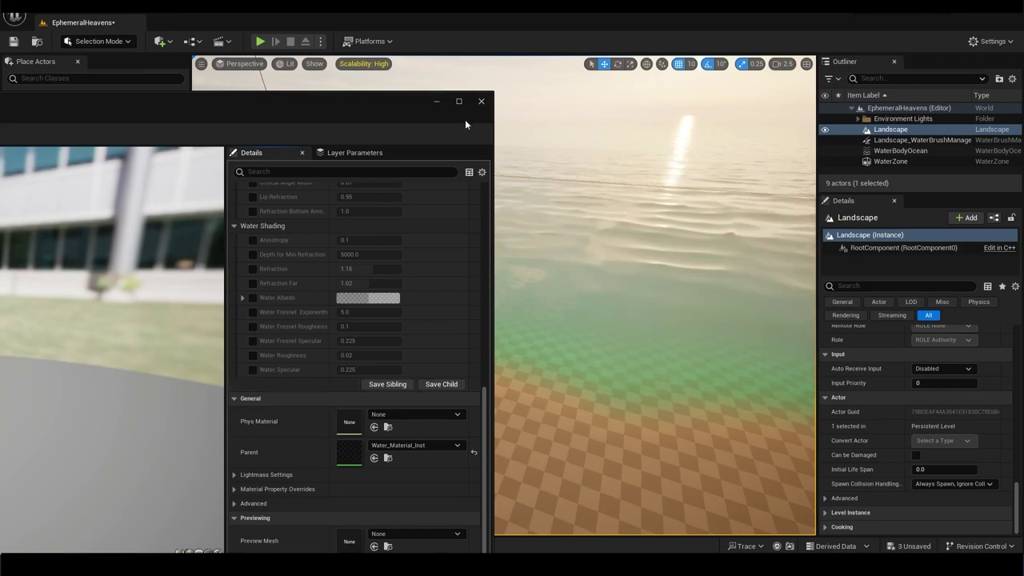
left_click(480, 101)
scroll(878, 406, "up", 2)
scroll(885, 415, "up", 2)
scroll(848, 409, "up", 3)
scroll(864, 408, "down", 3)
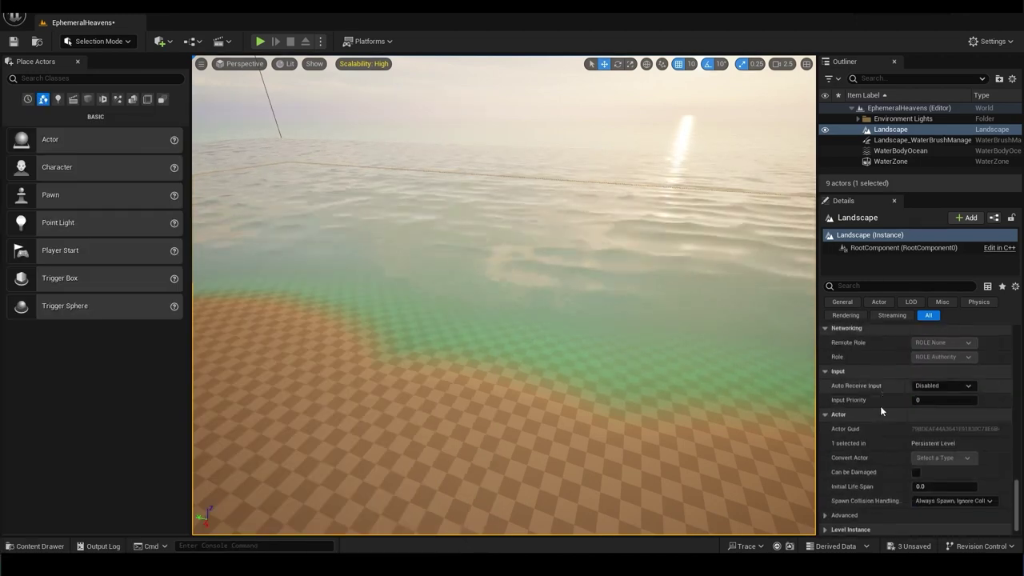
scroll(868, 420, "down", 3)
scroll(844, 472, "down", 3)
scroll(828, 512, "down", 2)
left_click(825, 397)
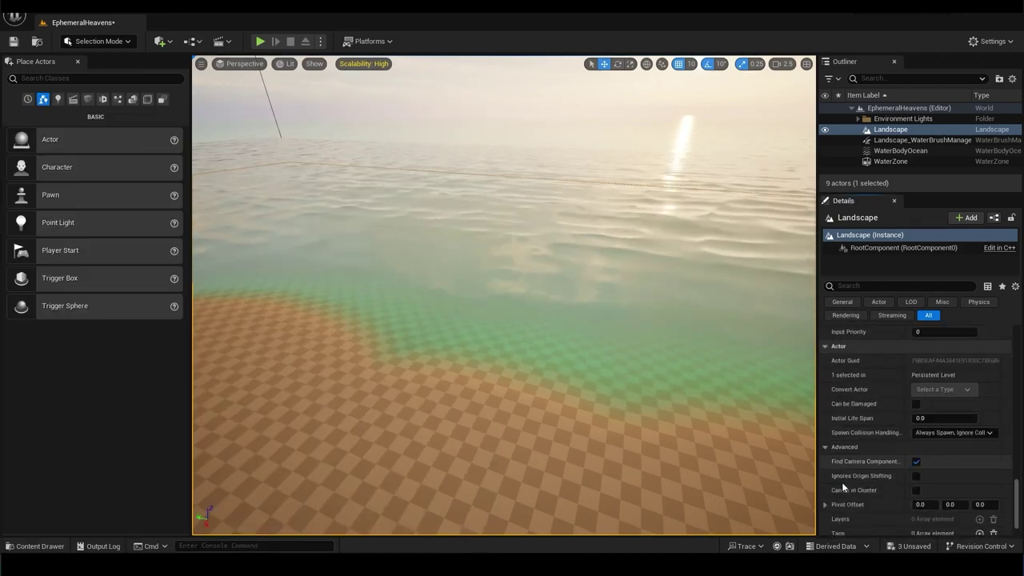
left_click(824, 454)
left_click(826, 454)
scroll(832, 428, "up", 1)
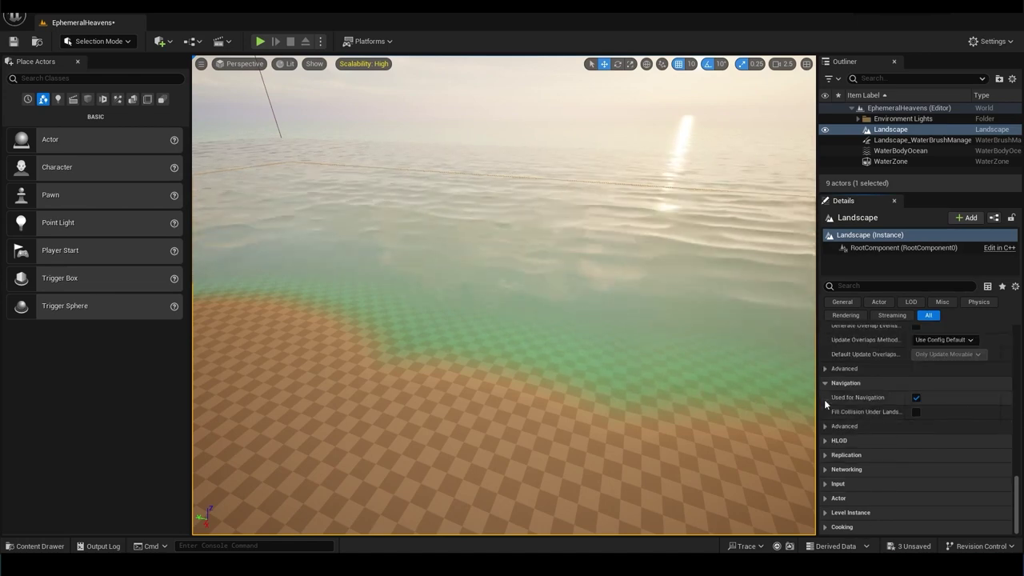
scroll(883, 413, "up", 2)
scroll(895, 444, "up", 2)
left_click(824, 441)
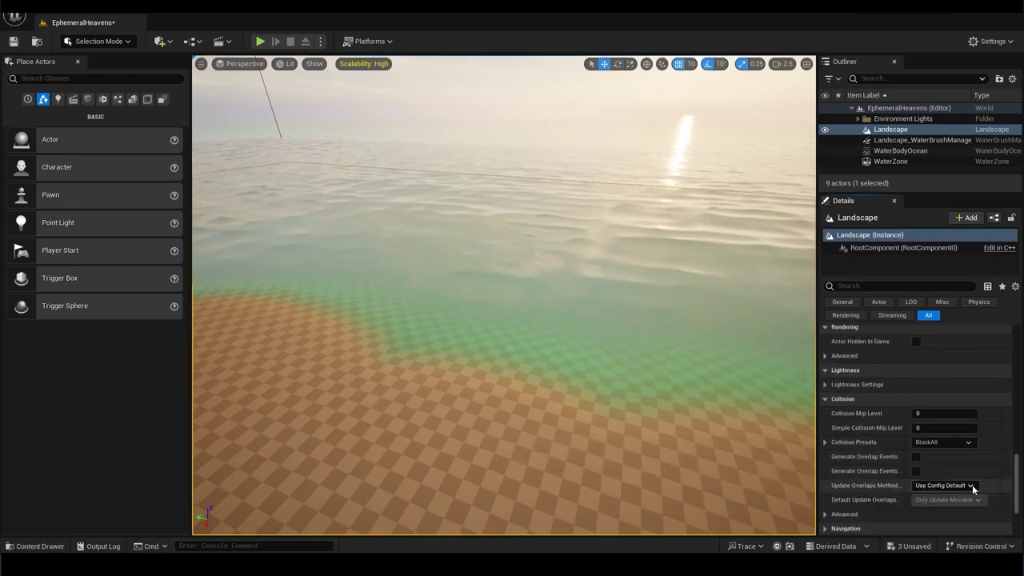
scroll(826, 395, "up", 1)
left_click(825, 395)
left_click(824, 483)
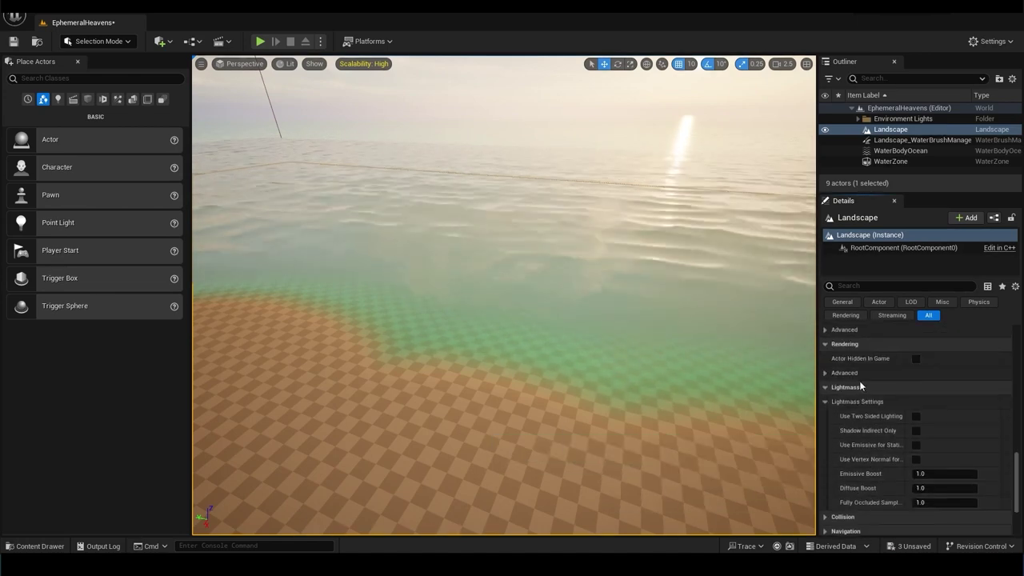
left_click(900, 150)
scroll(883, 438, "down", 5)
scroll(881, 446, "down", 2)
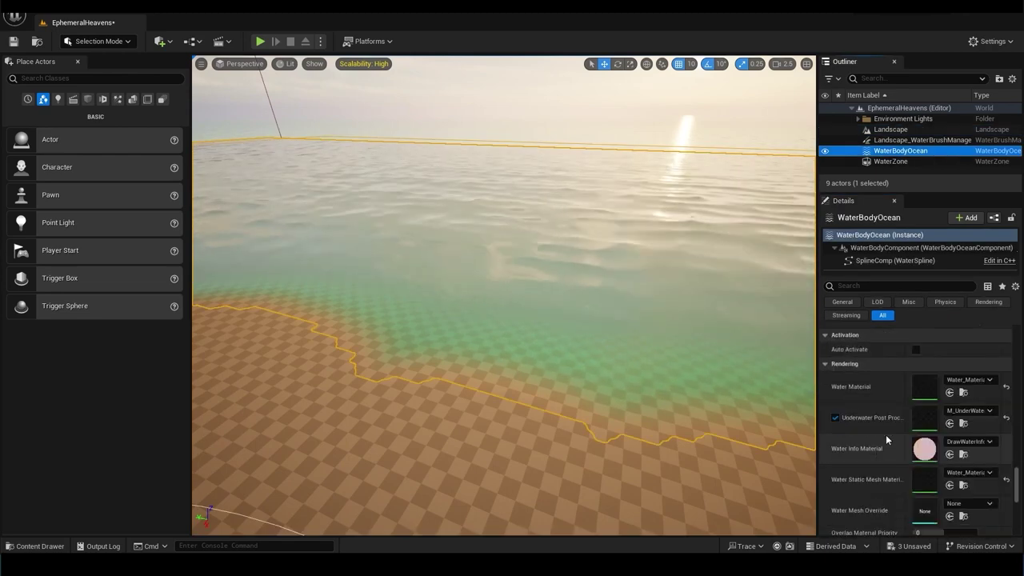
scroll(886, 434, "down", 3)
scroll(876, 441, "down", 3)
scroll(877, 442, "up", 2)
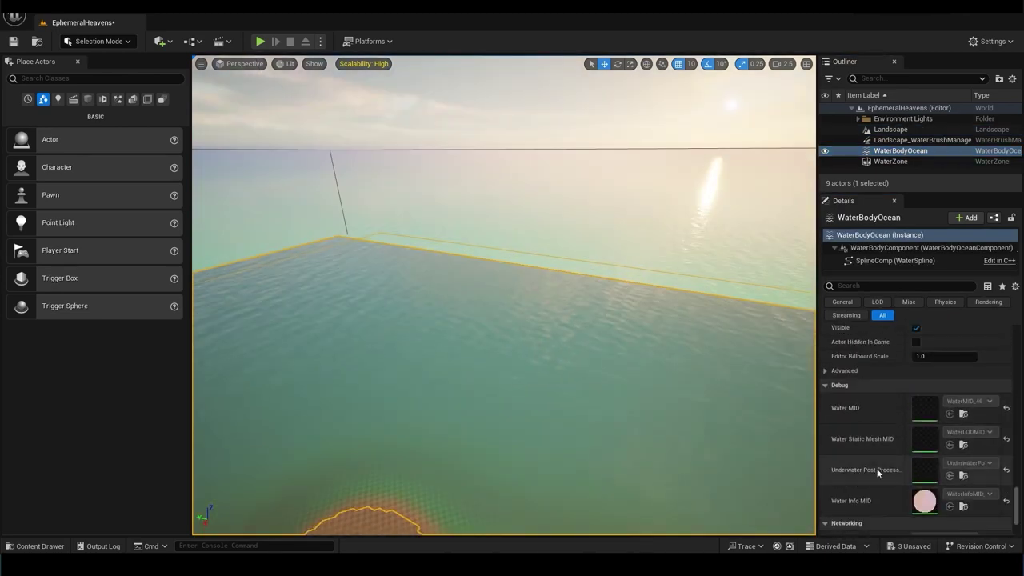
scroll(877, 468, "down", 2)
scroll(828, 516, "down", 1)
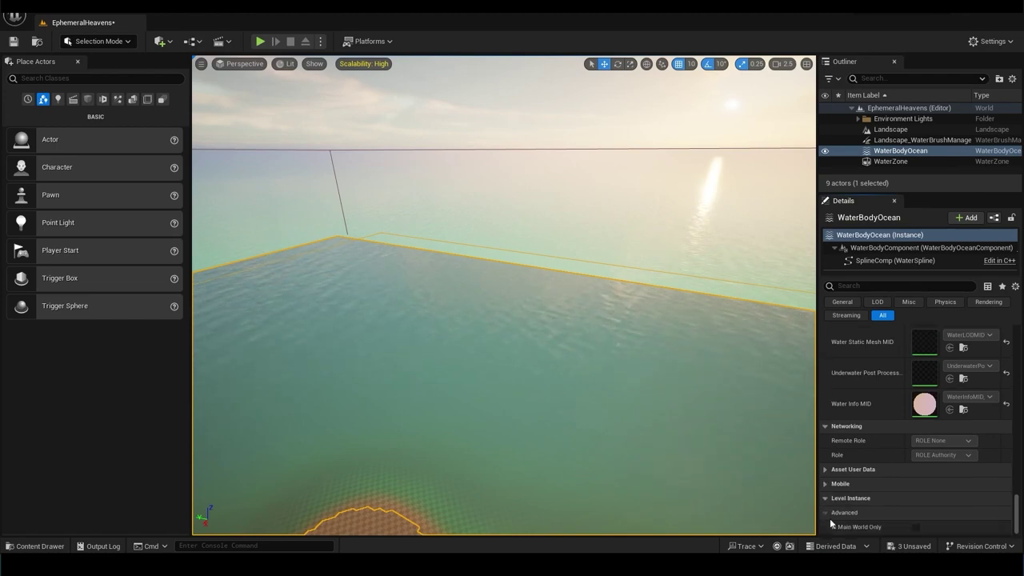
scroll(865, 450, "up", 4)
scroll(862, 462, "down", 3)
scroll(848, 455, "up", 2)
scroll(848, 448, "up", 4)
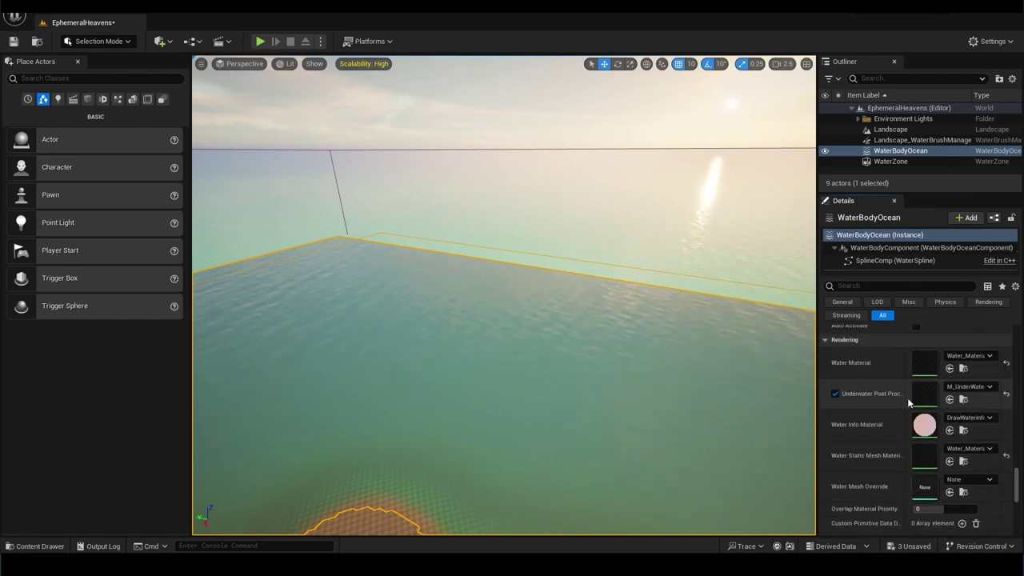
double_click(918, 454)
scroll(776, 354, "down", 3)
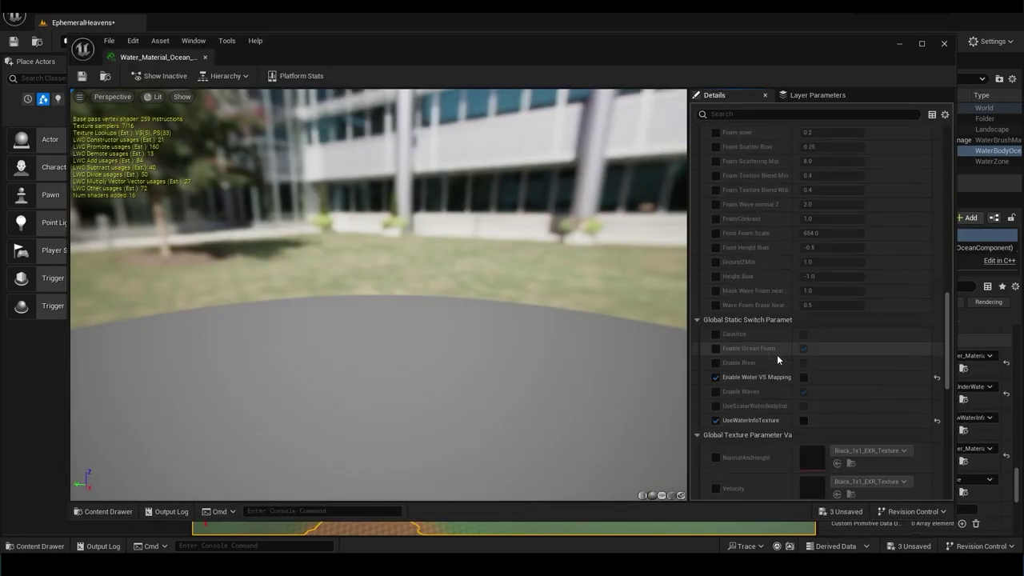
scroll(777, 354, "down", 3)
scroll(777, 356, "down", 3)
scroll(777, 356, "down", 5)
scroll(777, 356, "down", 1)
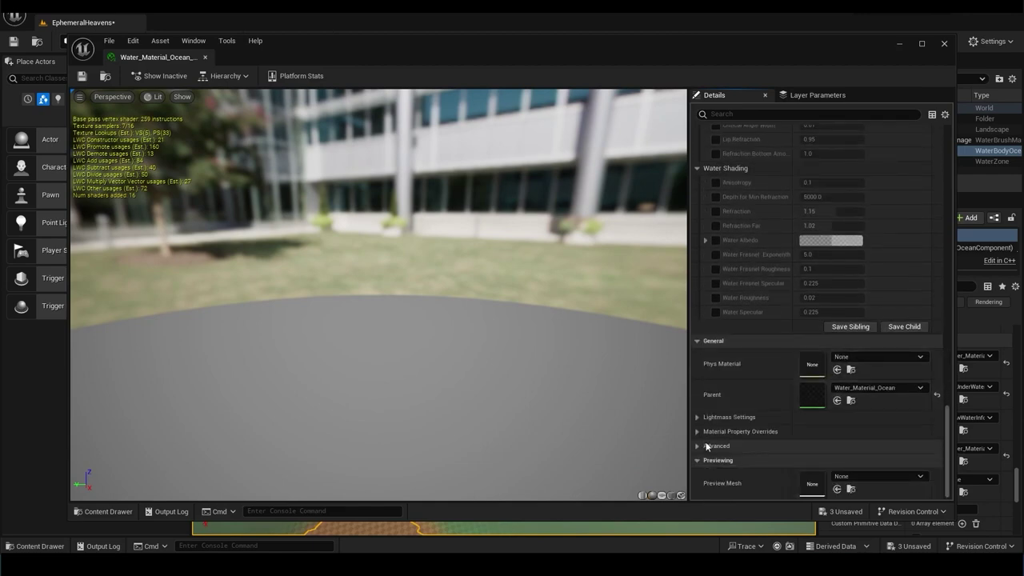
left_click(944, 43)
right_click_drag(545, 340, 608, 312)
scroll(908, 424, "down", 3)
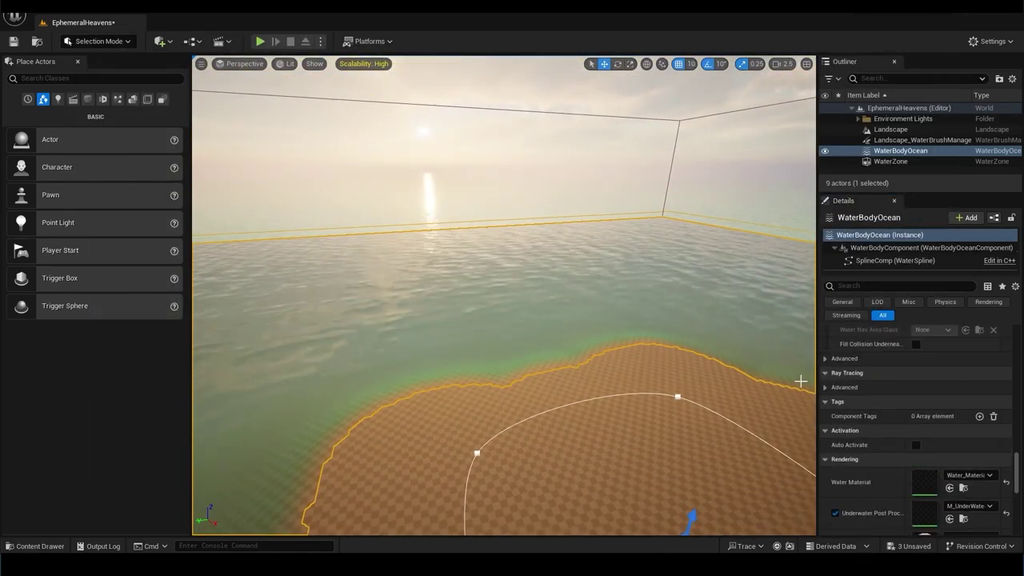
scroll(907, 424, "down", 2)
scroll(907, 424, "down", 2)
Step: Move the ocean water body away from the island and look toward the sunset horizon
left_click(890, 129)
left_click(920, 140, "shift")
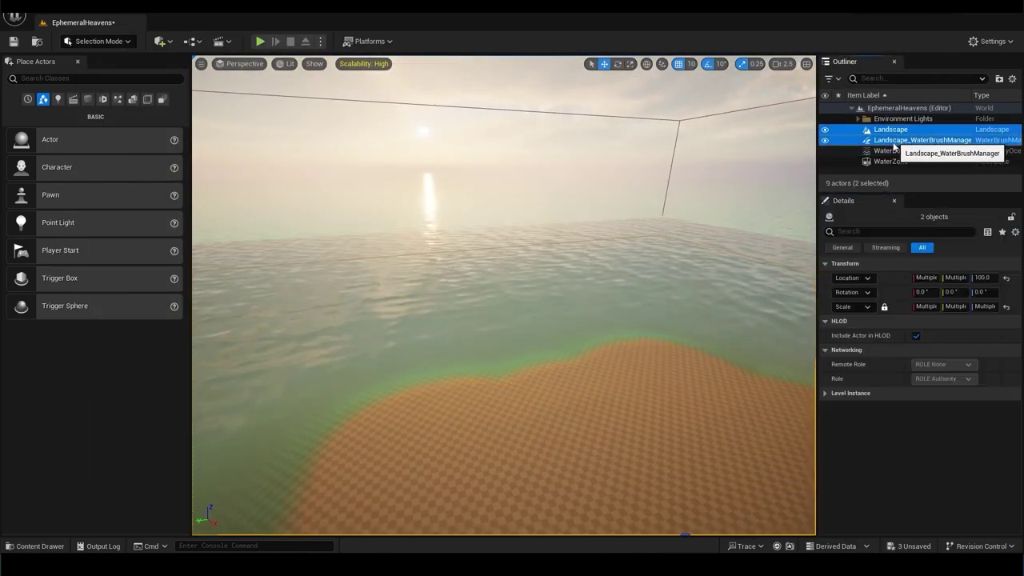
key("f")
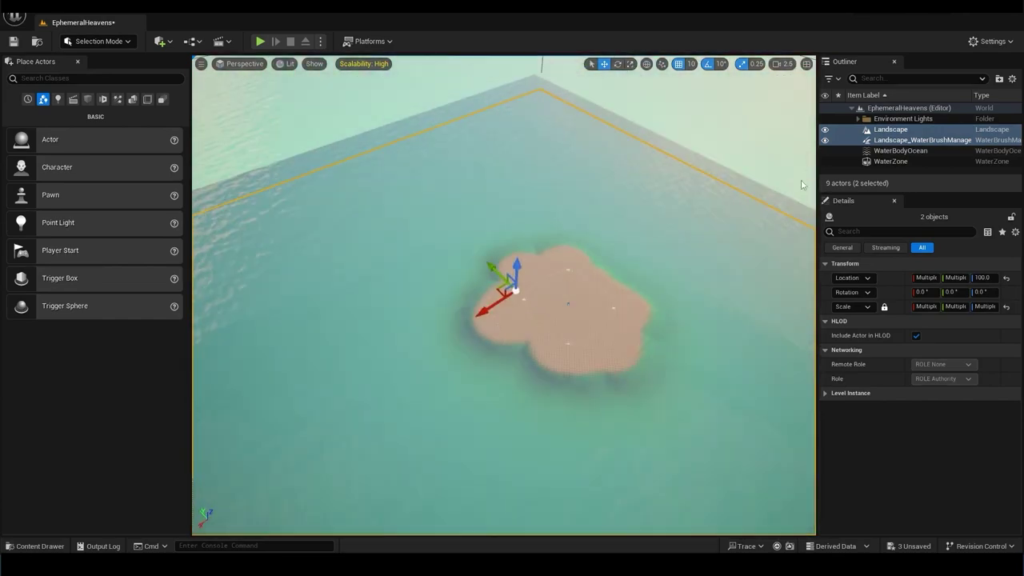
left_click(900, 150)
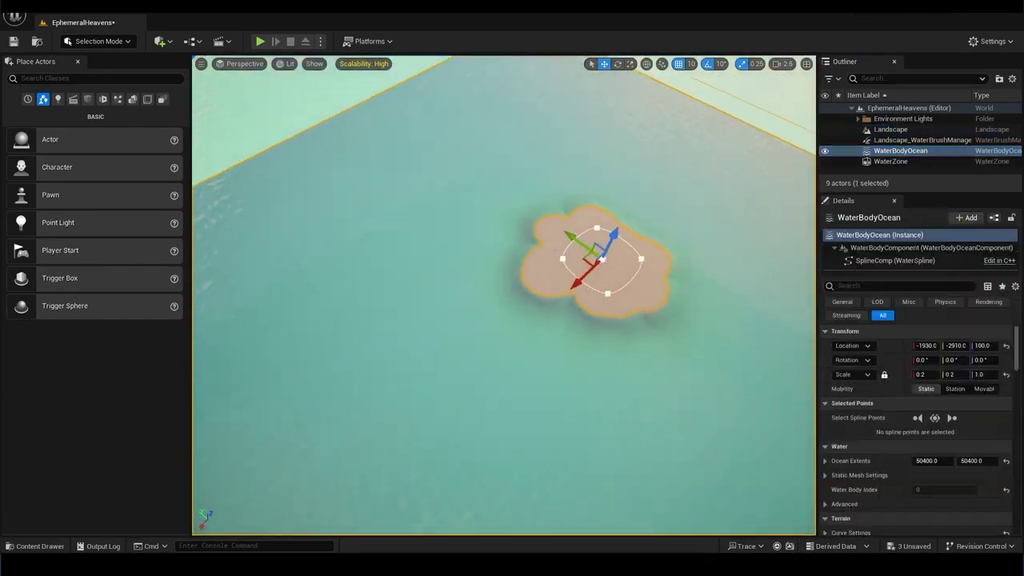
left_click_drag(486, 303, 560, 331)
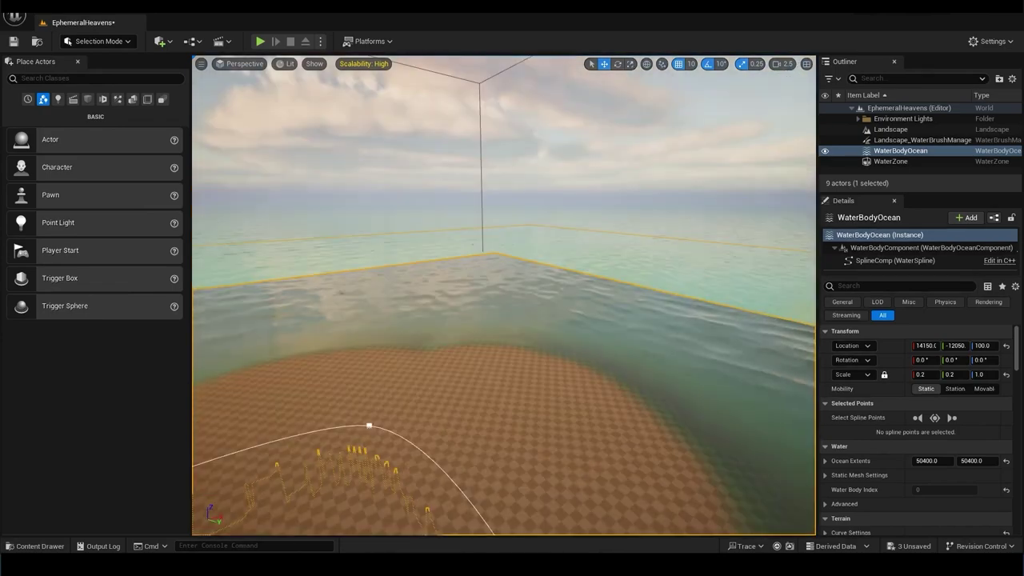
key("Escape")
right_click_drag(605, 293, 604, 293)
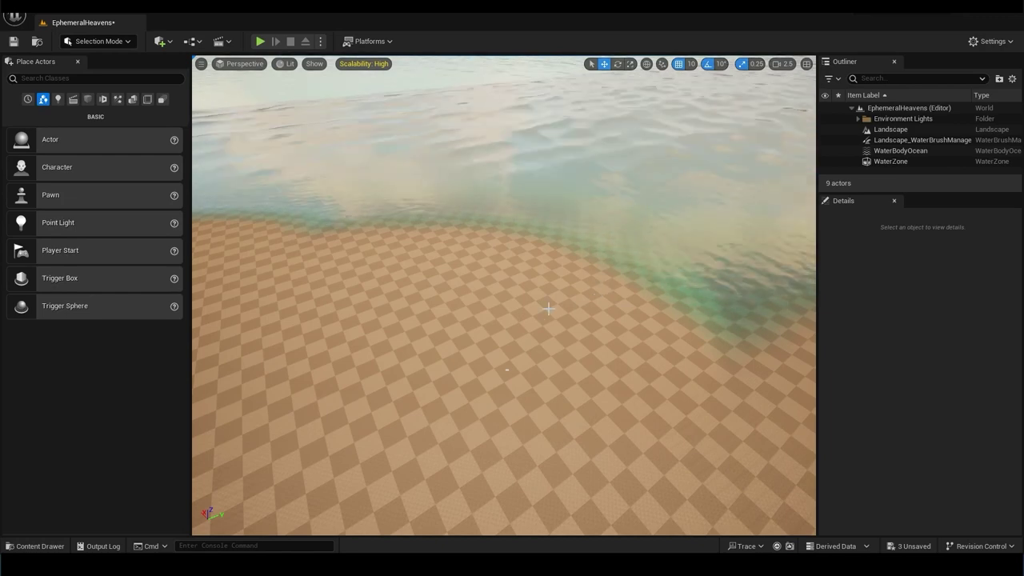
right_click_drag(548, 309, 548, 309)
Step: Group the four landscape and water actors into a new Landscape_waterbody folder
left_click(901, 150)
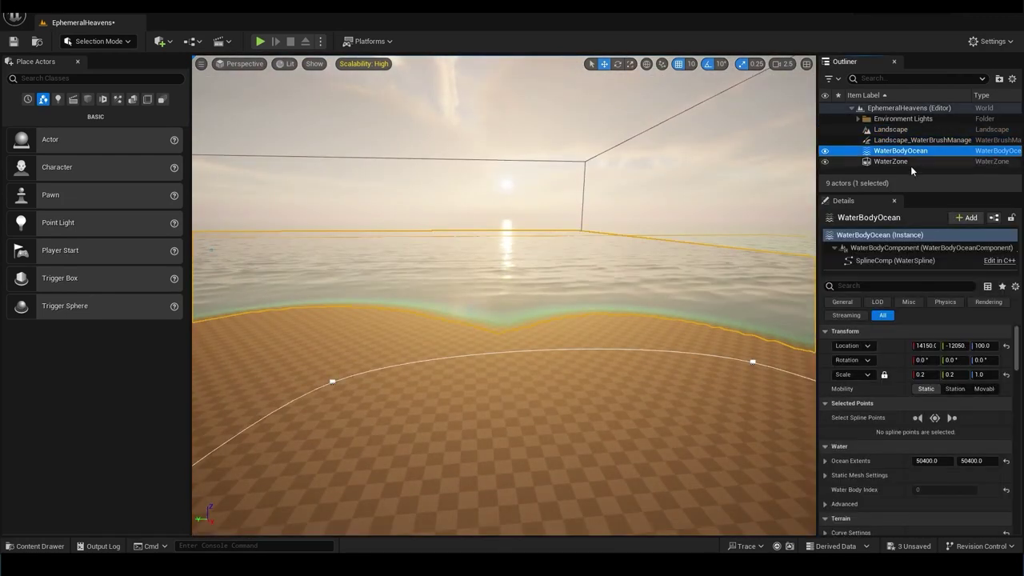
left_click(912, 164)
left_click(952, 129, "shift")
left_click(999, 79)
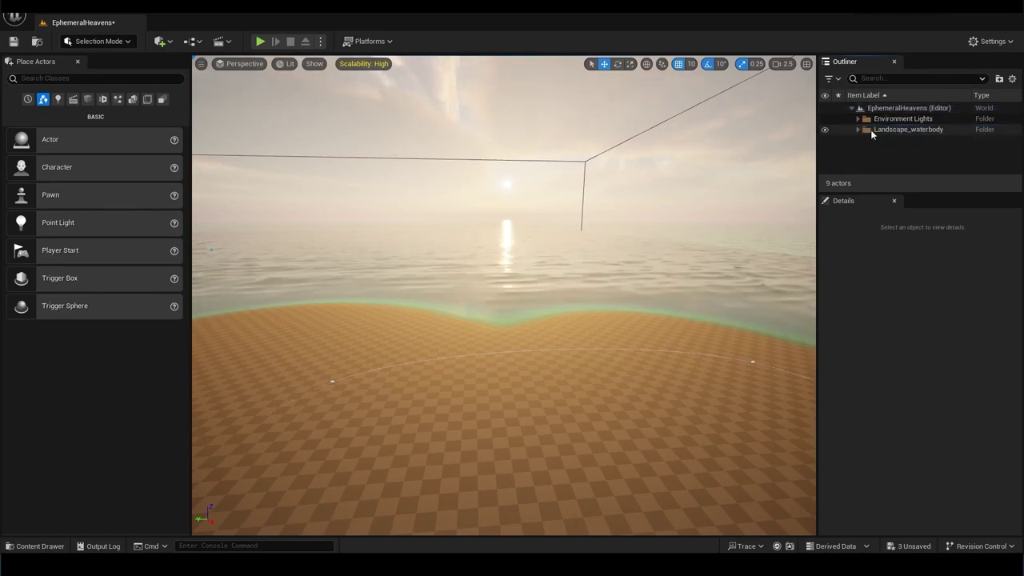
Step: Select the DirectionalLight inside the Environment Lights folder
left_click(858, 118)
left_click(887, 128)
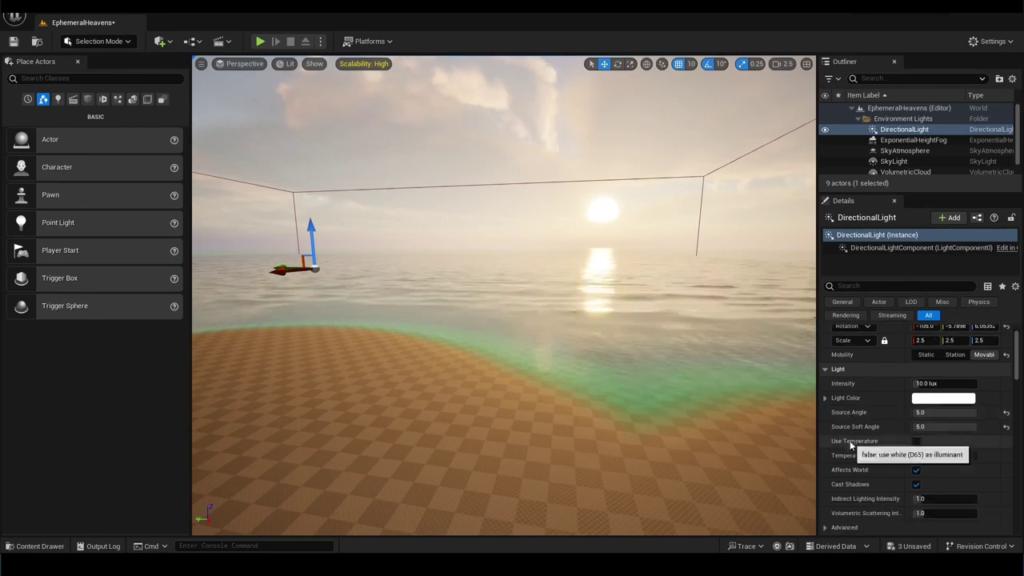
scroll(860, 377, "down", 3)
scroll(832, 484, "up", 3)
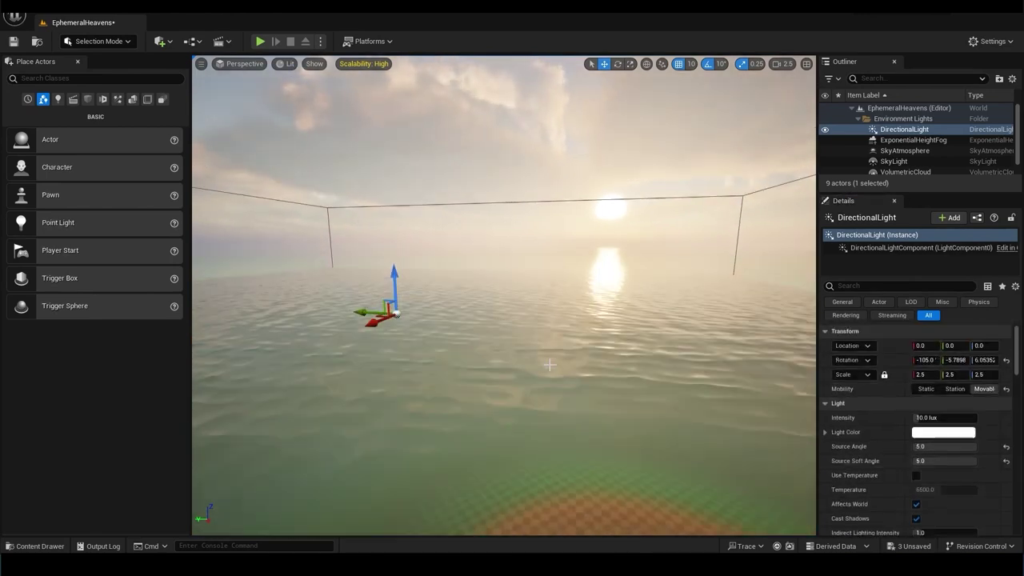
Step: Create a new sculpt edit layer in Landscape Mode and switch the brush type to Alpha
key("shift+2")
right_click(85, 326)
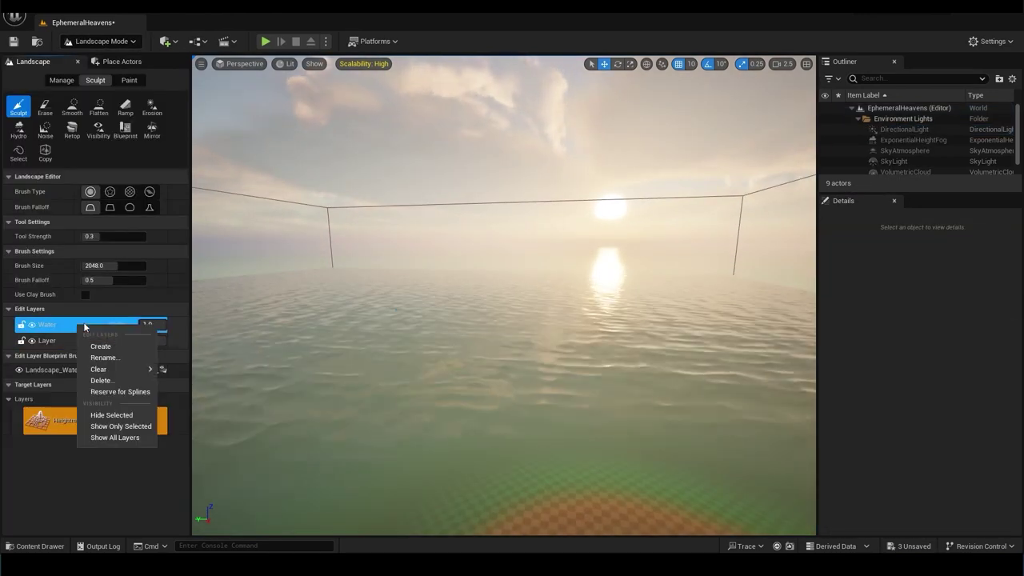
left_click(125, 350)
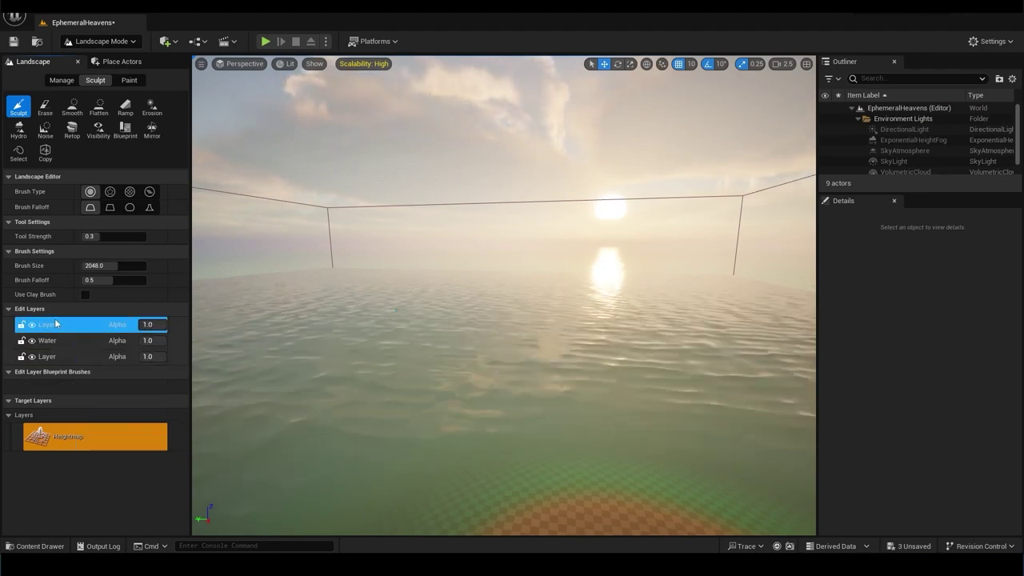
left_click(109, 191)
left_click(128, 263)
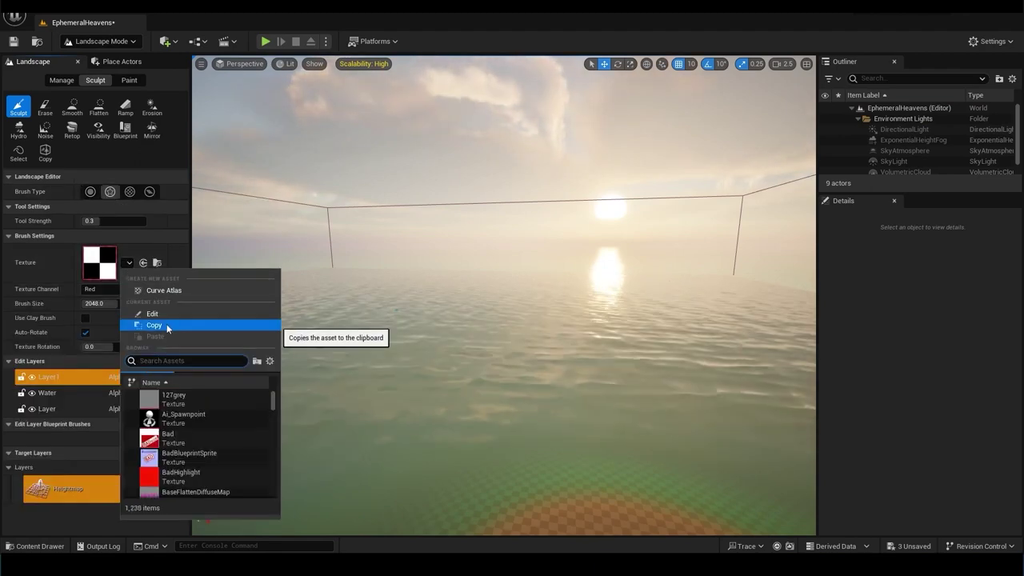
left_click(156, 263)
Step: Locate the brush textures folder and select the eight volcanic_pack images in File Explorer for import
scroll(393, 425, "down", 2)
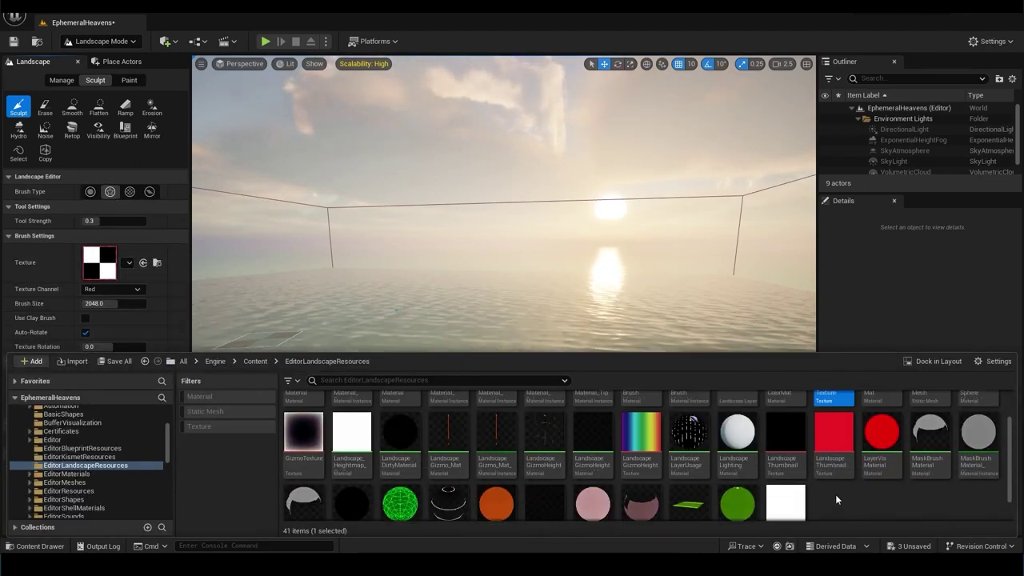
scroll(836, 495, "up", 2)
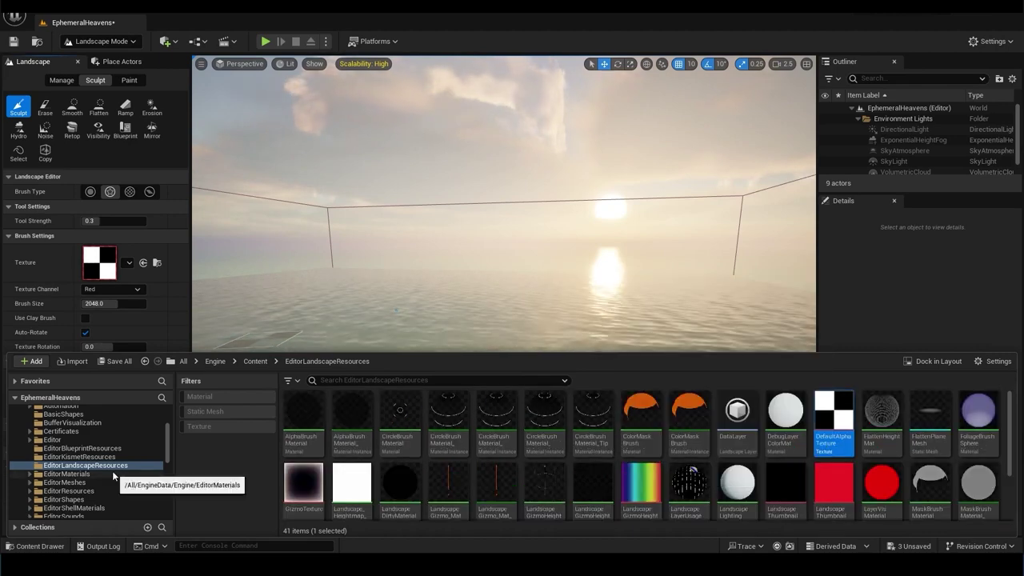
left_click(128, 264)
left_click(143, 272)
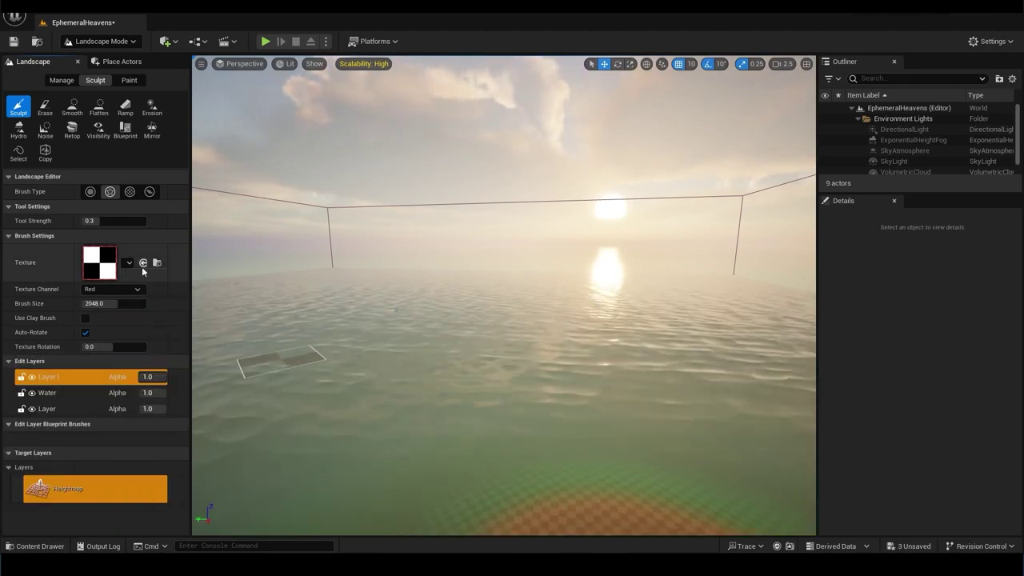
left_click(157, 263)
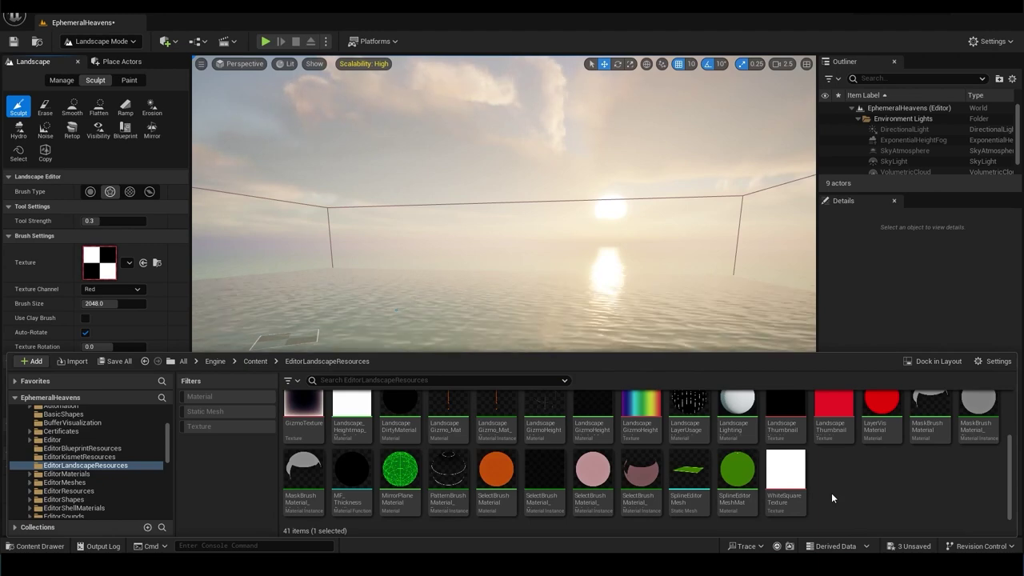
key("super+e")
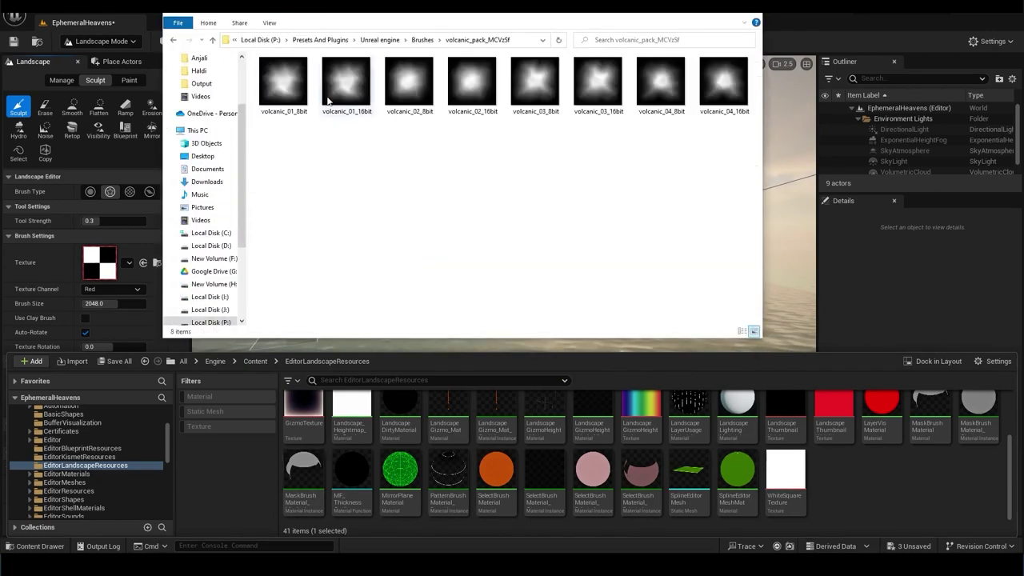
mouse_move(752, 132)
left_mouse_down()
mouse_move(290, 93)
mouse_move(666, 461)
left_mouse_up()
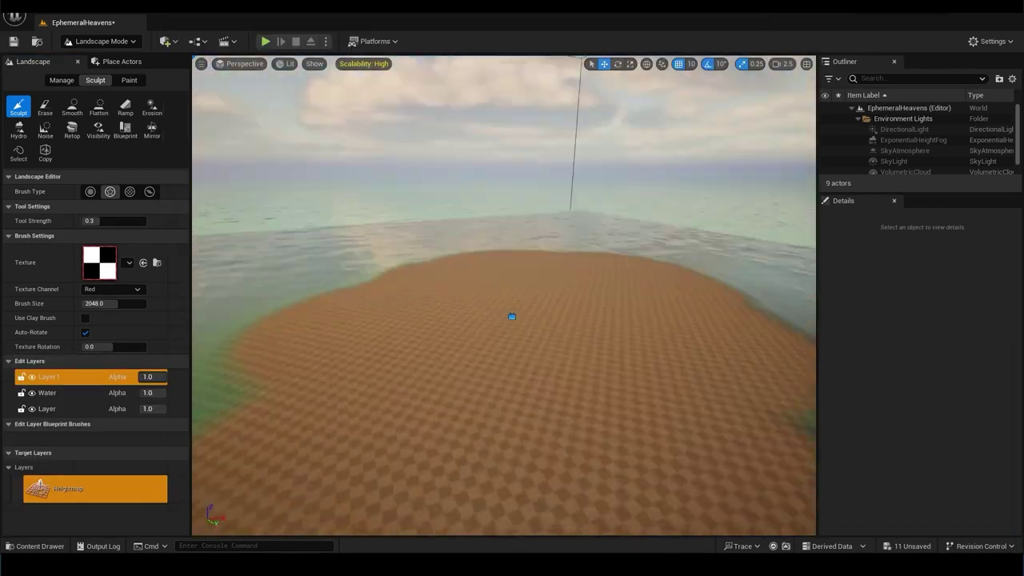
Step: Pick volcanic_04_16bit as the Sculpt brush texture
left_click(157, 263)
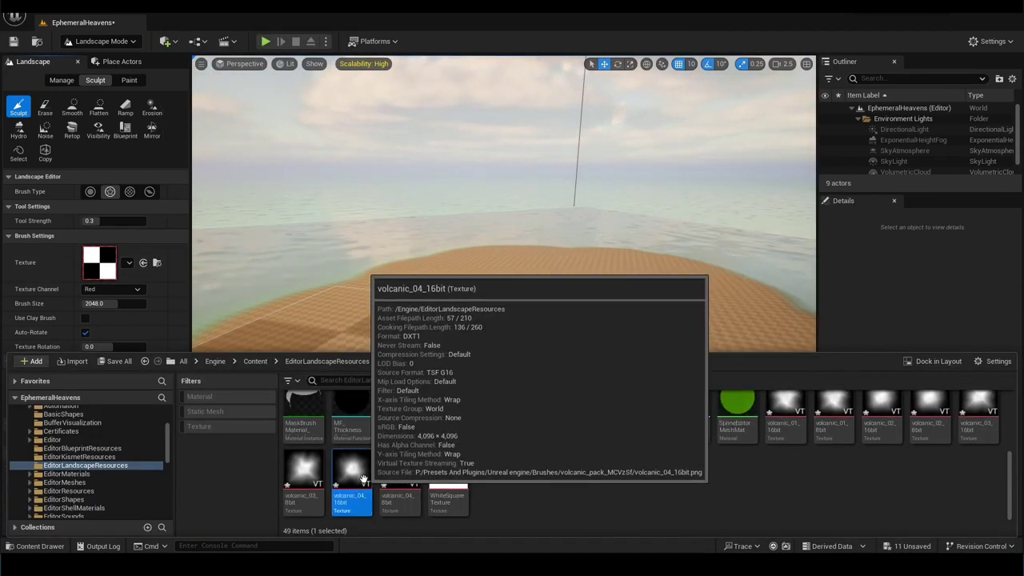
double_click(351, 486)
left_click(944, 44)
key("ctrl+space")
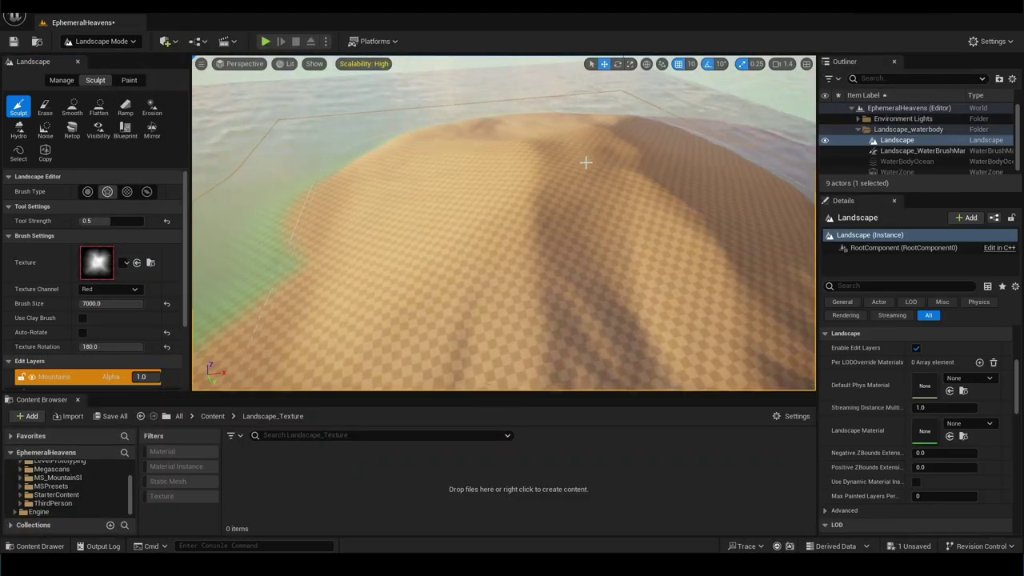
Step: Sculpt a tall dune on the sand island, undoing and retrying strokes
left_click_drag(586, 162, 615, 171)
key("ctrl+z")
key("ctrl+z")
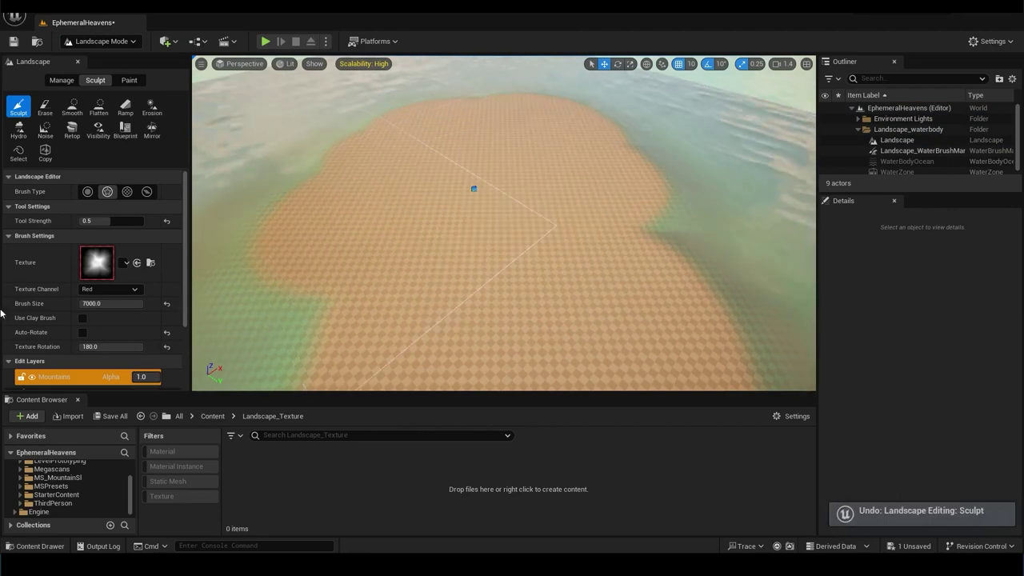
left_click_drag(262, 246, 406, 135)
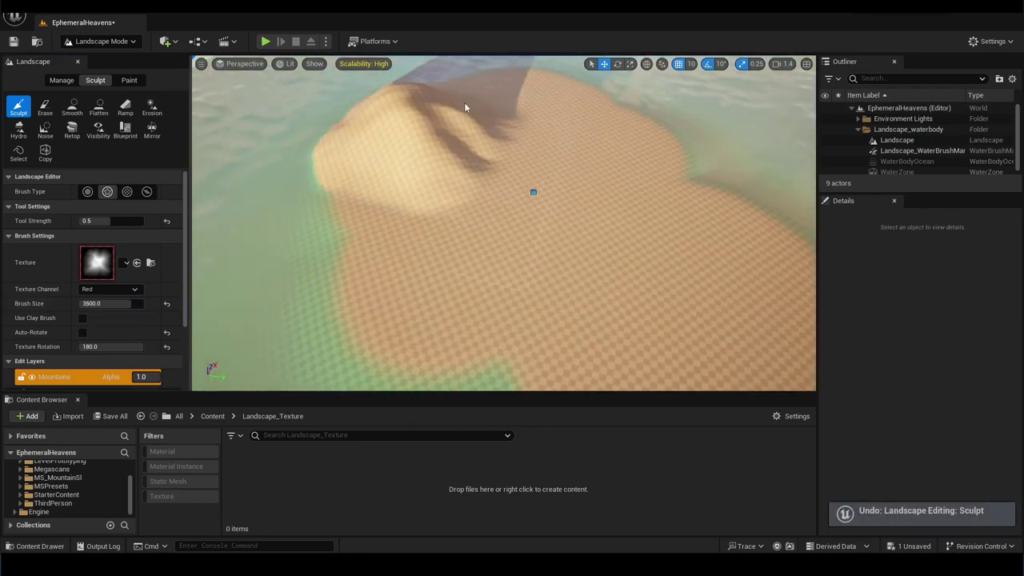
key("ctrl+z")
key("ctrl+z")
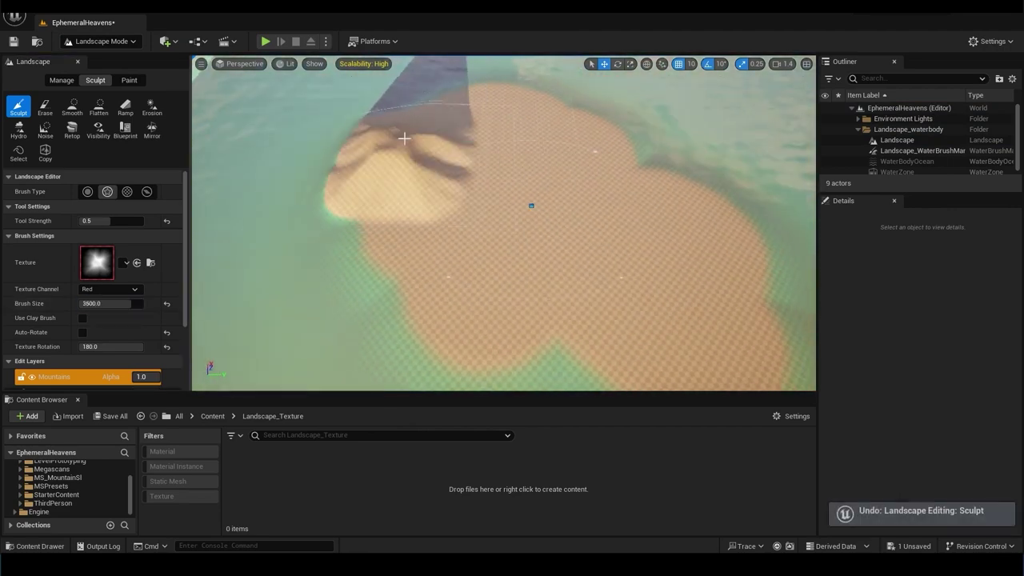
right_click_drag(670, 170, 670, 170)
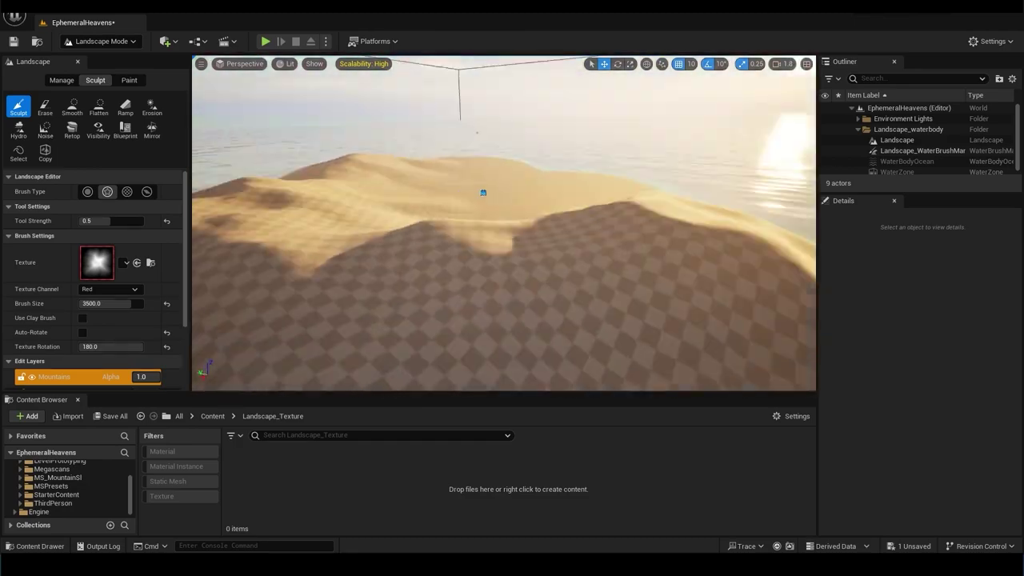
right_click_drag(532, 128, 542, 114)
scroll(100, 303, "down", 1)
left_click_drag(104, 312, 80, 312)
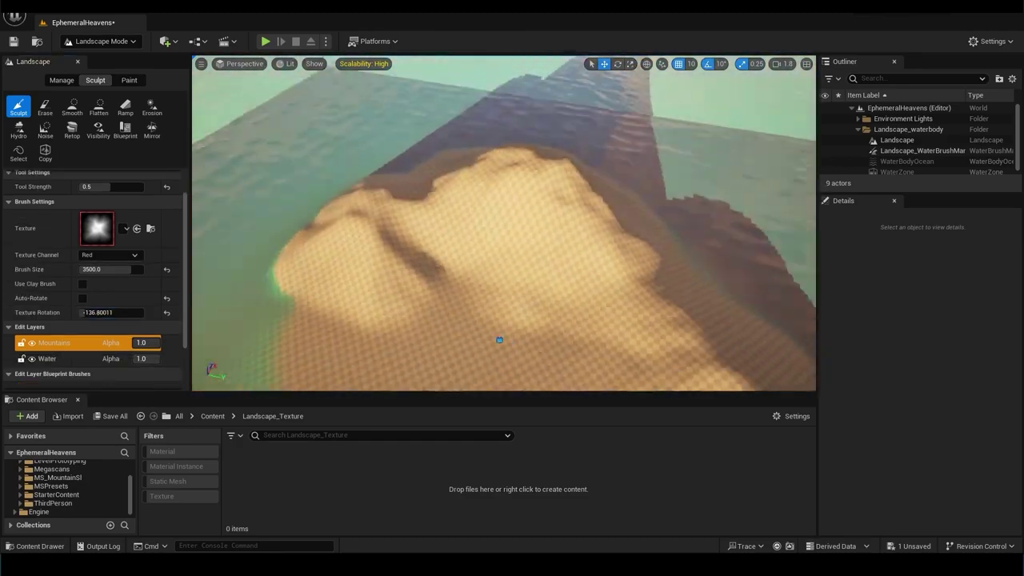
right_click_drag(499, 340, 581, 307)
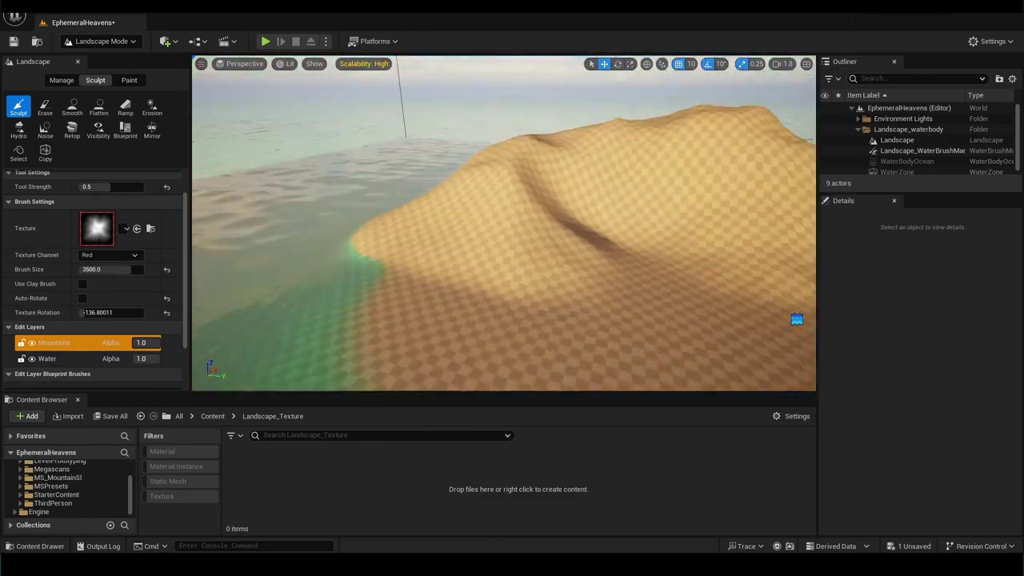
right_click_drag(581, 307, 580, 307)
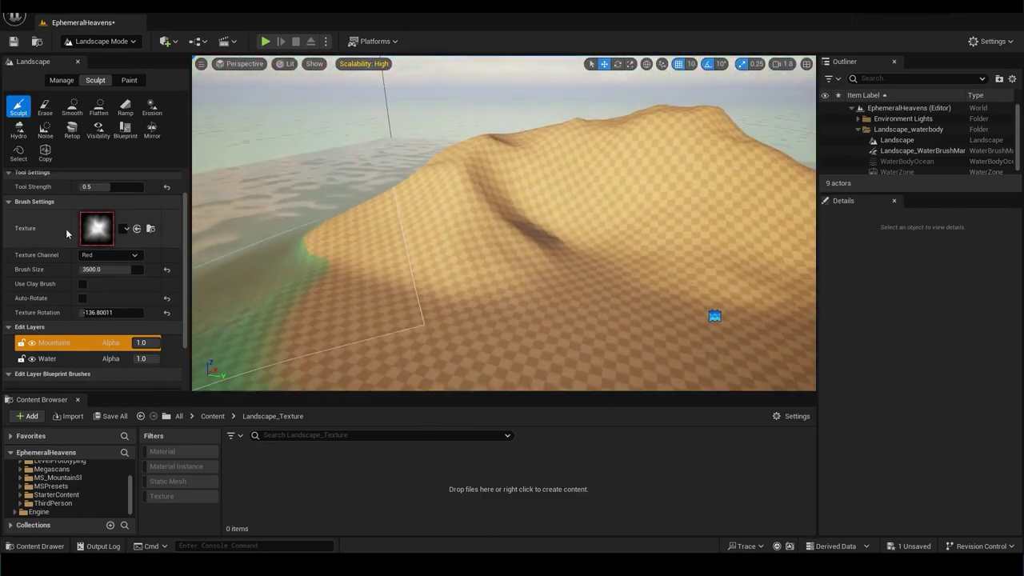
Step: Smooth the dune's slopes with the Smooth tool
left_click(72, 107)
mouse_move(416, 277)
right_mouse_down()
mouse_move(339, 244)
mouse_move(261, 355)
mouse_move(405, 230)
right_mouse_up()
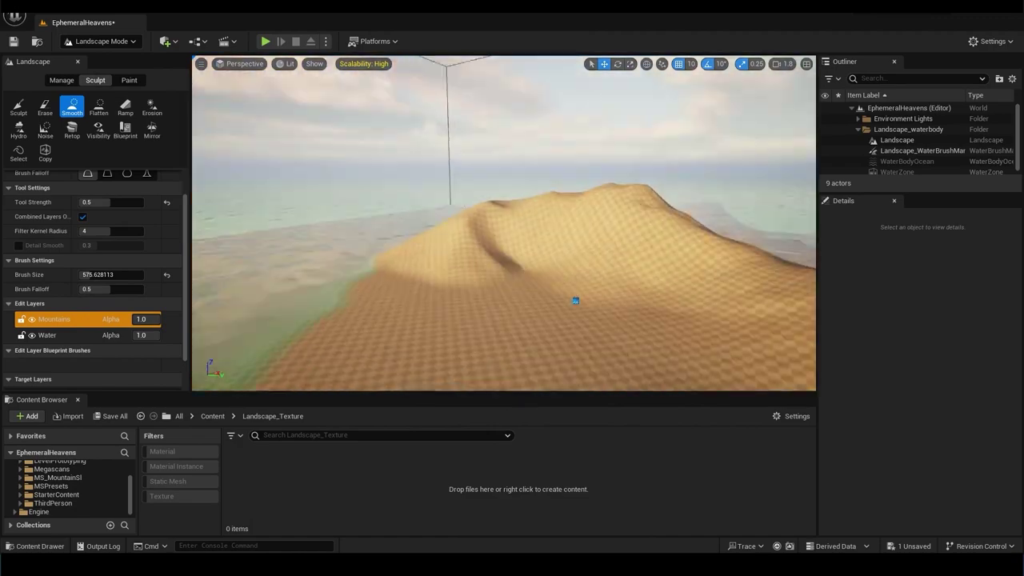
right_click_drag(403, 194, 574, 299)
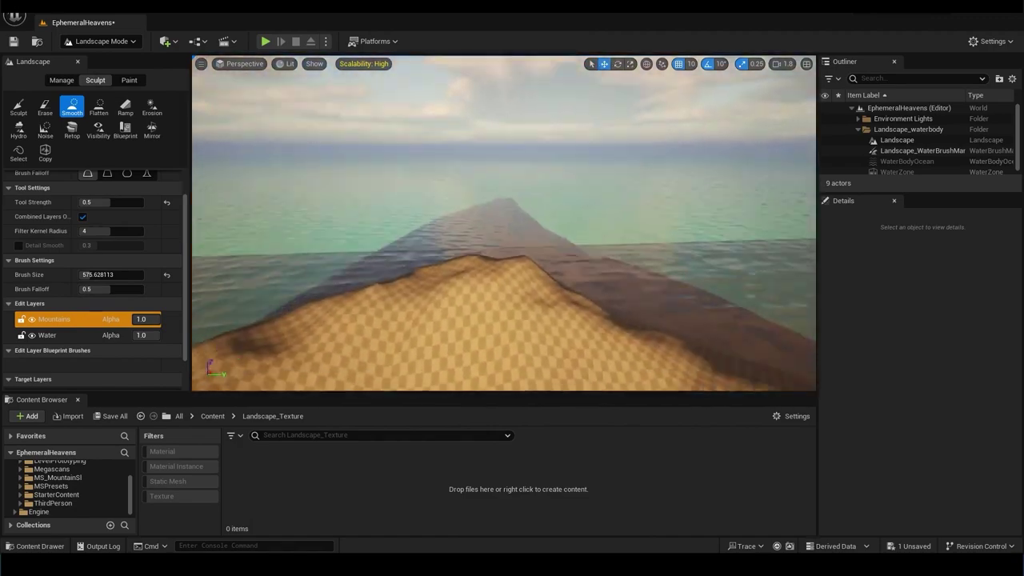
scroll(12, 339, "down", 1)
left_click(10, 338)
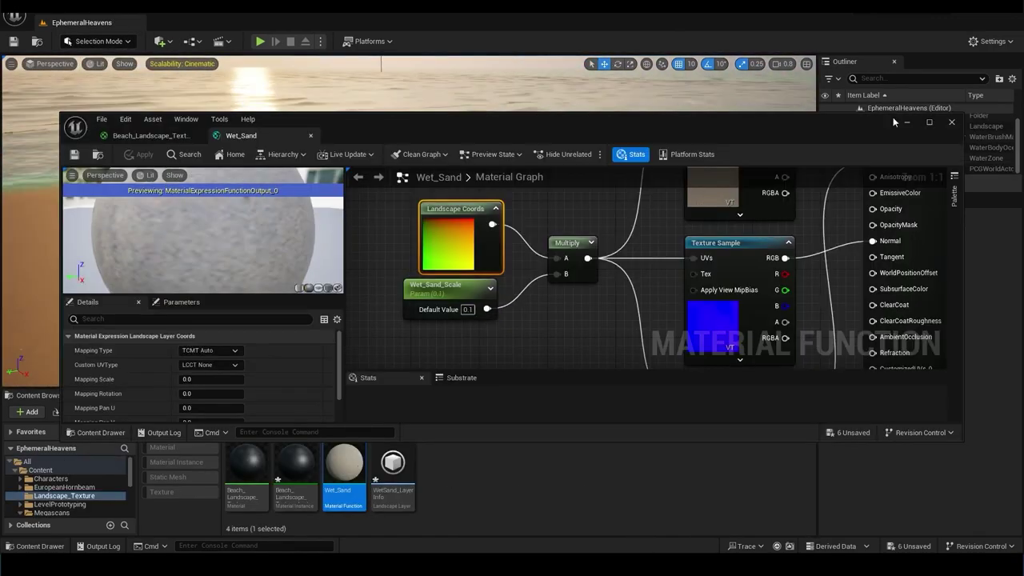
Step: Create NewMaterialFunction and feed a MakeMaterialAttributes node into its Output Result
left_click(907, 121)
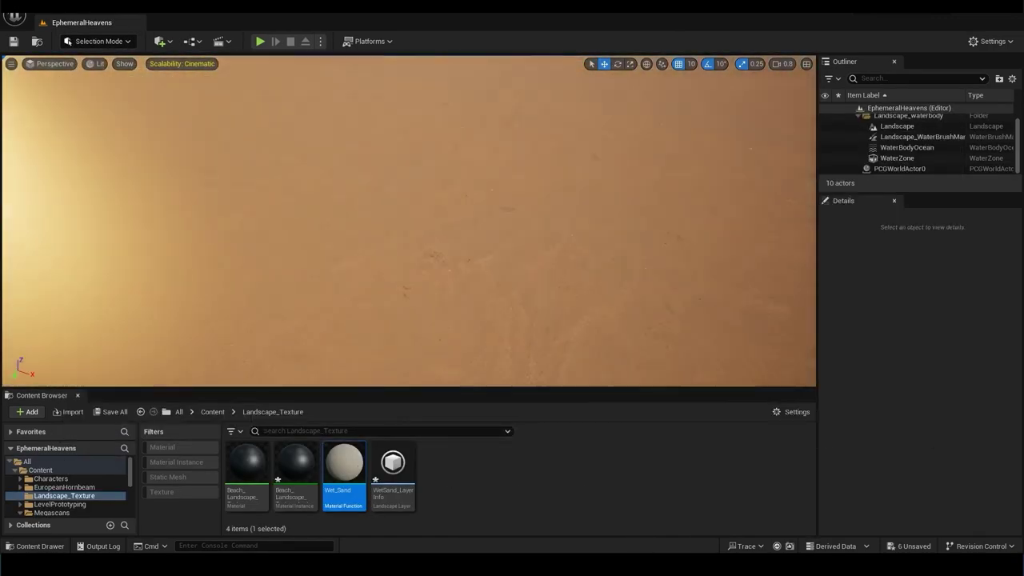
right_click_drag(261, 336, 553, 288)
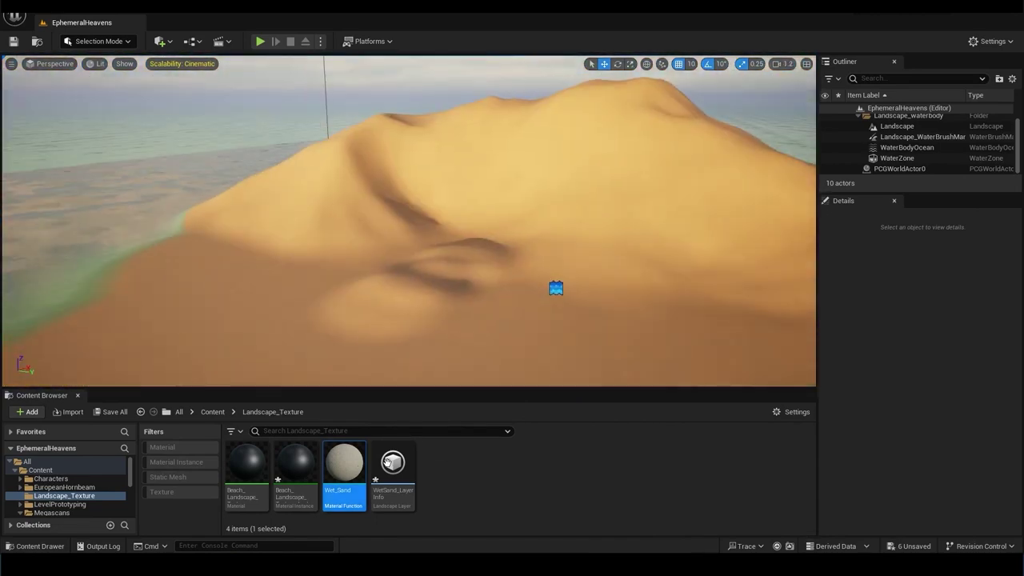
right_click(459, 480)
mouse_move(560, 342)
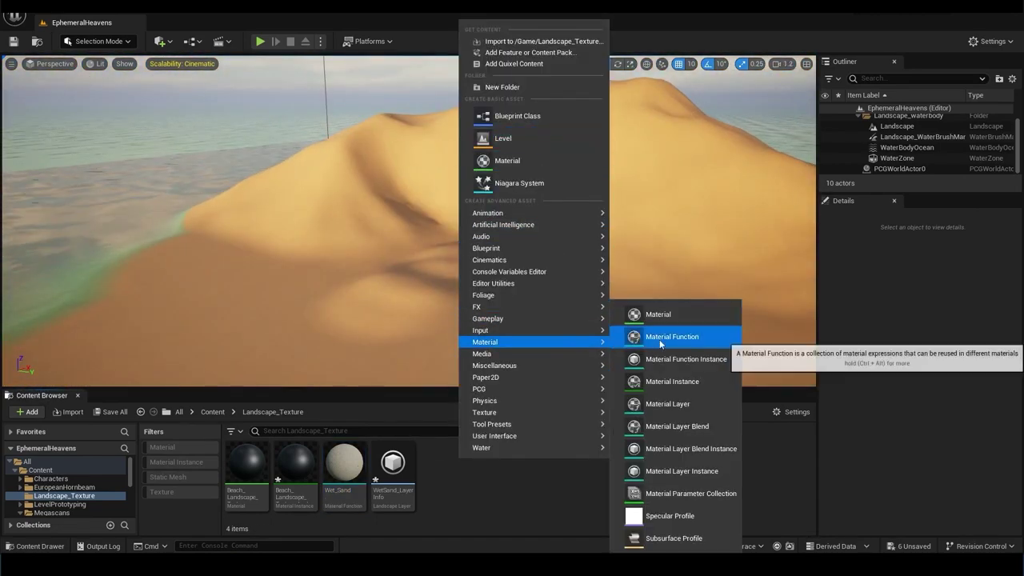
left_click(659, 339)
double_click(342, 460)
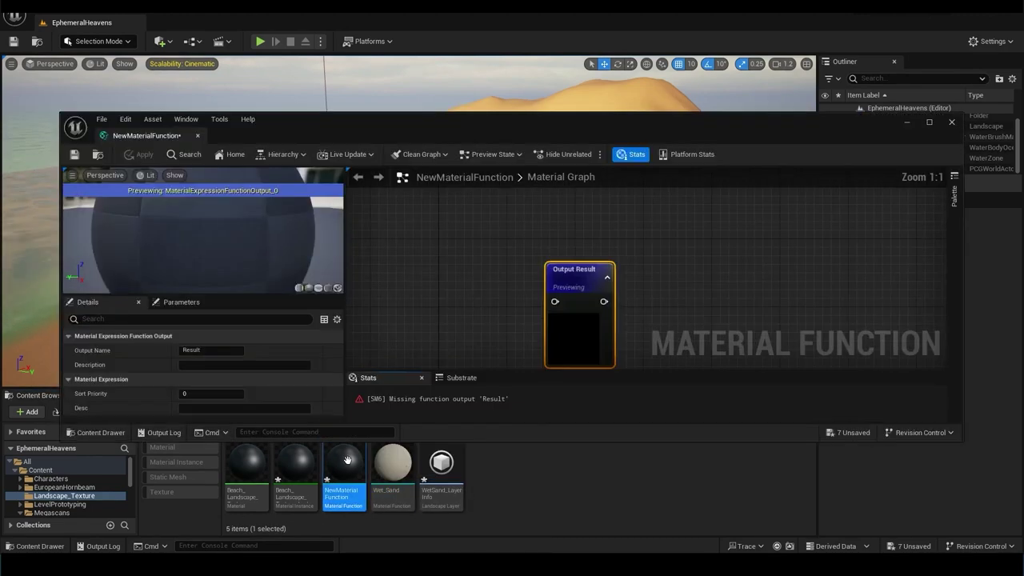
left_click_drag(622, 254, 517, 263)
left_click(560, 318)
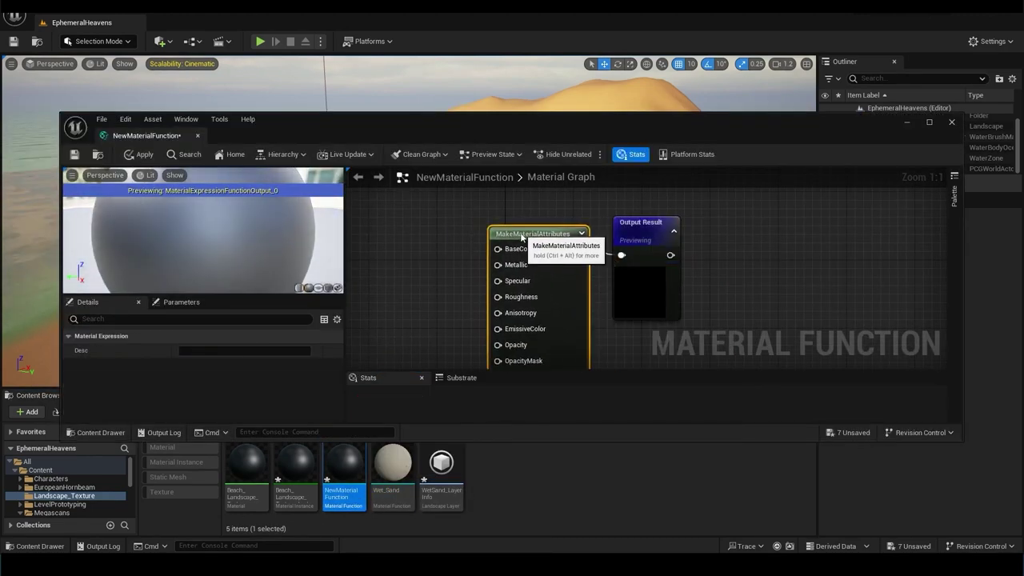
scroll(720, 240, "down", 3)
Step: Add the three beach cliff Megascans textures and wire them to BaseColor, Normal and Roughness
left_click(64, 504)
left_click(56, 512)
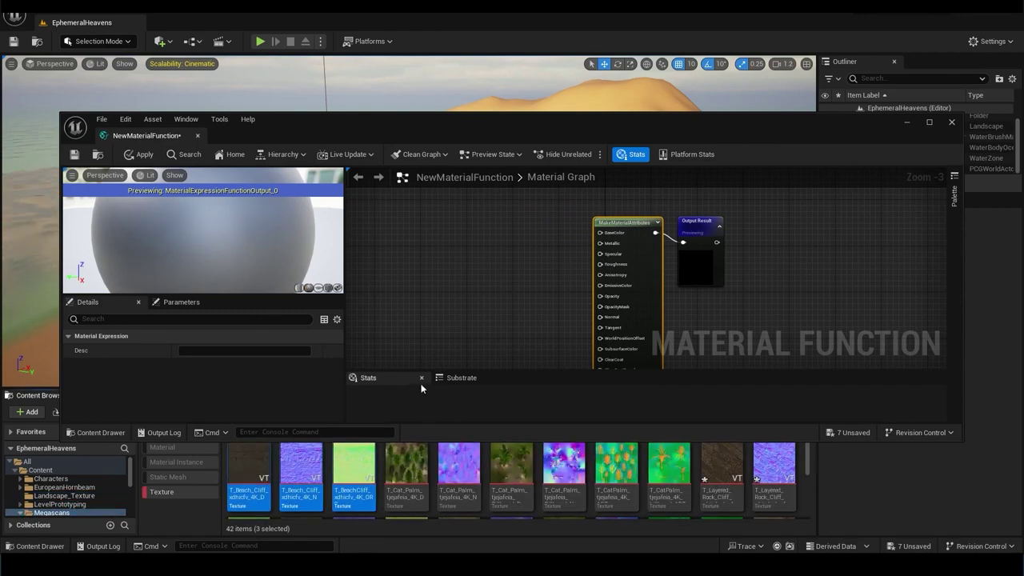
left_click_drag(422, 388, 480, 240)
mouse_move(560, 256)
left_mouse_down()
mouse_move(624, 192)
mouse_move(512, 312)
left_mouse_up()
right_click_drag(528, 240, 448, 208)
left_click_drag(375, 115, 581, 115)
left_click_drag(374, 251, 581, 243)
right_click_drag(425, 373, 492, 327)
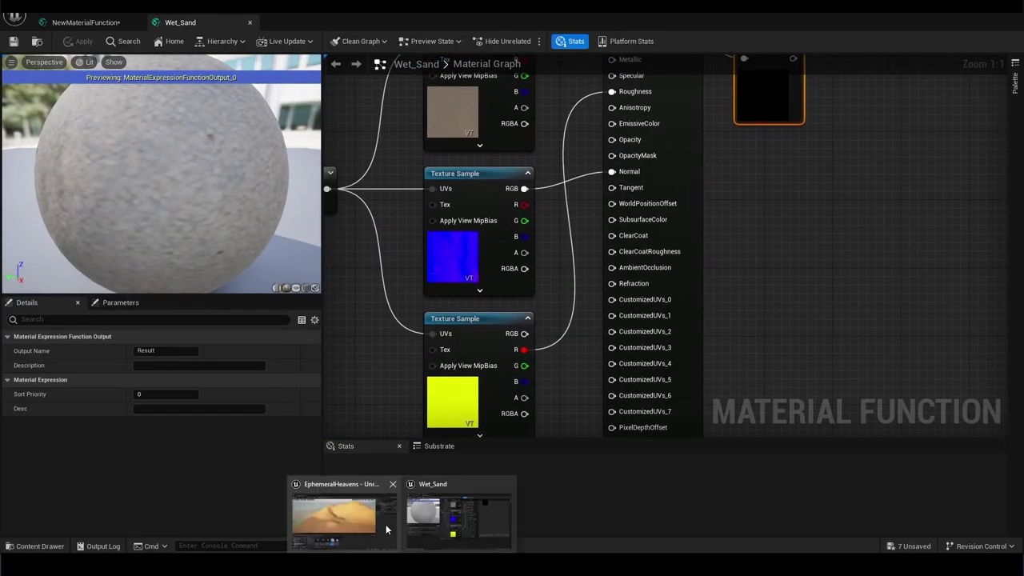
Step: Copy the Landscape Coords, Wet_Sand_Scale and Multiply nodes from Wet_Sand into NewMaterialFunction
left_click(386, 529)
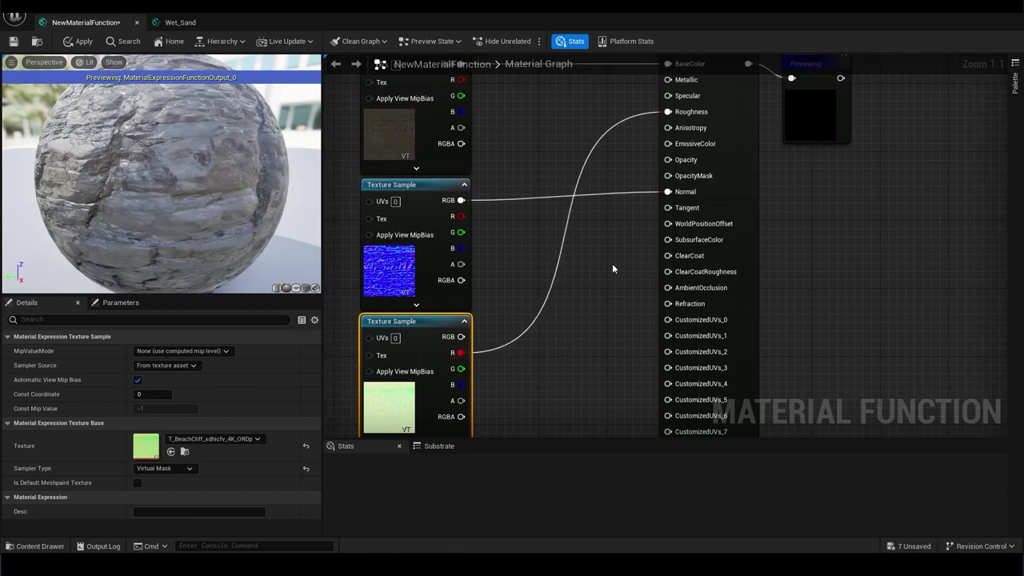
scroll(612, 268, "down", 1)
left_click(445, 304)
scroll(445, 304, "down", 1)
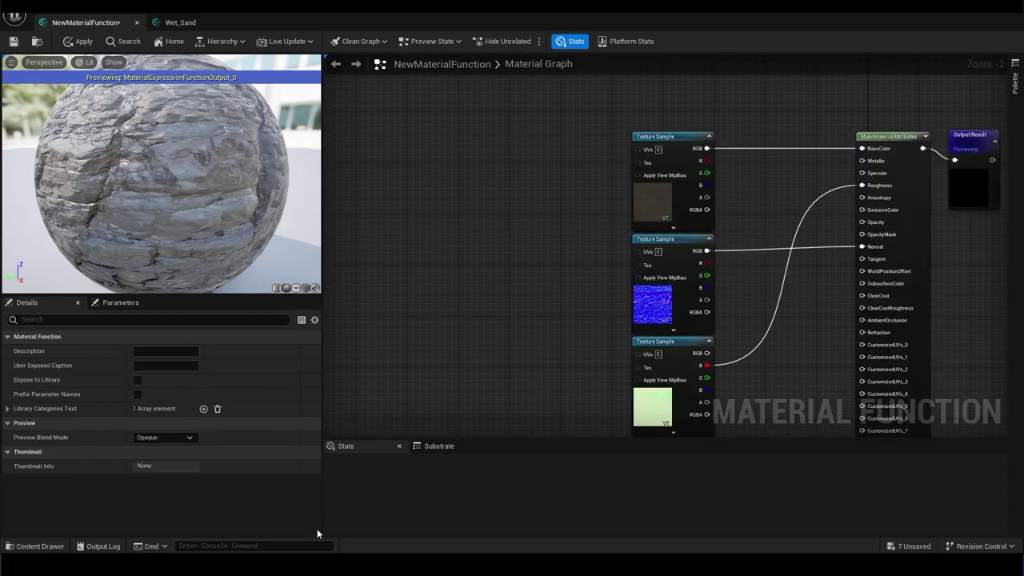
left_click(180, 23)
key("ctrl+c")
left_click(85, 22)
key("ctrl+v")
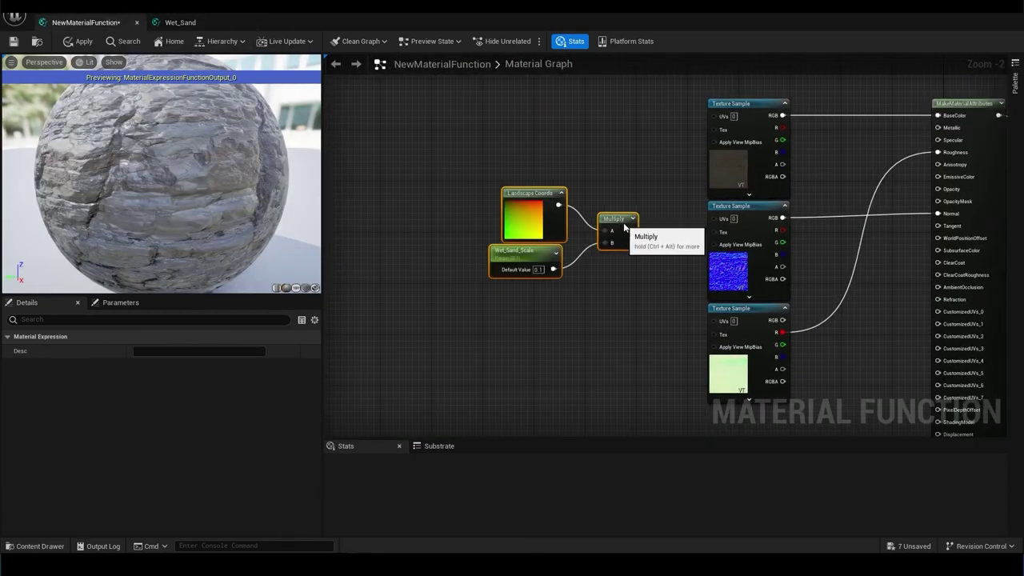
left_click_drag(625, 228, 623, 251)
Step: Wire the Multiply tiling output into the UVs of all three texture samples
right_click_drag(624, 252, 519, 242)
mouse_move(518, 248)
left_mouse_down()
mouse_move(611, 106)
mouse_move(610, 209)
left_mouse_up()
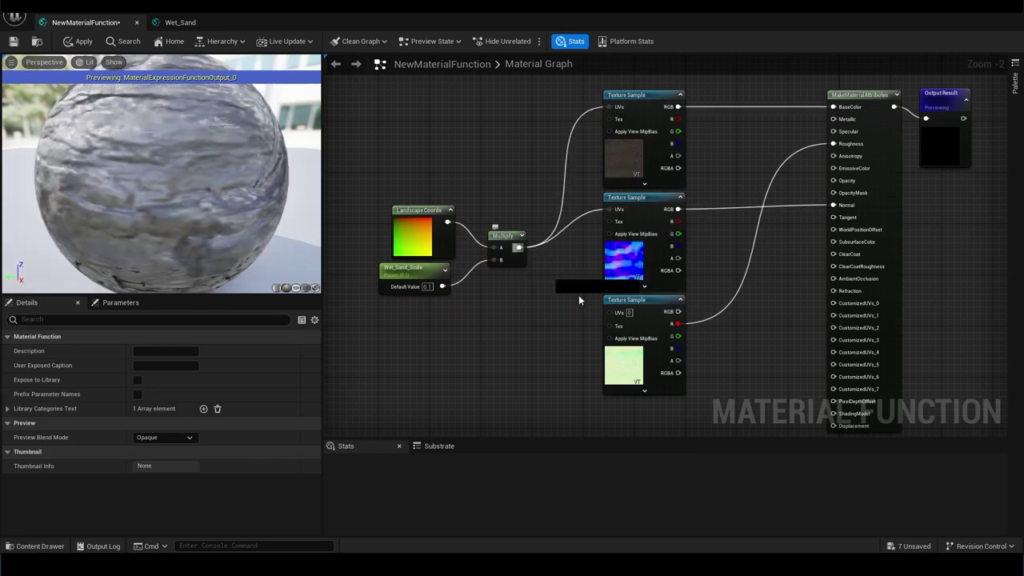
left_click_drag(611, 312, 519, 247)
right_click_drag(530, 314, 406, 376)
left_click(176, 24)
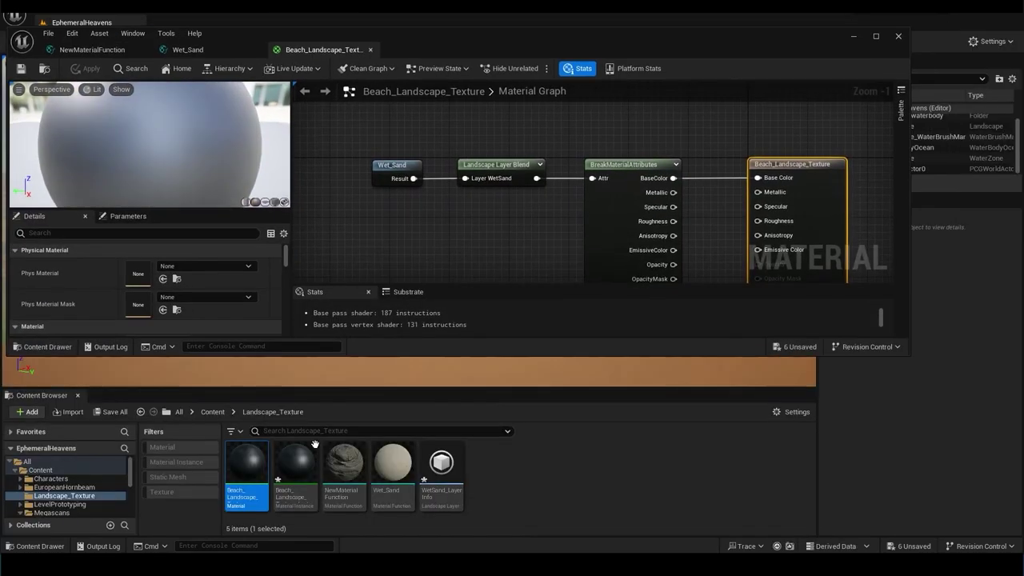
Step: Place a NewMaterialFunction node in the Beach_Landscape_Texture graph
left_click_drag(344, 464, 449, 231)
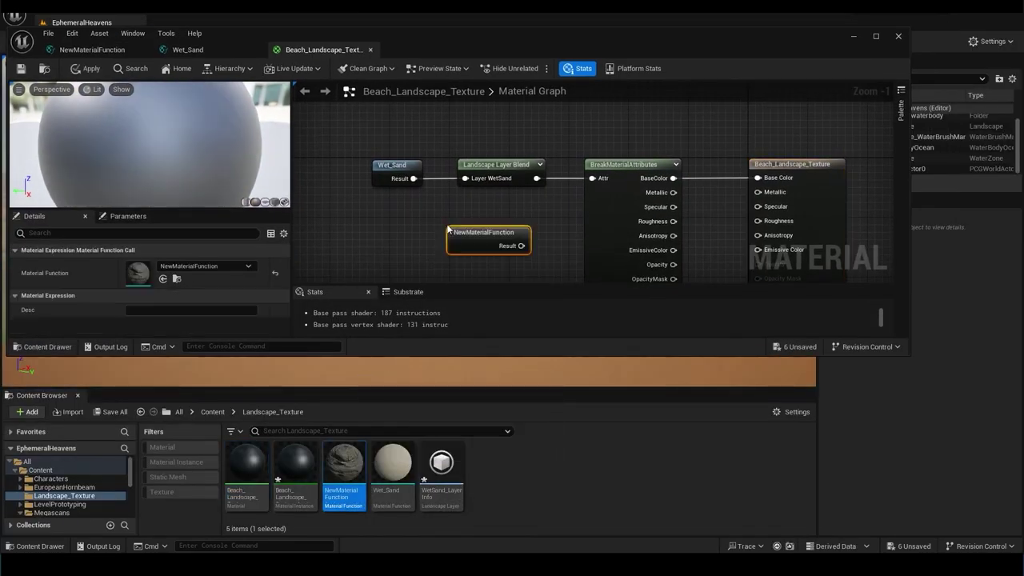
left_click(113, 50)
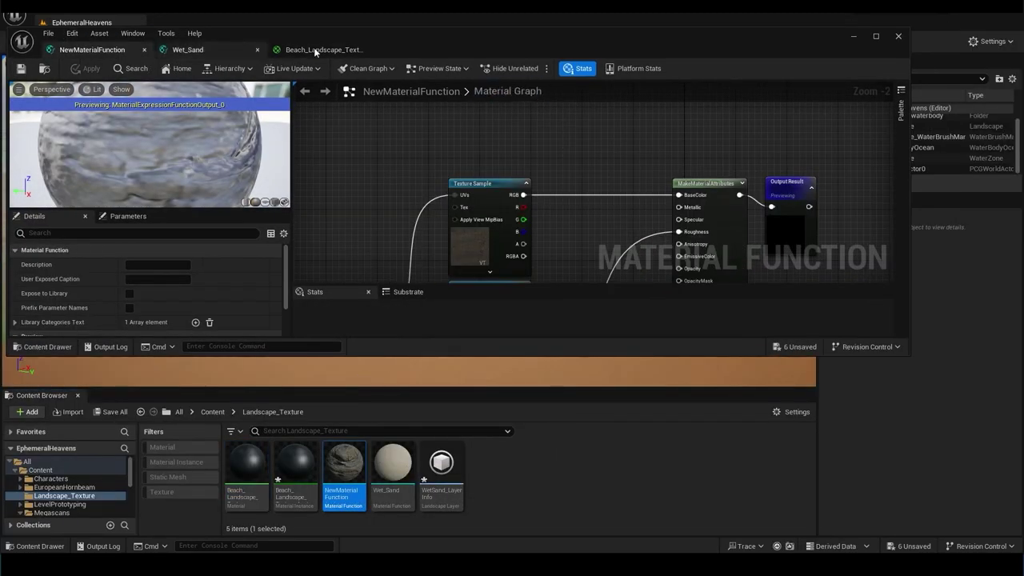
left_click(314, 50)
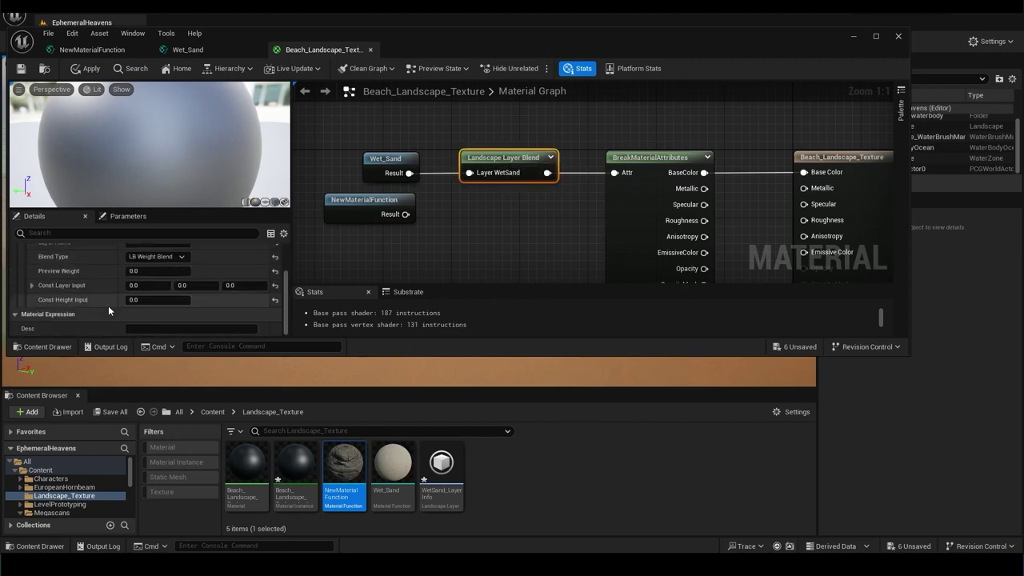
scroll(171, 298, "up", 2)
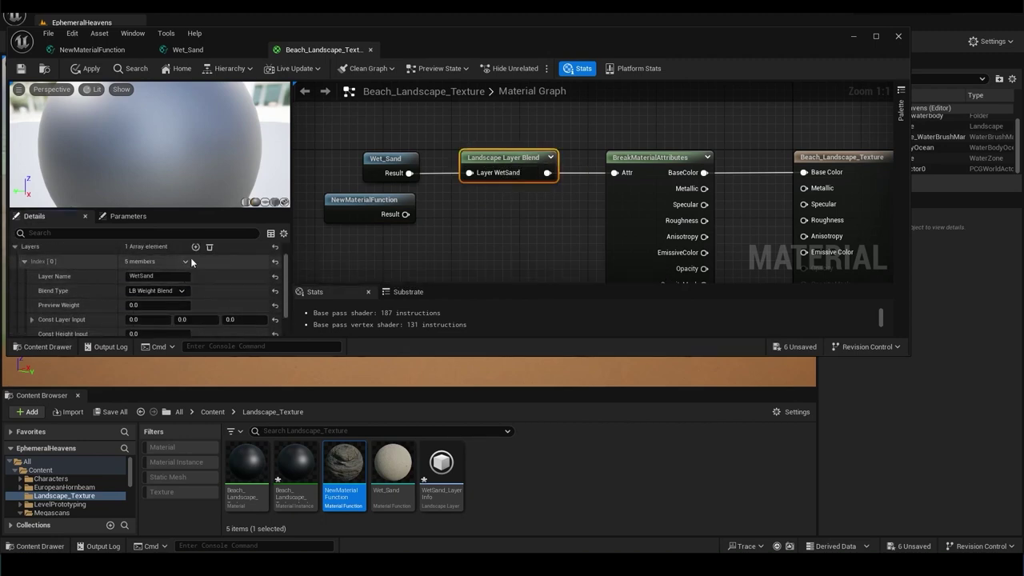
Step: Compare the Wet_Sand and NewMaterialFunction graphs before returning to Beach_Landscape_Texture
double_click(385, 159)
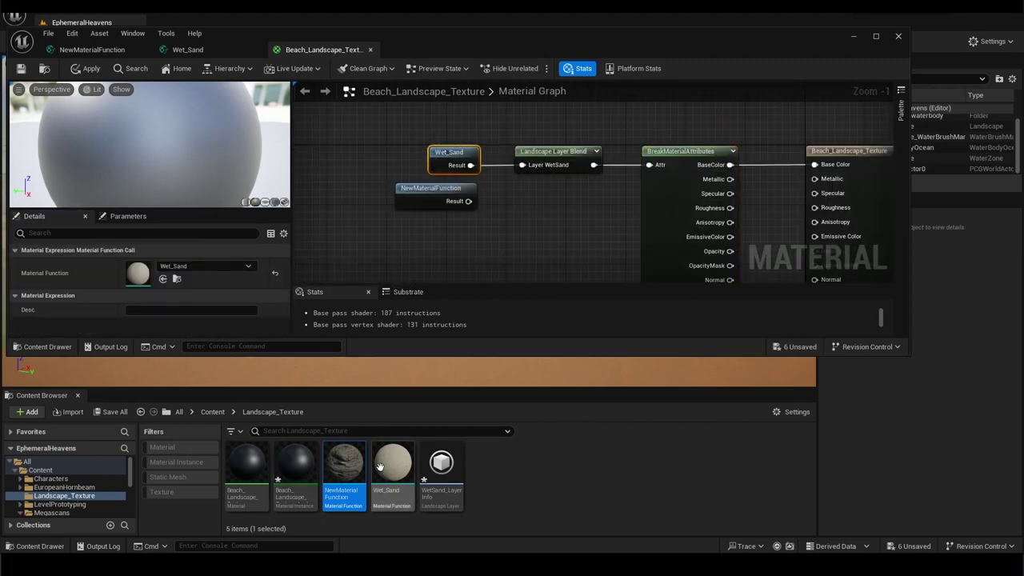
left_click(604, 230)
mouse_move(559, 264)
right_mouse_down()
mouse_move(526, 203)
mouse_move(504, 206)
right_mouse_up()
left_click(92, 49)
scroll(472, 212, "up", 2)
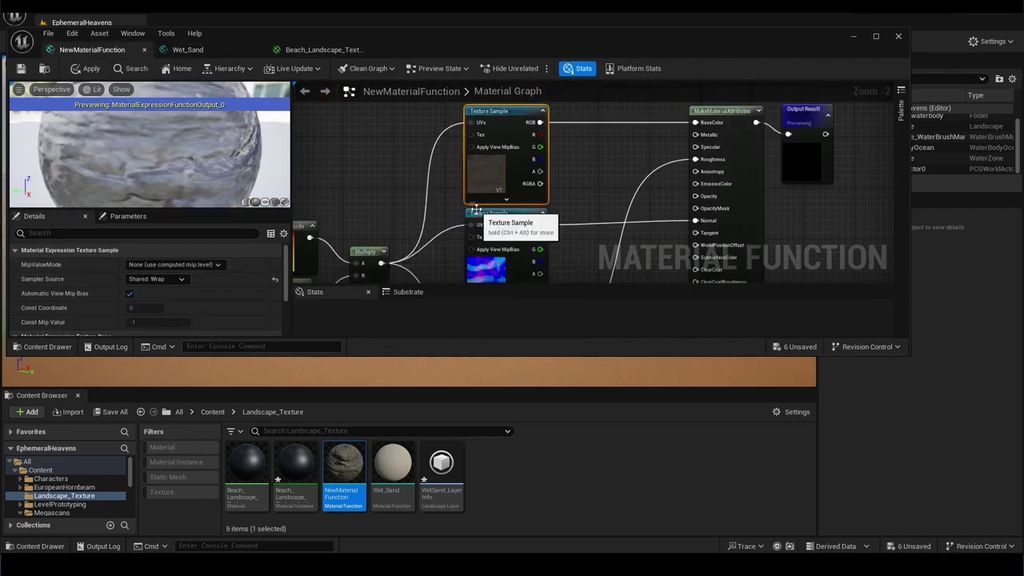
right_click_drag(392, 168, 422, 253)
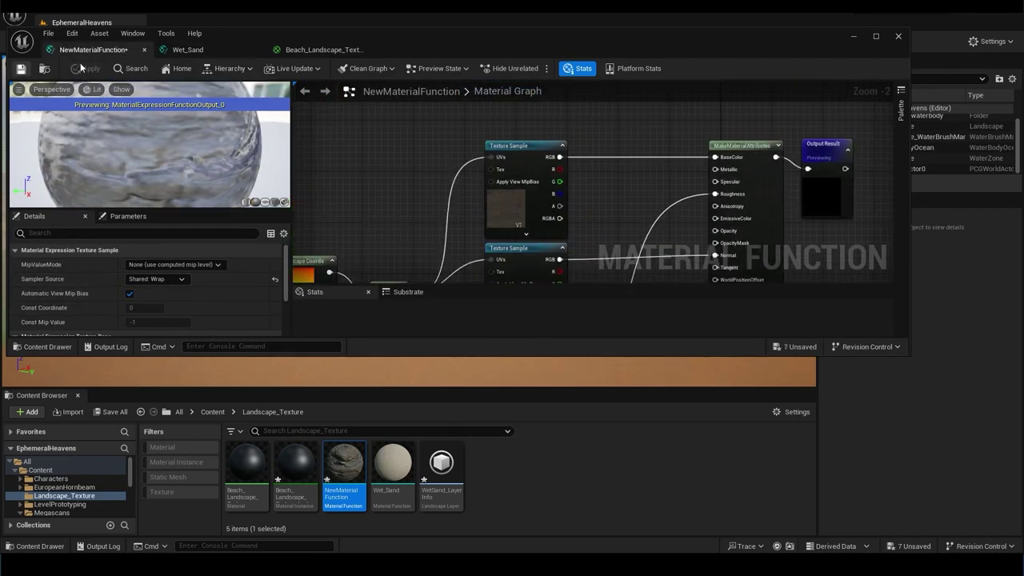
left_click(188, 50)
Step: Add a second layer named Mountain_Slope to the Landscape Layer Blend node
left_click(324, 50)
right_click(535, 212)
left_click(559, 151)
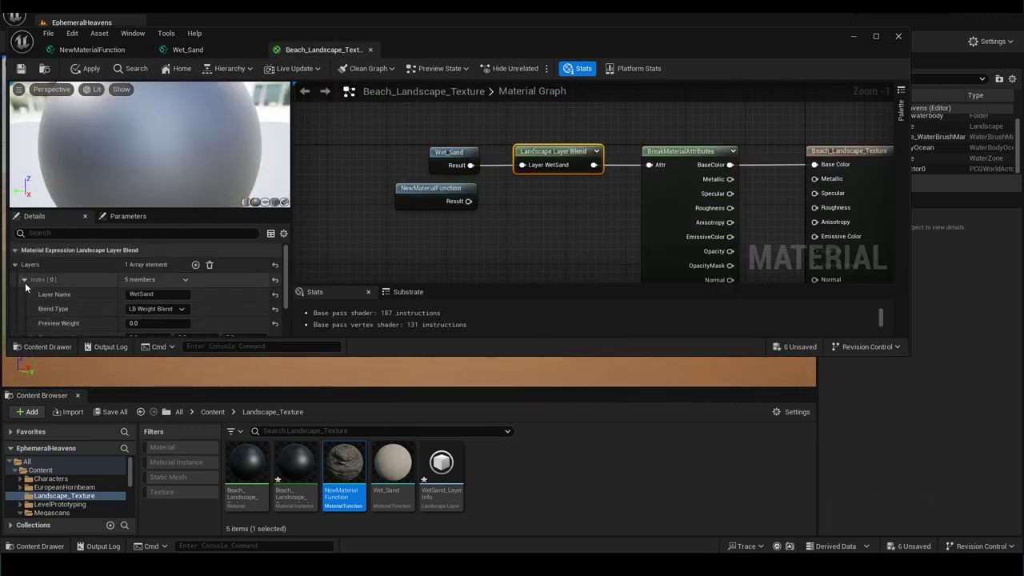
type("Mountain_Slope")
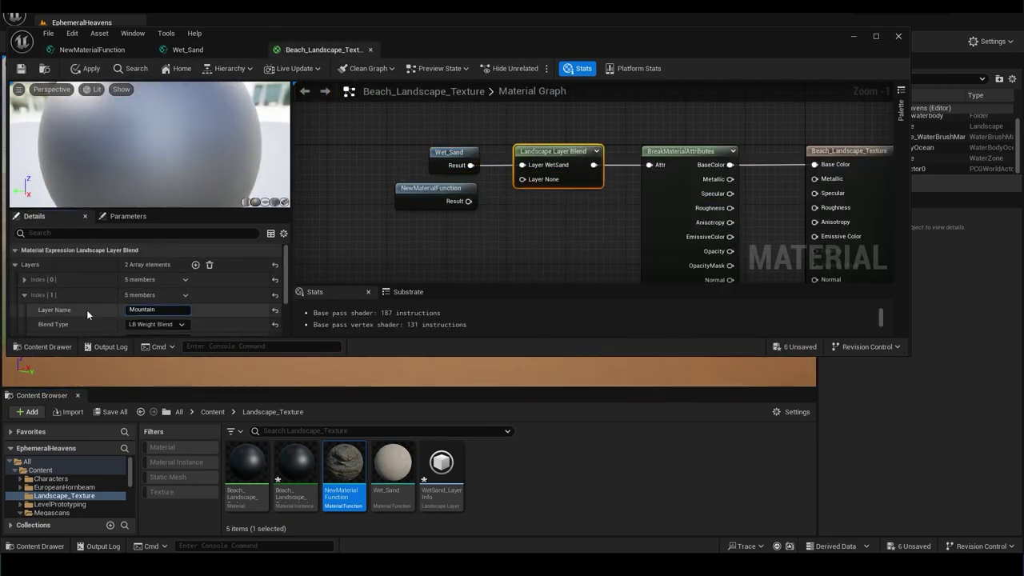
key("Return")
Step: Feed NewMaterialFunction into Mountain_Slope and connect AmbientOcclusion to the material output
left_click_drag(469, 200, 519, 184)
mouse_move(736, 252)
right_mouse_down()
mouse_move(514, 171)
mouse_move(531, 104)
right_mouse_up()
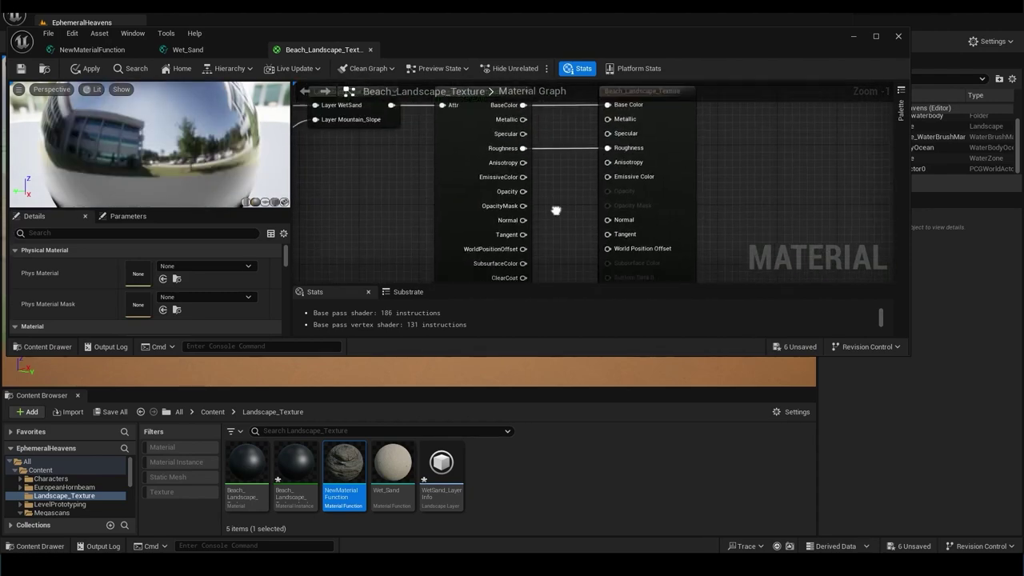
right_click_drag(549, 190, 566, 211)
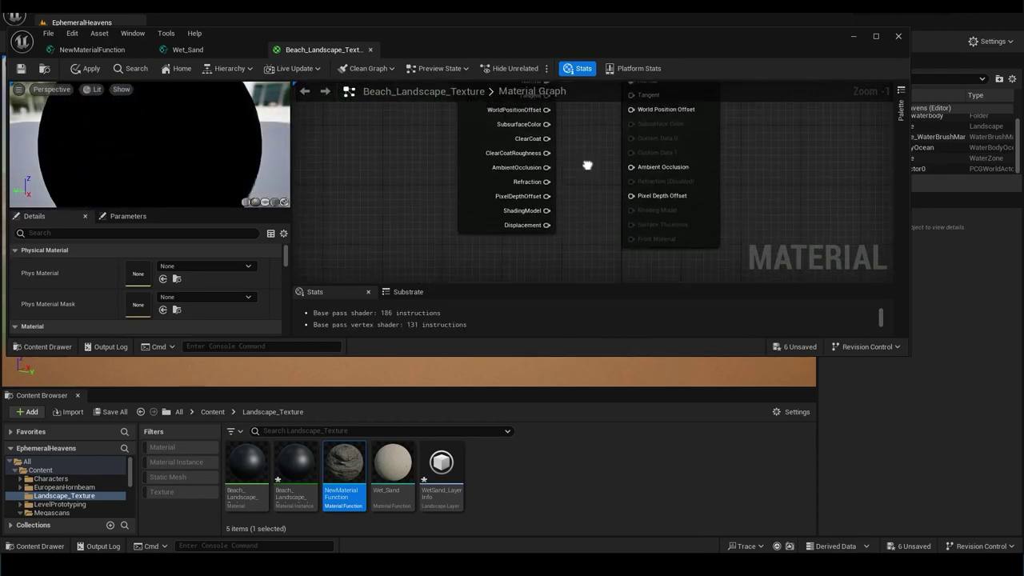
left_click_drag(542, 237, 642, 240)
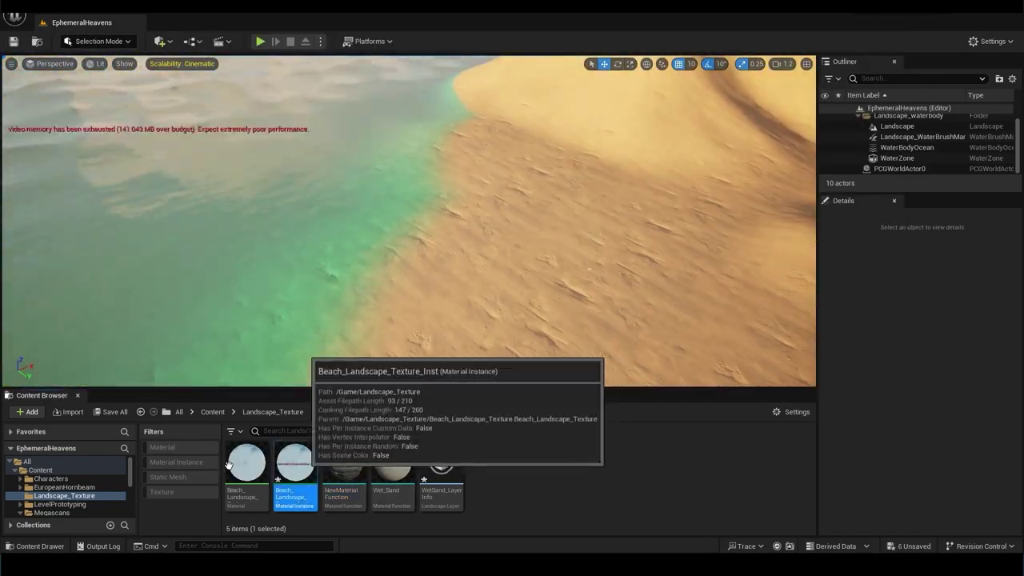
Step: Review the Wet_Sand, NewMaterialFunction and Beach_Landscape_Texture graphs, then minimize the material editor
double_click(246, 464)
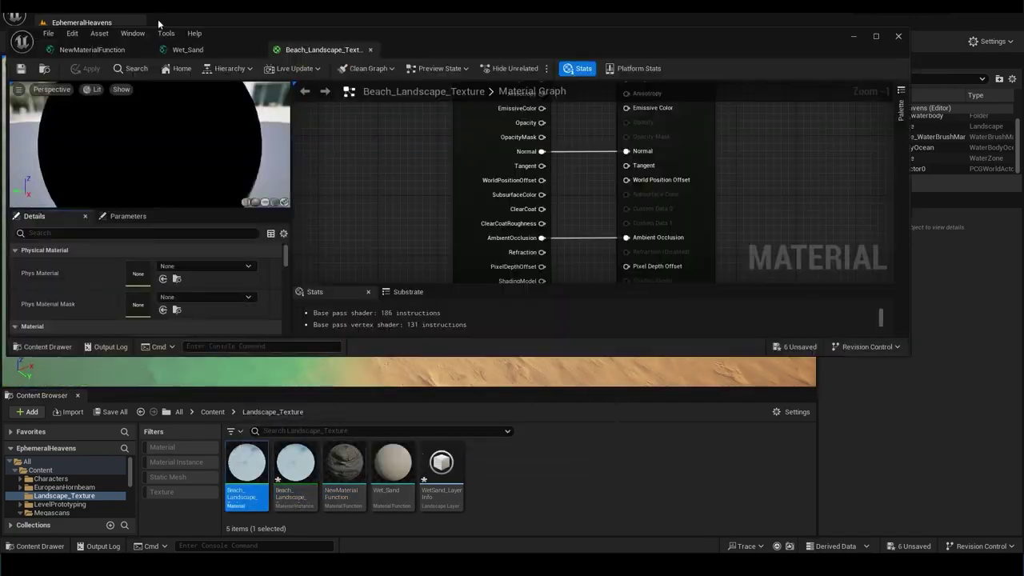
left_click(187, 49)
double_click(344, 462)
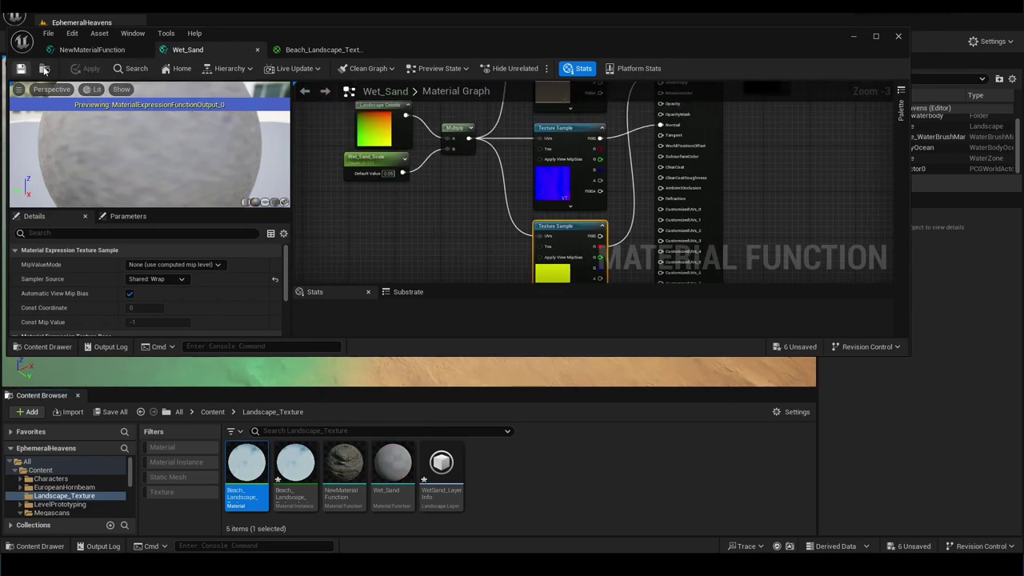
left_click(324, 49)
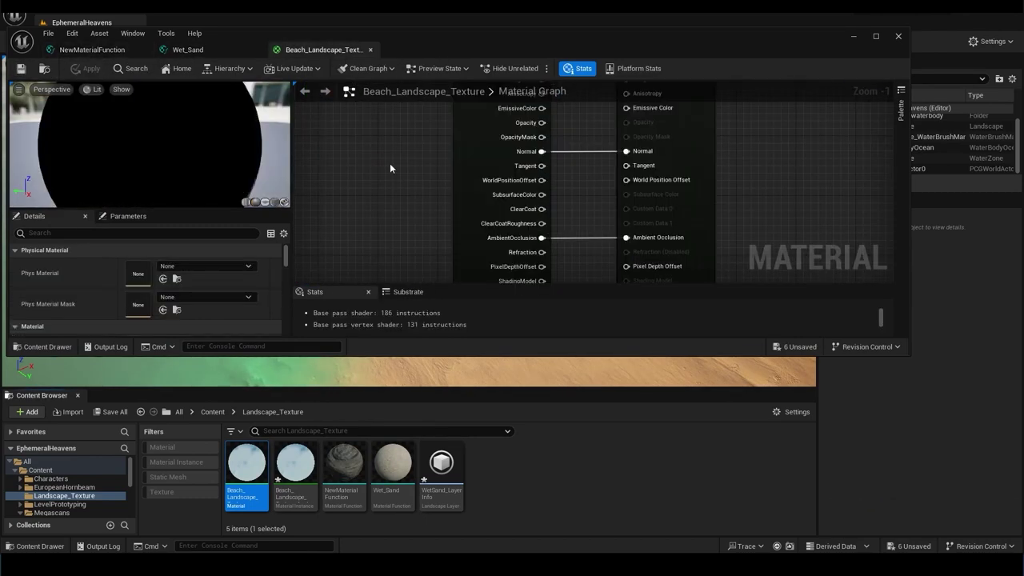
left_click(853, 36)
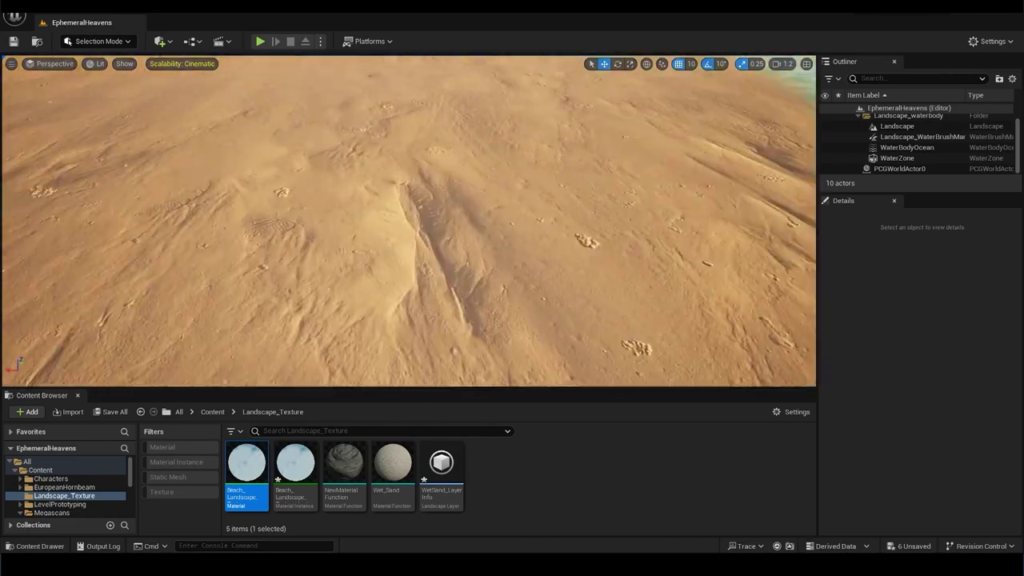
Step: Briefly play the level, then check the Wet_Sand and NewMaterialFunction graphs for the 0.5 scale
key("alt+p")
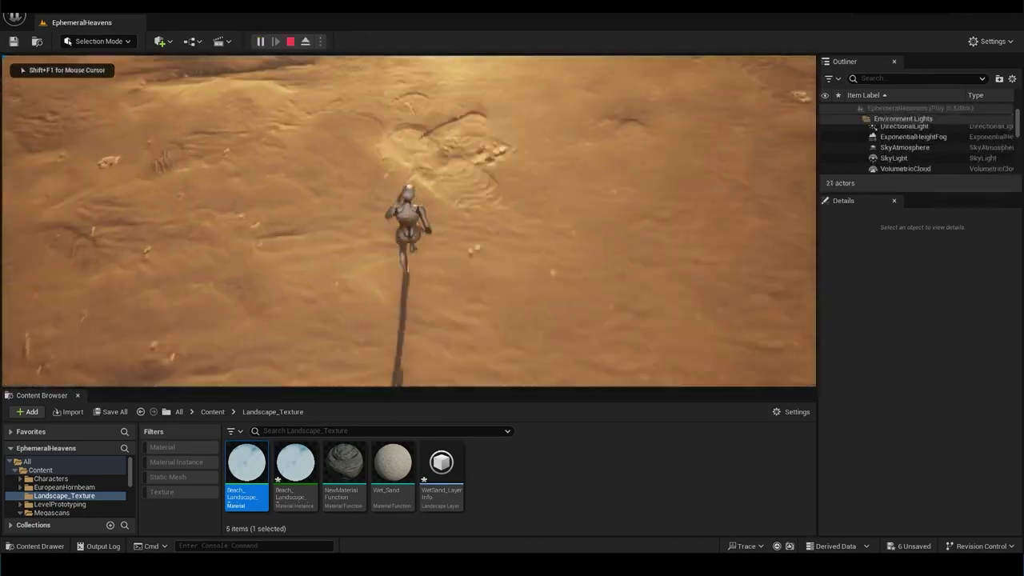
key("Escape")
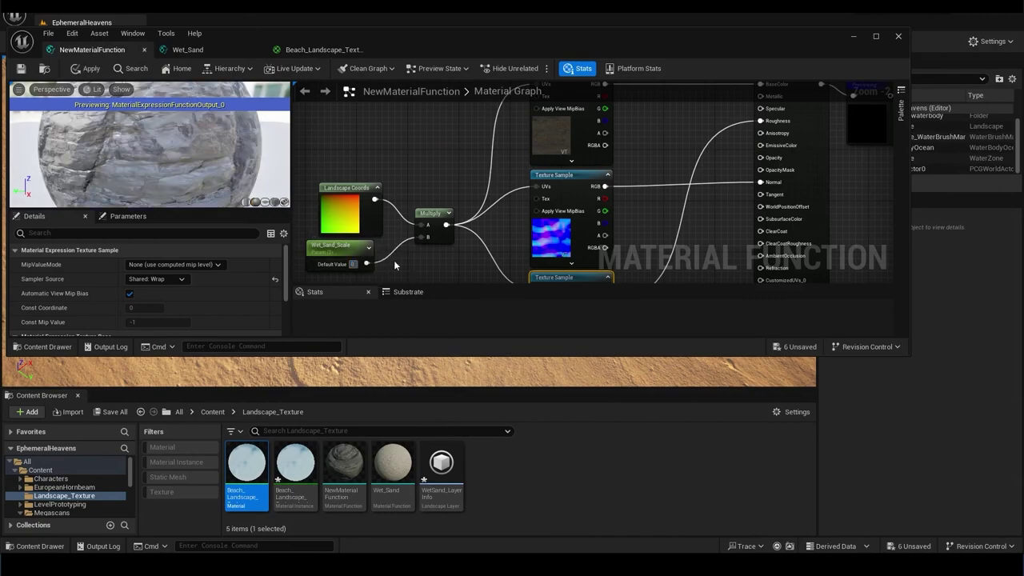
key("ctrl+Tab")
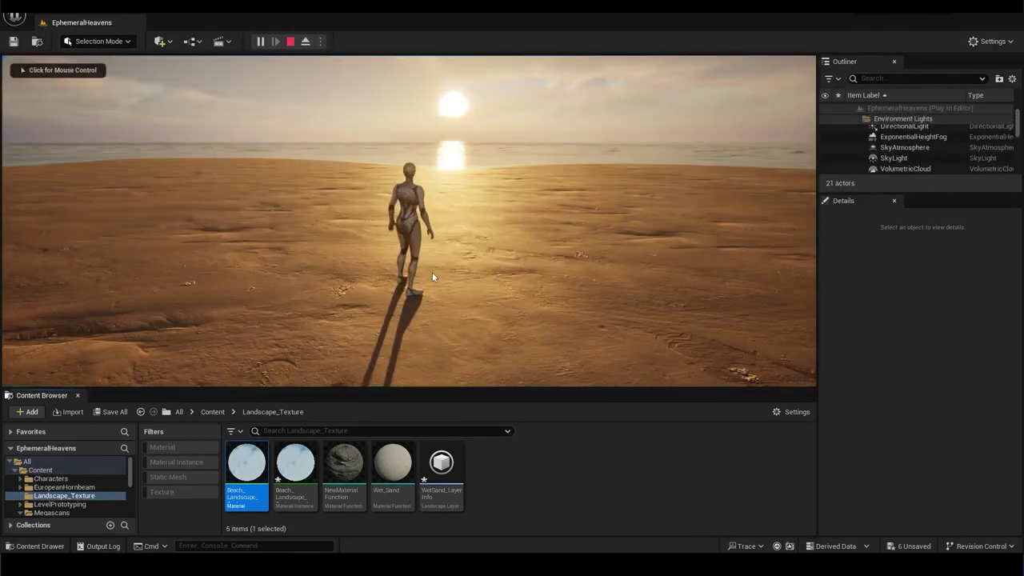
left_click(432, 277)
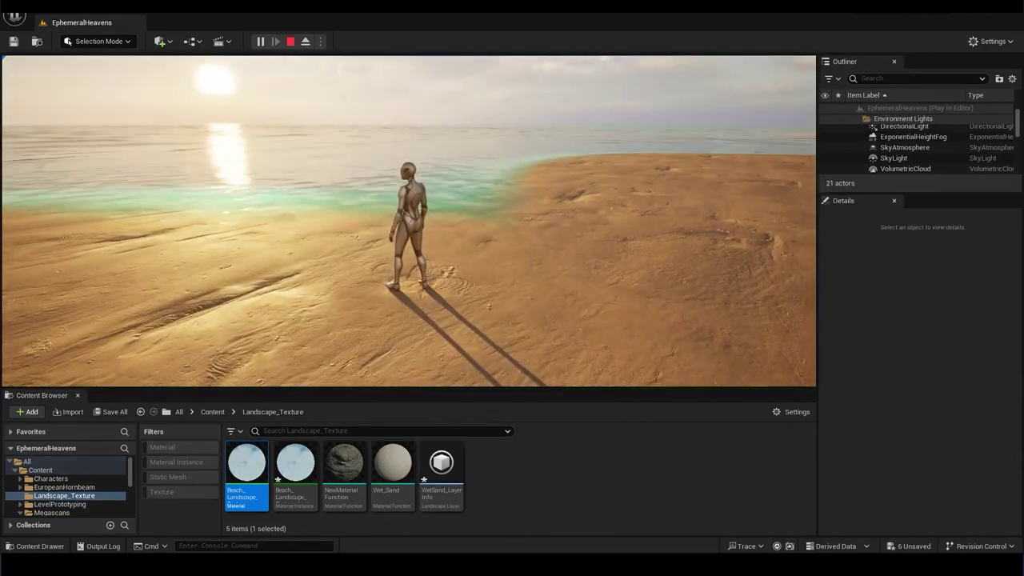
key("shift+F1")
double_click(392, 464)
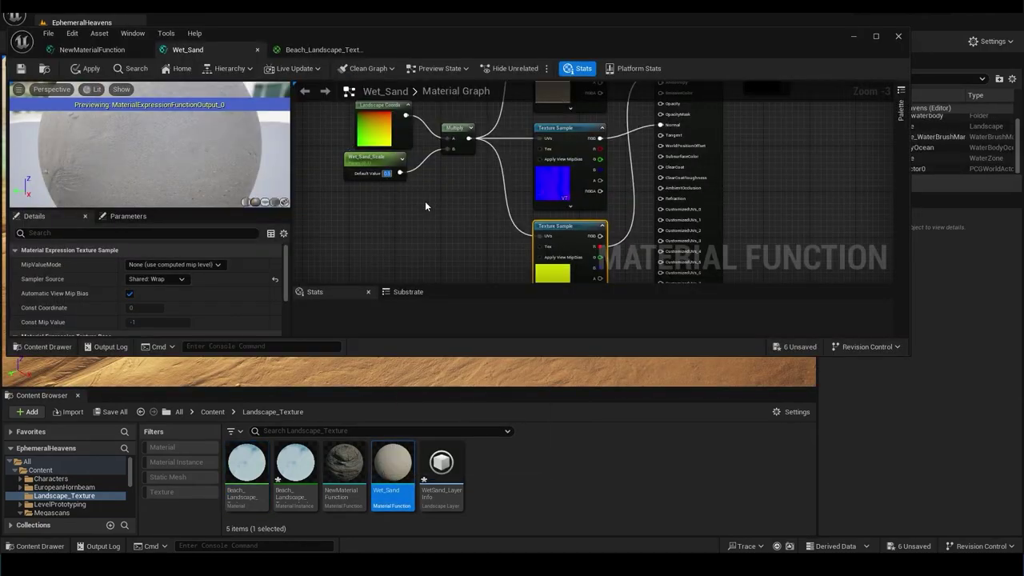
left_click(84, 51)
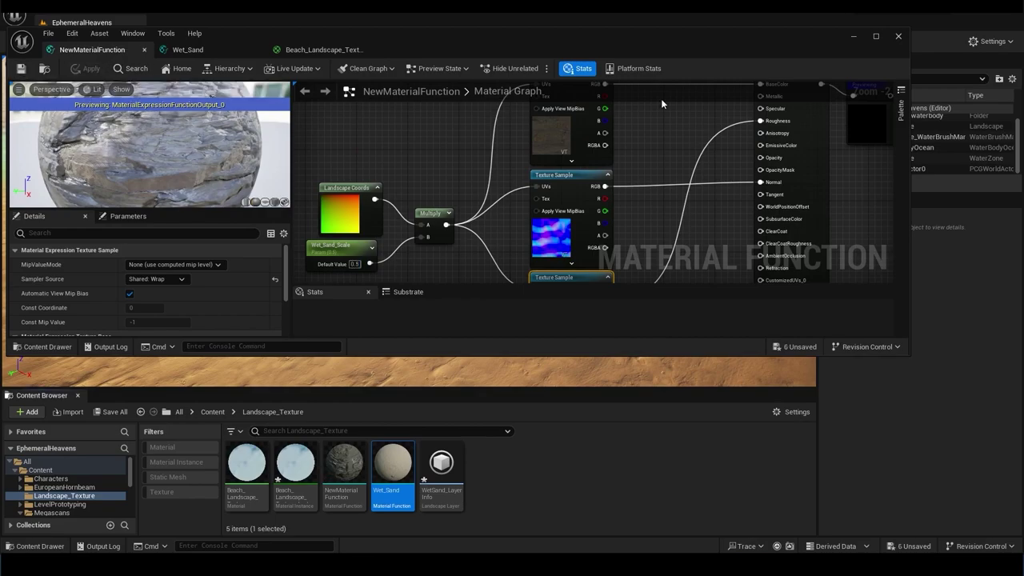
left_click(320, 49)
Step: Jump the mannequin at the shoreline, recheck NewMaterialFunction, and play the level again
left_click(448, 372)
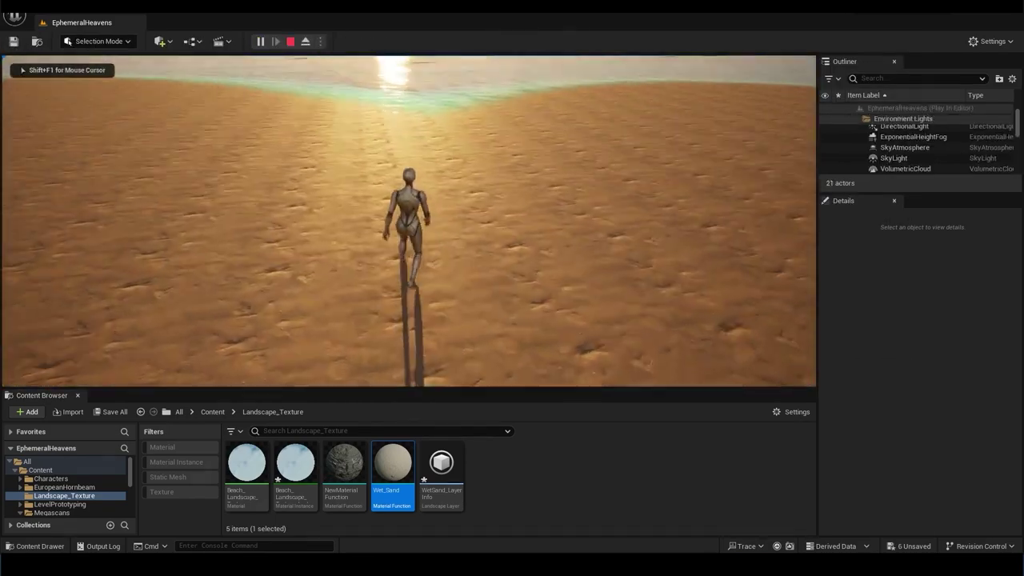
key("space")
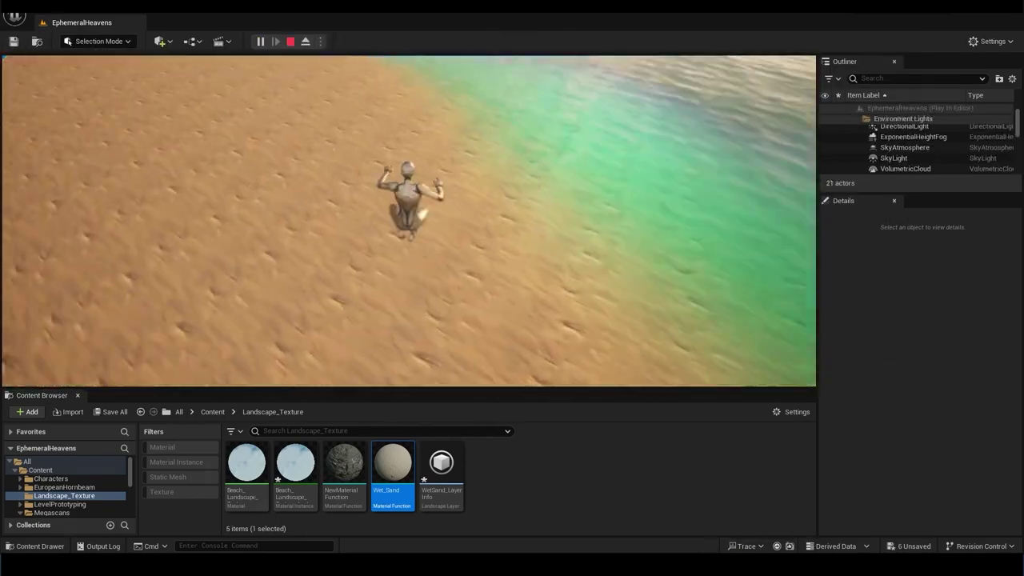
key("Escape")
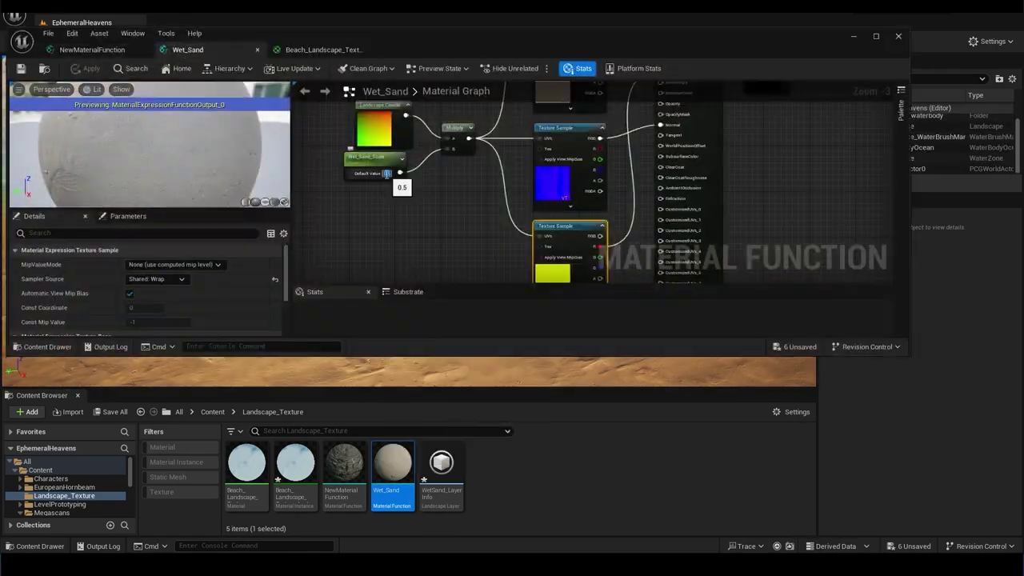
left_click(83, 52)
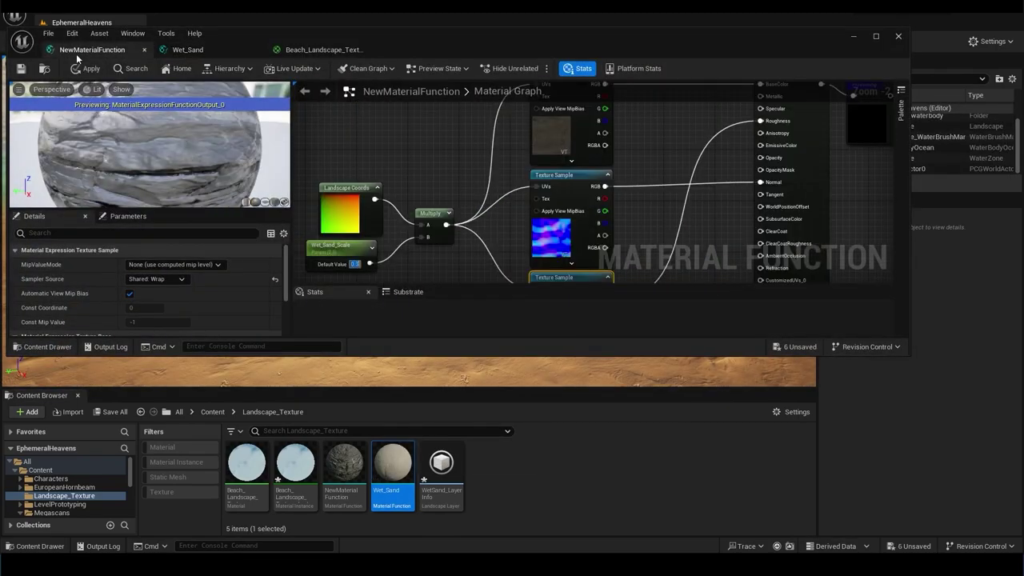
left_click(858, 40)
left_click(257, 40)
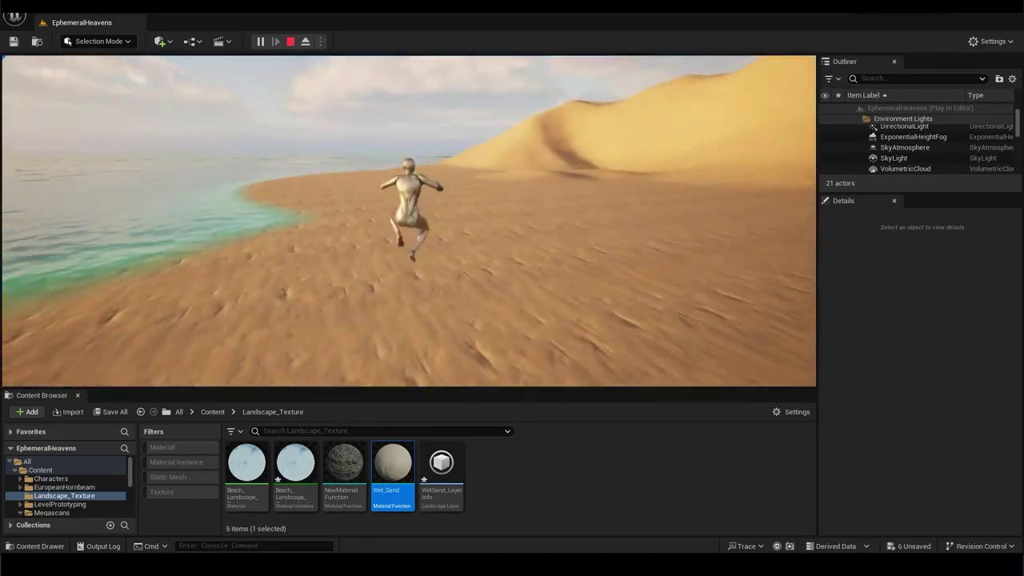
Step: Stop play, enter Landscape Mode's Paint tools, and check the Beach_Landscape_Texture material
key("Escape")
key("shift+2")
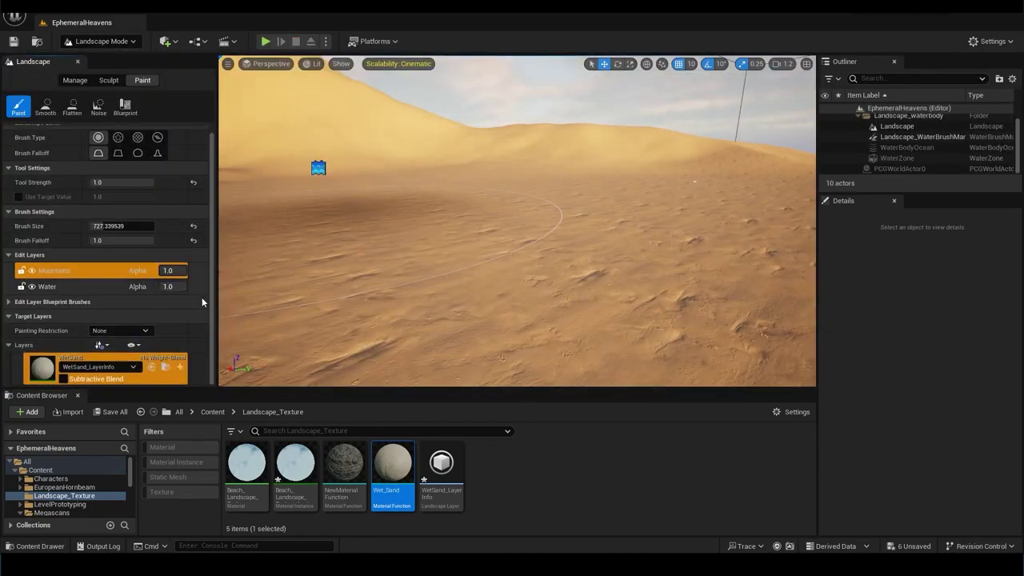
left_click(296, 468)
double_click(261, 468)
scroll(71, 295, "down", 2)
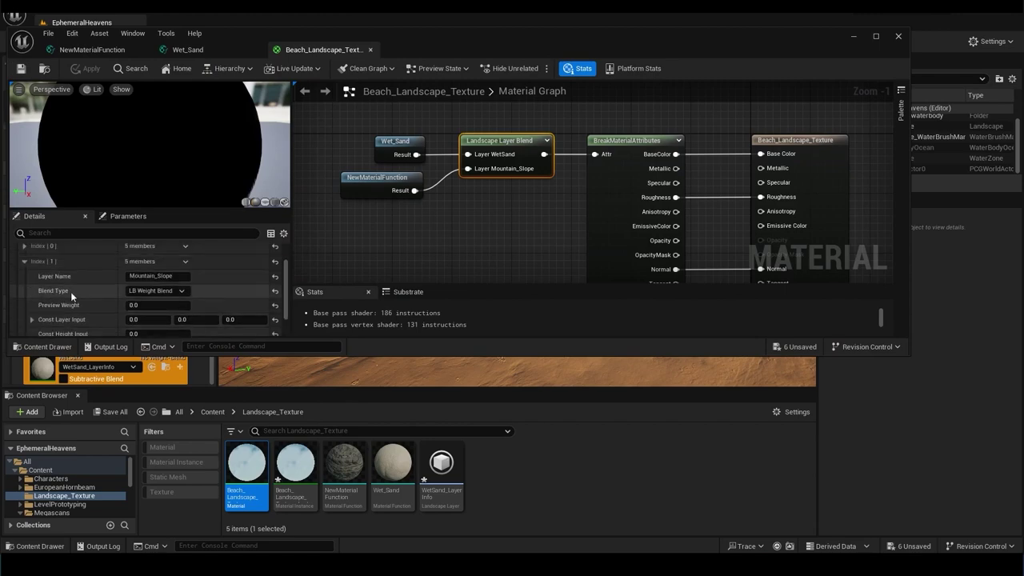
left_click(852, 36)
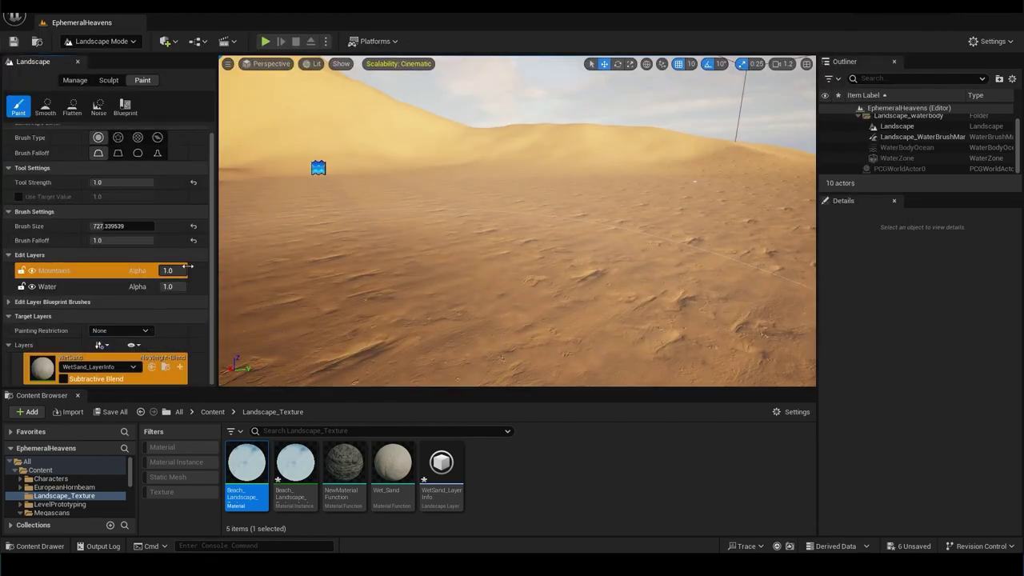
Step: Return to the paint panel and start creating layer info for Mountain_Slope
left_click(46, 106)
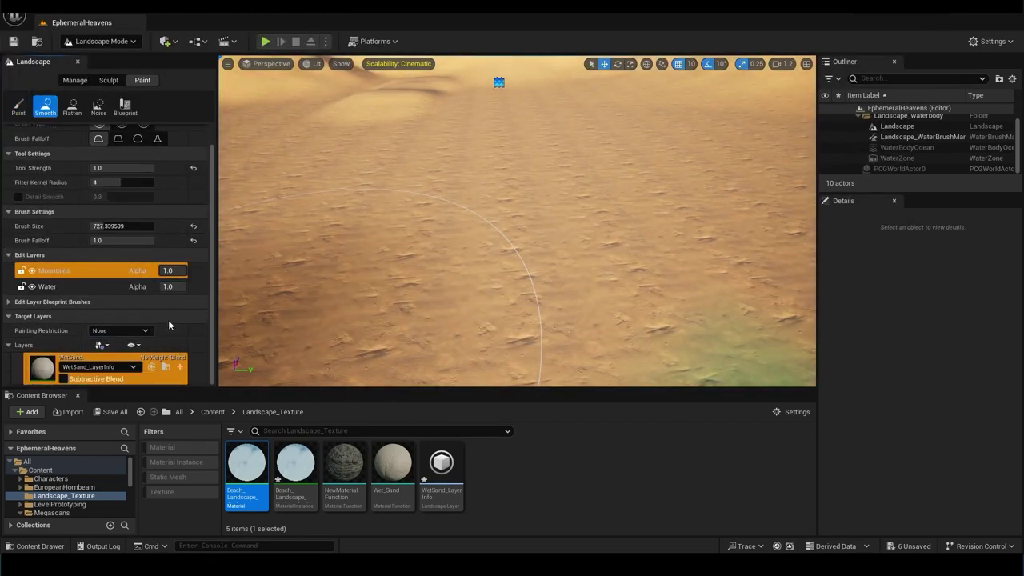
double_click(257, 458)
left_click(43, 369)
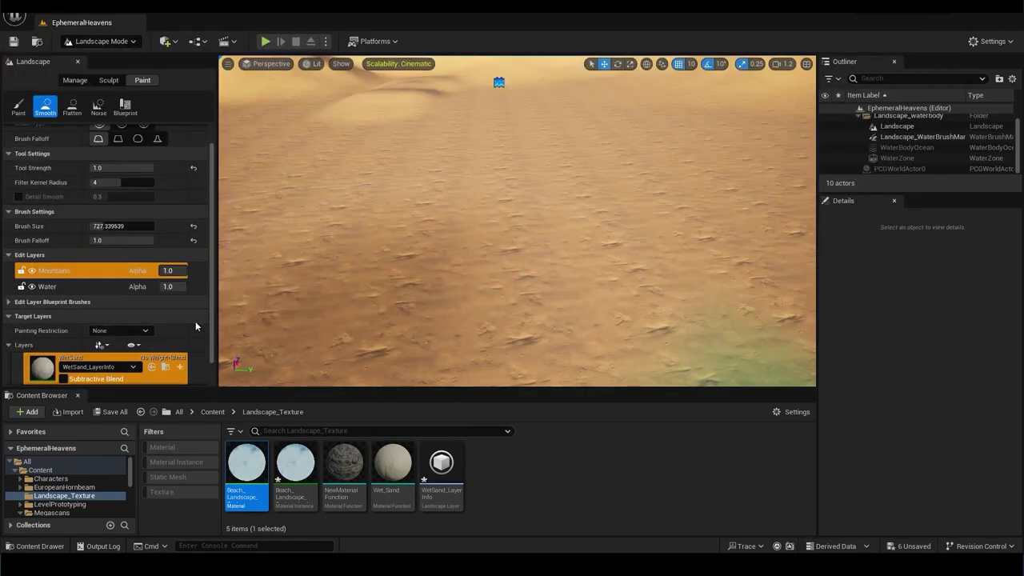
left_click(180, 374)
Step: Save Mountain_Slope_LayerInfo as a weight-blended layer in Landscape_Texture
left_click(235, 390)
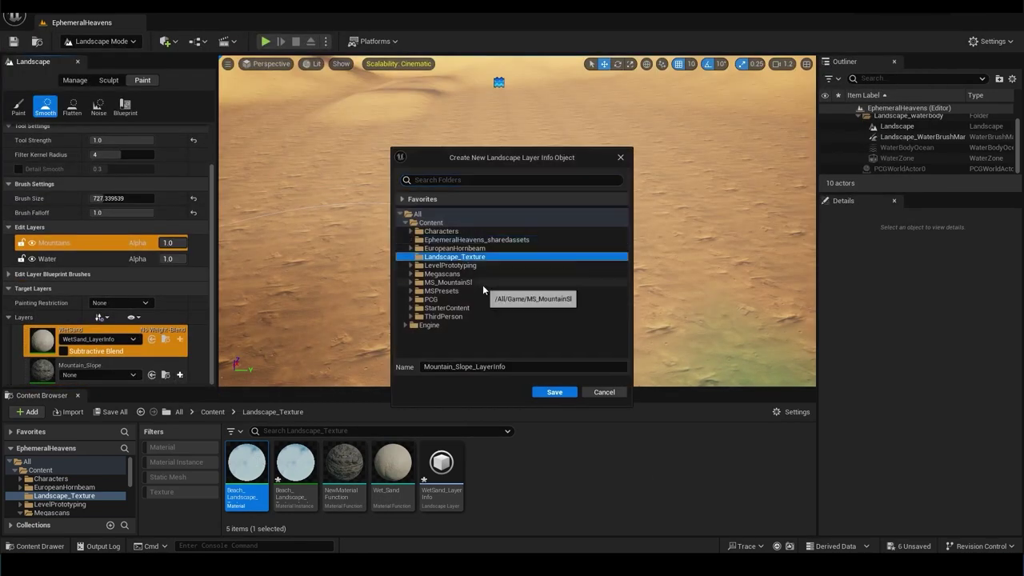
left_click(548, 392)
scroll(72, 208, "up", 2)
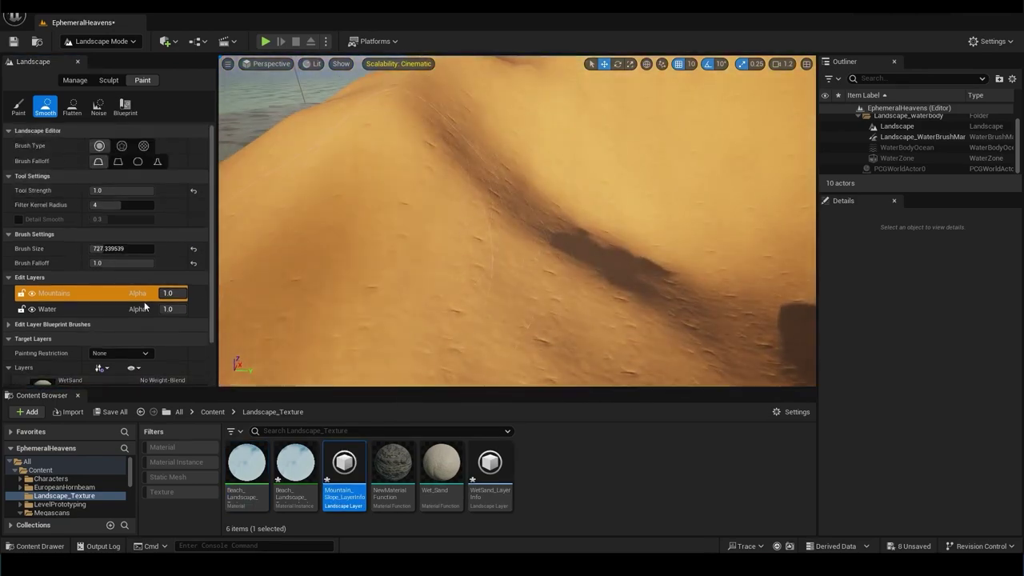
right_click_drag(512, 224, 509, 227)
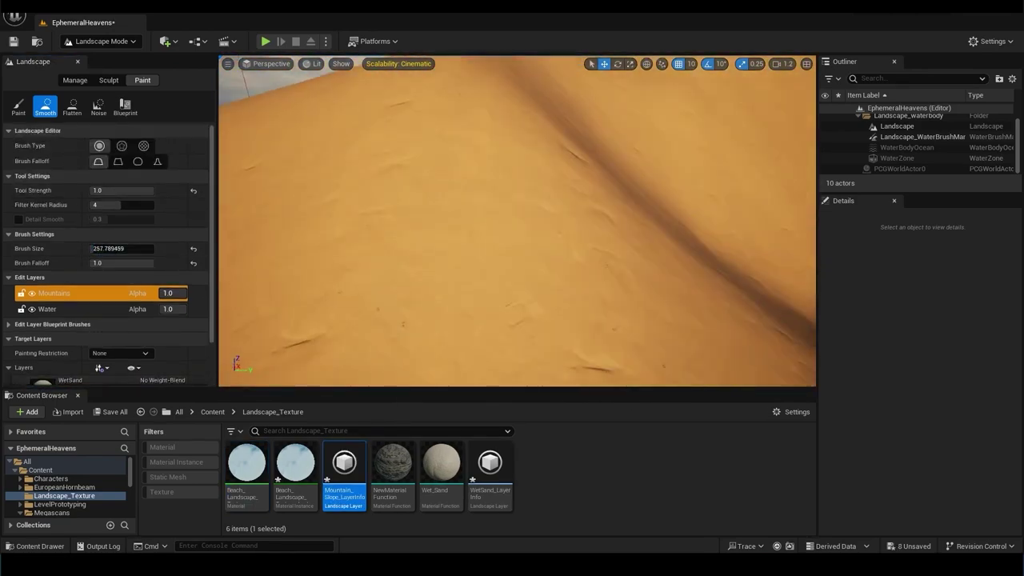
Step: Use a smaller brush with the Noise tool to roughen the dune ridge
scroll(509, 227, "up", 5)
scroll(275, 190, "up", 3)
scroll(77, 145, "up", 2)
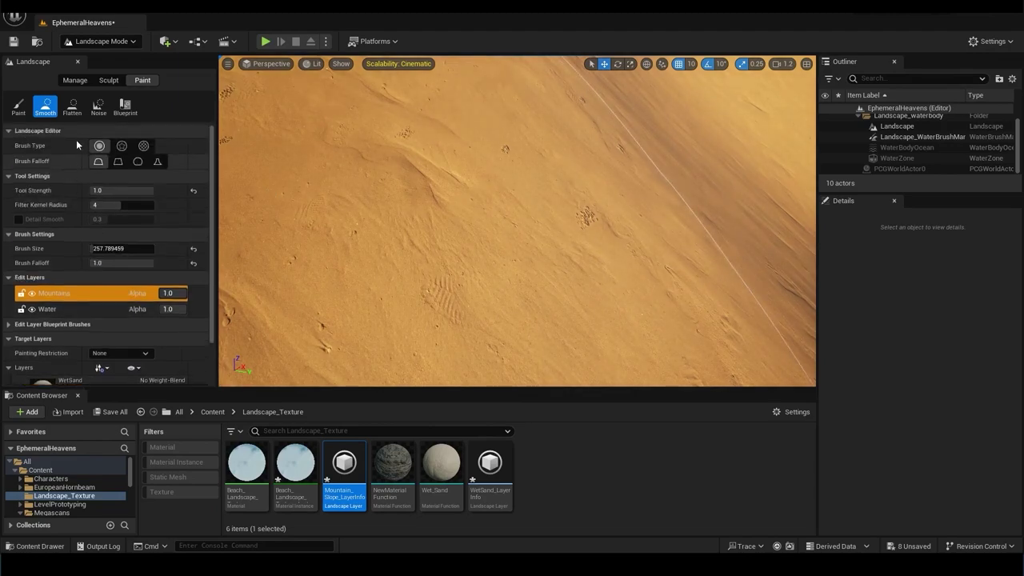
left_click(97, 106)
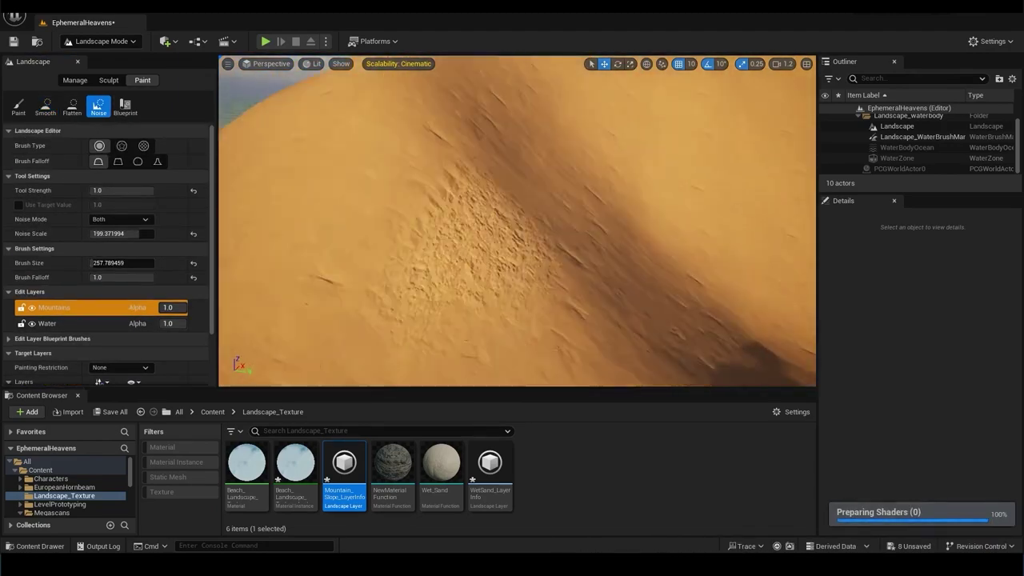
scroll(599, 267, "down", 5)
mouse_move(599, 267)
right_mouse_down()
mouse_move(292, 343)
mouse_move(382, 202)
mouse_move(456, 275)
mouse_move(219, 292)
right_mouse_up()
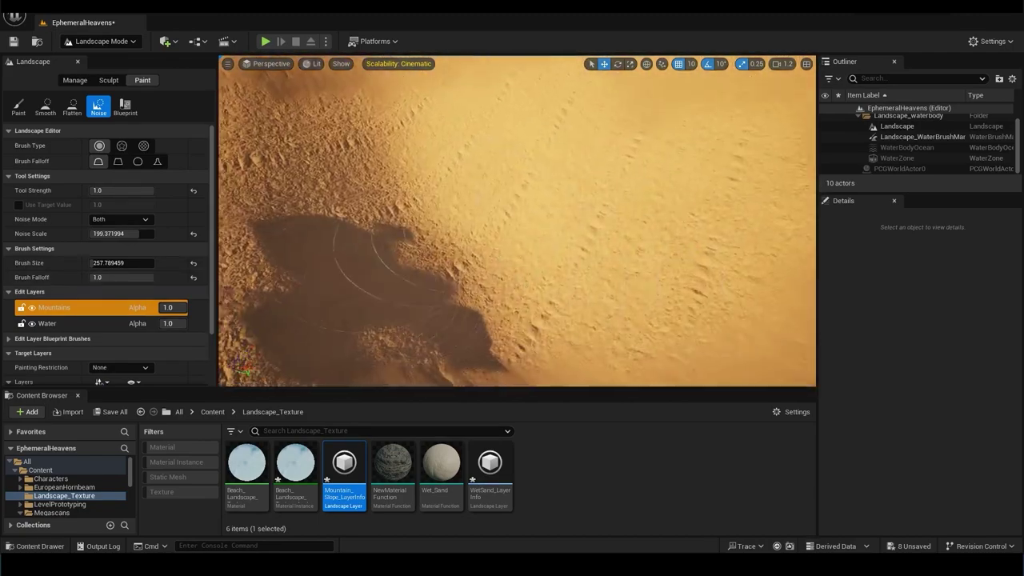
Step: Undo the last dune stroke, select the WetSand layer, and pick the Noise tool
key("ctrl+z")
key("ctrl+z")
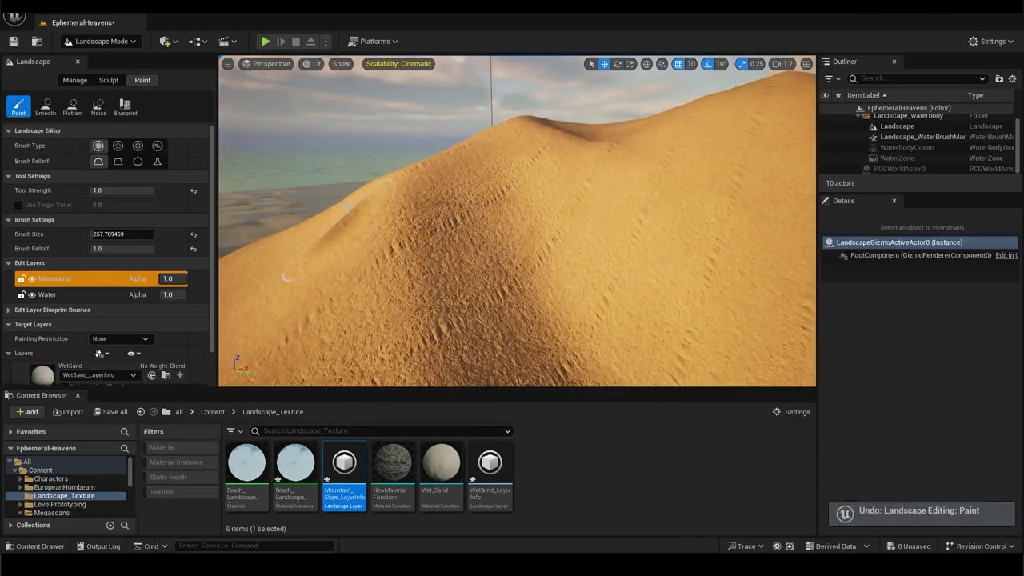
right_click_drag(219, 291, 516, 240)
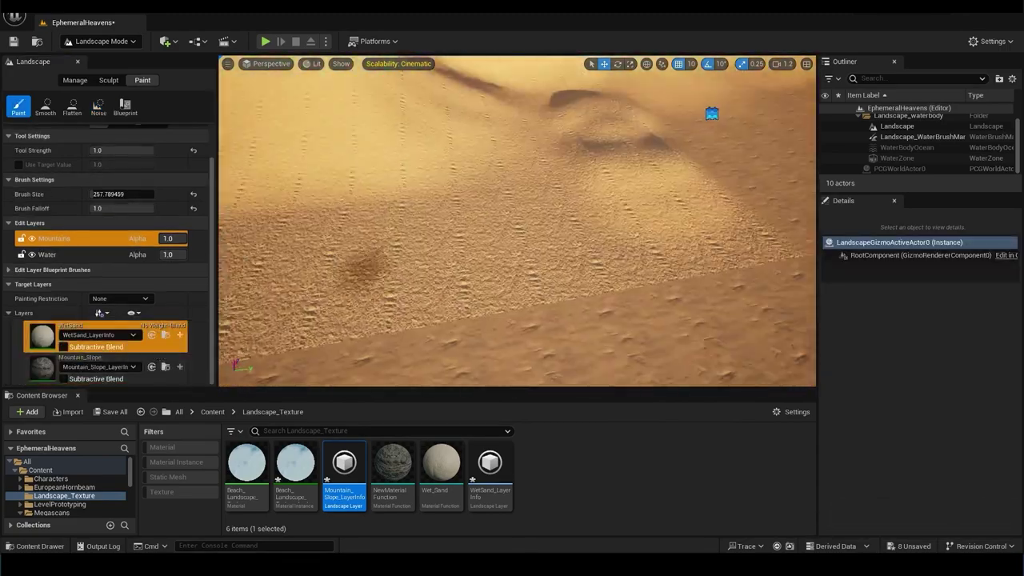
left_click(157, 345)
right_click_drag(360, 240, 496, 213)
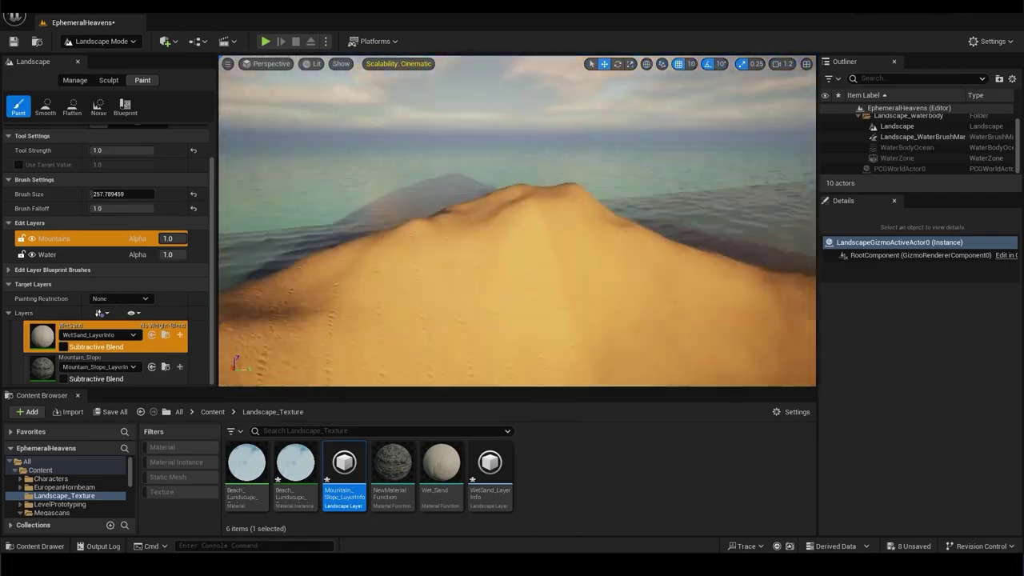
left_click(98, 106)
scroll(104, 240, "down", 2)
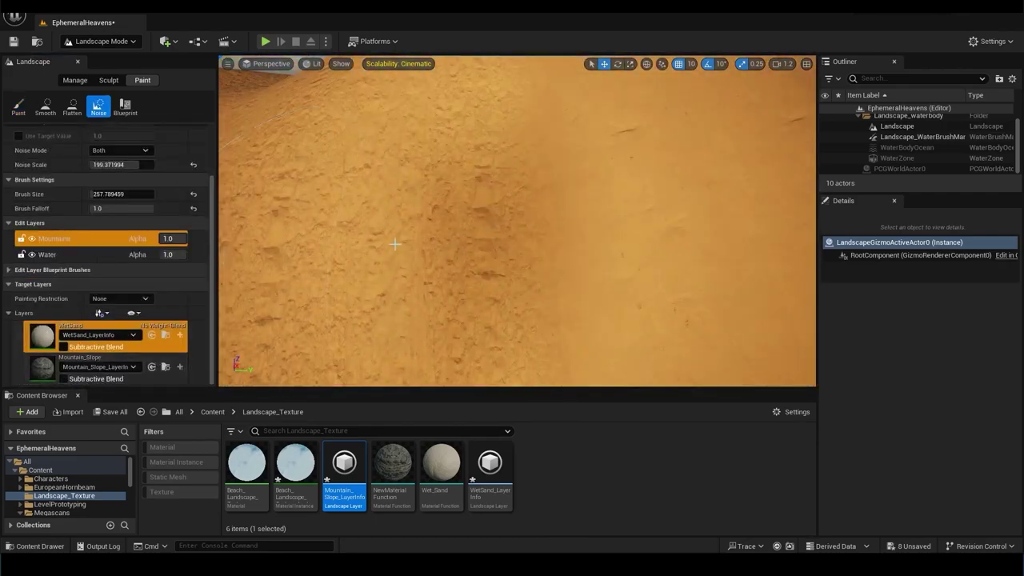
Step: Select the Mountain_Slope layer, run a quick test play, and return to painting
left_click(96, 366)
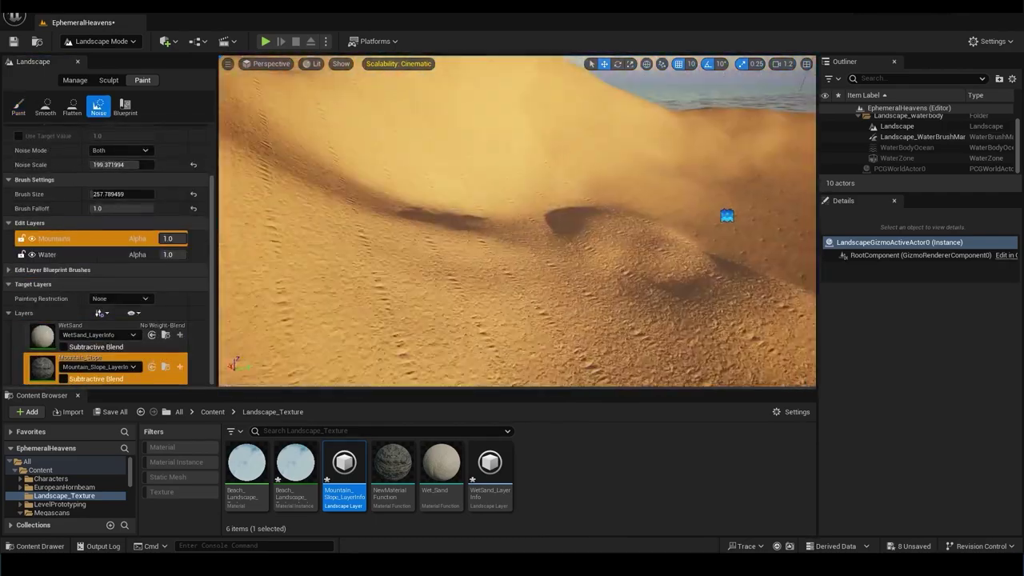
key("alt+p")
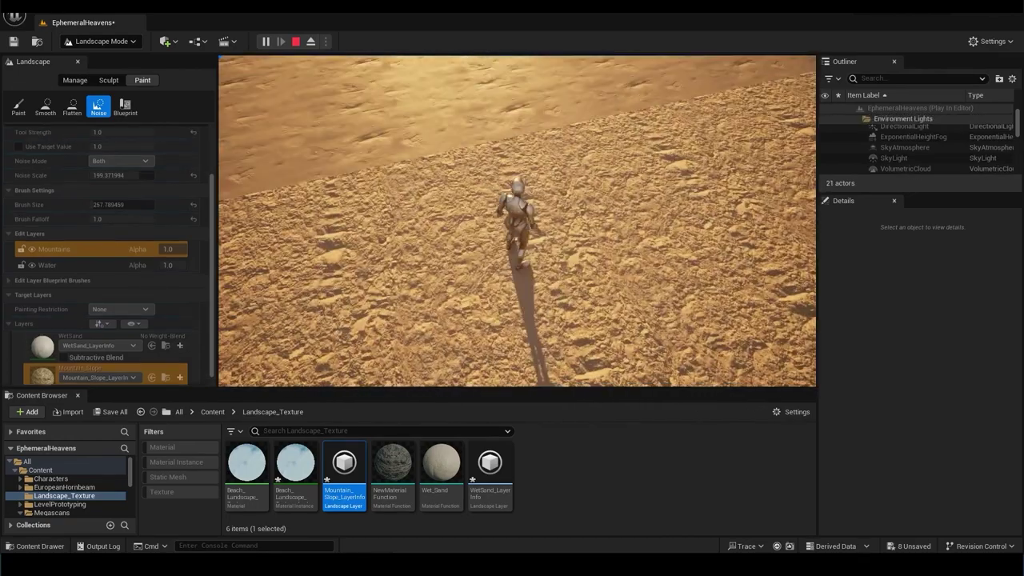
key("Escape")
left_click(19, 107)
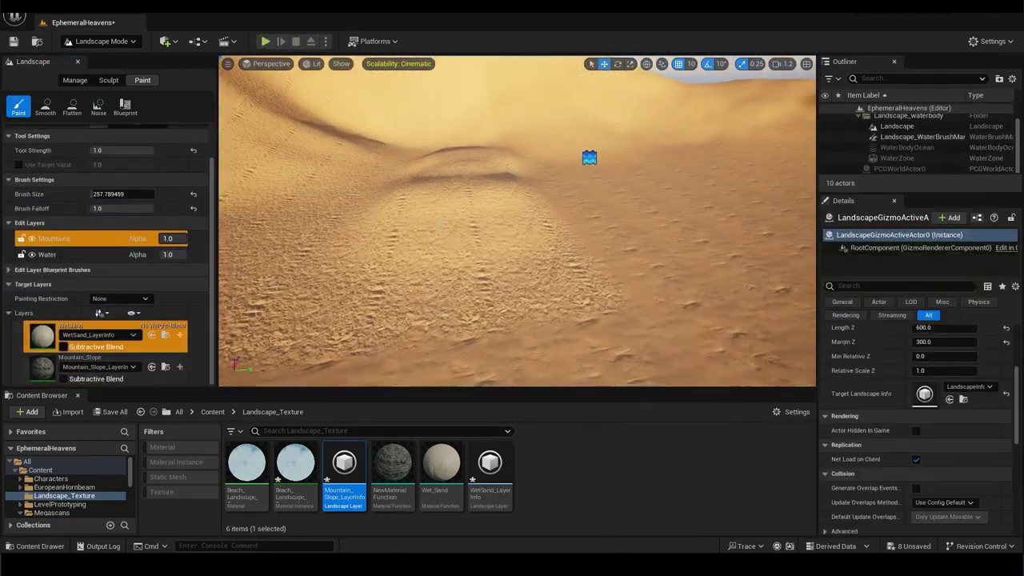
Step: Frame the dune ridge and start creating layer info for Mountain_Slope
scroll(132, 203, "up", 2)
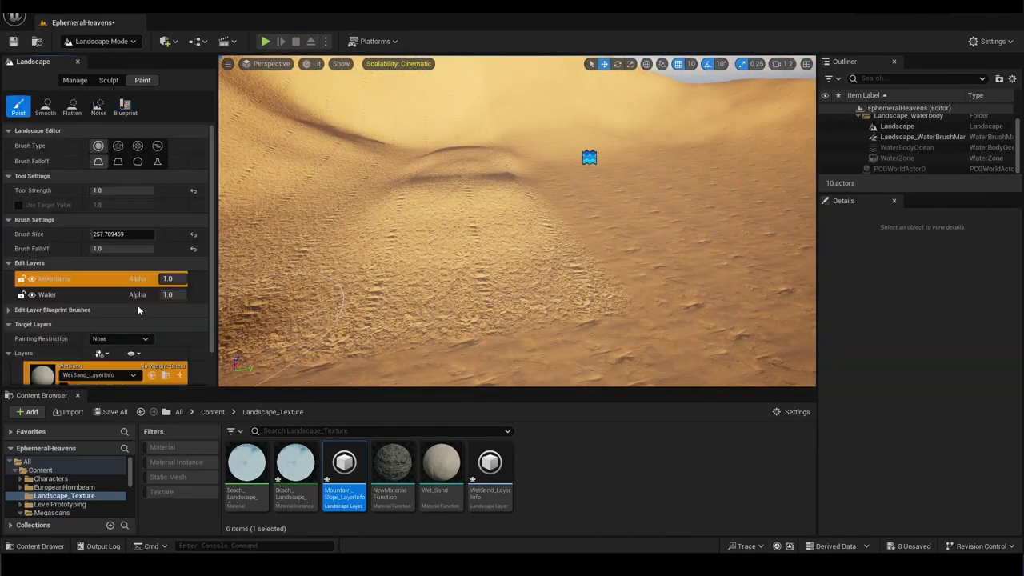
scroll(151, 357, "down", 2)
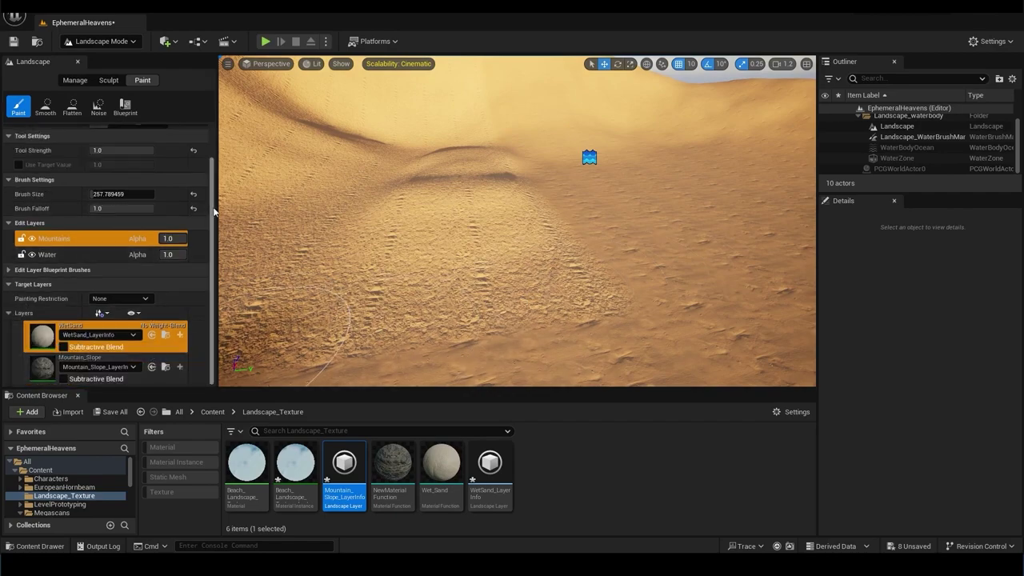
right_click_drag(304, 286, 304, 285)
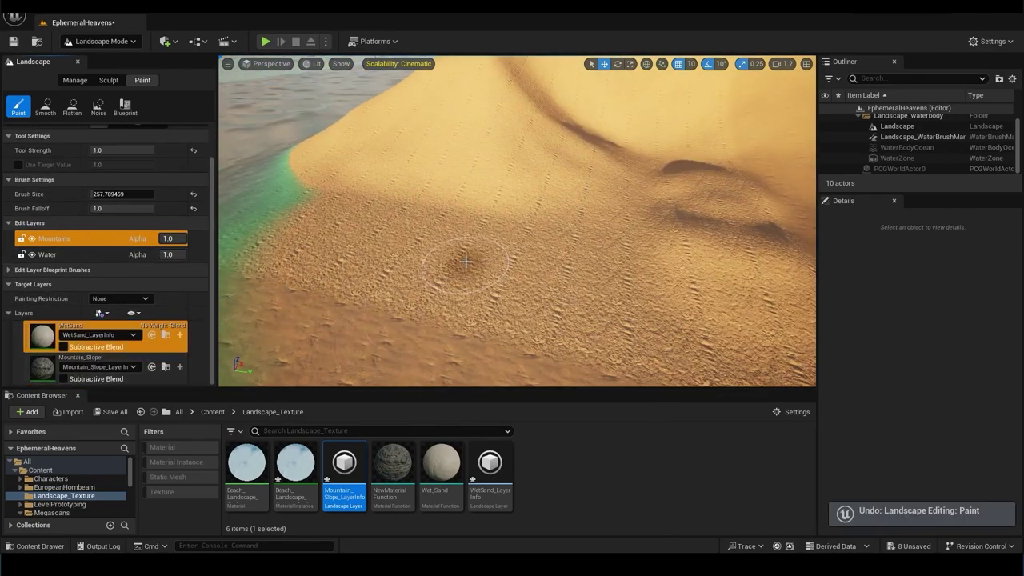
right_click_drag(464, 238, 435, 267)
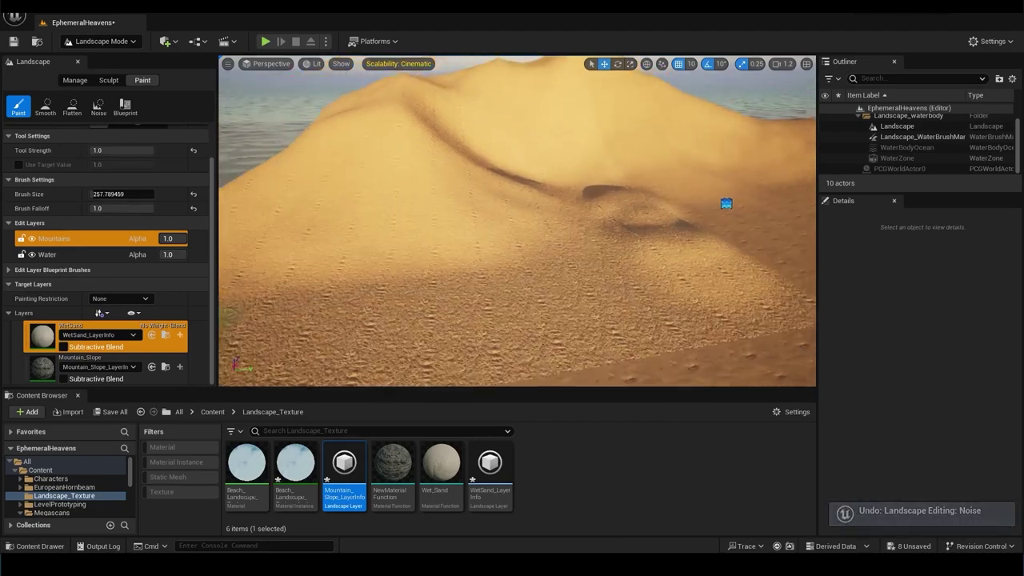
left_click(179, 374)
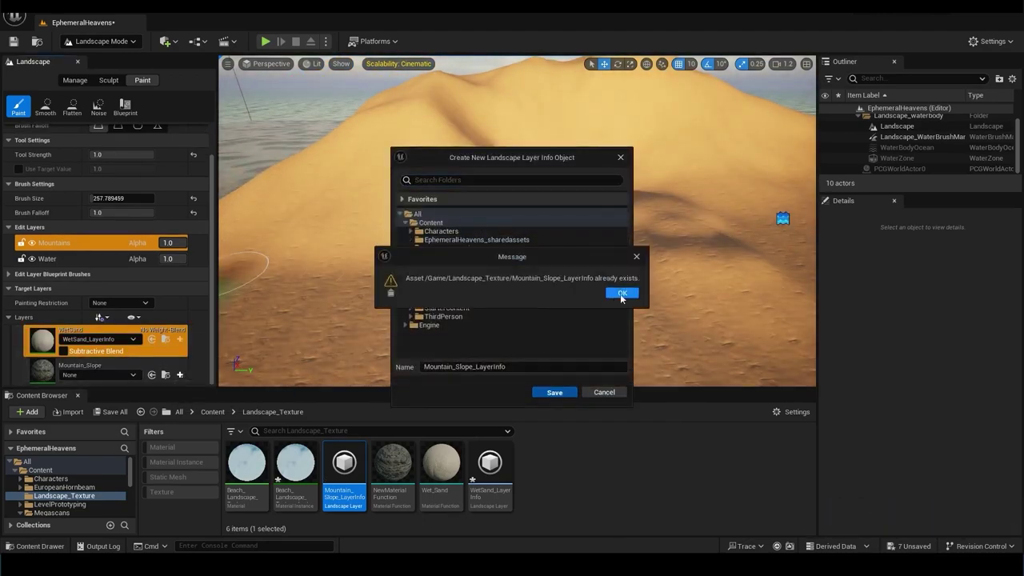
Step: Save Mountain_Slope_LayerInfo and roughen a patch of the dune with the Noise tool
left_click(554, 392)
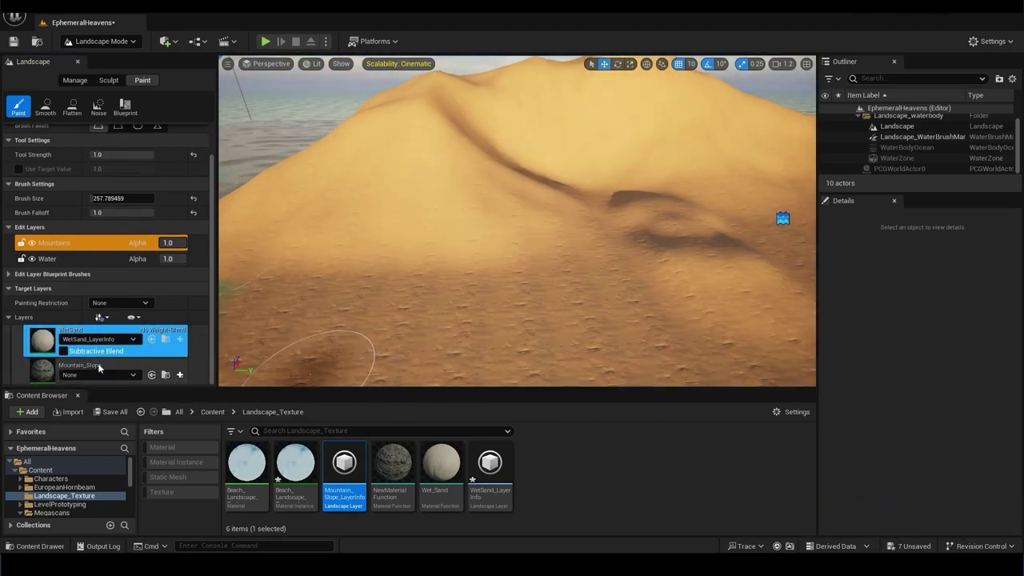
right_click_drag(512, 240, 511, 240)
left_click(99, 107)
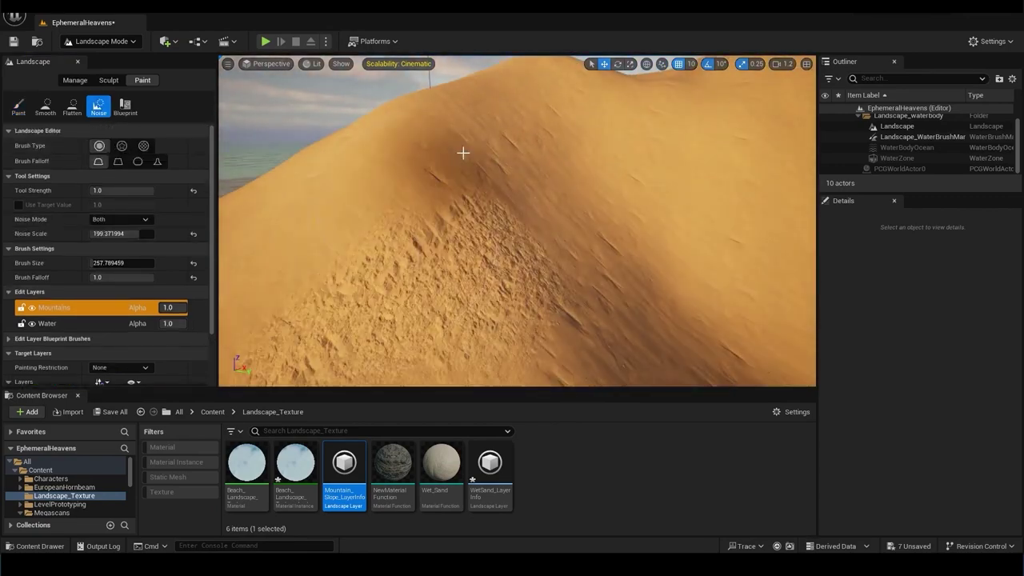
left_click_drag(463, 151, 380, 173)
right_click_drag(522, 97, 522, 98)
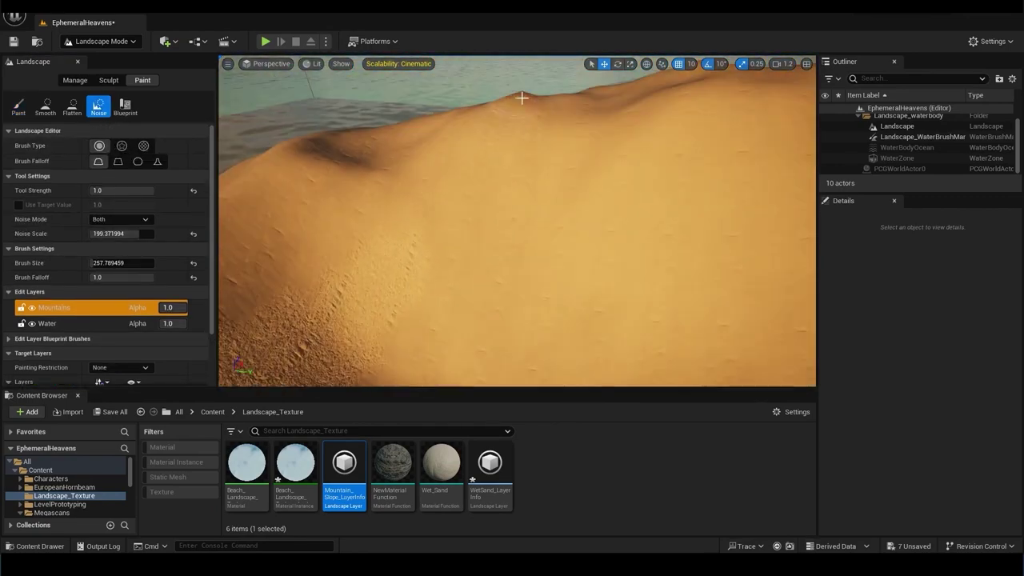
mouse_move(429, 266)
right_mouse_down()
mouse_move(413, 299)
mouse_move(367, 317)
mouse_move(428, 313)
right_mouse_up()
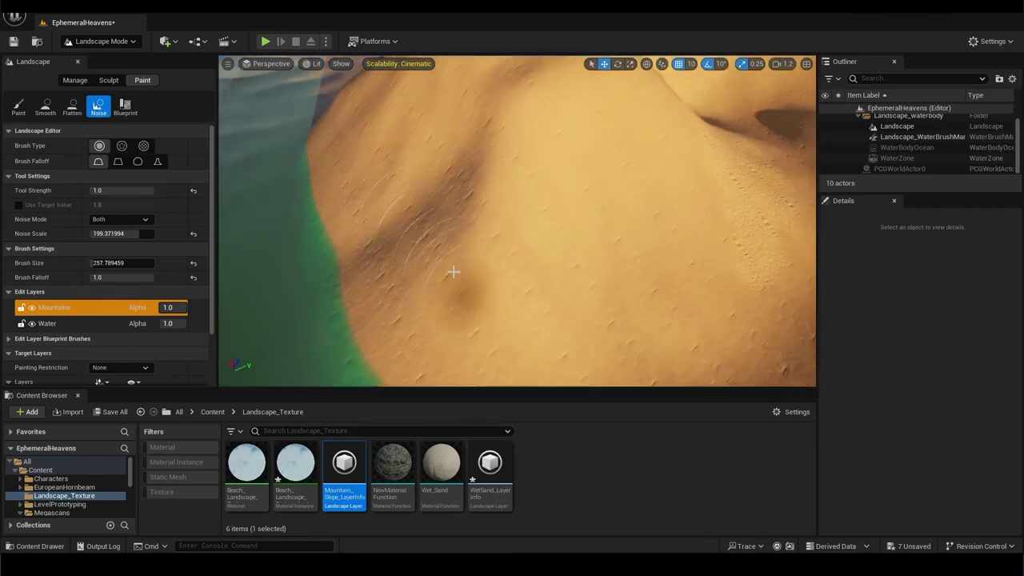
right_click_drag(453, 274, 453, 275)
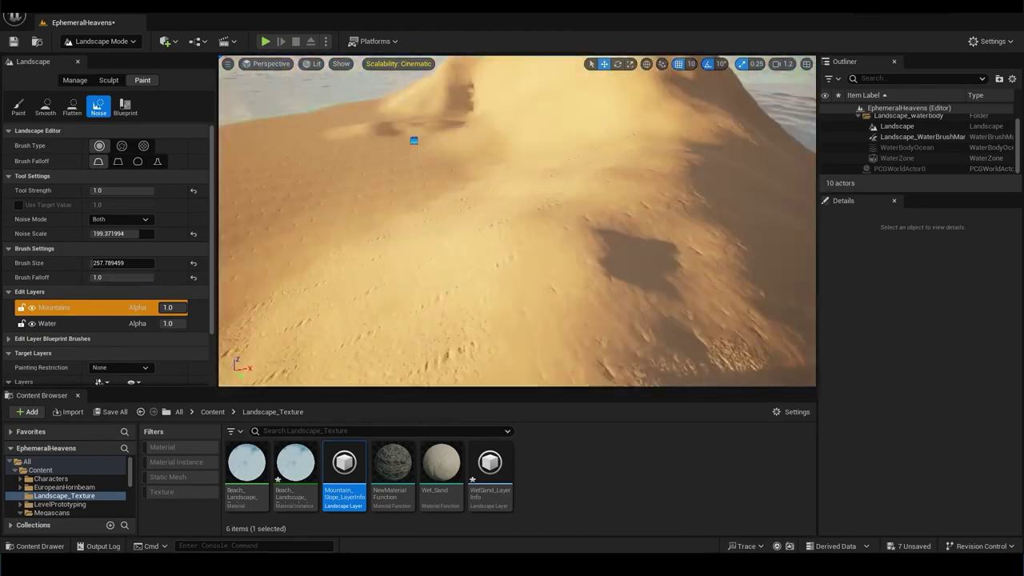
right_click_drag(414, 141, 441, 179)
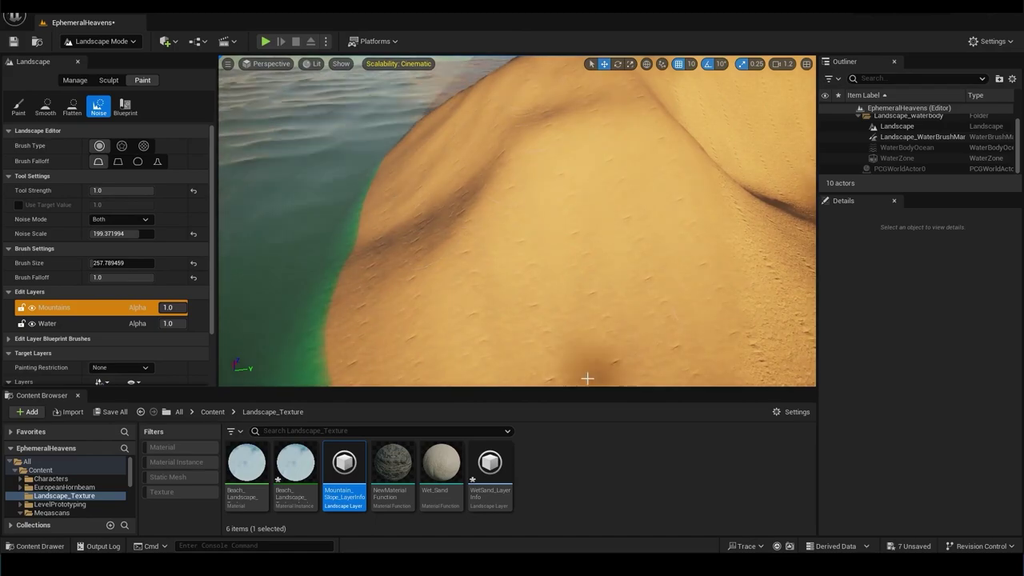
right_click_drag(587, 378, 691, 256)
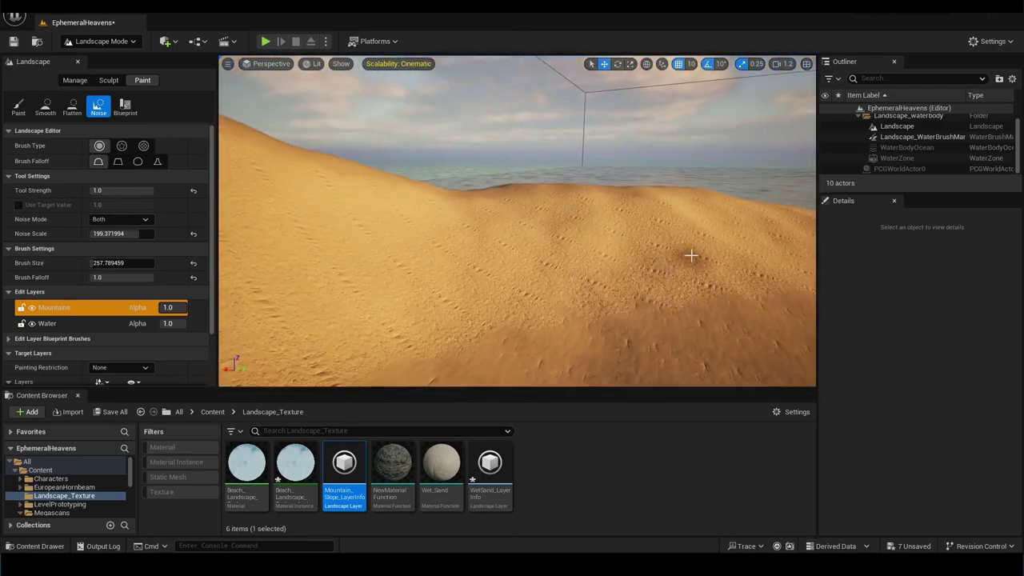
right_click_drag(515, 233, 516, 232)
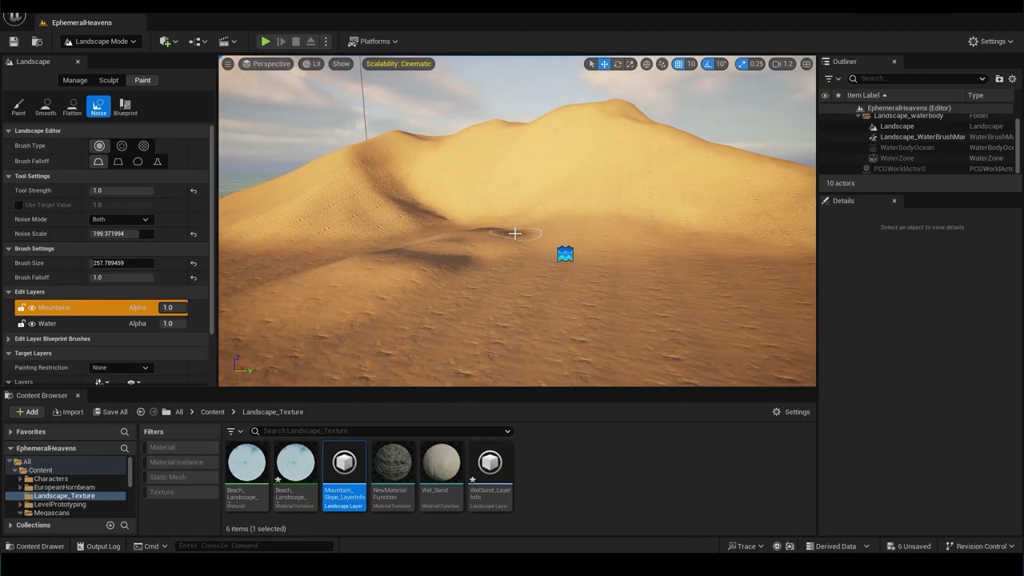
Step: Try smoothing the dune slope, undo it, and add more noise roughness instead
left_click(46, 106)
right_click_drag(560, 256, 592, 320)
key("ctrl+z")
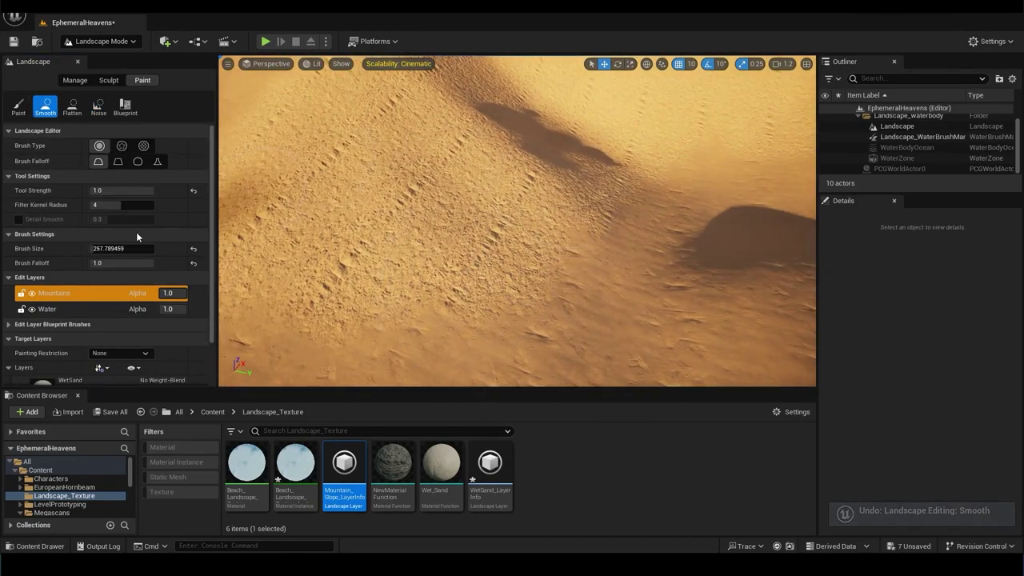
left_click(98, 106)
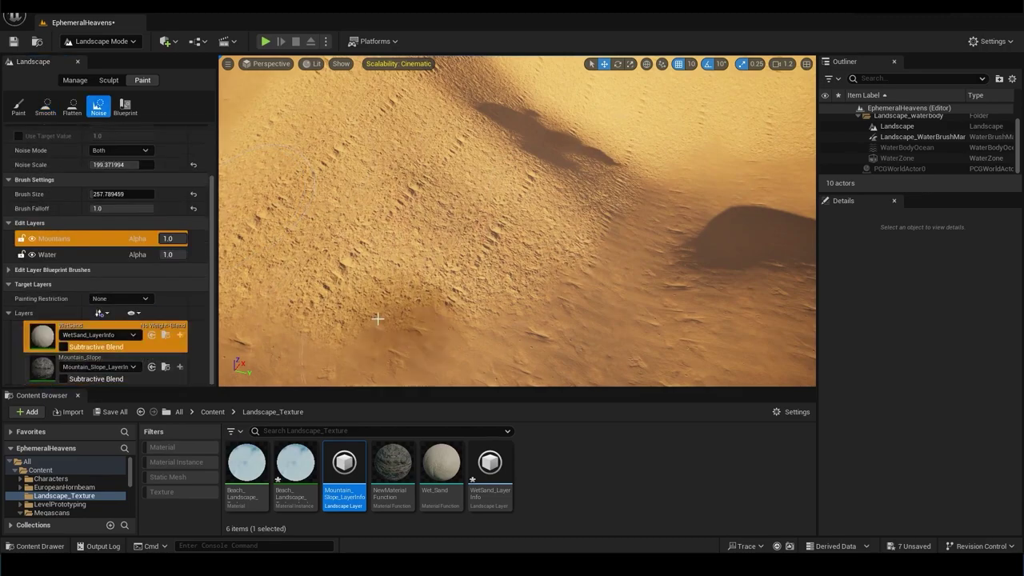
right_click_drag(377, 320, 418, 326)
right_click_drag(309, 286, 554, 124)
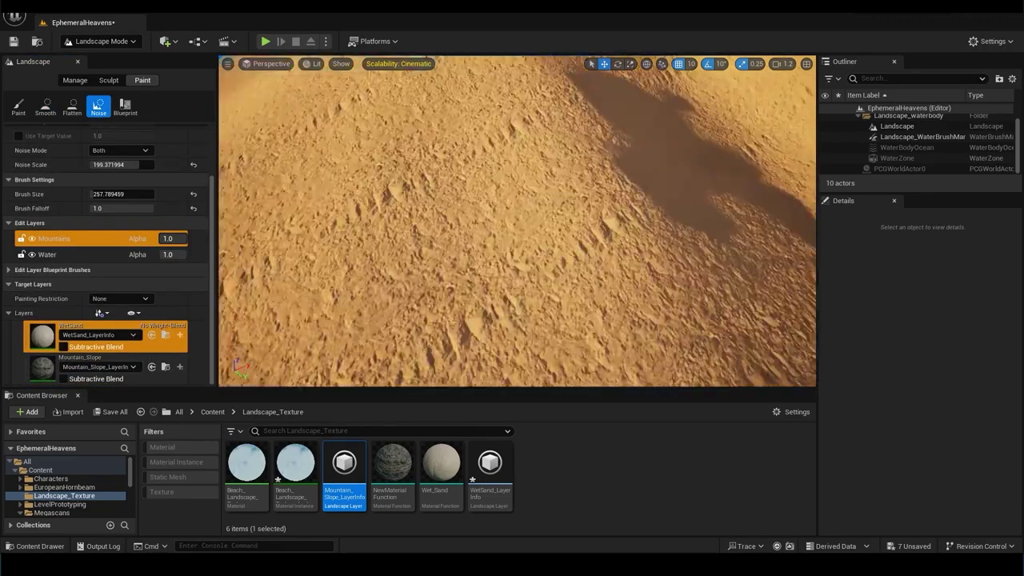
right_click_drag(644, 195, 608, 240)
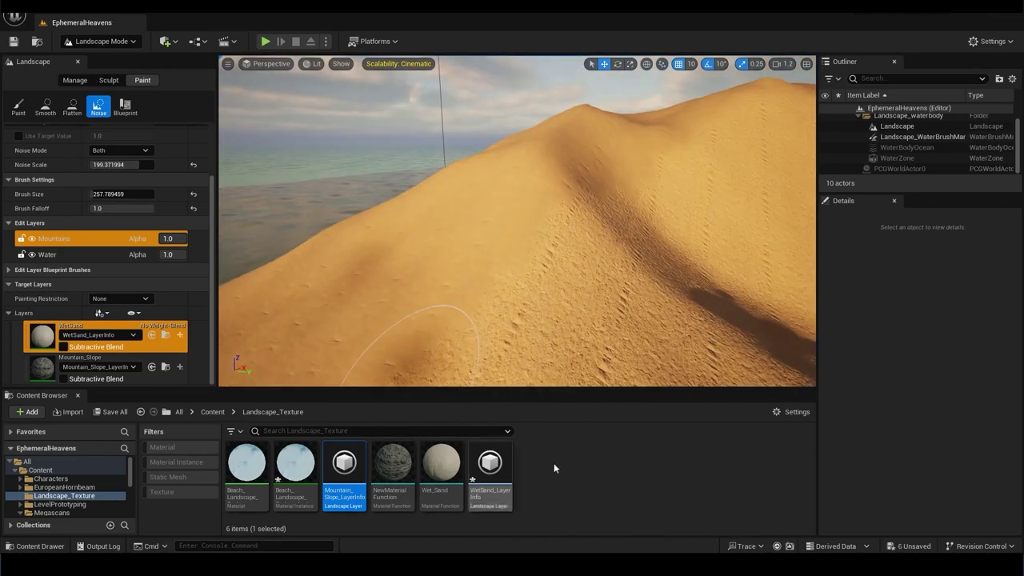
right_click(563, 464)
Step: Create NewMaterialFunction1 with a MakeMaterialAttributes node feeding its output result
mouse_move(683, 347)
left_click(788, 343)
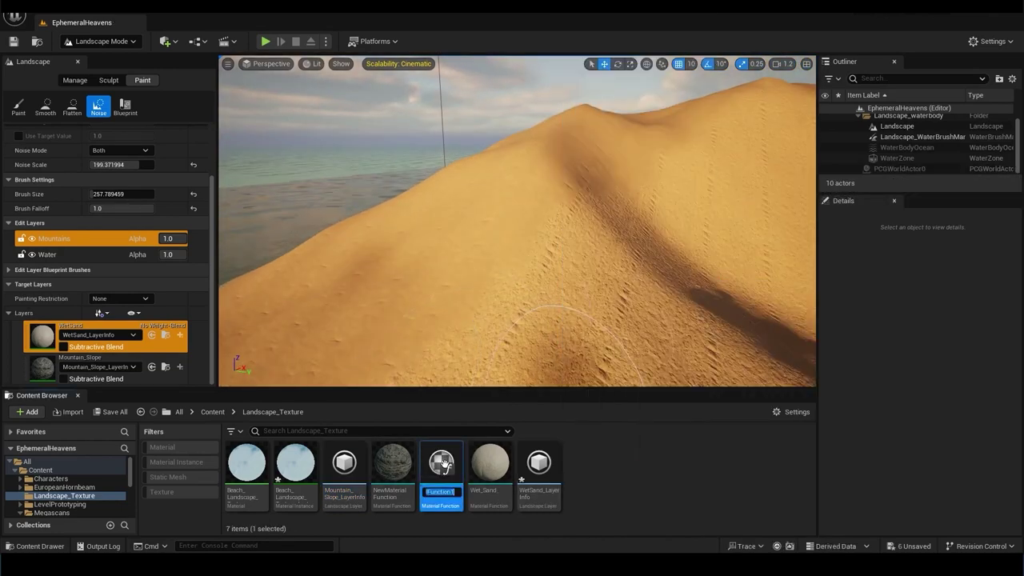
double_click(437, 457)
left_click_drag(565, 151, 486, 172)
left_click(504, 269)
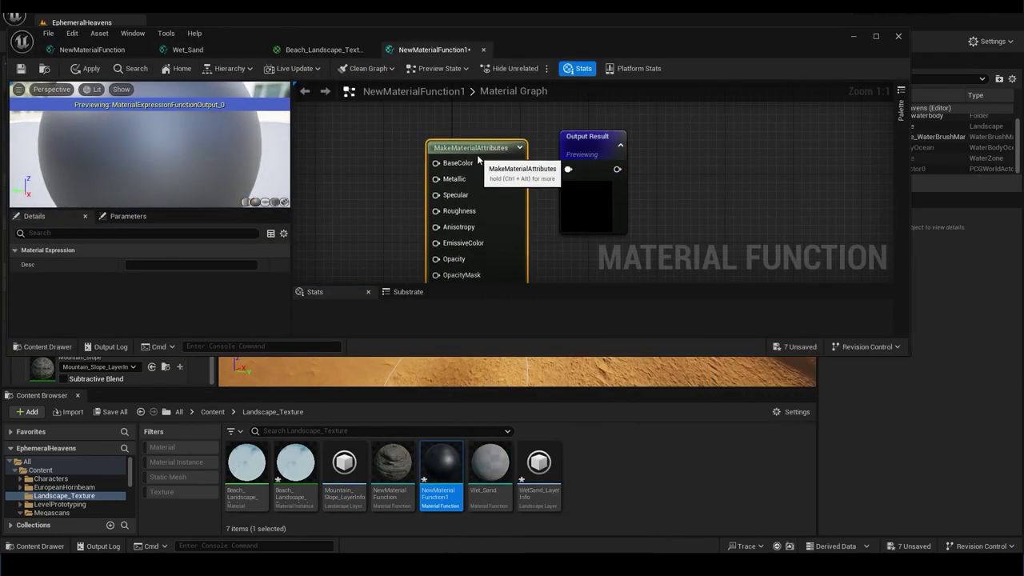
right_click_drag(485, 169, 590, 157)
Step: Drop the wild grass colour and swamp grass textures from Megascans into the graph
left_click(52, 511)
left_click(161, 491)
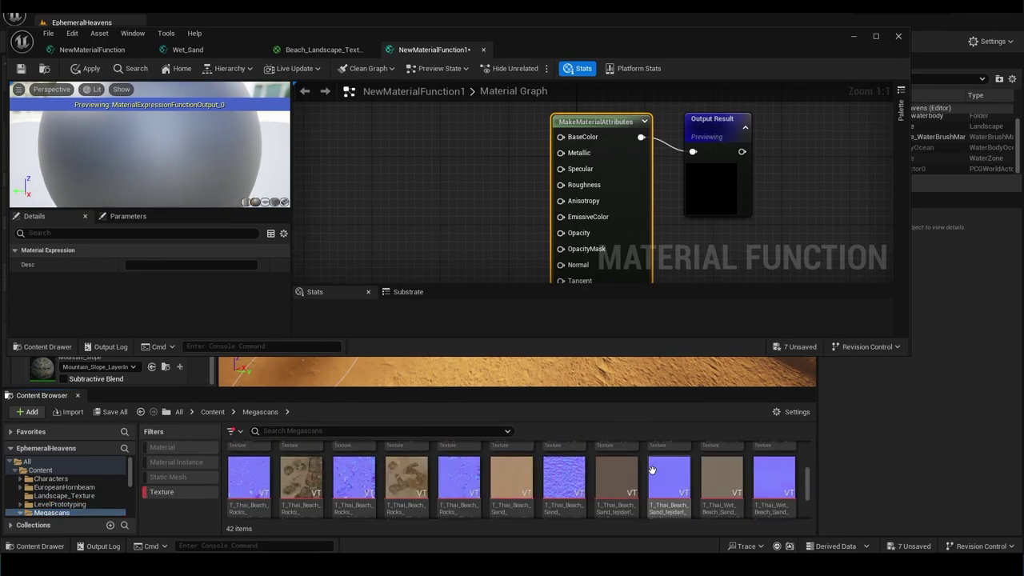
scroll(734, 477, "down", 5)
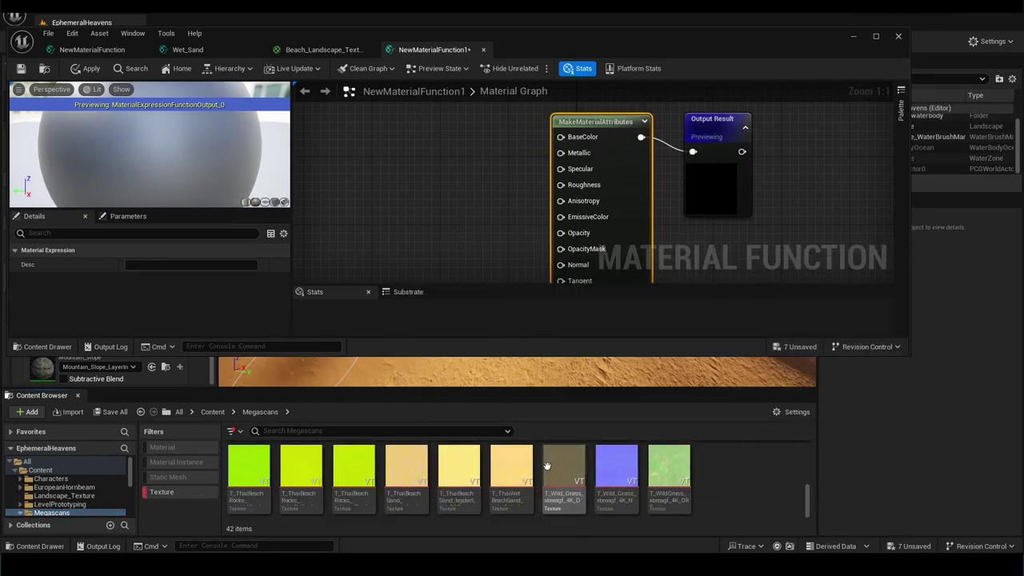
left_click(564, 472)
scroll(701, 468, "up", 4)
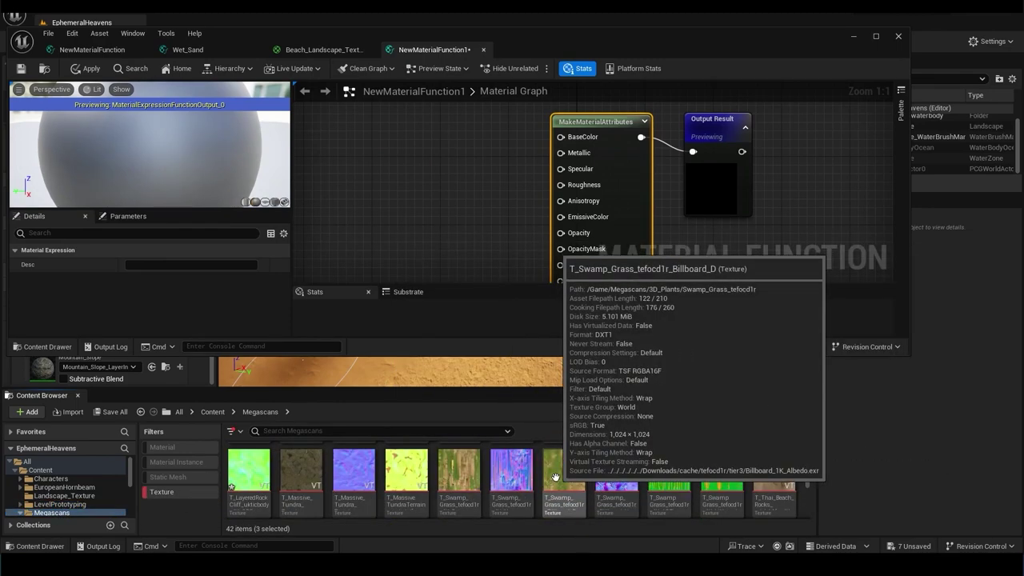
left_click(703, 469, "ctrl")
left_click_drag(703, 468, 432, 168)
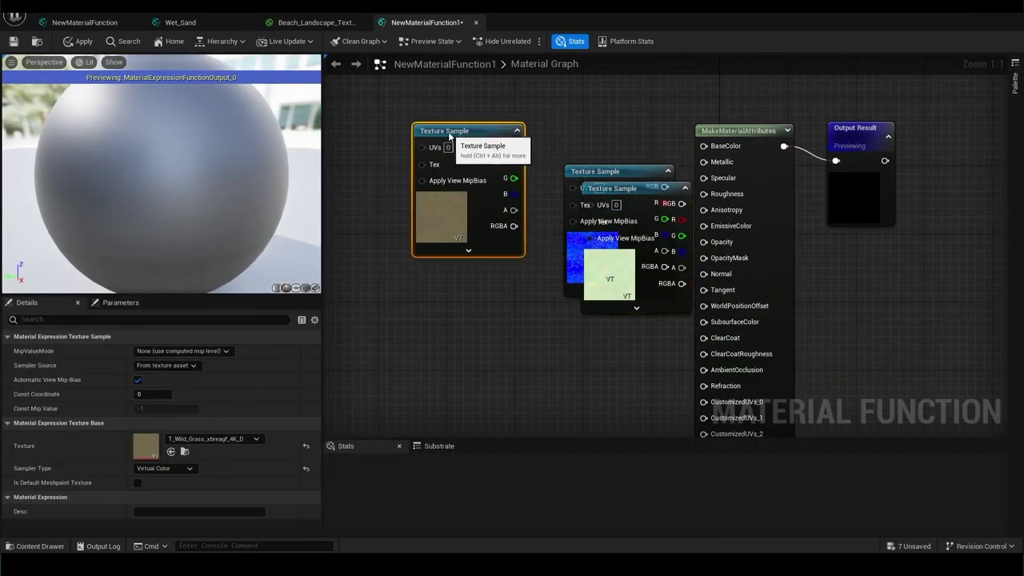
Step: Stack the three texture sample nodes vertically and frame them in view
mouse_move(599, 178)
left_mouse_down()
mouse_move(576, 263)
mouse_move(588, 235)
left_mouse_up()
left_click_drag(768, 157, 560, 386)
scroll(591, 384, "down", 3)
left_click_drag(520, 140, 619, 352)
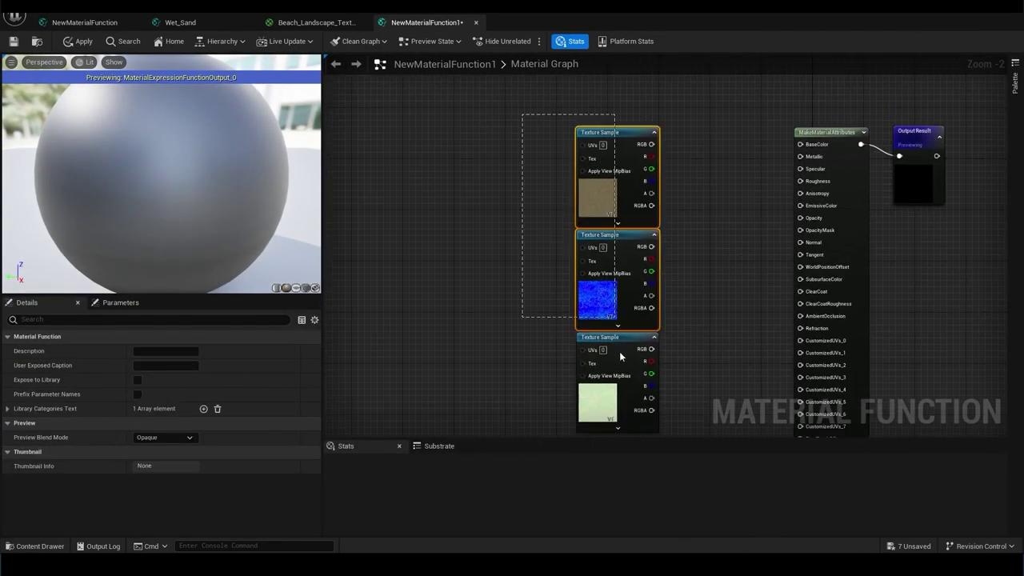
left_click(678, 141)
scroll(678, 141, "up", 1)
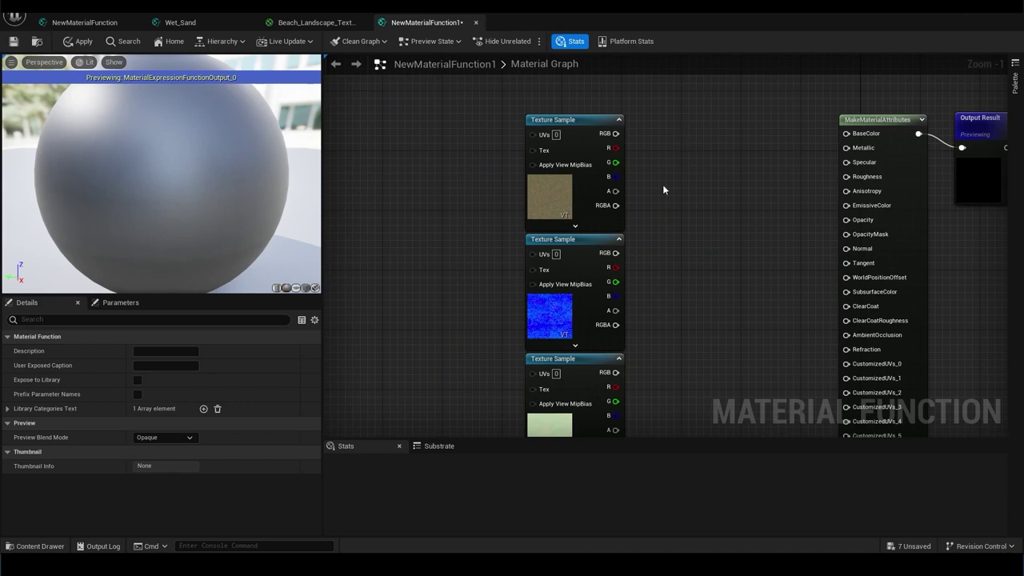
right_click_drag(664, 189, 638, 204)
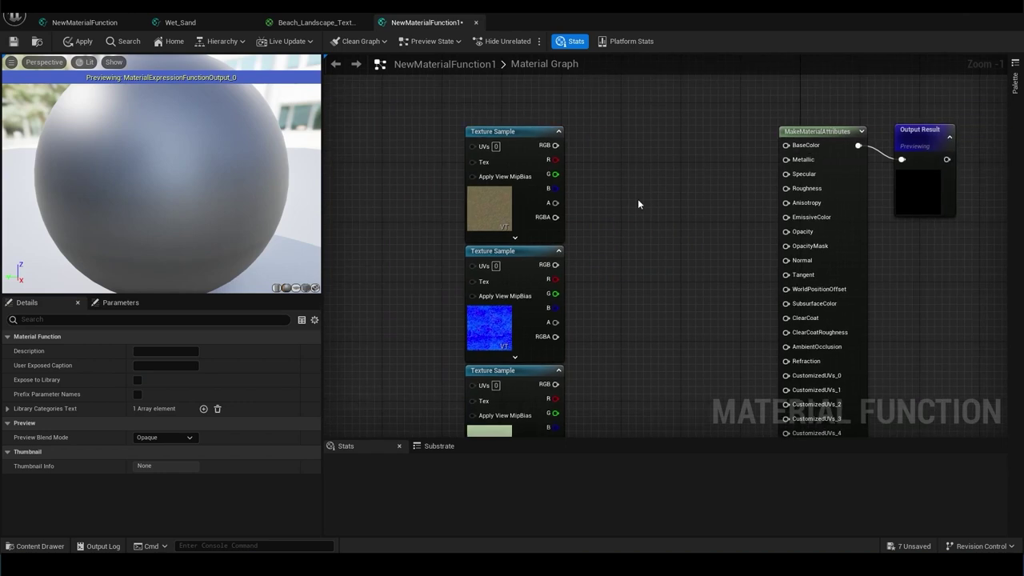
right_click_drag(634, 202, 629, 199)
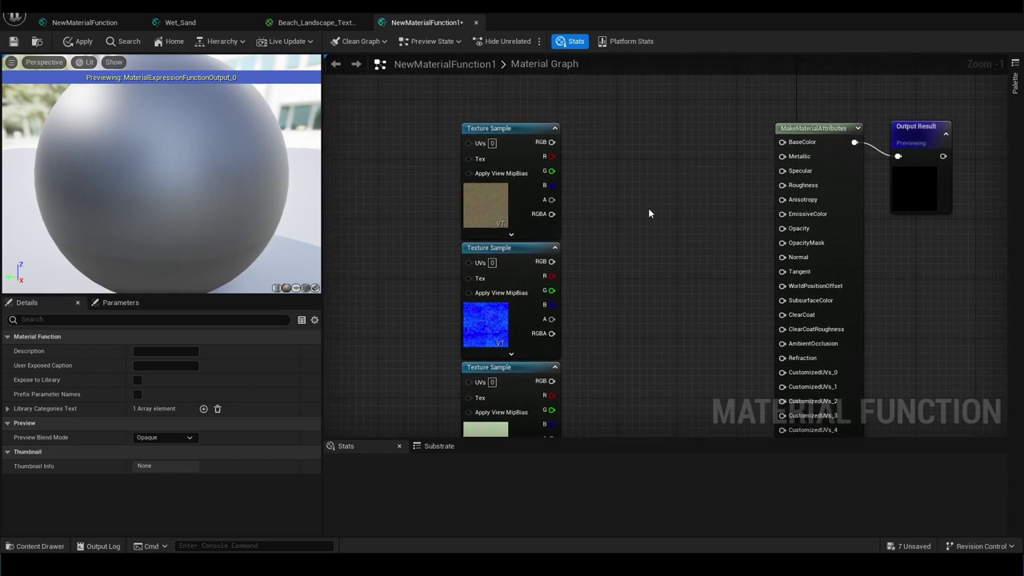
Step: Wire the grass textures into BaseColor, Normal and Roughness (red channel)
left_click_drag(551, 142, 571, 164)
left_click_drag(548, 123, 778, 122)
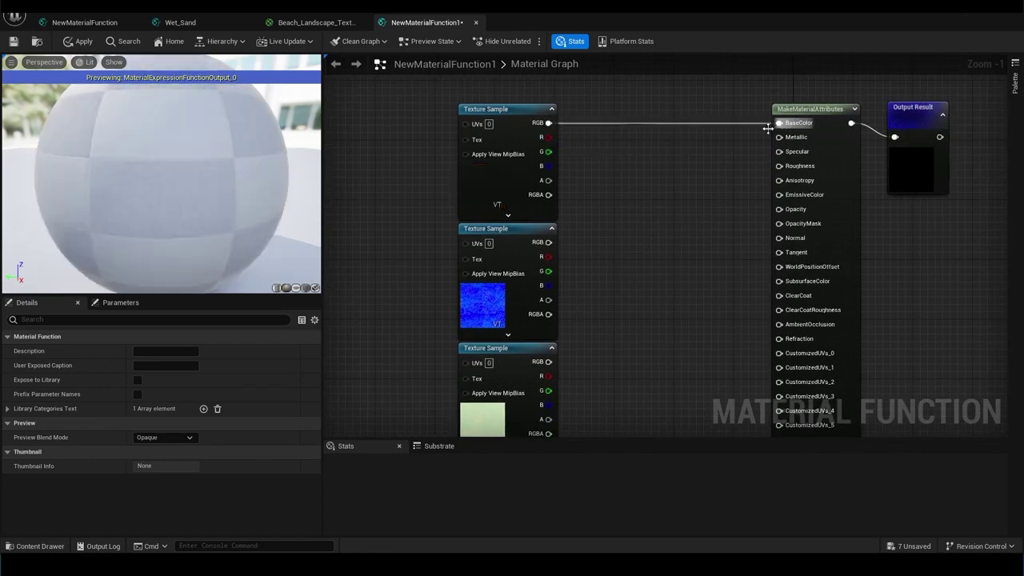
left_click_drag(548, 241, 779, 238)
right_click_drag(559, 384, 524, 316)
left_click(520, 314)
left_click_drag(516, 308, 737, 97)
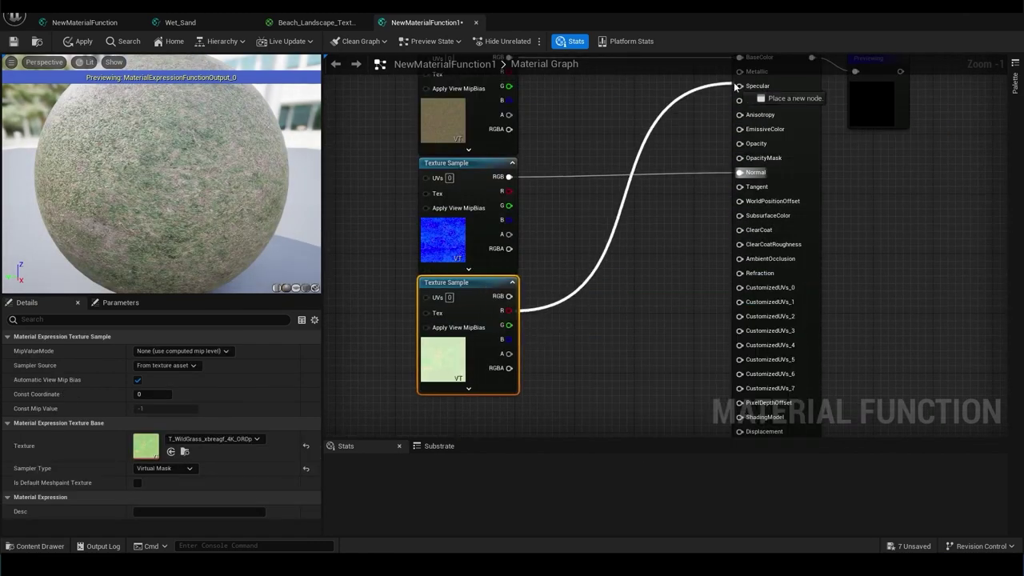
scroll(545, 122, "down", 3)
left_click_drag(546, 122, 668, 328)
left_click_drag(628, 134, 700, 134)
Step: Copy the landscape-coordinate scaling nodes from Wet_Sand and feed them into the texture UVs
left_click(180, 23)
key("ctrl+c")
left_click(426, 22)
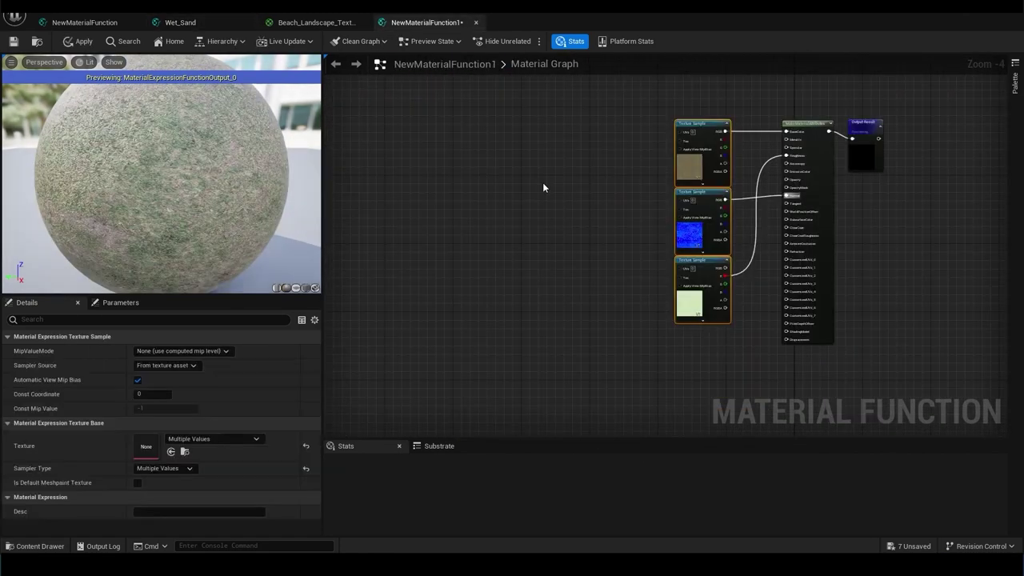
key("ctrl+v")
left_click_drag(615, 224, 679, 131)
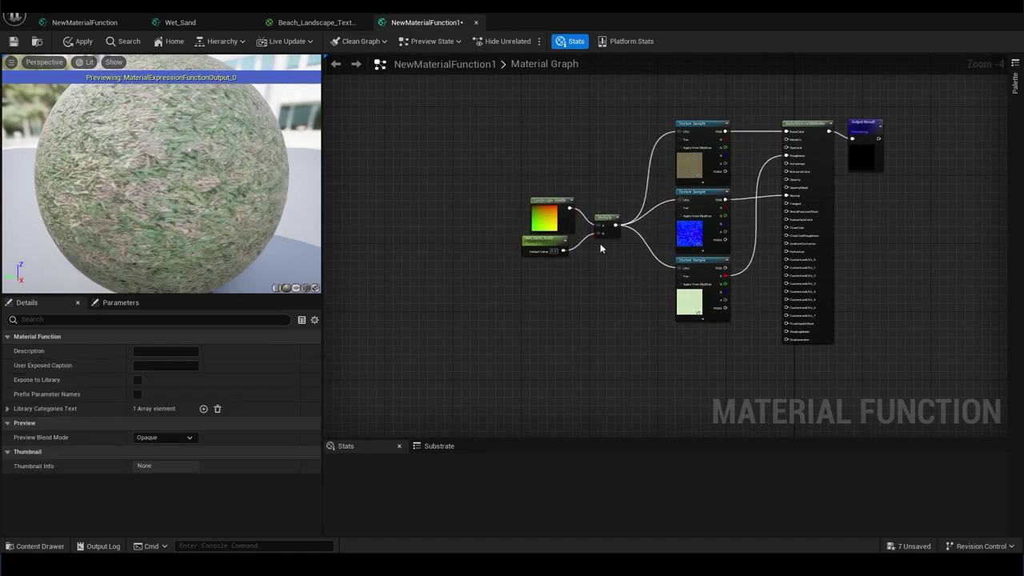
scroll(614, 142, "up", 2)
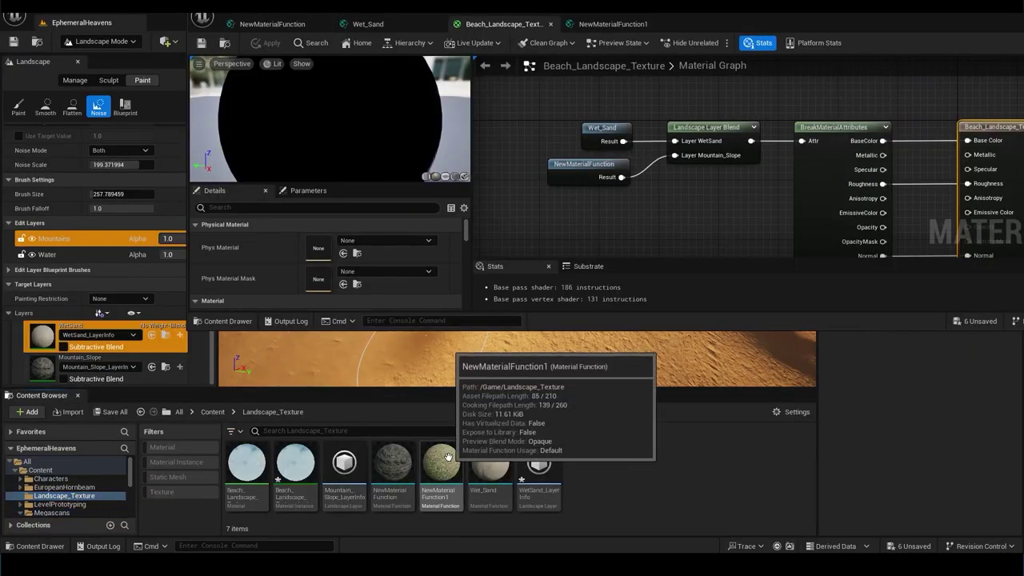
Step: Place NewMaterialFunction1 in the landscape material and add a third blend layer named Grass
left_click_drag(448, 456, 585, 202)
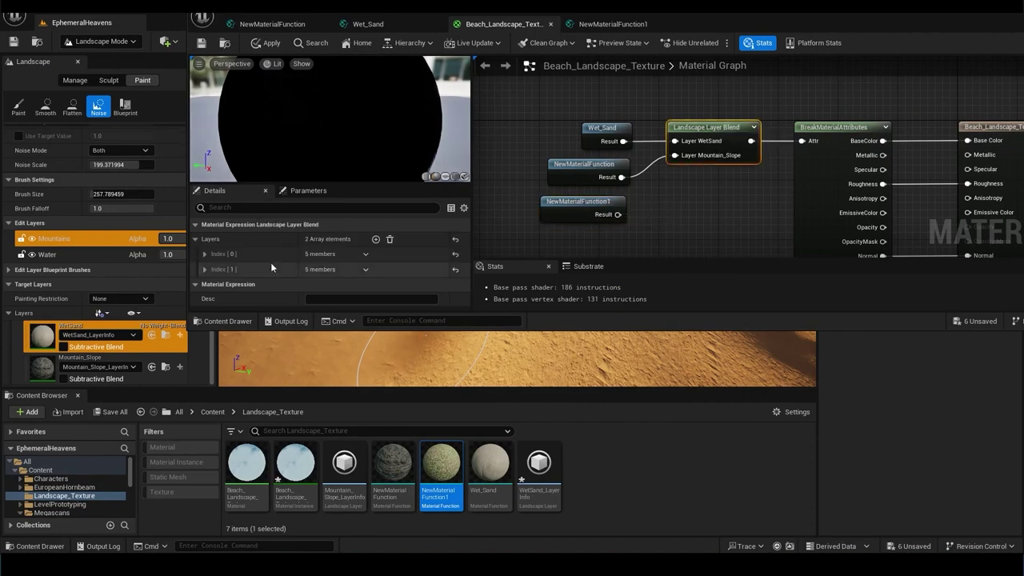
left_click(375, 239)
left_click(338, 265)
type("Grass")
key("Return")
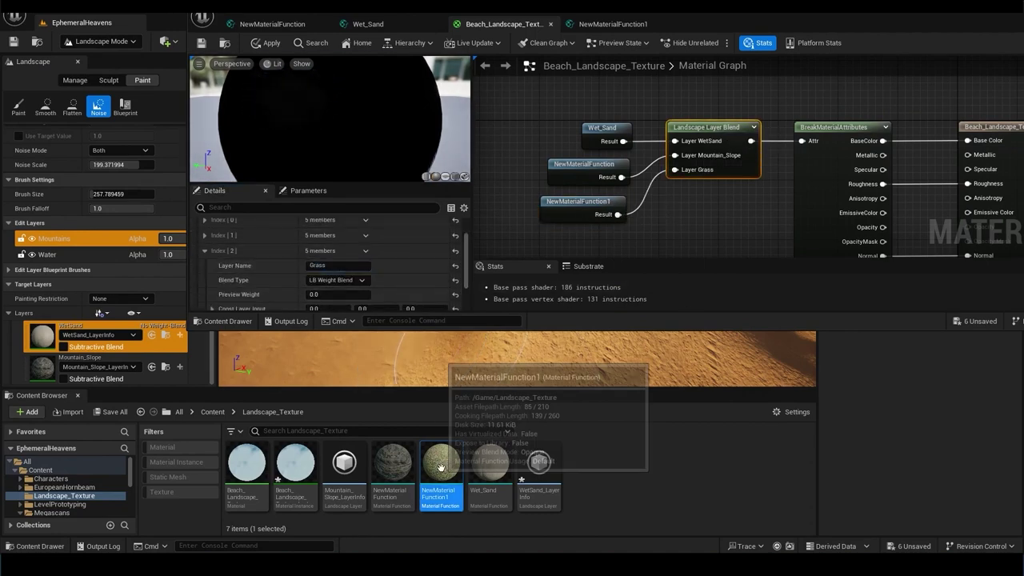
Step: Set the texture Sampler Source in NewMaterialFunction1 and save it
left_click(644, 25)
left_click(339, 253)
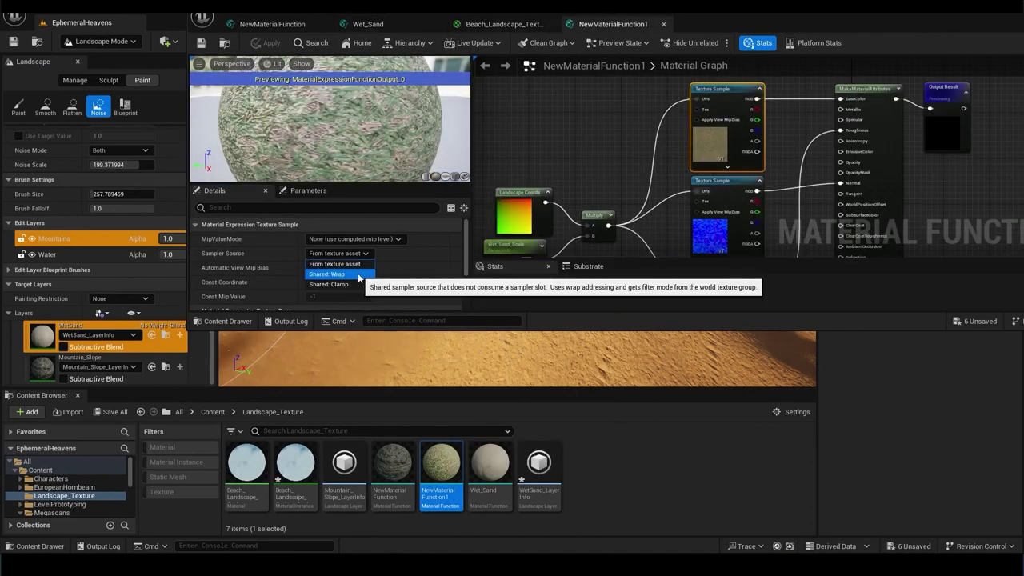
left_click(202, 44)
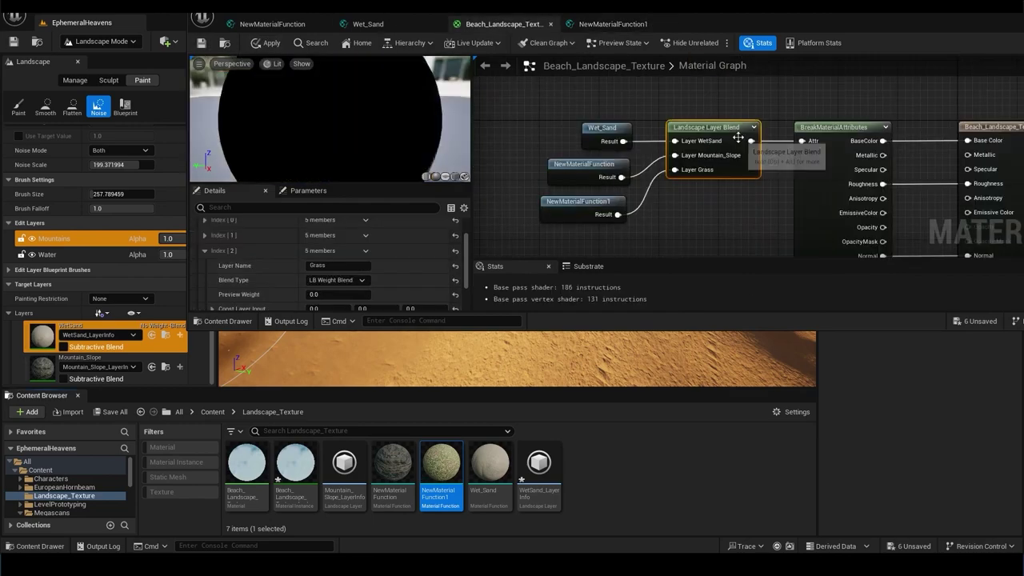
Step: Save a weight-blended Grass_LayerInfo for the Grass paint layer and dismiss the warning
left_click(831, 58)
scroll(180, 375, "down", 1)
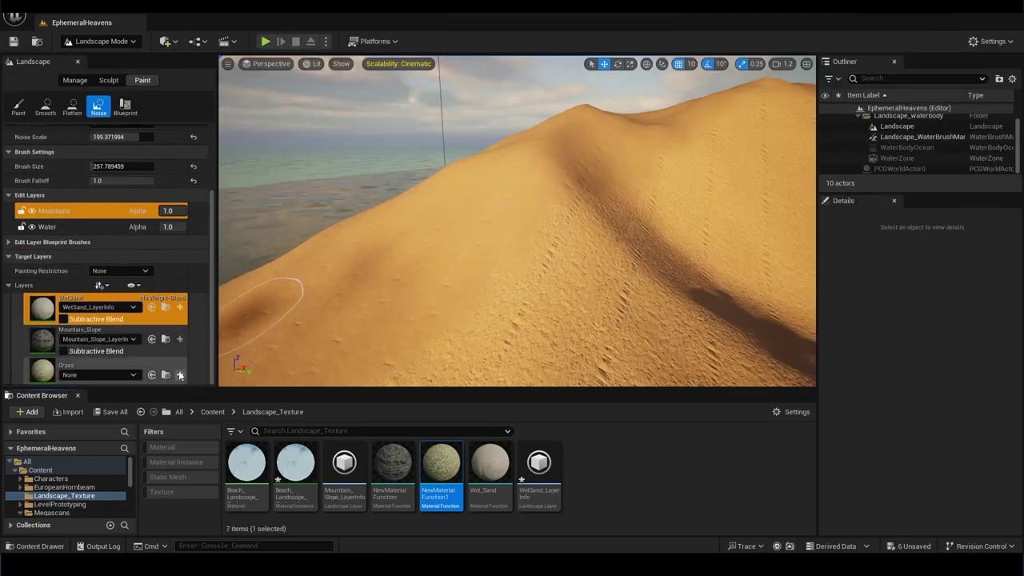
left_click(235, 426)
left_click(550, 391)
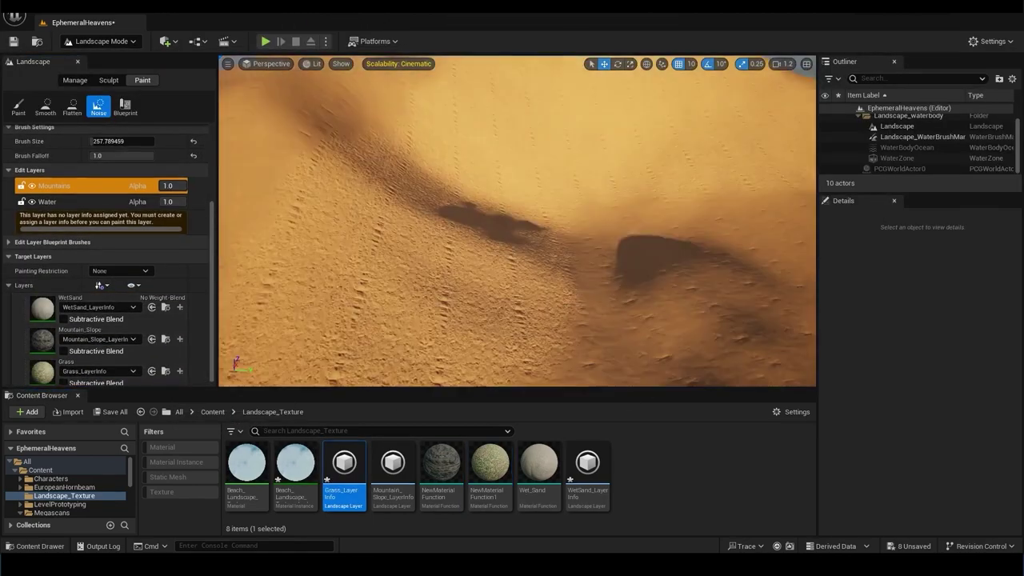
mouse_move(416, 195)
right_mouse_down()
mouse_move(464, 320)
mouse_move(542, 236)
mouse_move(403, 128)
mouse_move(515, 204)
right_mouse_up()
left_click(464, 321)
key("Return")
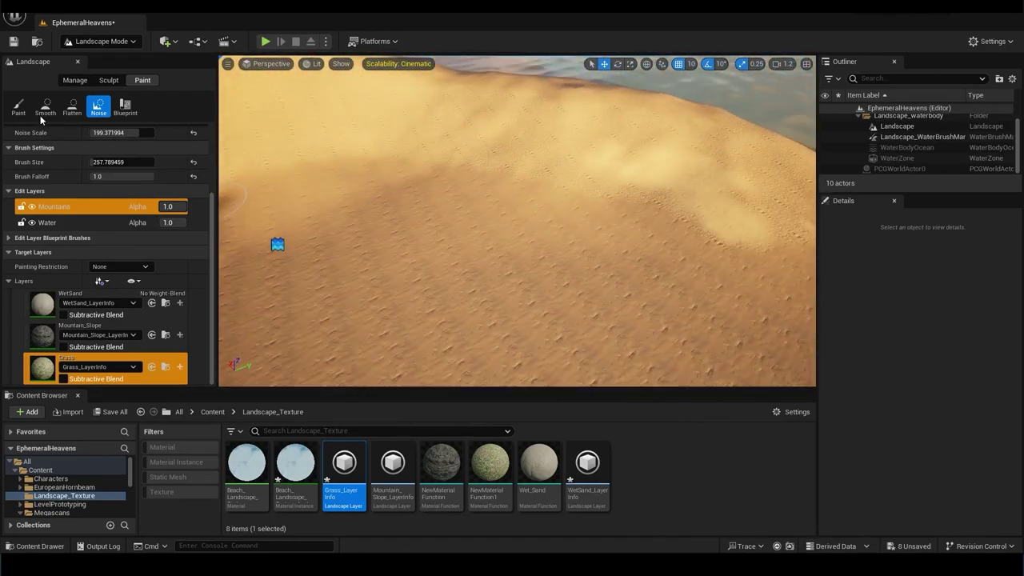
Step: Smooth the sand dune using the Smooth tool at brush size 350
left_click(46, 107)
left_click_drag(103, 179, 102, 180)
key("Return")
right_click_drag(560, 224, 736, 227)
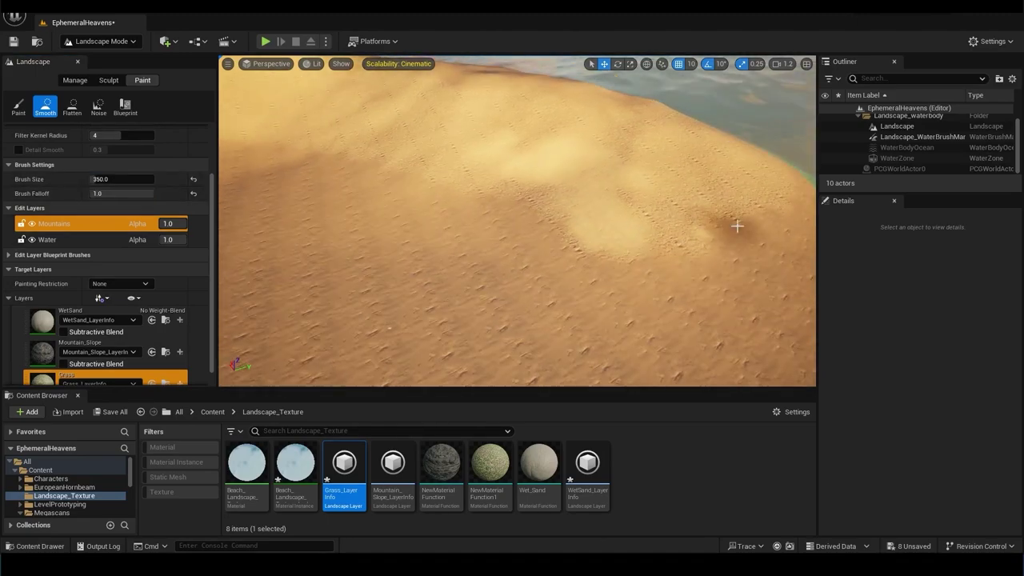
scroll(285, 302, "up", 3)
scroll(104, 304, "down", 1)
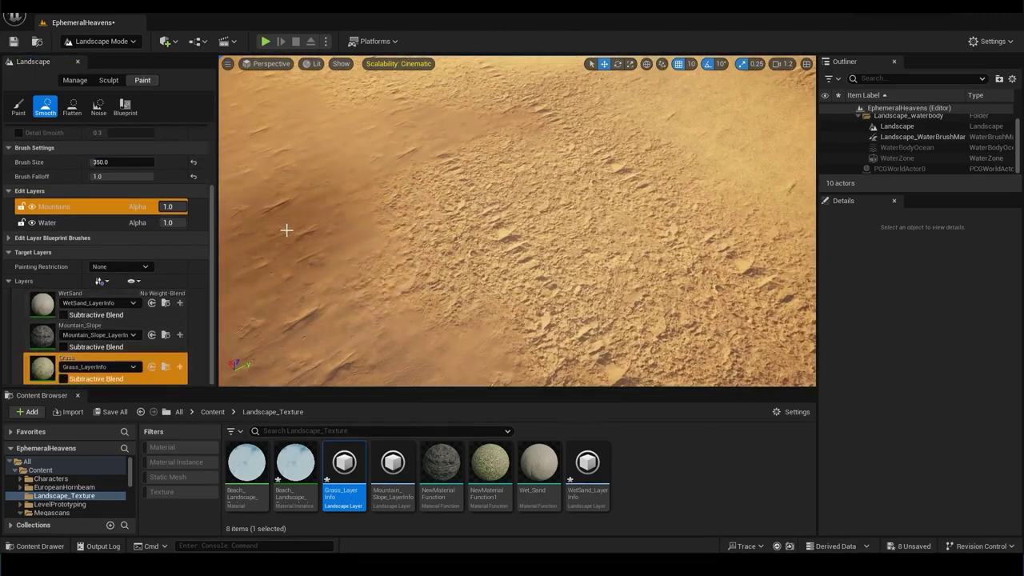
mouse_move(518, 172)
right_mouse_down()
mouse_move(528, 184)
mouse_move(512, 184)
right_mouse_up()
Step: Briefly flatten the dune sand with the Flatten tool
left_click(17, 106)
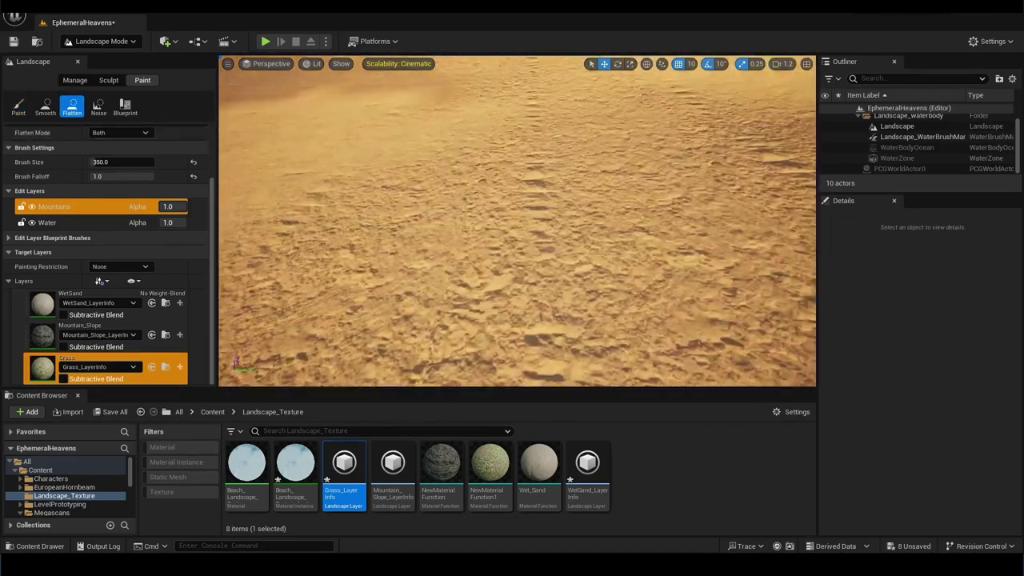
right_click_drag(420, 232, 436, 236)
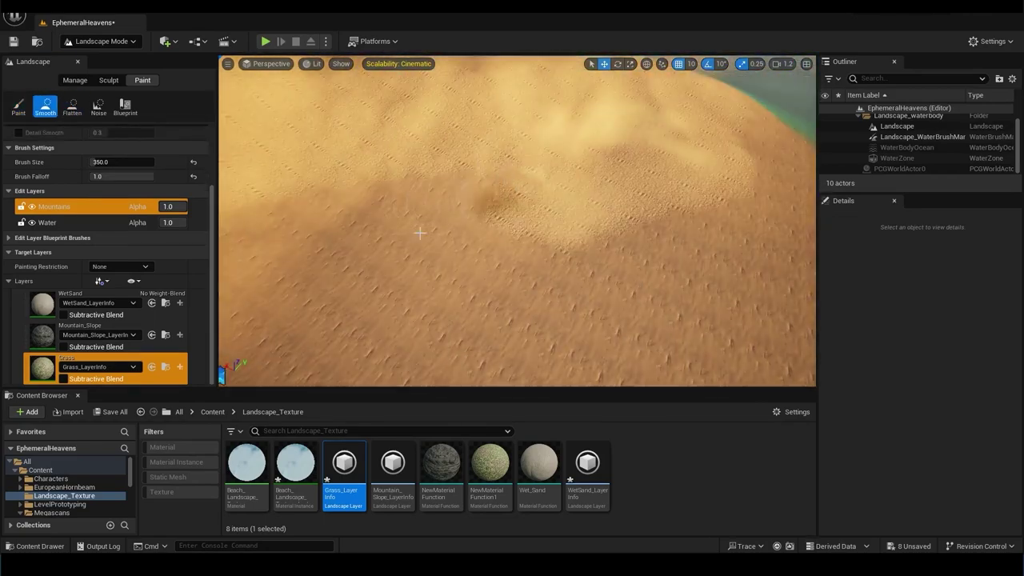
right_click_drag(628, 179, 517, 217)
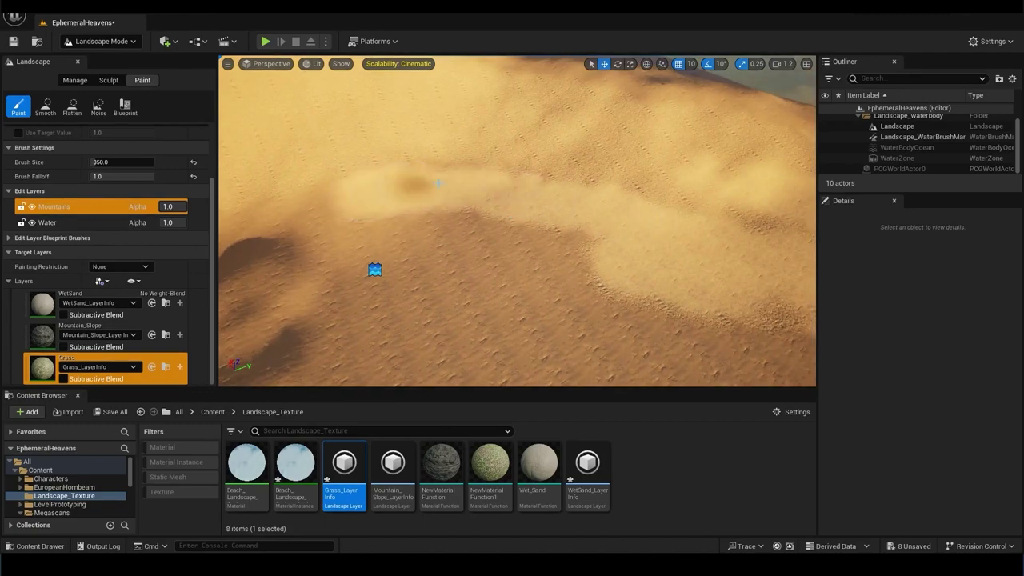
Step: Paint the Grass layer over the lower and right sand, extending it along the sand's edge
right_click_drag(438, 183, 376, 192)
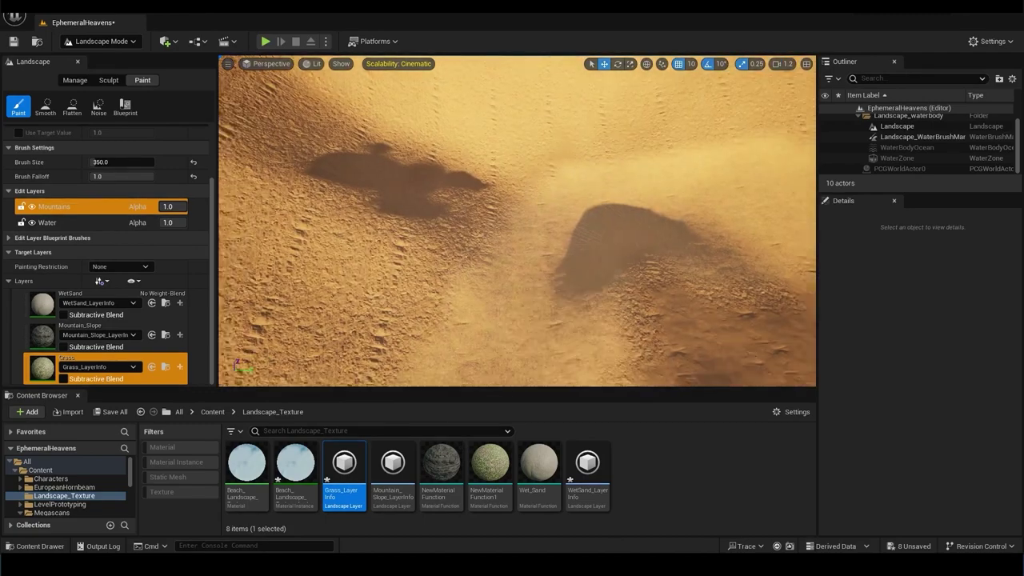
right_click_drag(664, 215, 663, 215)
right_click_drag(320, 228, 320, 229)
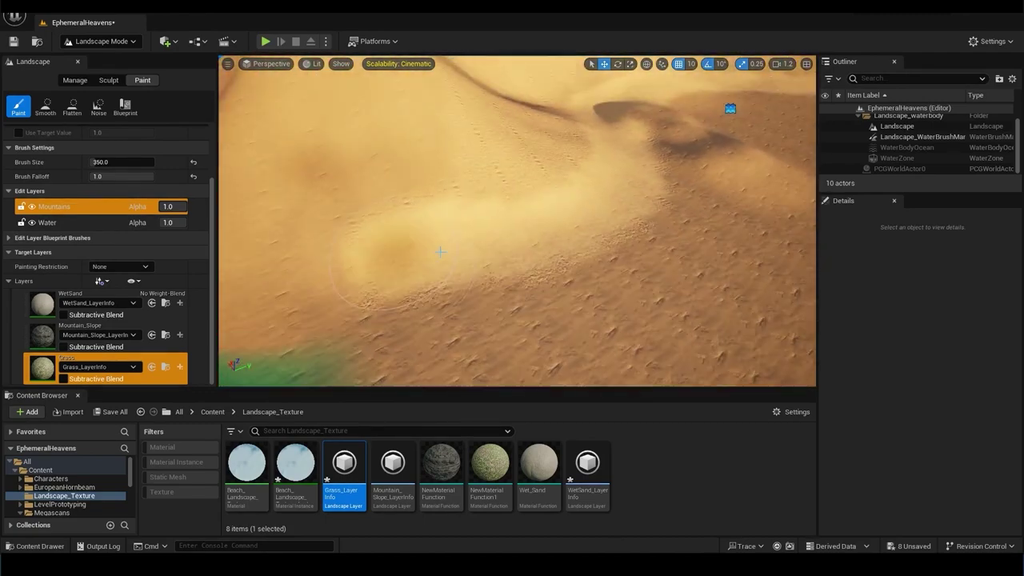
right_click_drag(599, 168, 600, 168)
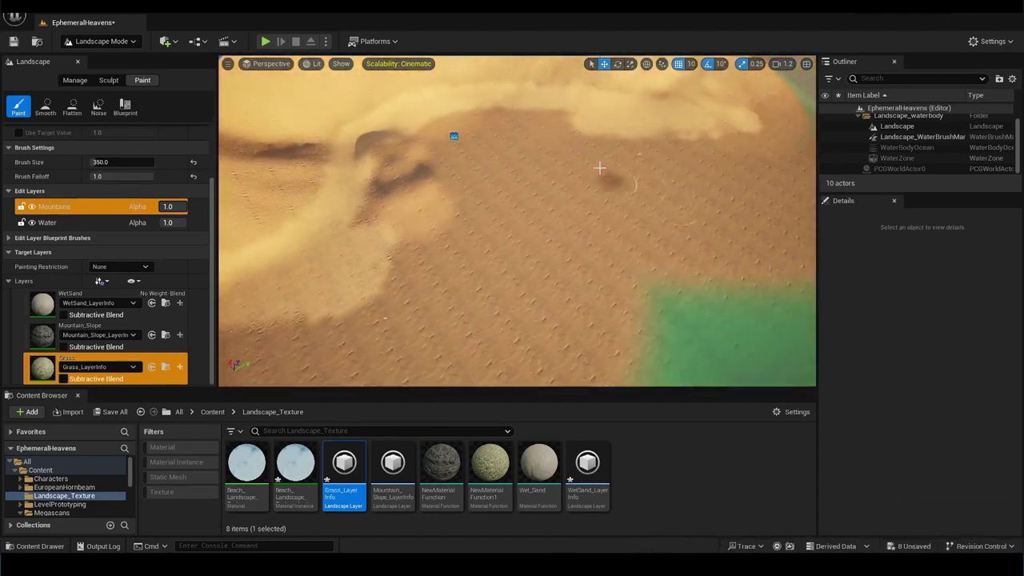
right_click_drag(438, 182, 438, 183)
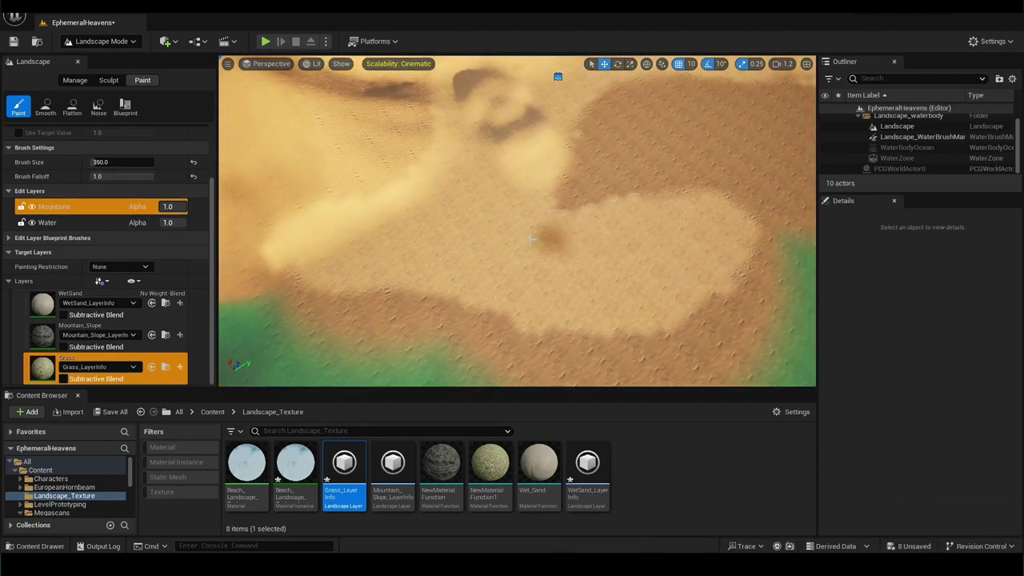
right_click_drag(665, 112, 665, 112)
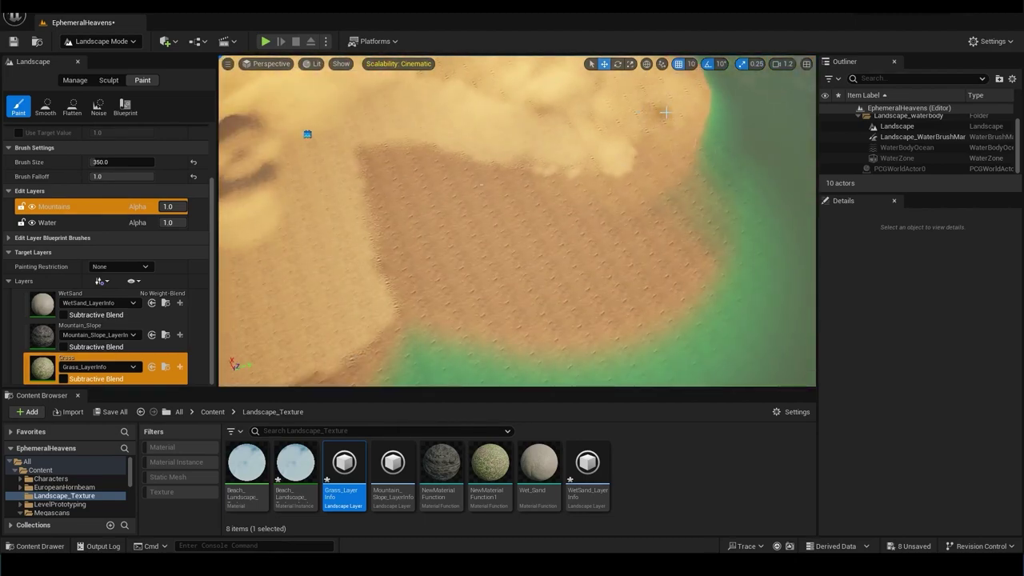
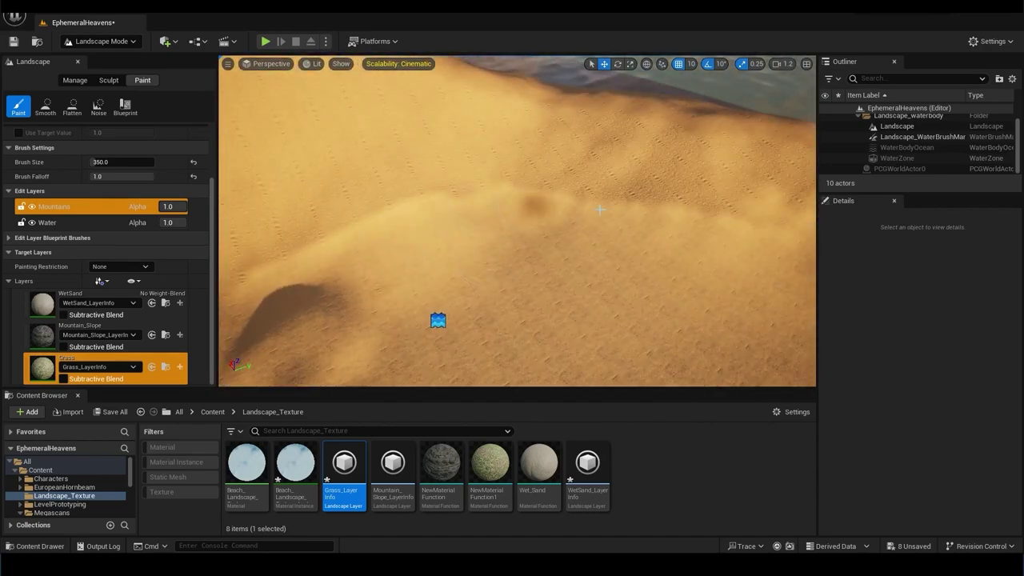
Step: Survey the sandy dune and shoreline from several angles, then switch the landscape brush to Noise
right_click_drag(600, 210, 560, 216)
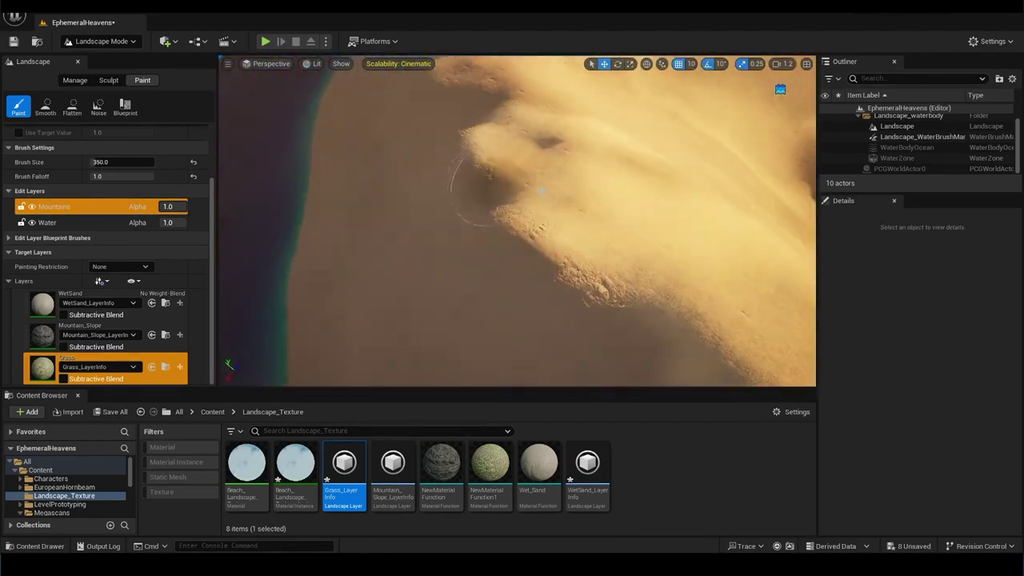
right_click_drag(541, 190, 668, 186)
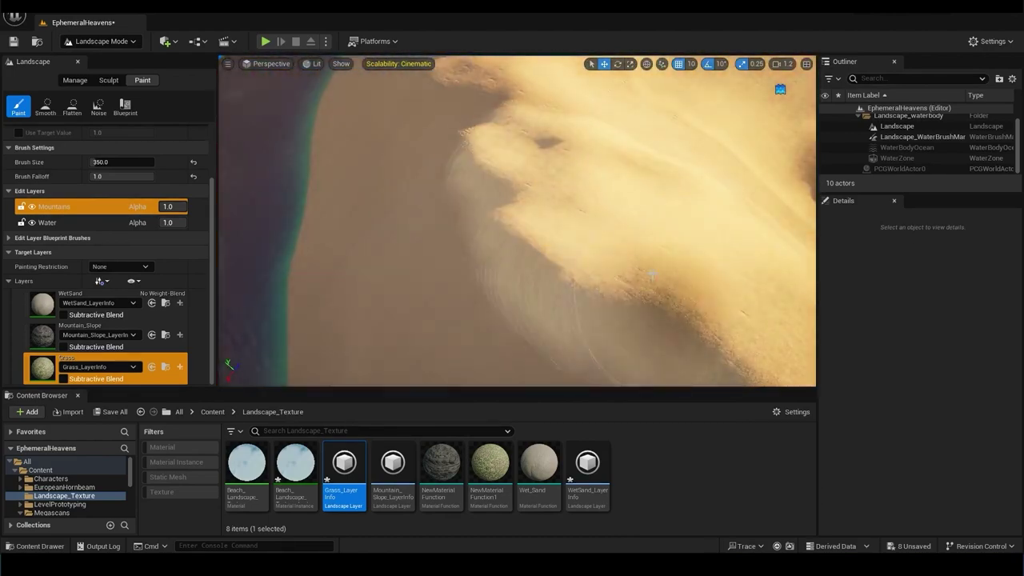
right_click_drag(546, 166, 408, 128)
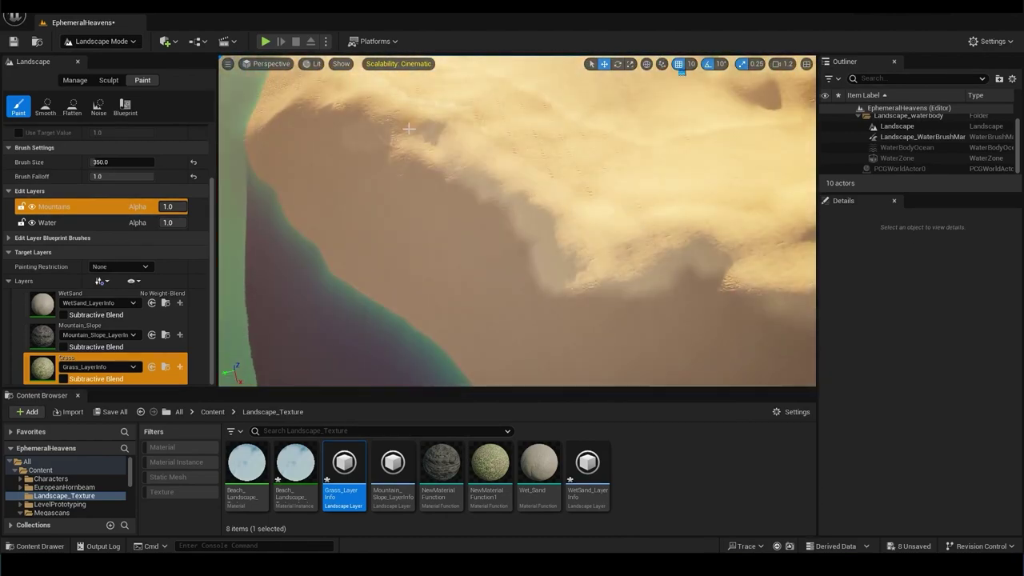
right_click_drag(383, 184, 383, 185)
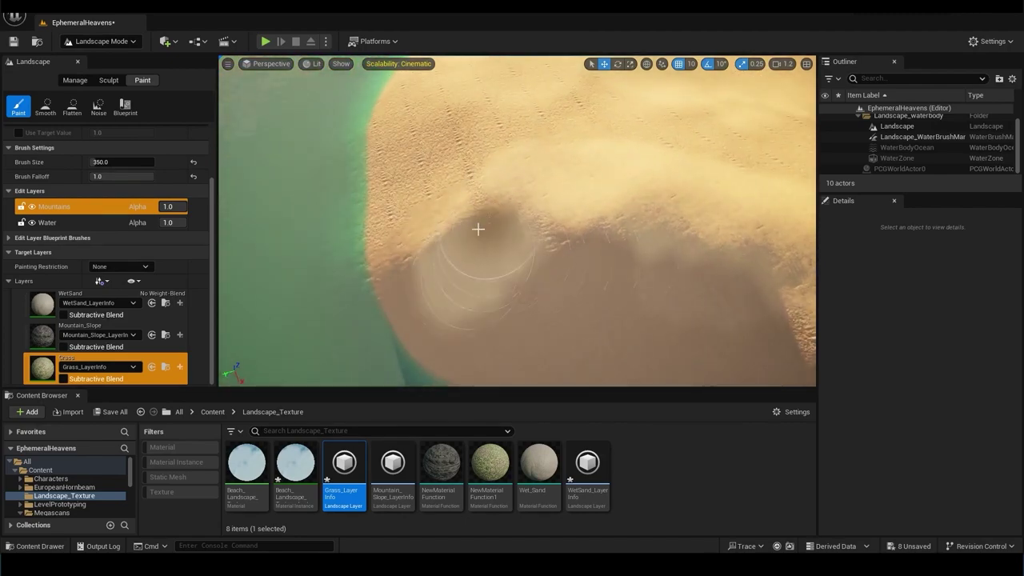
right_click_drag(477, 229, 437, 227)
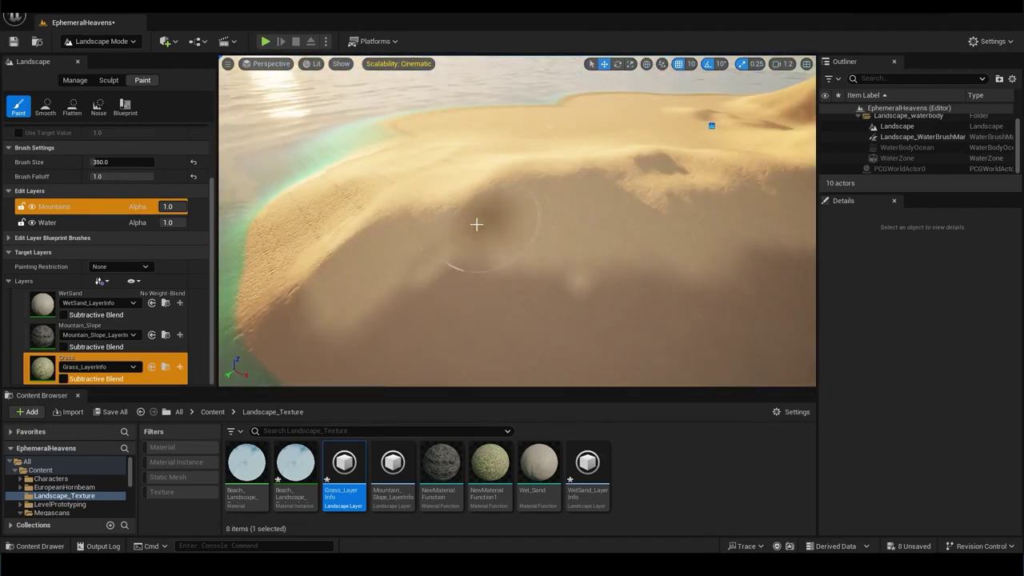
right_click_drag(736, 123, 432, 251)
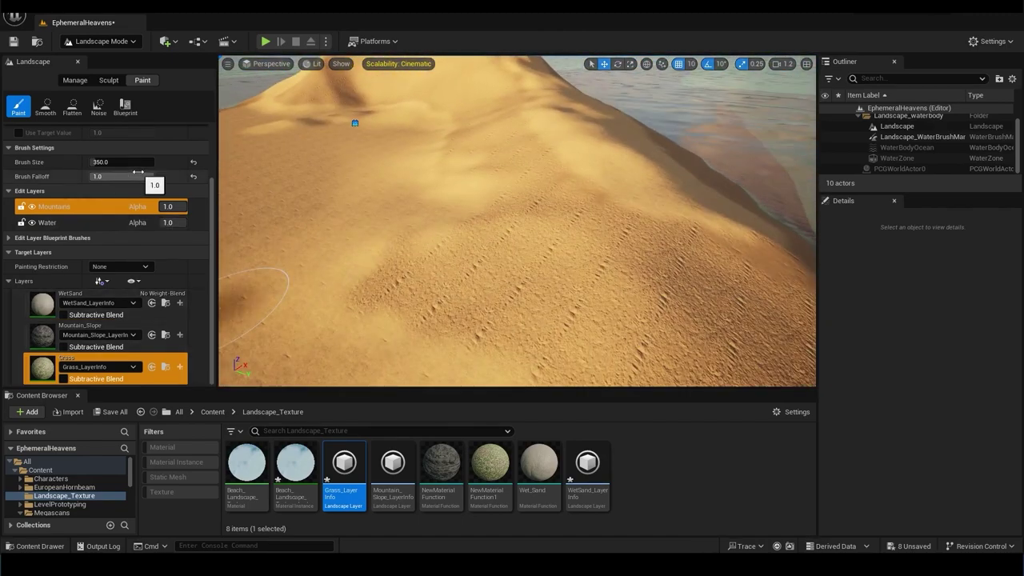
left_click(98, 107)
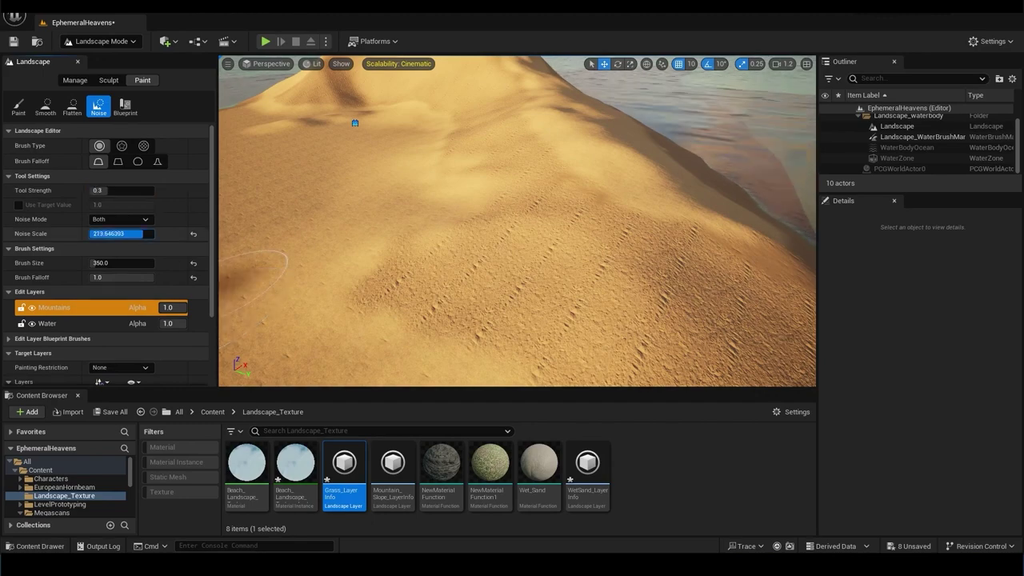
Step: Set the noise brush size to 550
type("550")
key("Return")
right_click_drag(517, 221, 517, 221)
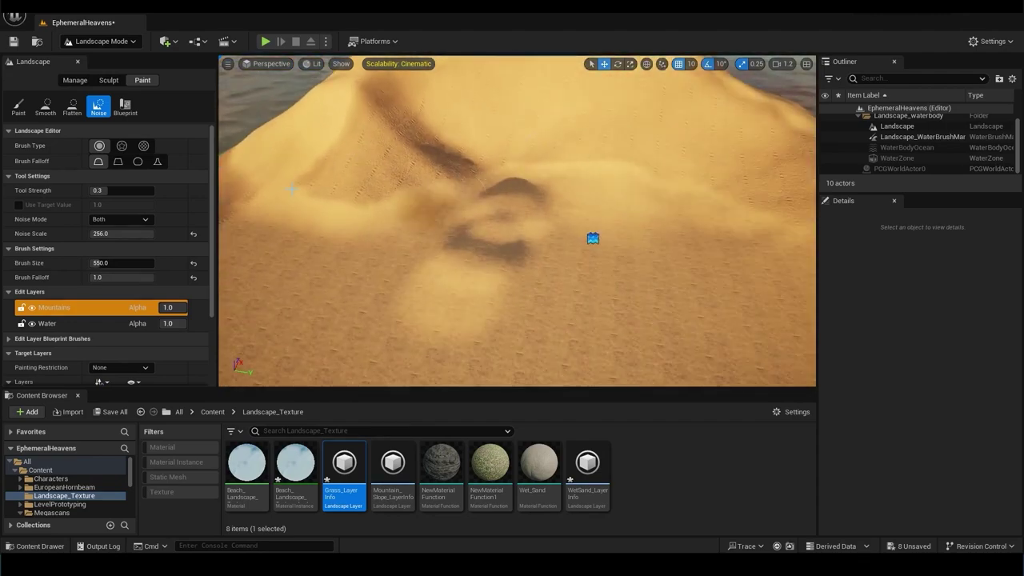
Step: Look over the dune against sky and sea, and select the Mountain_Slope layer
right_click_drag(541, 215, 541, 215)
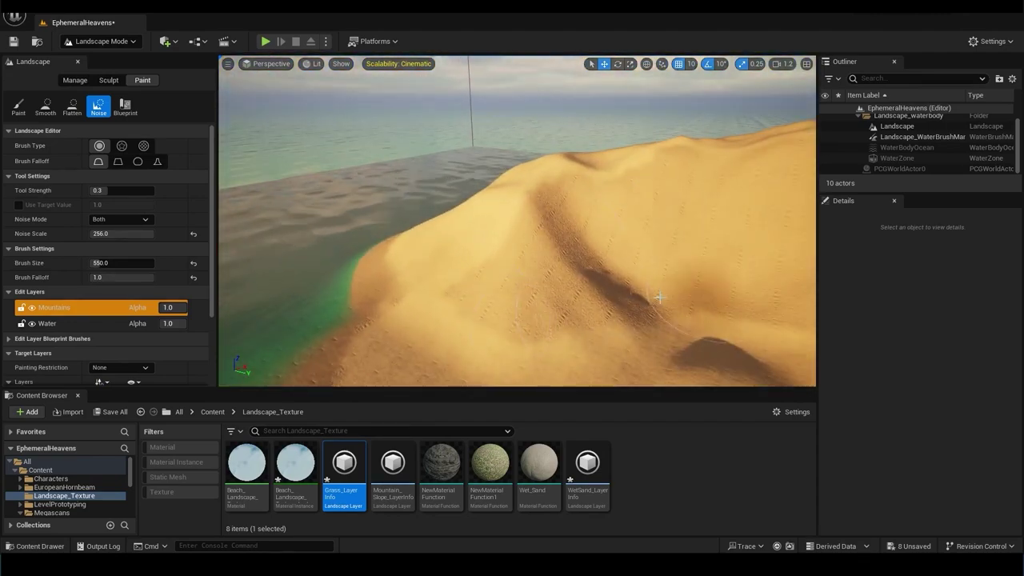
right_click_drag(783, 308, 783, 308)
right_click_drag(390, 344, 389, 345)
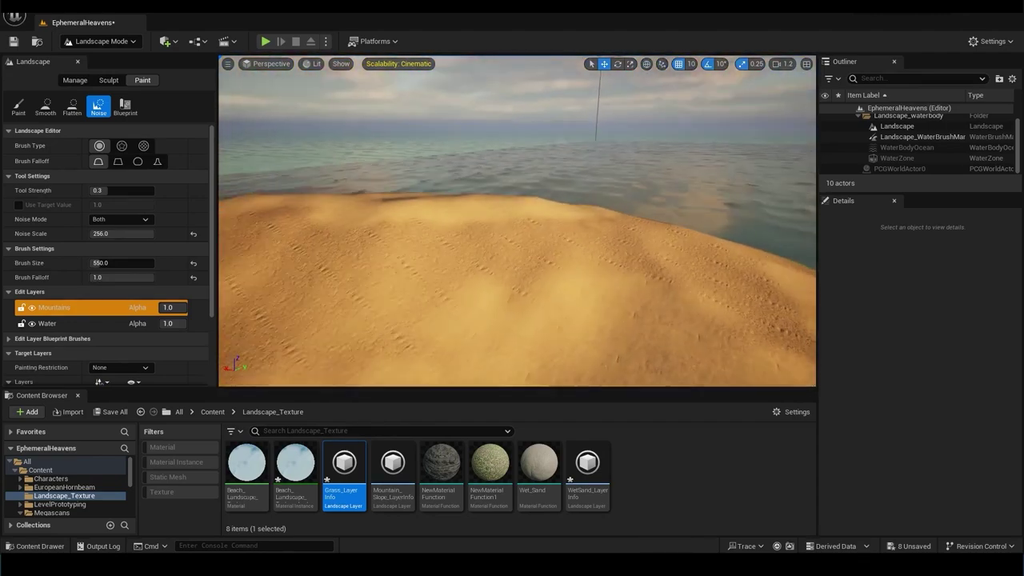
right_click_drag(423, 247, 423, 247)
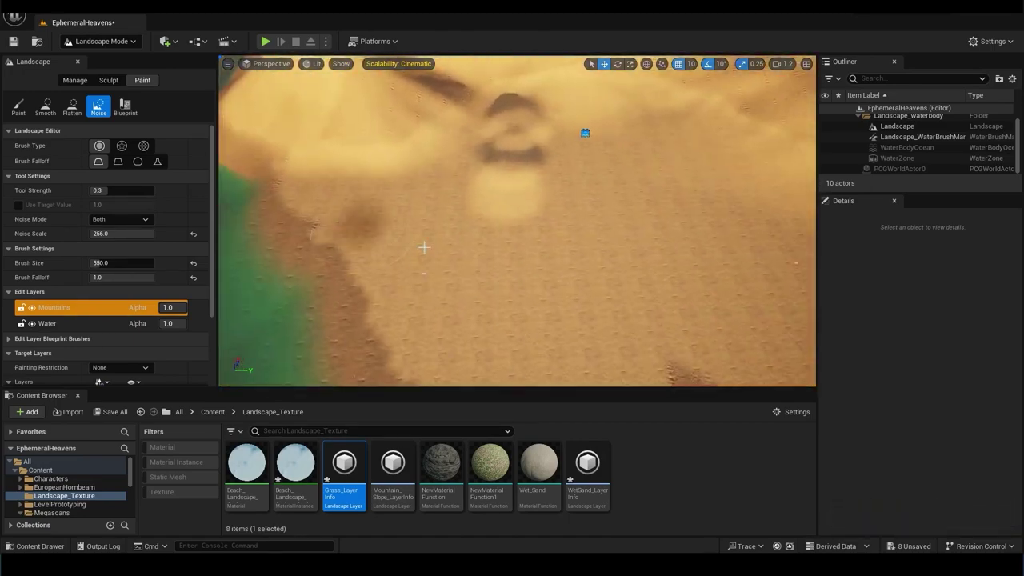
scroll(104, 304, "down", 3)
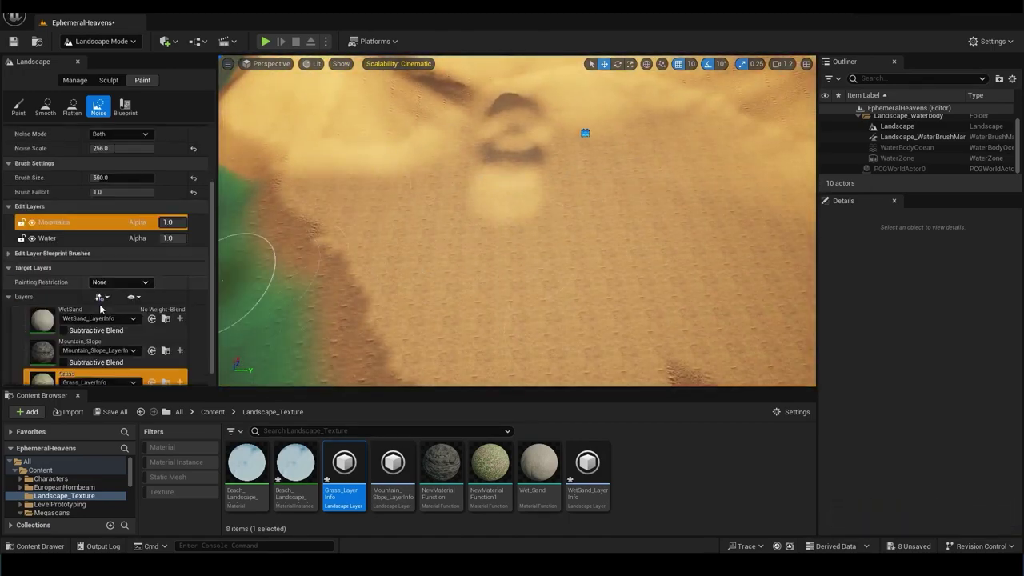
left_click(88, 336)
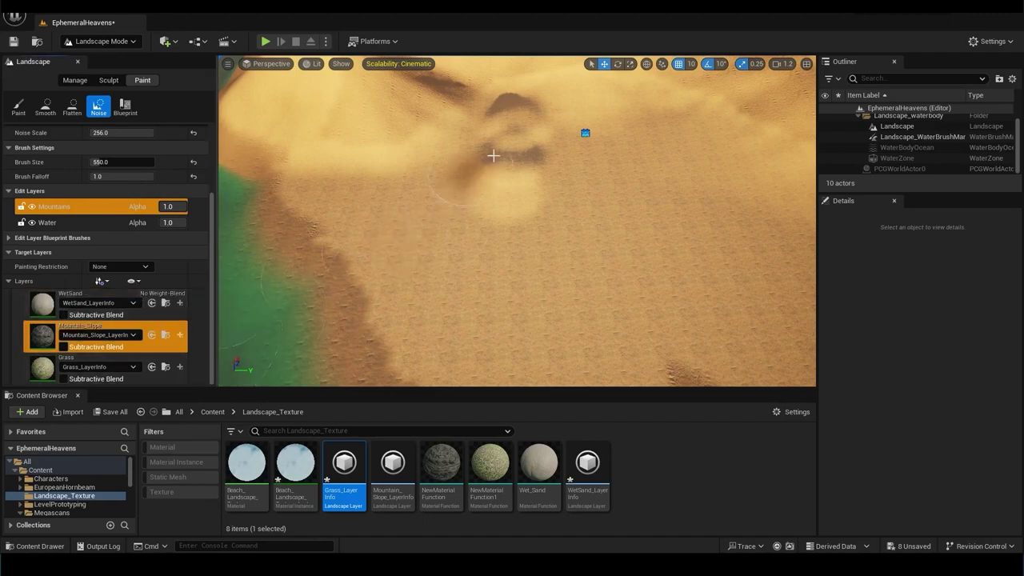
right_click_drag(619, 262, 498, 270)
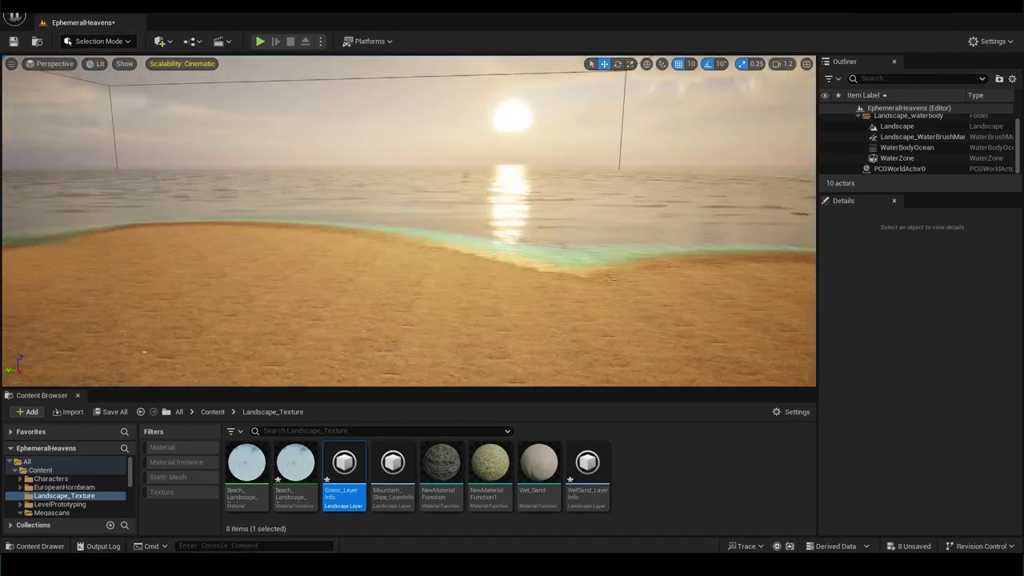
Step: Play the level, run the character up the dune, then free the mouse with Shift+F1
left_click(264, 41)
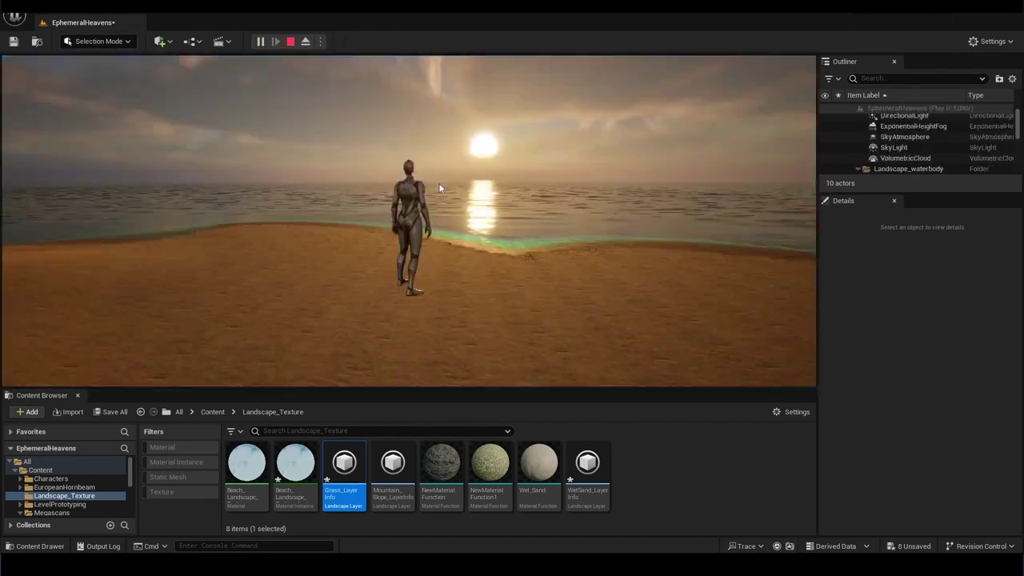
key("w")
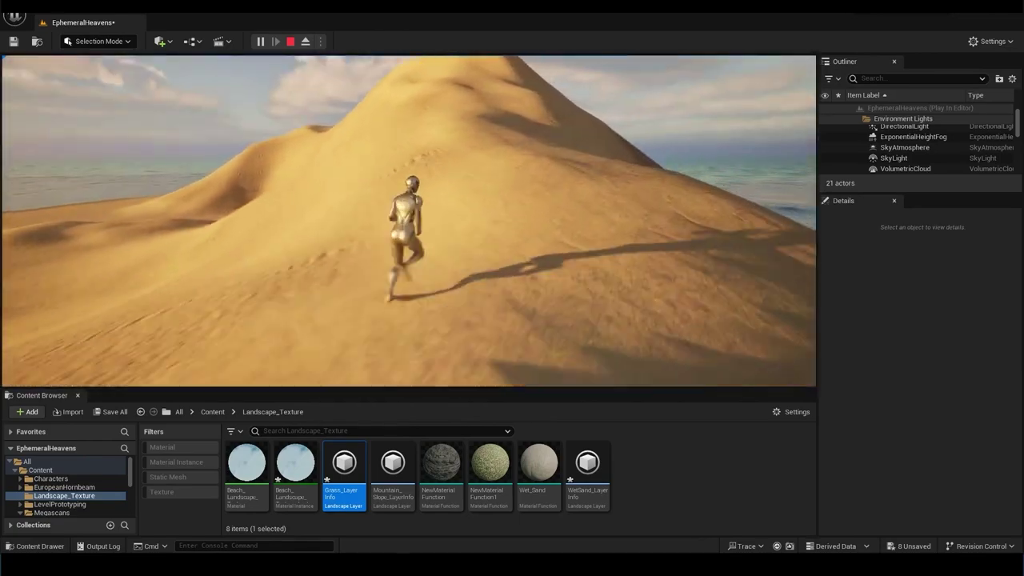
key("w")
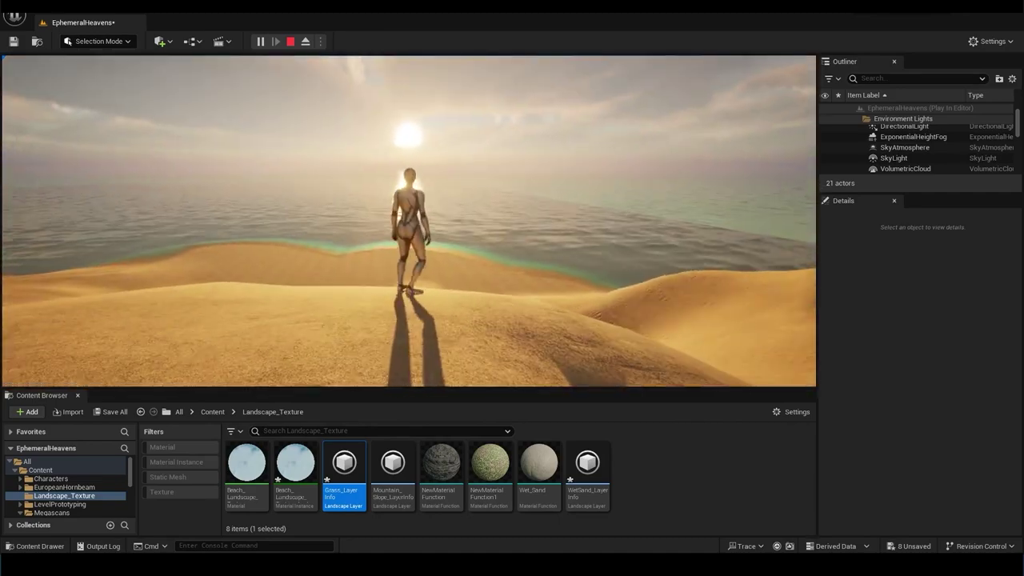
key("shift+F1")
Step: Stop the play session, save the level, and browse to the Megascans folder
left_click(291, 40)
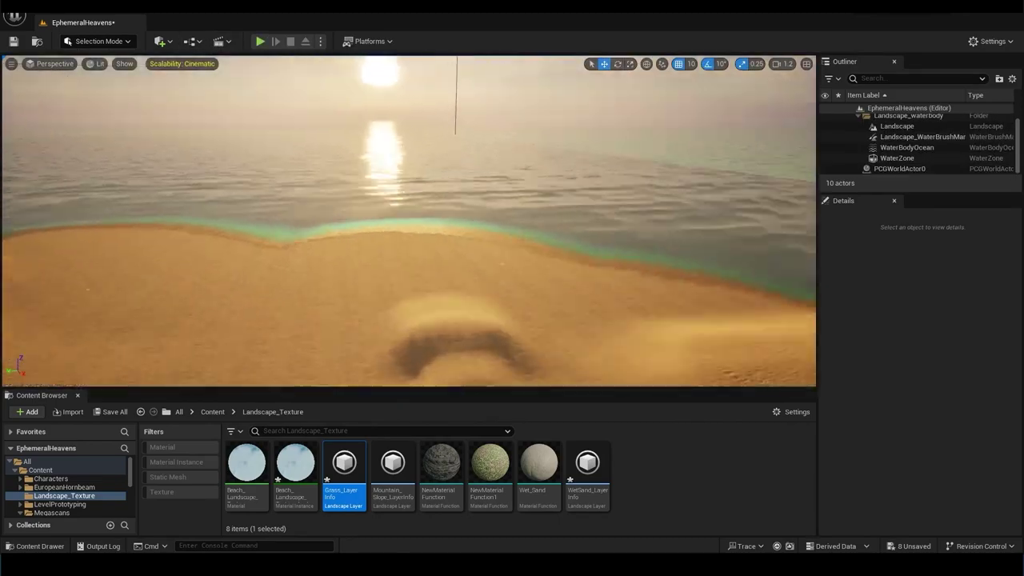
key("ctrl+s")
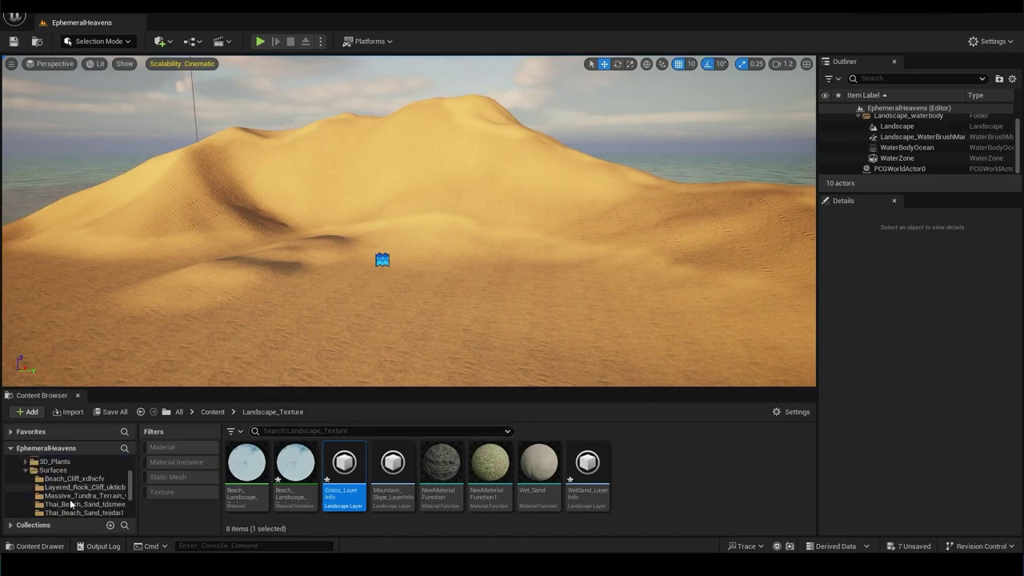
left_click(26, 470)
left_click(60, 479)
right_click_drag(400, 240, 356, 224)
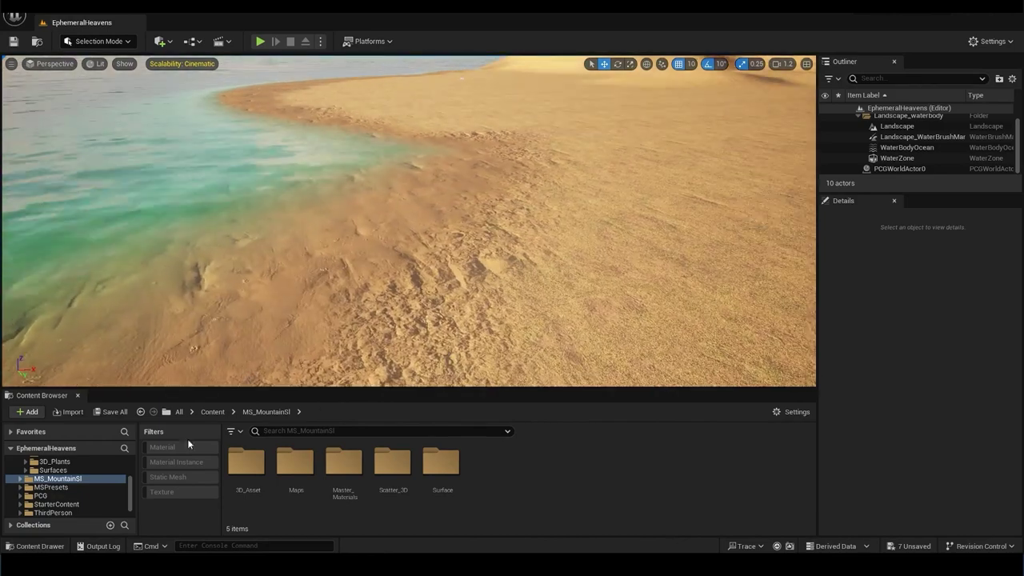
left_click(171, 493)
left_click(80, 487)
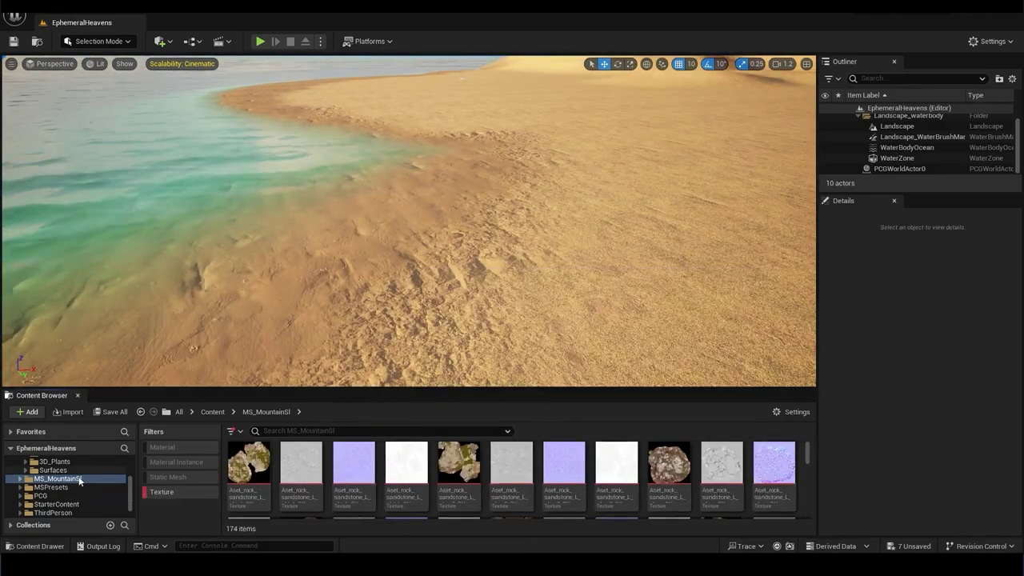
scroll(72, 480, "up", 3)
left_click(78, 479)
left_click(51, 496)
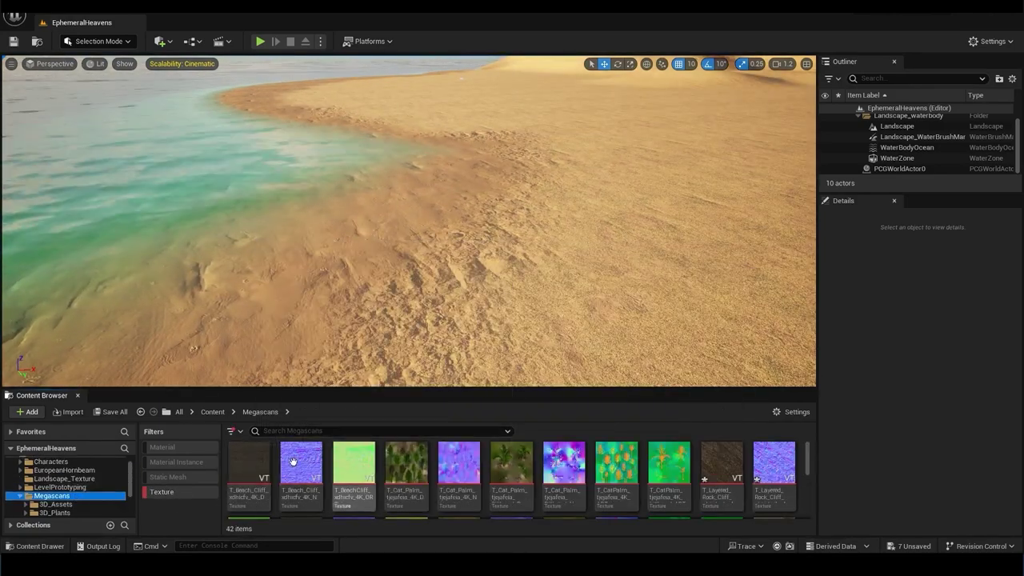
Step: Lower the Adjustments brightness of the beach cliff colour texture
double_click(249, 464)
scroll(726, 307, "down", 5)
left_click(726, 307)
left_click_drag(420, 54, 414, 230)
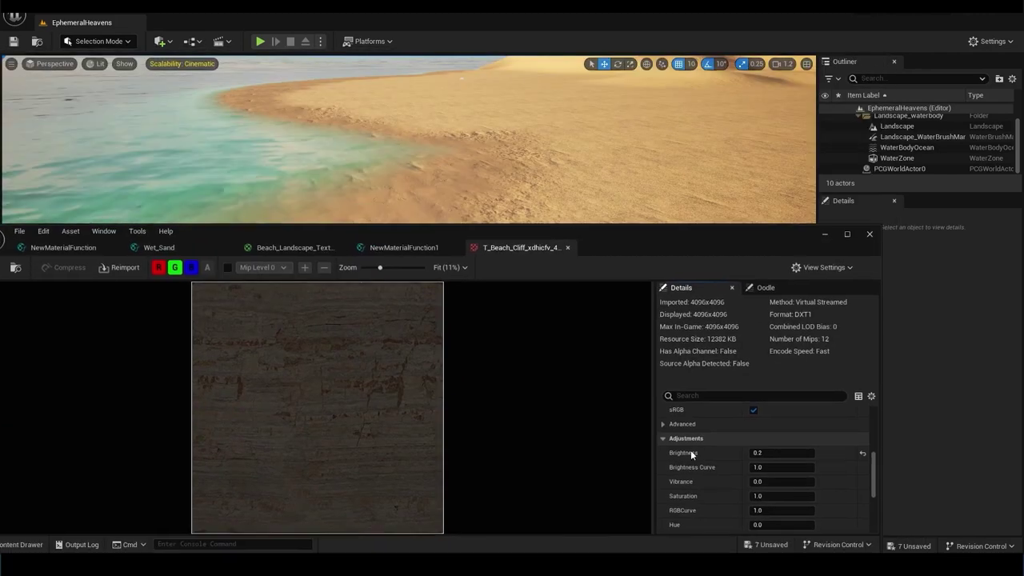
left_click_drag(788, 453, 768, 453)
Step: Lower the brightness of the wild grass colour texture and review the dune
key("ctrl+space")
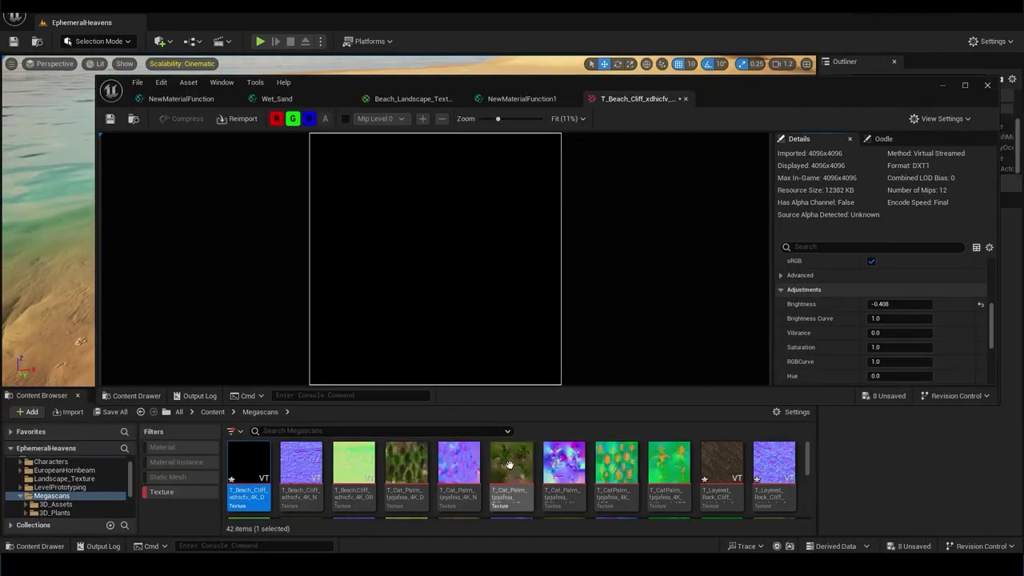
scroll(664, 480, "down", 3)
double_click(557, 469)
scroll(733, 440, "down", 3)
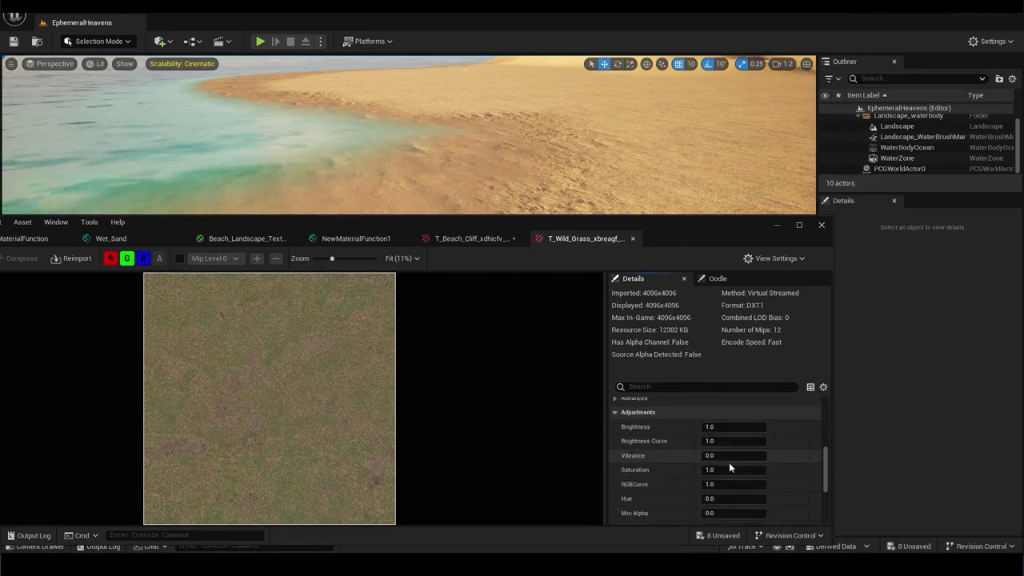
left_click_drag(728, 426, 735, 426)
left_click(720, 426)
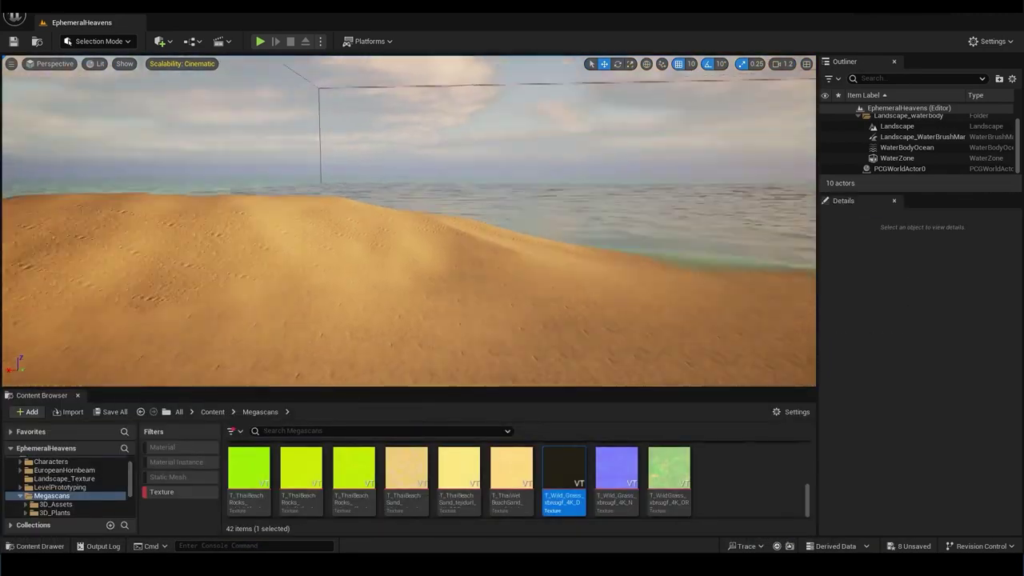
right_click_drag(416, 222, 416, 223)
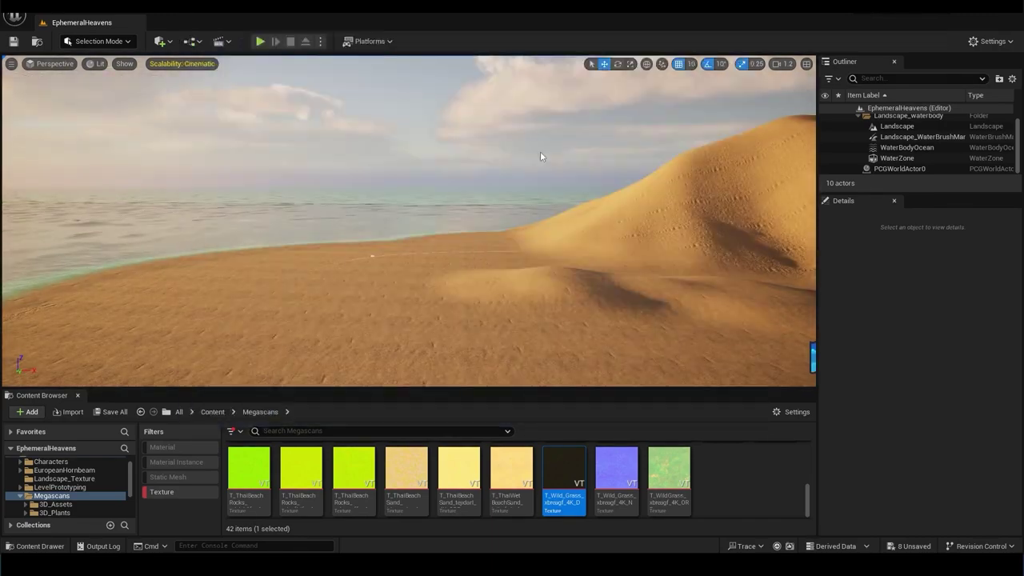
right_click_drag(540, 151, 540, 151)
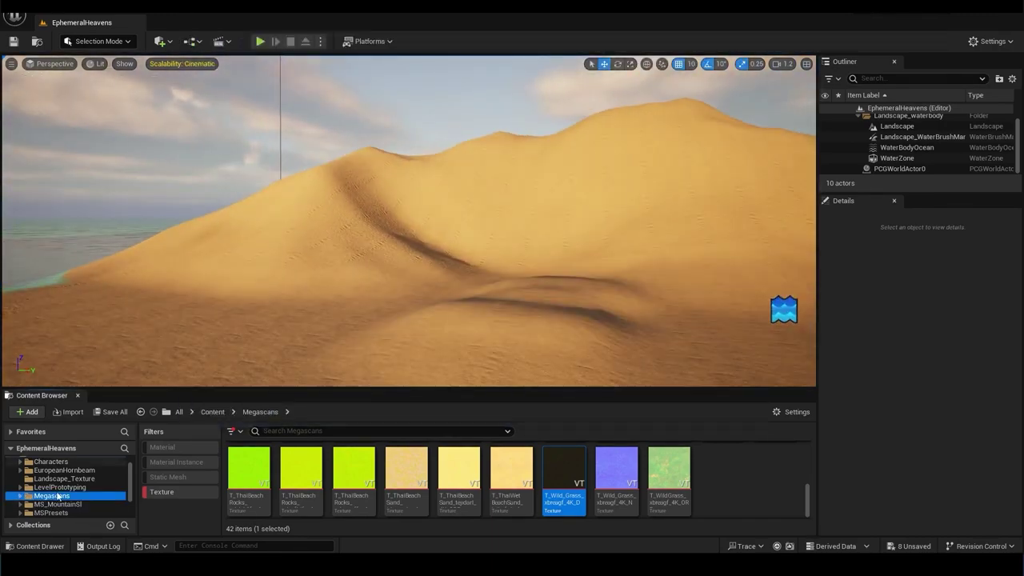
scroll(58, 497, "down", 2)
Step: Open the Ground_Island PCG graph and delete all of its old nodes
left_click(36, 487)
double_click(244, 468)
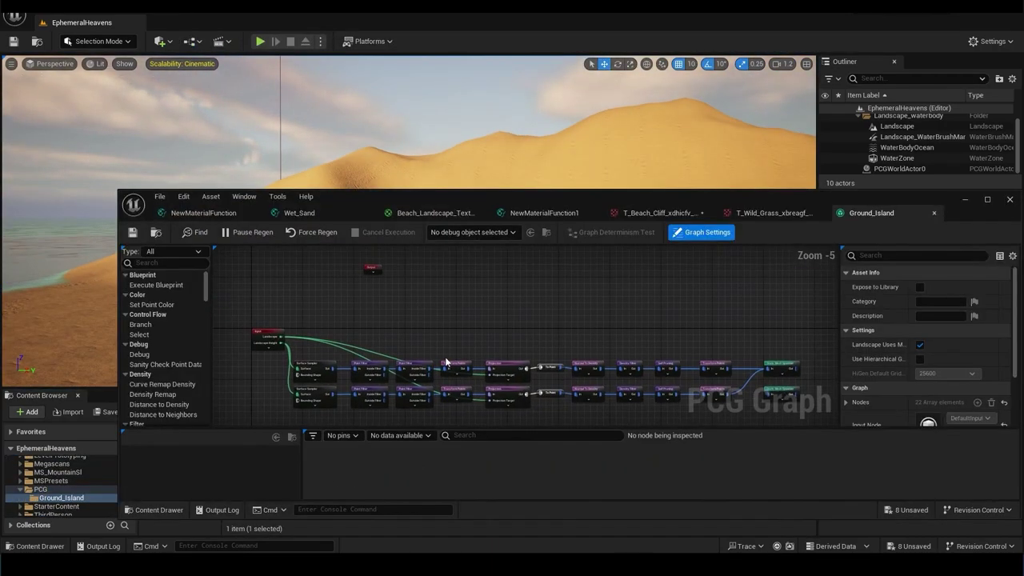
scroll(446, 362, "up", 2)
scroll(537, 342, "down", 3)
key("ctrl+a")
key("Delete")
Step: Feed the Landscape output into a new Surface Sampler and place the graph in the level as a volume
scroll(367, 366, "up", 1)
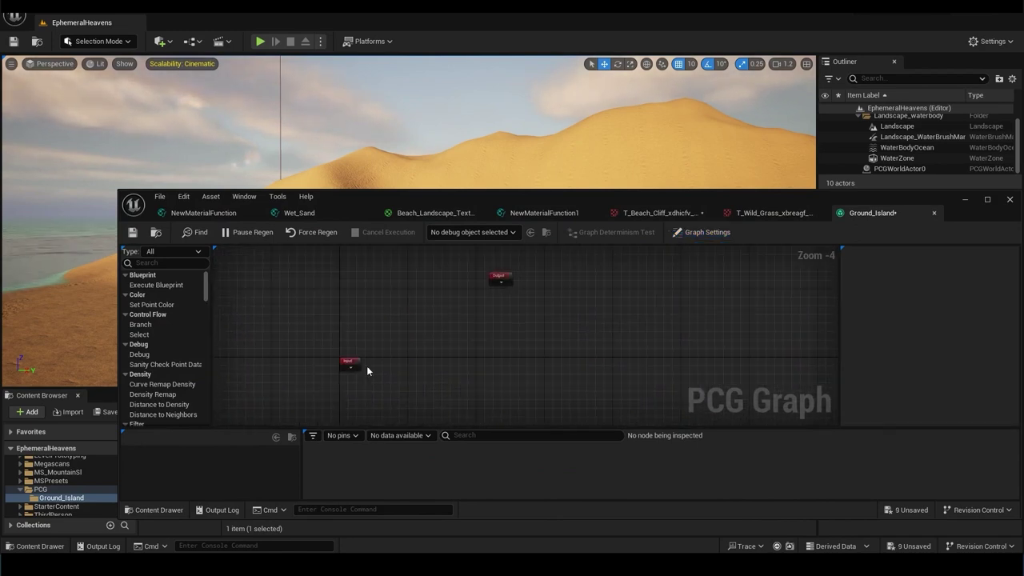
right_click_drag(439, 360, 397, 297)
left_click_drag(406, 326, 492, 343)
type("sur")
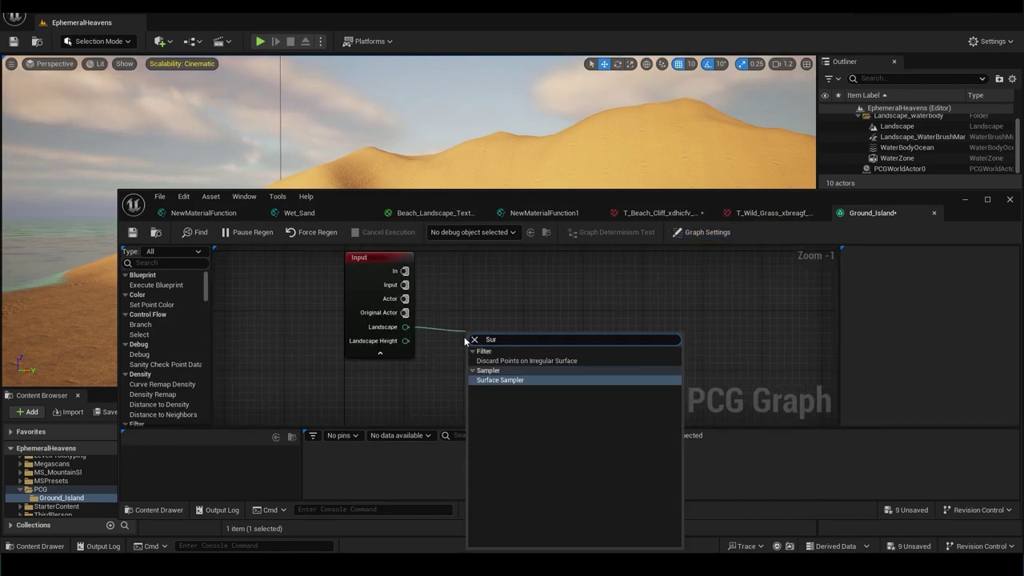
key("Return")
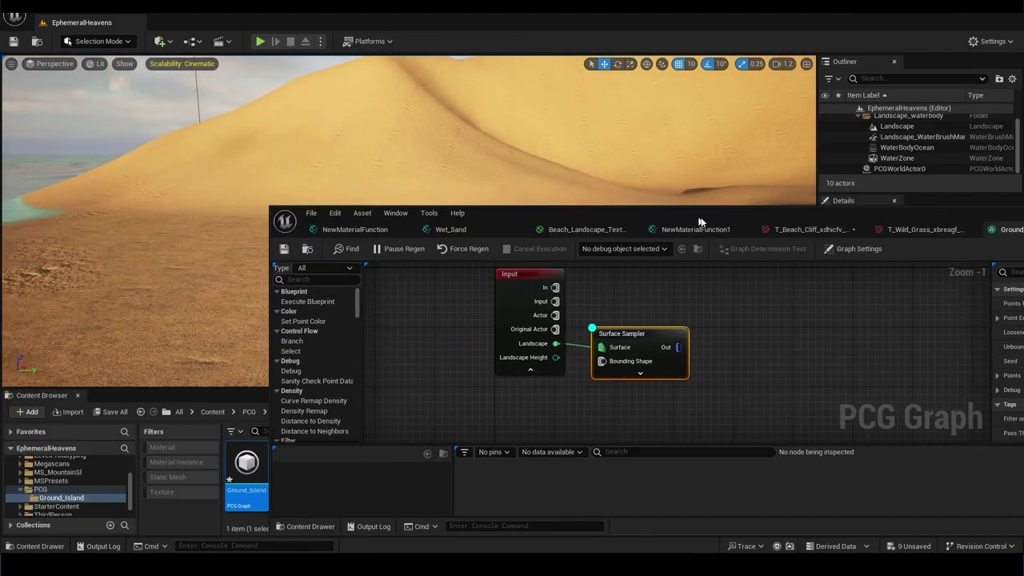
left_click_drag(240, 472, 480, 194)
scroll(394, 256, "down", 10)
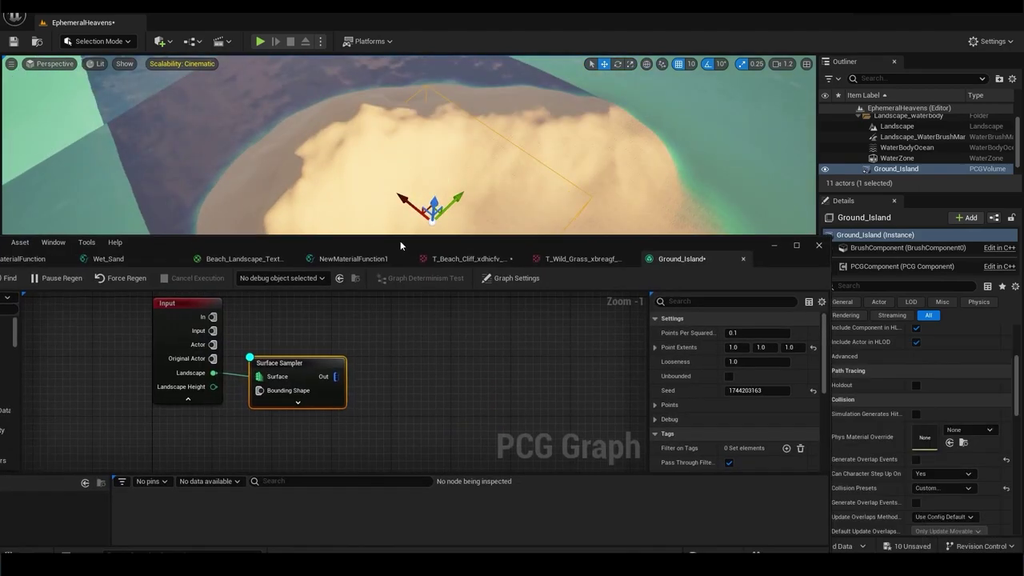
Step: Scale the volume to 50×50×20, sample 30 points per square metre, and append Transform Points
left_click(924, 375)
type("50")
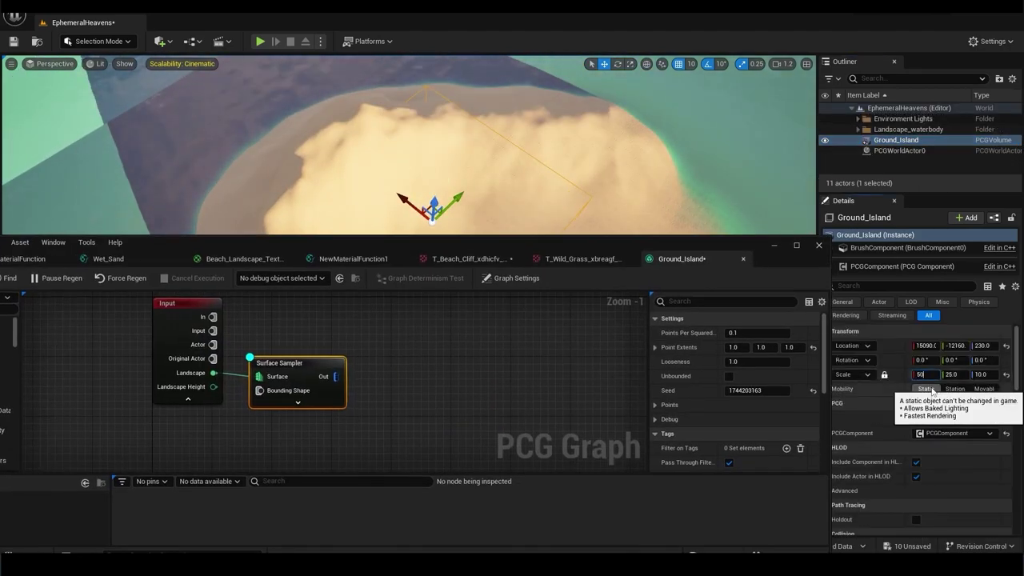
key("Return")
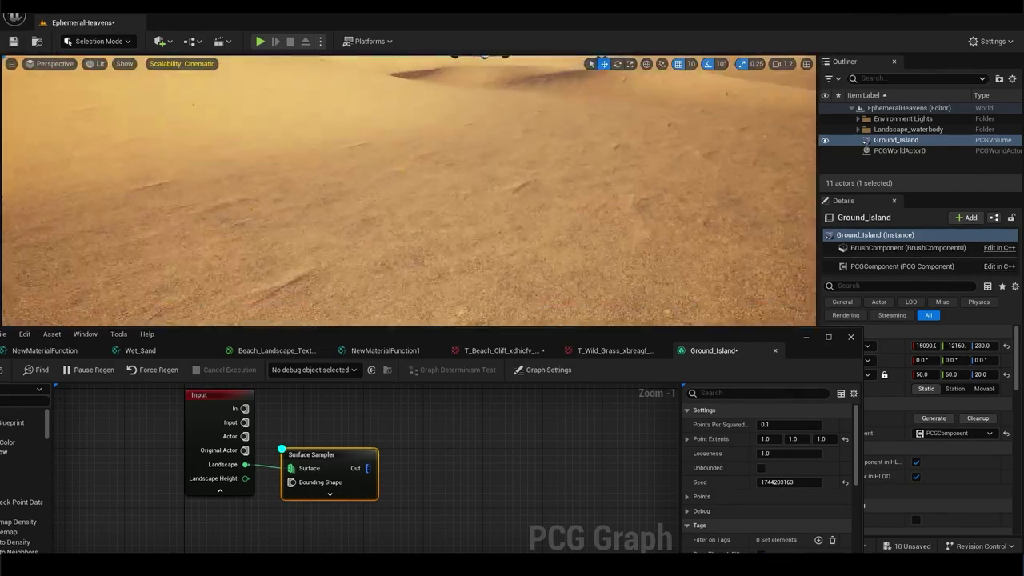
left_click(444, 317)
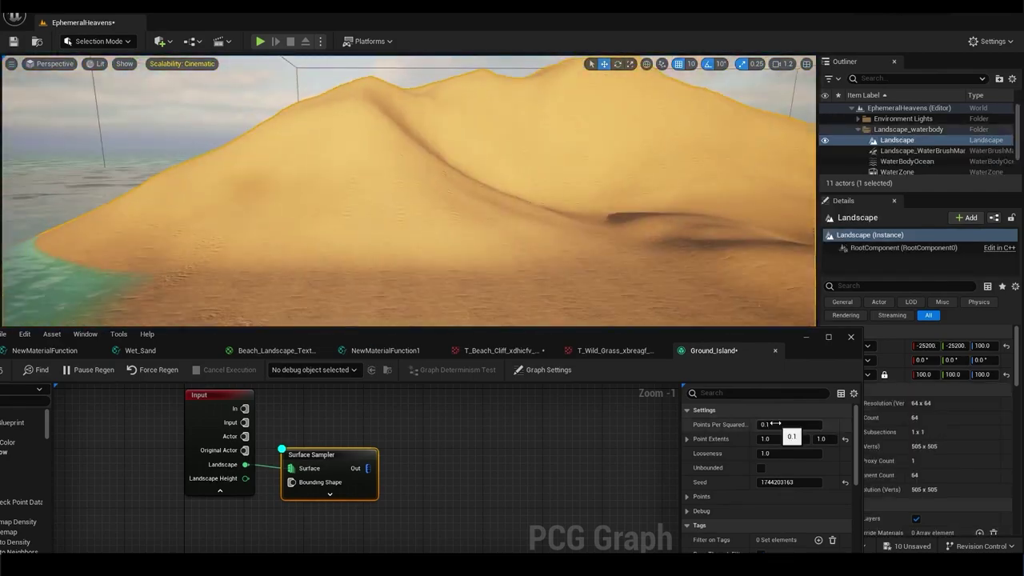
key("Return")
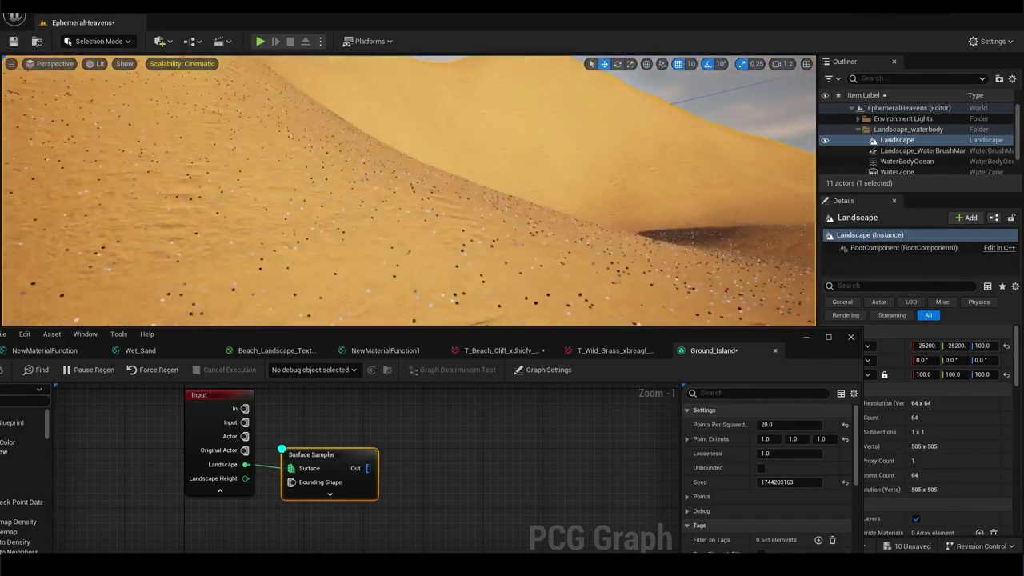
key("Return")
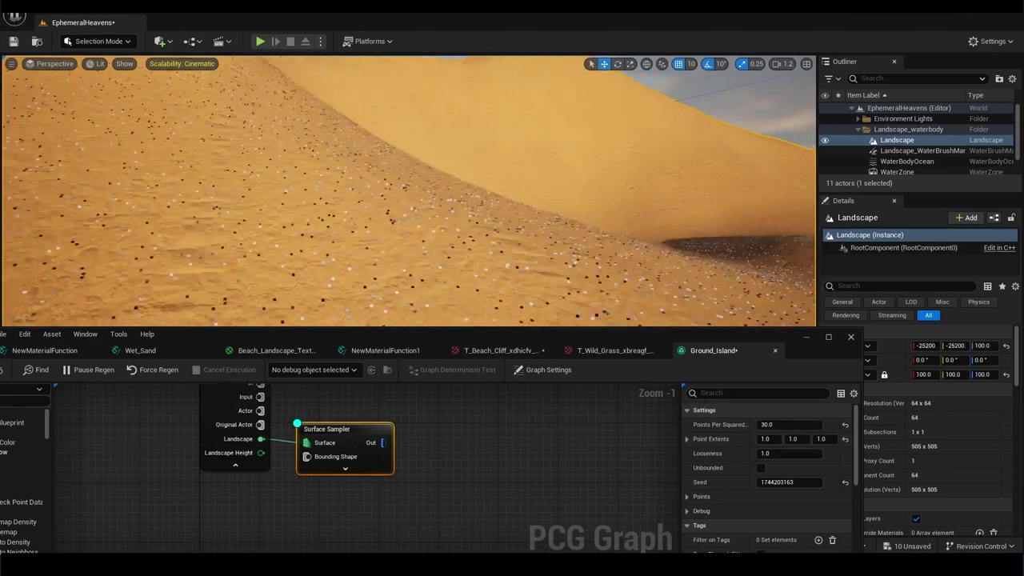
left_click_drag(419, 446, 436, 431)
left_click(464, 411)
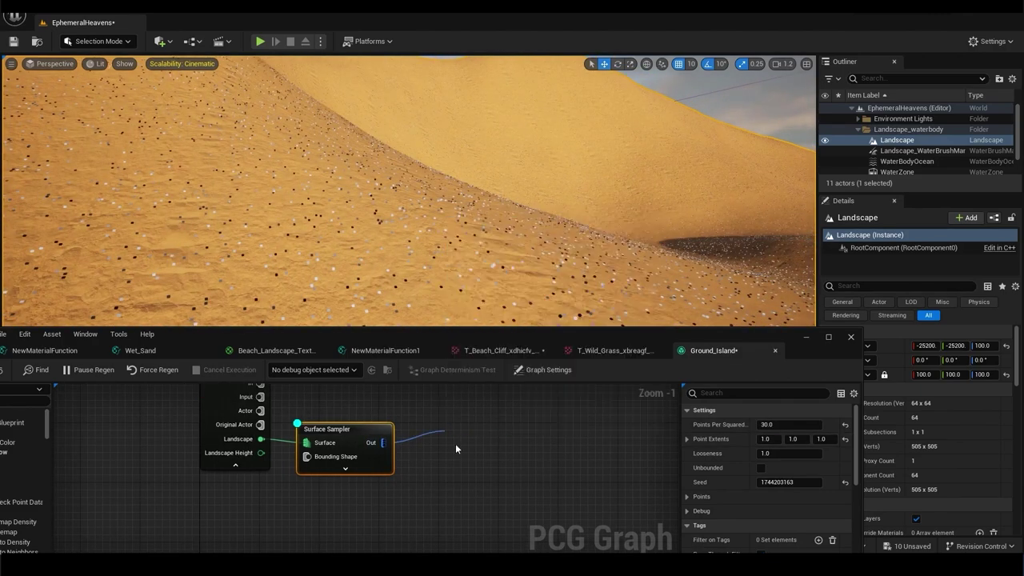
Step: Set Transform Points rotation max Z to 360 and minimum scale to 0.7
type("360")
left_click_drag(684, 337, 608, 288)
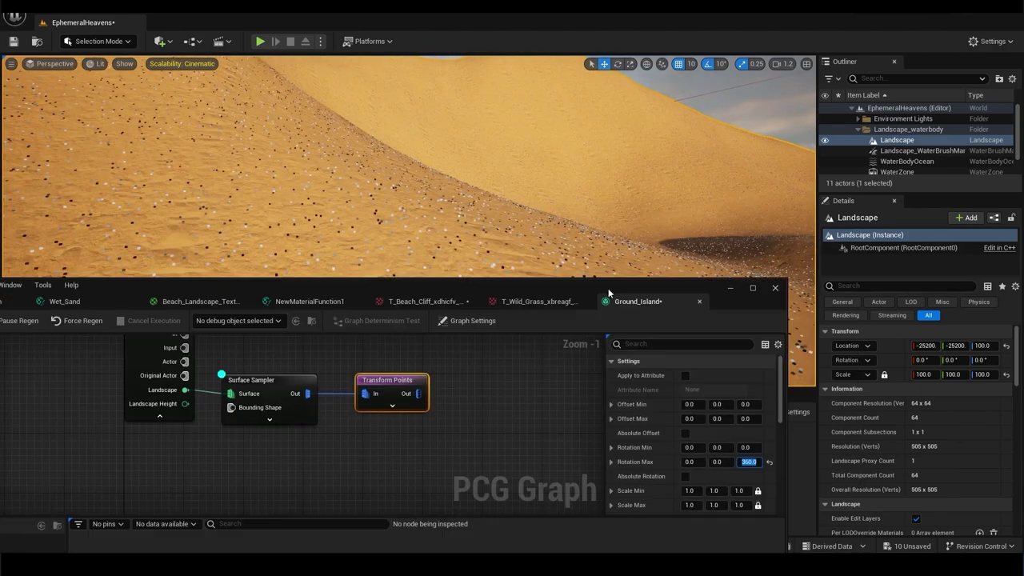
scroll(627, 466, "down", 3)
left_click_drag(742, 427, 656, 438)
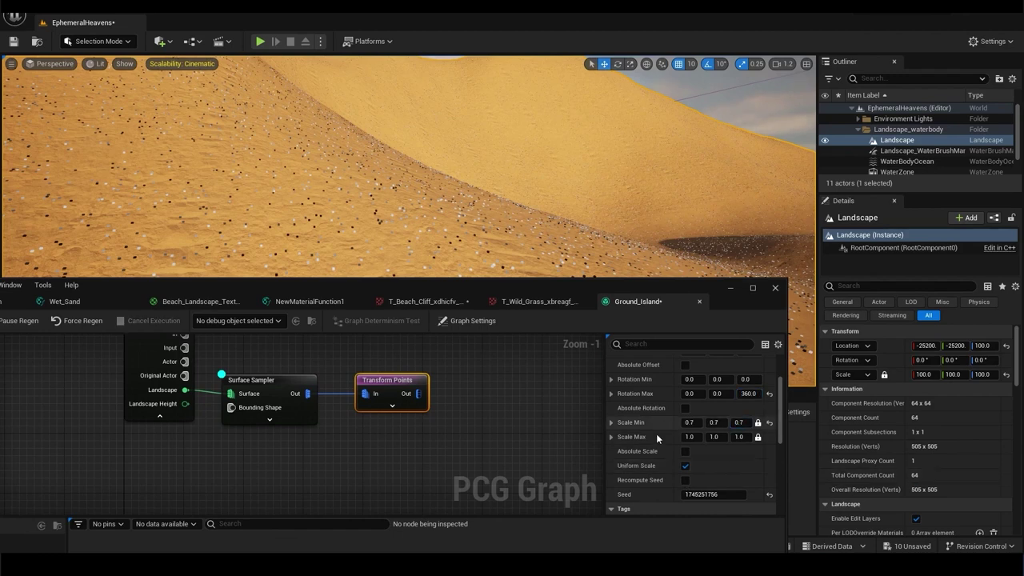
scroll(644, 411, "up", 2)
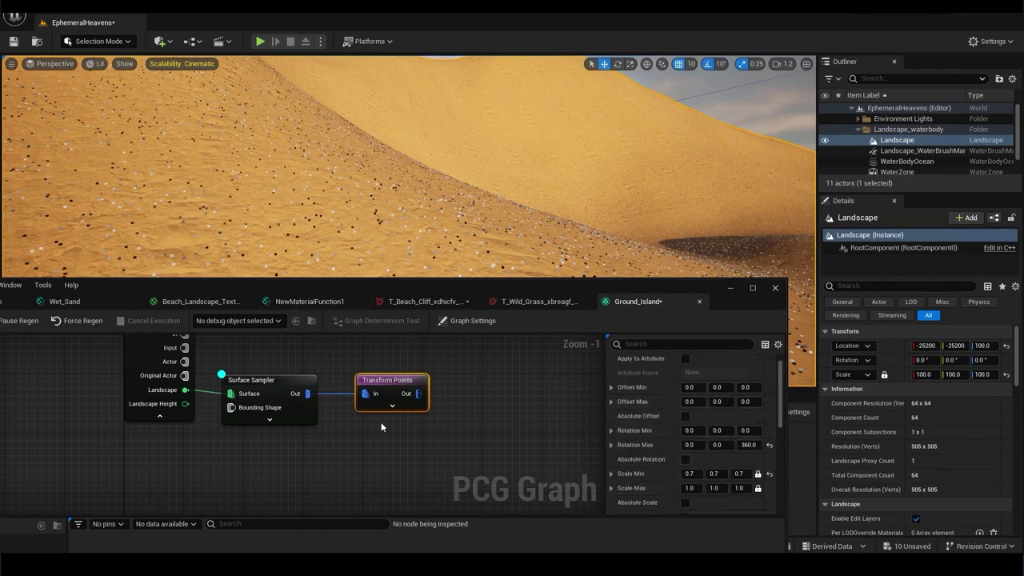
Step: Chain Attribute Noise, Density Filter and Static Mesh Spawner nodes after Transform Points
left_click_drag(418, 394, 461, 394)
type("A")
type(" no")
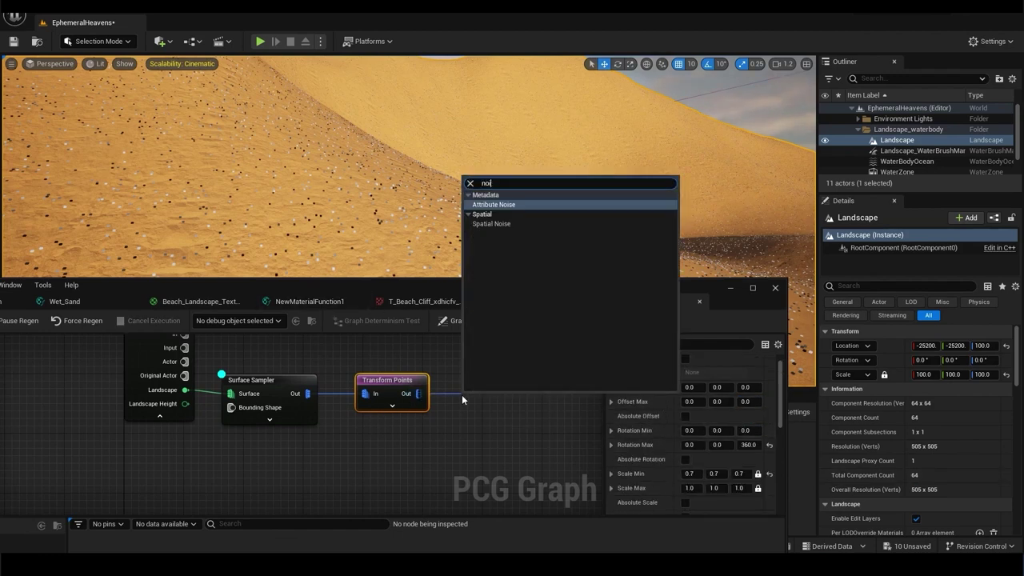
key("Return")
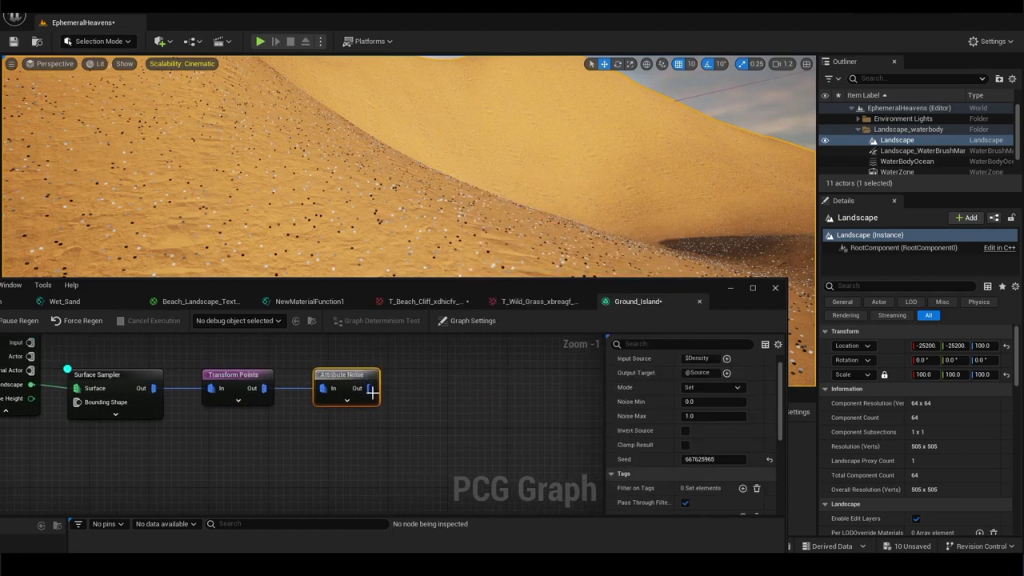
left_click_drag(521, 394, 457, 360)
type("den")
left_click(453, 251)
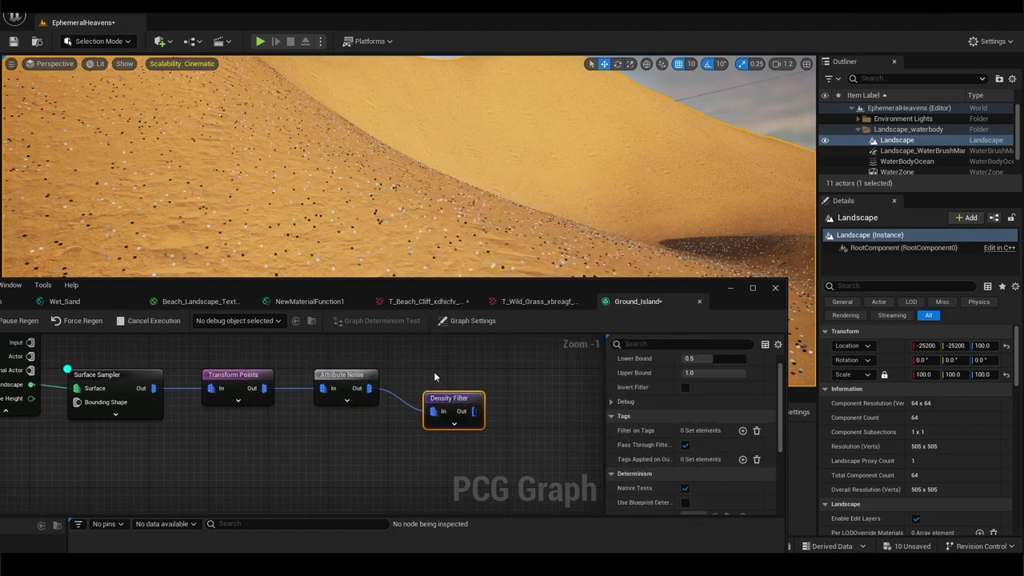
left_click_drag(468, 395, 524, 386)
type("mesh")
key("Return")
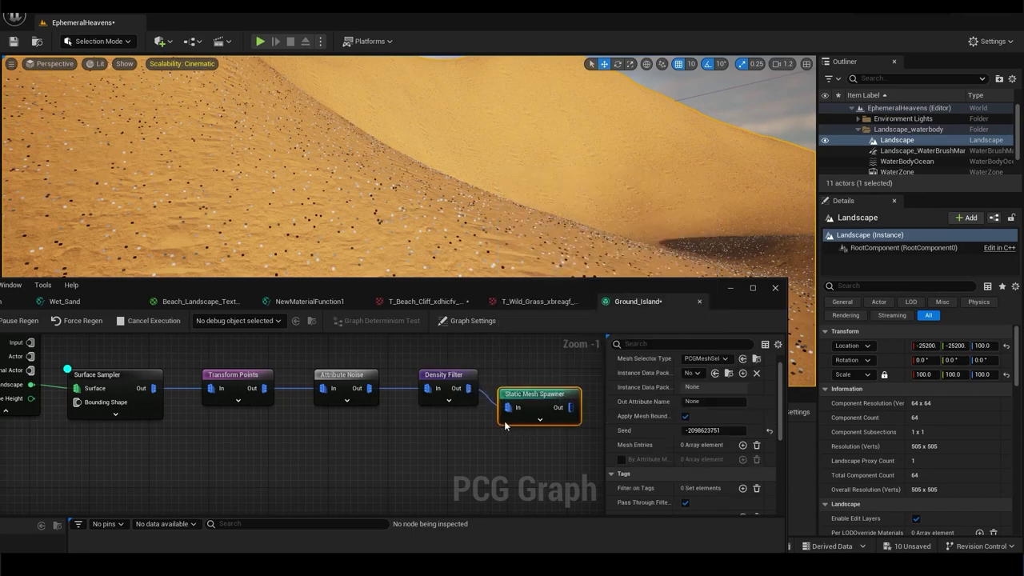
left_click(536, 301)
Step: Add a fifth mesh entry to the Static Mesh Spawner
left_click_drag(512, 288, 587, 163)
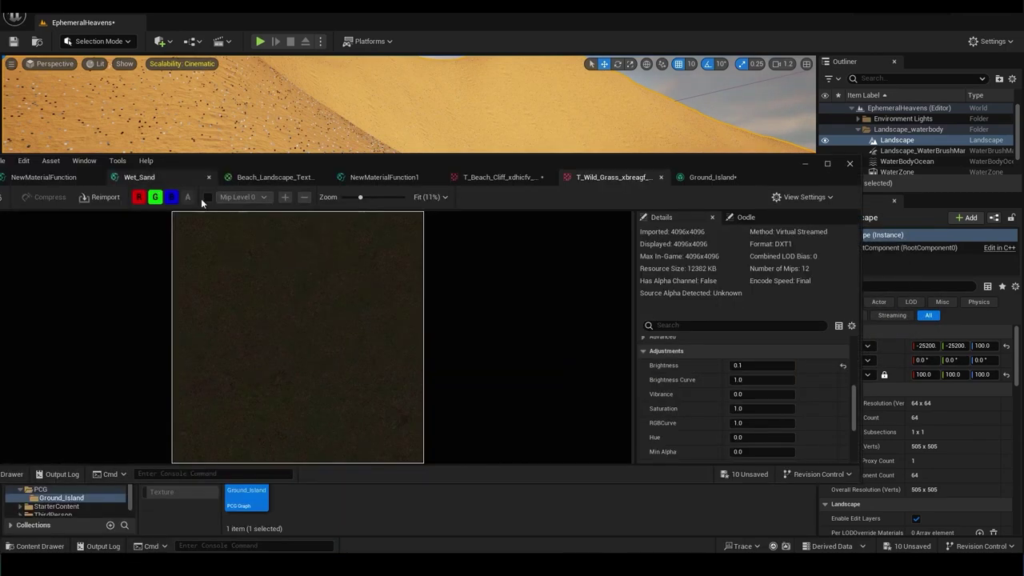
left_click(44, 177)
left_click(712, 177)
scroll(670, 296, "down", 2)
scroll(800, 320, "down", 3)
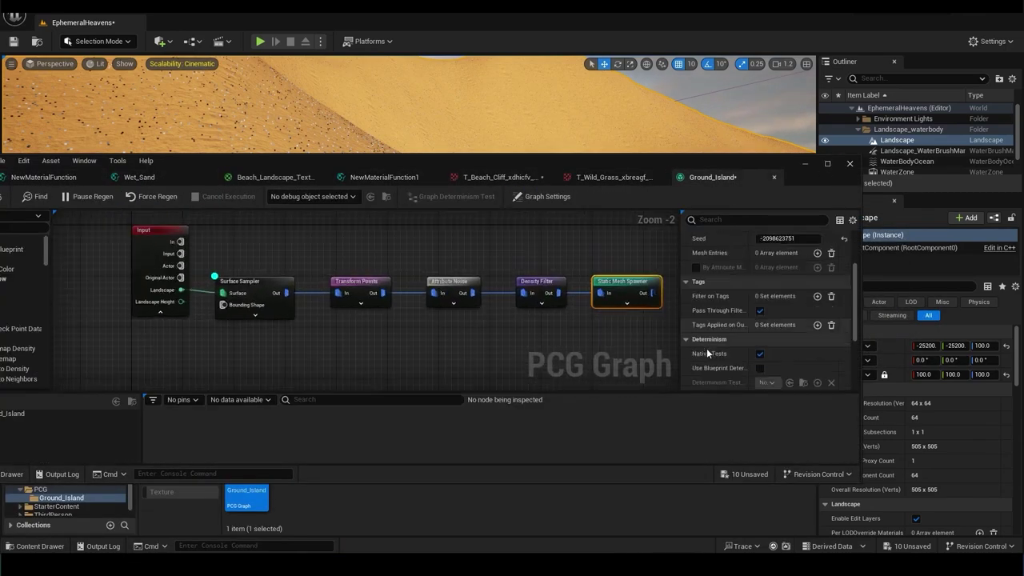
left_click(816, 287)
Step: Save all unsaved work with File > Save All
left_click_drag(299, 169, 379, 64)
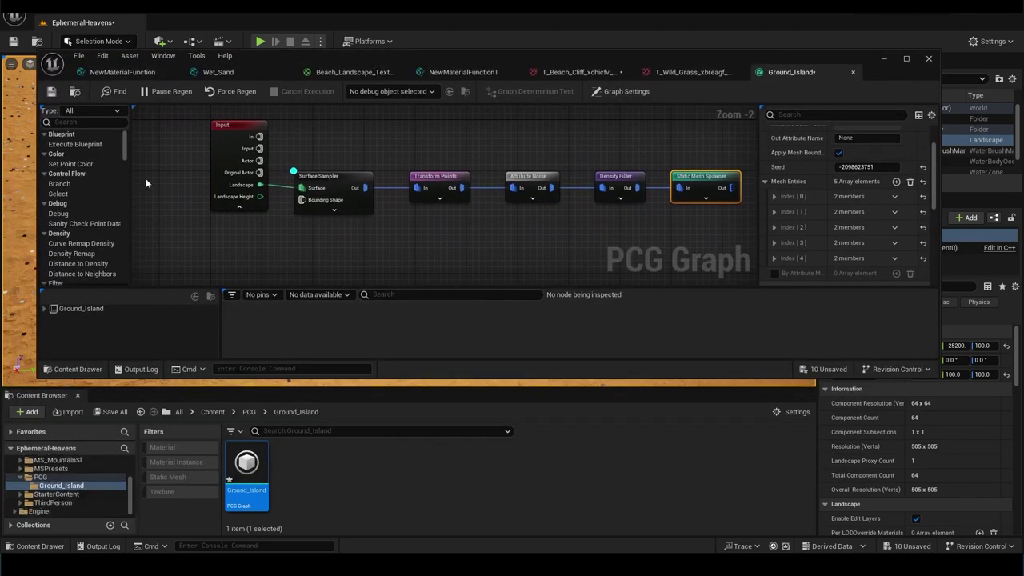
left_click(78, 55)
left_click(72, 137)
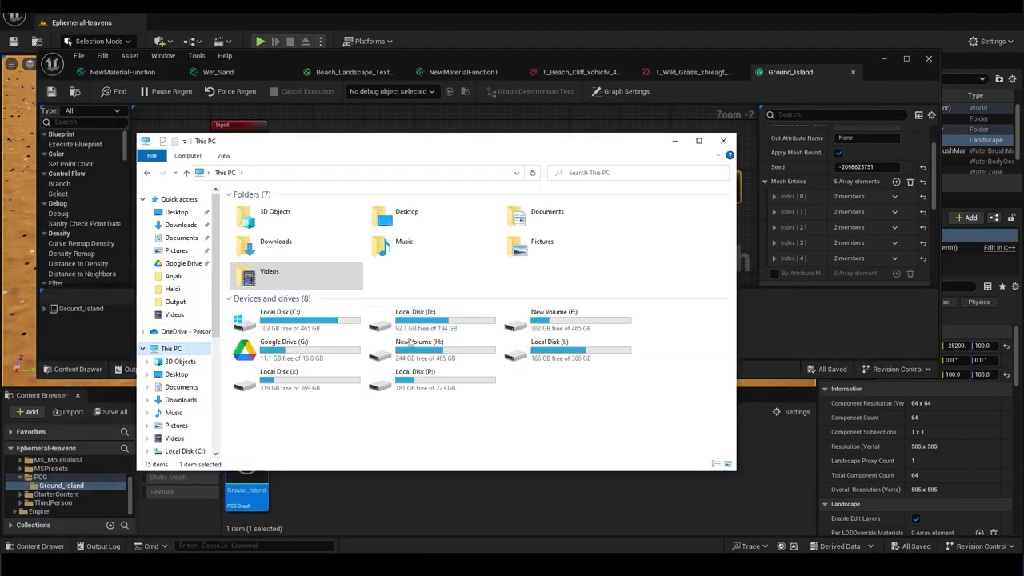
Step: Assign Megascans swamp grass meshes to the spawner's five mesh entries
left_click(60, 487)
left_click(51, 468)
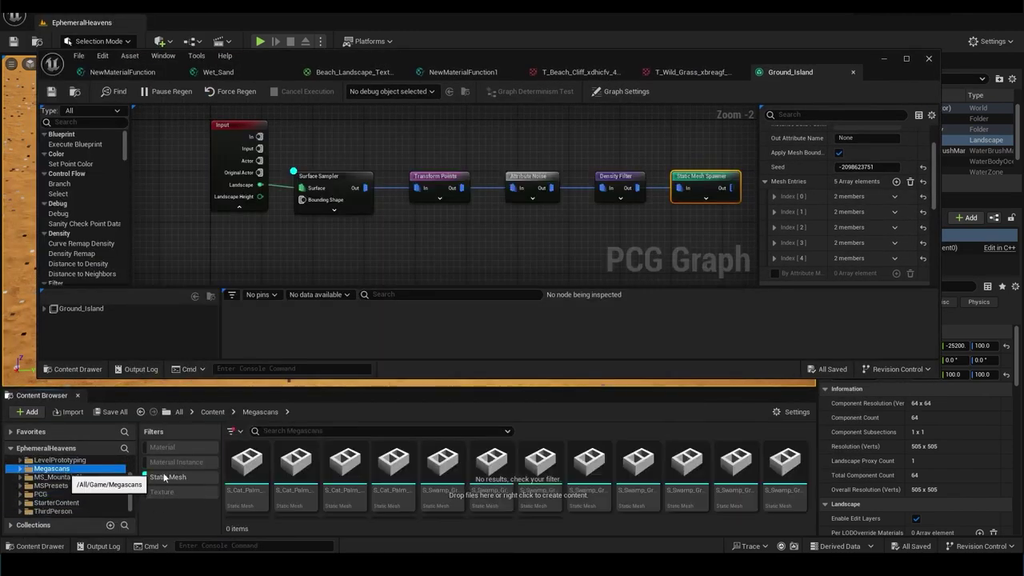
left_click(774, 196)
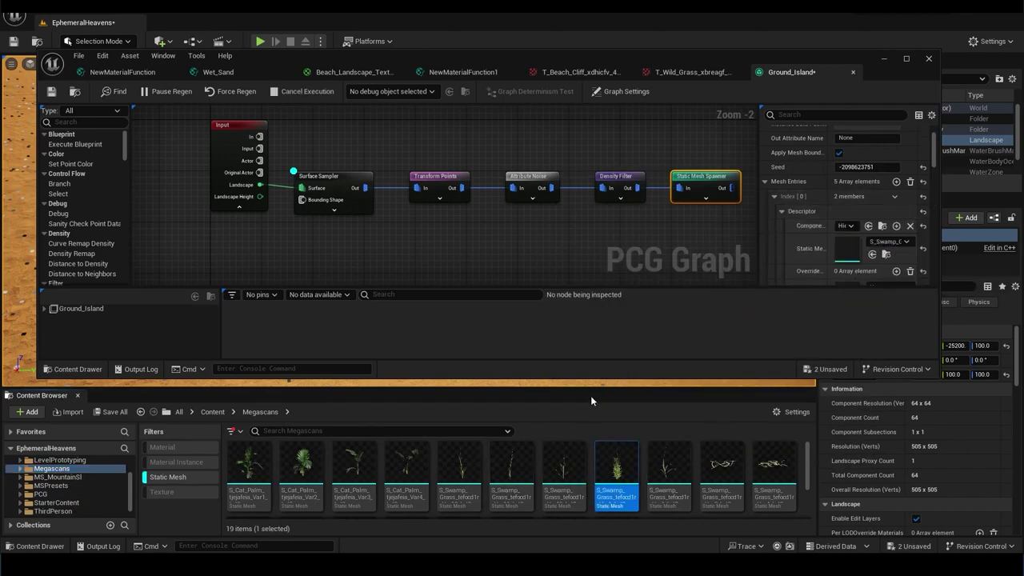
left_click(774, 240)
scroll(774, 243, "down", 1)
scroll(496, 472, "down", 2)
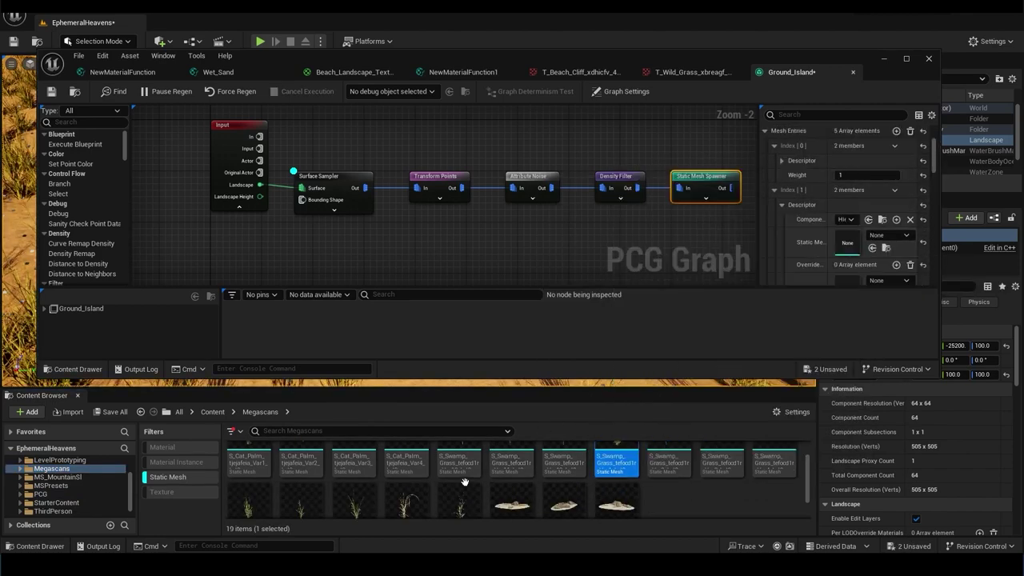
left_click(773, 146)
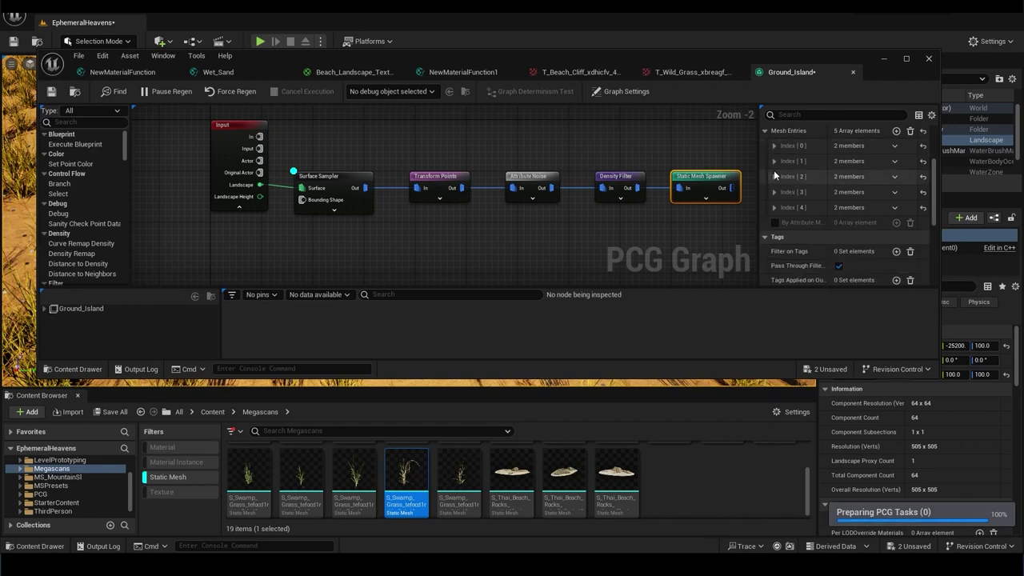
left_click(774, 161)
left_click(774, 176)
left_click(774, 176)
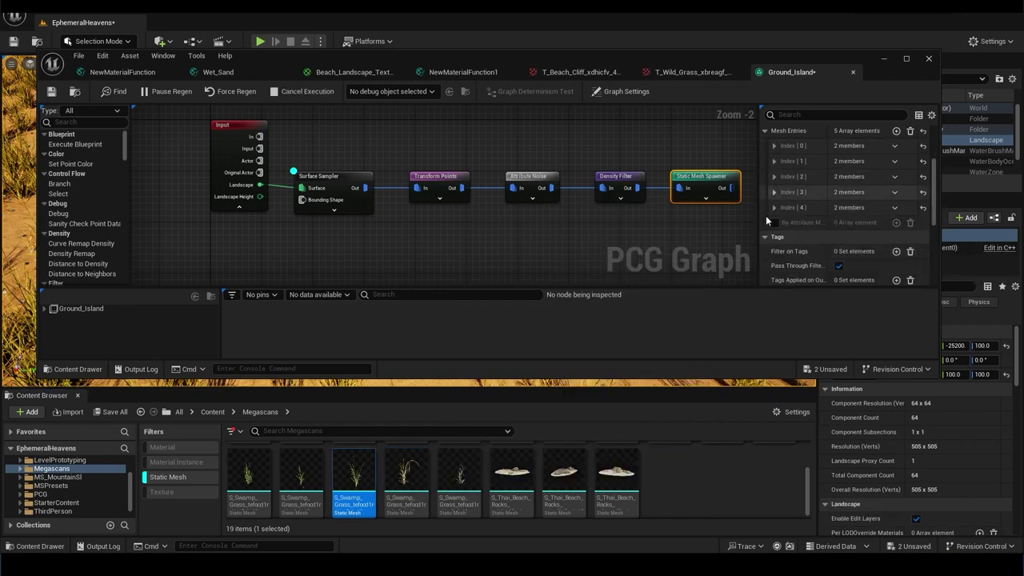
left_click(773, 192)
left_click(773, 208)
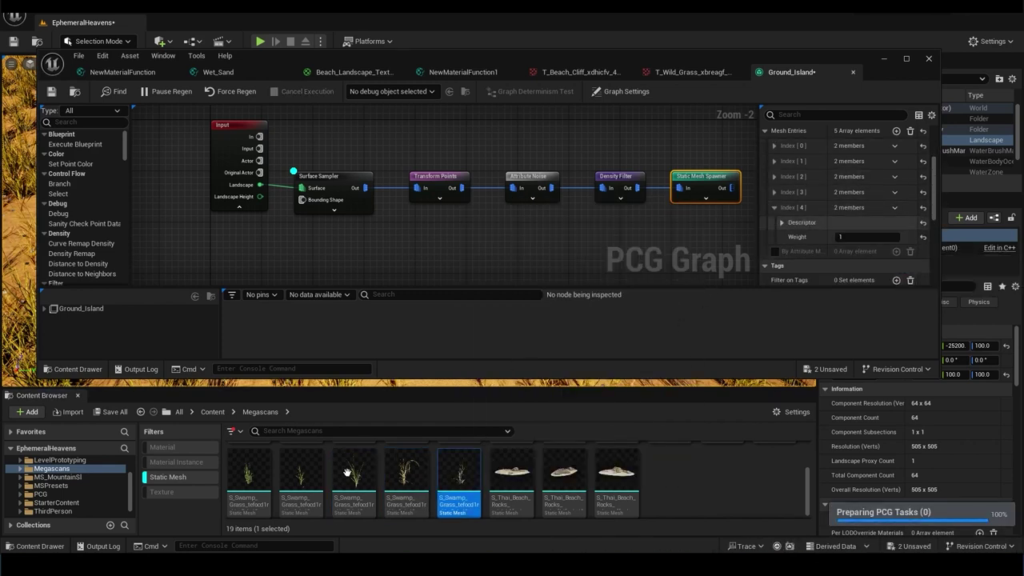
left_click(773, 208)
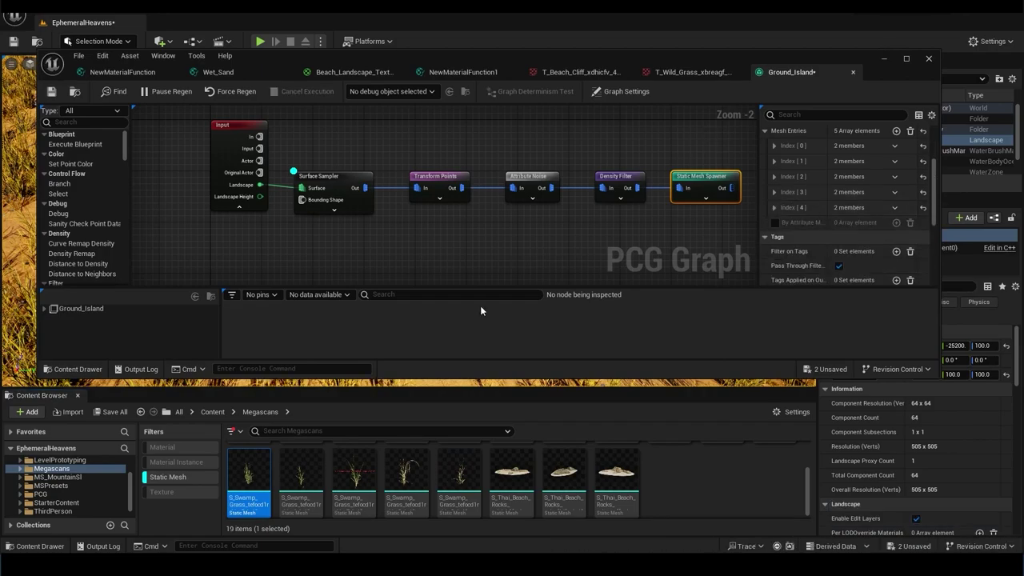
Step: Test-play the level, running the character through the grass, then stop
left_click(543, 432)
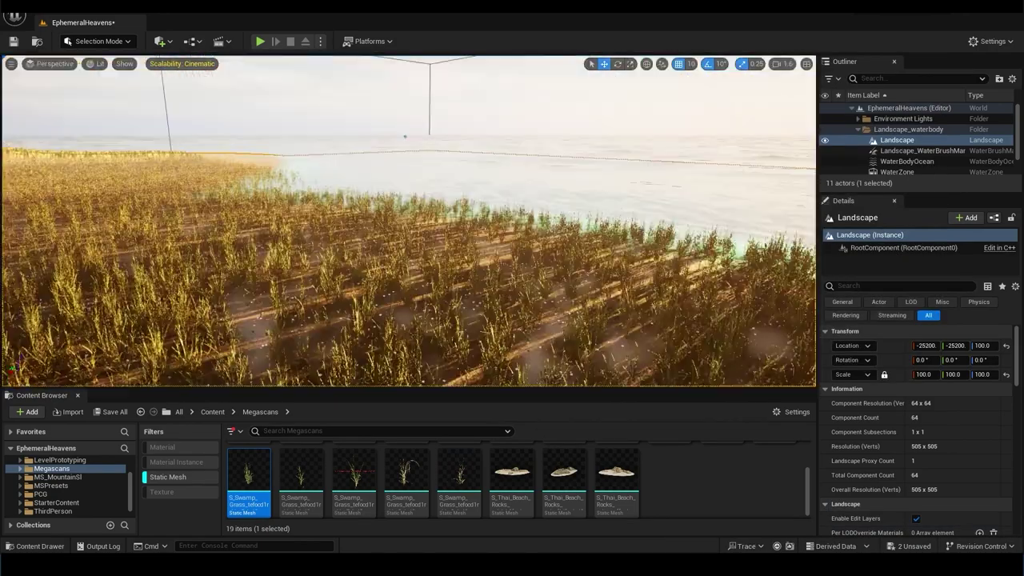
right_click_drag(387, 140, 388, 141)
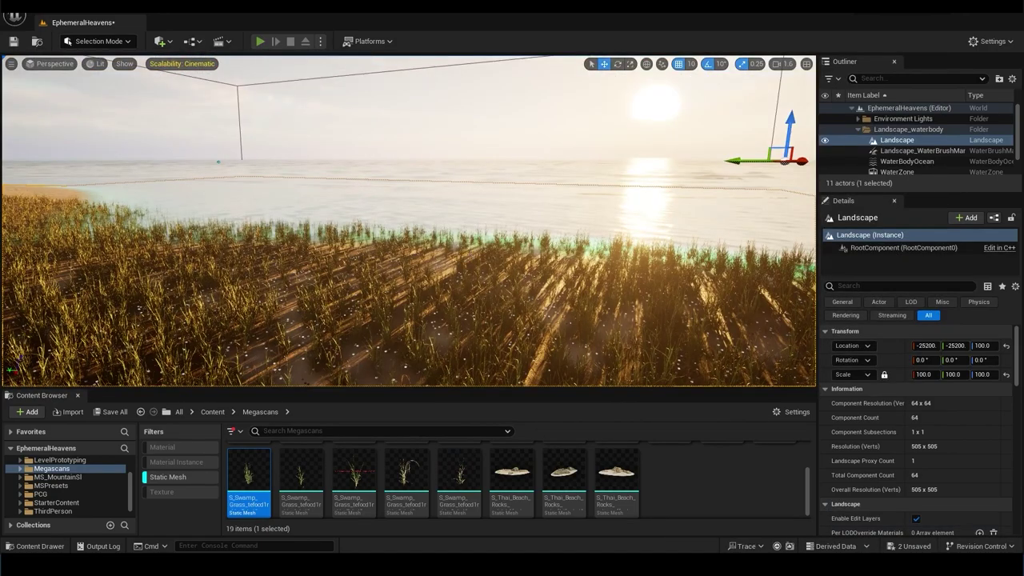
left_click(260, 41)
key("w")
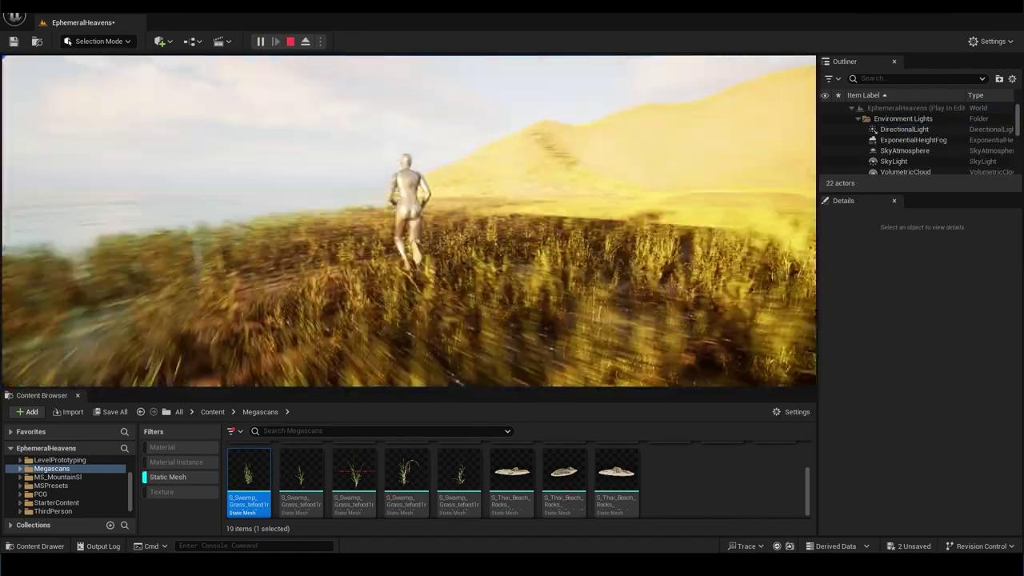
key("Escape")
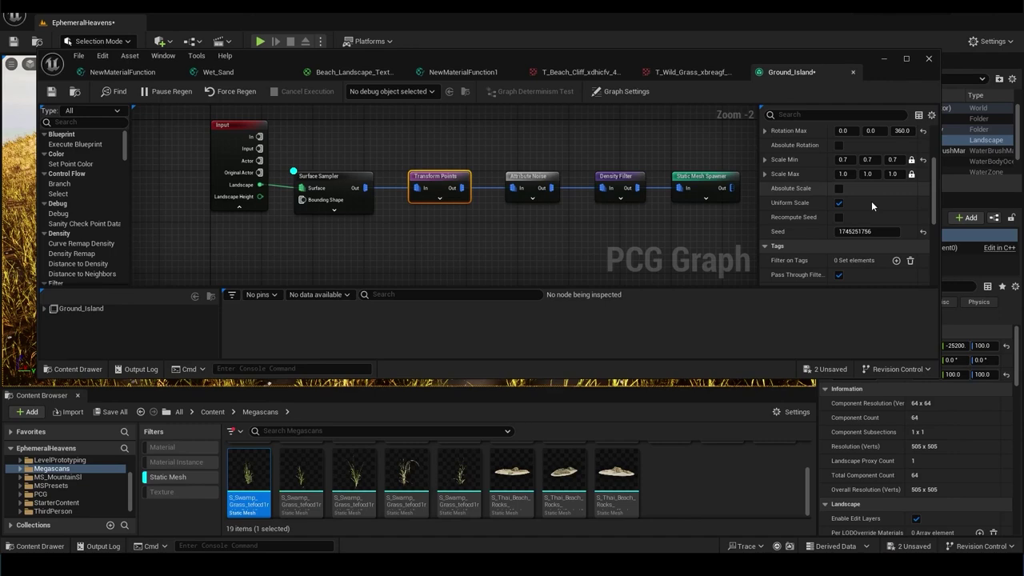
Step: Set Transform Points minimum scale to 0.4 and inspect the regenerated grass
scroll(871, 201, "up", 1)
left_click(896, 208)
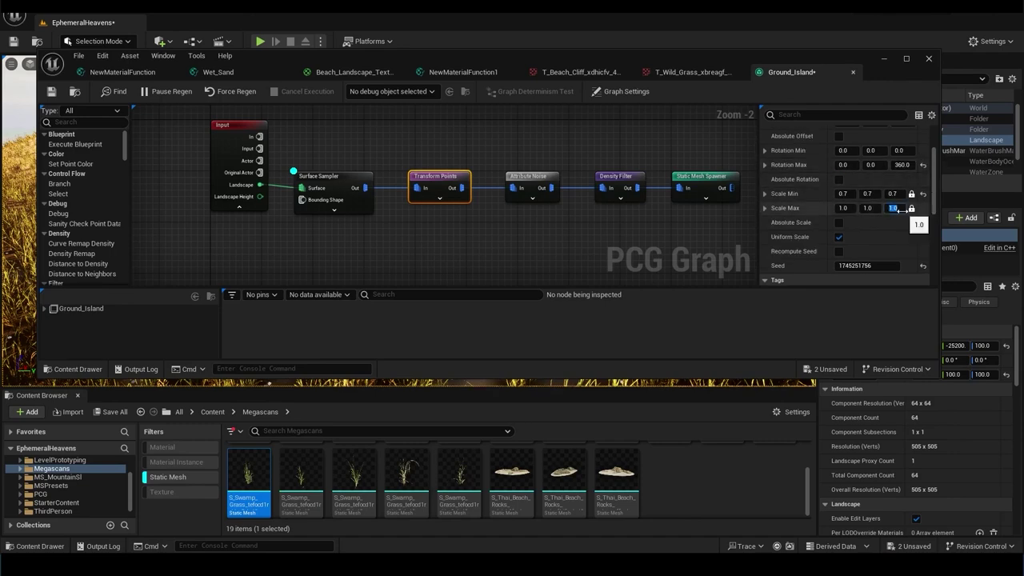
type("0.4")
key("Return")
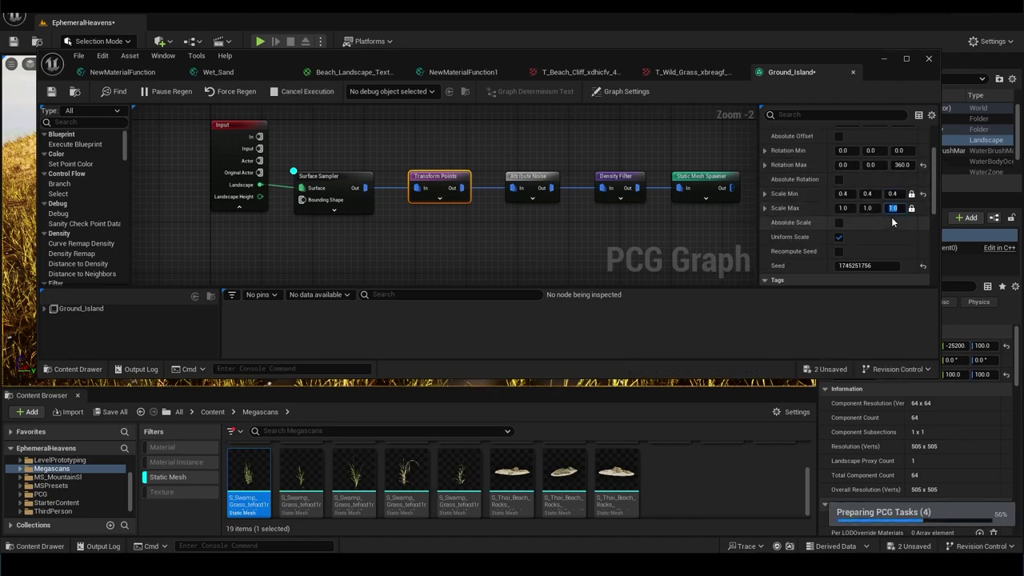
type("0.7")
key("alt+Tab")
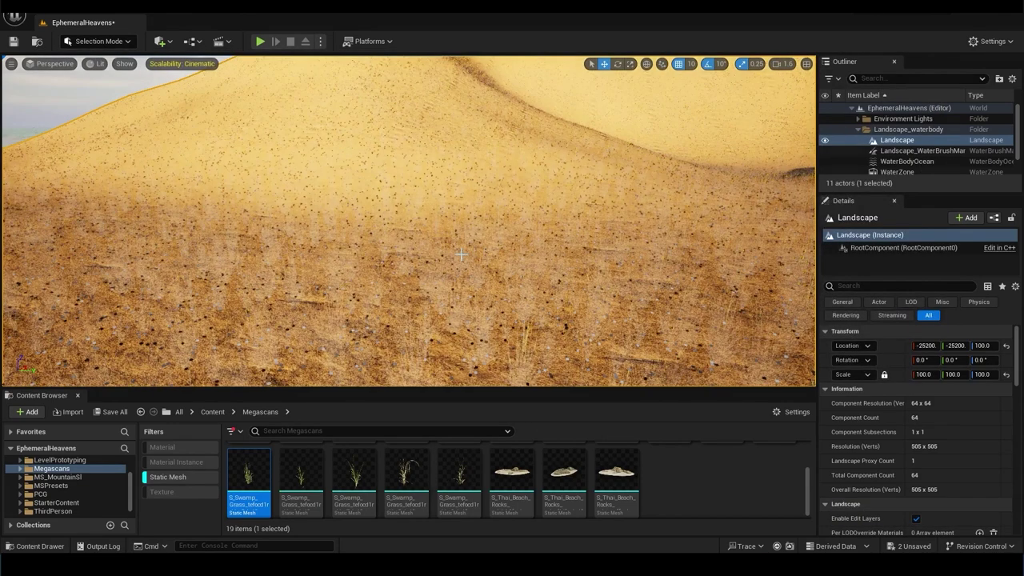
right_click_drag(461, 255, 460, 255)
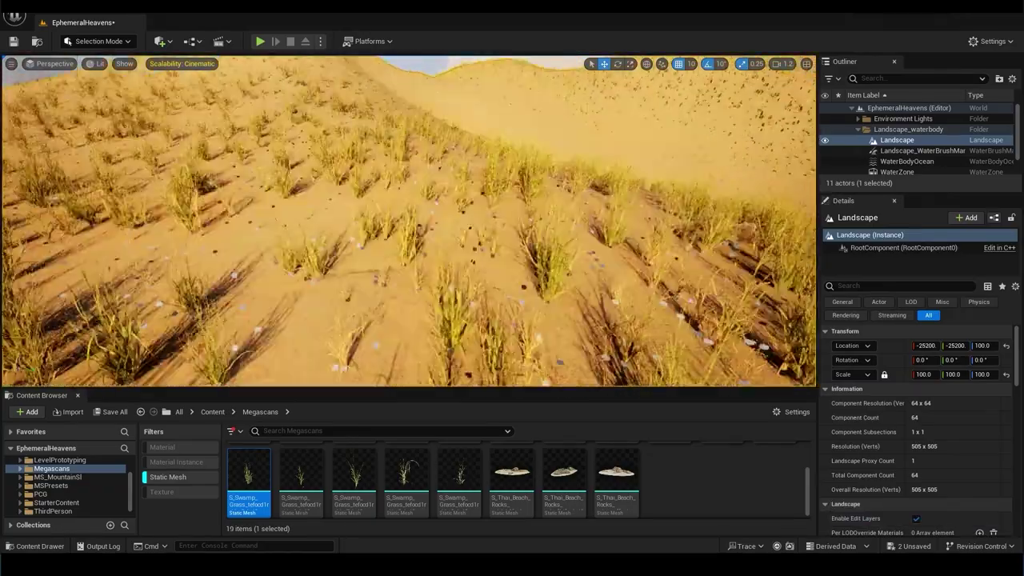
key("alt+Tab")
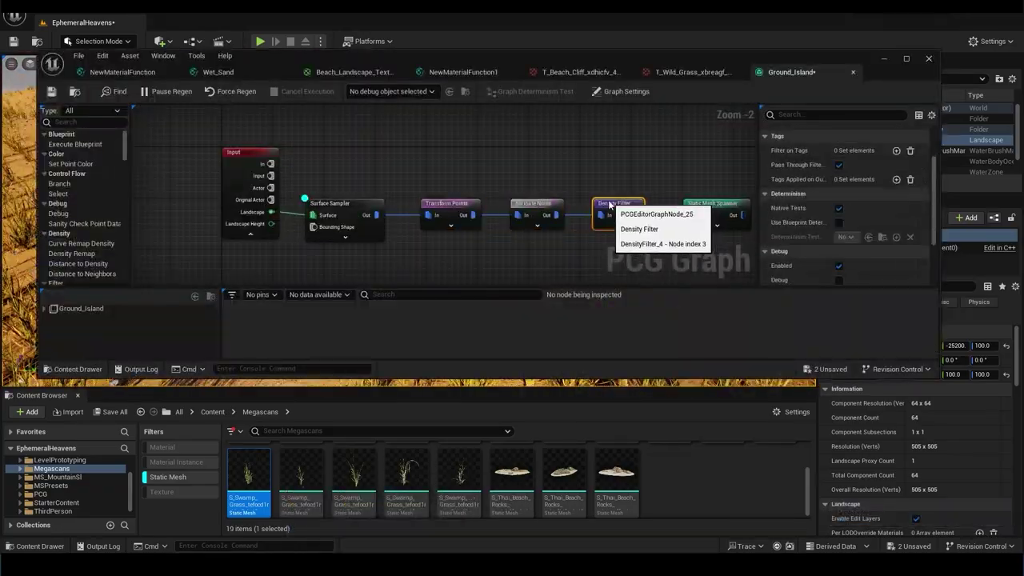
Step: Disable debug on all PCG nodes and align the selected nodes
left_click(712, 205)
left_click_drag(480, 58, 593, 282)
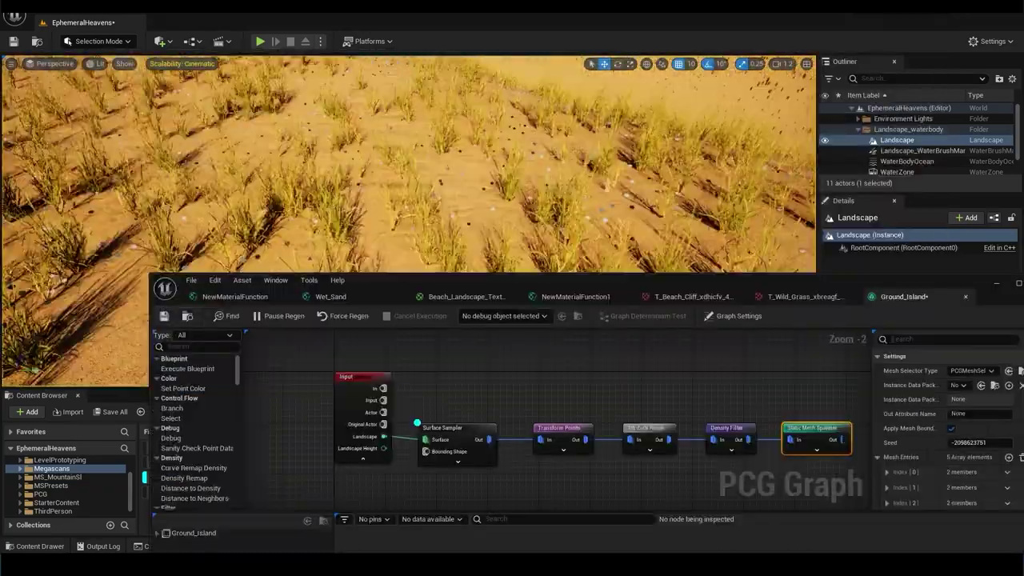
right_click(808, 436)
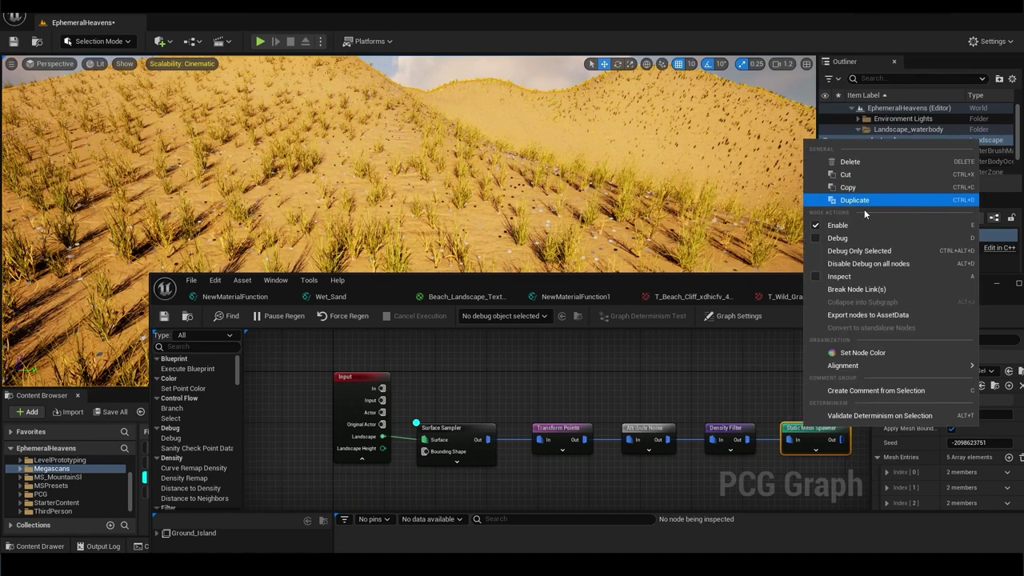
left_click(868, 264)
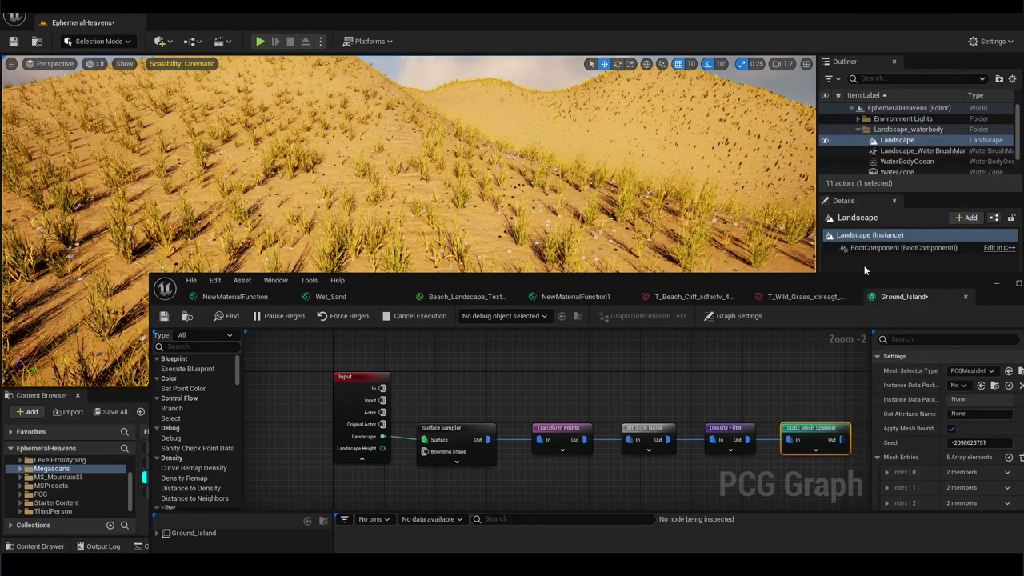
right_click(804, 428)
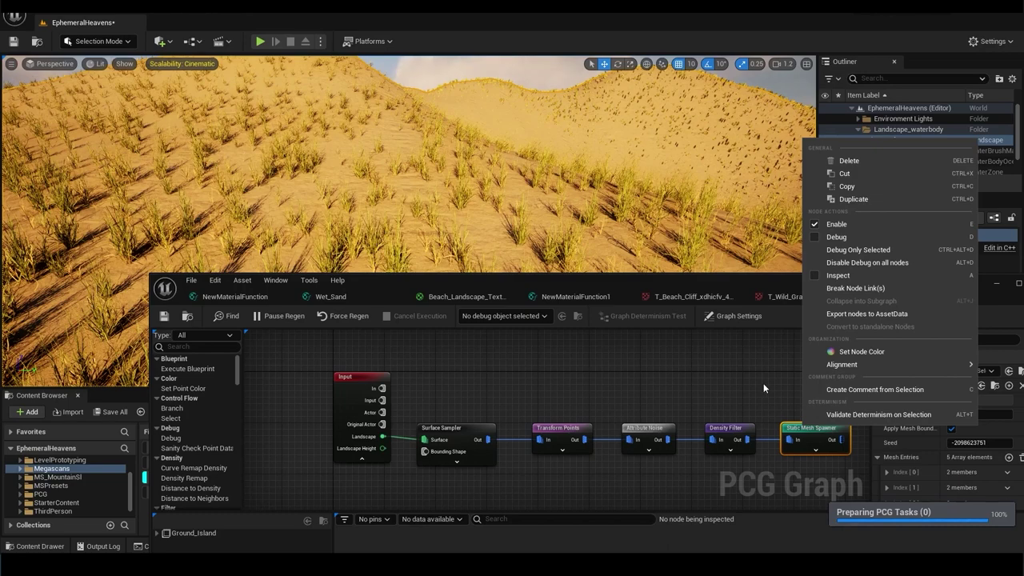
mouse_move(842, 364)
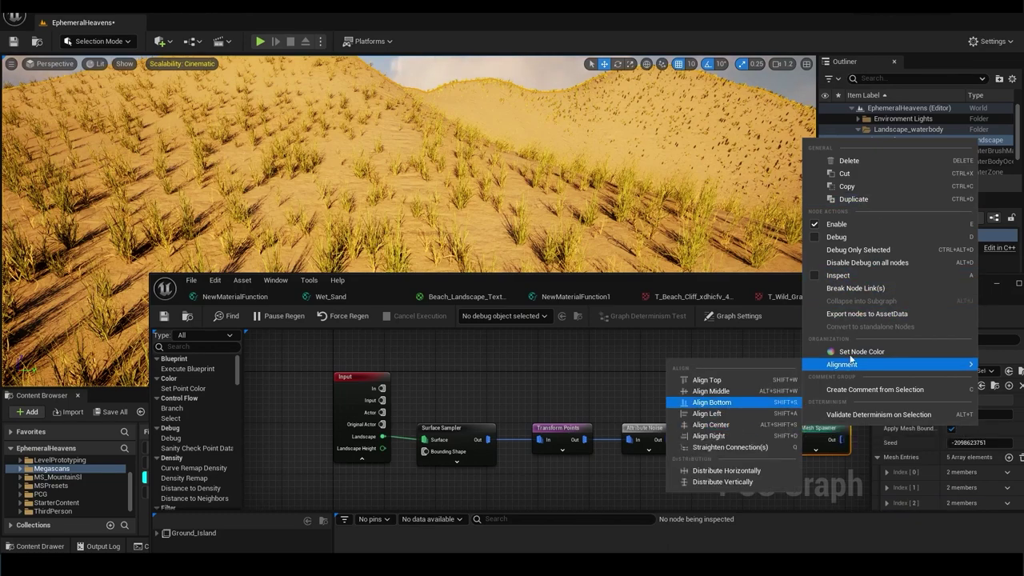
left_click(704, 383)
Step: Break the Density Filter to Static Mesh Spawner link and select the last three nodes
left_click(724, 428)
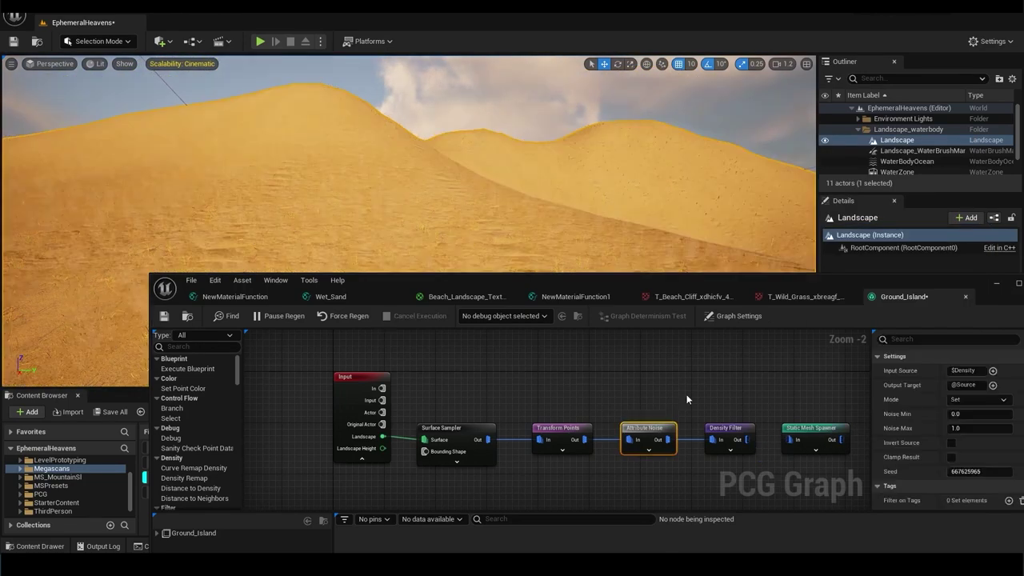
right_click(730, 429)
left_click(768, 355)
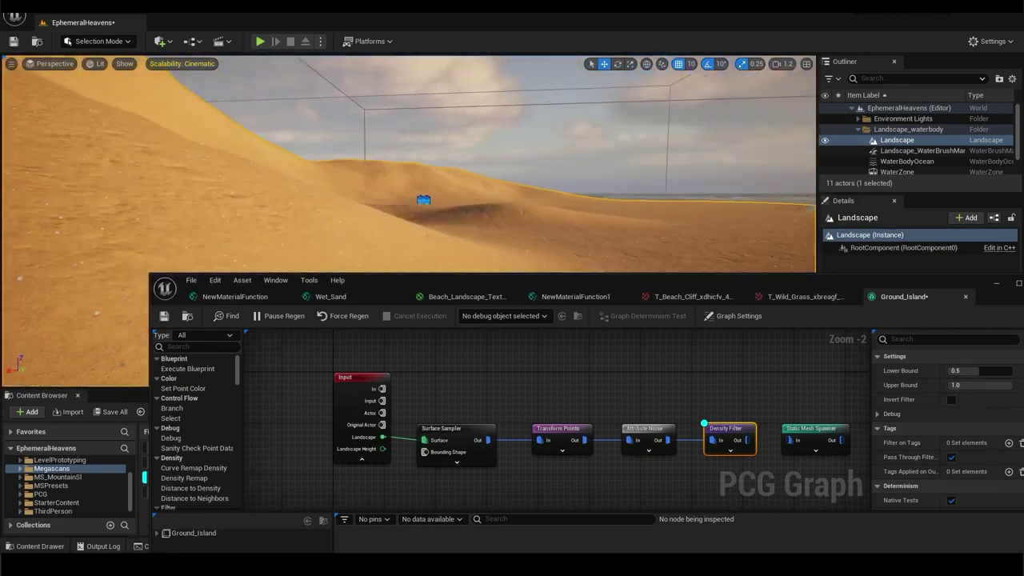
left_click_drag(840, 344, 448, 428)
Step: Add a Point Filter node and wire it between Transform Points and Attribute Noise
right_click(435, 430)
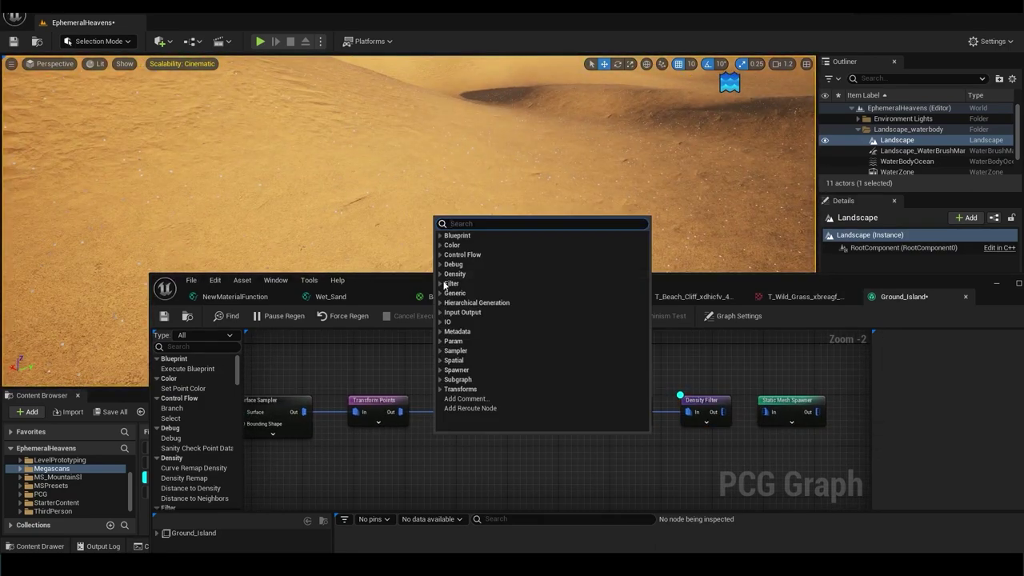
type("point")
left_click(524, 294)
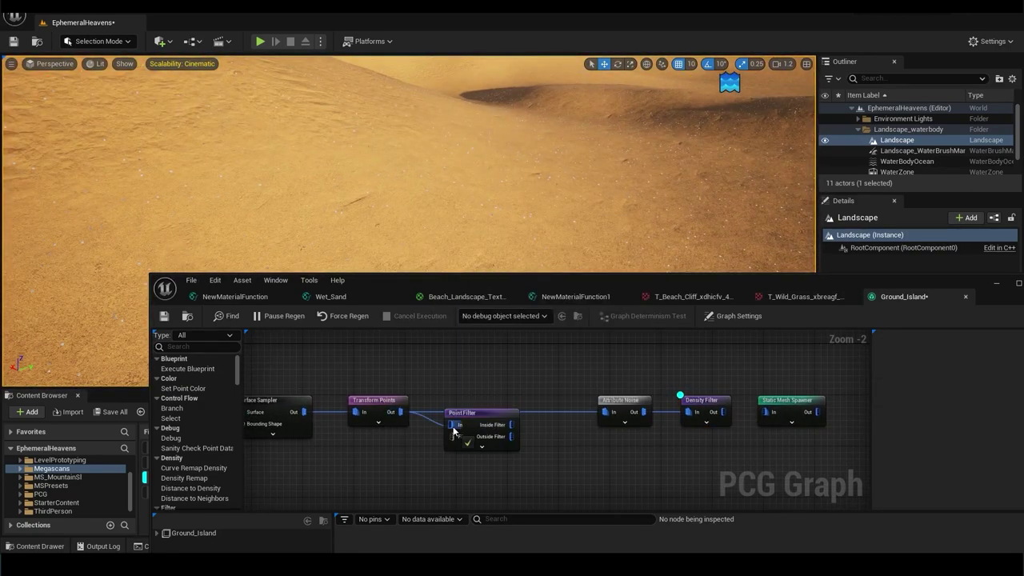
left_click_drag(602, 414, 606, 412)
left_click(480, 413)
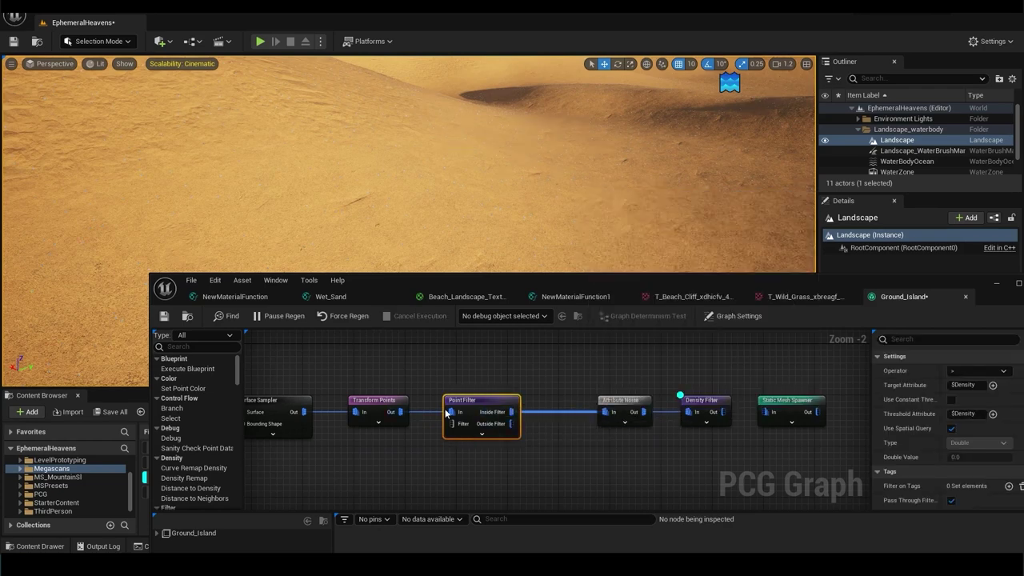
left_click_drag(560, 280, 374, 264)
Step: Set the filter to keep points where $Position.Z >= a constant threshold of about 13
left_click(792, 355)
left_click(774, 370)
left_click(806, 369)
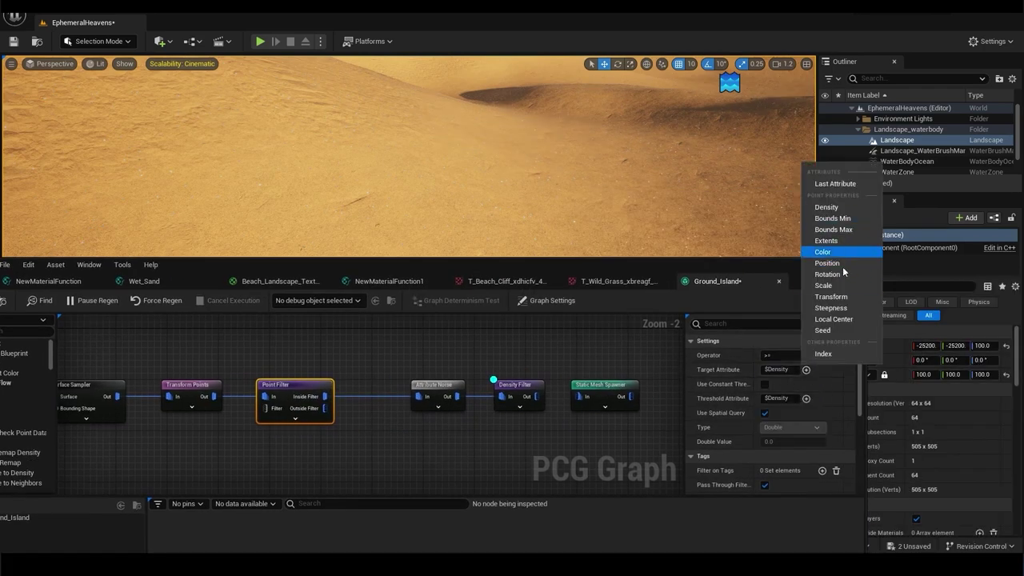
left_click(827, 262)
left_click(776, 369)
type(".ZX")
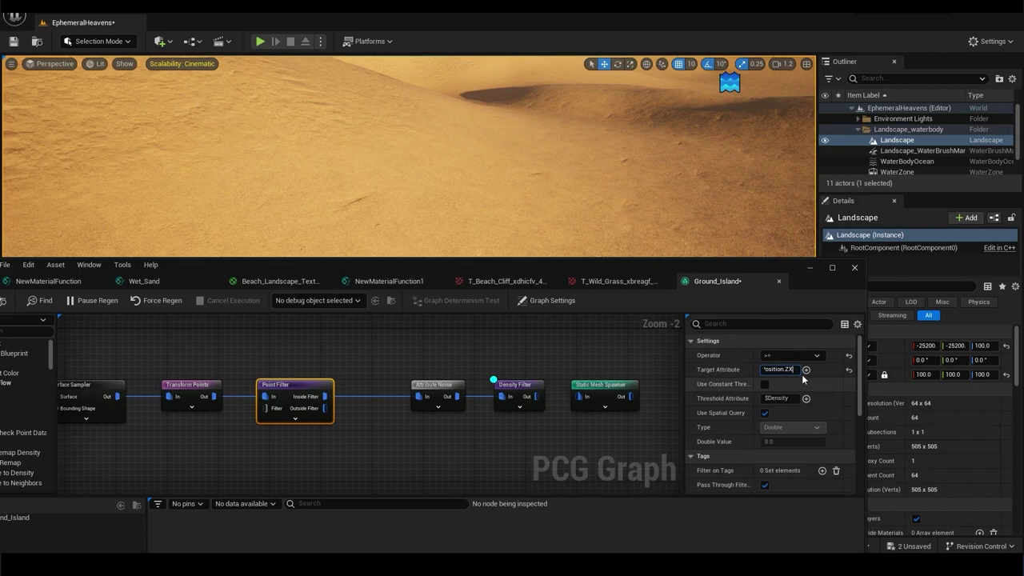
key("BackSpace")
left_click(765, 384)
mouse_move(398, 435)
right_mouse_down()
mouse_move(517, 393)
mouse_move(482, 388)
right_mouse_up()
left_click(332, 364)
left_click(436, 376)
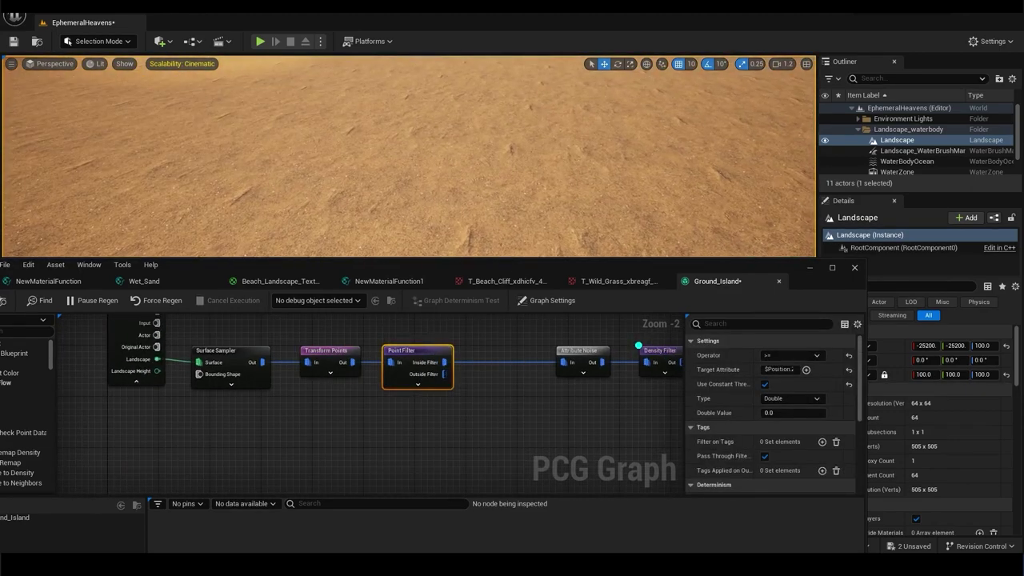
left_click_drag(792, 413, 800, 413)
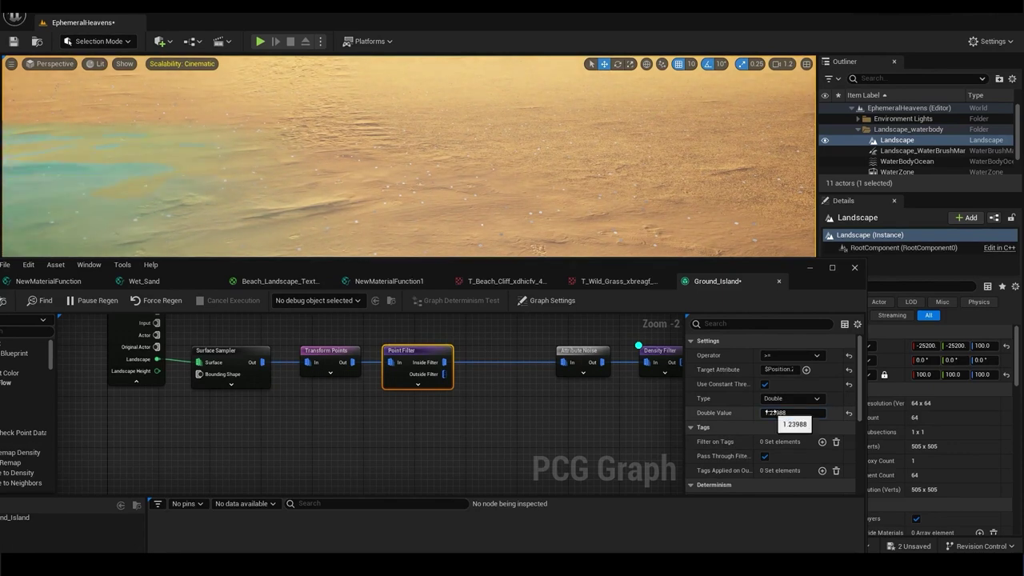
Step: Add a second Point Filter on point position with a constant height threshold of 2000
right_click(492, 368)
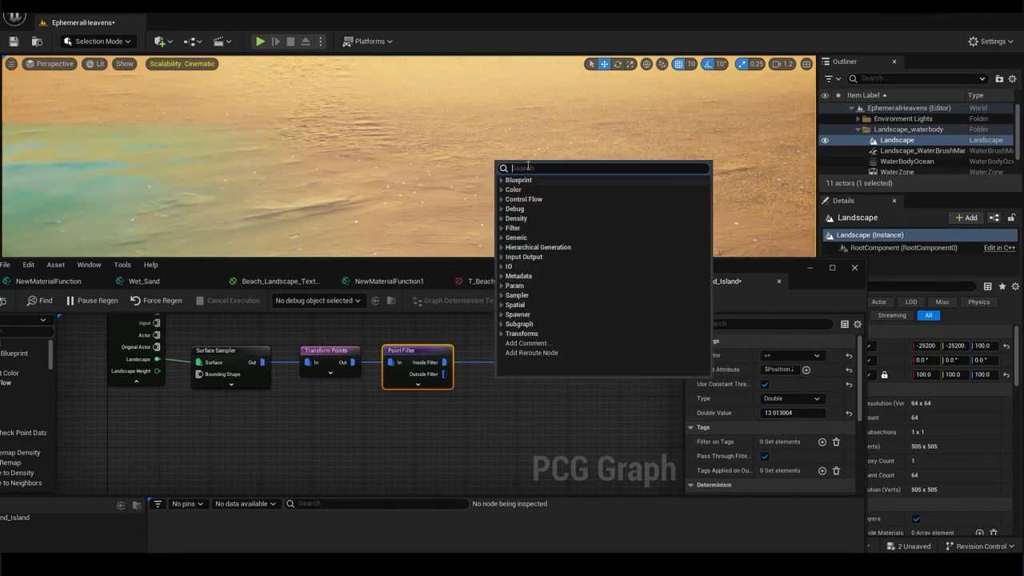
type("point")
left_click(521, 222)
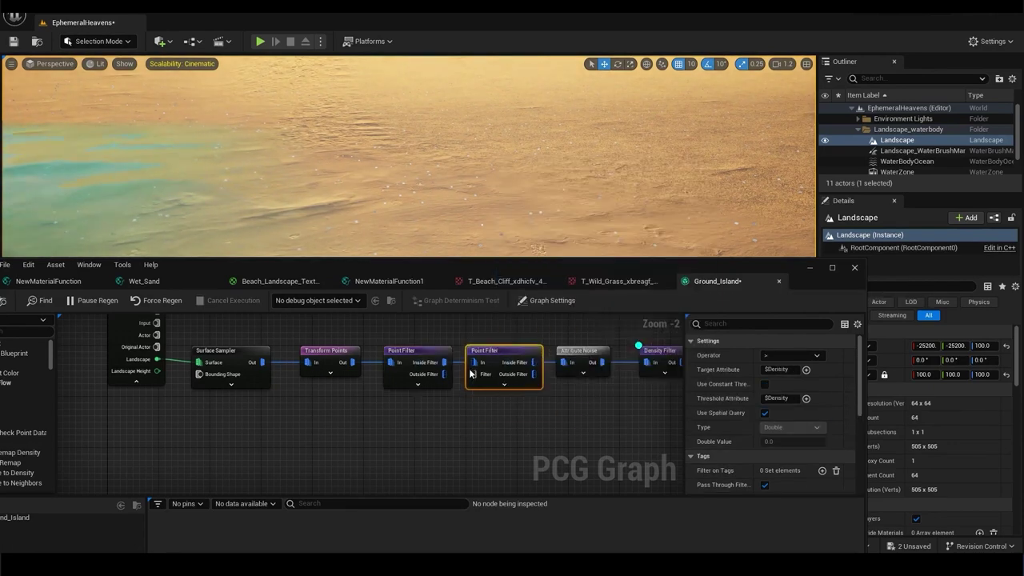
left_click(806, 369)
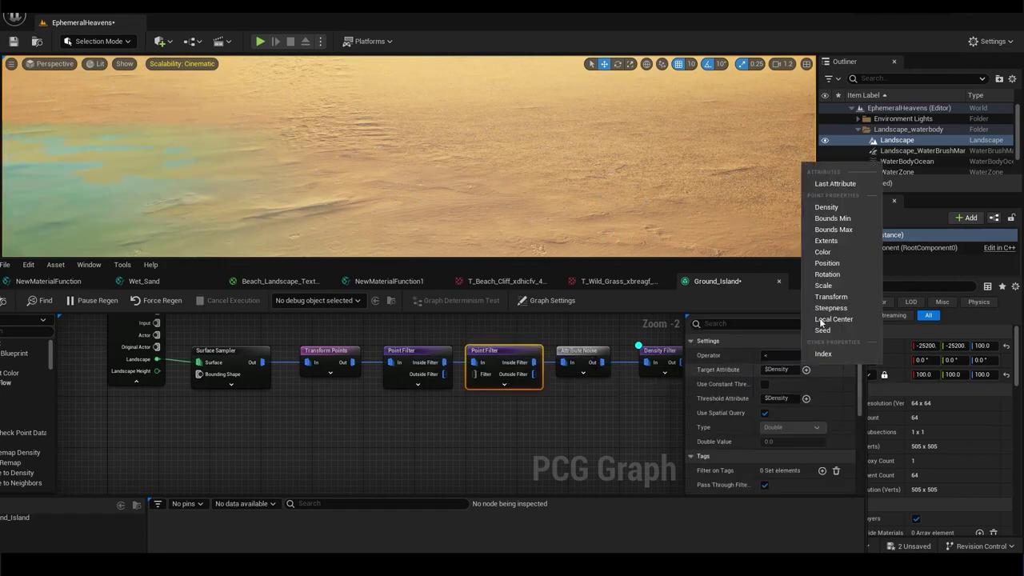
left_click(840, 266)
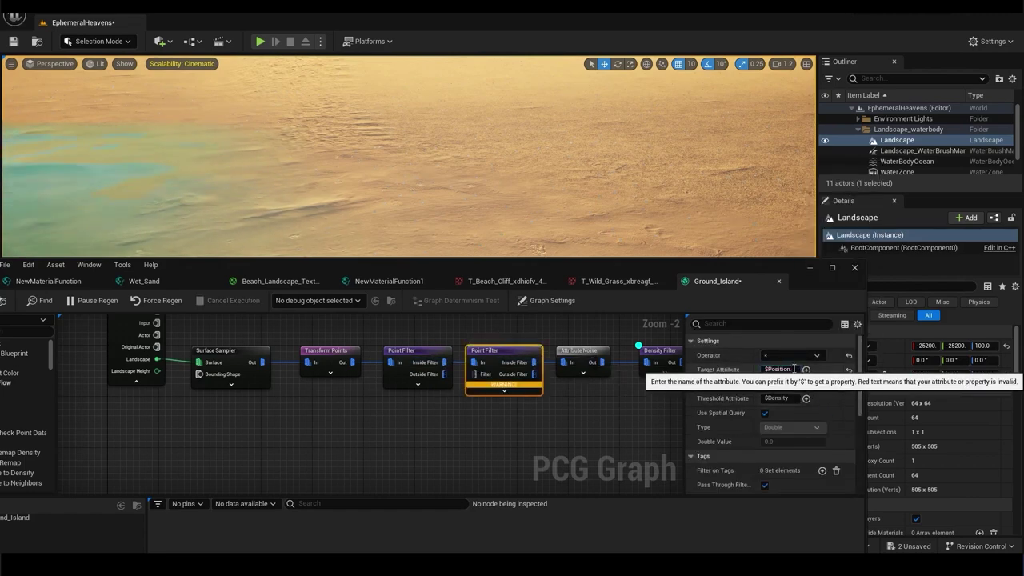
left_click(764, 384)
left_click_drag(784, 413, 848, 413)
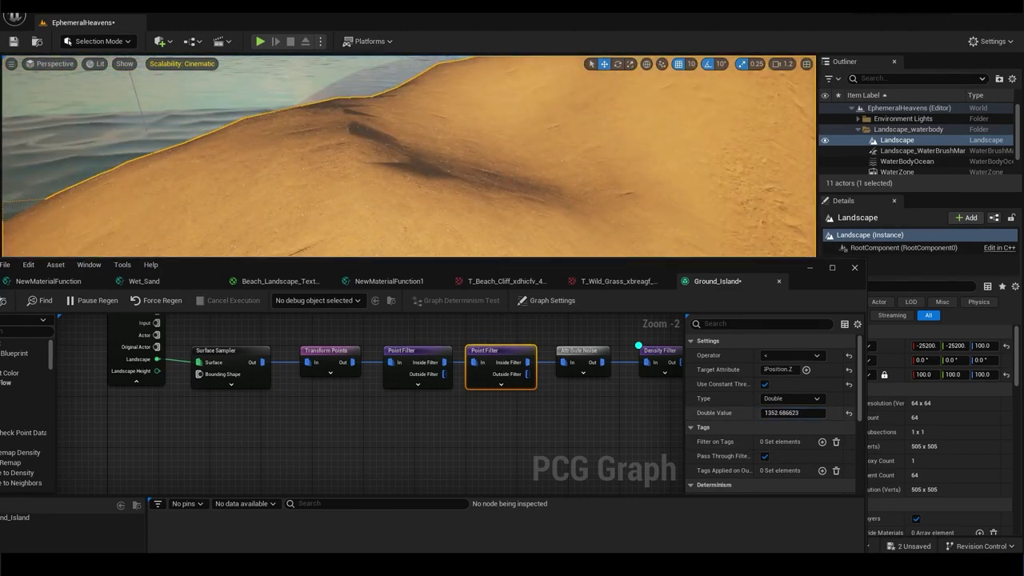
key("Return")
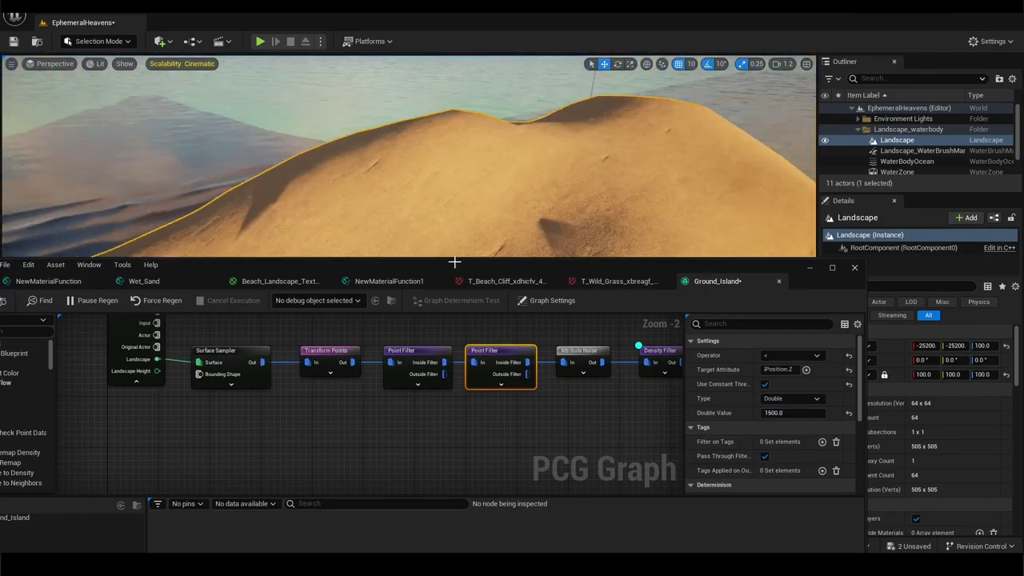
type("2000")
key("Return")
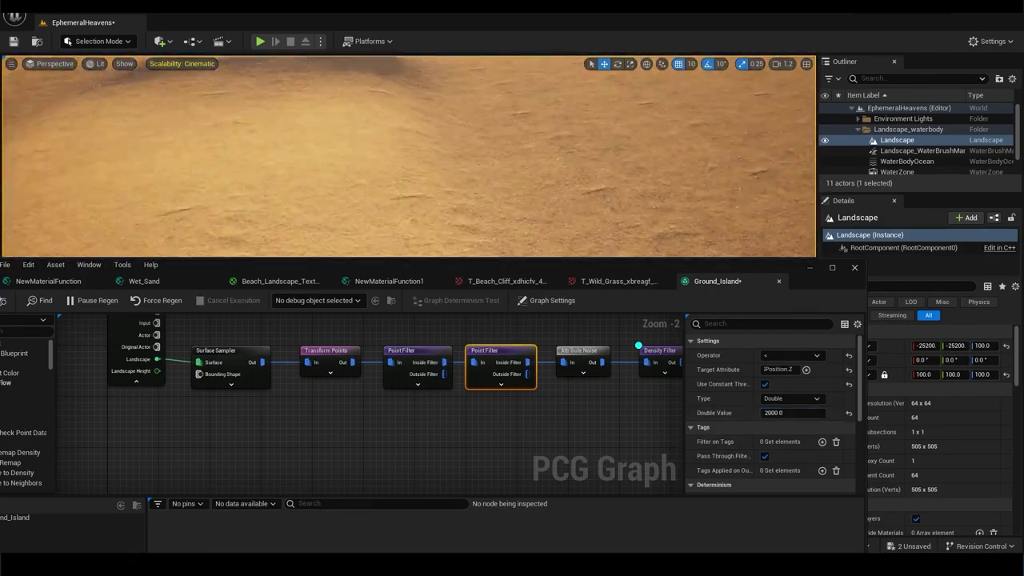
Step: Set the first Point Filter's threshold value to 150
left_click(416, 356)
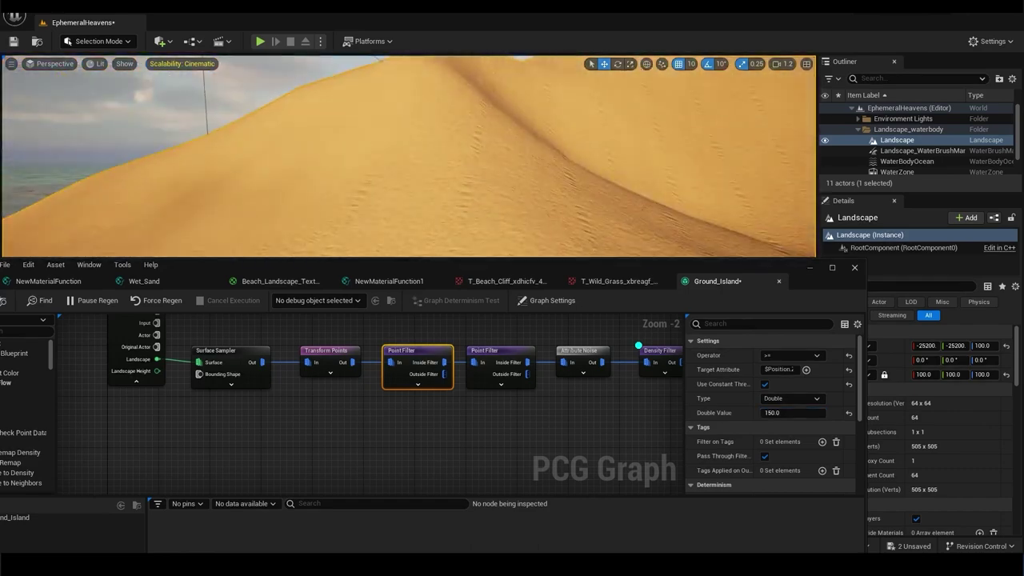
scroll(505, 388, "up", 1)
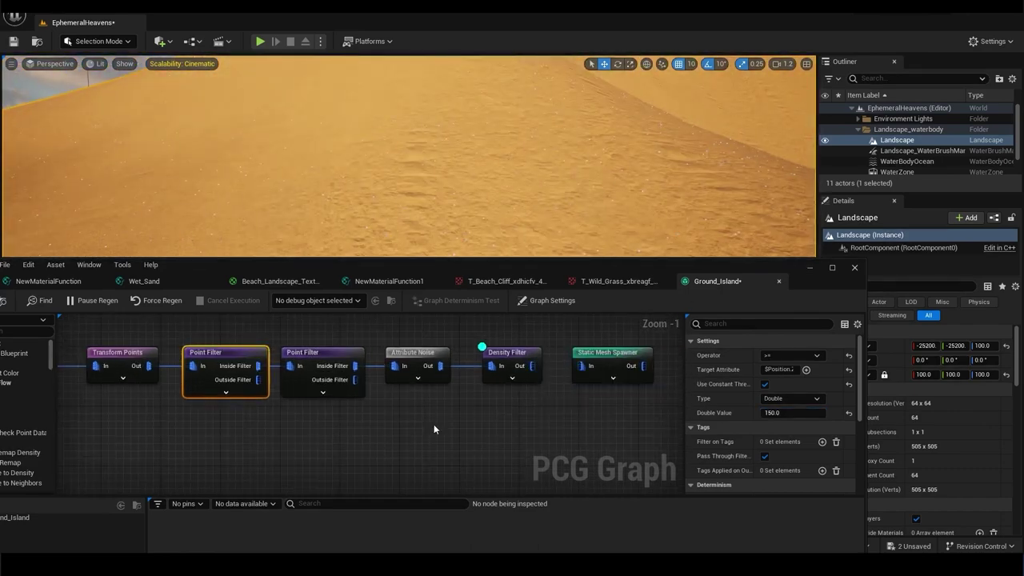
right_click_drag(531, 367, 608, 398)
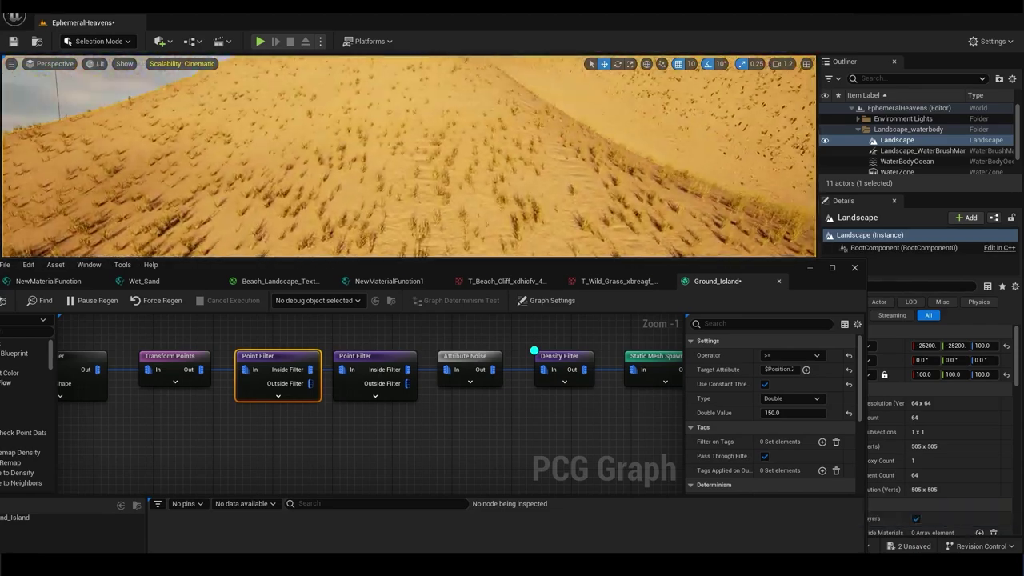
Step: Set the sampling density to 50 points and review the chain's nodes
left_click(563, 362)
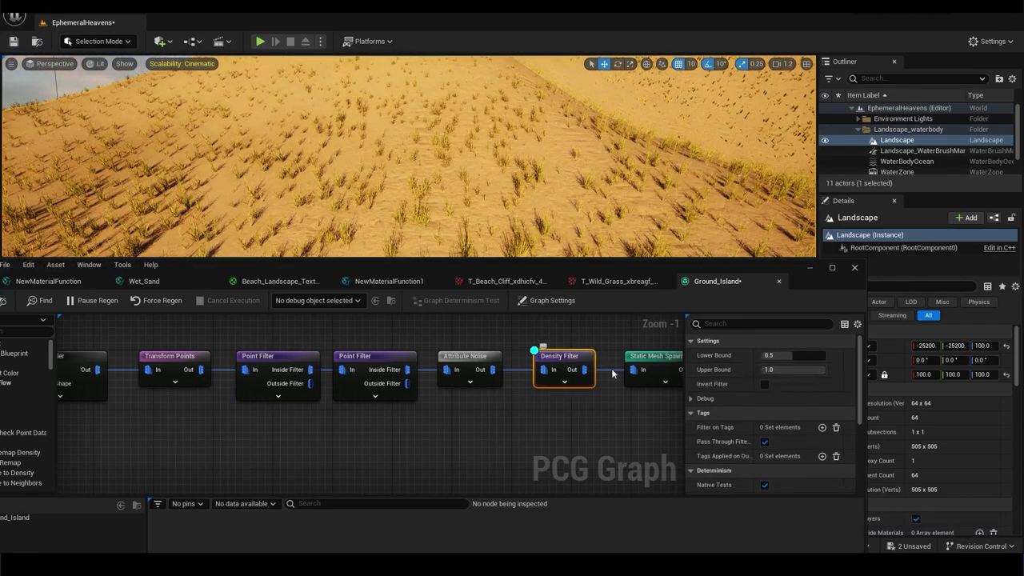
left_click(468, 357)
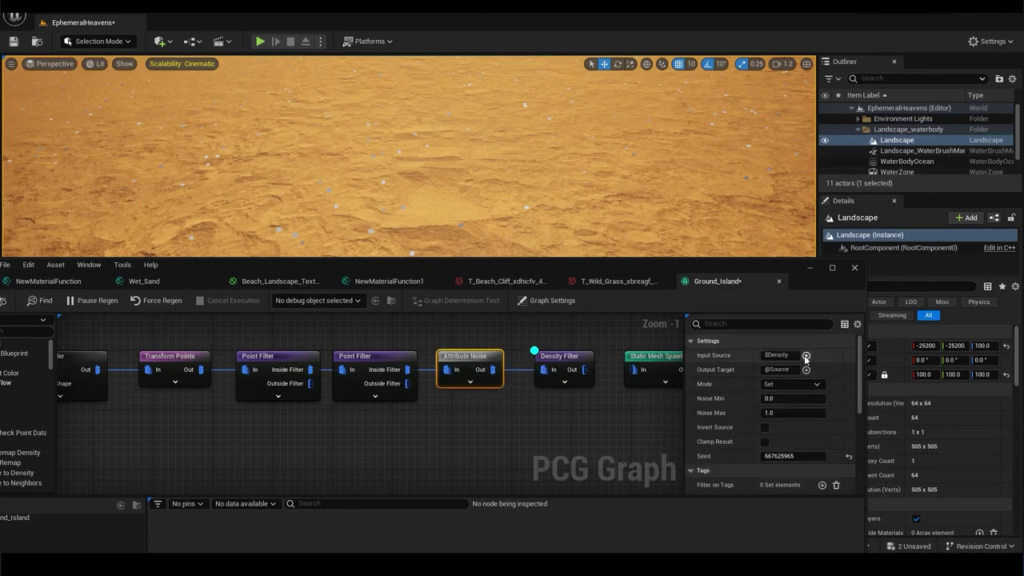
left_click(560, 357)
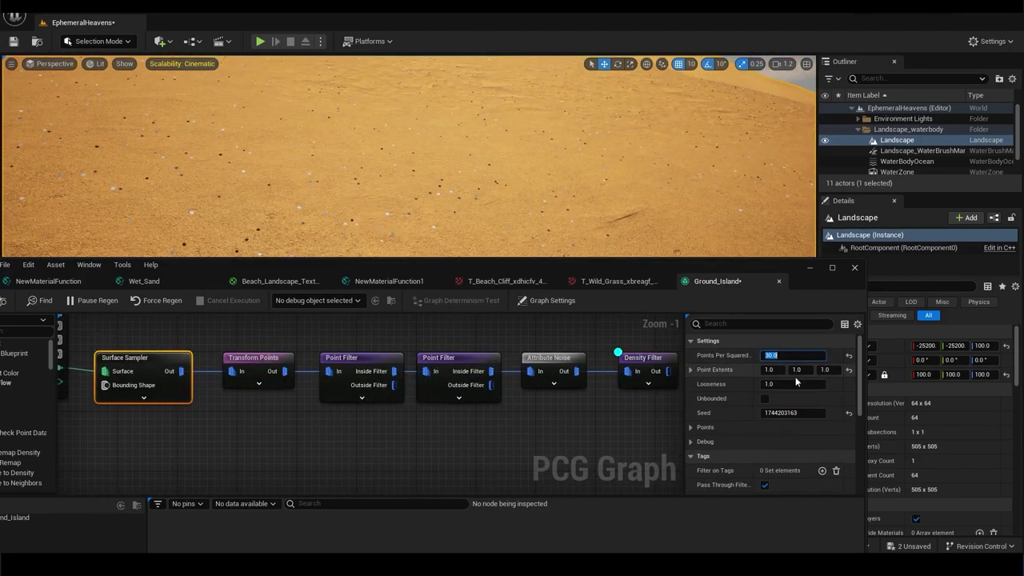
key("Return")
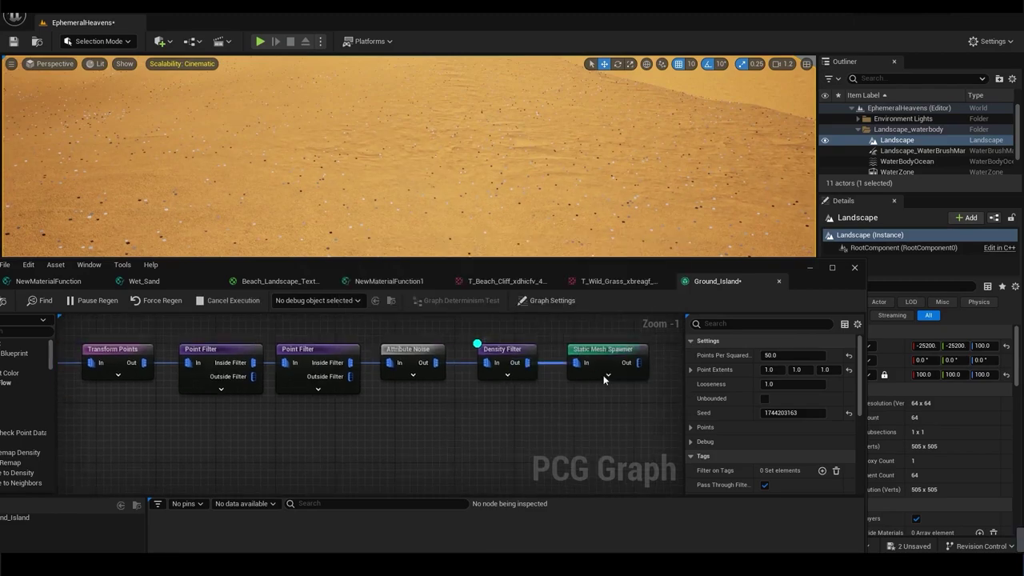
left_click(601, 376)
left_click(220, 349)
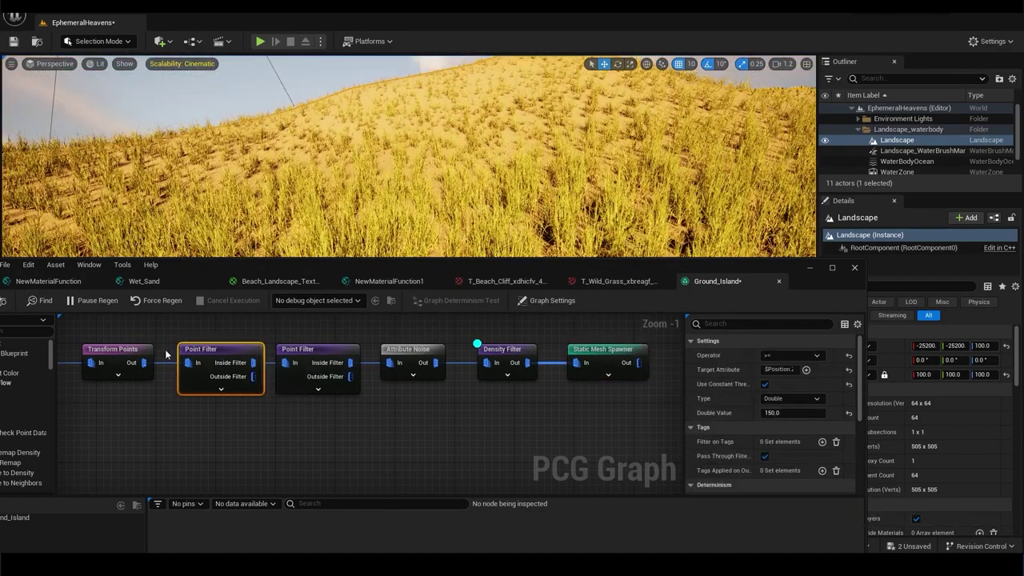
left_click(117, 349)
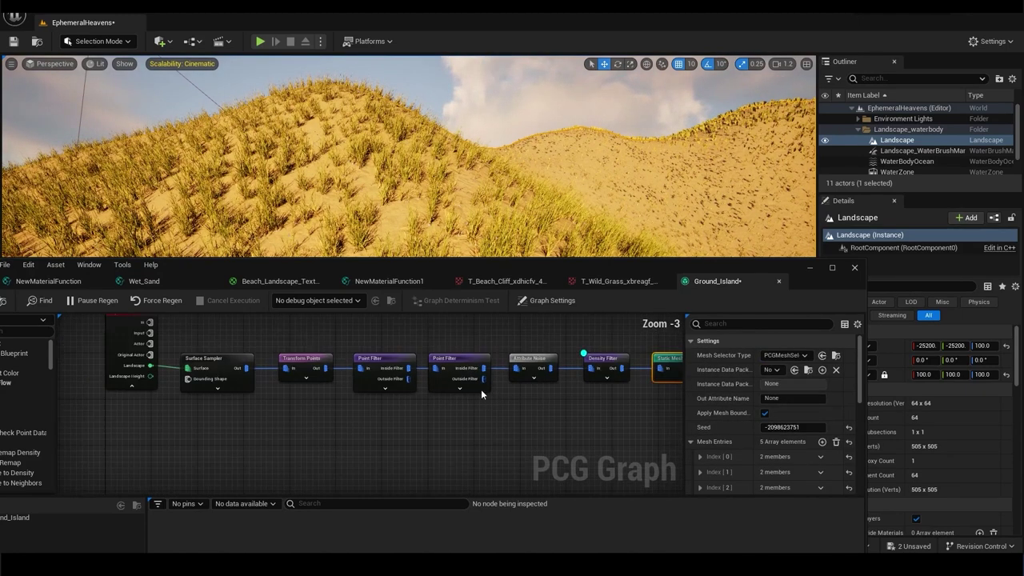
Step: Box-select the sampler-to-spawner node chain and duplicate it with Ctrl+D
left_click_drag(480, 389, 261, 384)
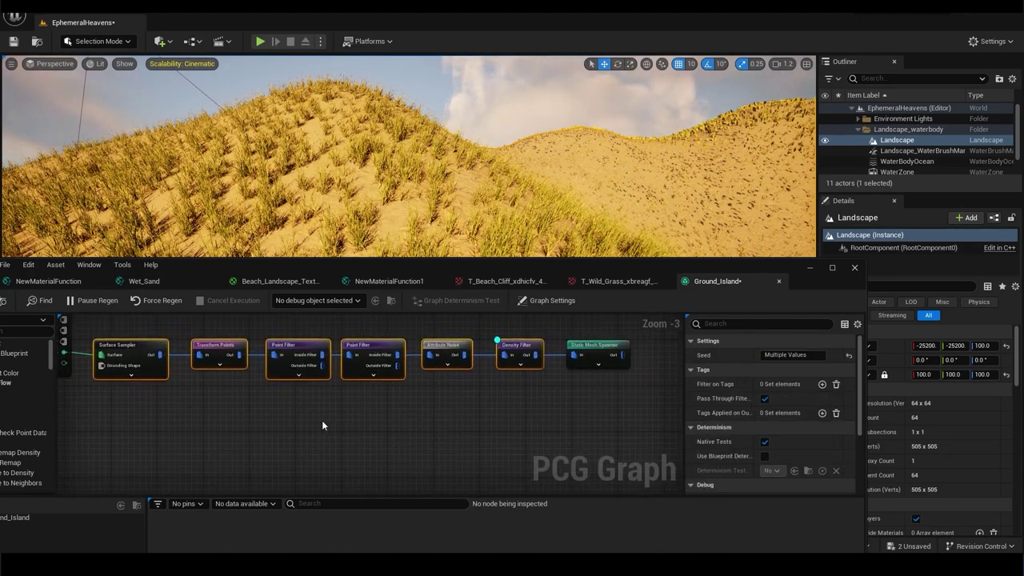
key("ctrl+d")
scroll(347, 394, "down", 4)
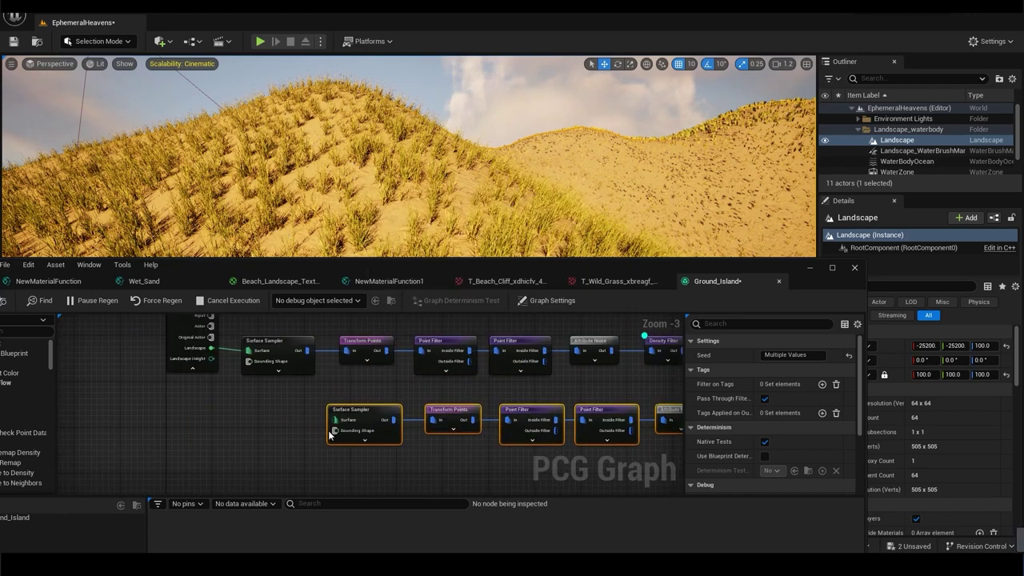
right_click(345, 390)
left_click(484, 415)
scroll(415, 388, "up", 3)
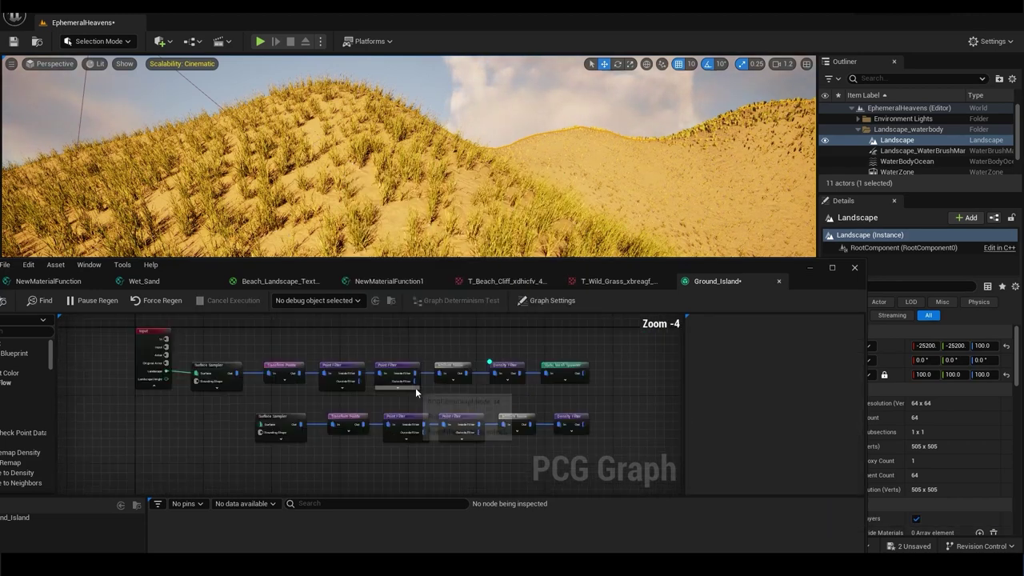
scroll(260, 461, "up", 3)
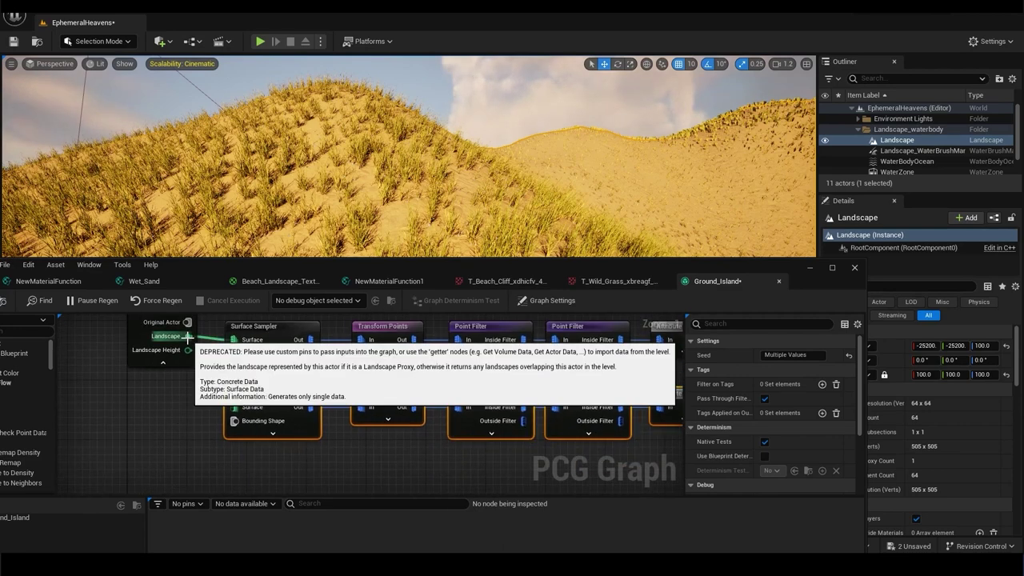
Step: Connect the Landscape input to the copied Surface Sampler and try a point extent of 50
right_click_drag(572, 449, 399, 429)
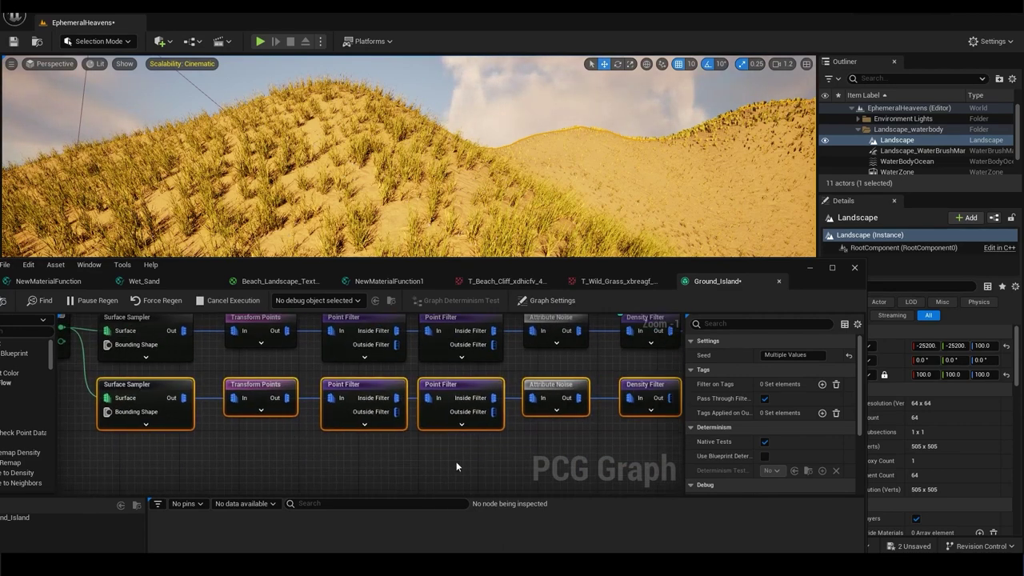
right_click(481, 452)
key("Escape")
scroll(406, 418, "down", 1)
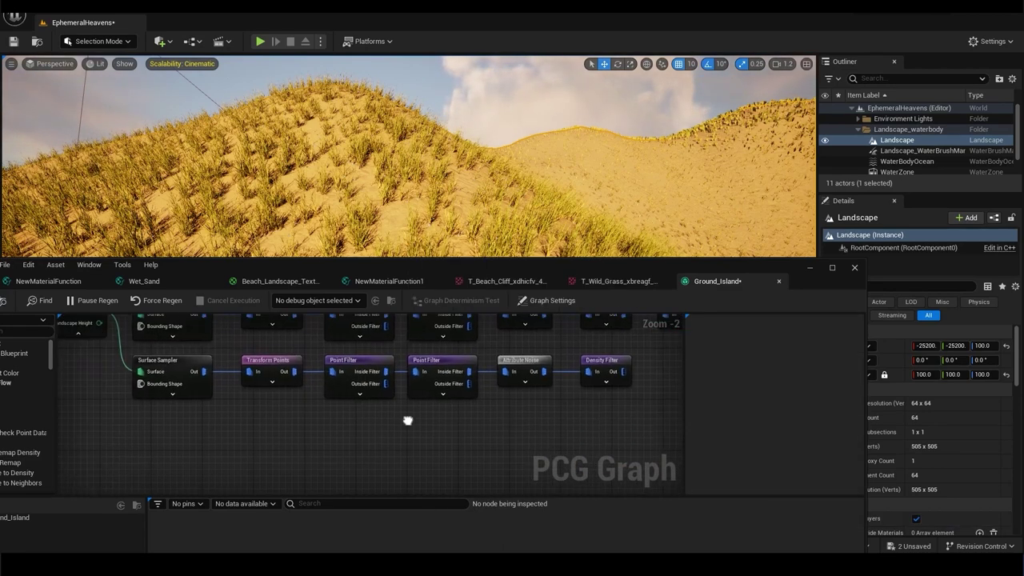
left_click(172, 372)
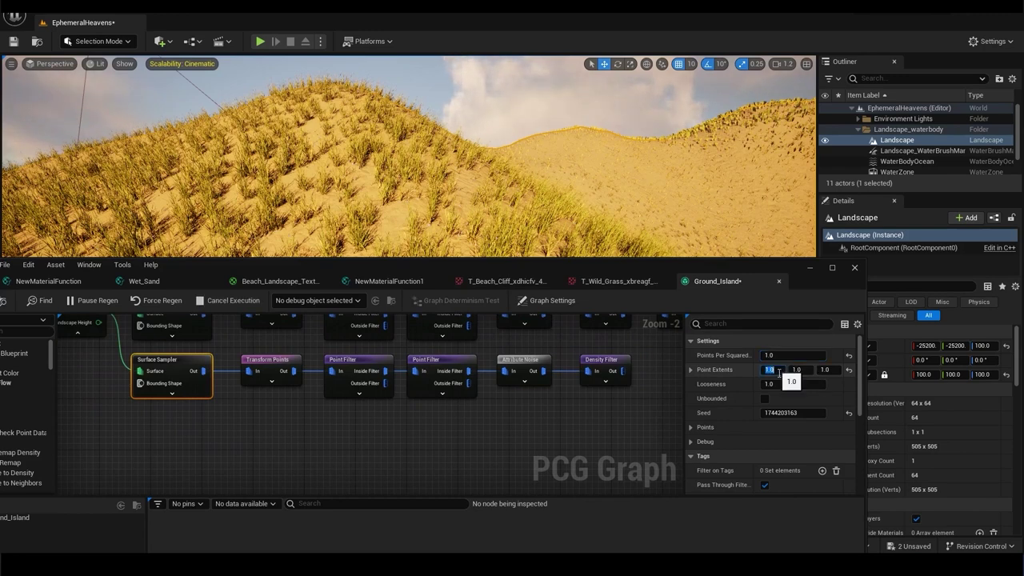
key("Return")
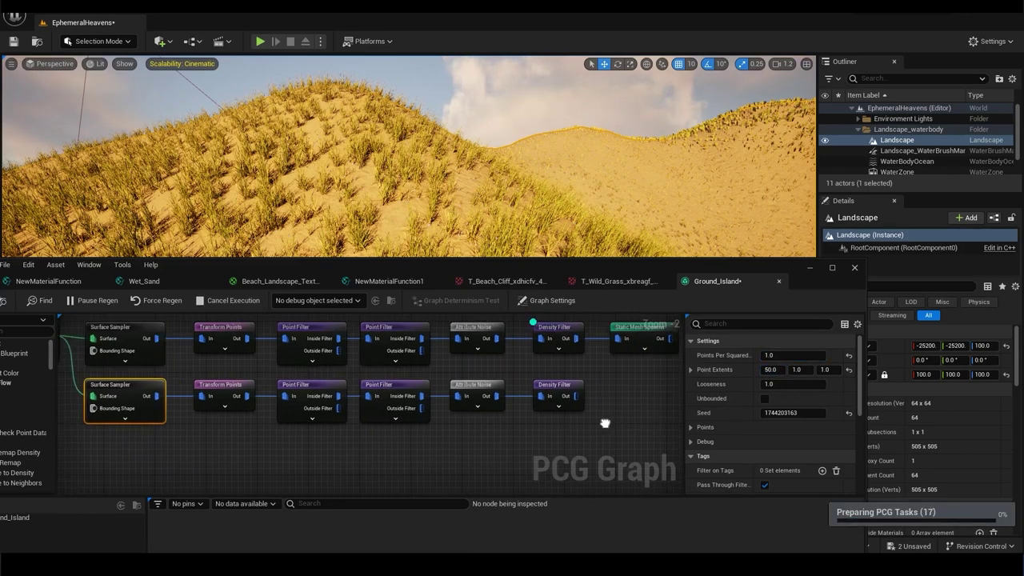
Step: Disable the copied Density Filter to preview its points
left_click_drag(619, 346, 606, 366)
right_click(614, 352)
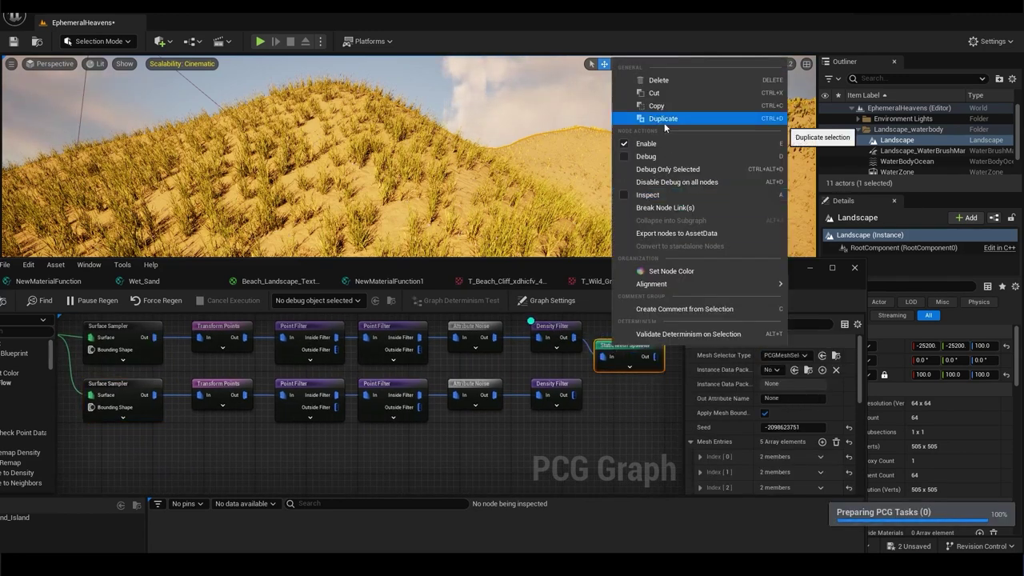
left_click(628, 350)
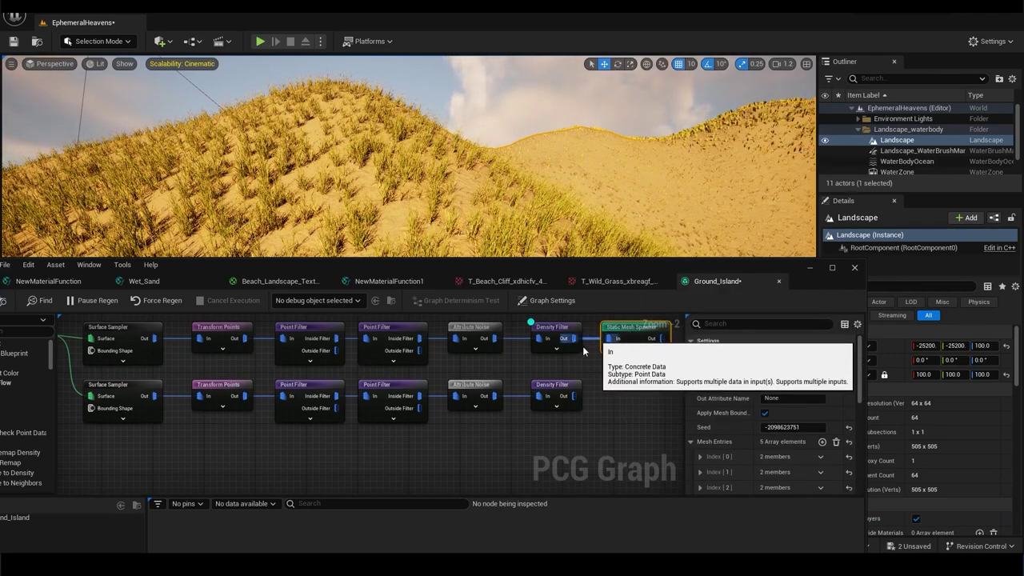
right_click(549, 396)
left_click(606, 184)
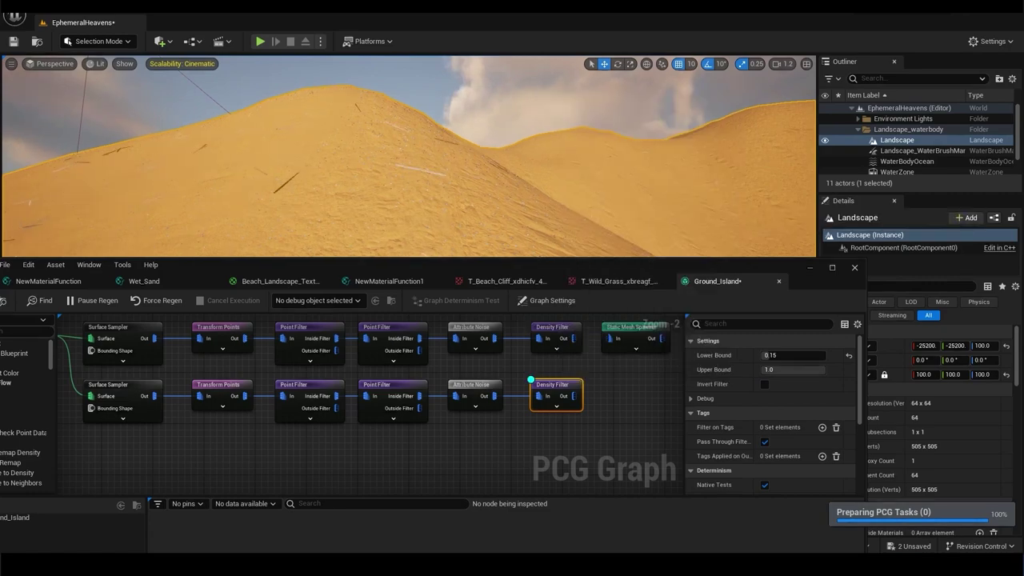
Step: Set the copied sampler's point extents to 30 and pull a wire from the Density Filter output
left_click(120, 386)
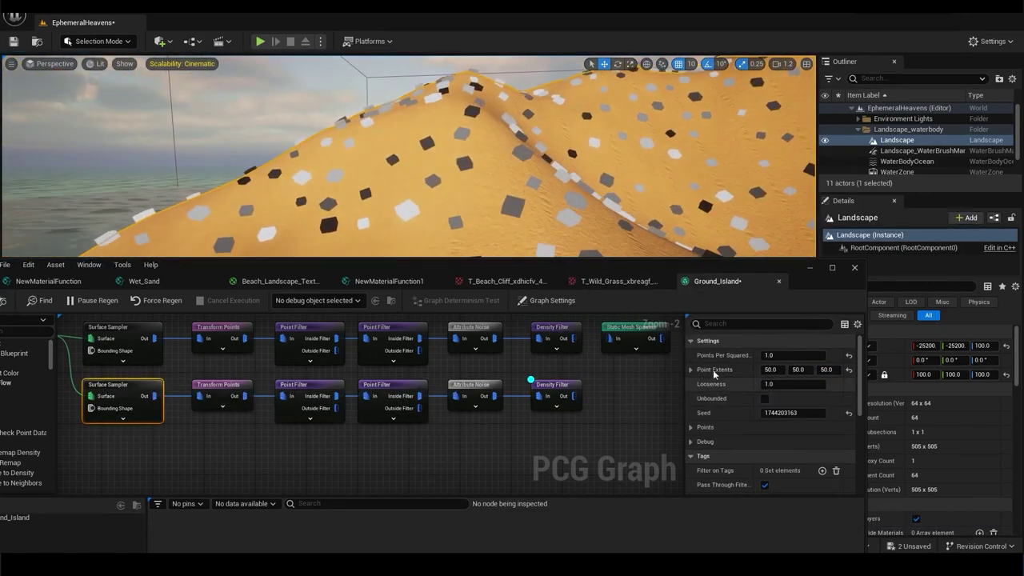
type("30")
key("Tab")
type("30")
key("Tab")
type("30")
right_click_drag(293, 456, 213, 453)
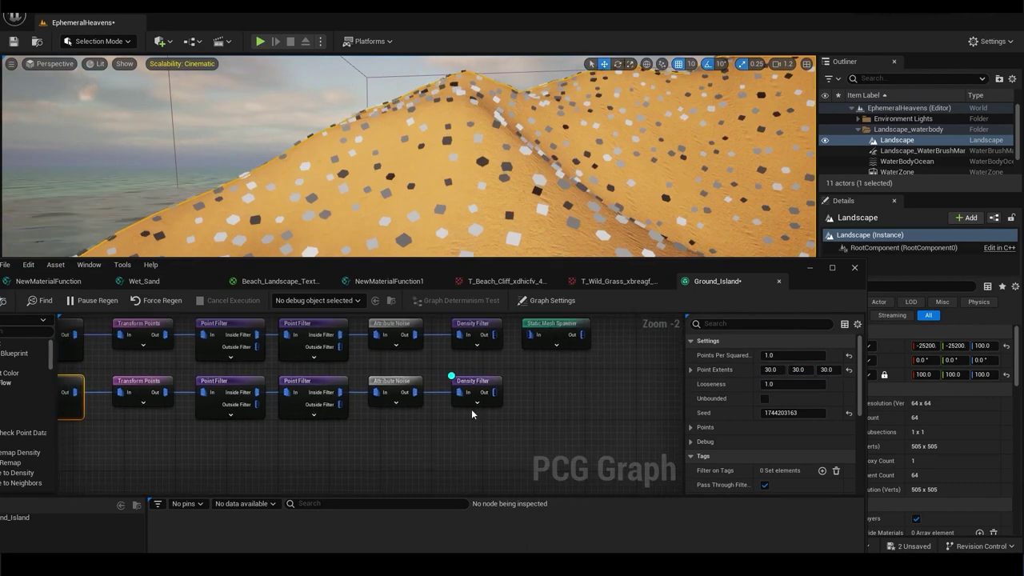
left_click(473, 391)
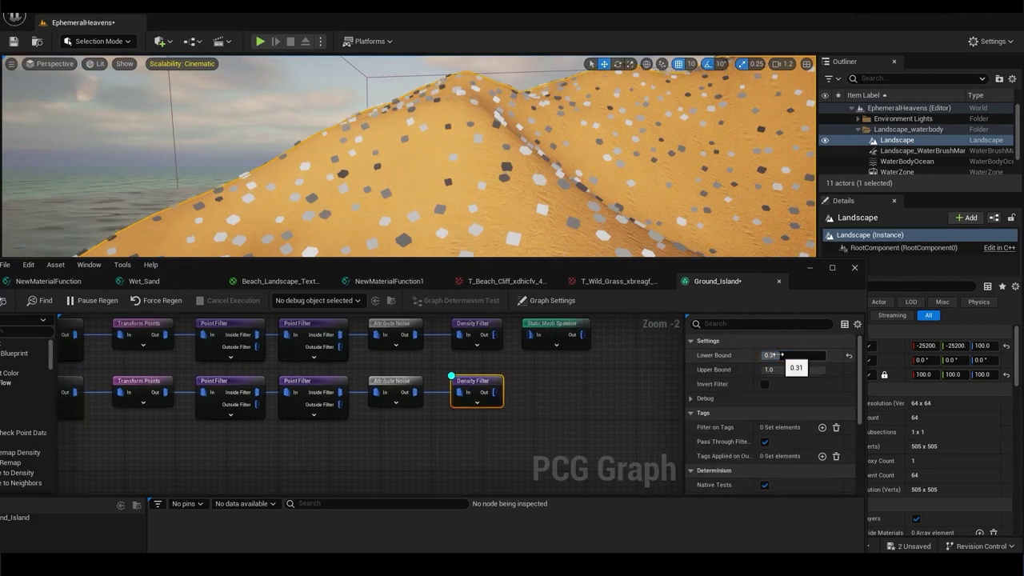
left_click_drag(495, 392, 521, 377)
Step: Add a Static Mesh Spawner after the Density Filter with two mesh entries
type("static mesh spawner")
left_click(607, 216)
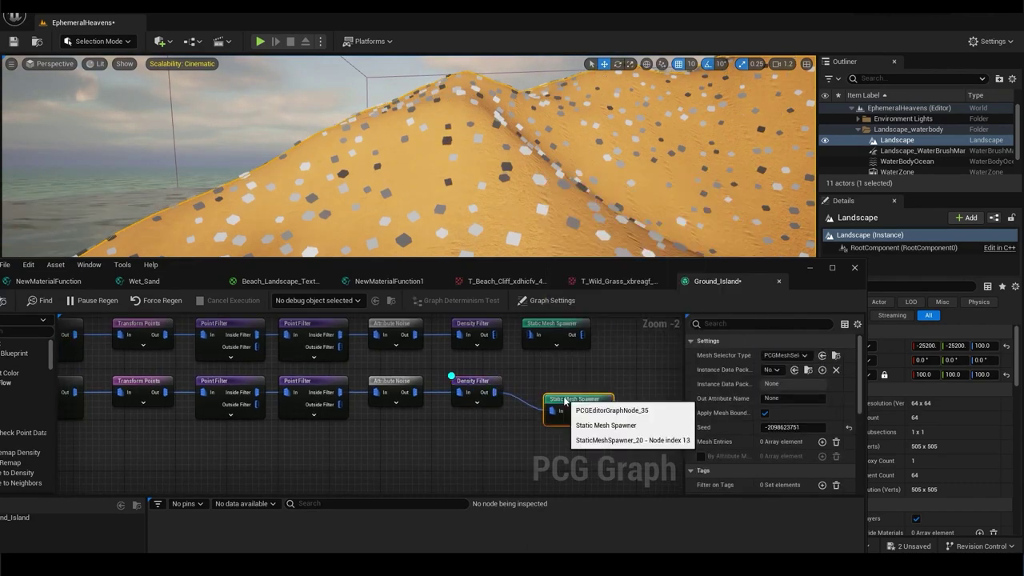
left_click(821, 442)
left_click(822, 442)
left_click(822, 441)
Step: Assign four Cat Palm meshes to the new spawner's mesh entries
key("ctrl+space")
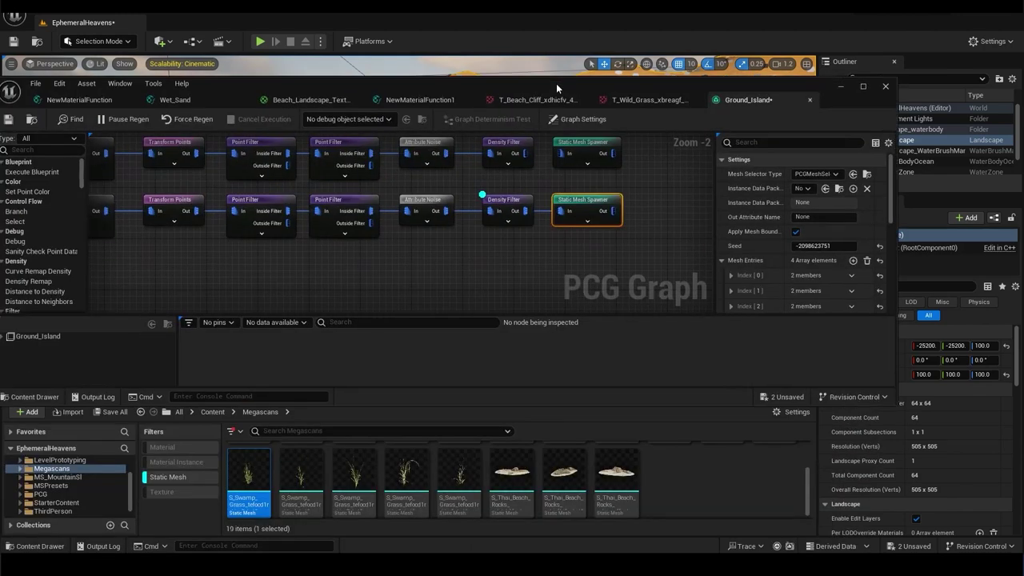
left_click_drag(556, 267, 570, 73)
left_click(745, 263)
scroll(744, 240, "down", 2)
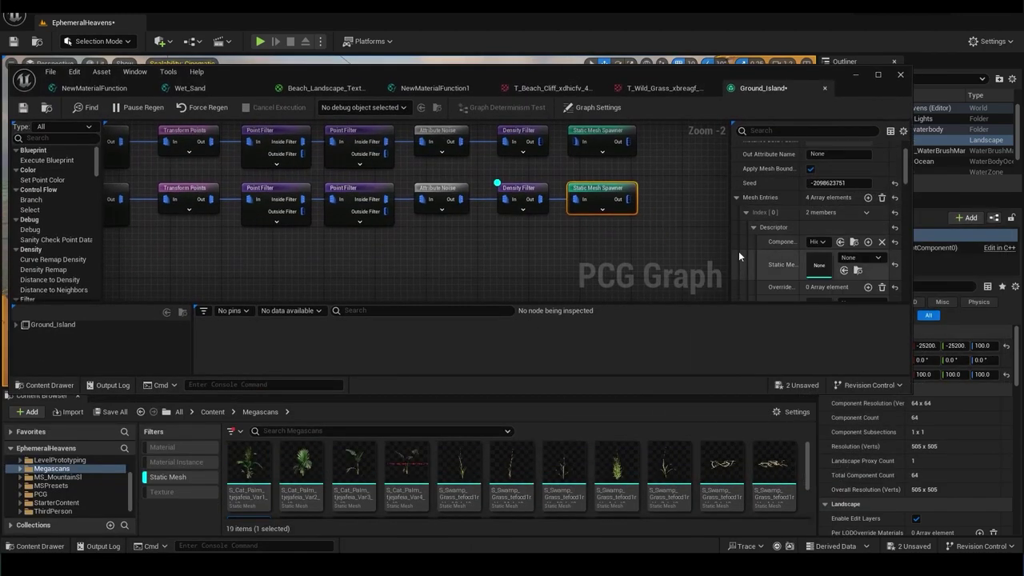
left_click(844, 271)
left_click(249, 468)
left_click(768, 241)
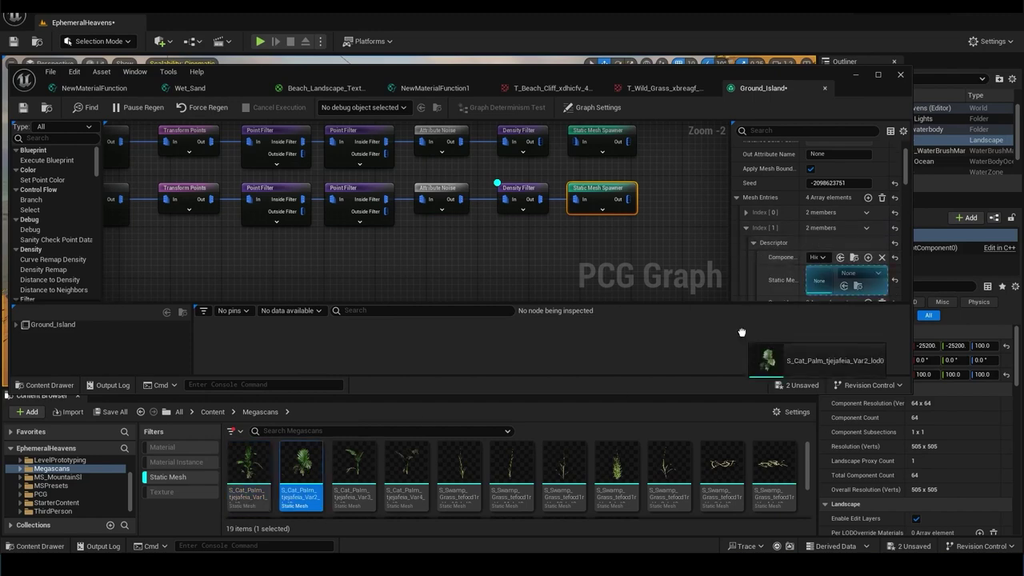
scroll(776, 263, "down", 1)
left_click(745, 193)
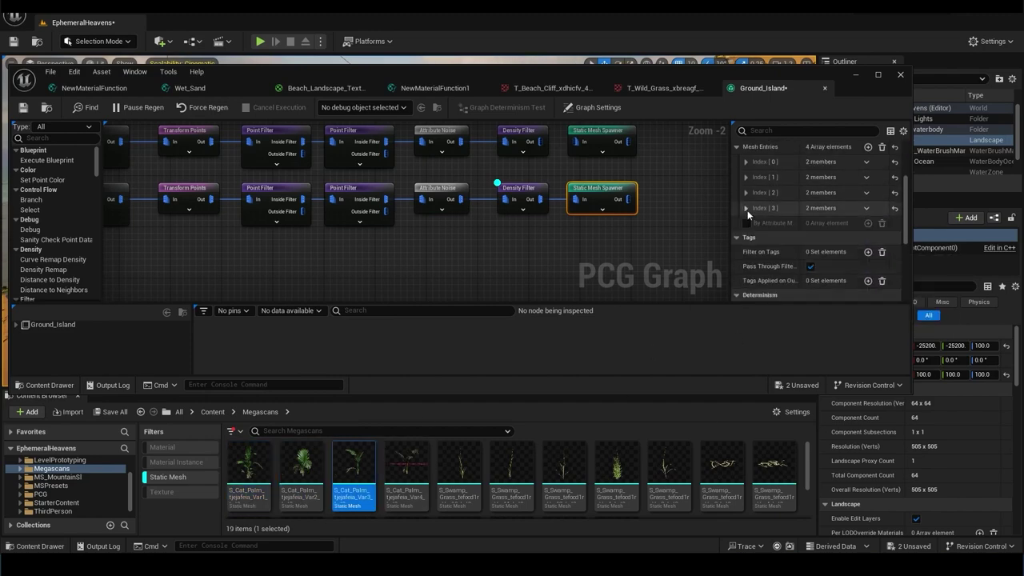
left_click(746, 208)
left_click(752, 222)
left_click(745, 208)
Step: Turn off Debug on the Density Filter and hide the graph to view the dune
right_click(540, 192)
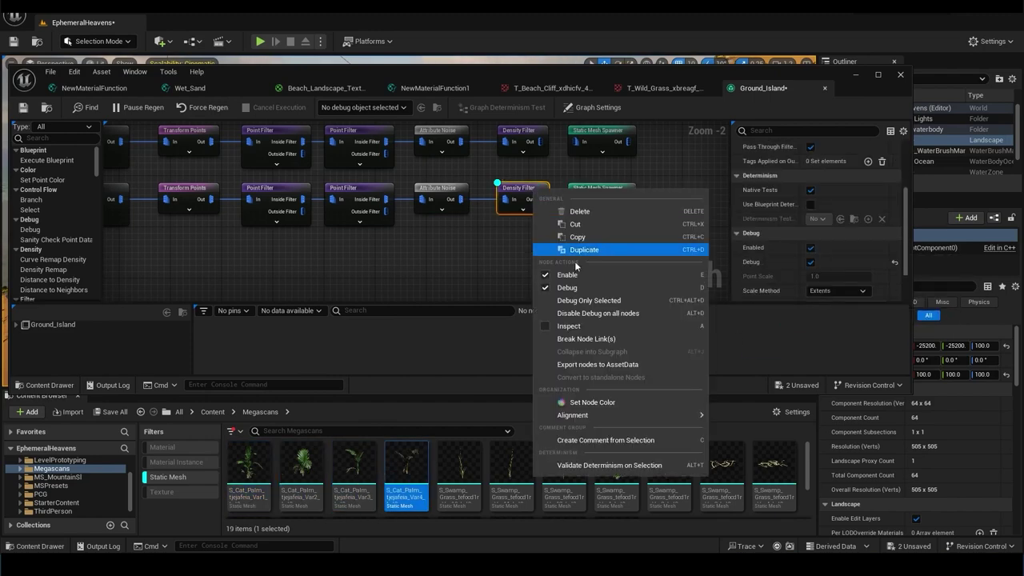
left_click(576, 304)
left_click(855, 75)
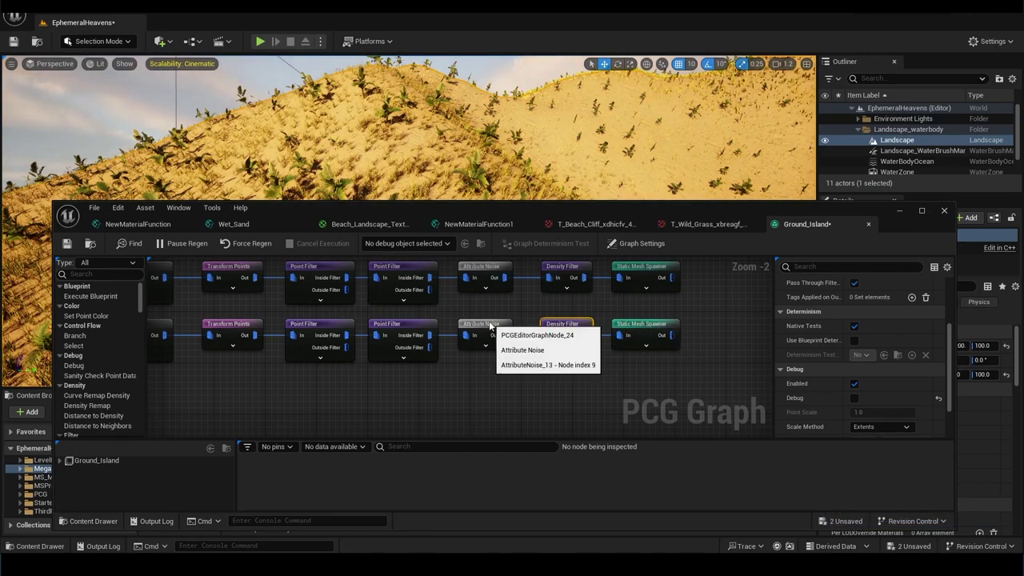
Step: Drag the Density Filter's Lower Bound down so more palms spawn on the dune
left_click(486, 360)
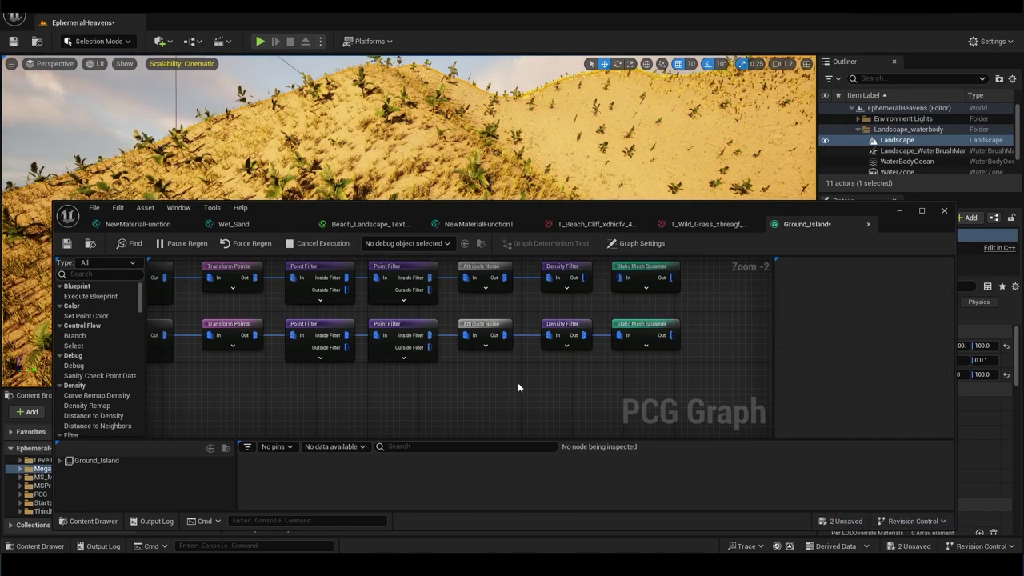
scroll(371, 387, "down", 2)
left_click(425, 350)
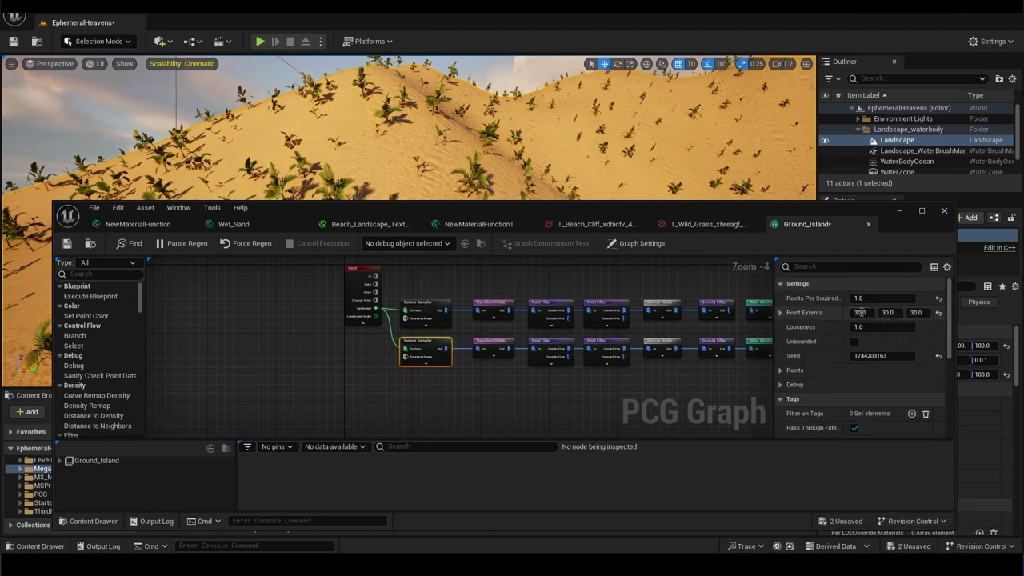
left_click(860, 313)
key("ctrl+z")
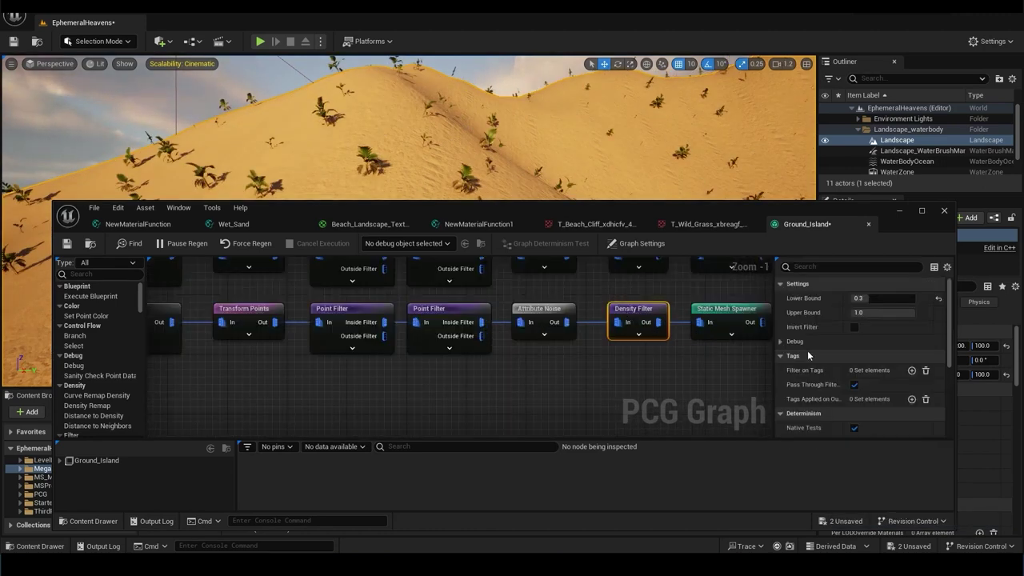
left_click_drag(868, 299, 870, 299)
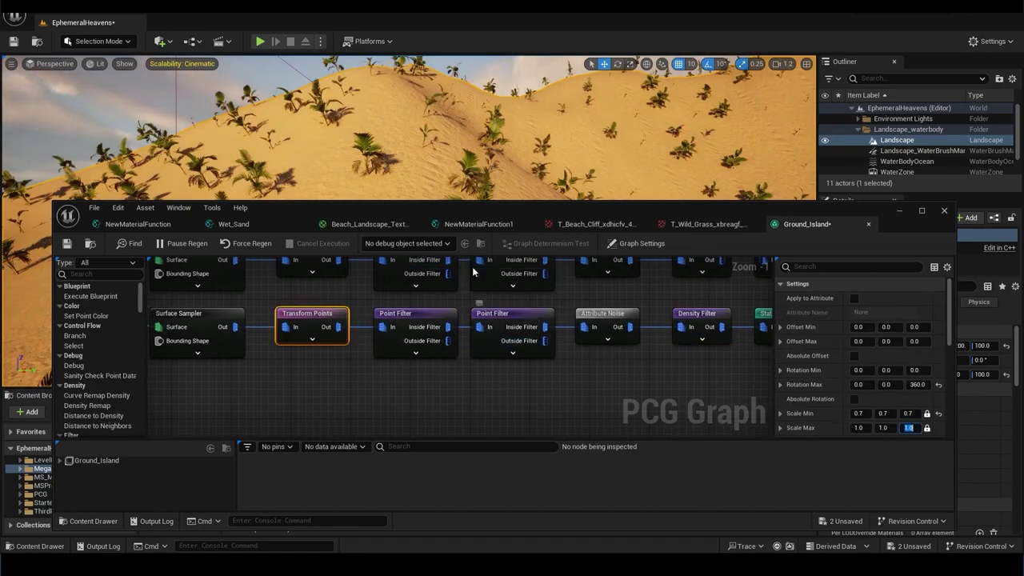
scroll(500, 358, "down", 4)
left_click_drag(480, 210, 460, 293)
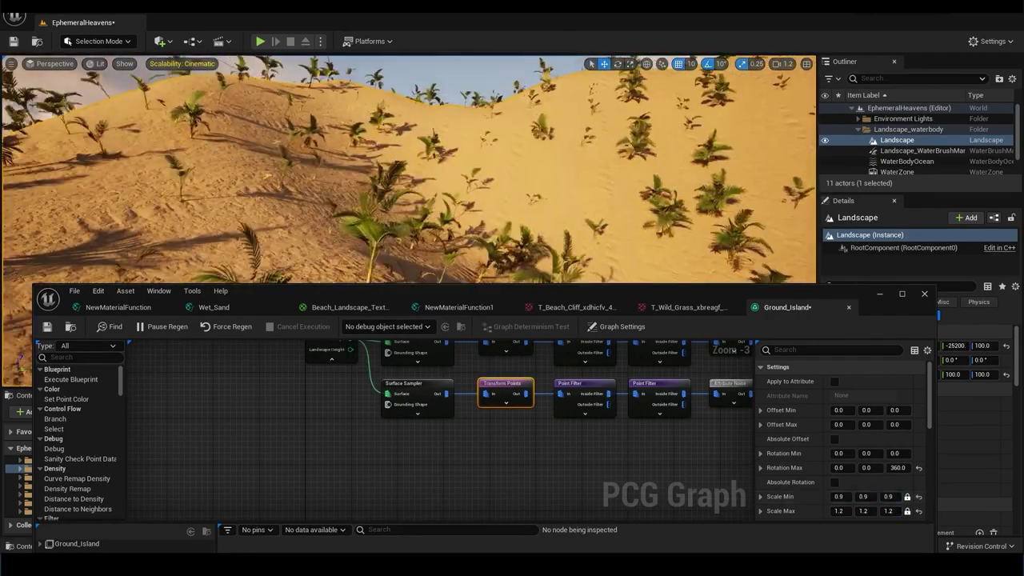
scroll(631, 403, "up", 4)
left_click(612, 397)
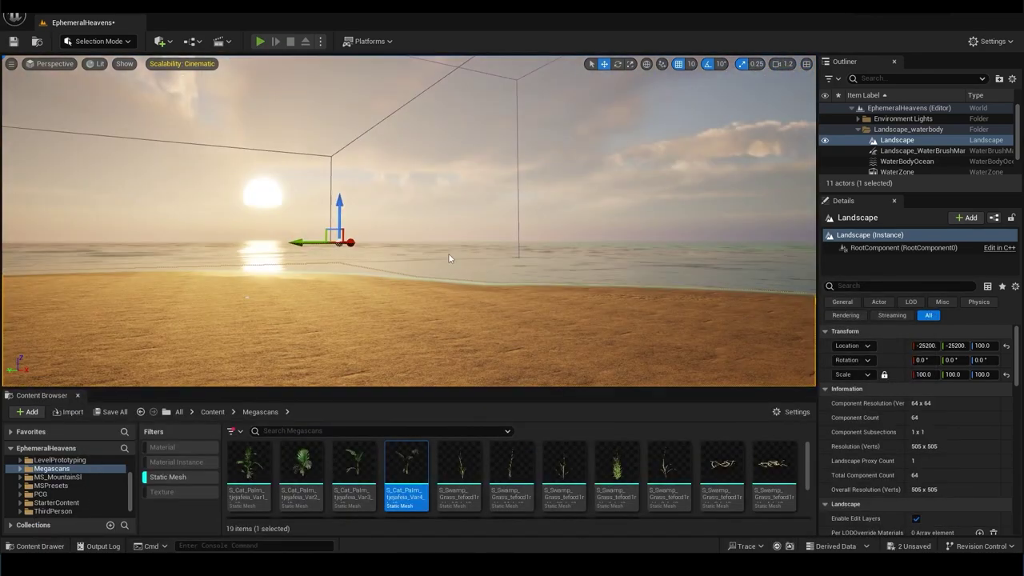
Step: Play the level, run the character up the palm-covered hill, then stop
key("alt+p")
key("w")
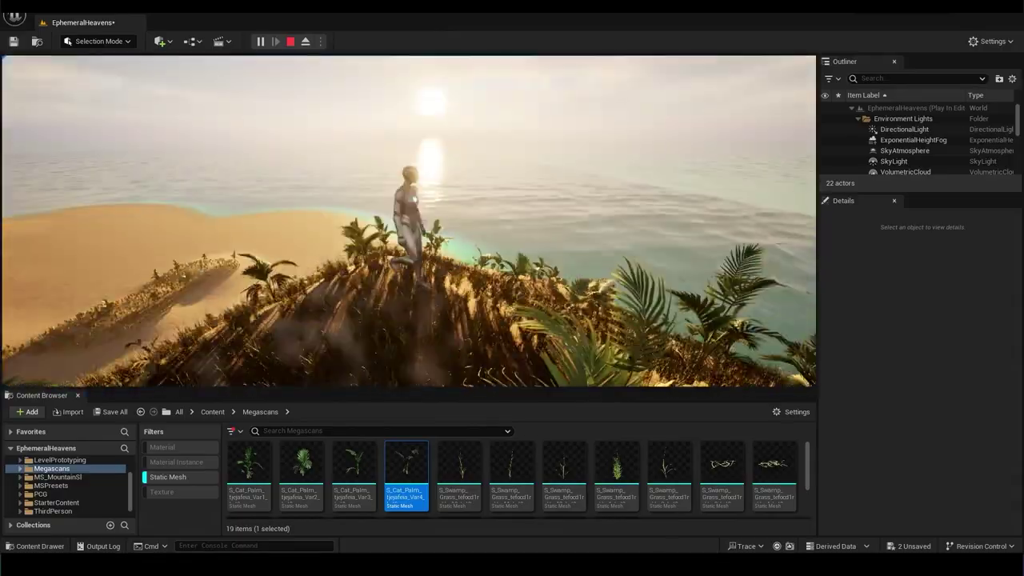
key("Escape")
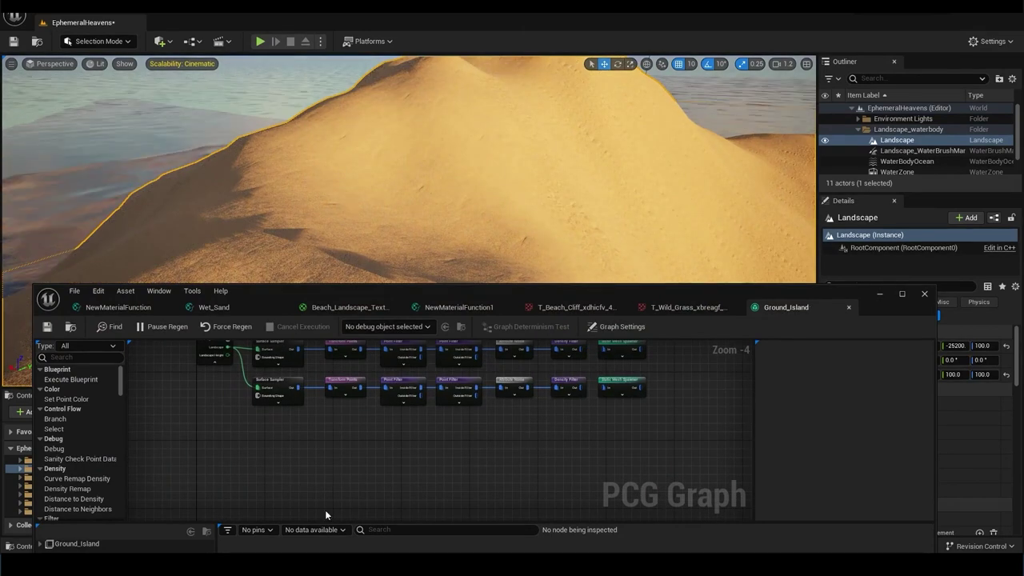
Step: Launch the Epic Games Launcher from the system search
mouse_move(402, 564)
key("super")
type("epic")
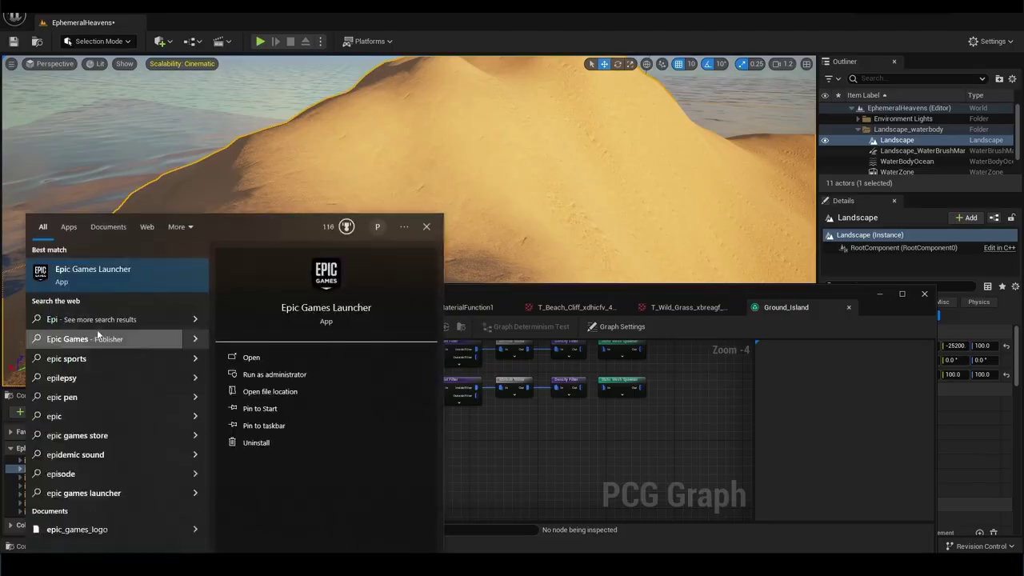
key("Return")
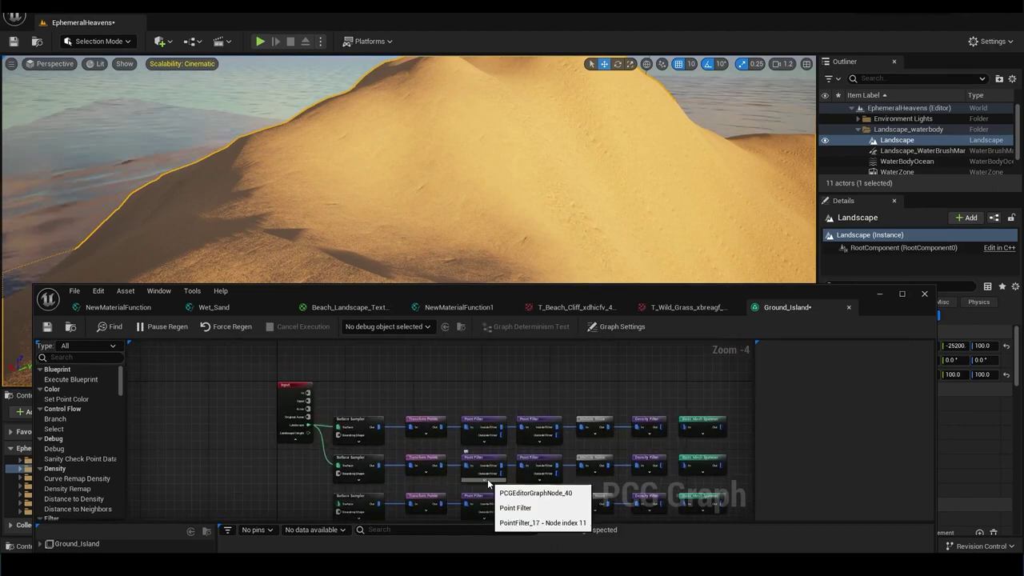
scroll(452, 460, "up", 3)
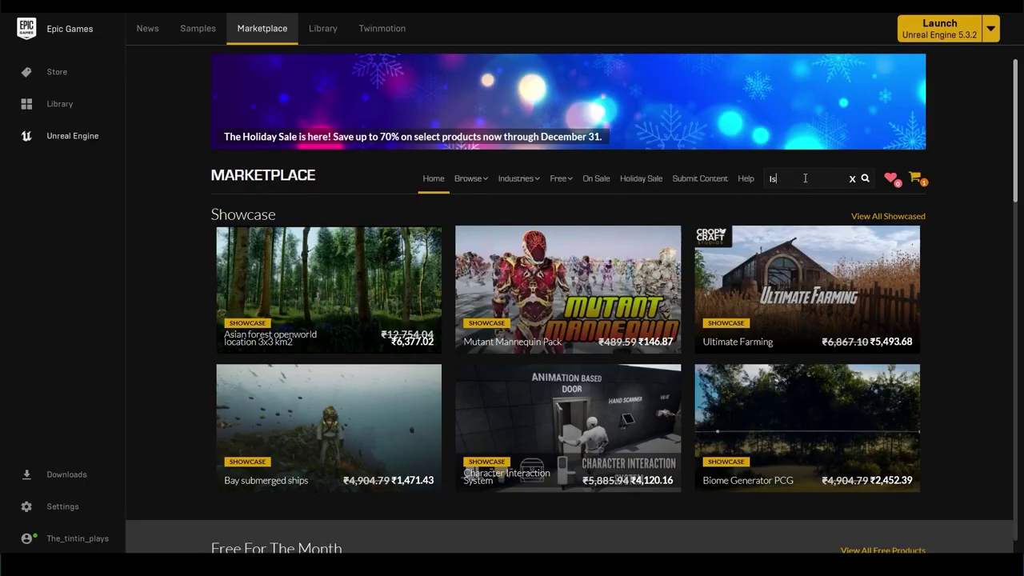
Step: Search the Marketplace for Island, then Tree, showing only free products
type("land")
key("Return")
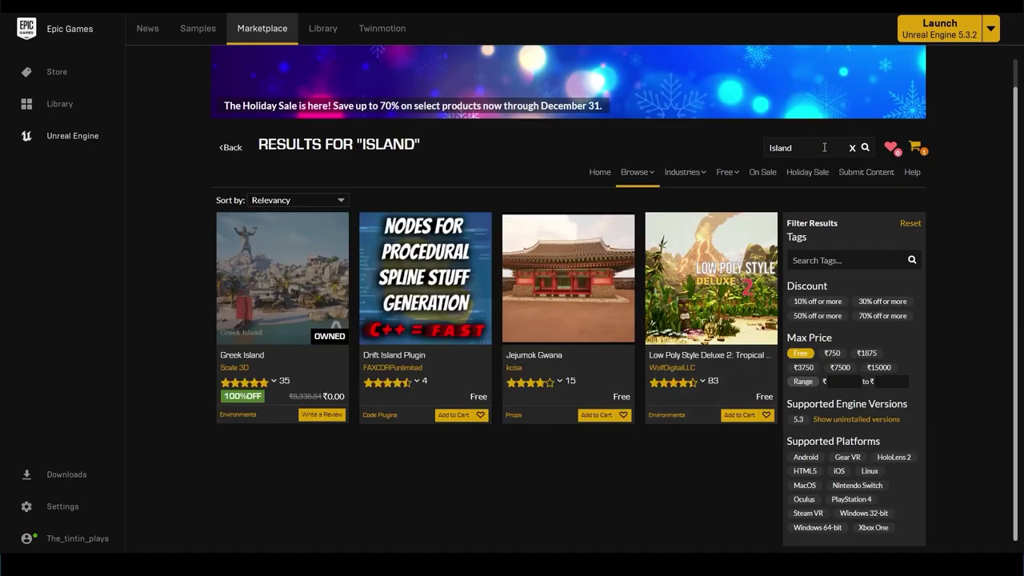
type("Tree")
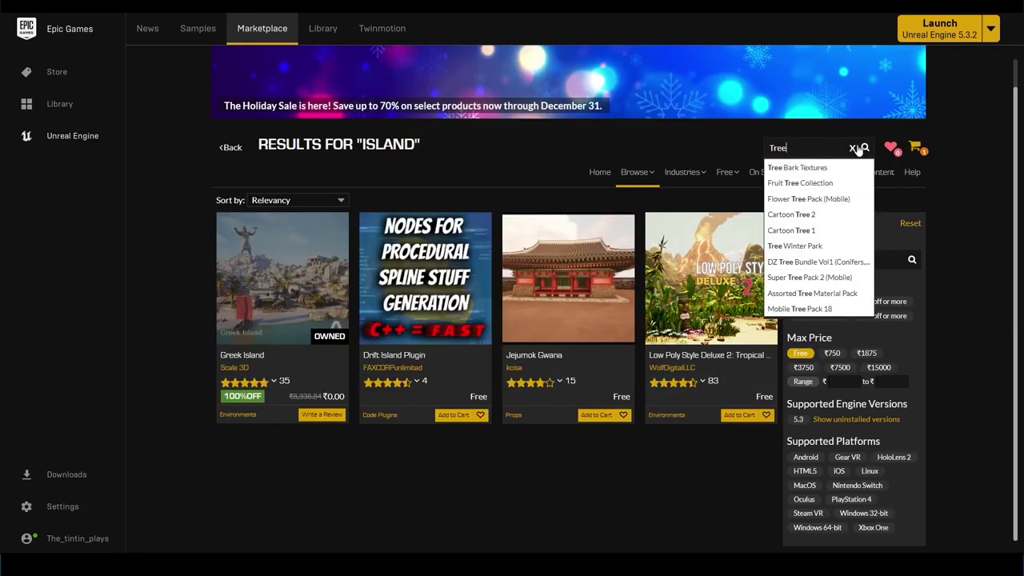
key("Return")
left_click(800, 336)
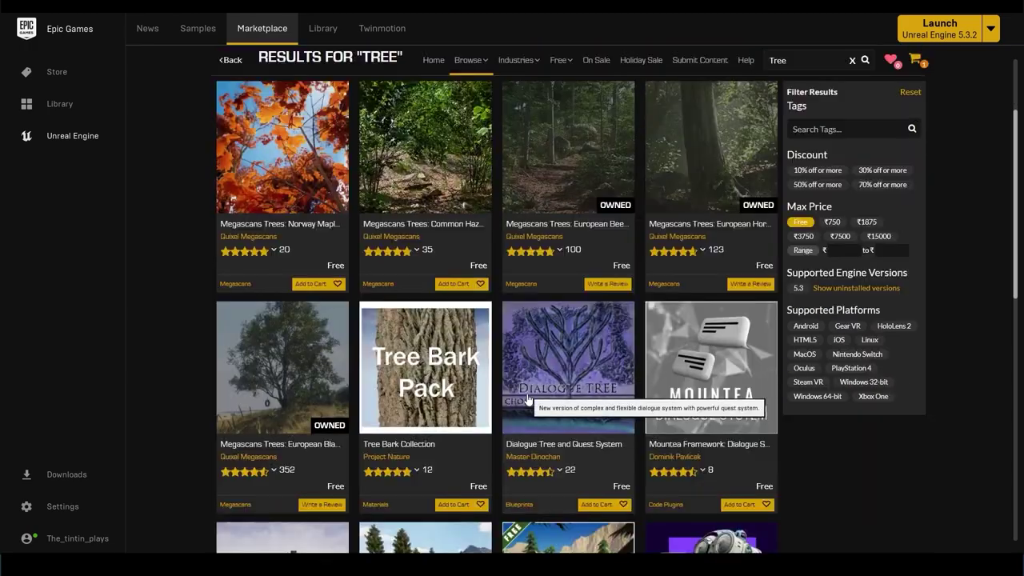
Step: Open the Vegetation: Pandanus Plants page from results page 2, then return to Unreal
scroll(724, 436, "down", 5)
scroll(802, 406, "down", 4)
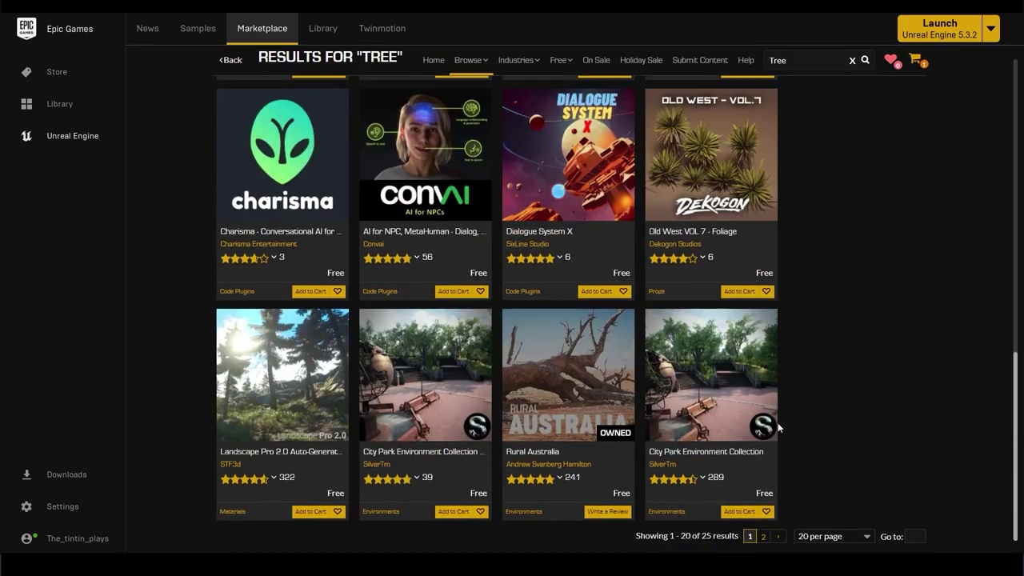
left_click(763, 541)
scroll(494, 410, "down", 1)
left_click(340, 379)
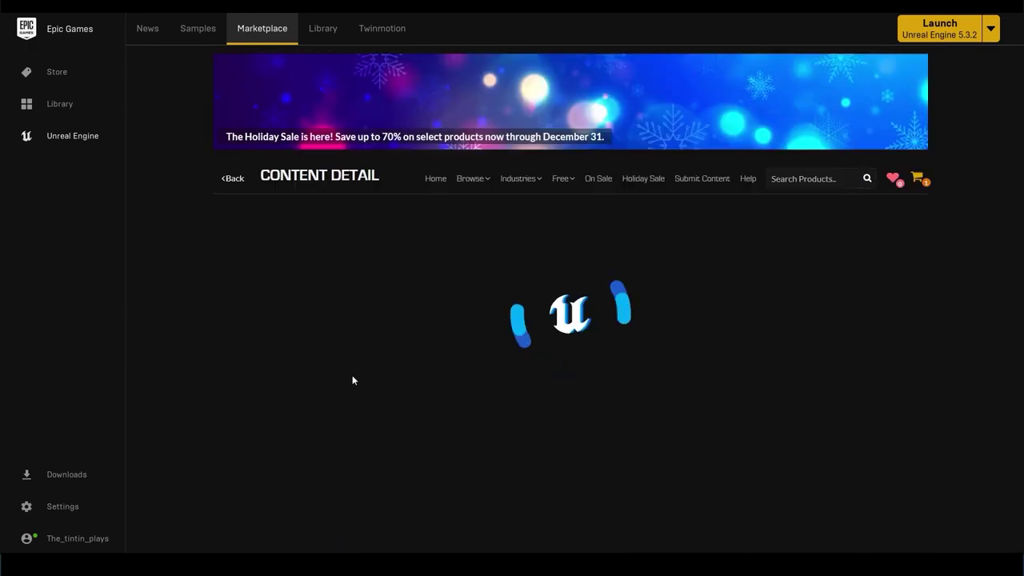
left_click(347, 505)
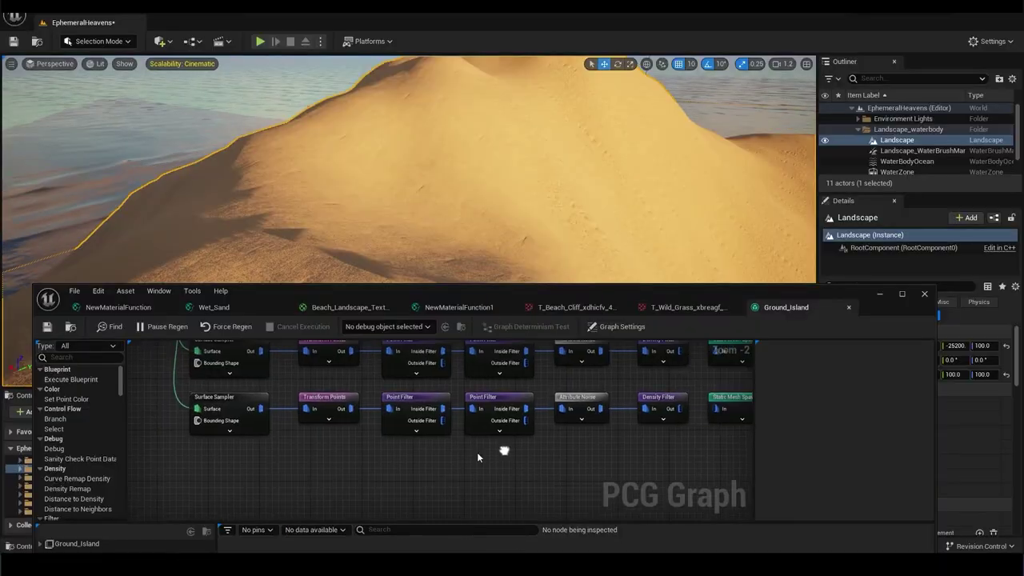
Step: Enable Debug on the Density Filter and adjust the Surface Sampler's point settings
right_click(690, 403)
left_click(731, 222)
left_click(180, 399)
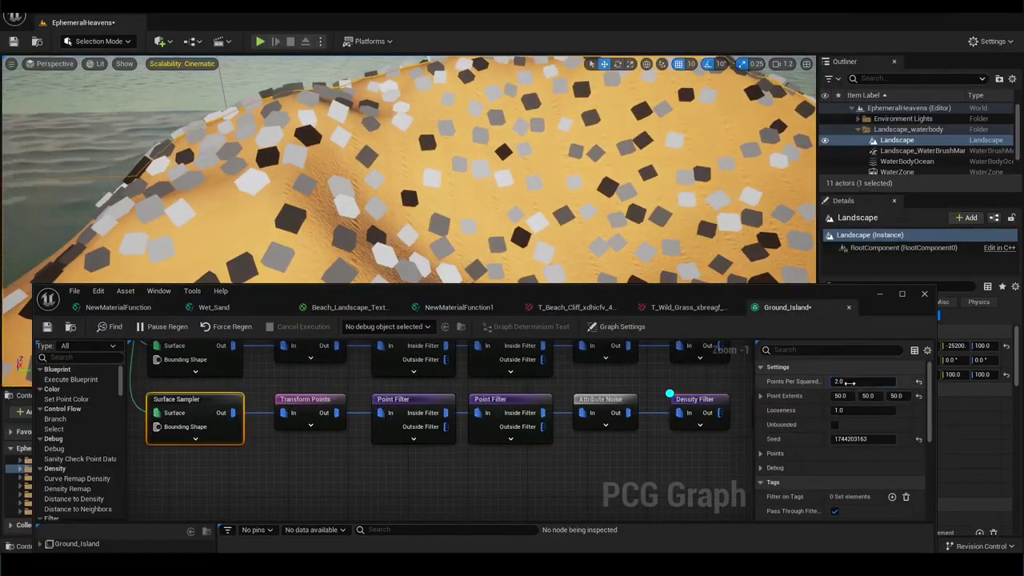
mouse_move(865, 395)
left_mouse_down()
mouse_move(862, 411)
mouse_move(867, 382)
left_mouse_up()
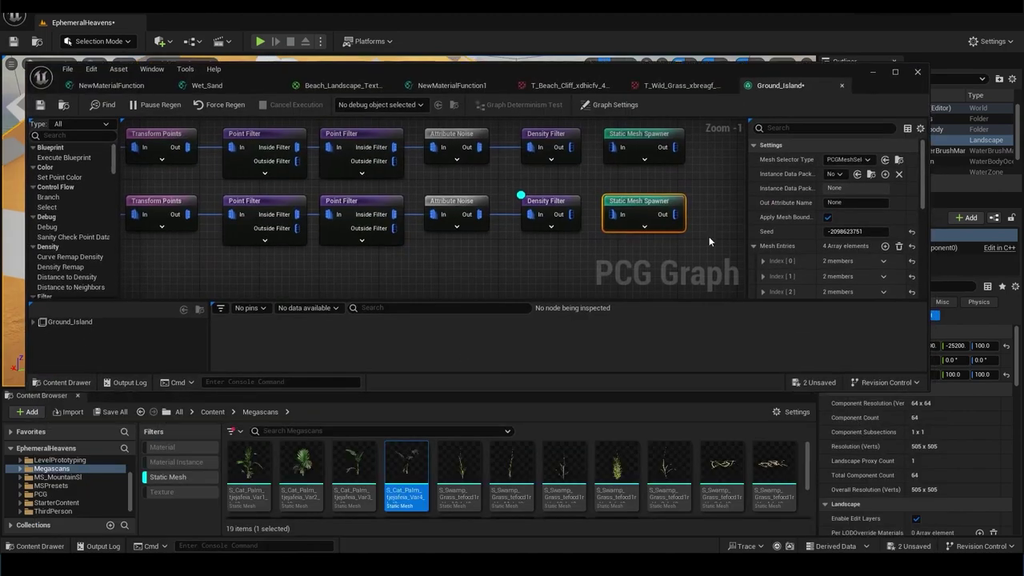
scroll(808, 264, "down", 2)
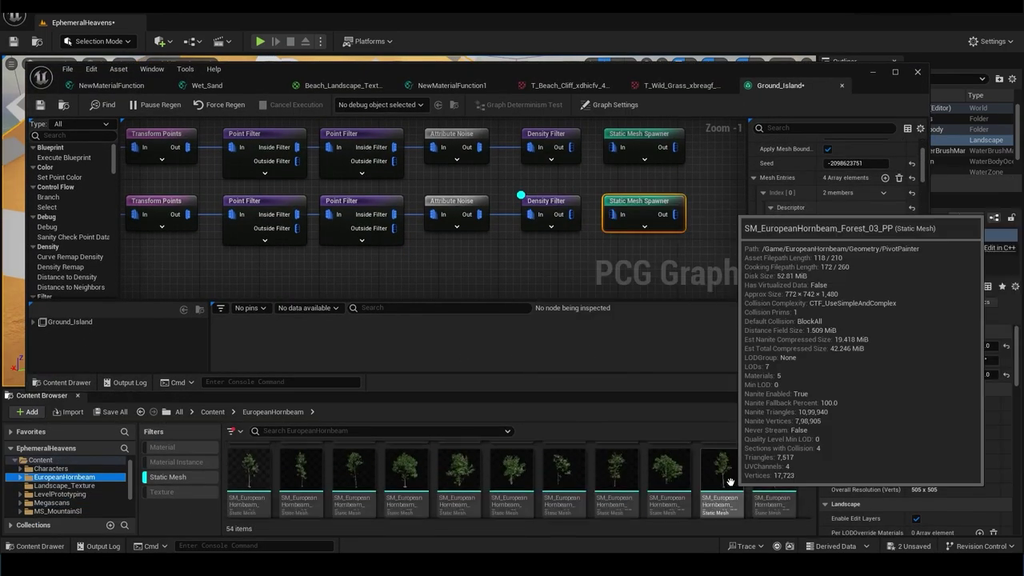
Step: Assign a European Hornbeam tree mesh to the third mesh entry
left_click(770, 207)
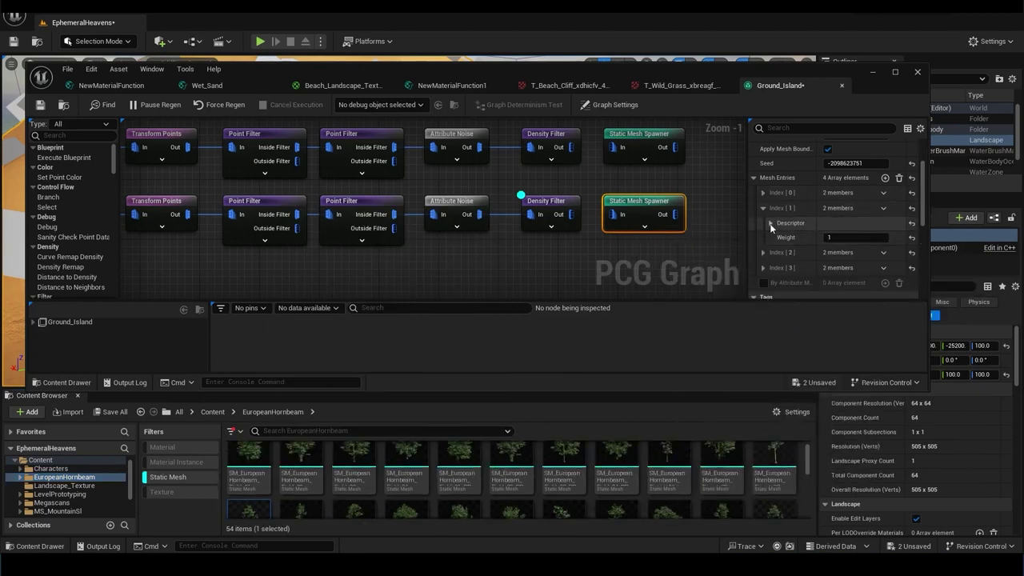
left_click(763, 208)
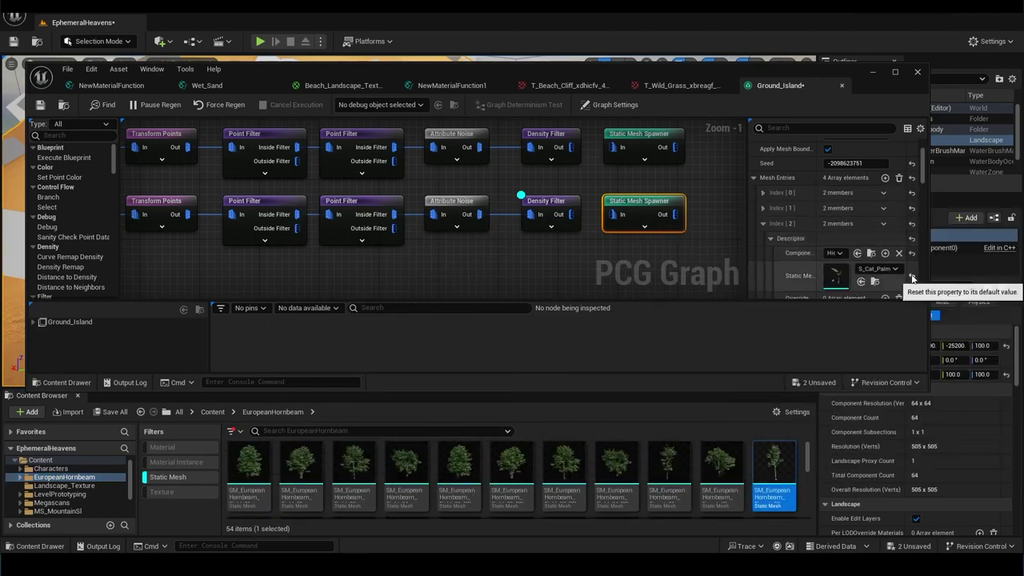
left_click(669, 472)
left_click(761, 224)
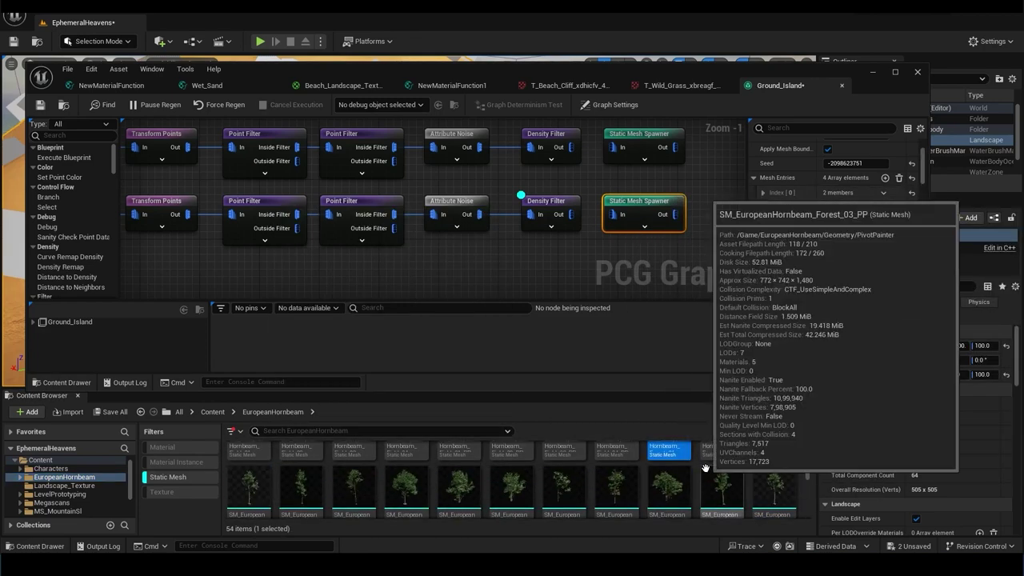
scroll(668, 480, "down", 1)
left_click_drag(248, 492, 827, 298)
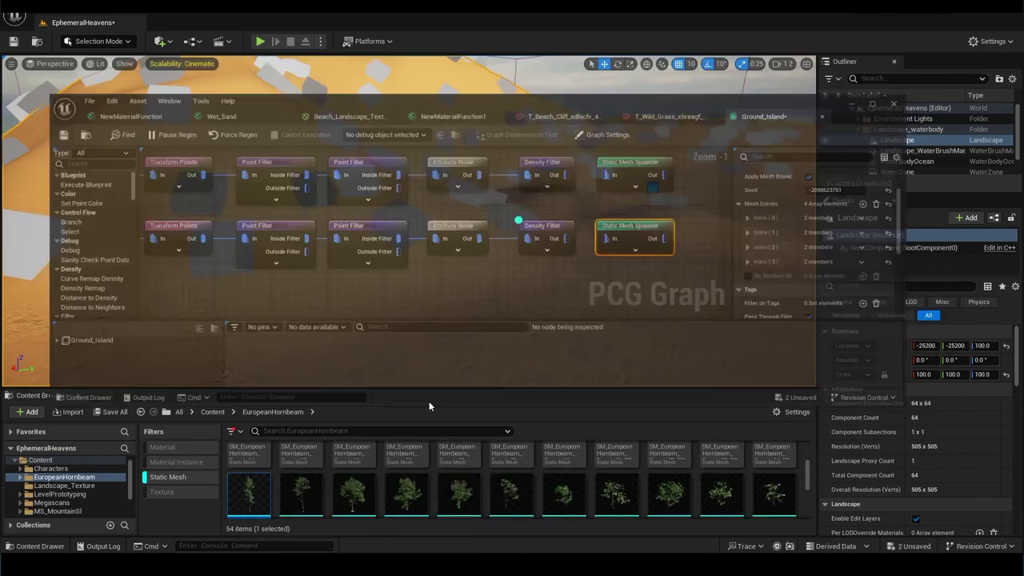
Step: Set the lower Transform Points Offset Z minimum to -50 and check the level
right_click_drag(480, 256, 633, 263)
left_click(313, 209)
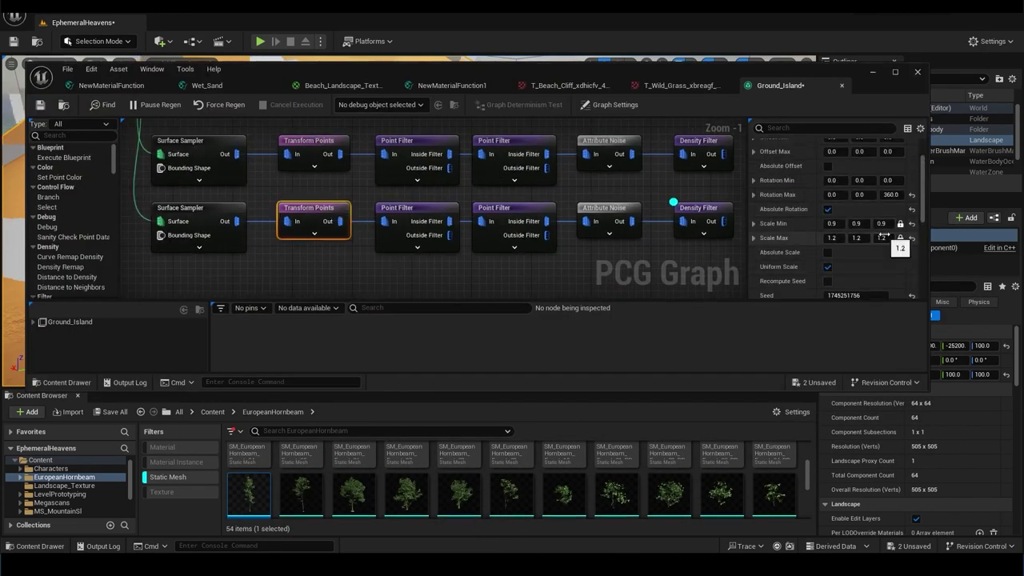
scroll(884, 237, "up", 1)
left_click(890, 171)
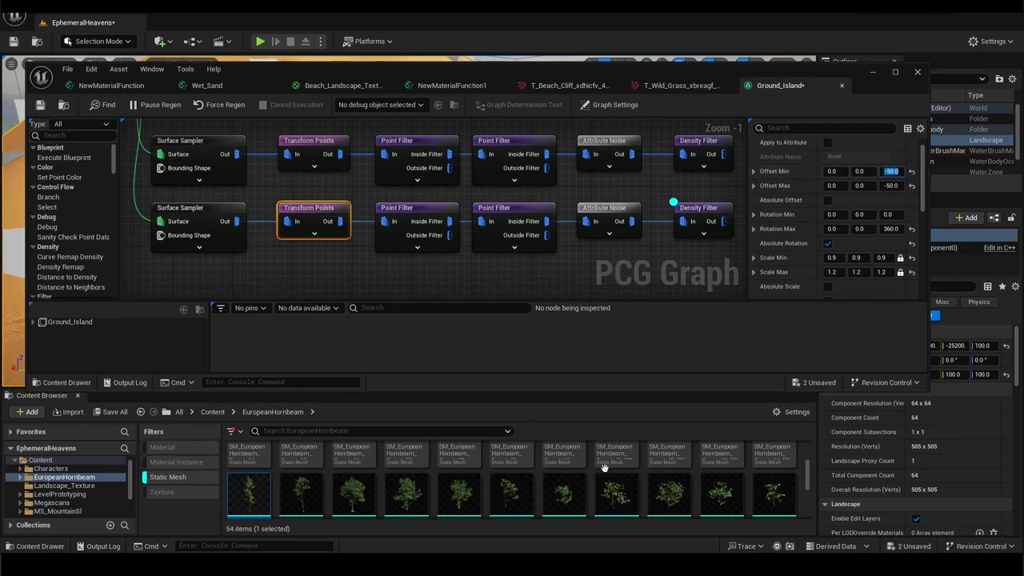
scroll(604, 467, "down", 1)
left_click(872, 71)
right_click_drag(400, 224, 464, 232)
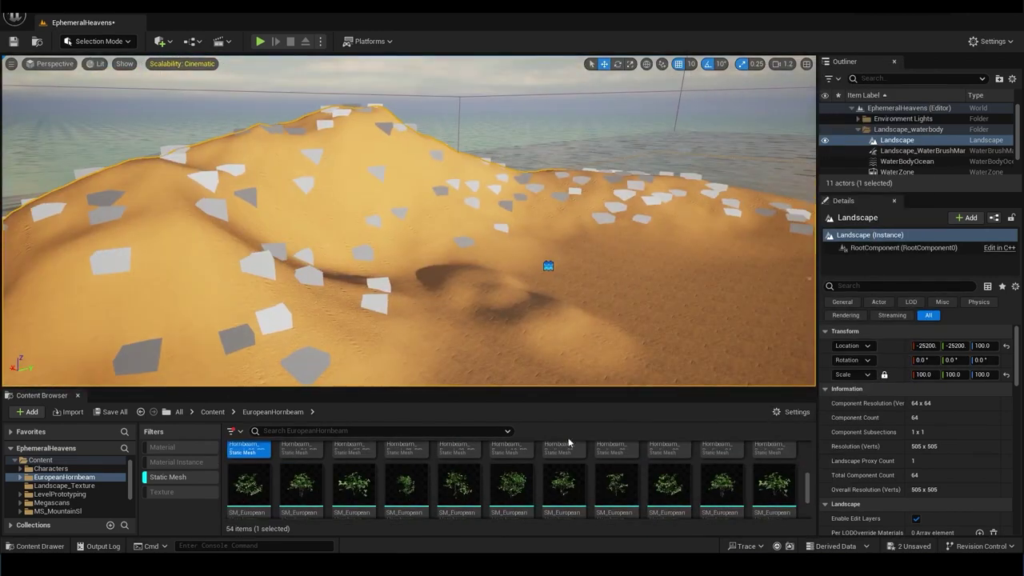
mouse_move(404, 567)
left_click(436, 516)
Step: Inspect the lower Density Filter and view the tree-covered island
left_click(520, 251)
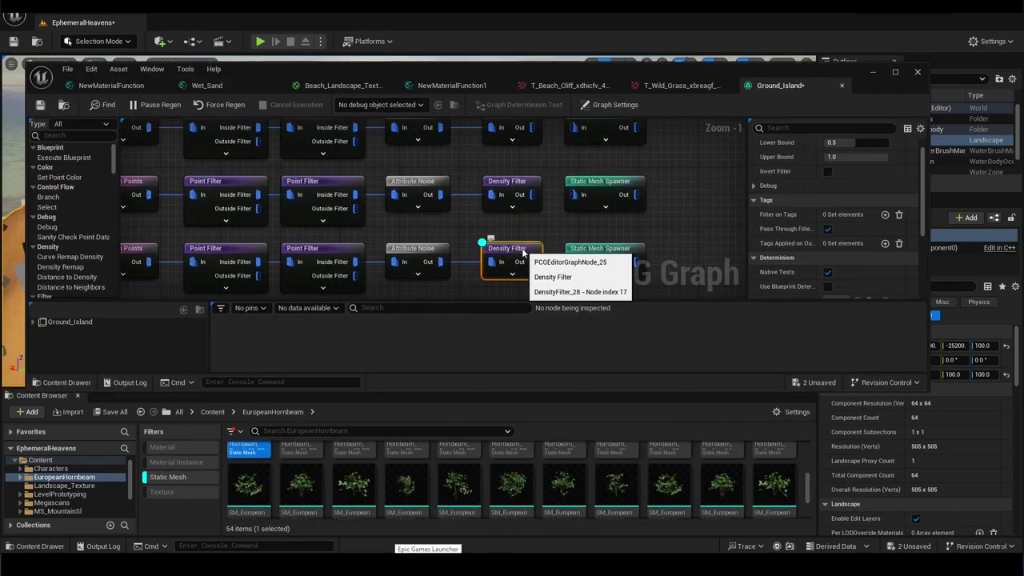
left_click_drag(590, 71, 583, 216)
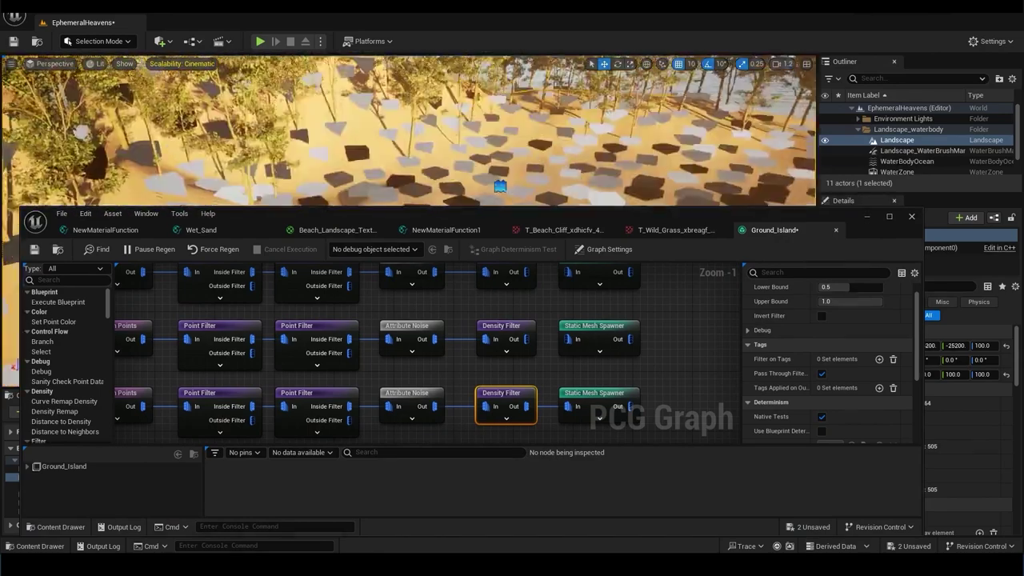
key("ctrl+z")
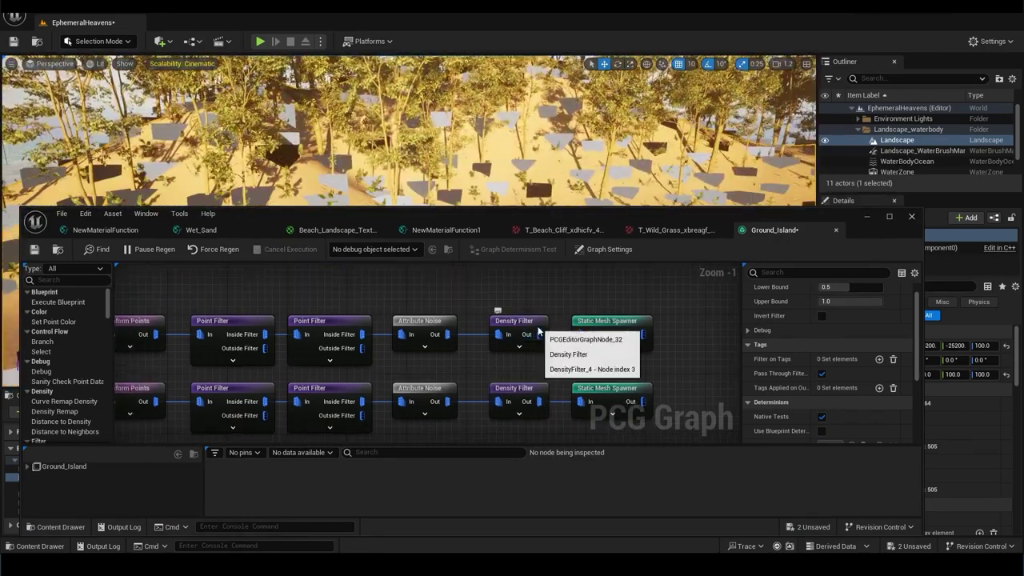
scroll(543, 330, "down", 3)
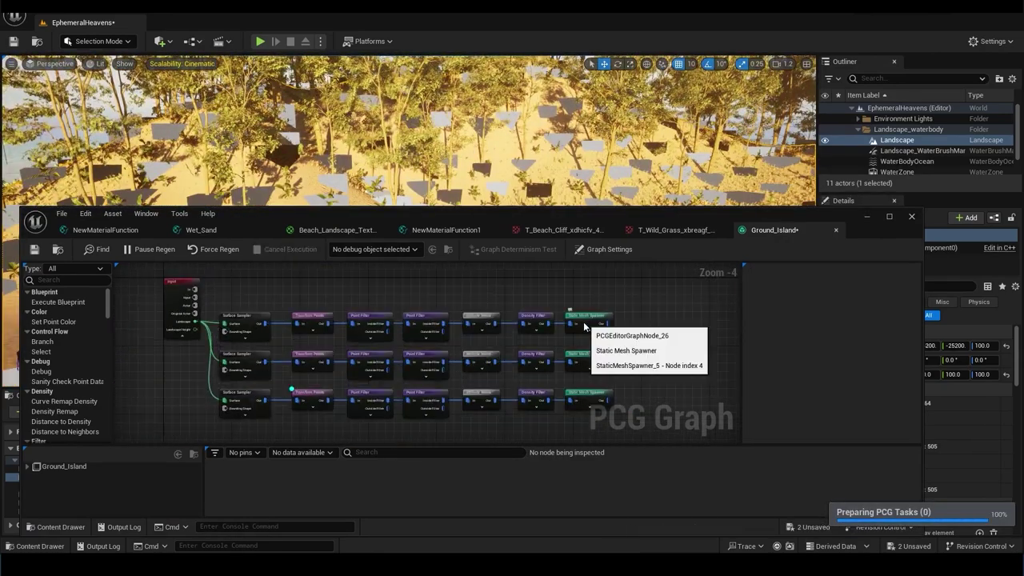
left_click(767, 222)
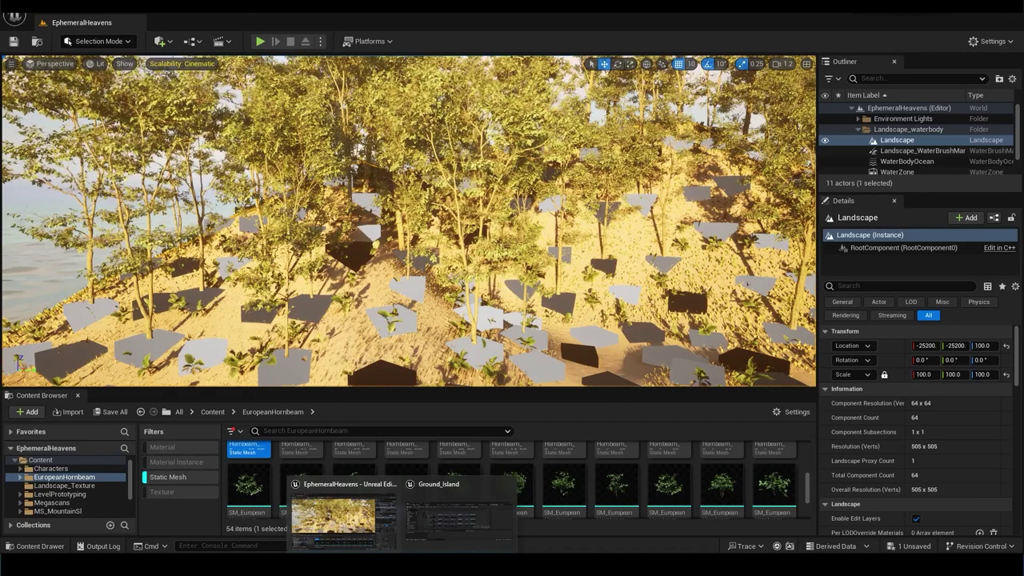
left_click(392, 504)
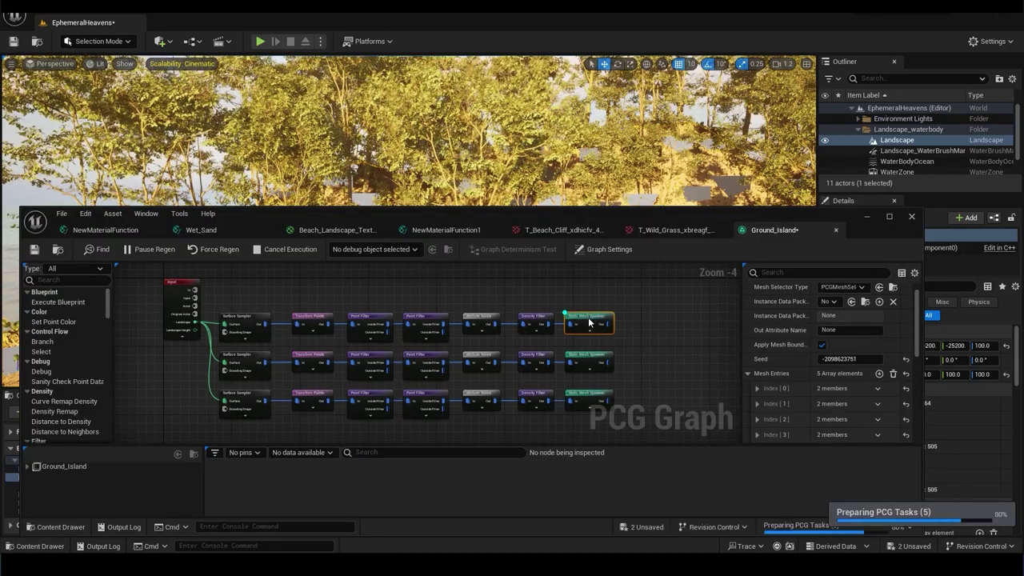
Step: Check the tree spawner node and save the level with Ctrl+S
right_click(589, 323)
left_click(861, 222)
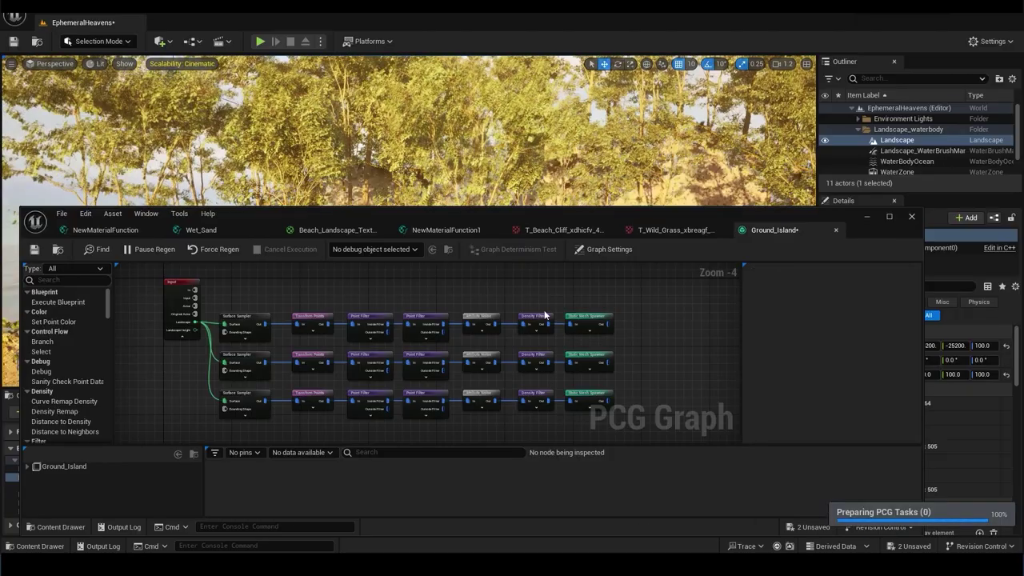
right_click_drag(484, 160, 483, 160)
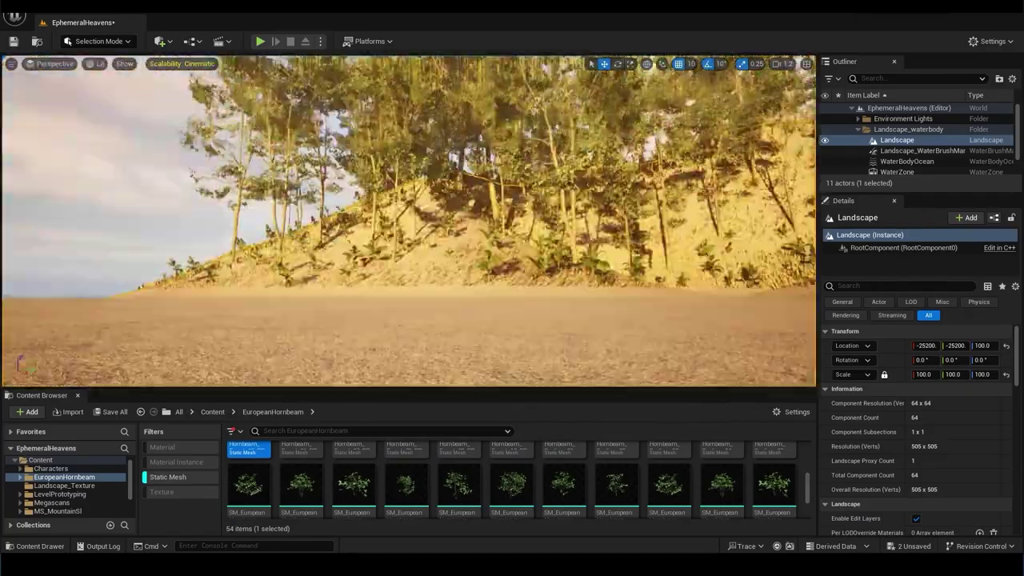
key("ctrl+s")
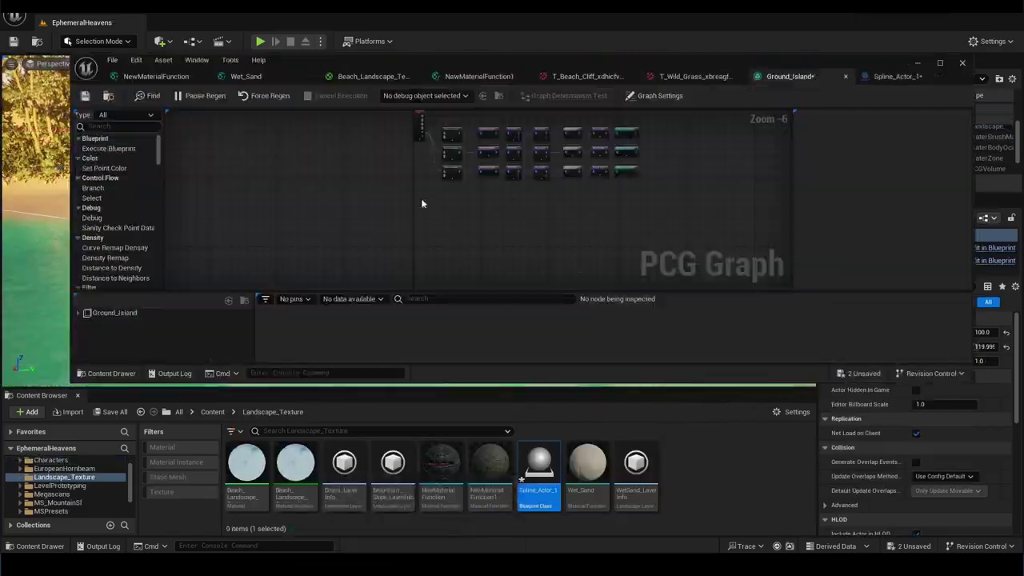
Step: Add a Get Spline Data node feeding a new Spline Sampler and review its dimension options
right_click(424, 201)
type("get")
left_click(460, 305)
scroll(438, 216, "up", 7)
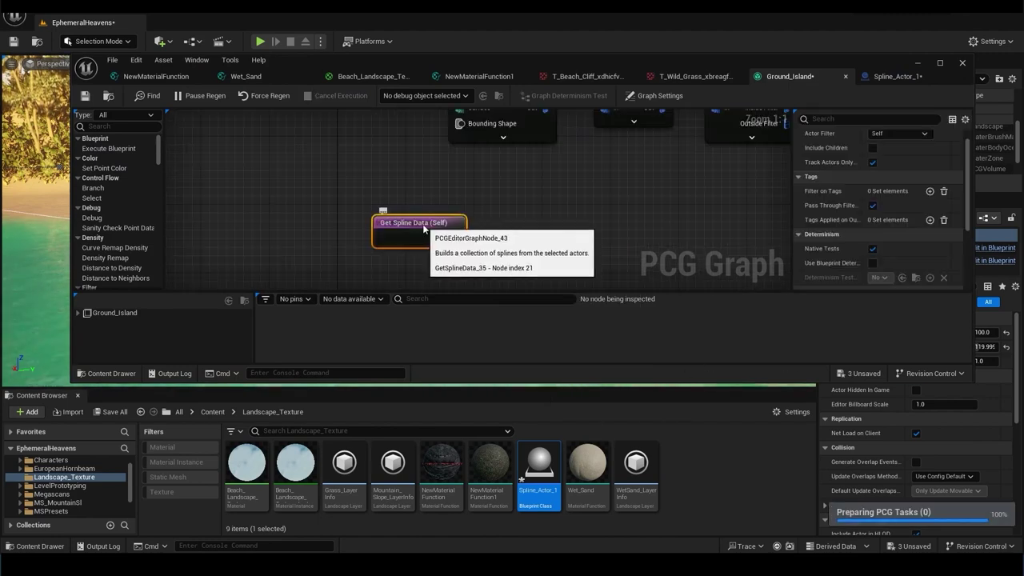
scroll(438, 218, "down", 2)
left_click_drag(450, 210, 487, 230)
type("spline")
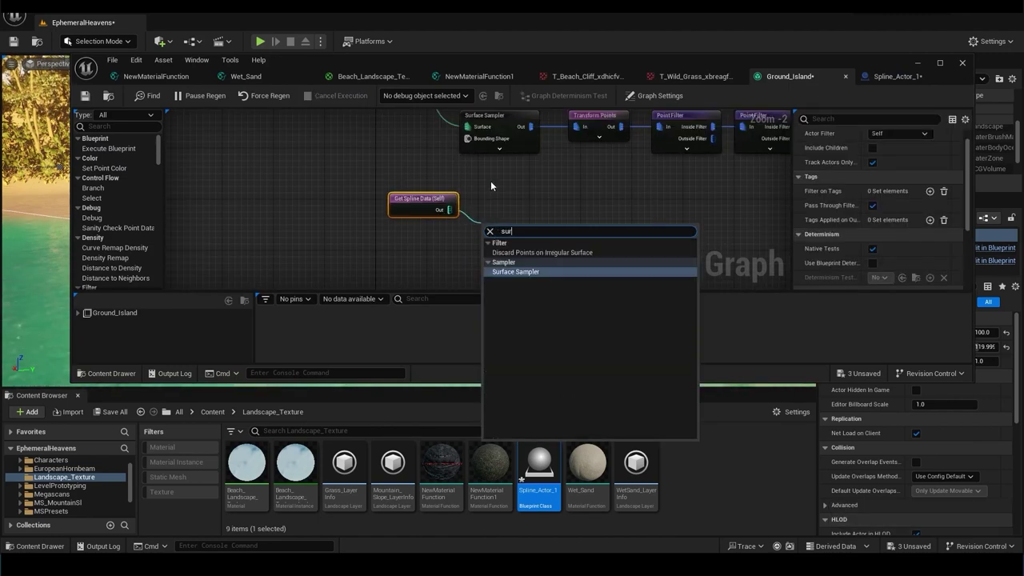
left_click(516, 253)
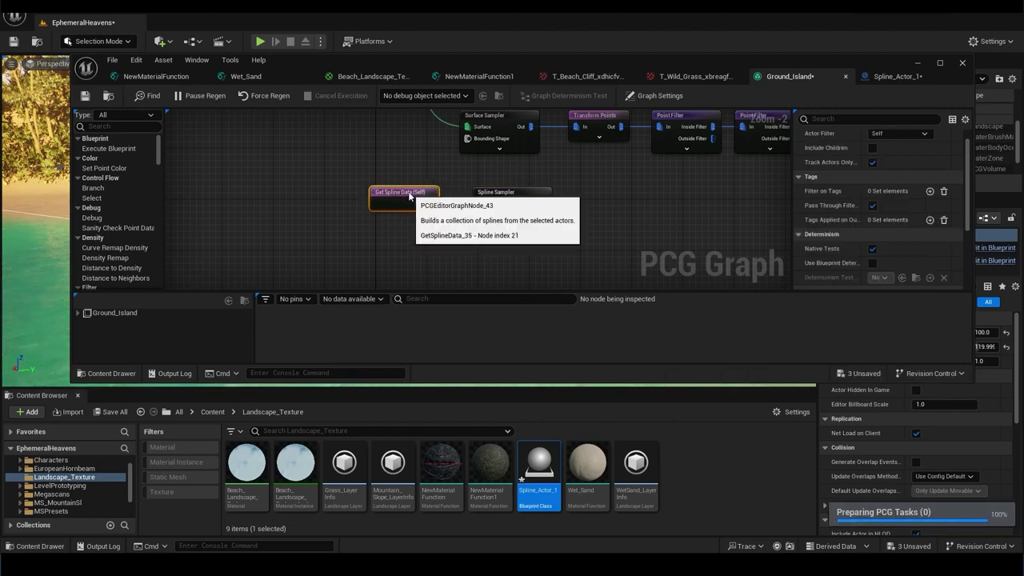
mouse_move(622, 196)
right_mouse_down()
mouse_move(409, 244)
mouse_move(484, 217)
right_mouse_up()
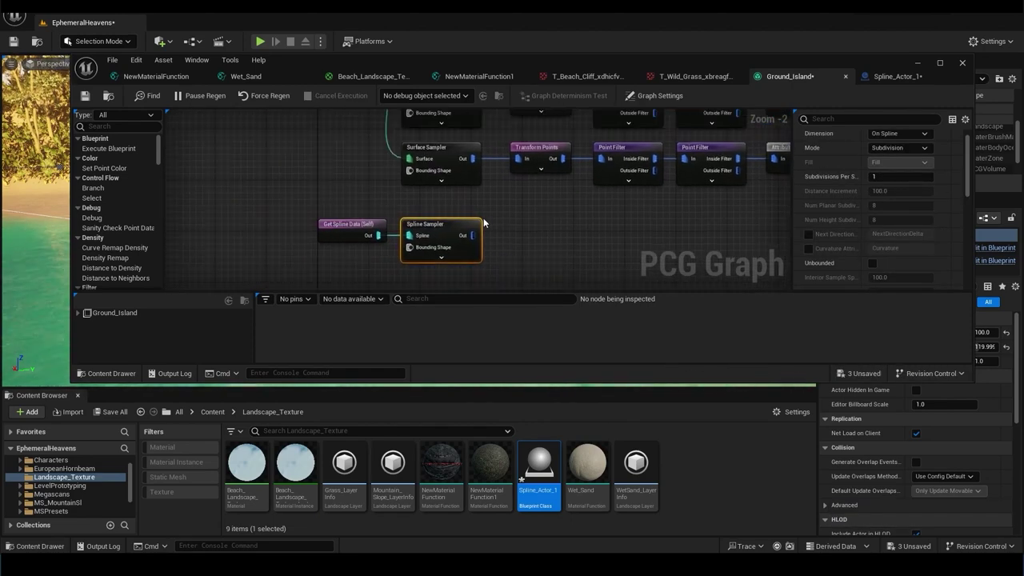
left_click(888, 150)
scroll(832, 212, "down", 2)
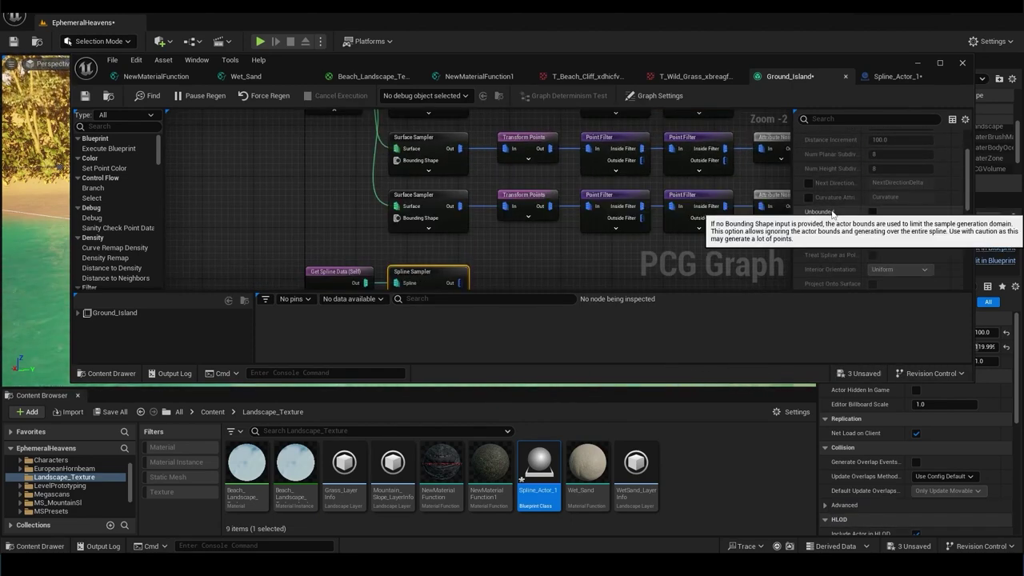
Step: Give Spline_Actor_1 the tag Ocean_Edge, then return to the Ground_Island graph
left_click(888, 76)
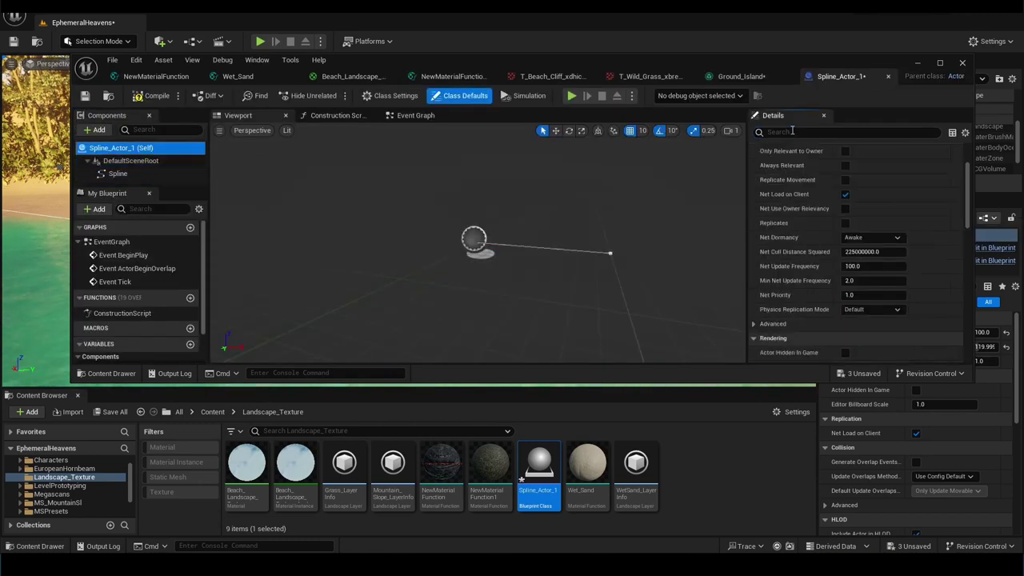
left_click(848, 132)
type("tag")
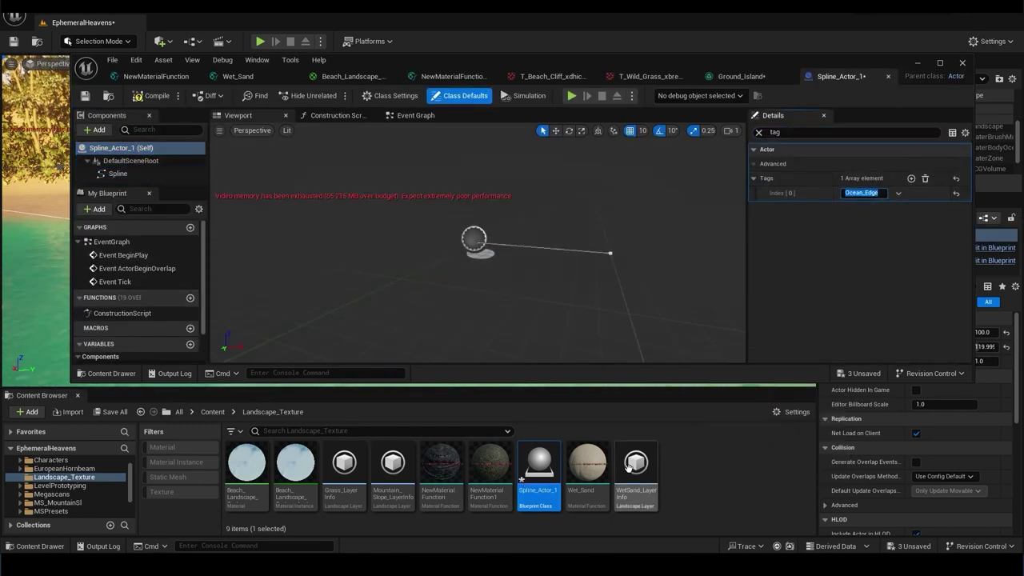
left_click(742, 76)
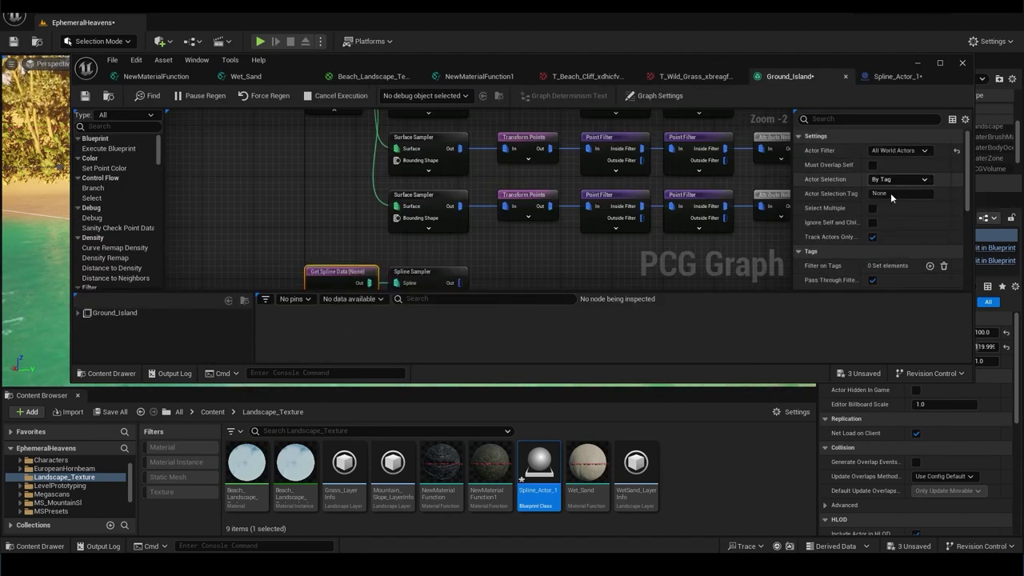
Step: Duplicate the Transform Points-to-Density Filter chain and attach a new Static Mesh Spawner
right_click_drag(532, 257, 418, 207)
scroll(418, 207, "down", 2)
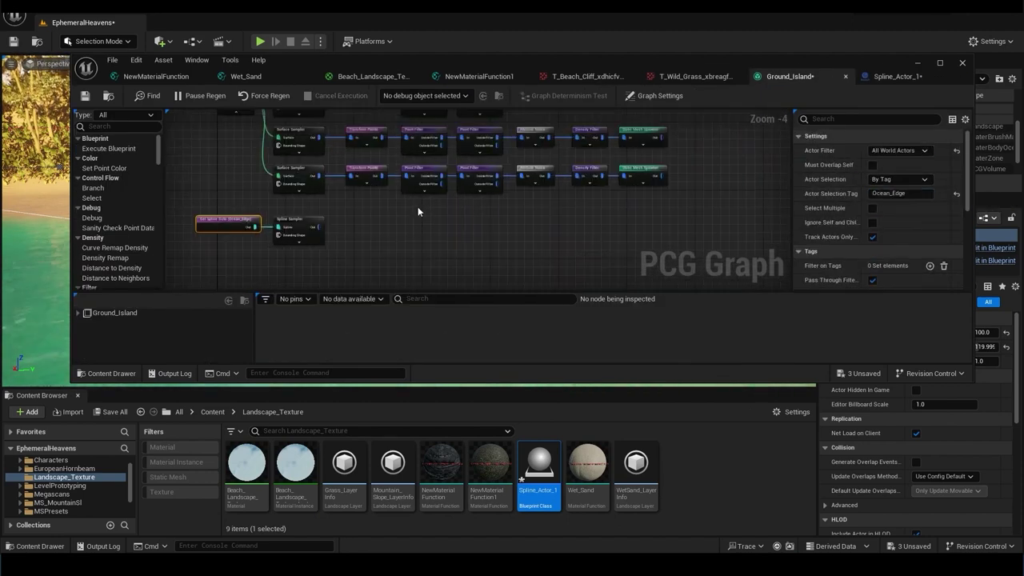
left_click_drag(613, 158, 360, 236)
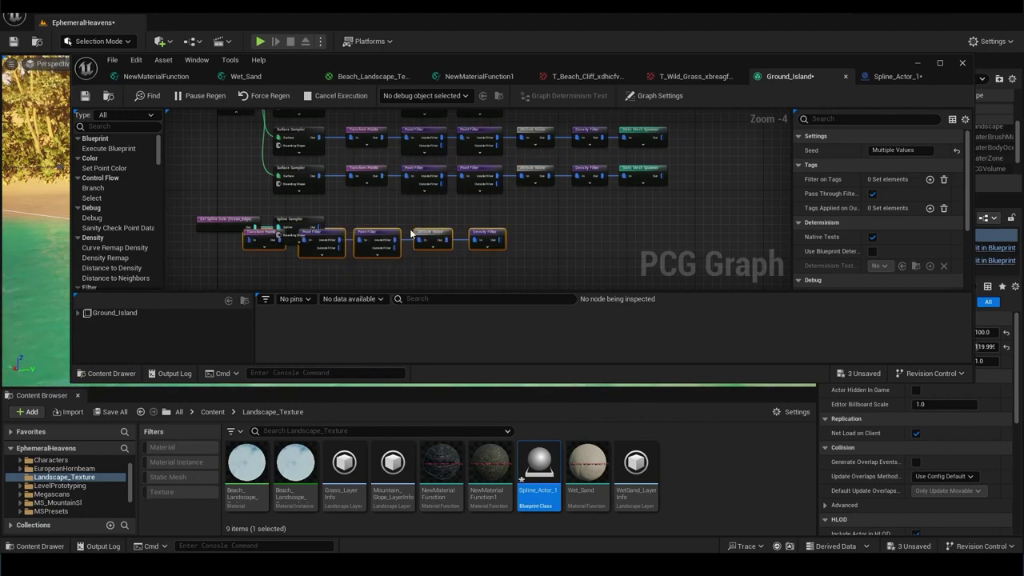
key("ctrl+z")
scroll(589, 232, "up", 2)
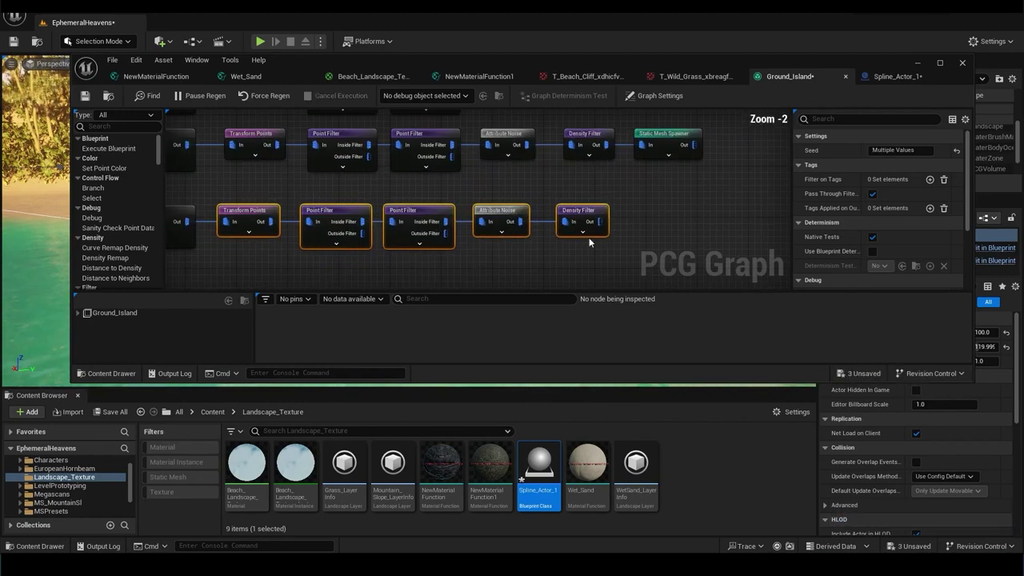
left_click_drag(600, 221, 661, 222)
left_click(704, 242)
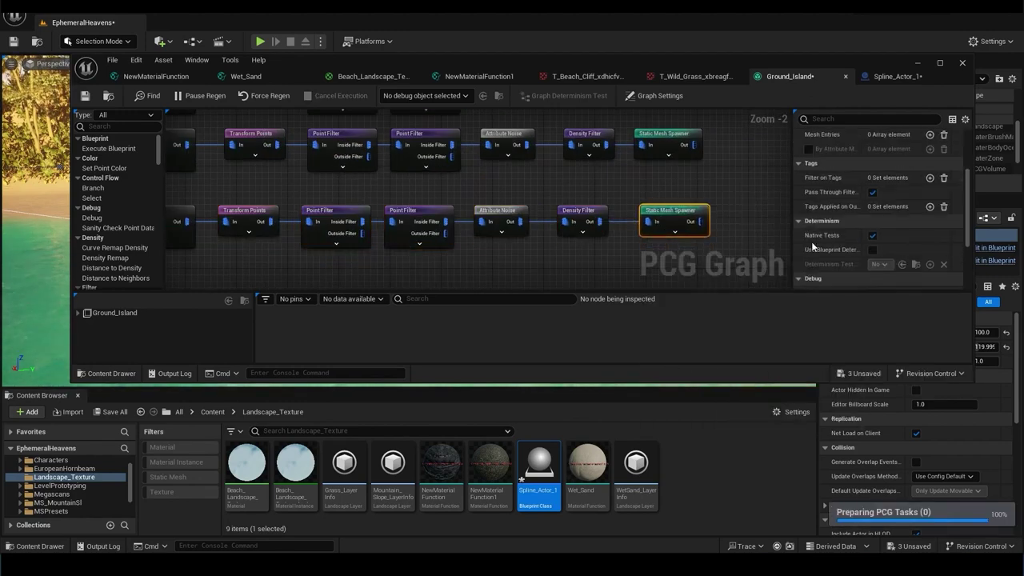
scroll(808, 232, "down", 2)
left_click(808, 183)
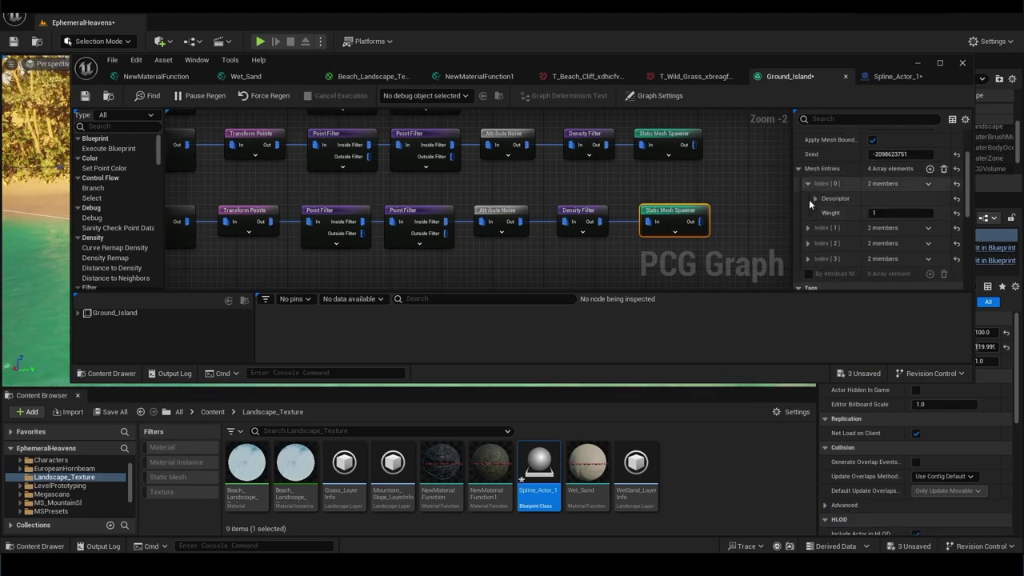
Step: Browse the Megascans MS_MountainSI folder and pick a sandstone rock mesh
left_click(71, 493)
left_click(71, 503)
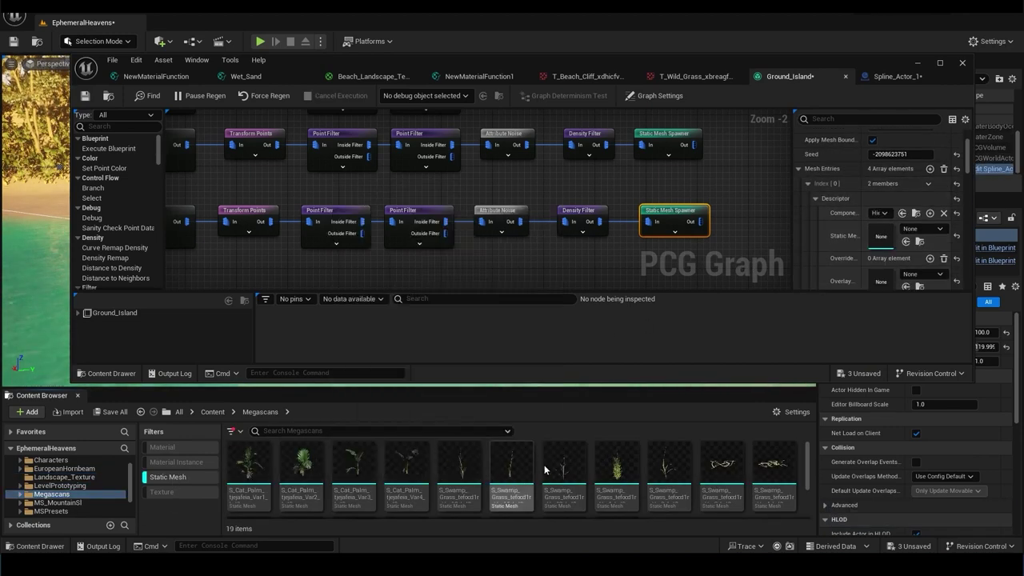
scroll(656, 476, "down", 2)
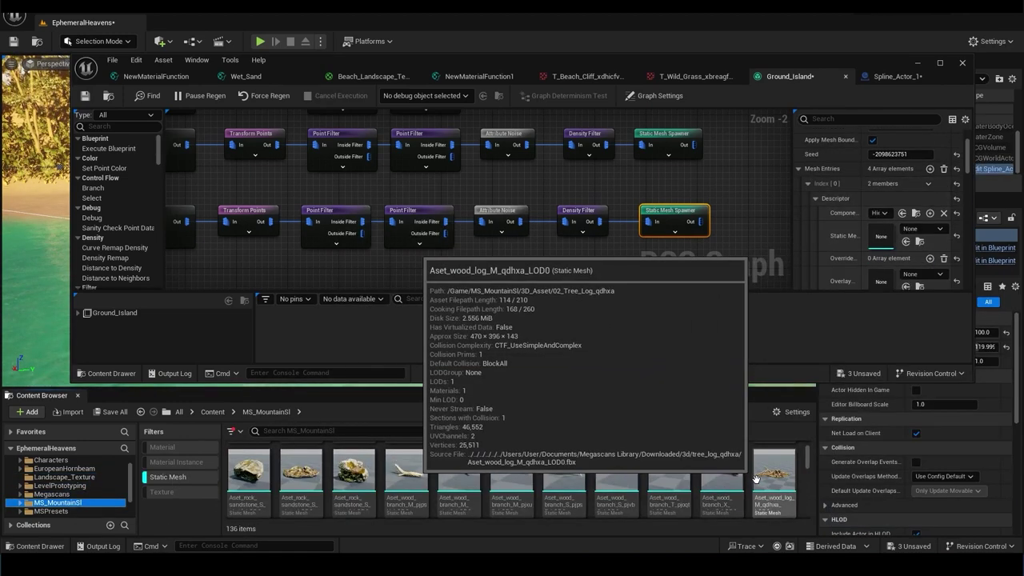
scroll(704, 480, "down", 2)
scroll(751, 485, "down", 2)
scroll(752, 485, "up", 2)
scroll(750, 479, "up", 1)
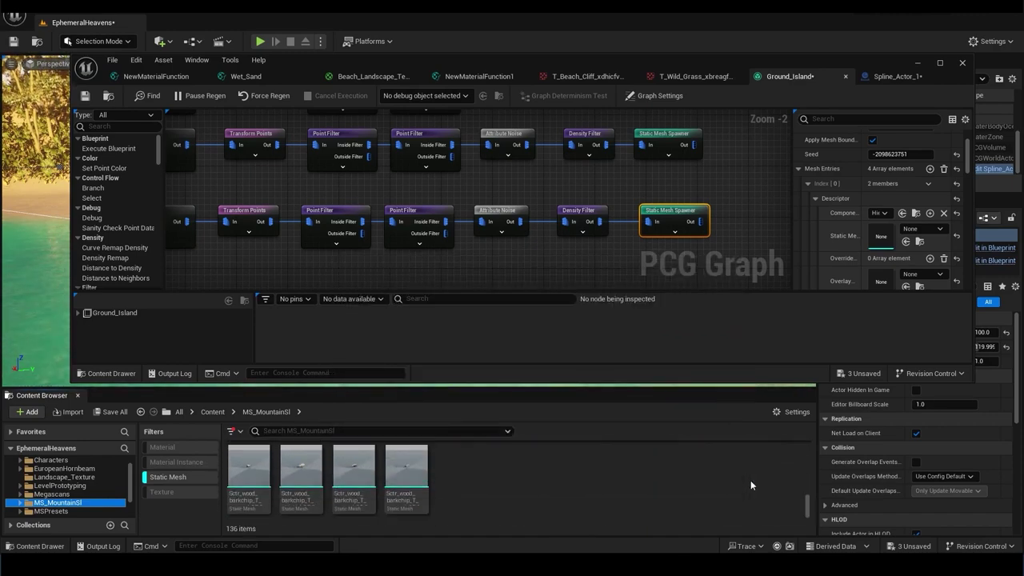
scroll(752, 476, "up", 1)
left_click(554, 466)
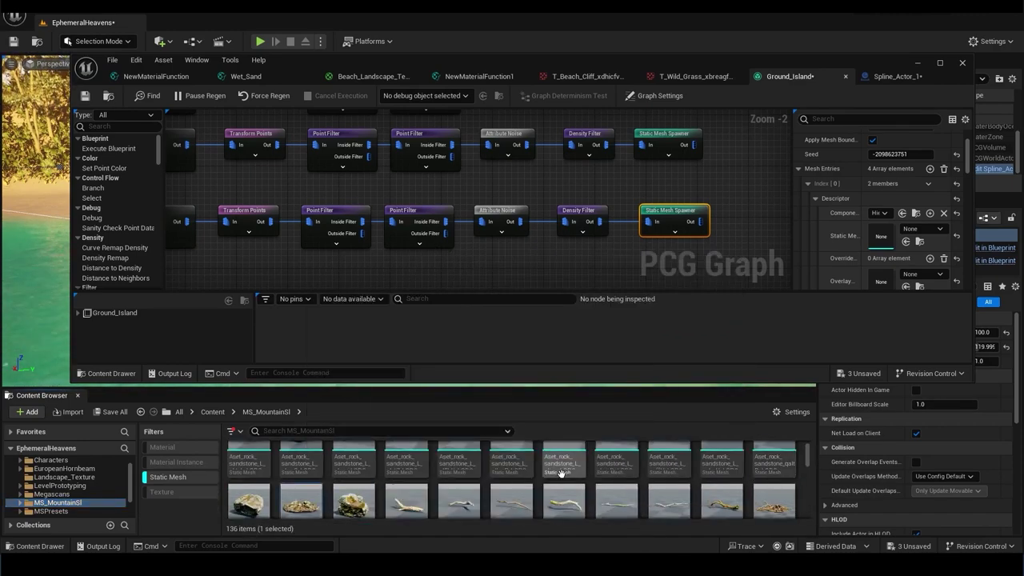
Step: Assign beach rock meshes to the spawner's first through fourth mesh entries
key("alt+Left")
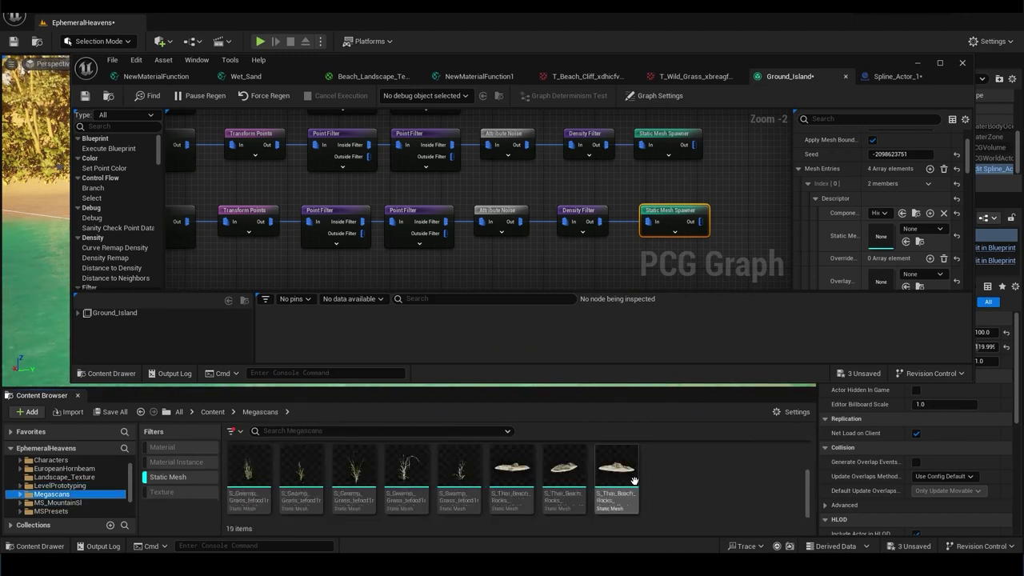
left_click_drag(877, 245, 813, 196)
left_click(812, 196)
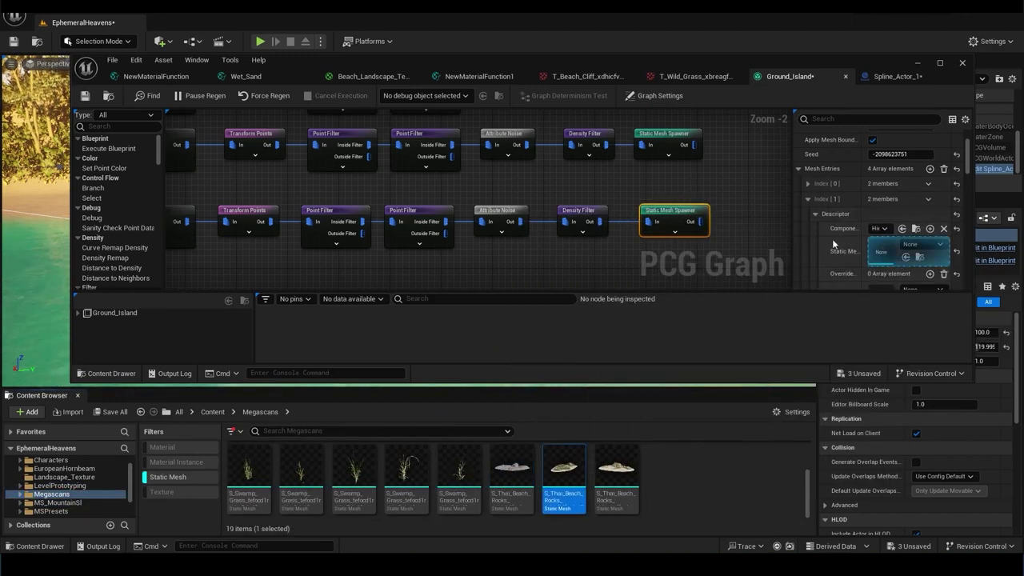
left_click(808, 198)
left_click(808, 215)
left_click_drag(616, 468, 792, 341)
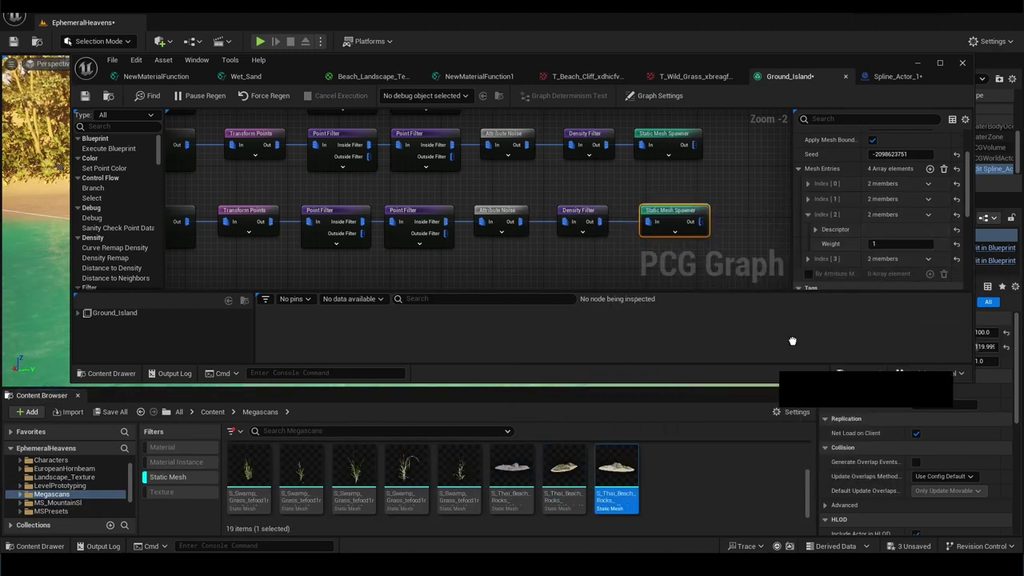
left_click(808, 215)
left_click(807, 229)
Step: Select a rock mesh in MS_MountainSI and focus the viewport on the beach-edge spline
left_click(57, 502)
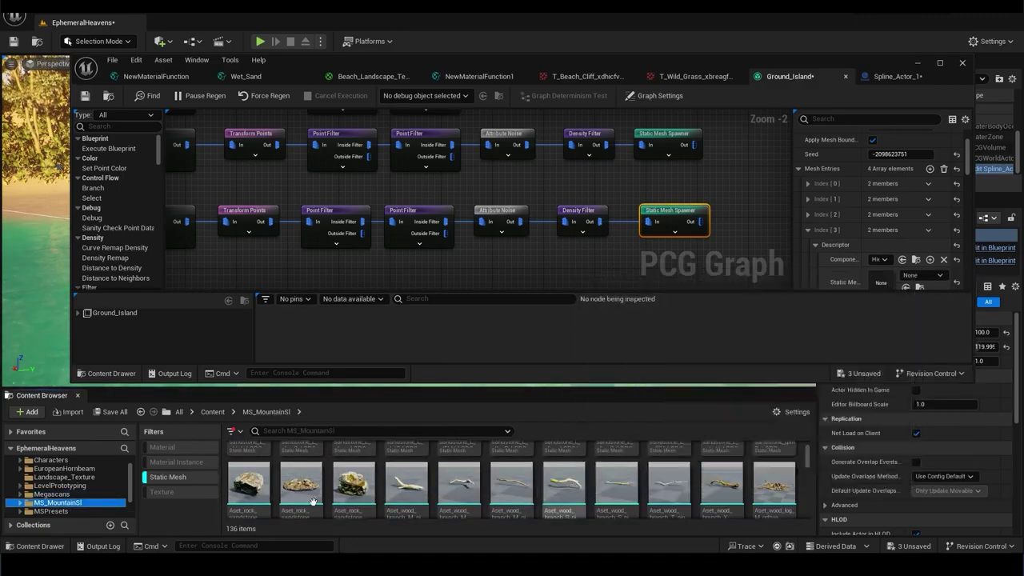
left_click(854, 84)
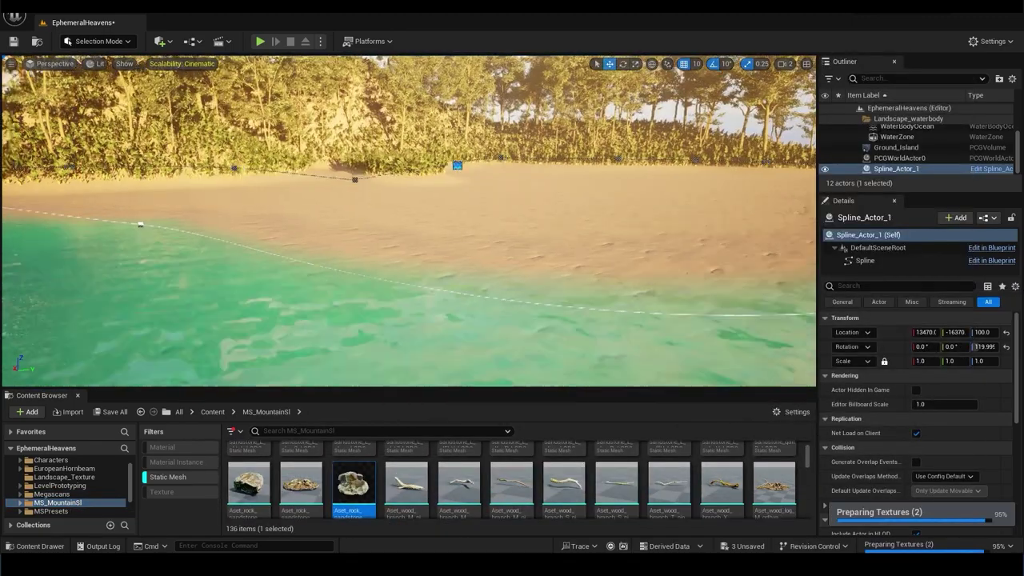
key("f")
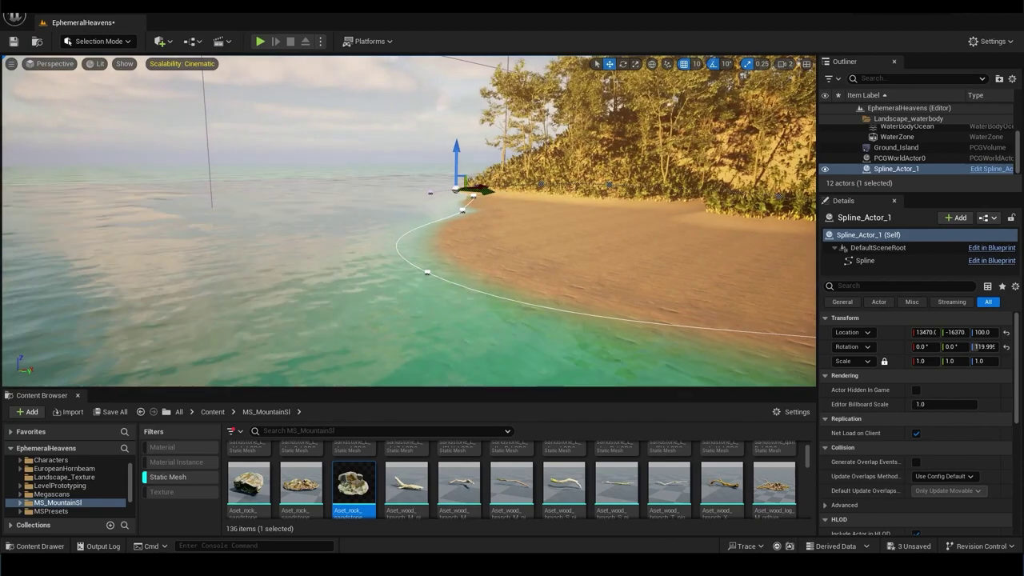
Step: Select the Spline Sampler, toggle Unbounded on and back off, and check its dimension options
key("alt+Tab")
right_click_drag(402, 241, 458, 275)
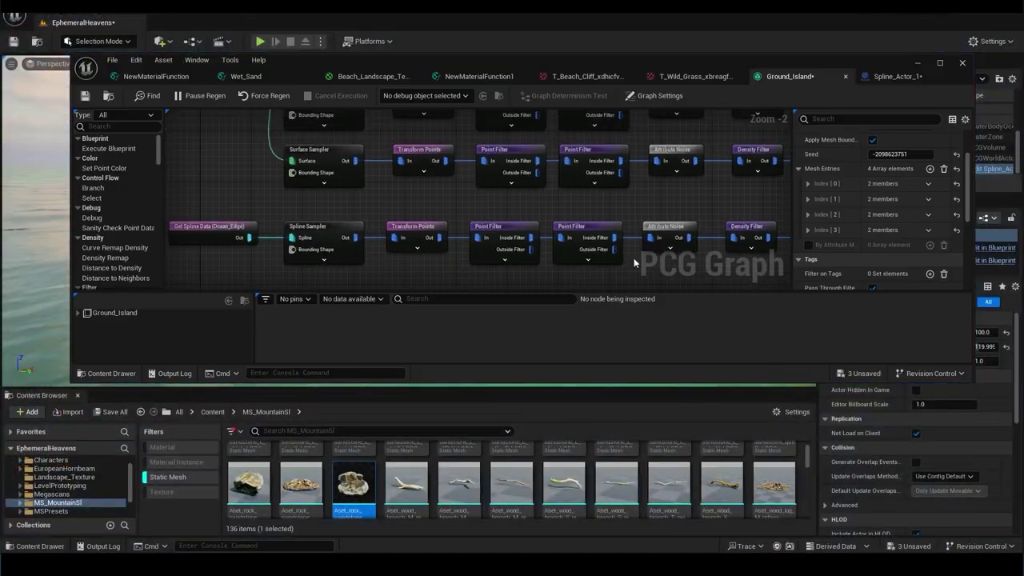
left_click(320, 232)
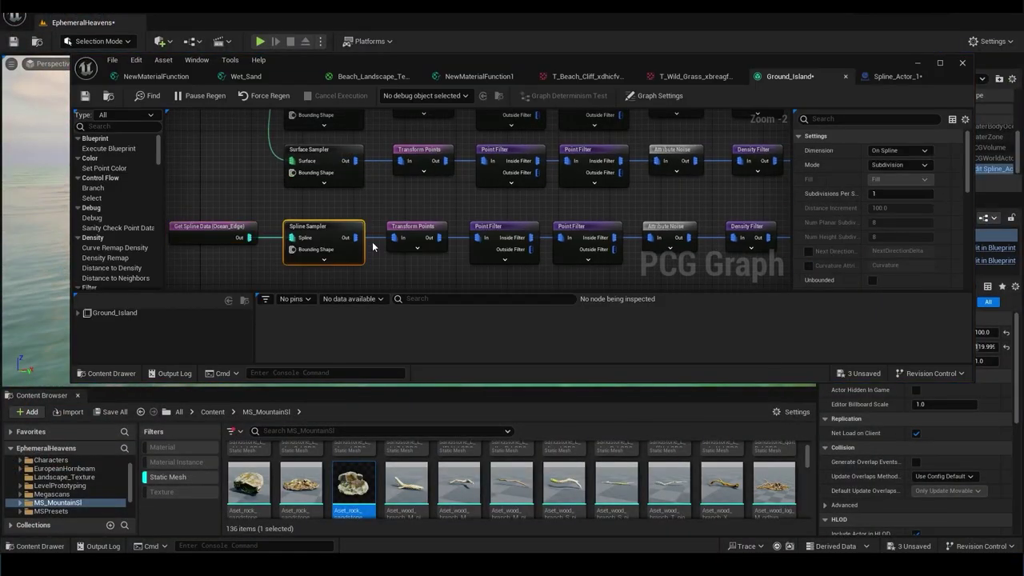
left_click_drag(299, 66, 290, 237)
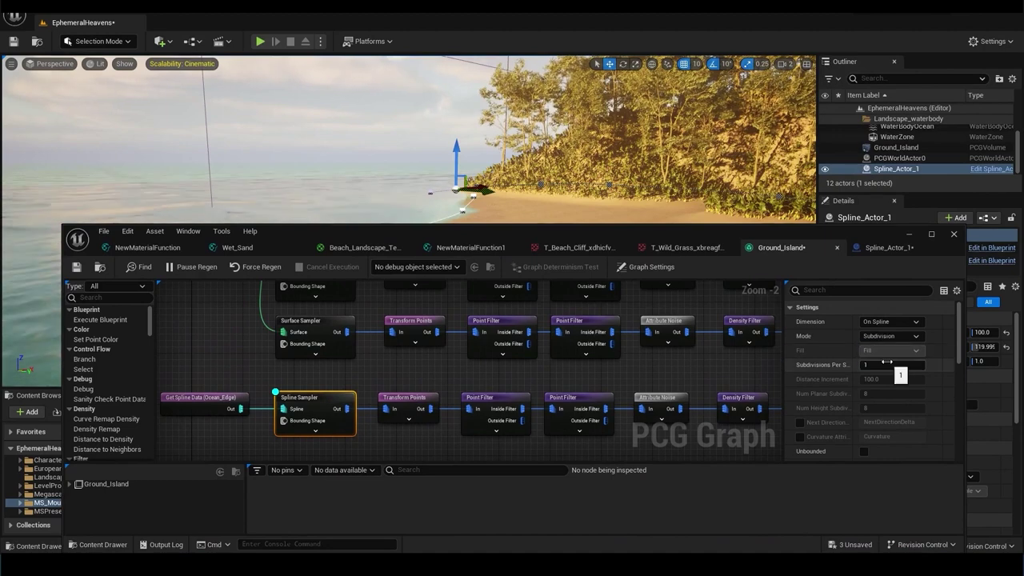
scroll(836, 379, "down", 3)
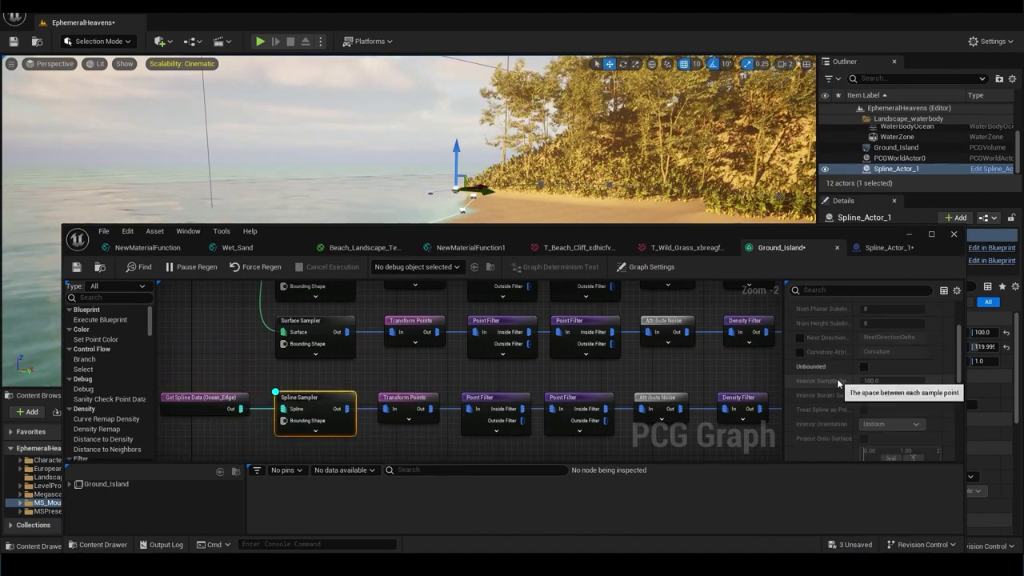
left_click(864, 366)
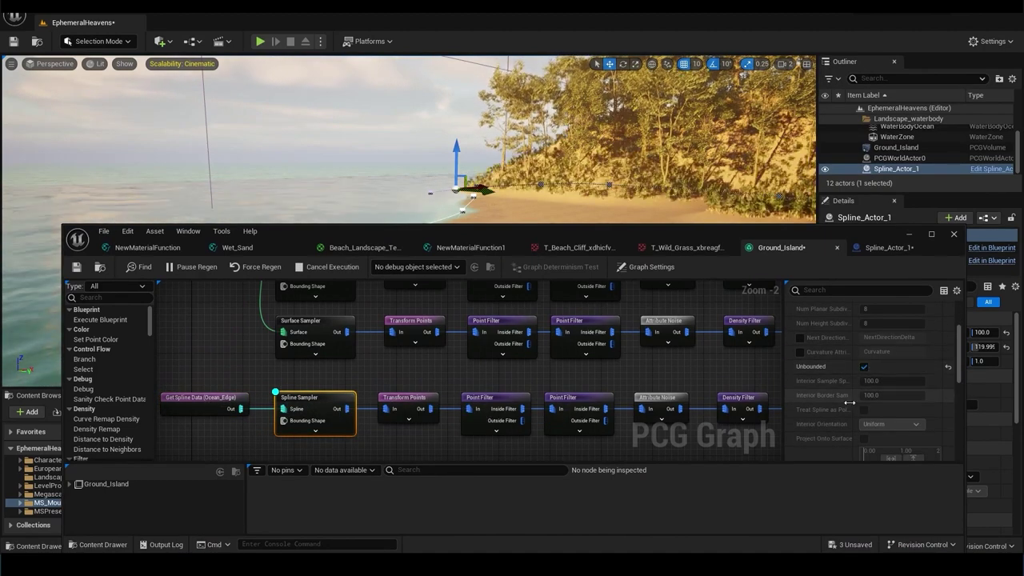
left_click(863, 367)
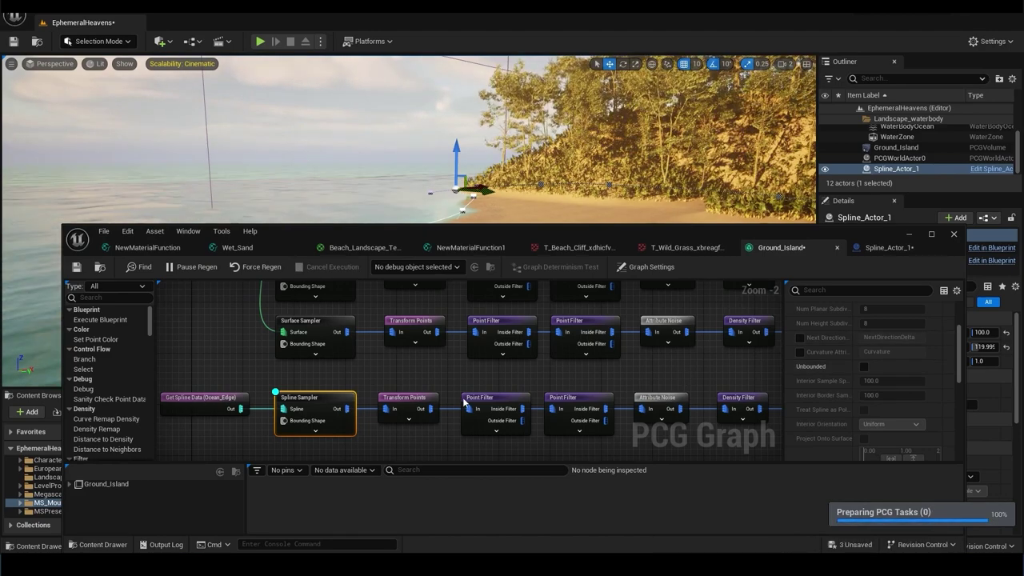
scroll(823, 362, "up", 3)
left_click(892, 322)
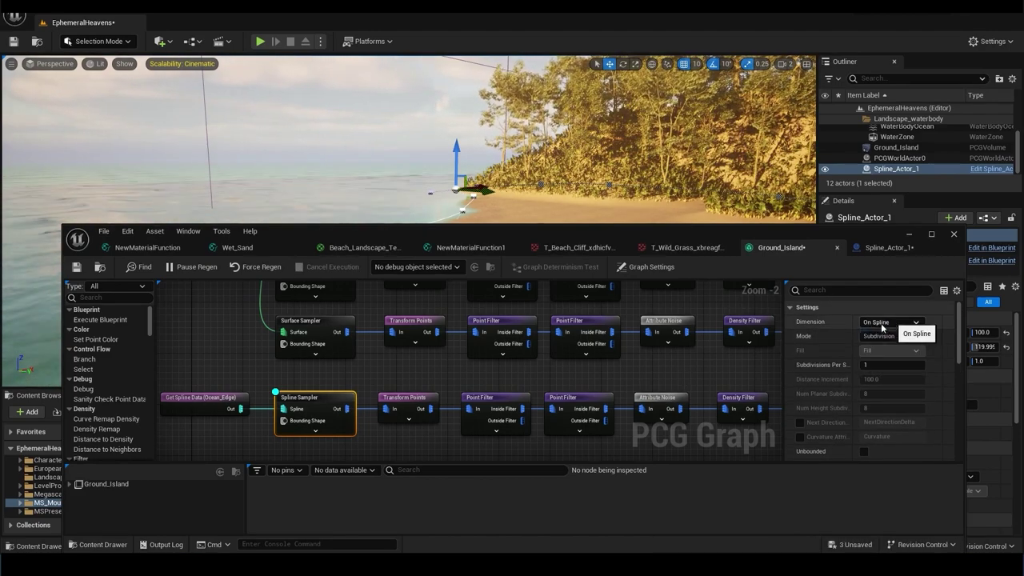
Step: Set the Spline Sampler's Subdivisions Per Segment to 8
right_click_drag(448, 176, 504, 188)
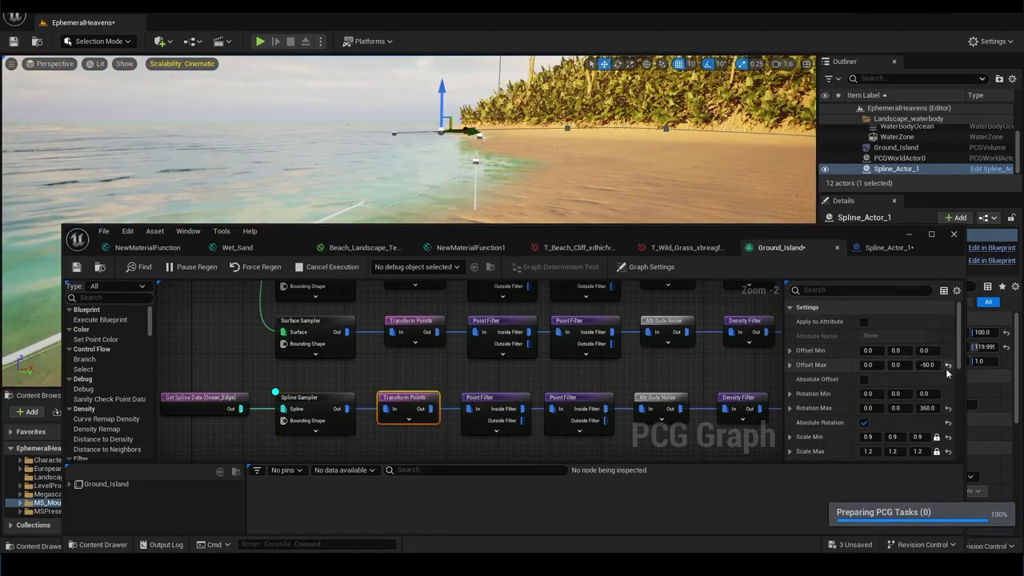
left_click(308, 400)
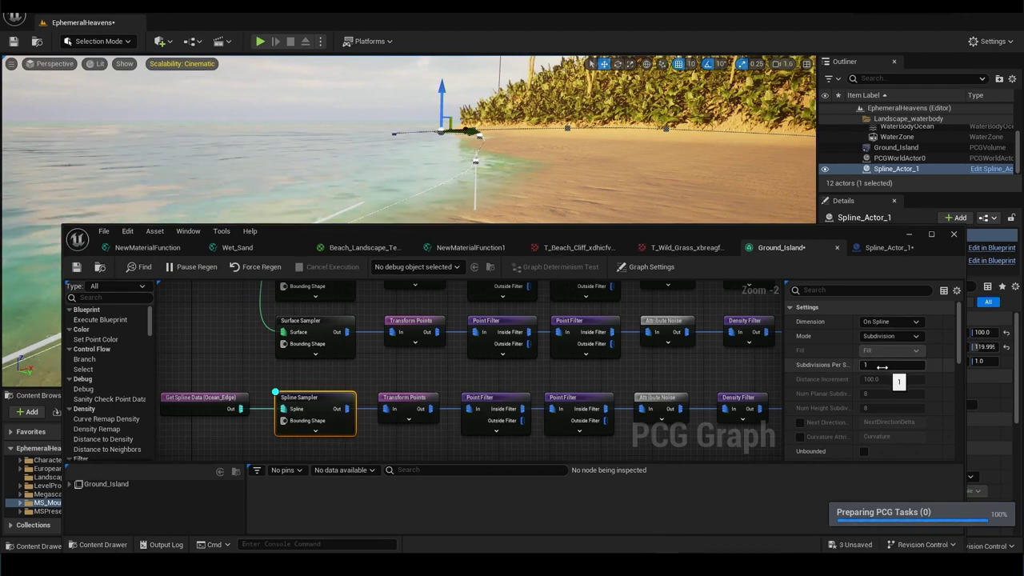
left_click_drag(480, 231, 482, 306)
left_click(280, 200)
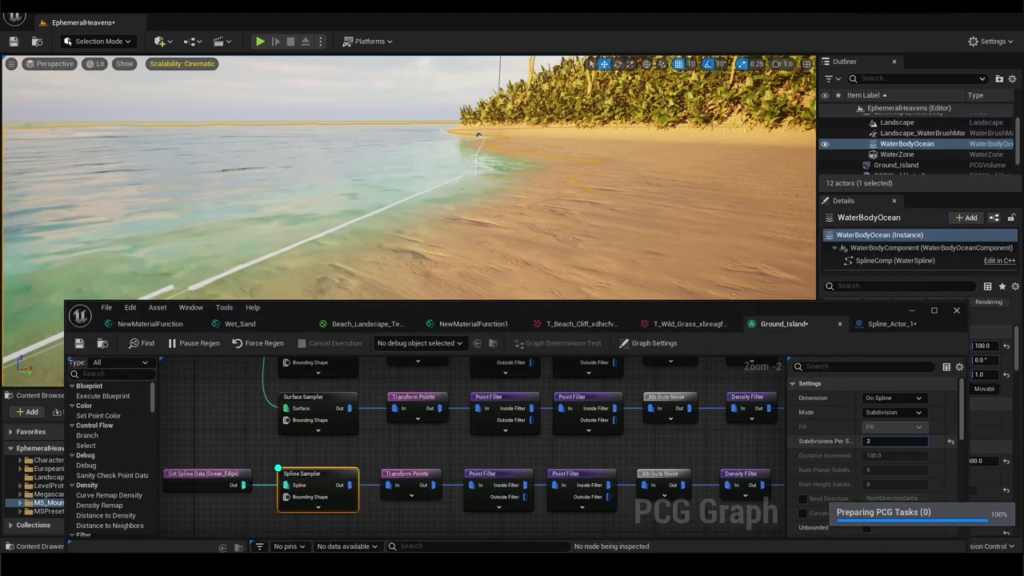
left_click(868, 442)
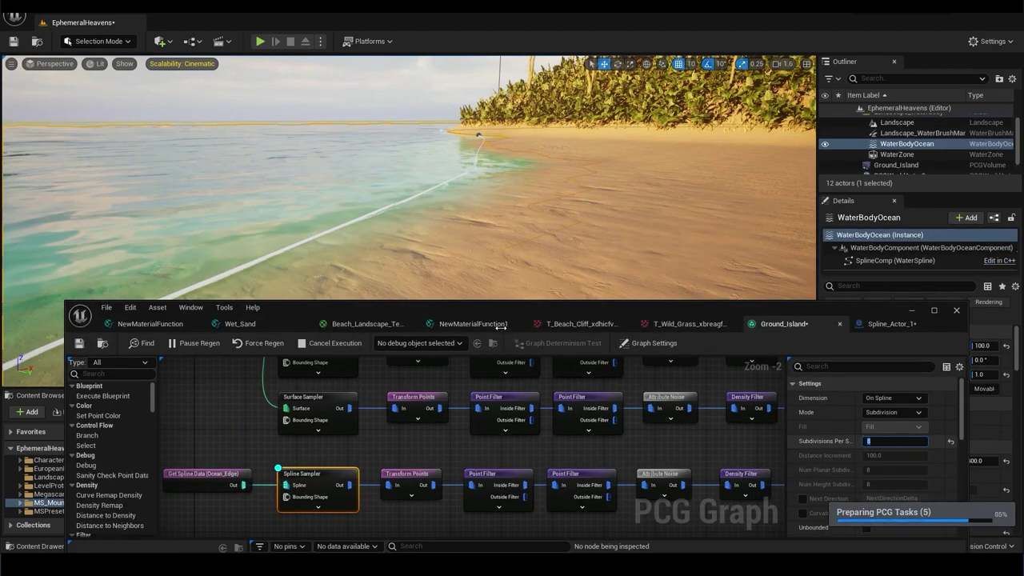
left_click_drag(485, 309, 396, 270)
Step: Pull both Point Filter nodes out of the rock chain so Transform Points feeds Attribute Noise directly
right_click_drag(369, 453, 369, 414)
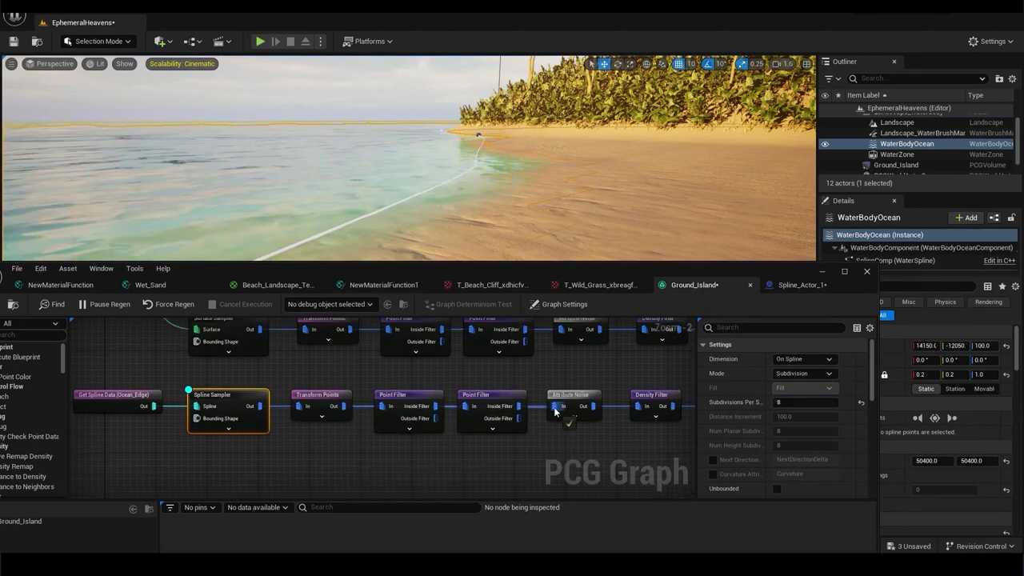
left_click_drag(376, 417, 367, 456)
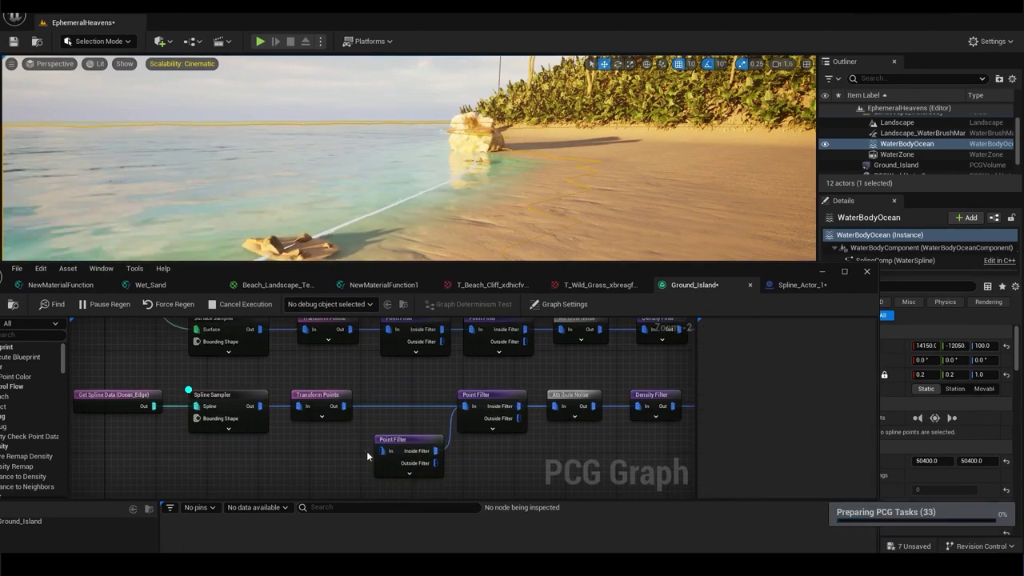
left_click(502, 422)
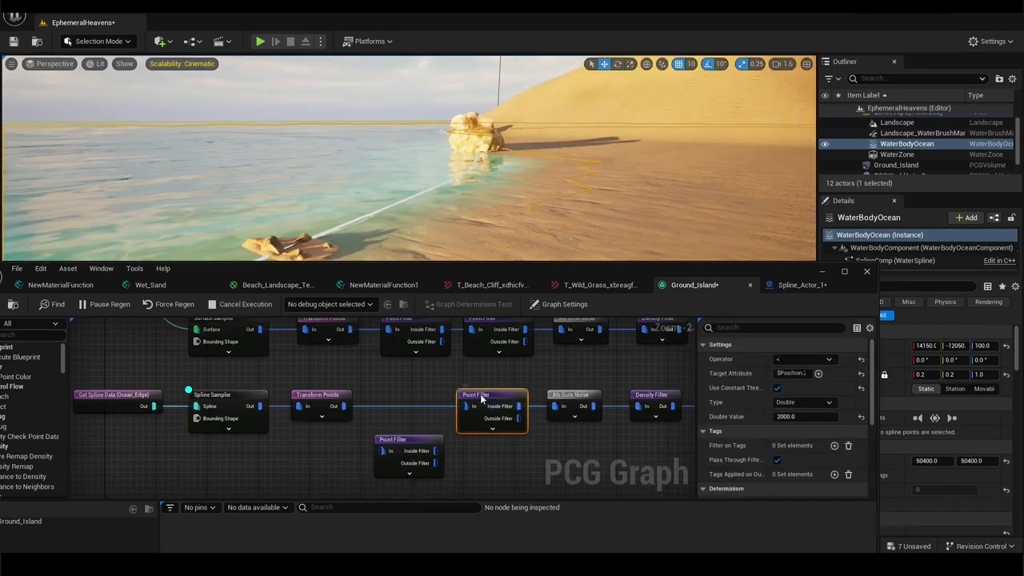
left_click_drag(480, 393, 468, 442)
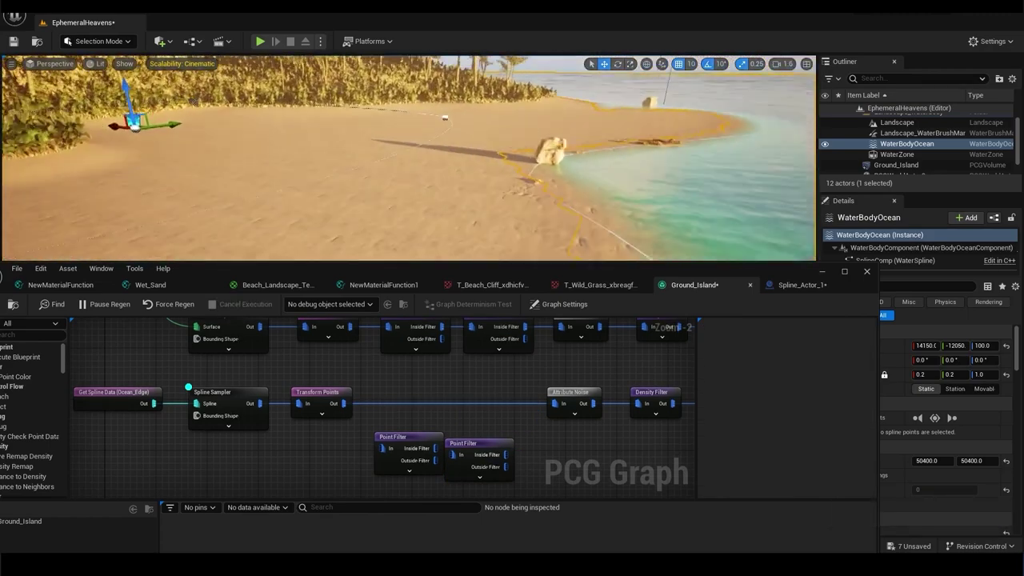
Step: Set the rock Transform Points scale to 2–3 and its Z offset min and max to -20
left_click(320, 393)
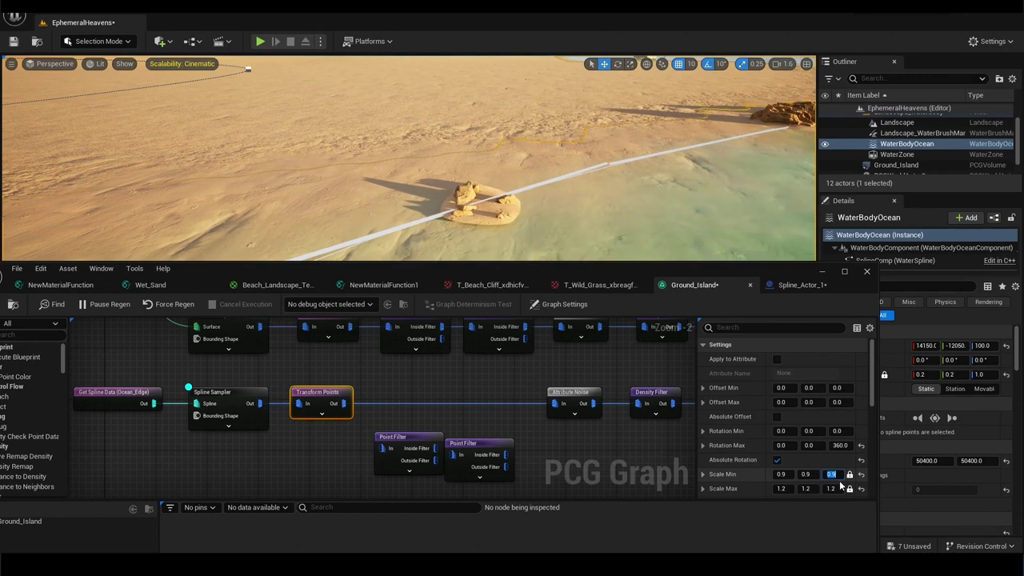
type("2")
left_click(834, 489)
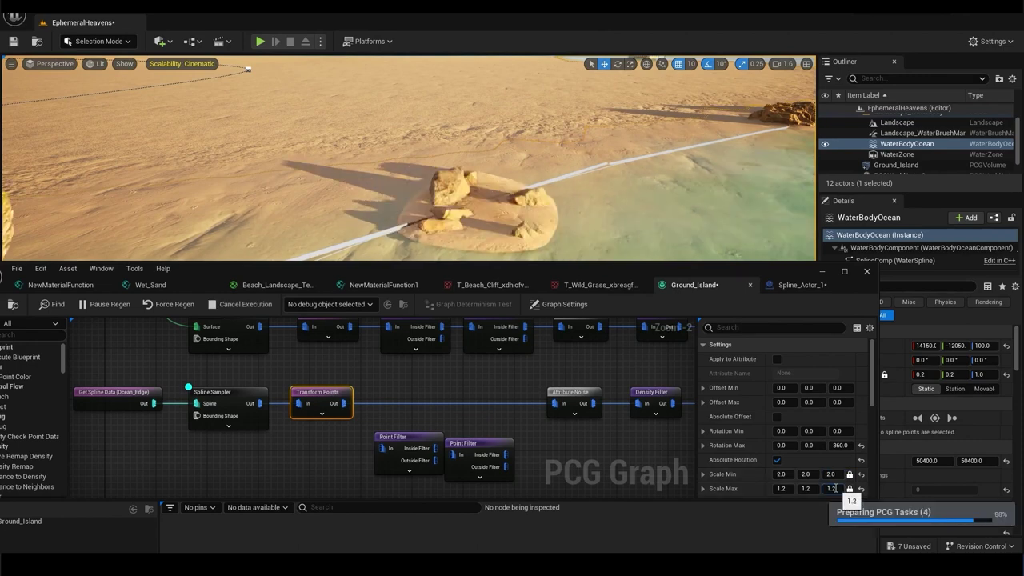
type("3")
key("Return")
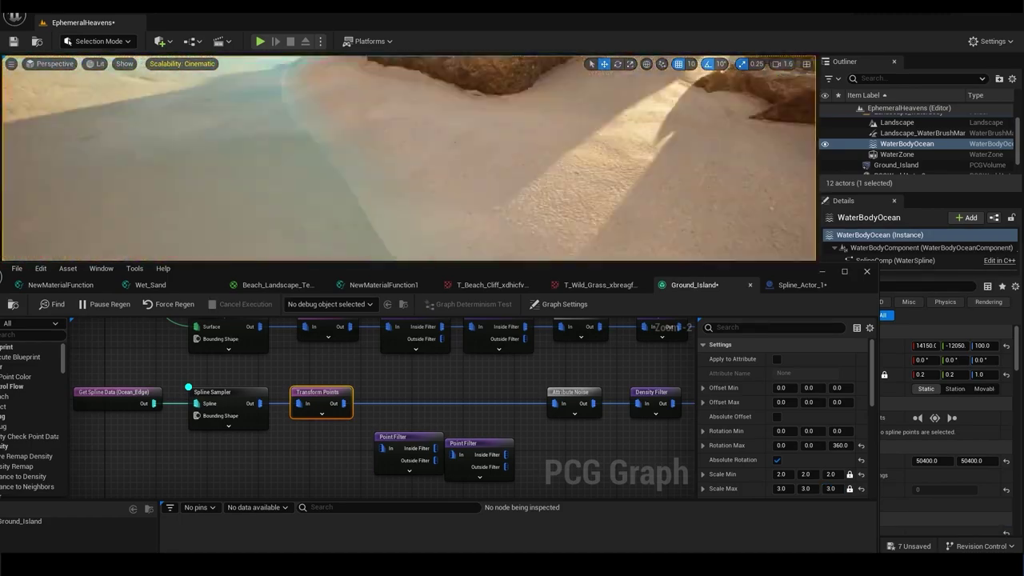
type("-20")
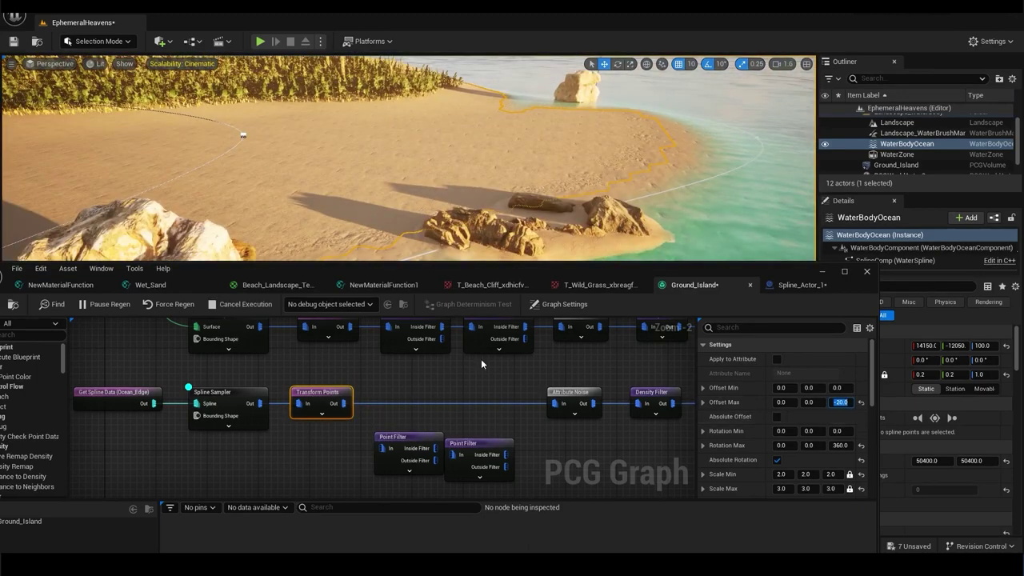
left_click(840, 388)
type("-20")
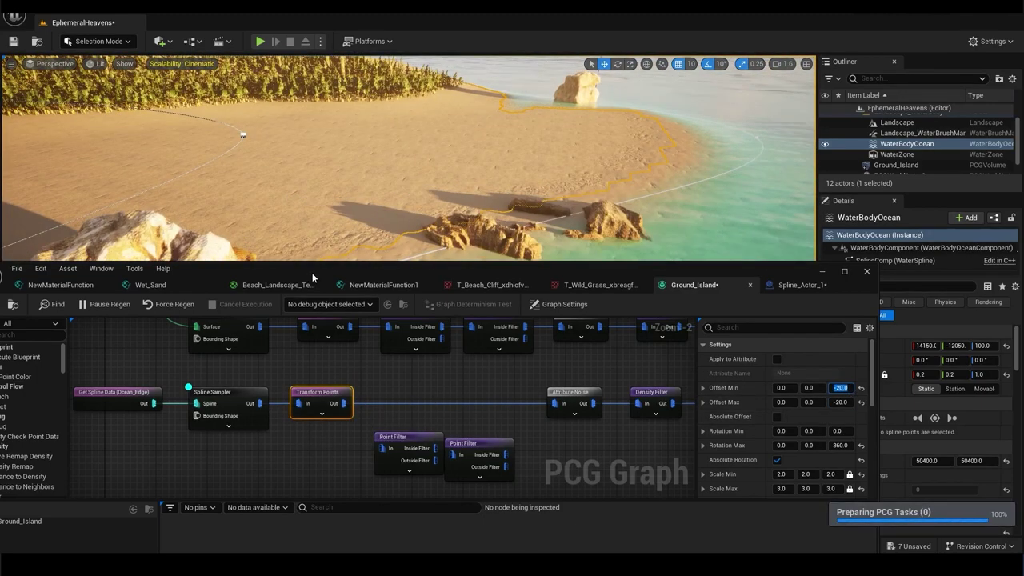
left_click_drag(312, 273, 344, 287)
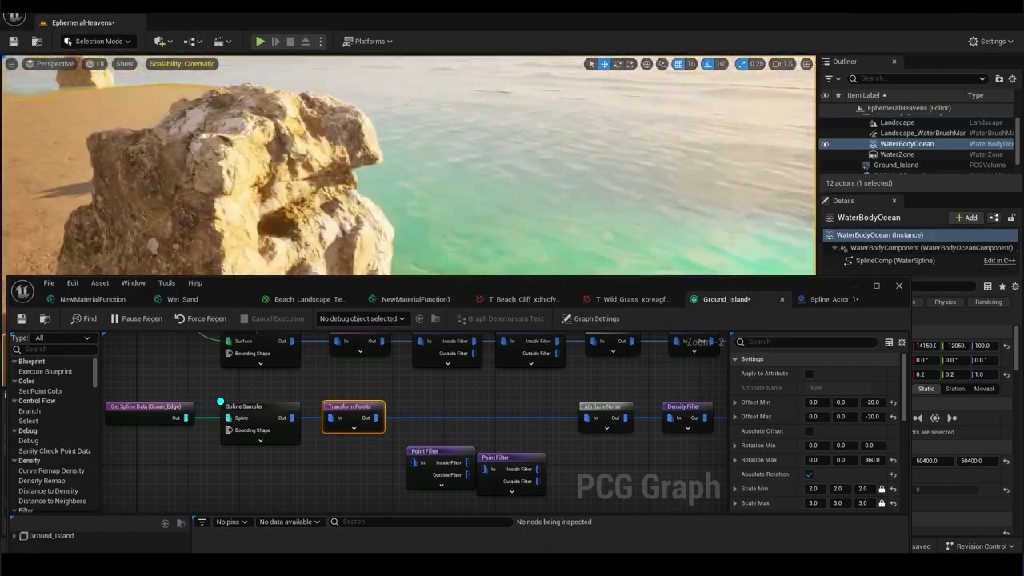
scroll(428, 421, "up", 1)
Step: Drag the rock Density Filter's Upper Bound from 0.784 to 1.0, then zoom out
left_click(547, 382)
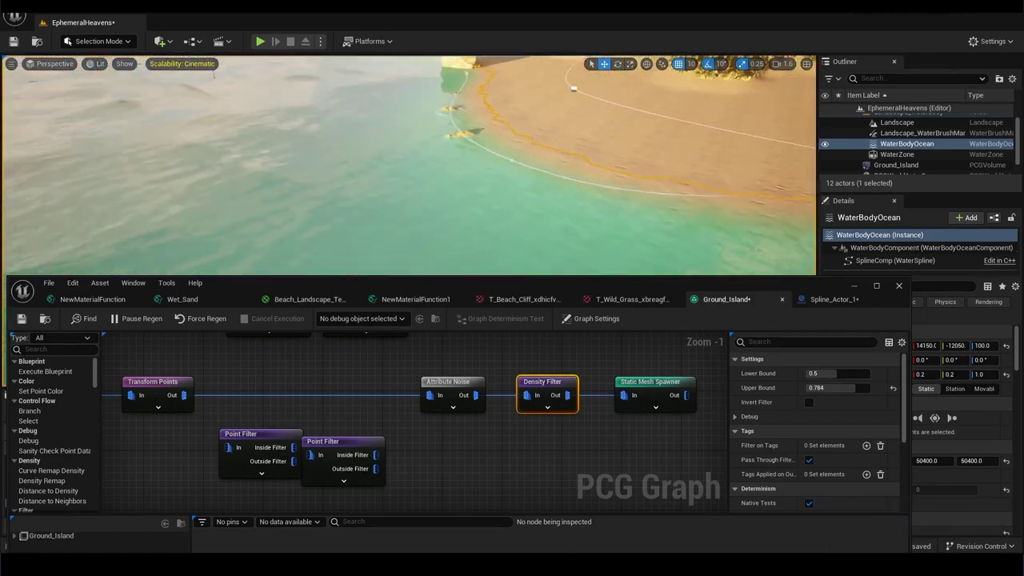
left_click_drag(832, 387, 872, 387)
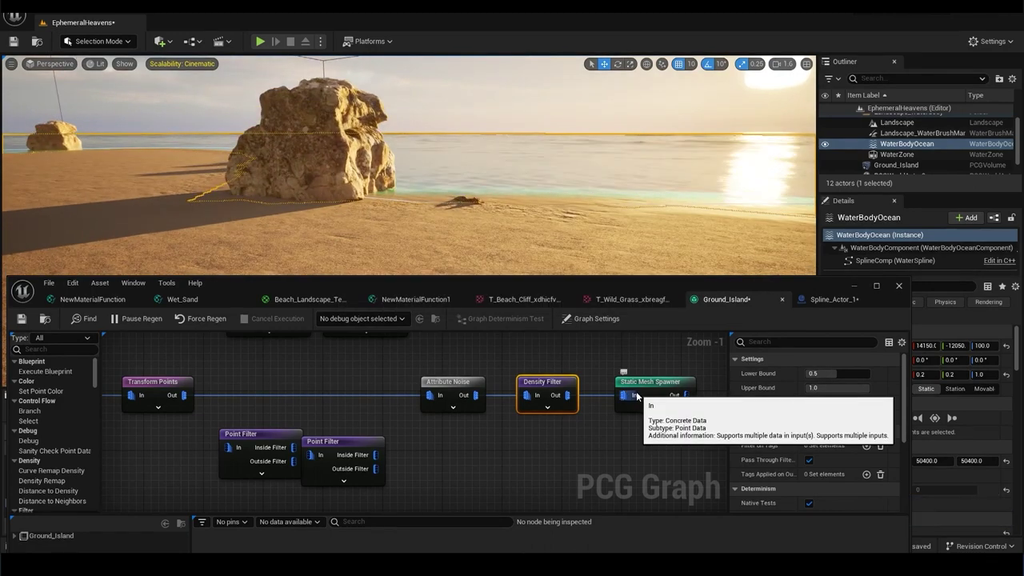
scroll(569, 384, "down", 3)
left_click(430, 405)
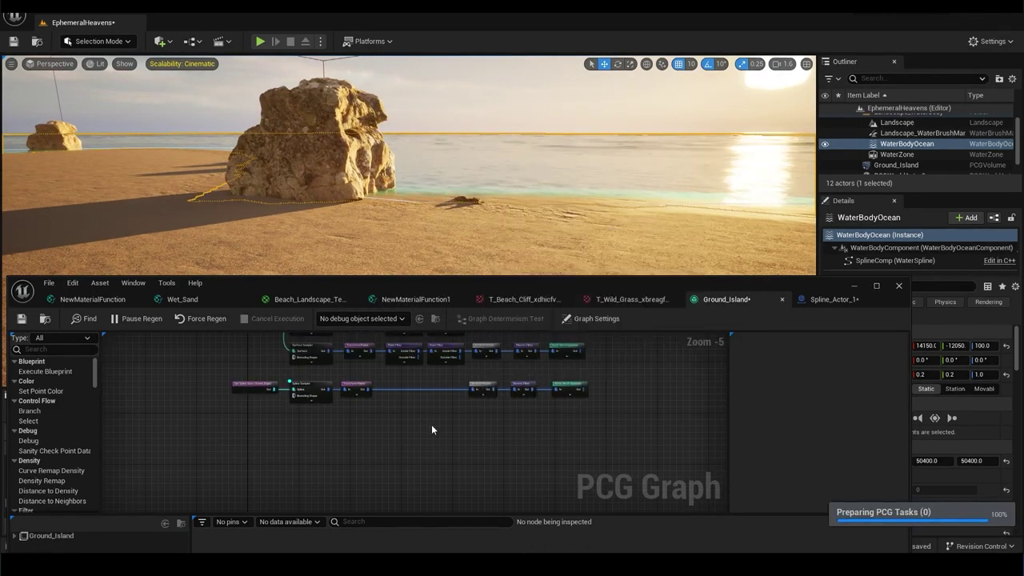
Step: Select the Spline Sampler, Transform Points, Attribute Noise and Density Filter nodes and duplicate them with Ctrl+D
left_click_drag(431, 424, 602, 373)
scroll(464, 401, "up", 2)
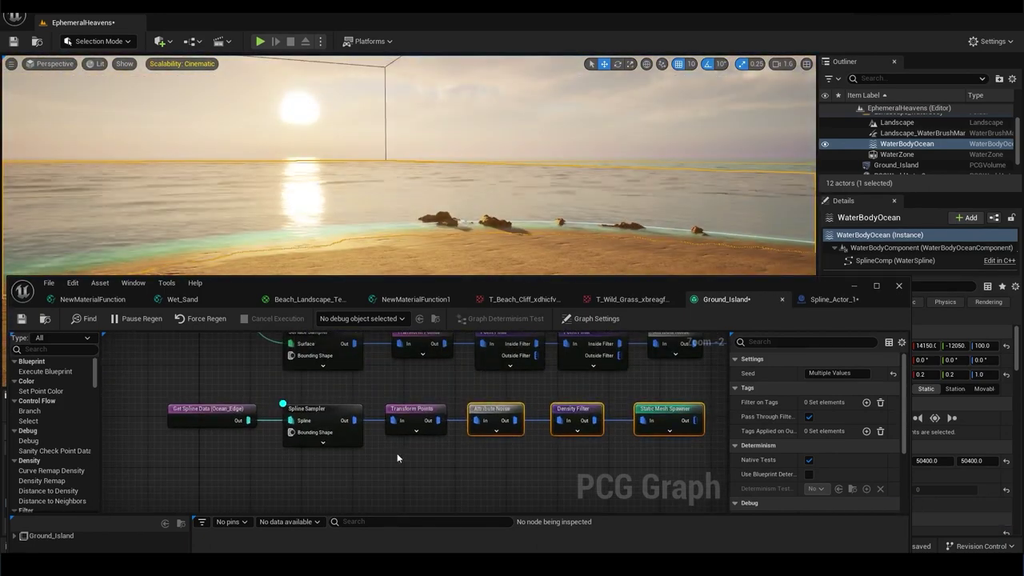
left_click(354, 411)
left_click_drag(323, 395, 616, 480)
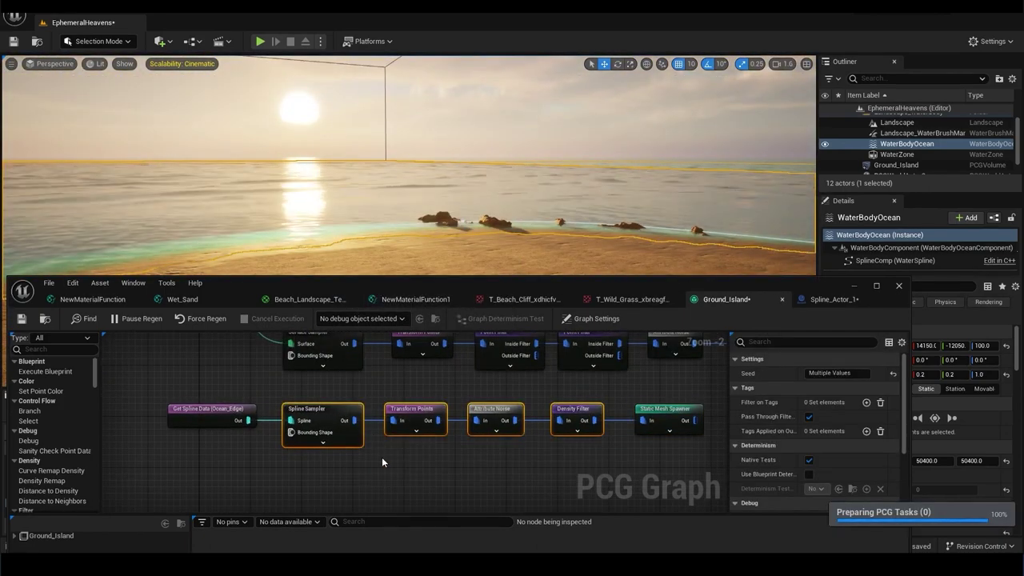
key("ctrl+d")
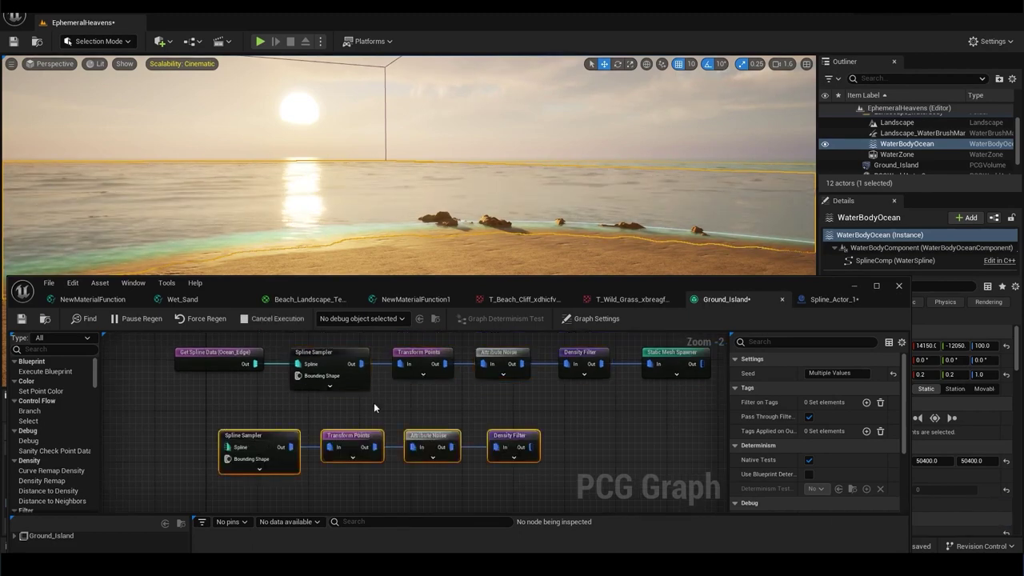
key("ctrl+z")
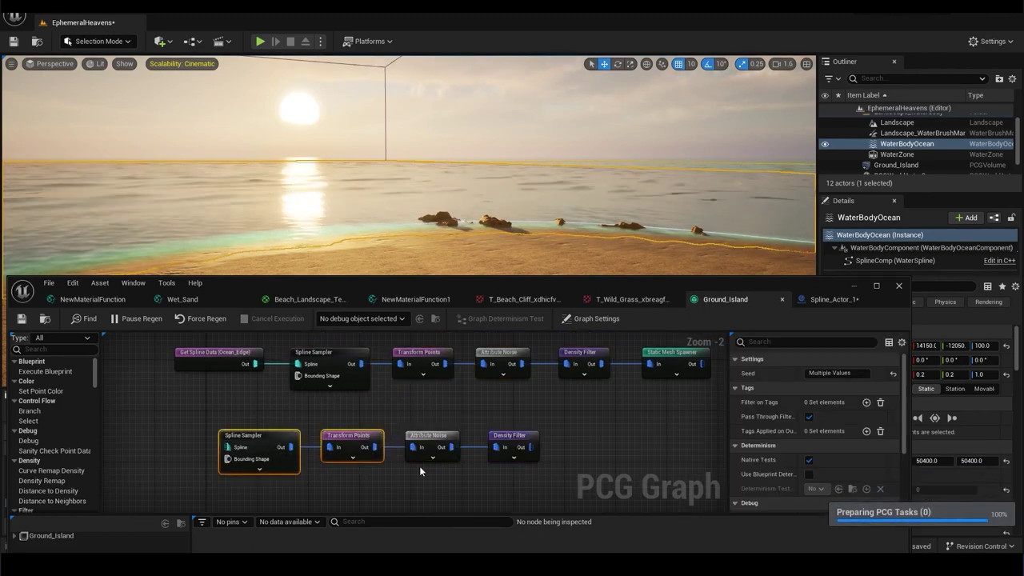
left_click(694, 31)
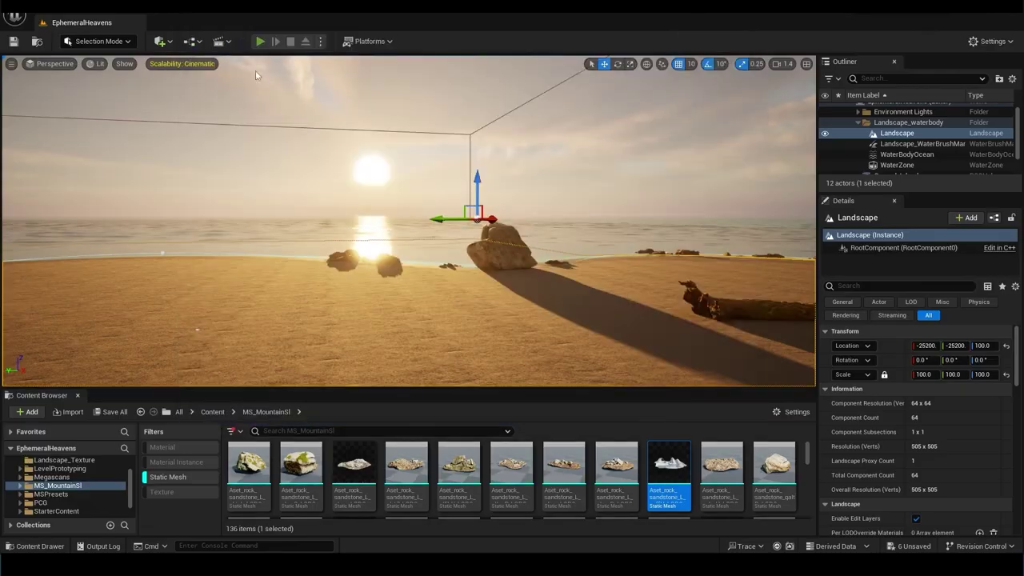
left_click(260, 41)
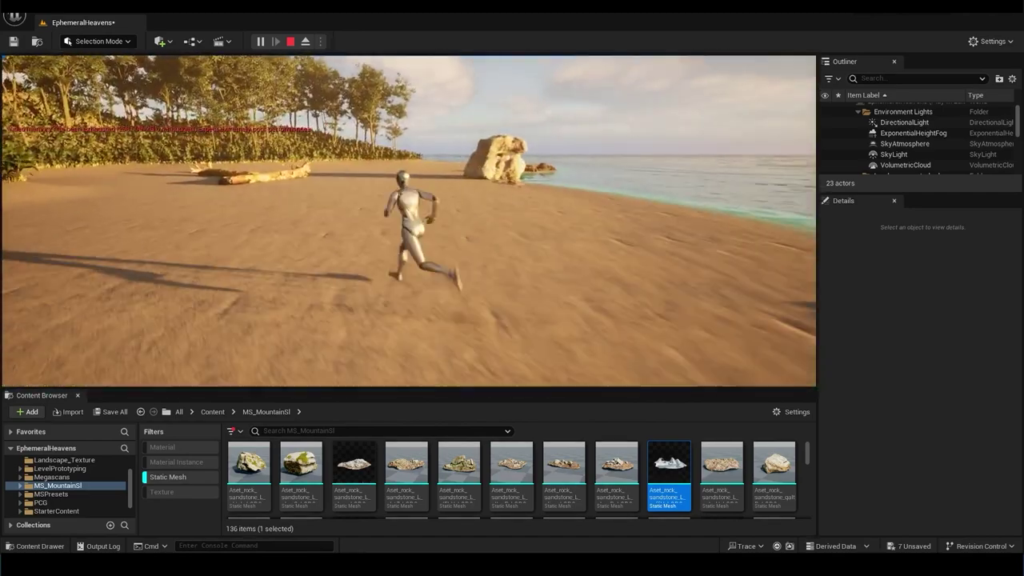
key("Escape")
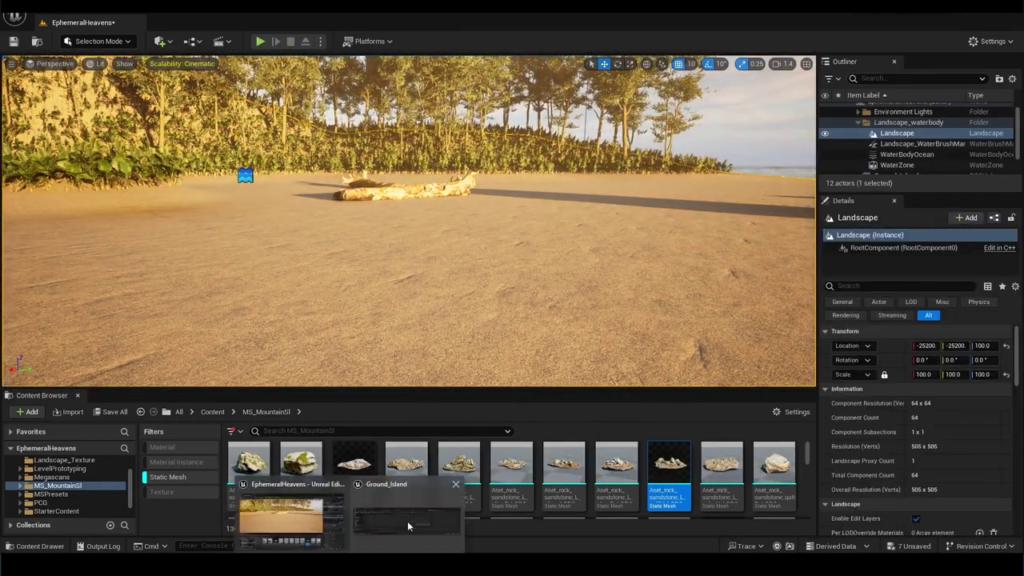
Step: Check the Transform Points Offset Max Z of -20 and scroll to the MS_MountainSl wood branch meshes
left_click(407, 521)
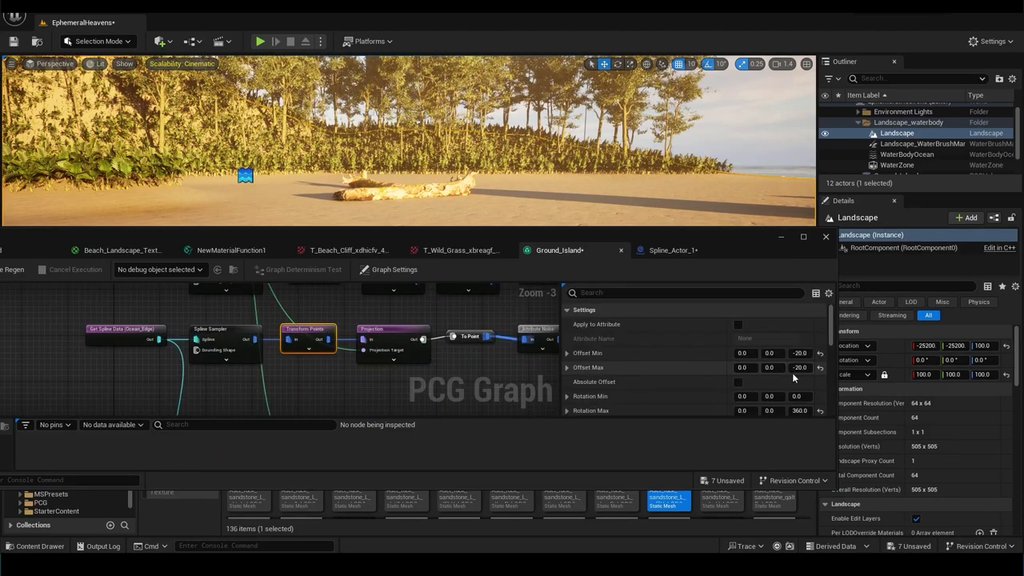
left_click(797, 368)
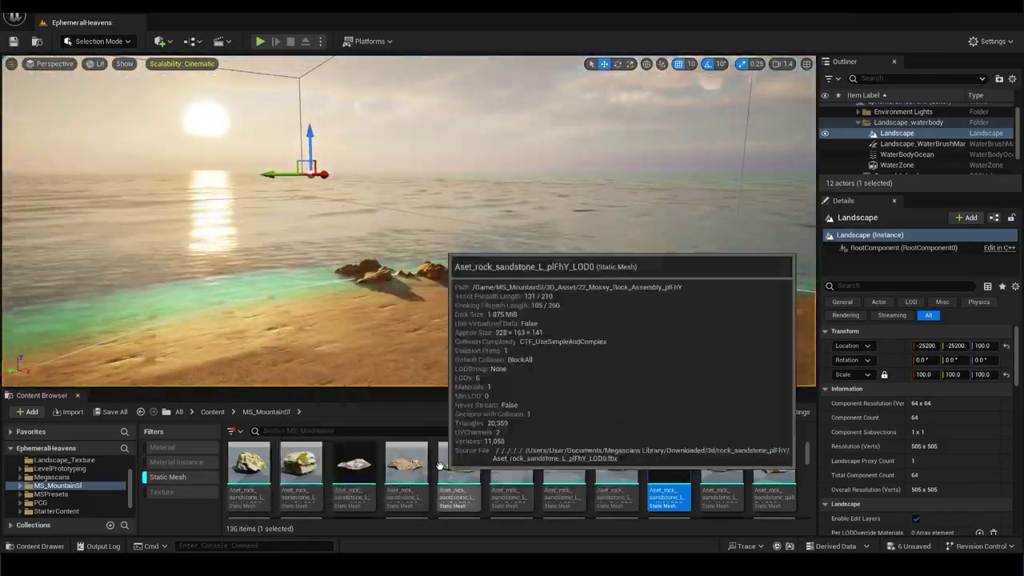
scroll(668, 480, "down", 1)
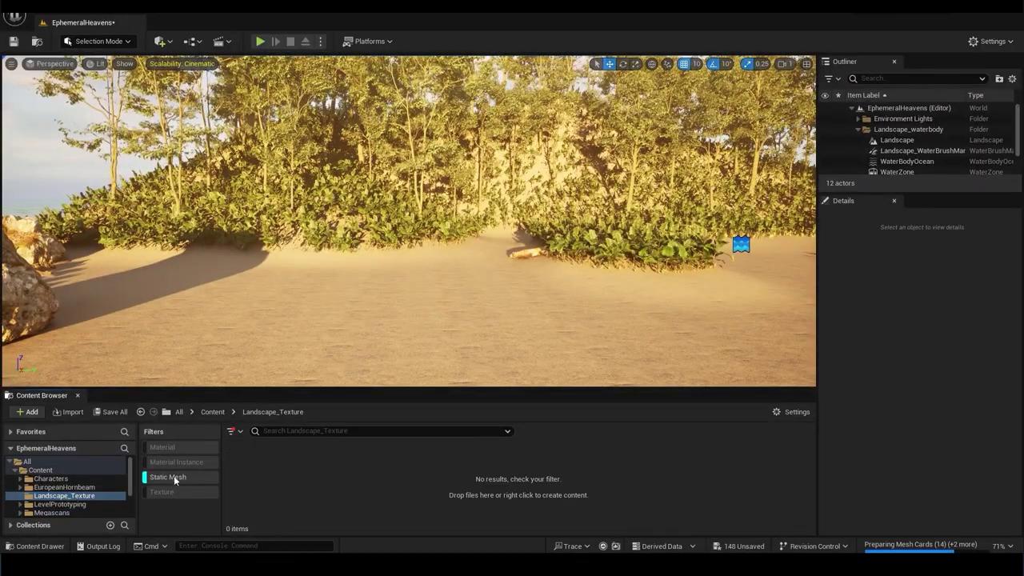
Step: Turn off the Static Mesh filter so the Landscape_Texture folder lists every asset type
left_click(172, 478)
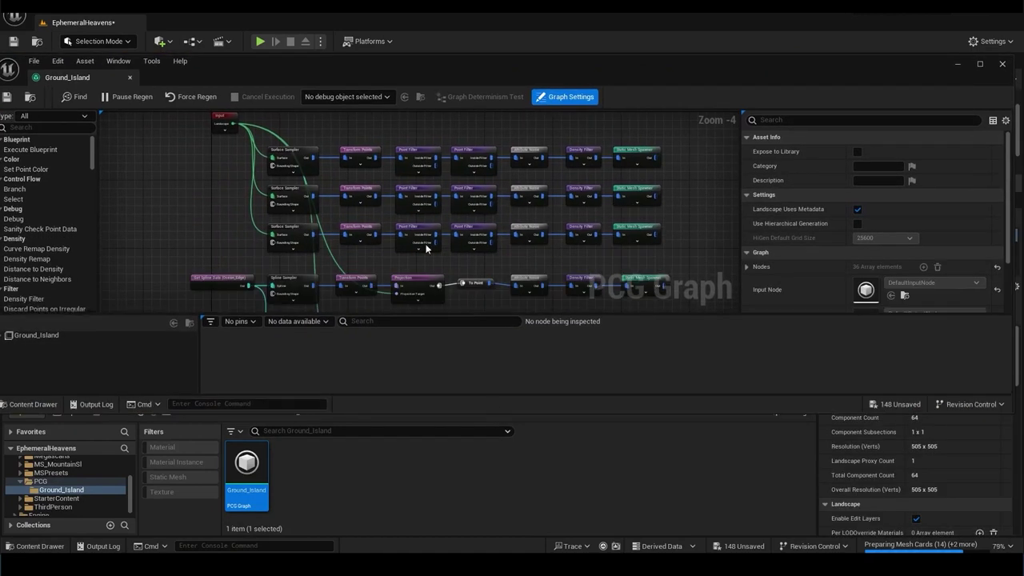
Step: Set the top-row Density Filter's Lower Bound to 0.15
scroll(514, 266, "down", 4)
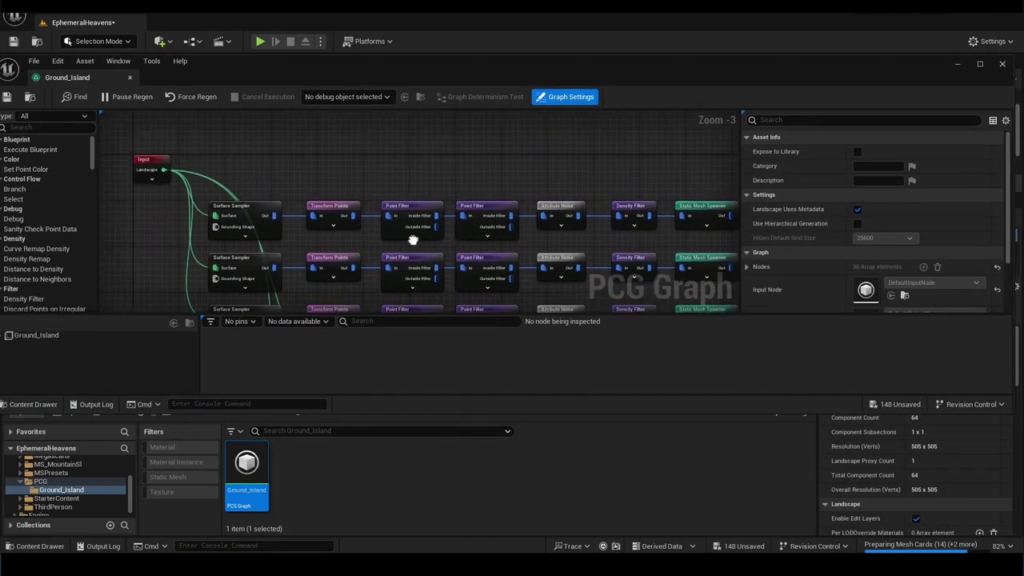
left_click(502, 215)
scroll(520, 212, "up", 4)
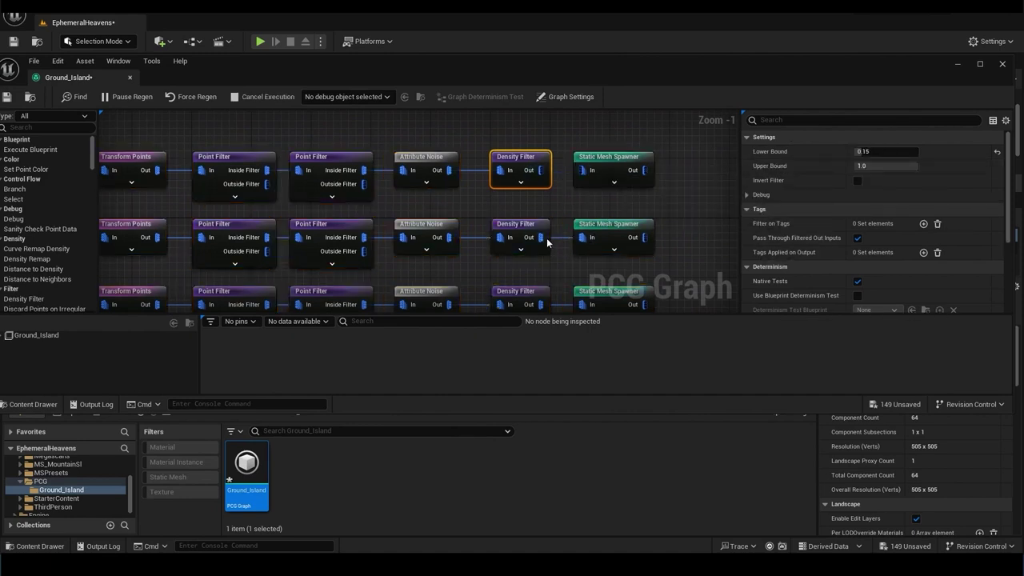
right_click(547, 241)
left_click(677, 217)
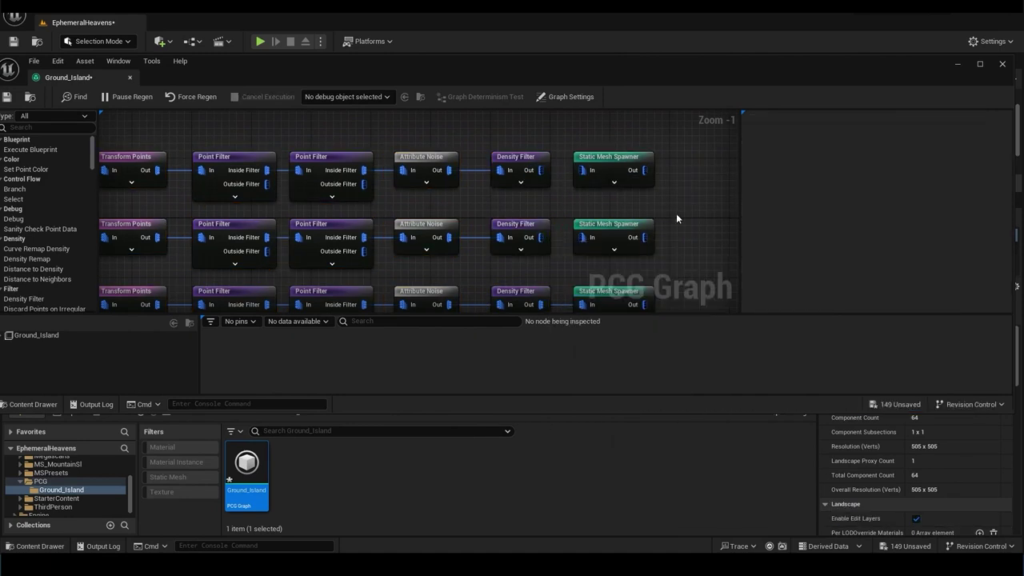
Step: Box-select the lower beach-edge node chain and move it up beside the first chain
right_click_drag(677, 213, 574, 147)
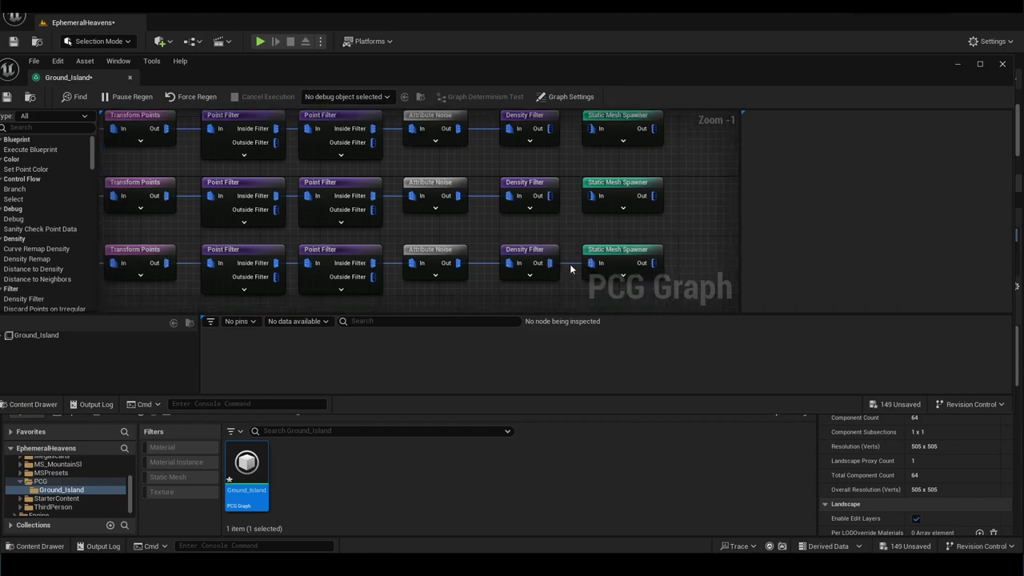
scroll(618, 189, "down", 2)
scroll(480, 176, "down", 2)
left_click_drag(285, 251, 613, 285)
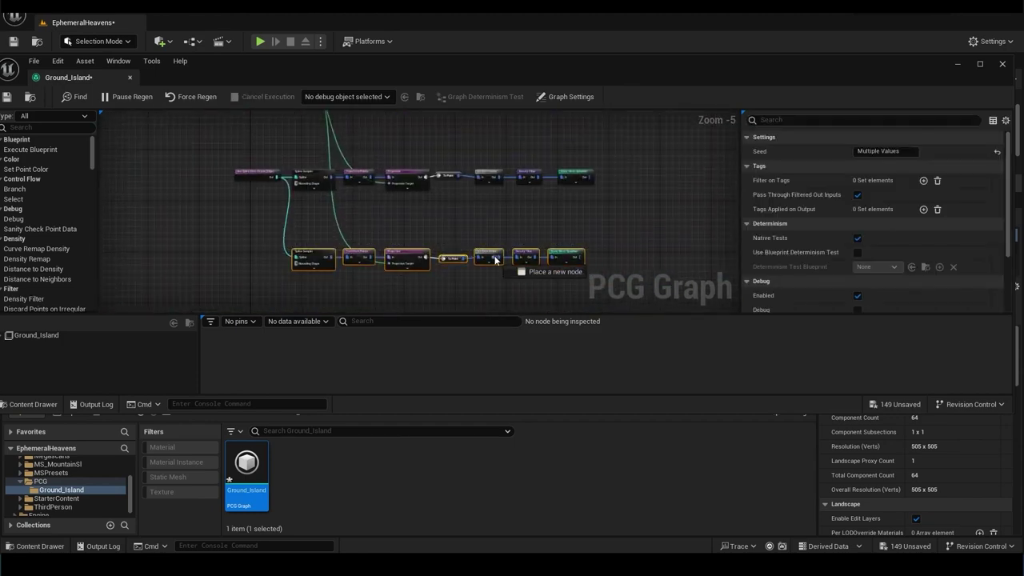
left_click_drag(362, 255, 359, 207)
Step: Select the upper edge chain's Static Mesh Spawner to view its mesh entries
scroll(488, 215, "up", 3)
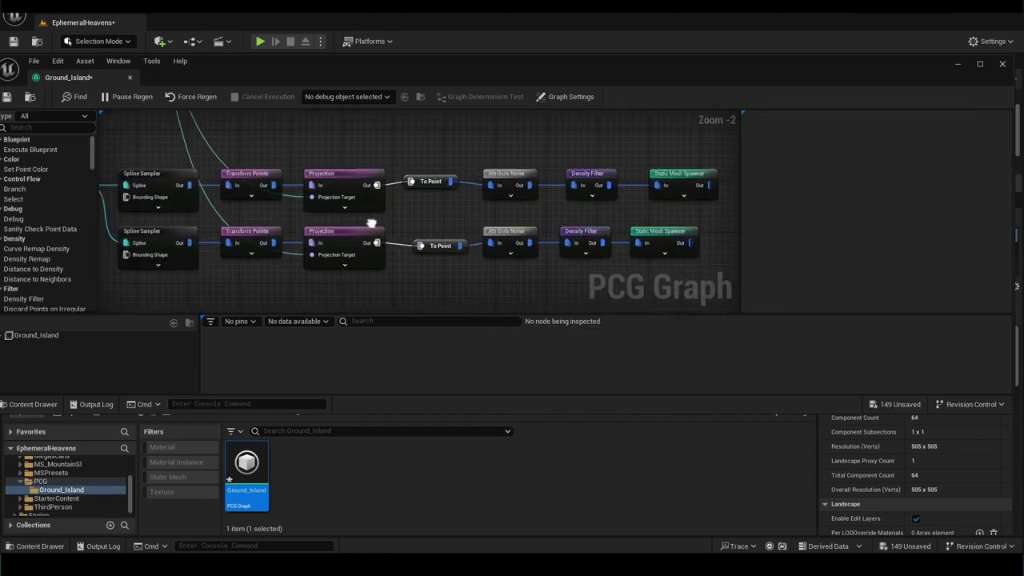
scroll(448, 192, "up", 3)
left_click(441, 260)
right_click_drag(441, 264, 302, 257)
left_click_drag(467, 121, 509, 157)
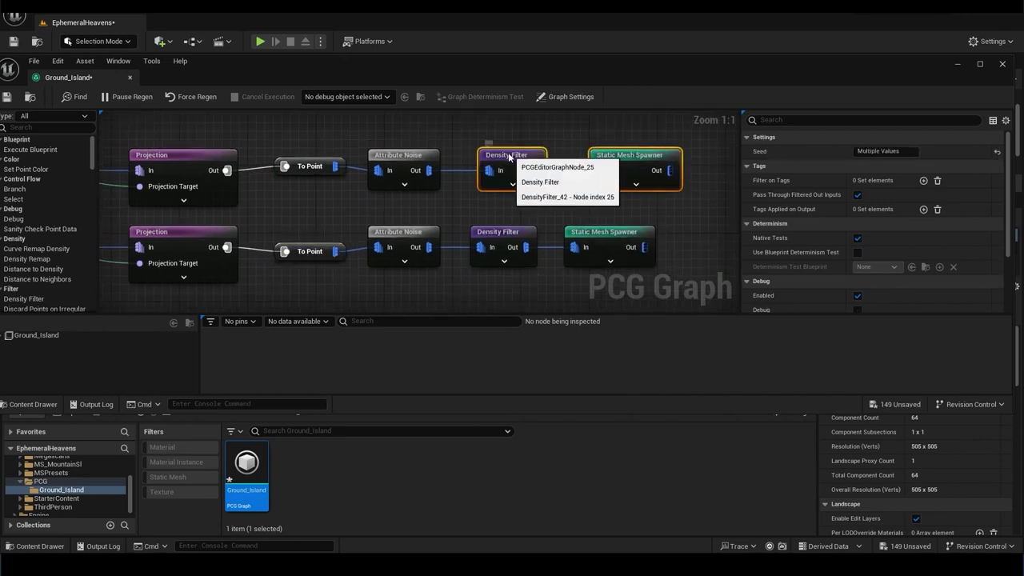
left_click(608, 182)
Step: Pan along both edge chains up to the landscape scatter rows' spawners
right_click_drag(284, 196, 543, 200)
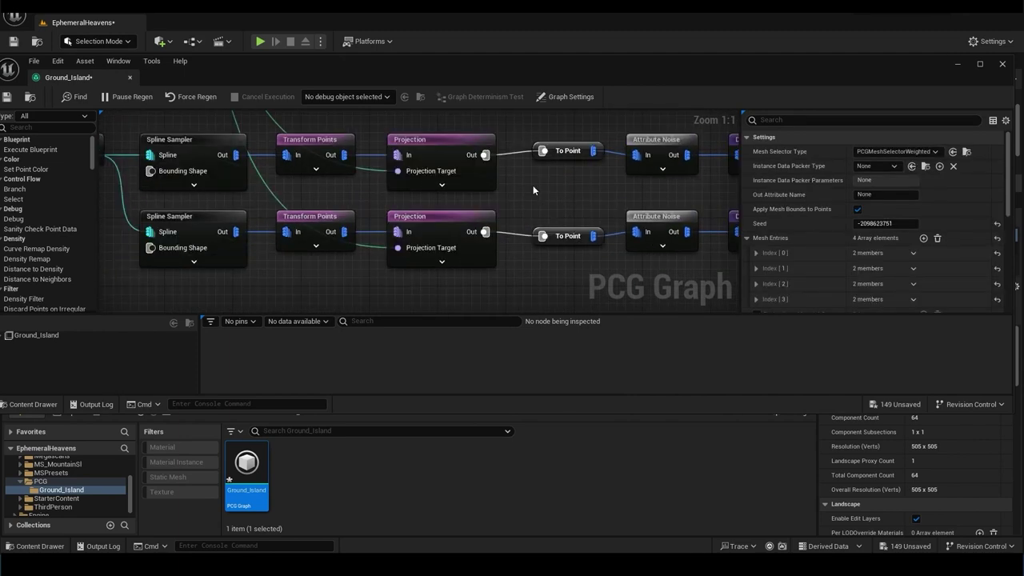
scroll(386, 205, "down", 2)
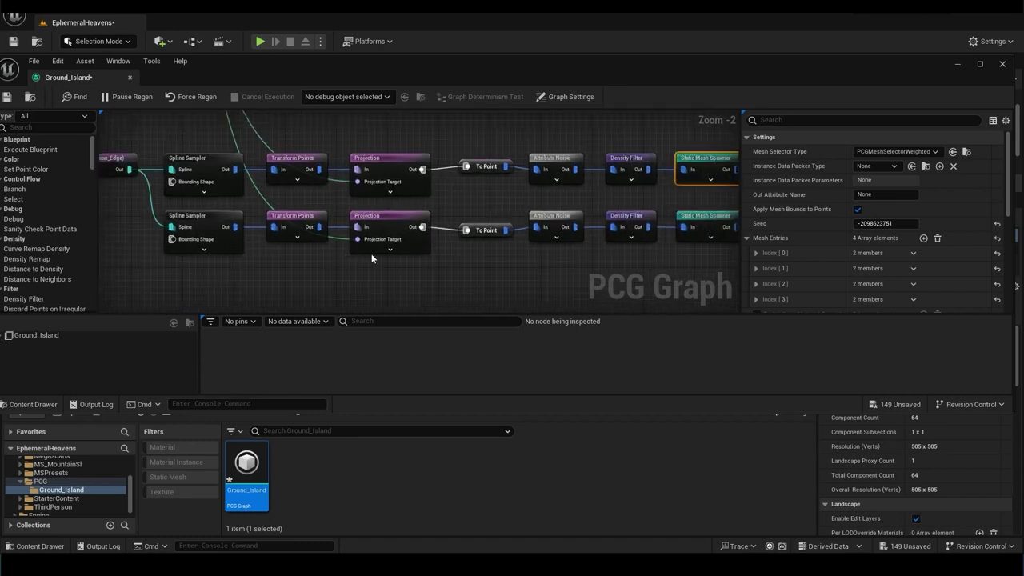
mouse_move(374, 259)
right_mouse_down()
mouse_move(483, 264)
mouse_move(451, 254)
right_mouse_up()
scroll(380, 250, "up", 1)
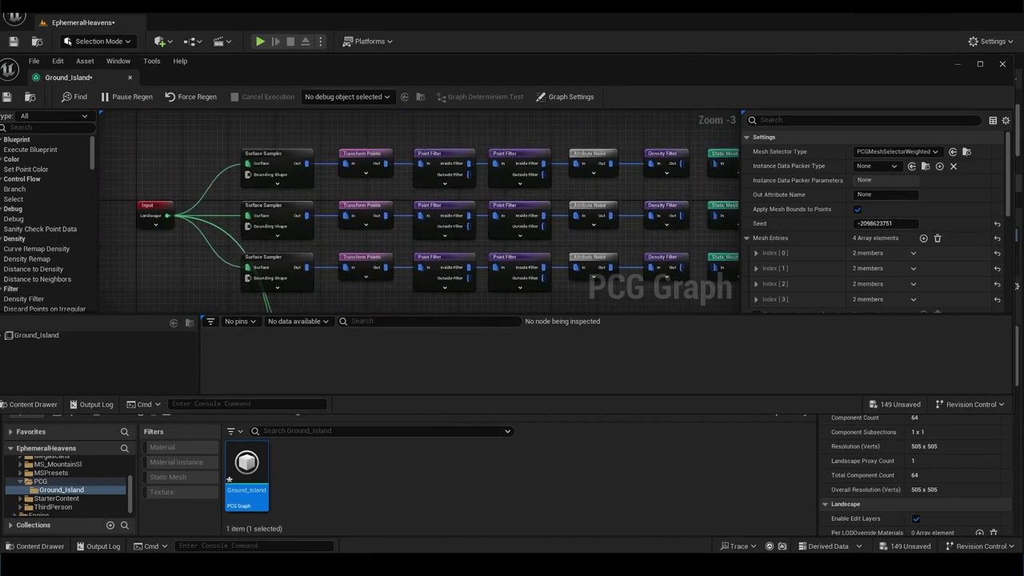
mouse_move(380, 250)
right_mouse_down()
mouse_move(513, 203)
mouse_move(438, 206)
right_mouse_up()
scroll(440, 207, "up", 1)
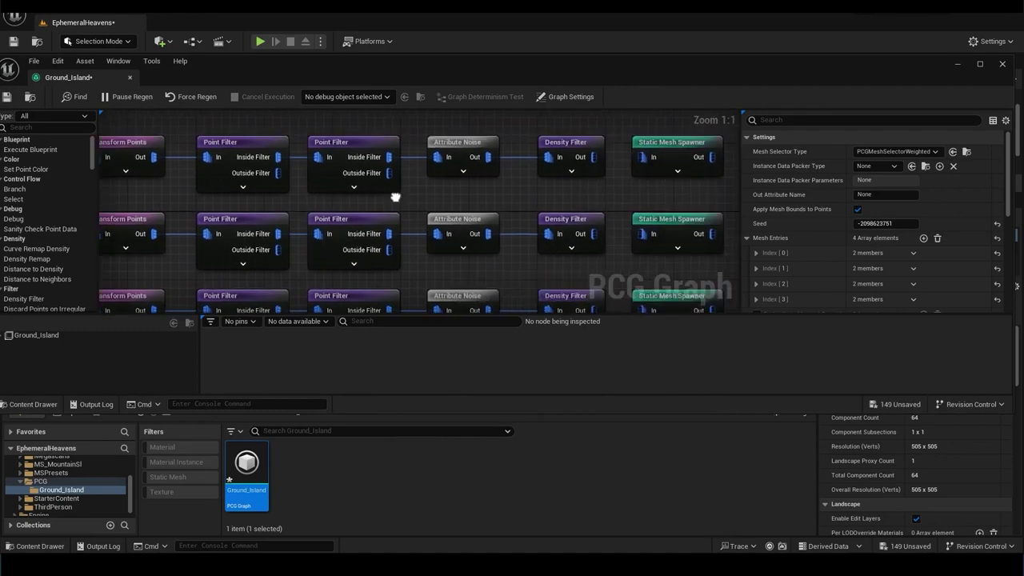
mouse_move(498, 196)
right_mouse_down()
mouse_move(443, 160)
mouse_move(385, 212)
mouse_move(449, 184)
mouse_move(407, 176)
mouse_move(522, 228)
right_mouse_up()
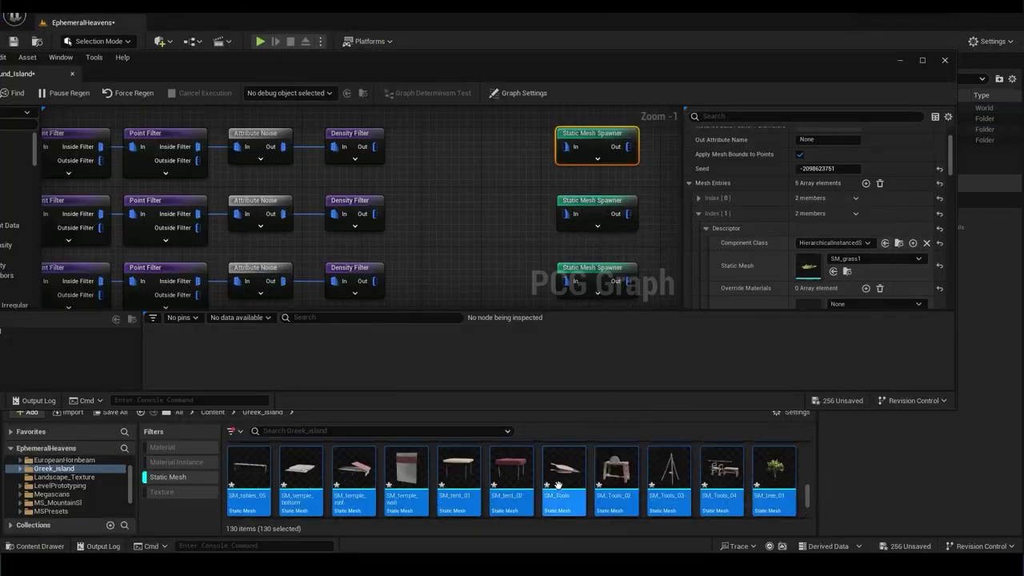
Step: Browse the Content Browser and select one Greek_island mesh
scroll(558, 484, "up", 3)
scroll(701, 467, "up", 3)
scroll(701, 466, "up", 4)
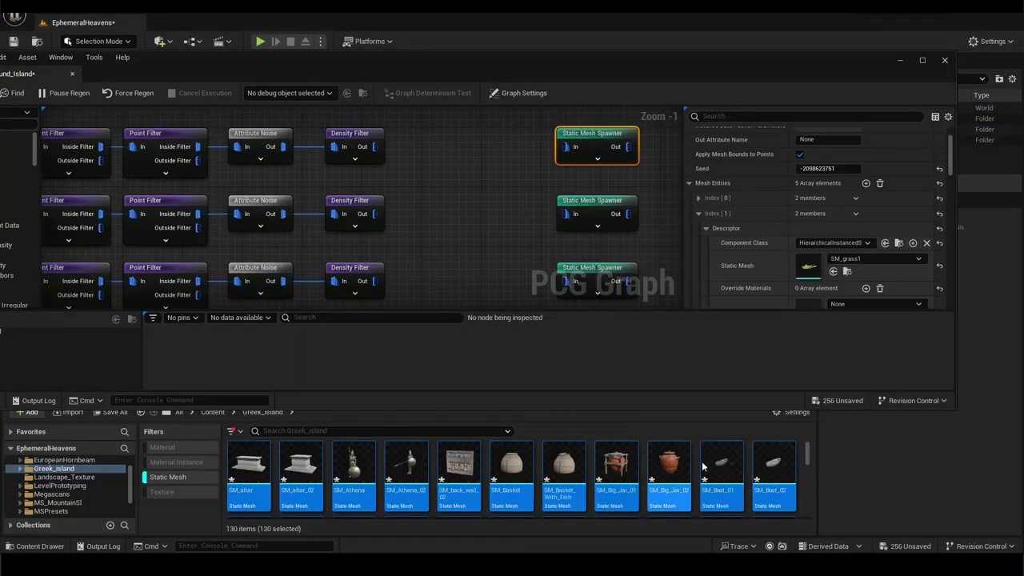
left_click(702, 466)
scroll(696, 468, "down", 2)
scroll(688, 469, "down", 2)
scroll(677, 470, "down", 1)
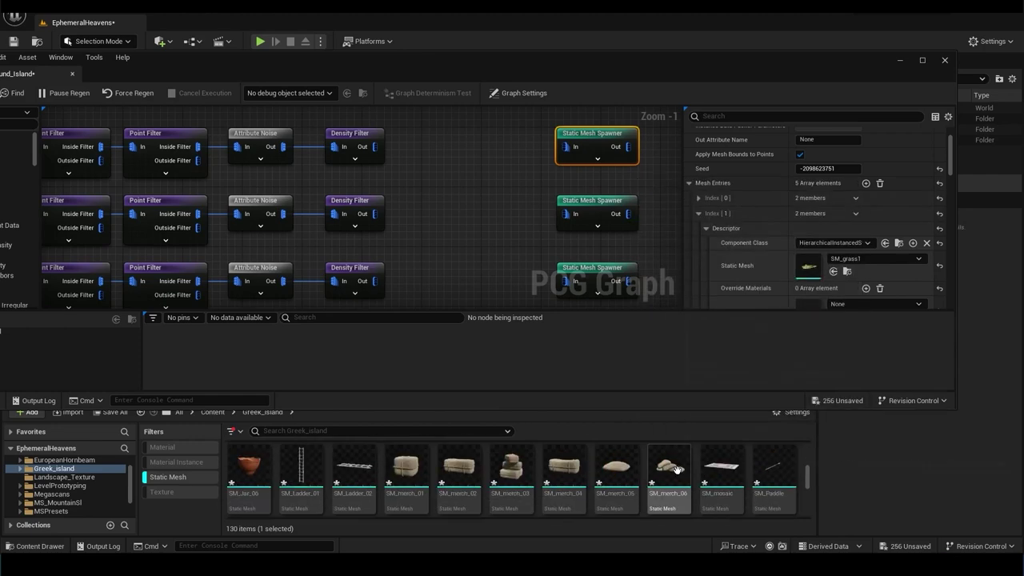
scroll(677, 470, "down", 3)
scroll(688, 468, "down", 3)
scroll(696, 467, "up", 5)
scroll(696, 466, "up", 5)
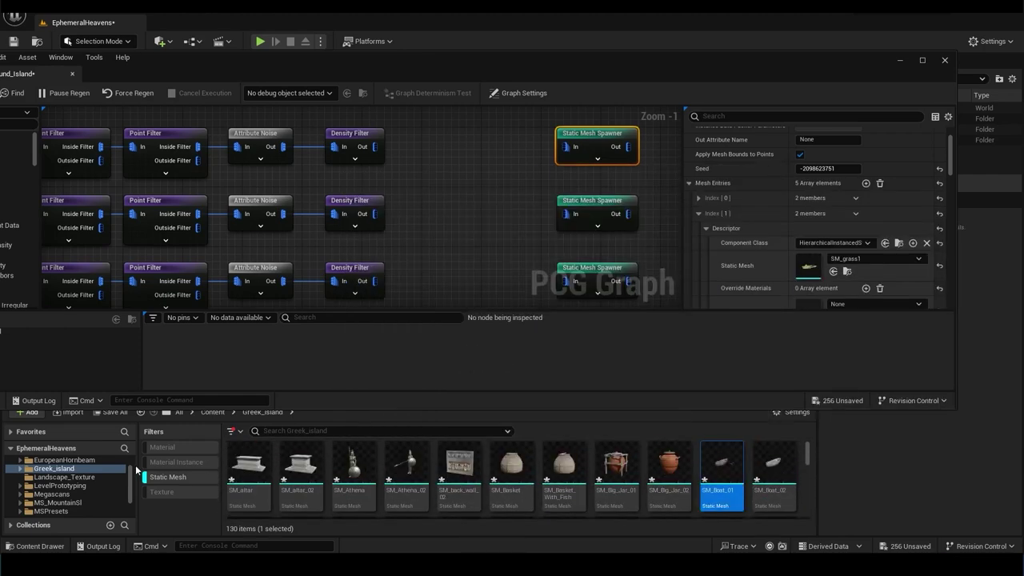
scroll(752, 476, "down", 3)
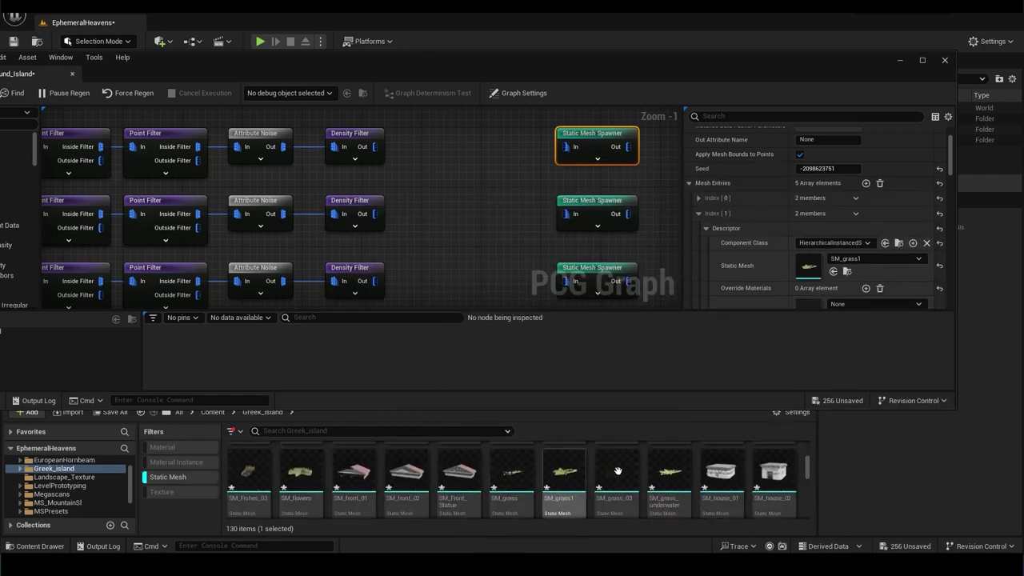
Step: Expand and collapse the top spawner's mesh entries to check their assigned meshes
left_click(697, 198)
left_click(698, 198)
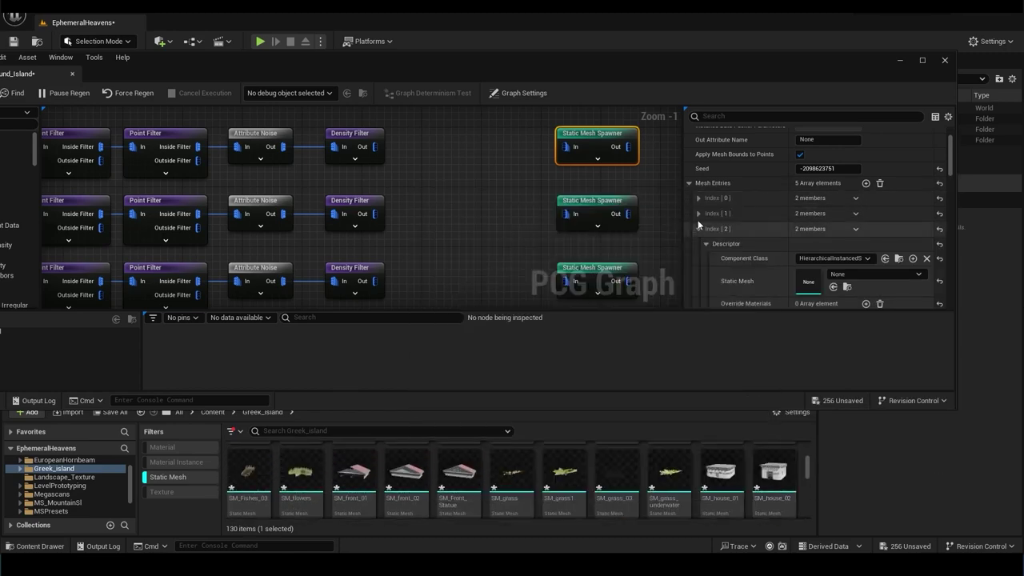
left_click(731, 258)
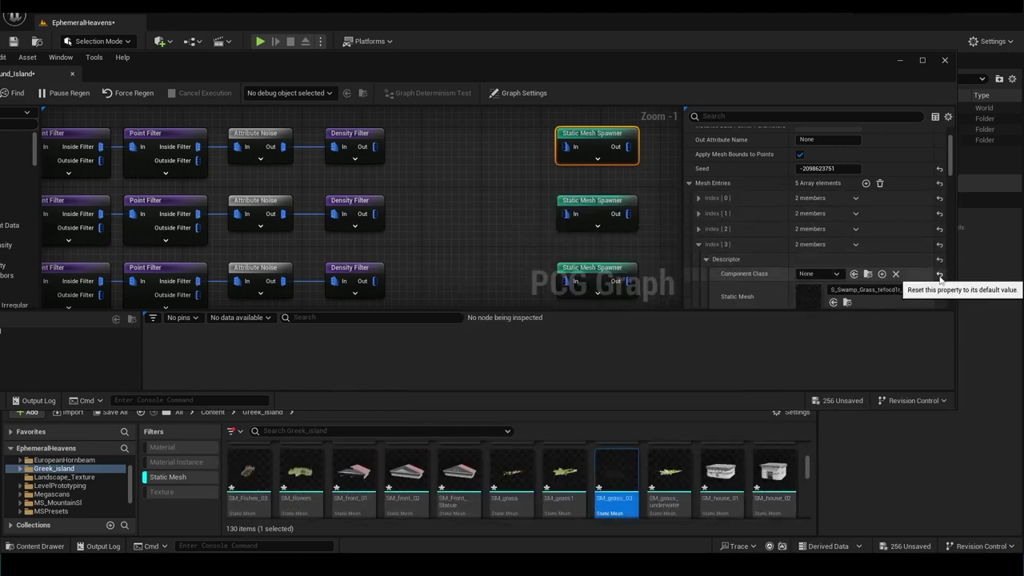
left_click(705, 275)
scroll(705, 275, "down", 2)
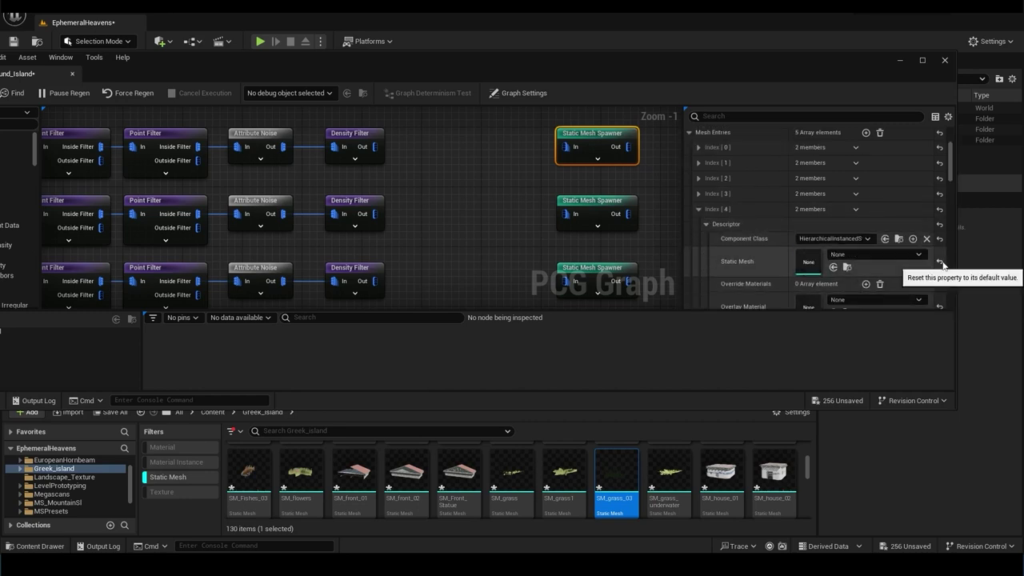
left_click(704, 223)
scroll(720, 476, "down", 1)
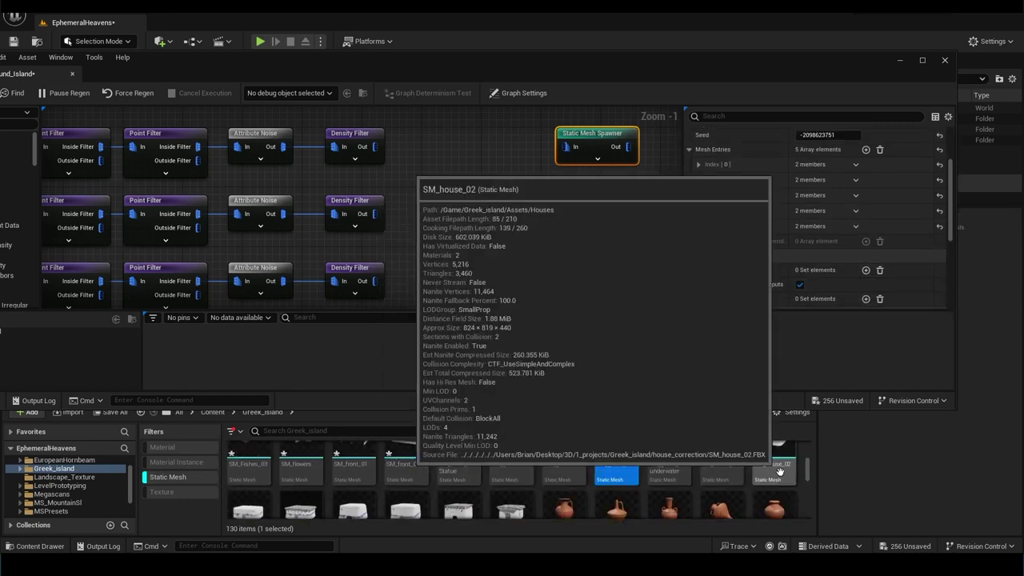
scroll(694, 227, "up", 1)
Step: Put SM_grass1 into a mesh entry, confirm entry 4 uses SM_flowers, then select the second-row spawner
left_click(698, 213)
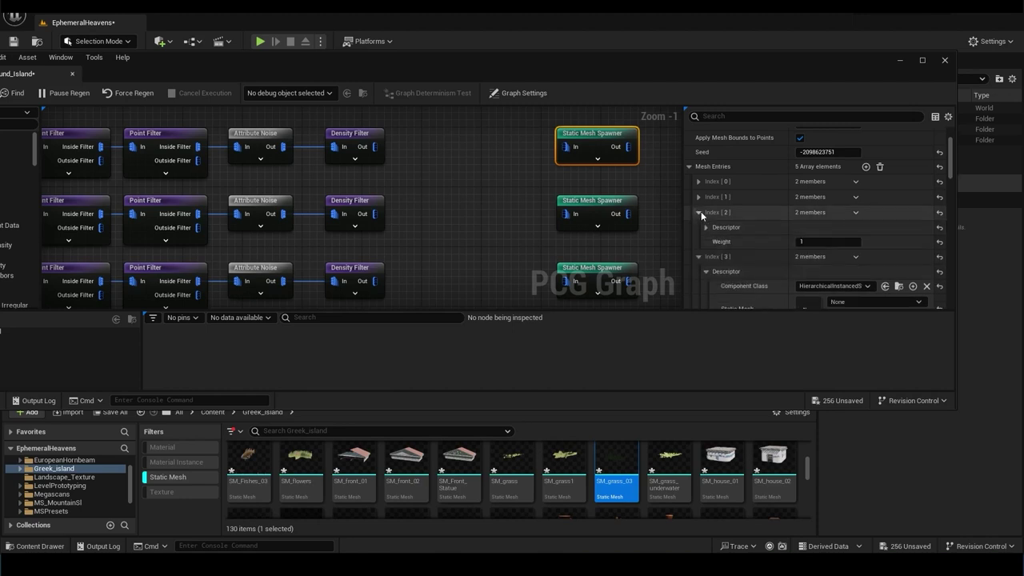
left_click_drag(790, 293, 792, 286)
scroll(780, 270, "down", 2)
left_click(698, 176)
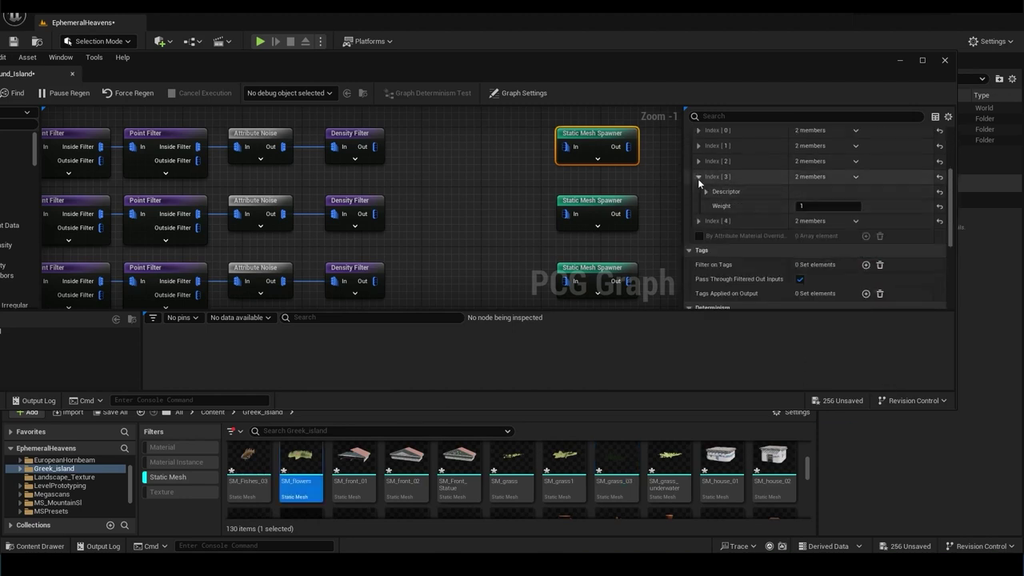
key("ctrl+z")
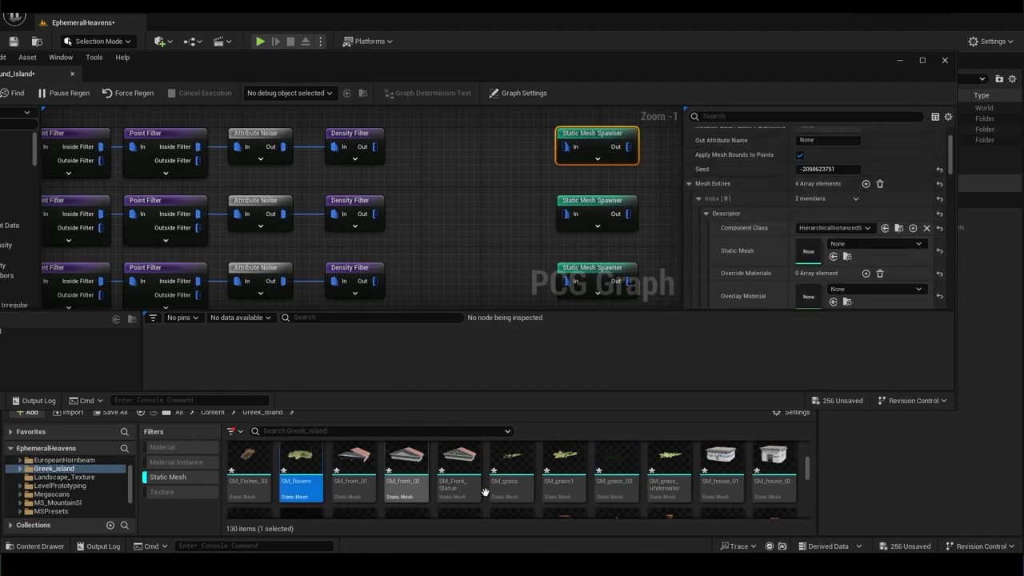
scroll(512, 486, "up", 1)
left_click_drag(564, 476, 772, 282)
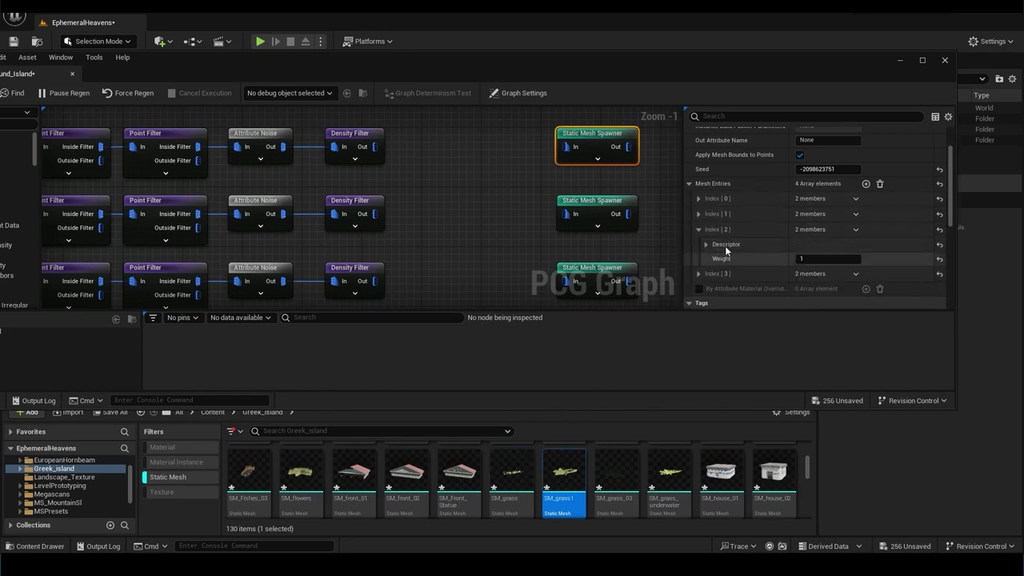
left_click(705, 261)
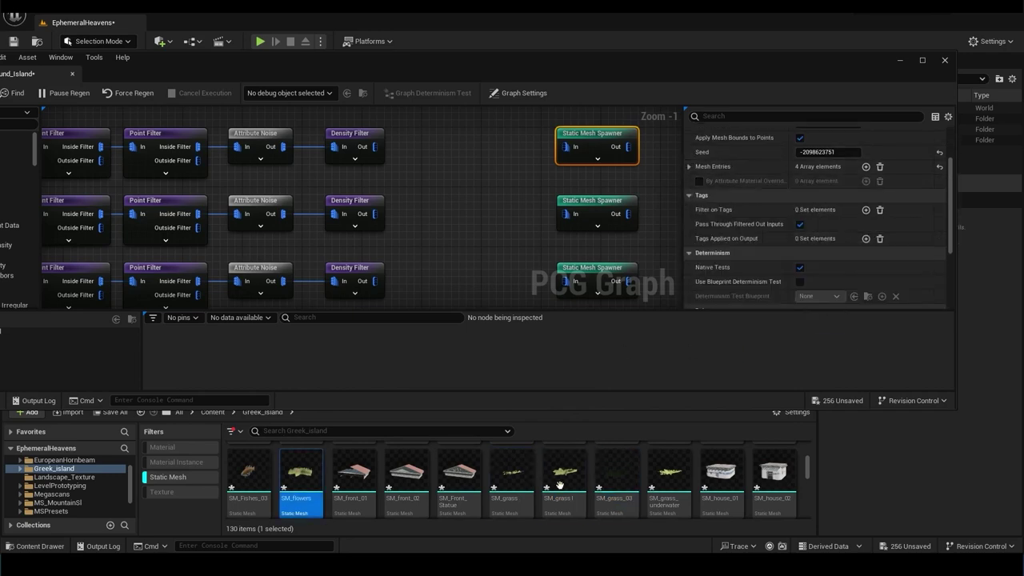
triple_click(865, 166)
Step: Add a mesh entry to the second spawner and drag in a mesh, then undo those edits
scroll(512, 480, "down", 5)
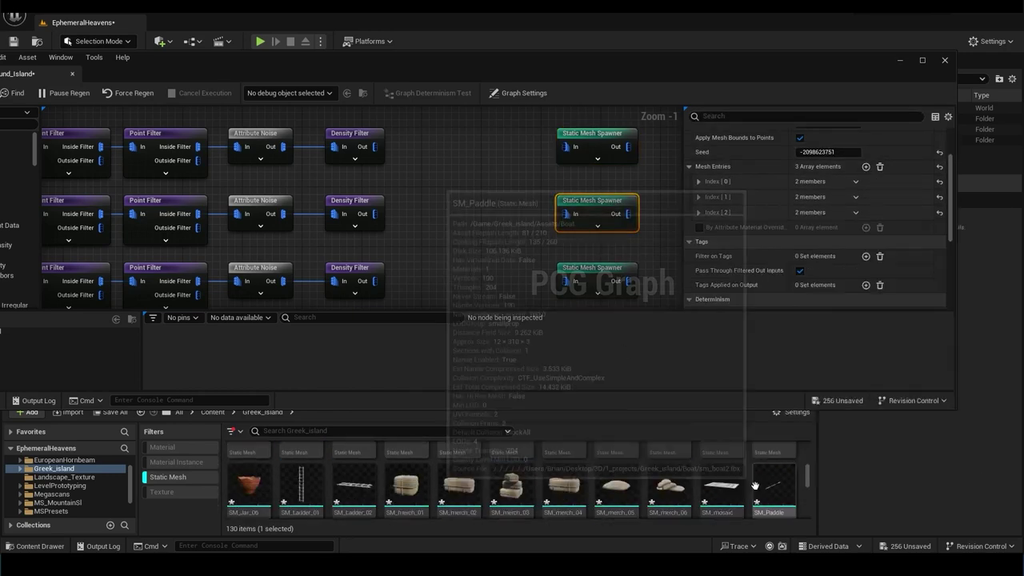
scroll(740, 473, "down", 3)
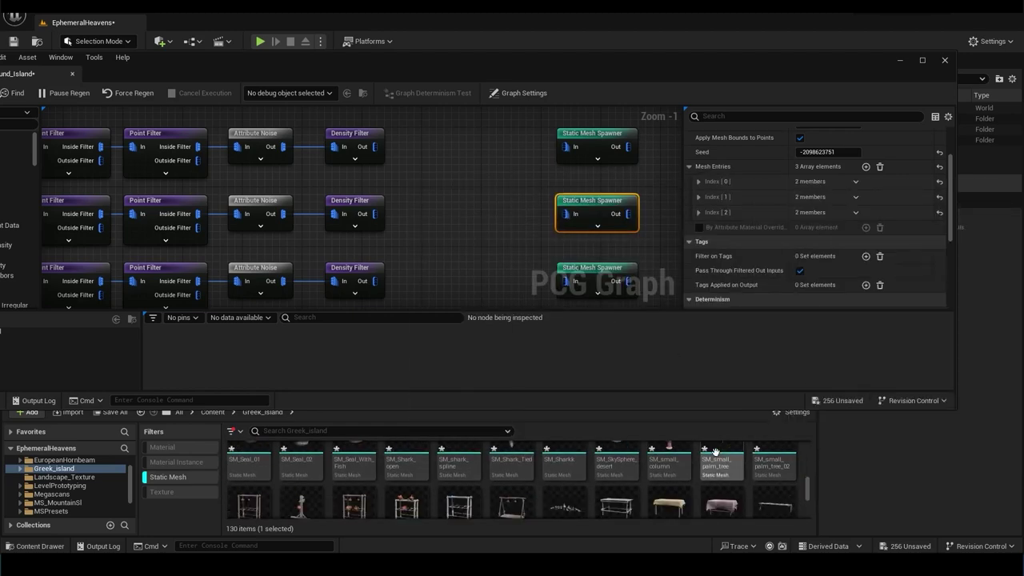
scroll(740, 473, "up", 3)
scroll(740, 473, "down", 2)
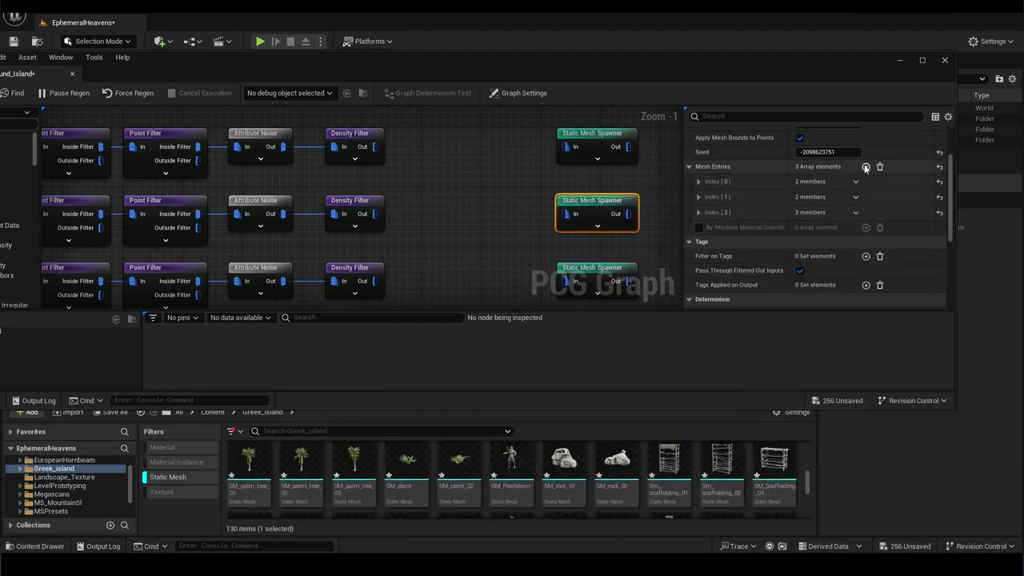
scroll(414, 493, "up", 1)
left_click(698, 181)
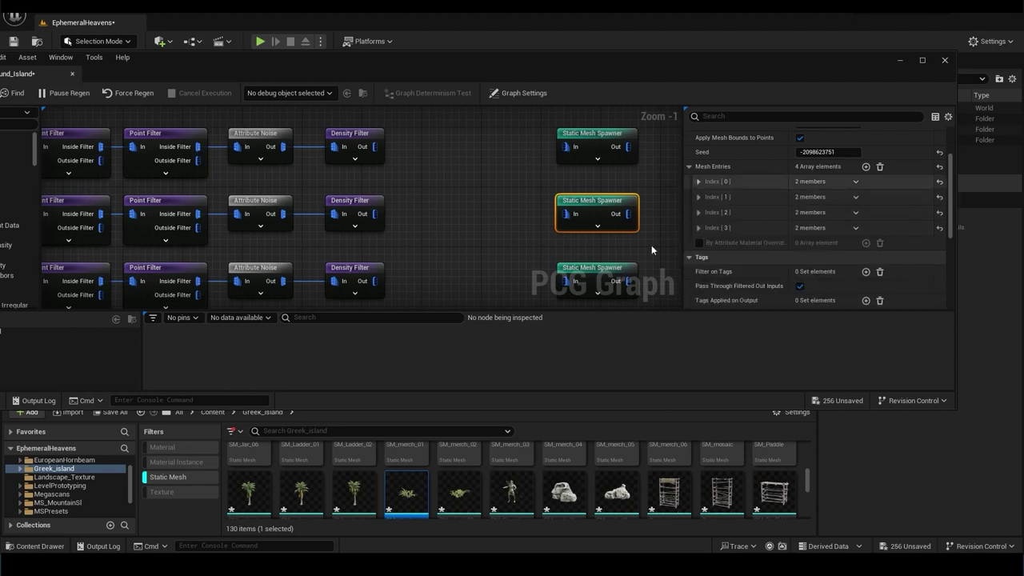
left_click(698, 196)
scroll(722, 480, "down", 3)
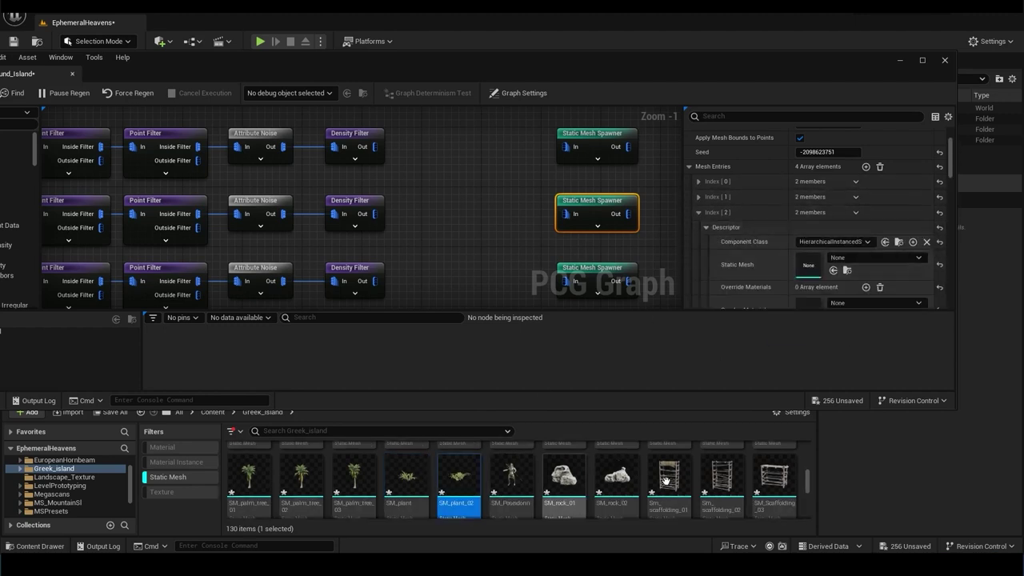
left_click_drag(722, 479, 800, 286)
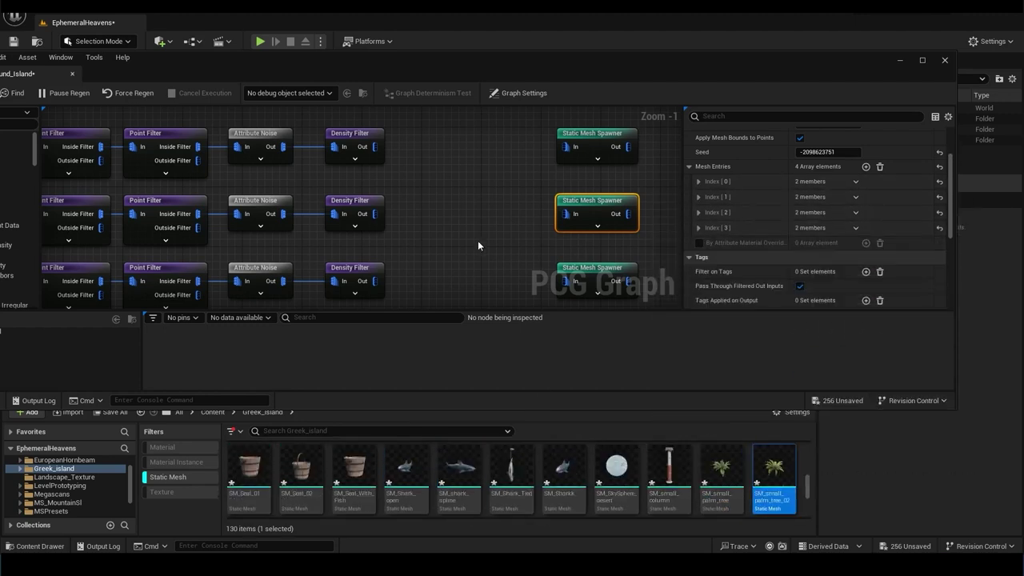
scroll(478, 246, "down", 1)
key("ctrl+z")
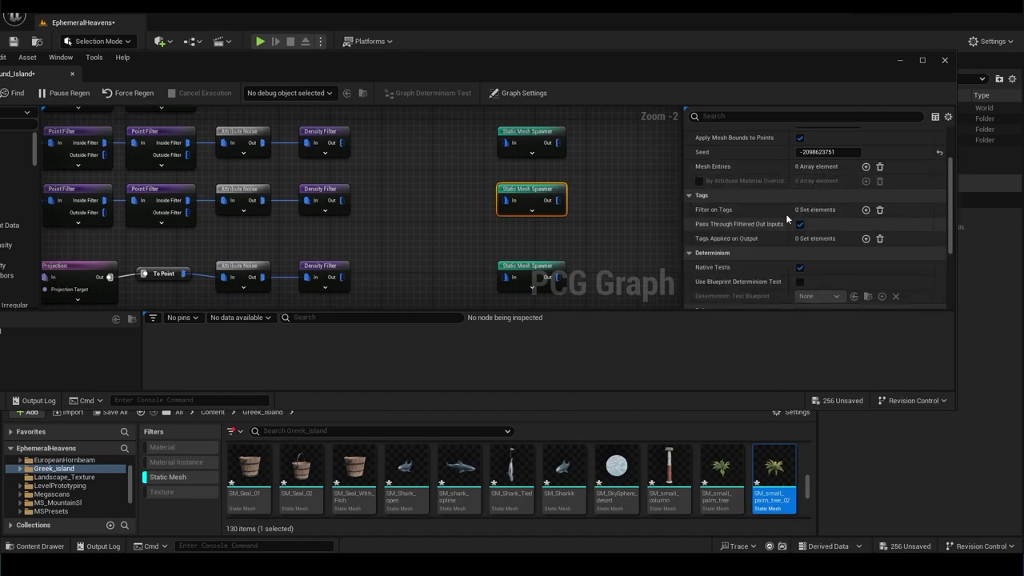
key("ctrl+z")
key("ctrl+z")
Step: Set entry 1 to SM_tree_01 and confirm entry 2 holds a palm tree mesh
scroll(622, 475, "down", 5)
scroll(720, 484, "down", 1)
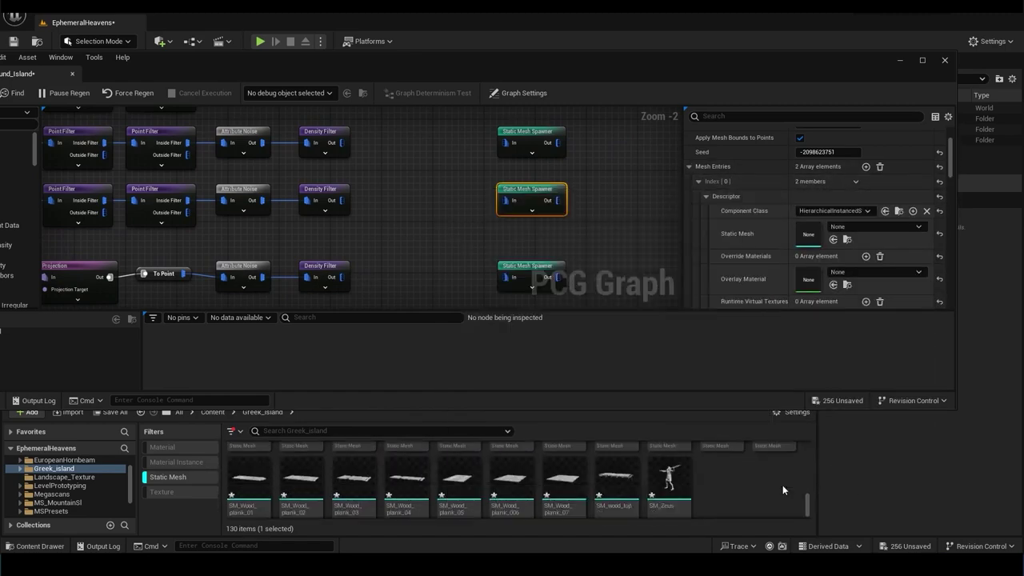
scroll(720, 484, "up", 2)
scroll(716, 488, "up", 3)
scroll(717, 492, "down", 1)
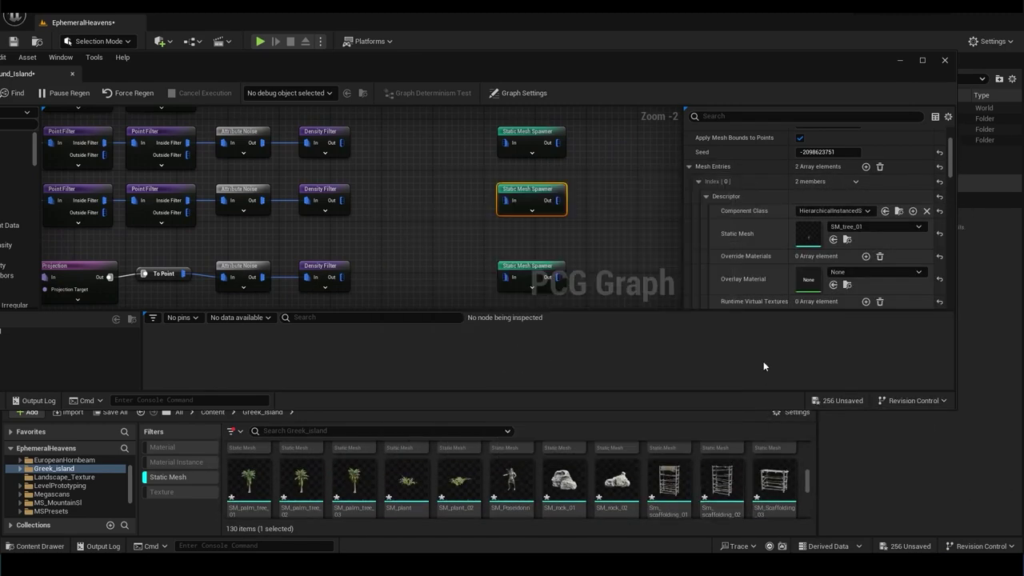
left_click(698, 181)
left_click(700, 197)
Step: Add two more mesh entries and assign SM_palm_tree_03 to the fourth entry
left_click(865, 167)
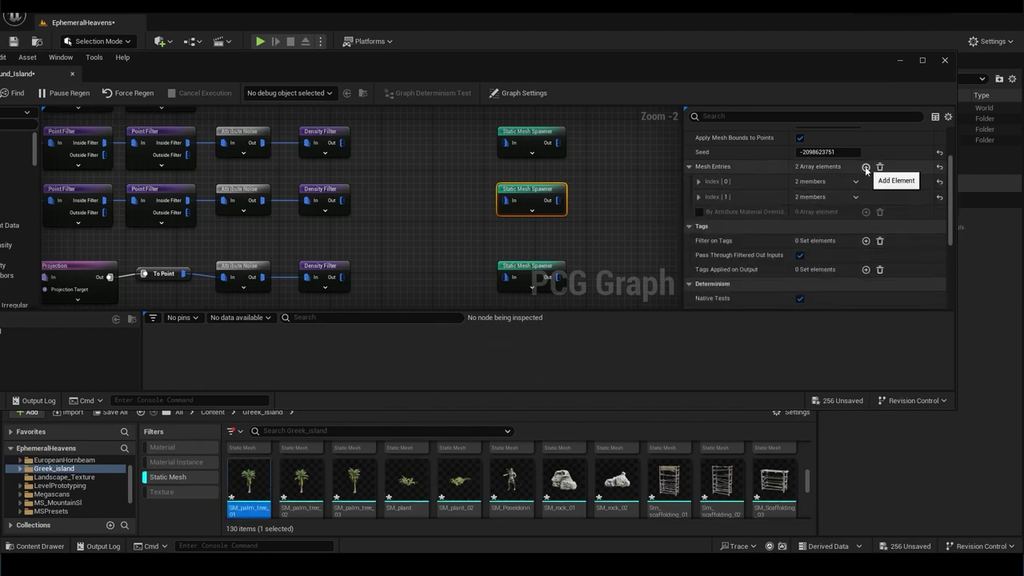
left_click(866, 166)
left_click_drag(353, 483, 808, 280)
left_click(698, 228)
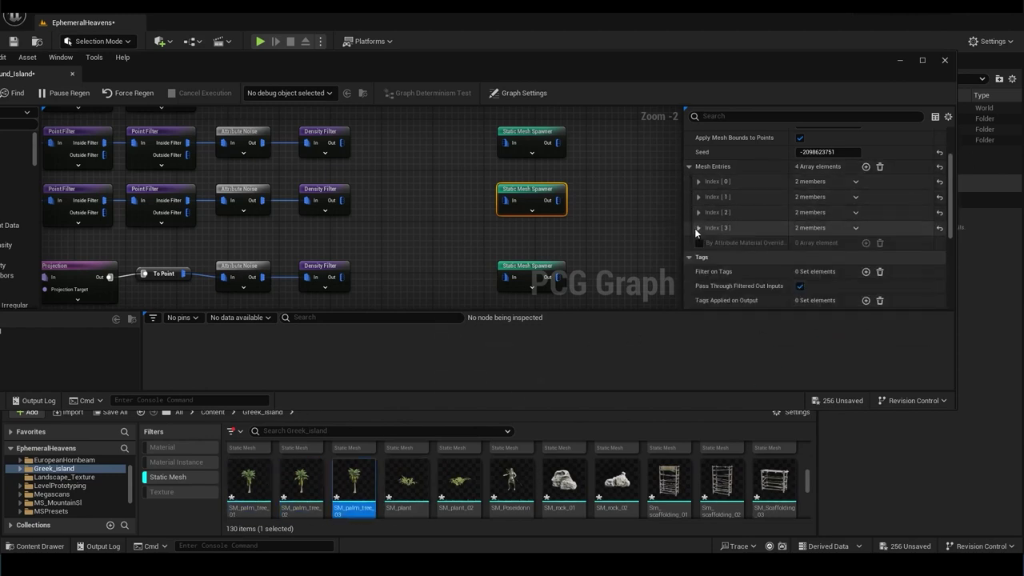
scroll(762, 480, "down", 1)
scroll(761, 476, "up", 1)
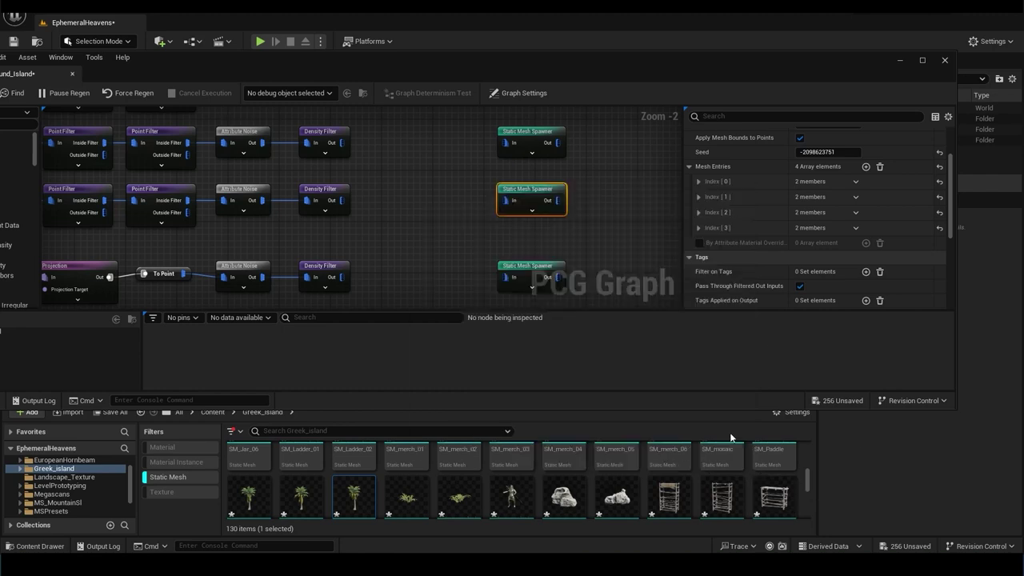
scroll(563, 283, "up", 1)
left_click(519, 162)
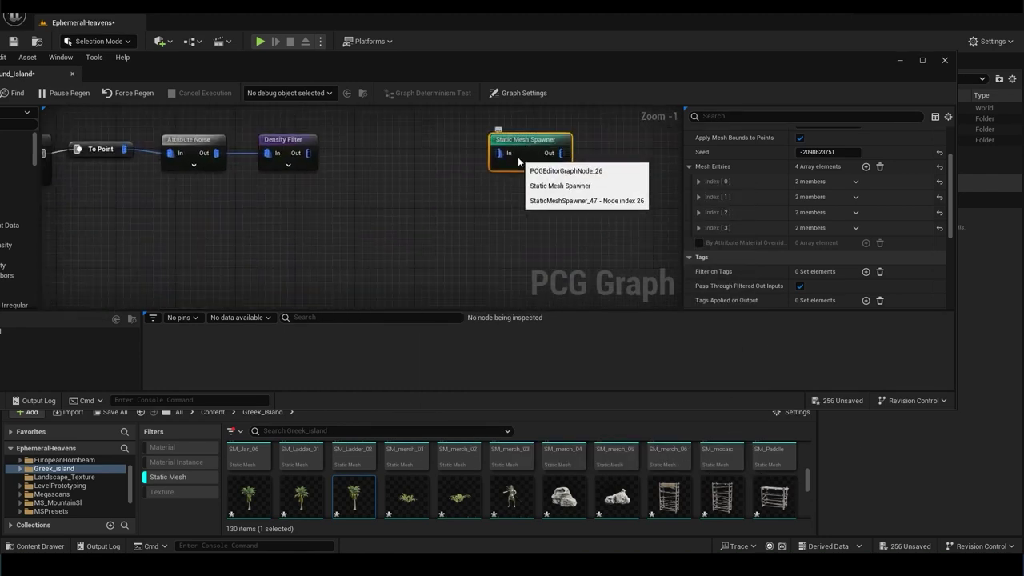
left_click(698, 182)
scroll(750, 480, "down", 4)
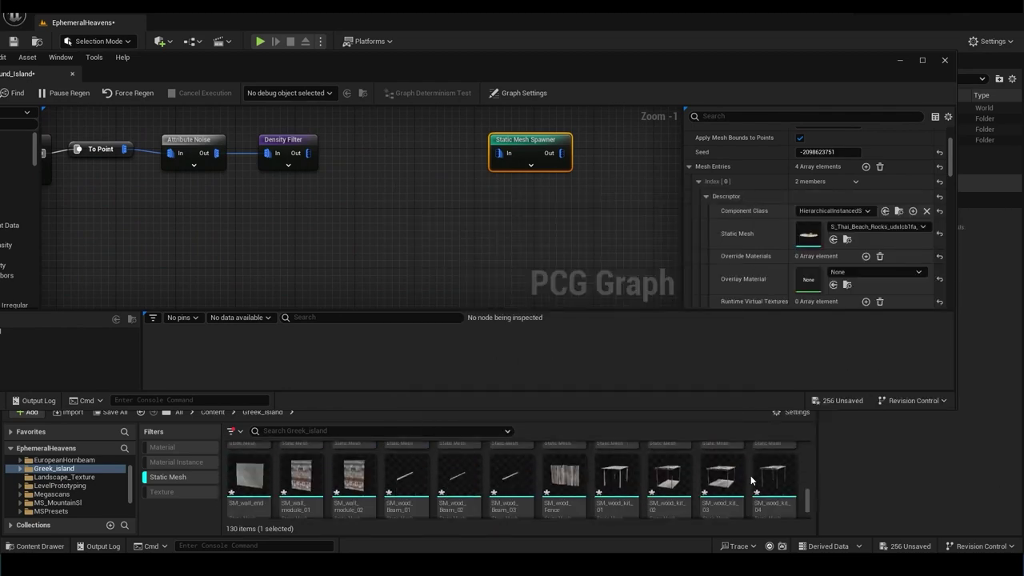
scroll(751, 480, "up", 2)
scroll(750, 480, "up", 2)
scroll(750, 480, "up", 2)
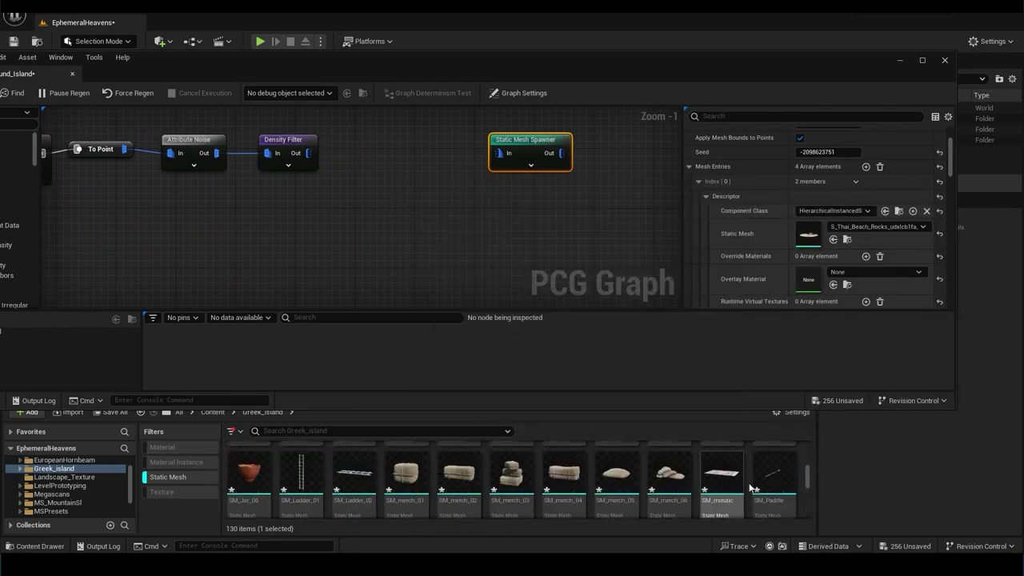
scroll(750, 484, "up", 2)
scroll(750, 480, "up", 2)
scroll(751, 480, "up", 2)
scroll(750, 480, "up", 1)
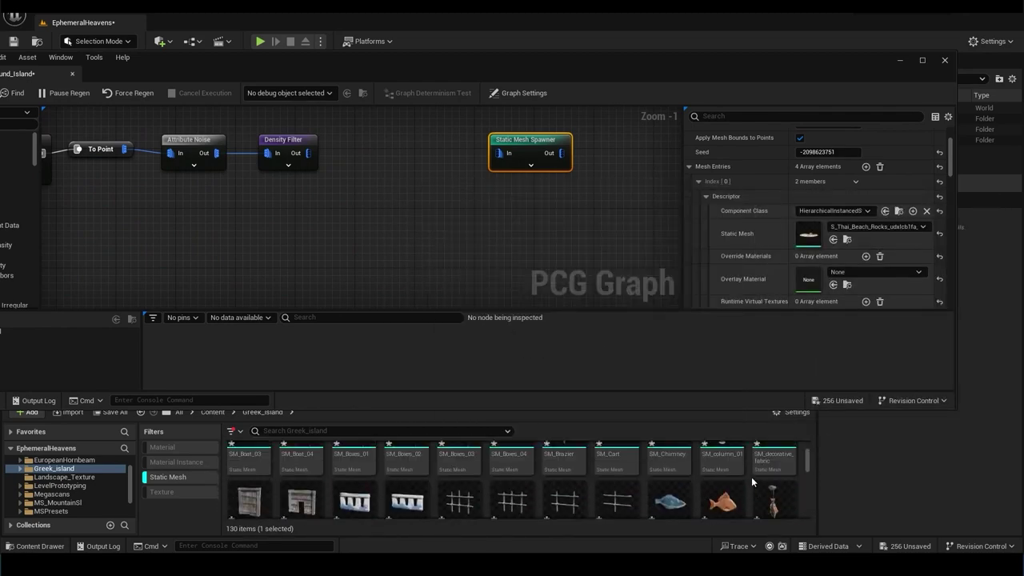
scroll(752, 480, "up", 2)
scroll(752, 478, "down", 2)
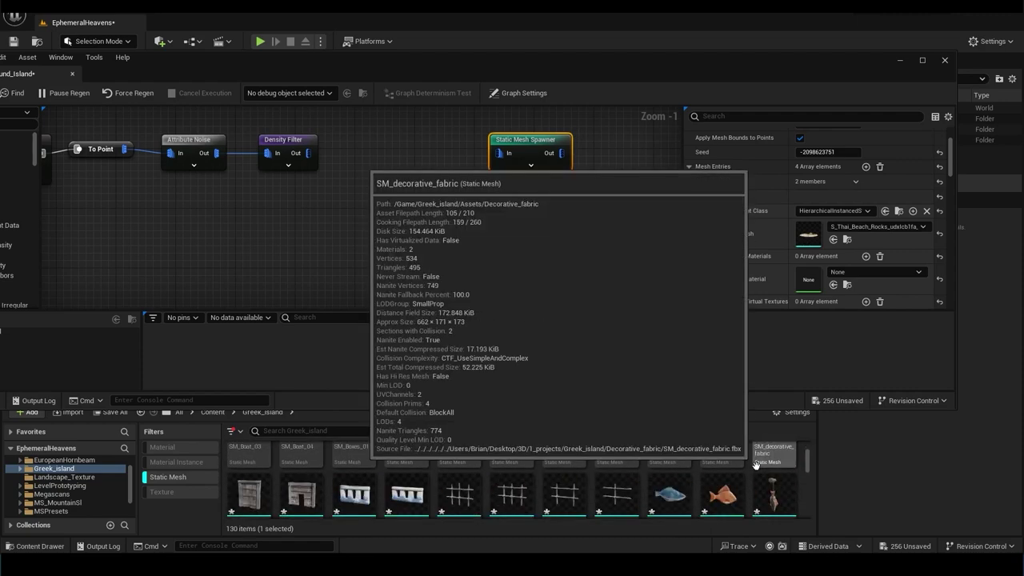
scroll(756, 466, "down", 2)
scroll(756, 468, "down", 2)
scroll(756, 472, "down", 2)
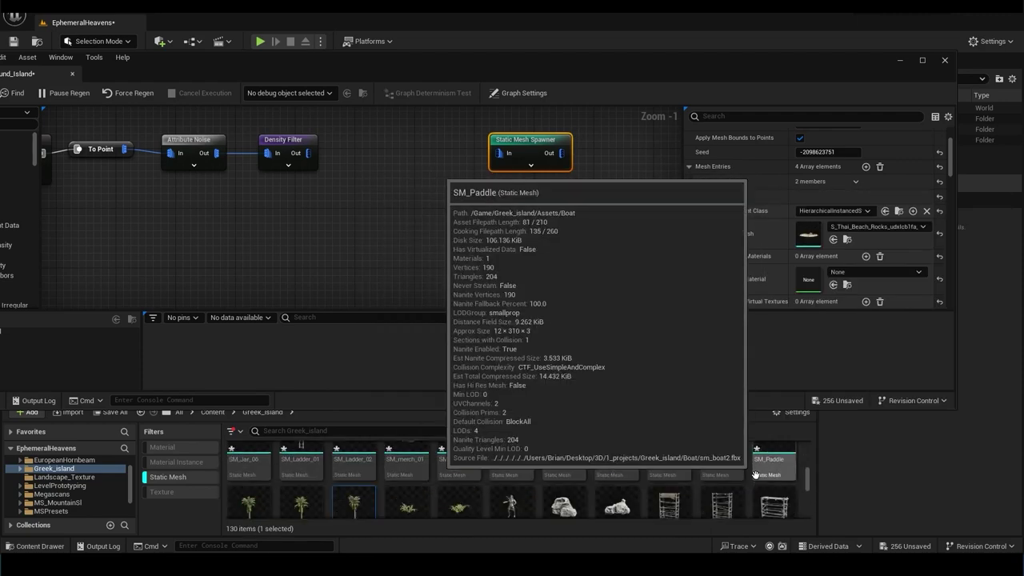
scroll(756, 476, "down", 2)
scroll(756, 478, "down", 2)
scroll(756, 480, "down", 2)
scroll(756, 482, "down", 2)
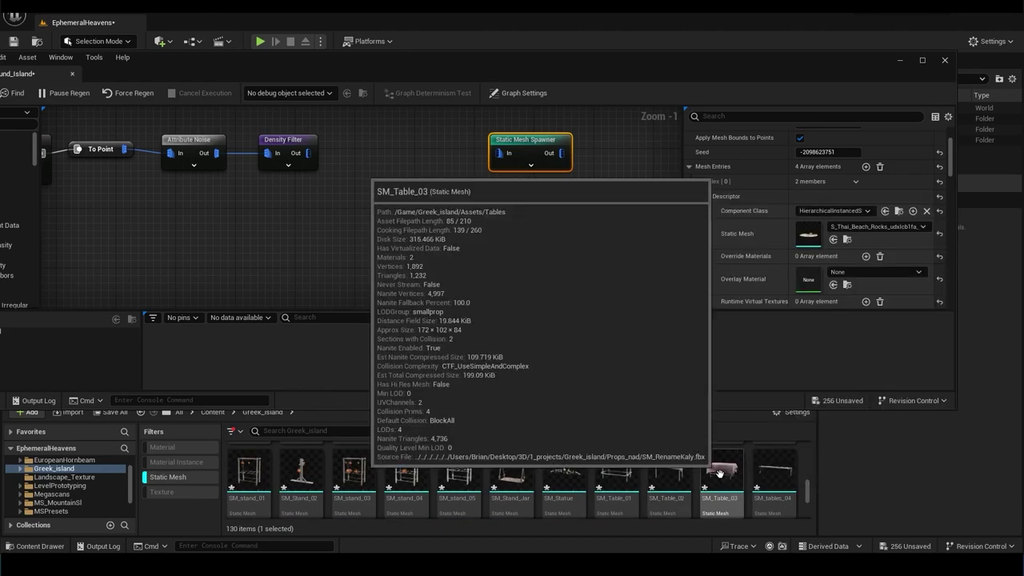
scroll(755, 484, "down", 2)
scroll(756, 483, "up", 2)
scroll(755, 483, "up", 2)
scroll(755, 483, "down", 4)
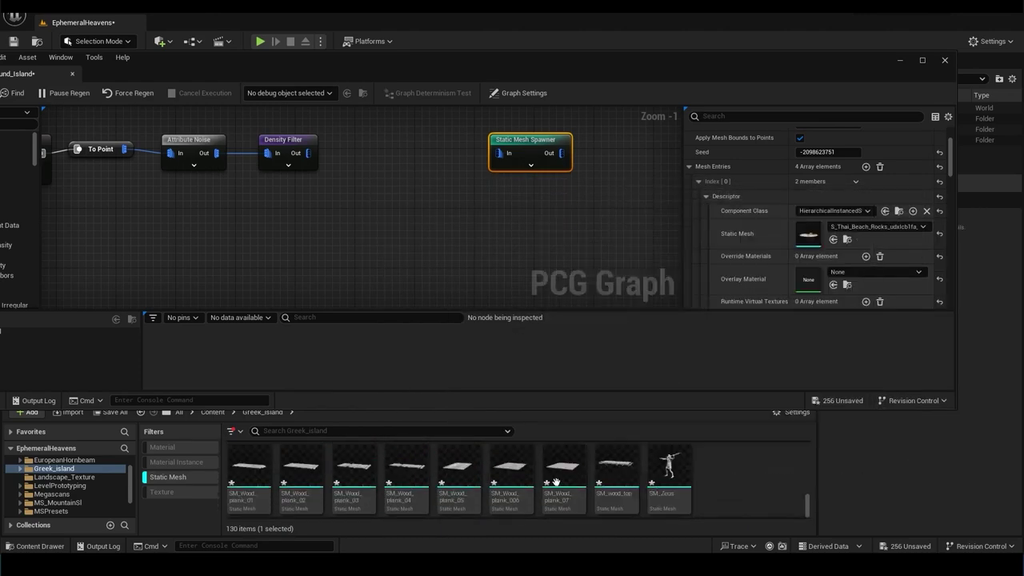
mouse_move(656, 478)
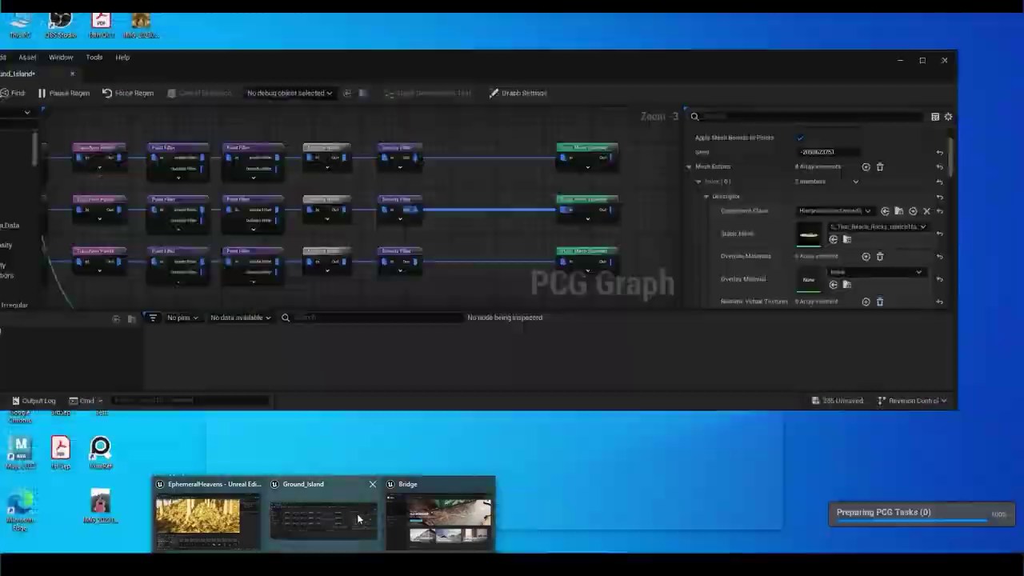
Step: Bring the Ground_Island PCG Graph window back in front of the level editor from the taskbar
left_click(357, 519)
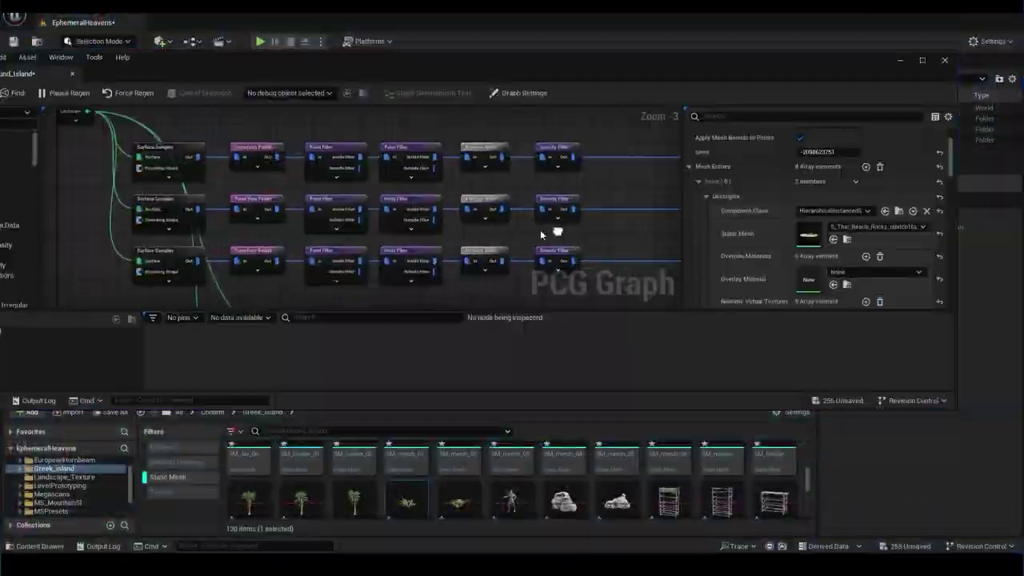
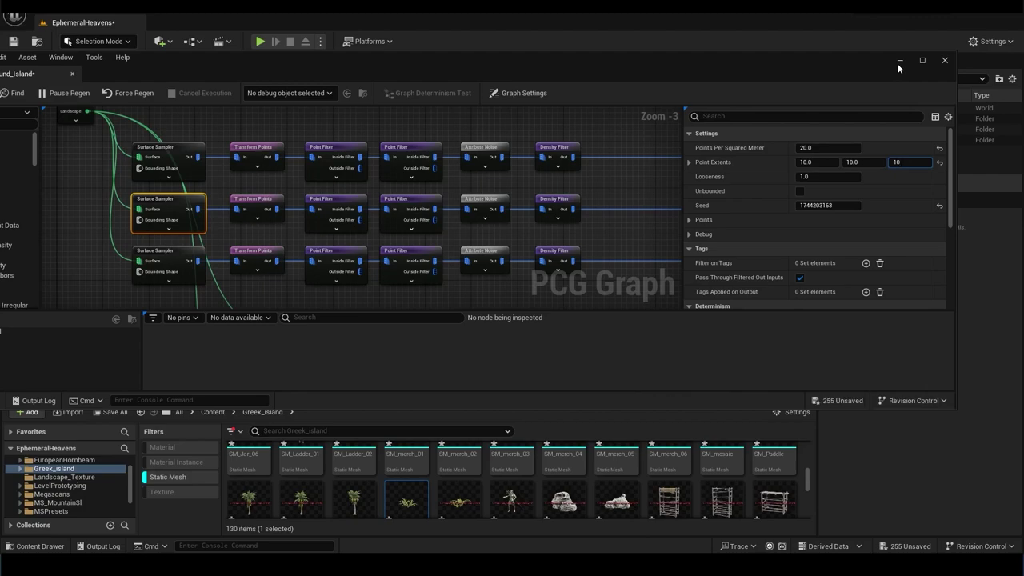
Step: Hide and restore the PCG graph editor to check the regenerated island foliage
left_click(899, 61)
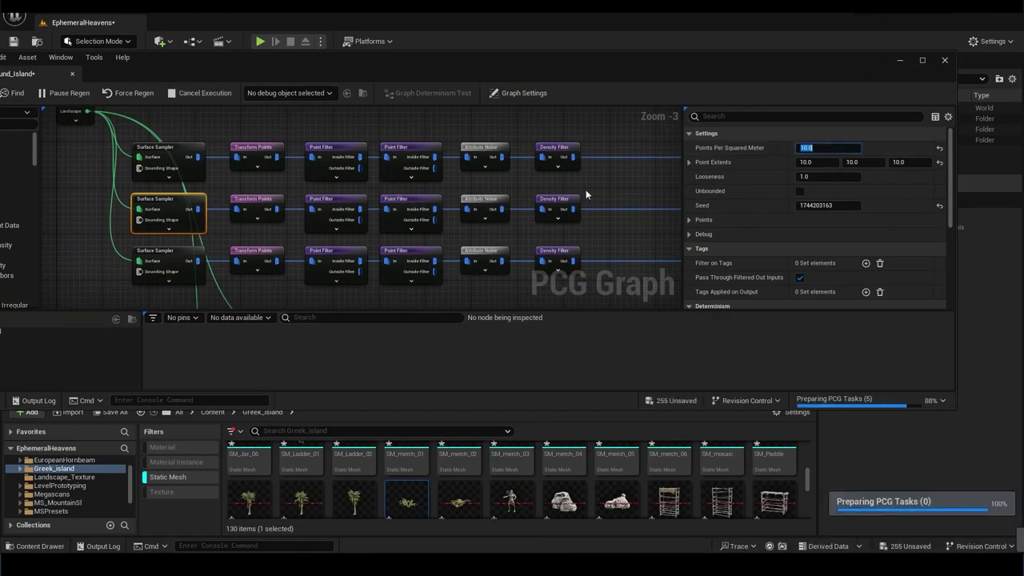
left_click(898, 61)
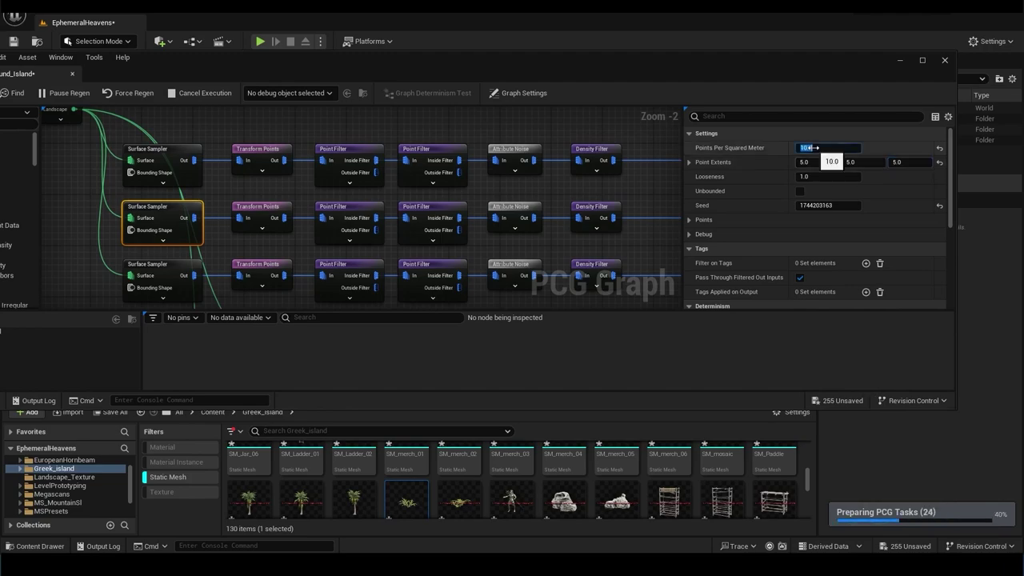
left_click(898, 61)
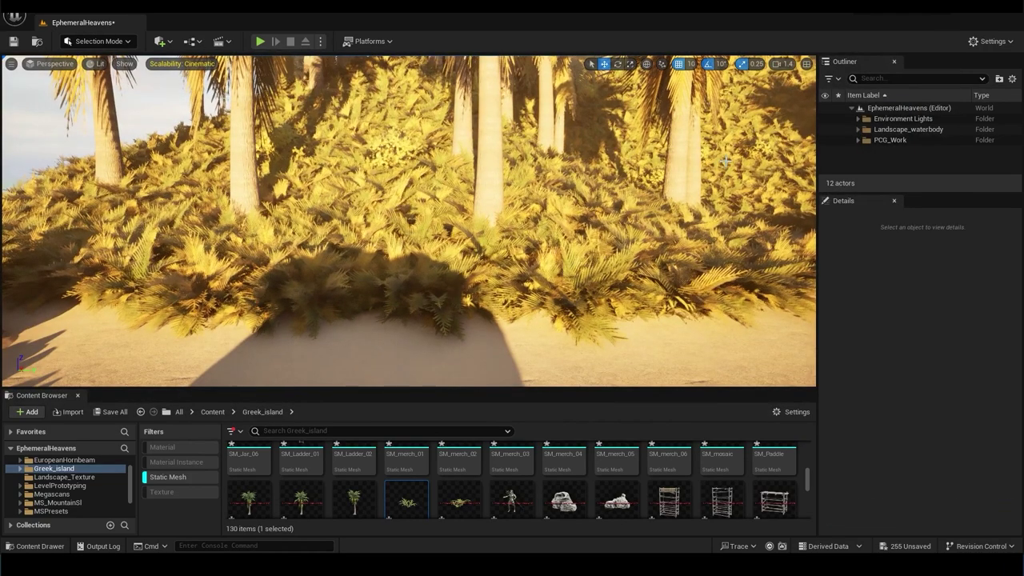
mouse_move(406, 520)
left_click(323, 520)
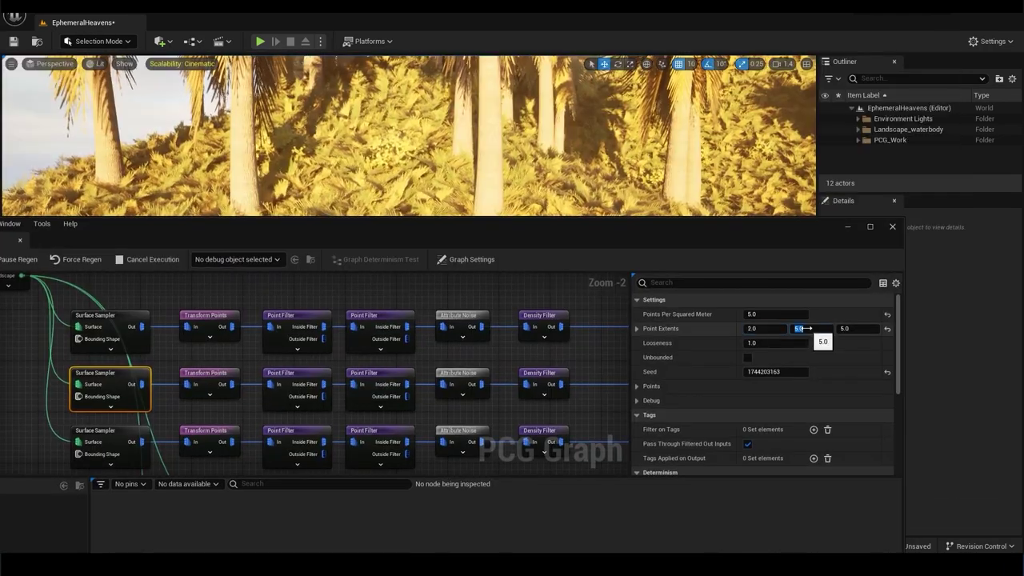
Step: Set the second Surface Sampler's last point extent to 2.0, then pan toward the spawner nodes
left_click(853, 328)
type("2")
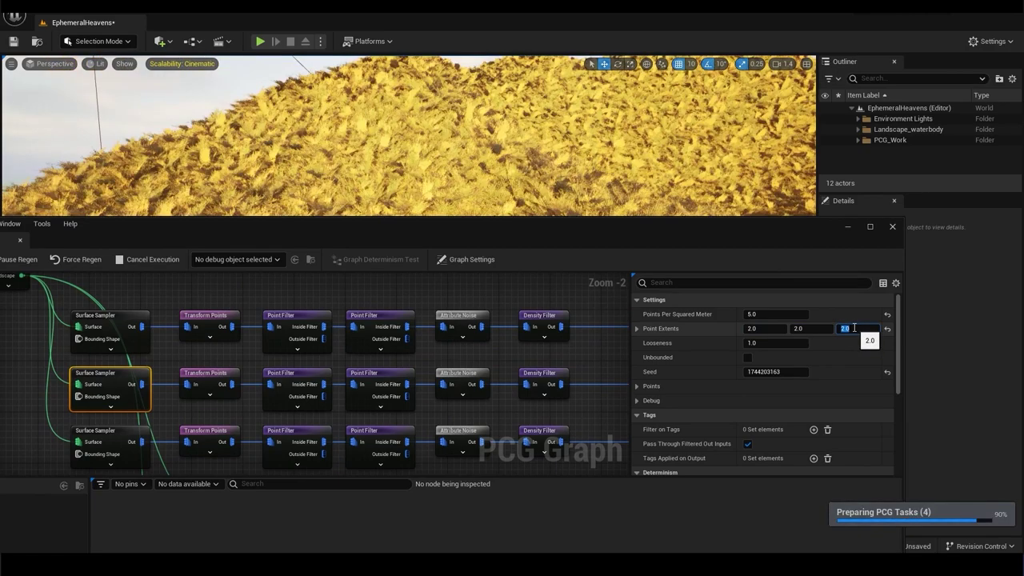
right_click_drag(426, 360, 256, 360)
left_click(766, 312)
type("1")
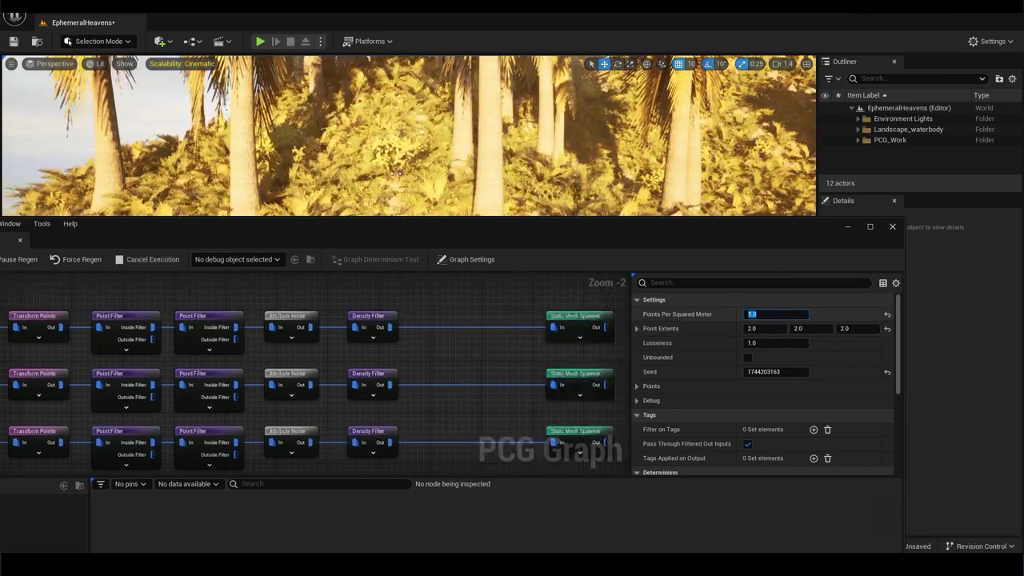
left_click_drag(480, 225, 520, 301)
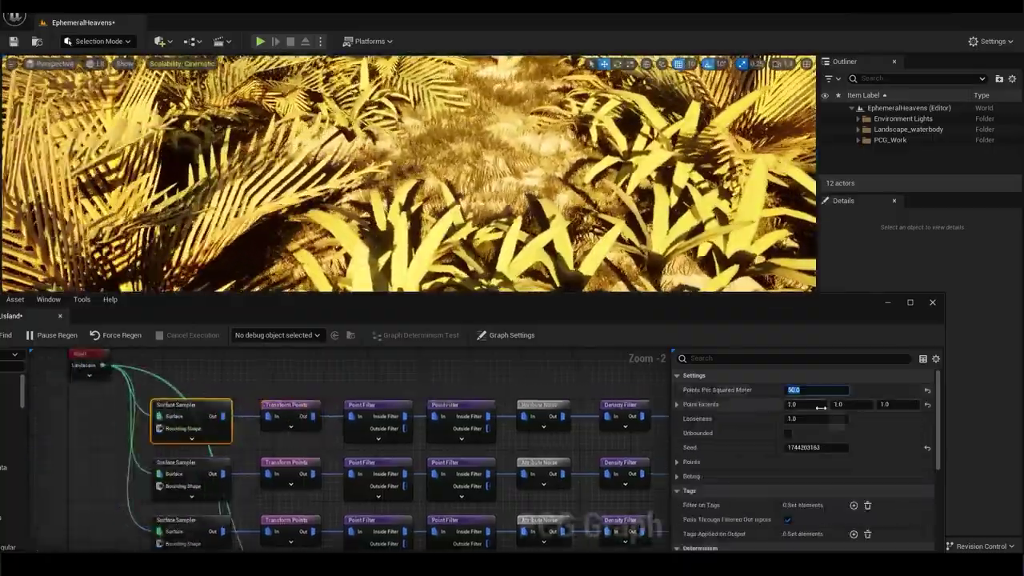
Step: Set the second Surface Sampler's point extents to 100.0
left_click(184, 464)
left_click(808, 406)
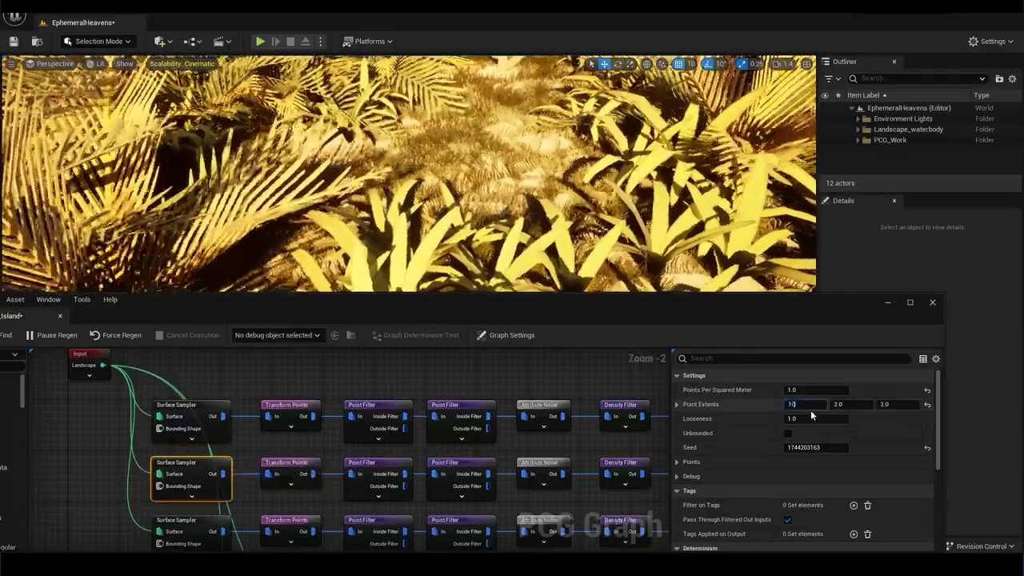
type("0")
key("Tab")
type("10")
key("Tab")
type("1")
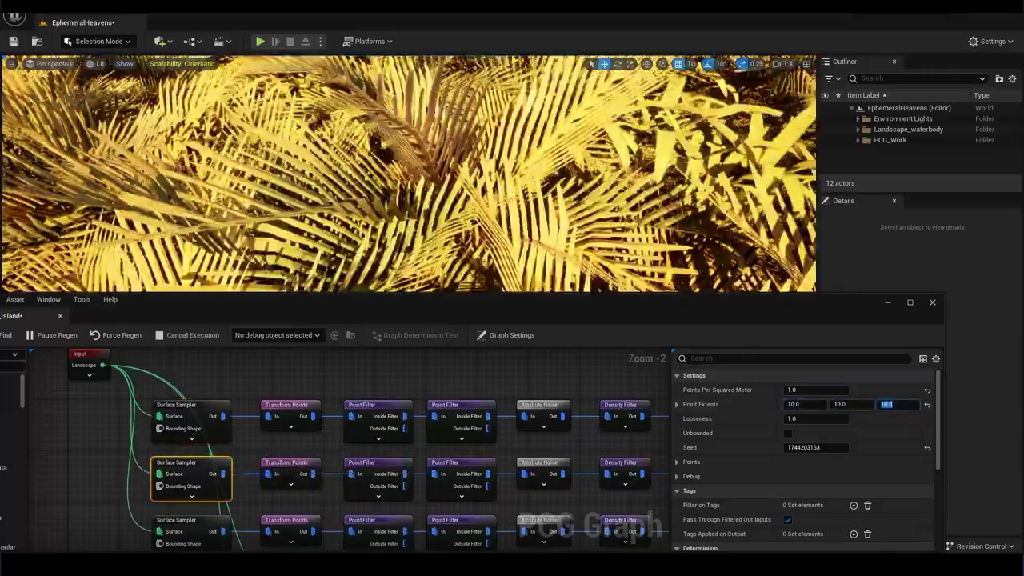
key("Return")
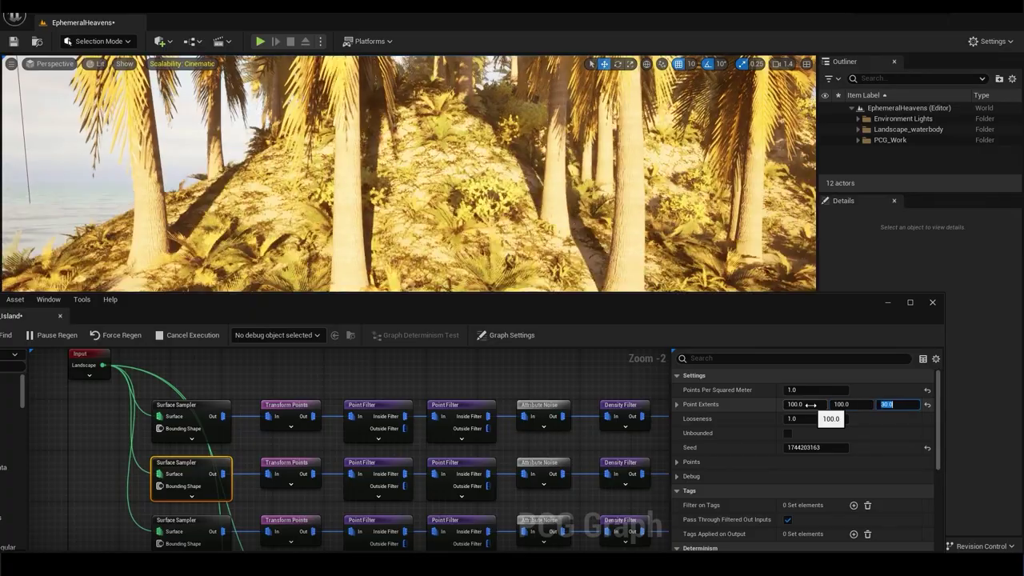
type("100")
key("Return")
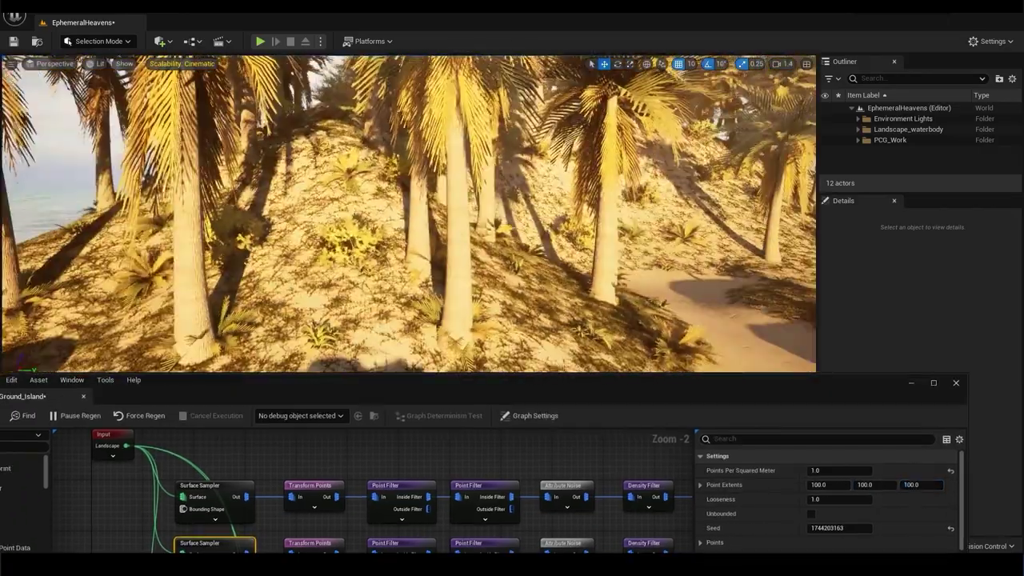
Step: Enter 10.0 point extents on the top Surface Sampler and fly the camera into the foliage
left_click(824, 489)
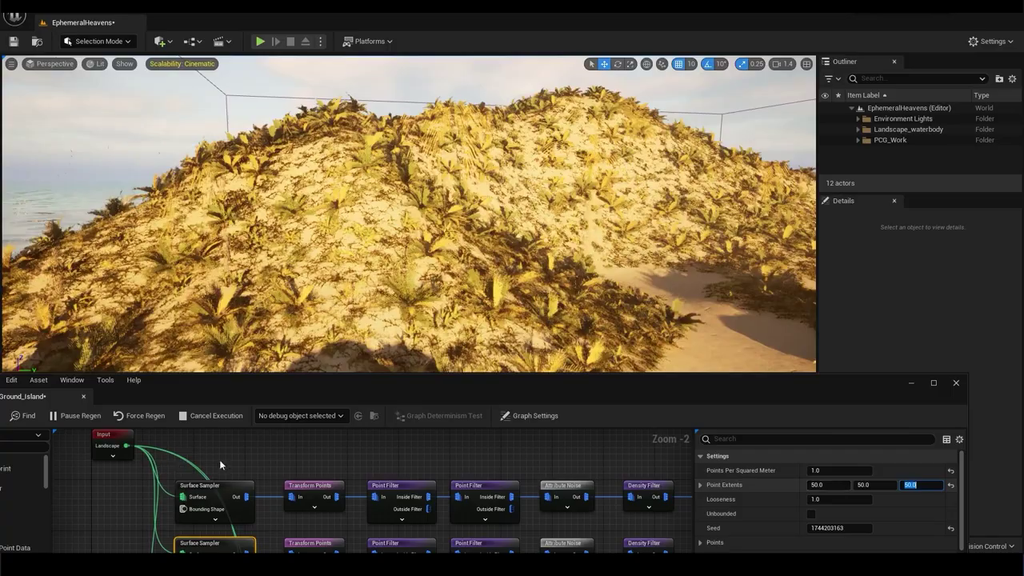
type("50")
left_click(214, 488)
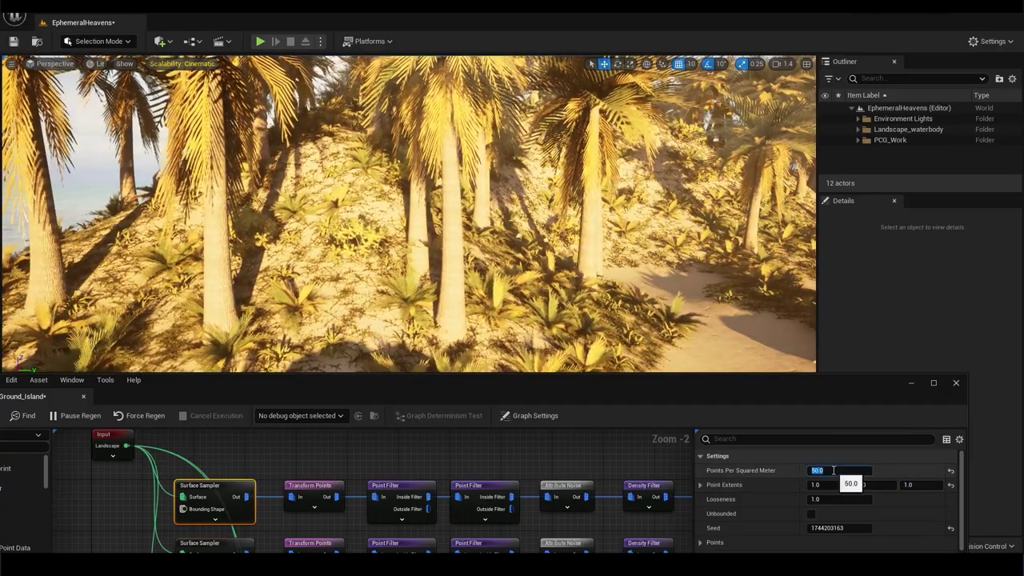
key("Tab")
type("10")
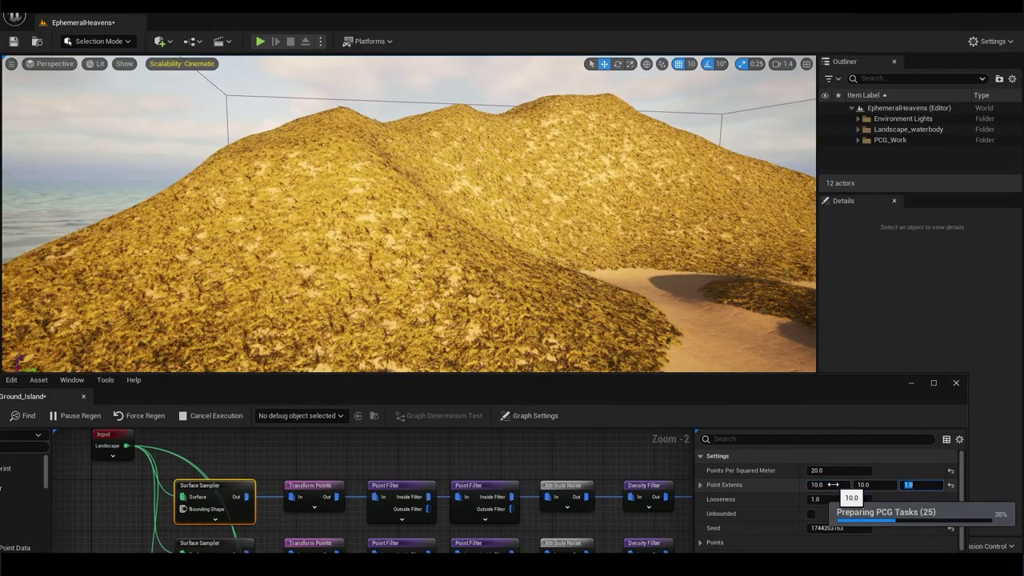
key("Tab")
type("10.0")
mouse_move(443, 250)
right_mouse_down()
mouse_move(448, 288)
mouse_move(448, 272)
right_mouse_up()
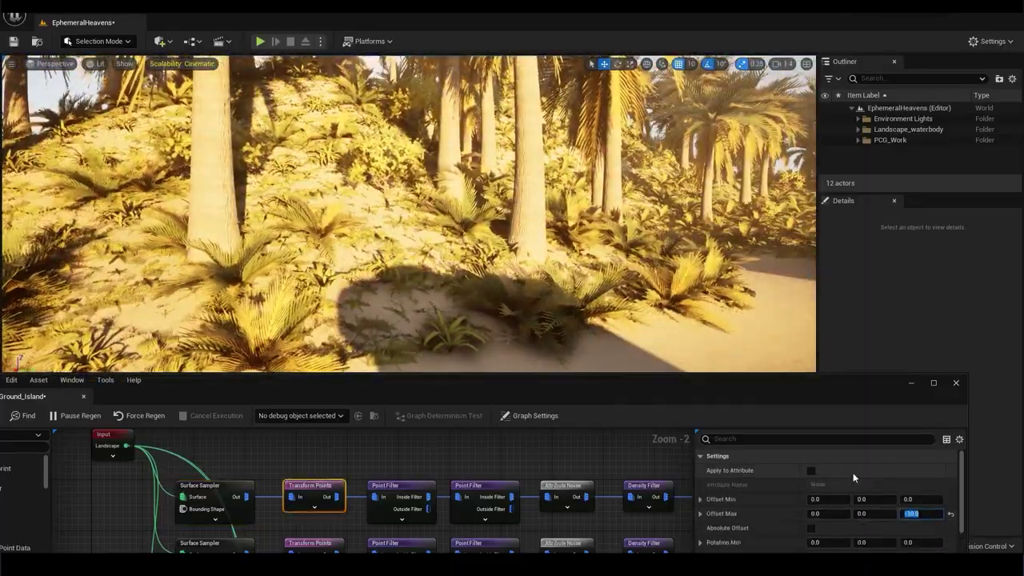
Step: Set the top Surface Sampler's point extents to 5.0, 5.0, 5.0
left_click(228, 486)
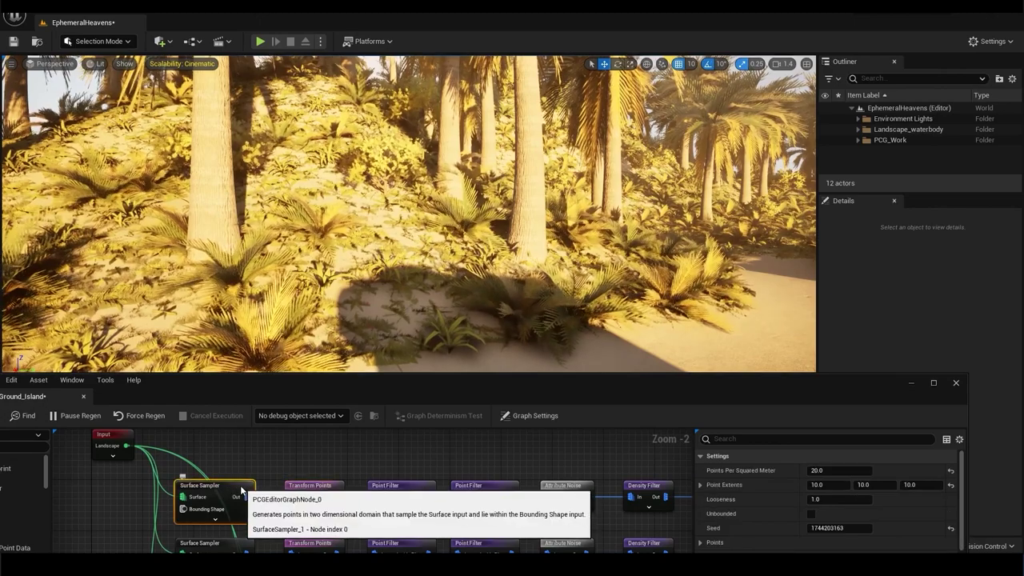
type("5")
key("Tab")
type("5")
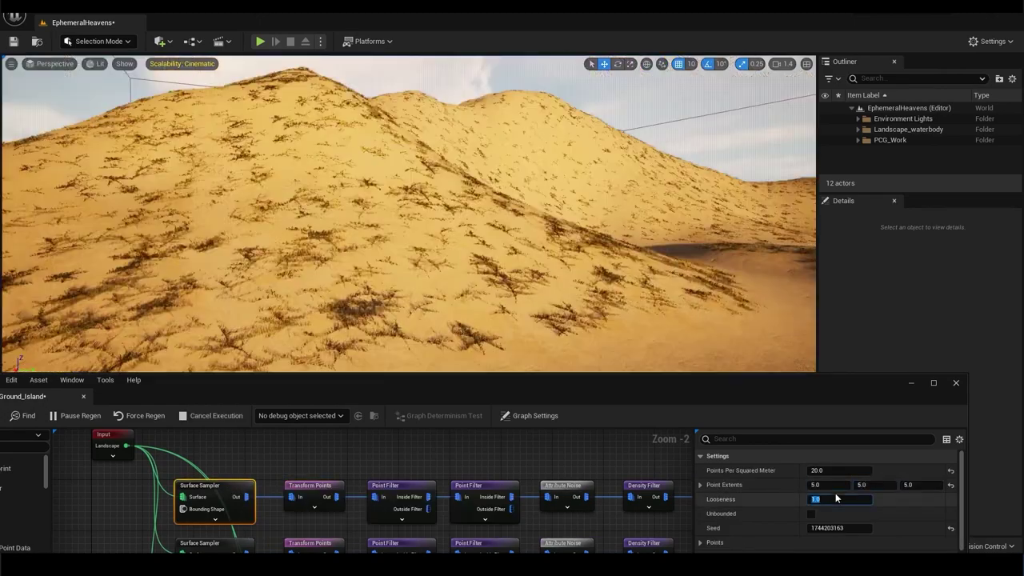
key("Tab")
type("5")
Step: Give a lower Surface Sampler 2.0 points per square meter
right_click_drag(290, 469, 352, 434)
left_click(264, 508)
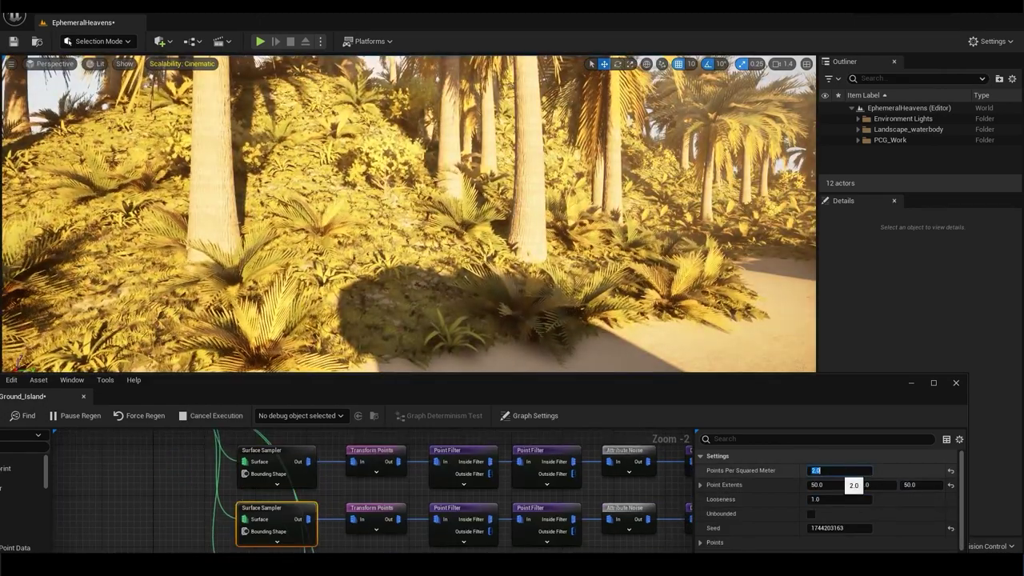
key("Return")
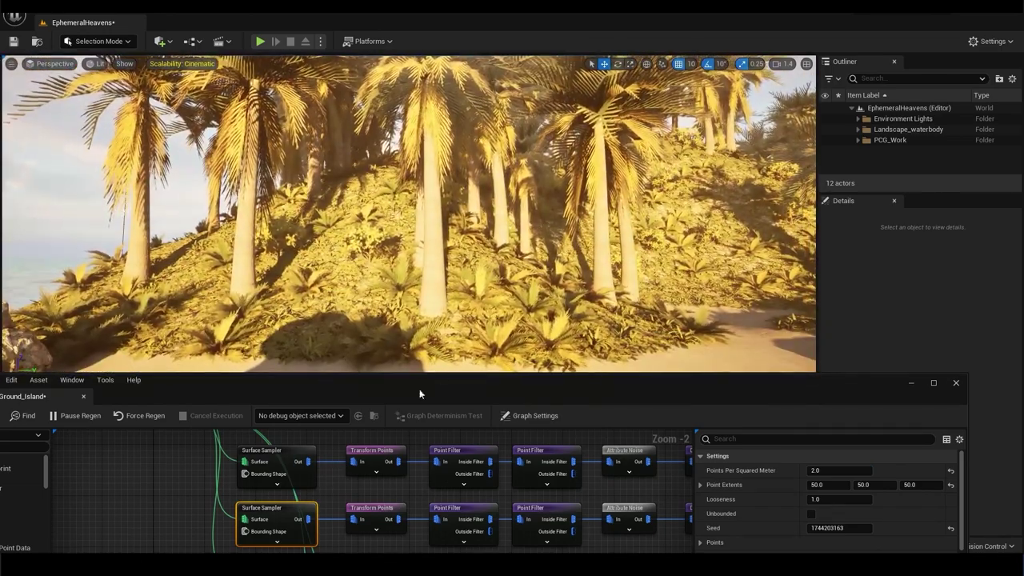
left_click(296, 470)
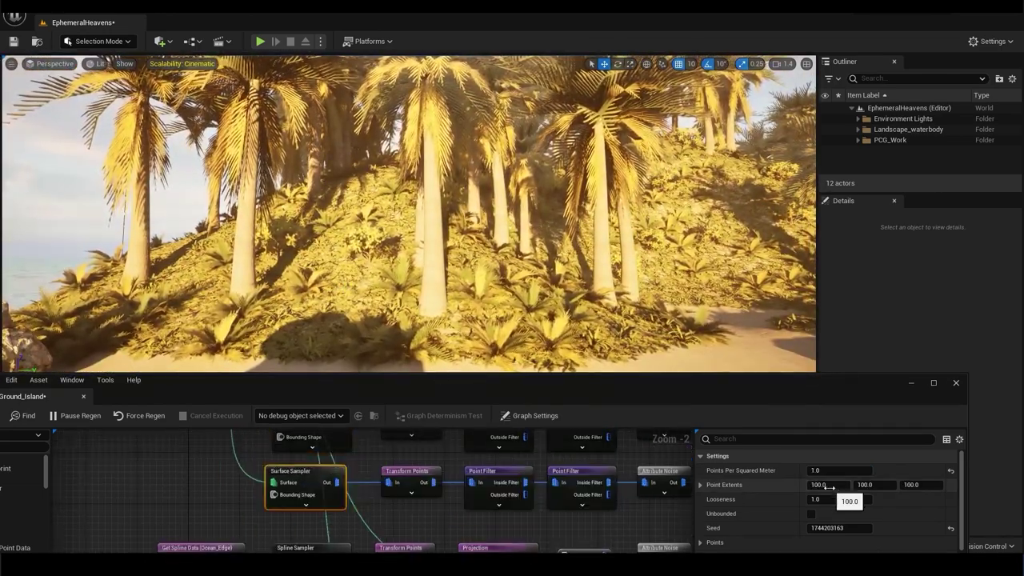
Step: Enter 0.6 as the Density Filter node's Lower Bound
left_click_drag(682, 483, 612, 464)
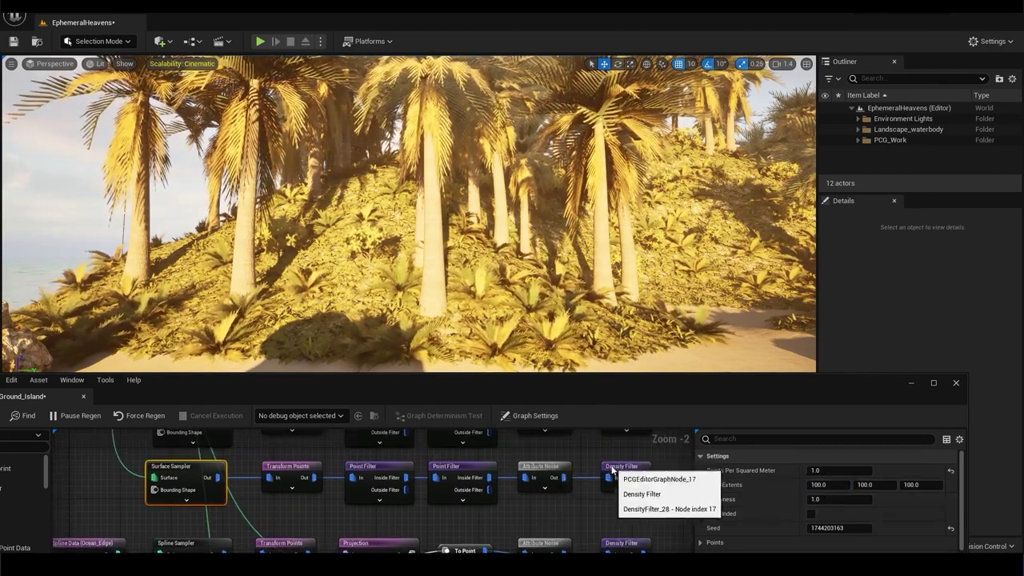
left_click(652, 491)
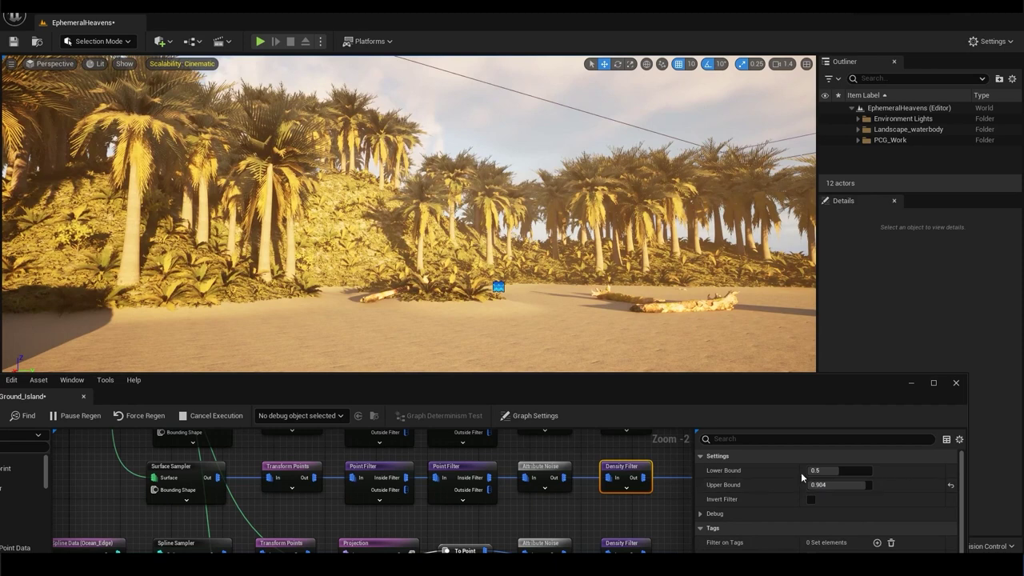
left_click(844, 471)
type("0.6")
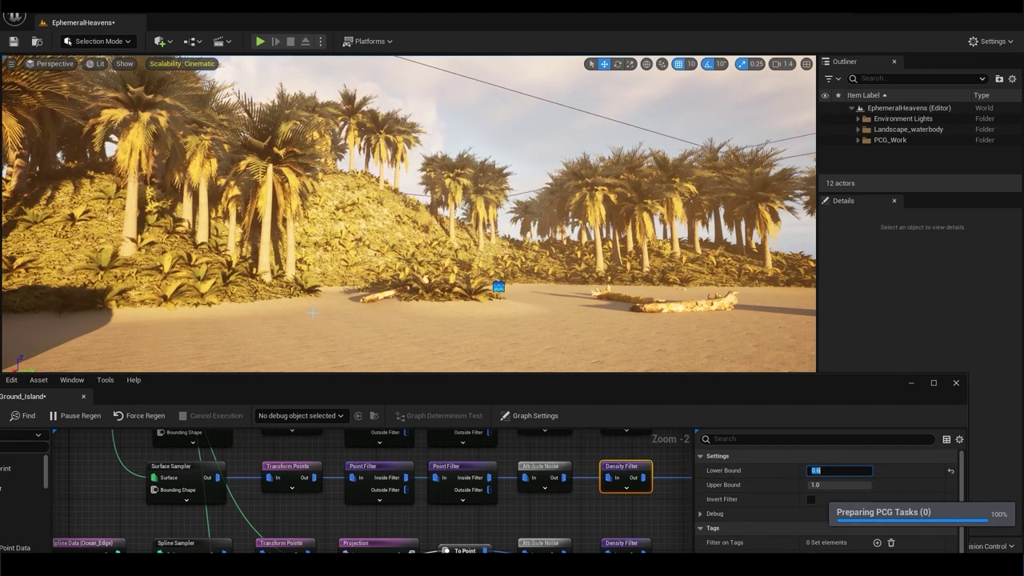
right_click_drag(460, 468, 287, 464)
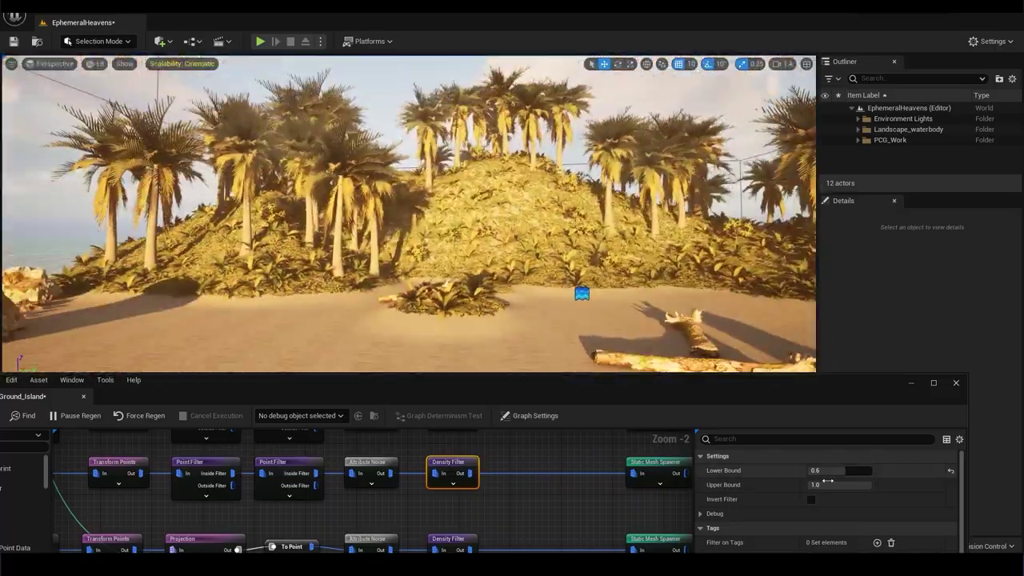
Step: Add a Bounds Modifier node and wire it between the Density Filter and top Static Mesh Spawner
right_click_drag(538, 499, 462, 505)
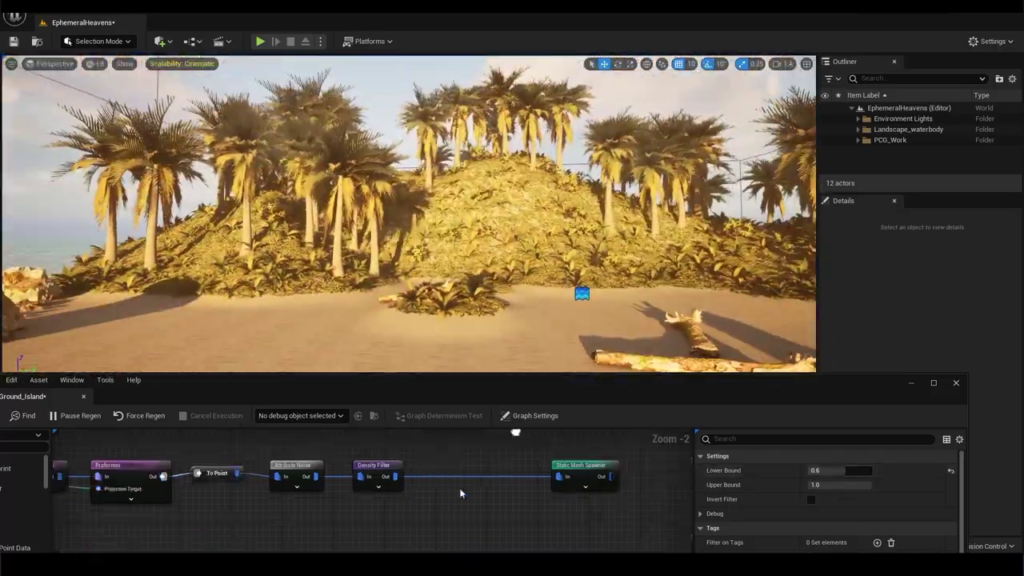
right_click(462, 505)
type("bounds")
key("Return")
left_click_drag(488, 516, 478, 495)
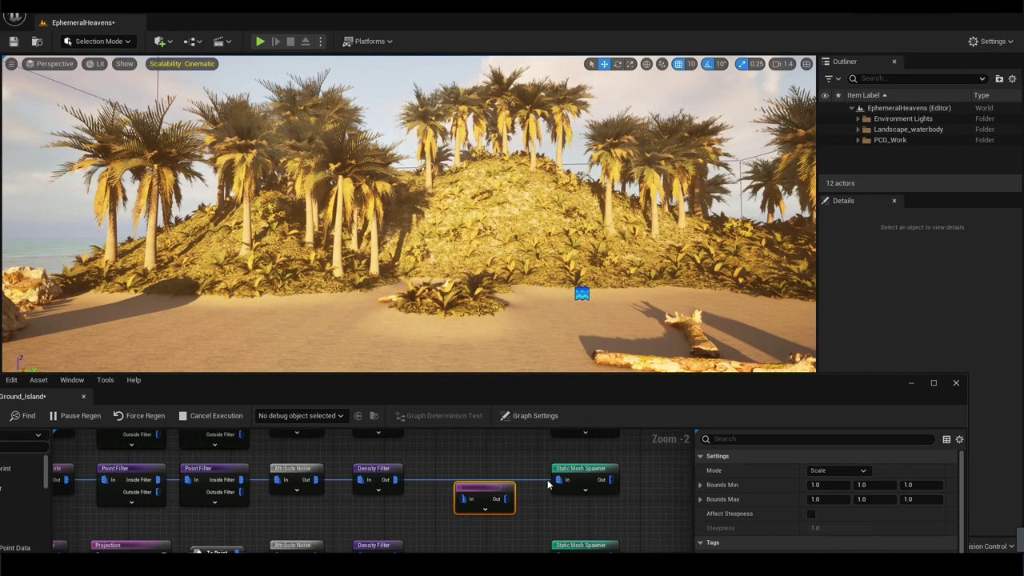
left_click_drag(394, 479, 462, 499)
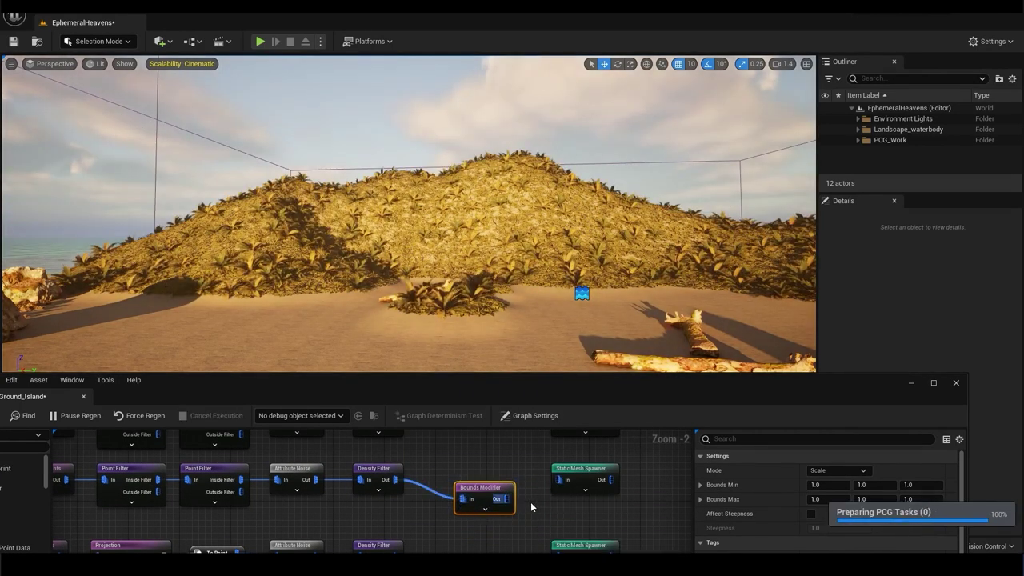
right_click_drag(530, 501, 511, 472)
key("ctrl+z")
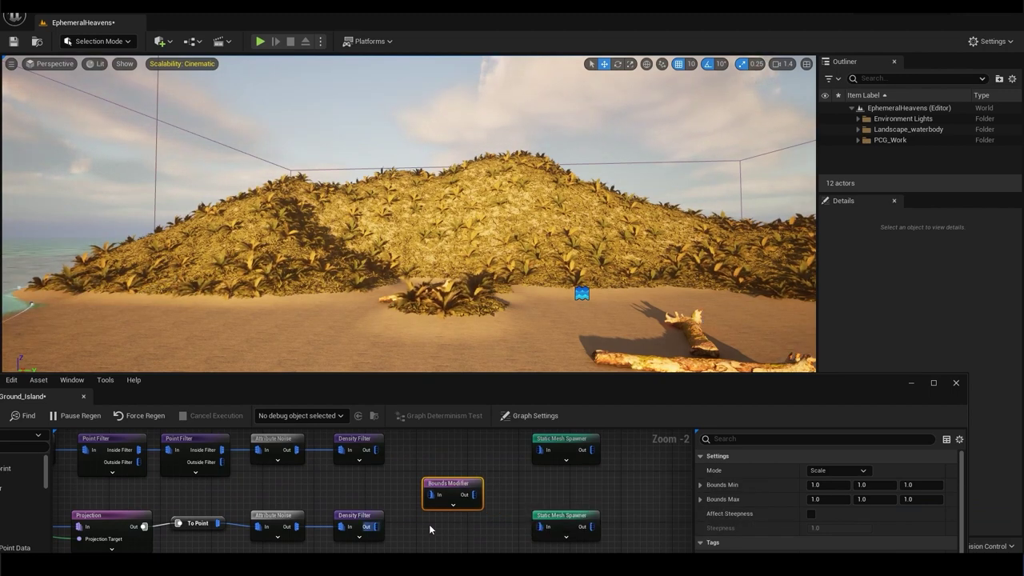
mouse_move(366, 527)
left_mouse_down()
mouse_move(432, 495)
mouse_move(529, 530)
left_mouse_up()
left_click(451, 519)
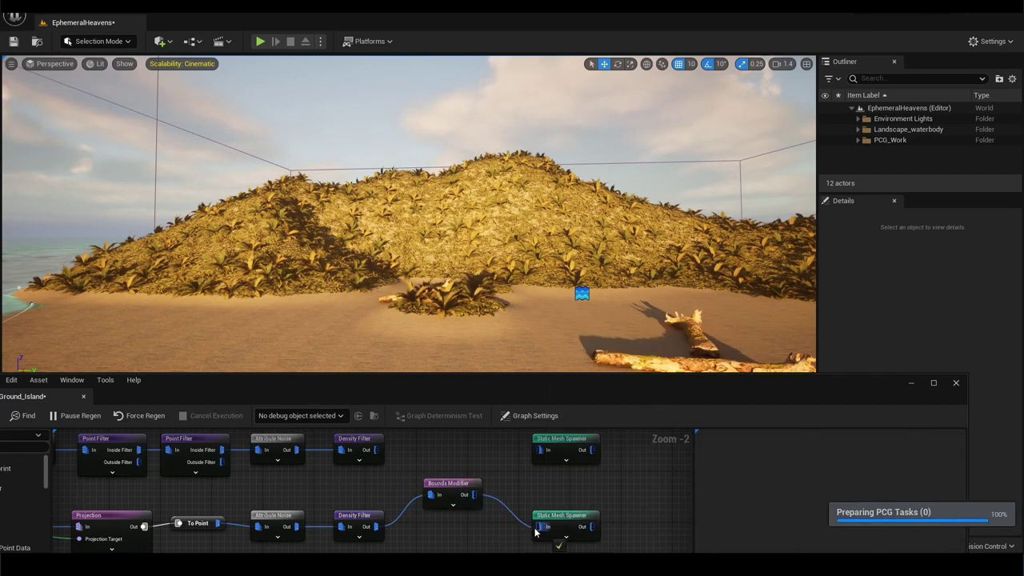
Step: Move the Bounds Modifier up and align it with the graph's top row
left_click_drag(453, 482, 458, 514)
right_click_drag(462, 478, 456, 483)
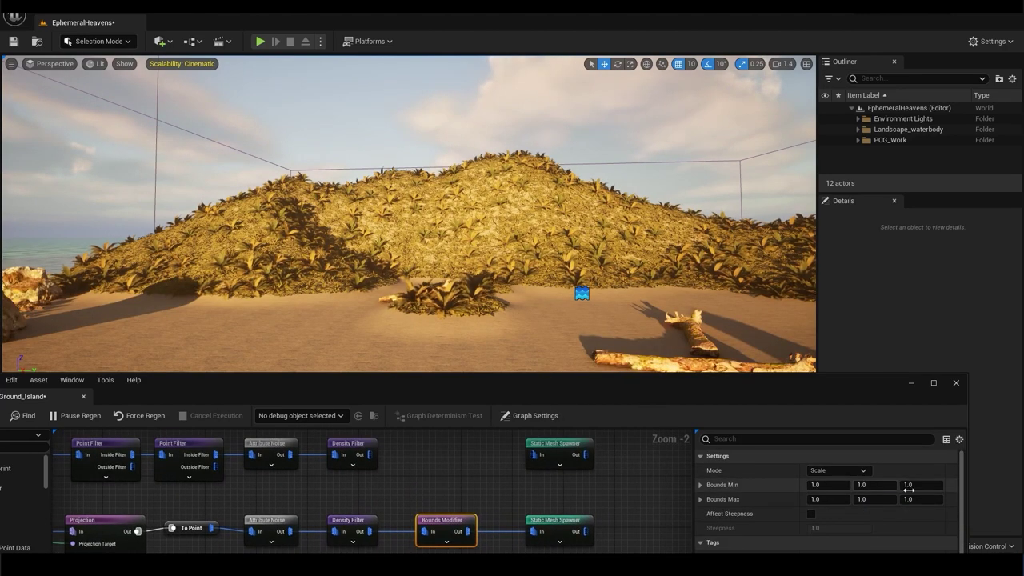
scroll(412, 499, "down", 1)
left_click(489, 517)
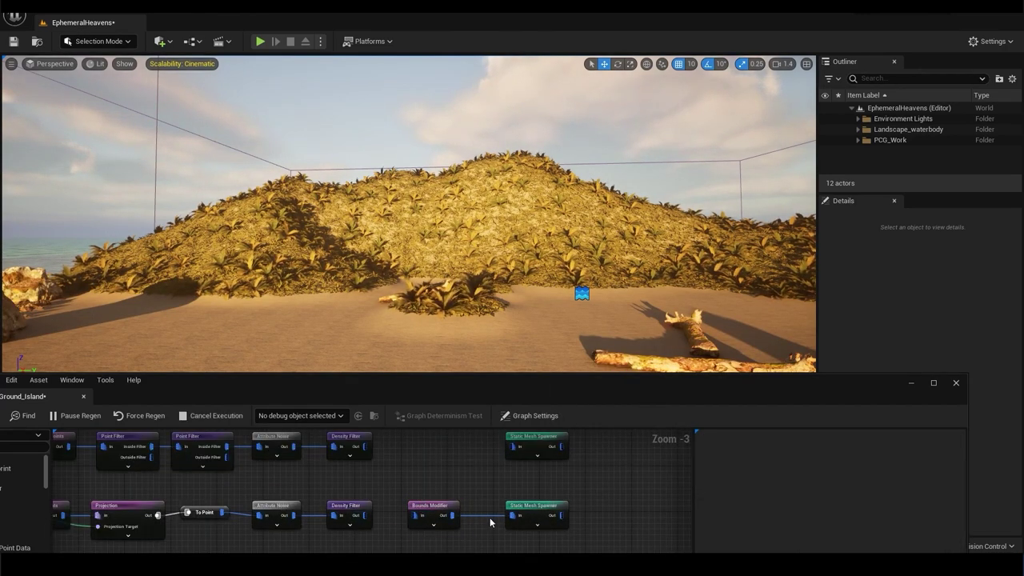
left_click_drag(432, 510, 428, 452)
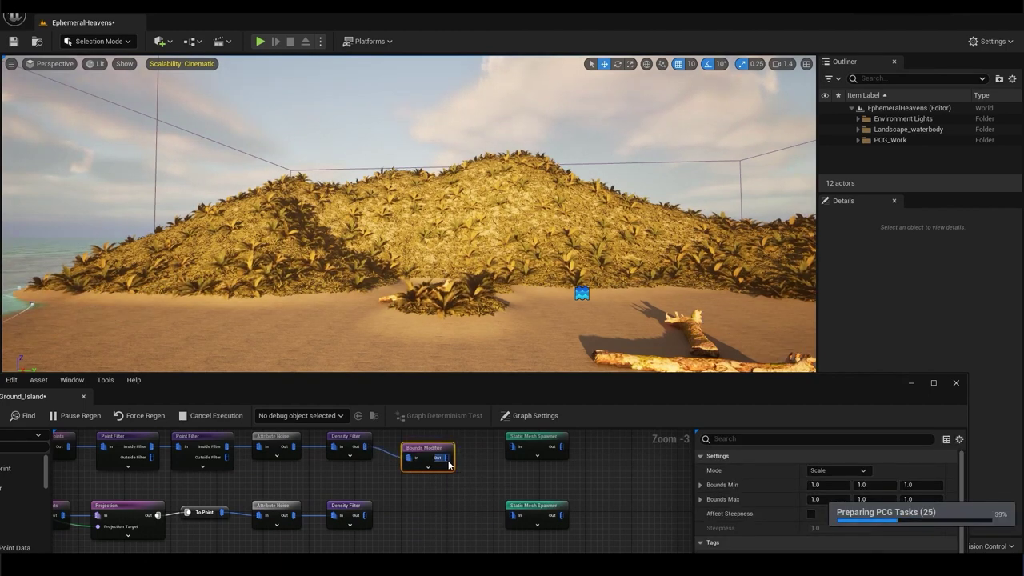
left_click(364, 519)
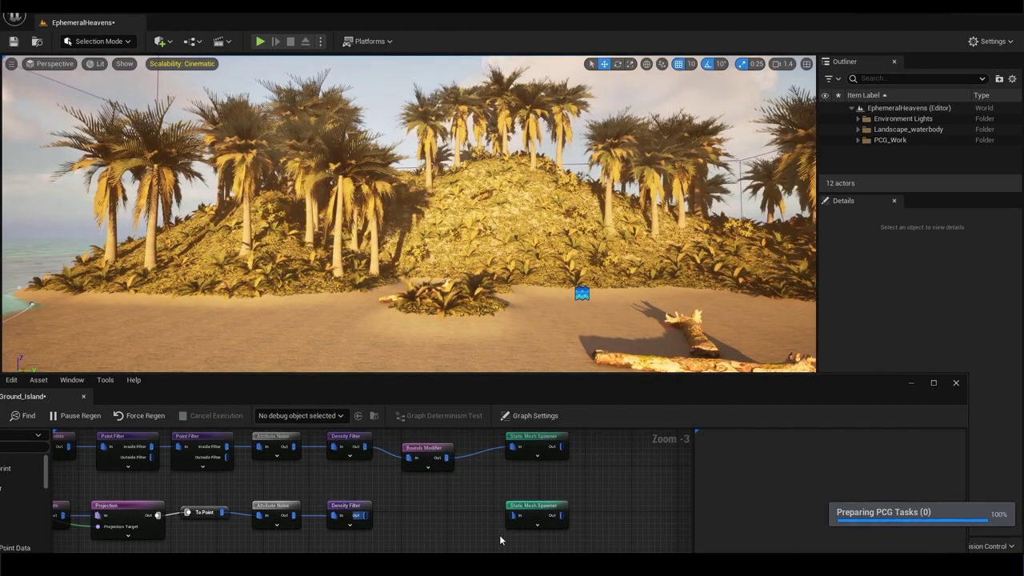
left_click_drag(428, 448, 439, 437)
right_click_drag(500, 508, 480, 515)
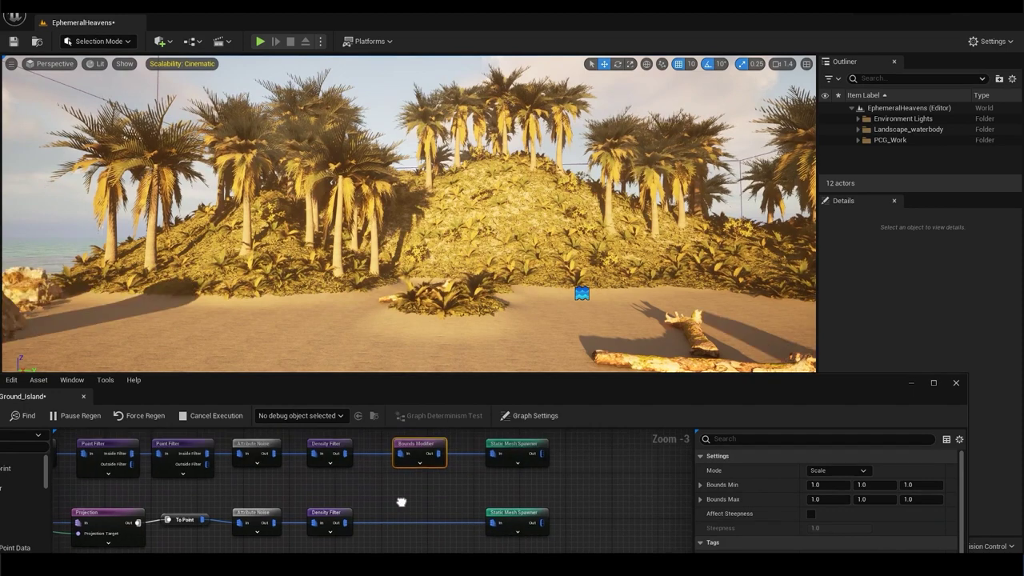
right_click_drag(402, 501, 365, 514)
left_click_drag(606, 382, 559, 340)
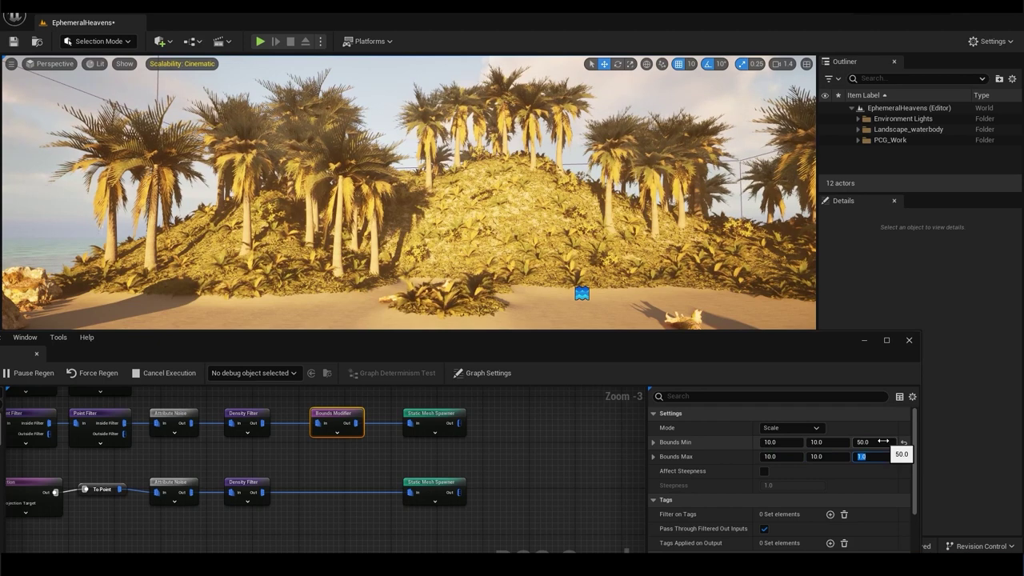
Step: Set the palm Density Filter Lower Bound to 0.3 and Bounds Modifier bounds 30/30/100 to 50/50/150
left_click(247, 414)
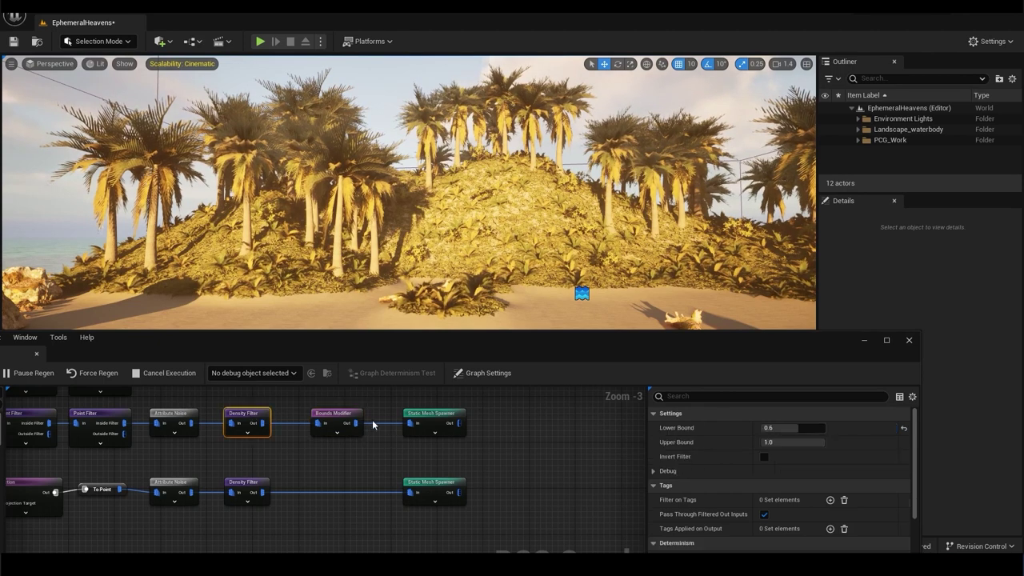
left_click(789, 430)
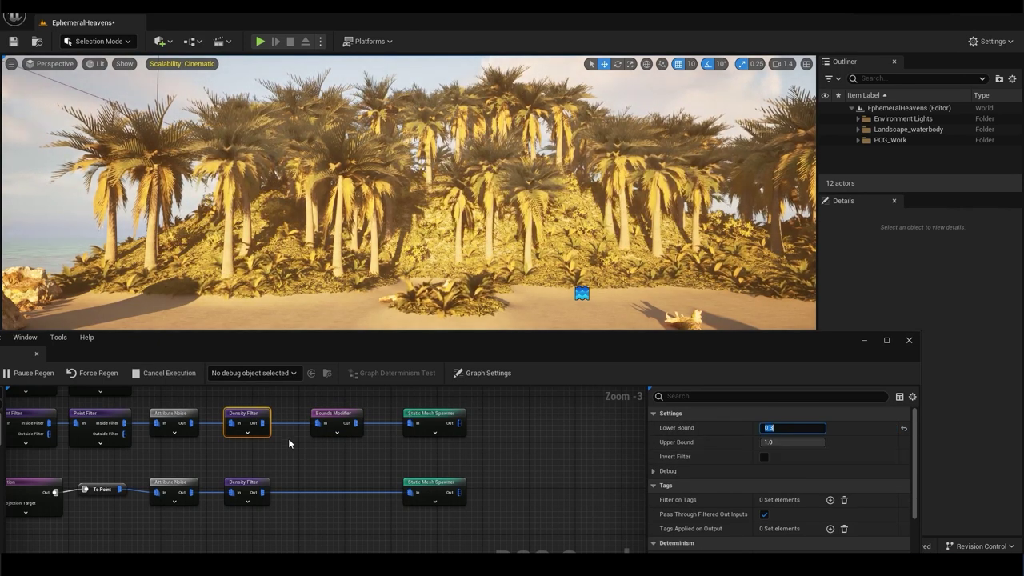
left_click(335, 414)
type("50")
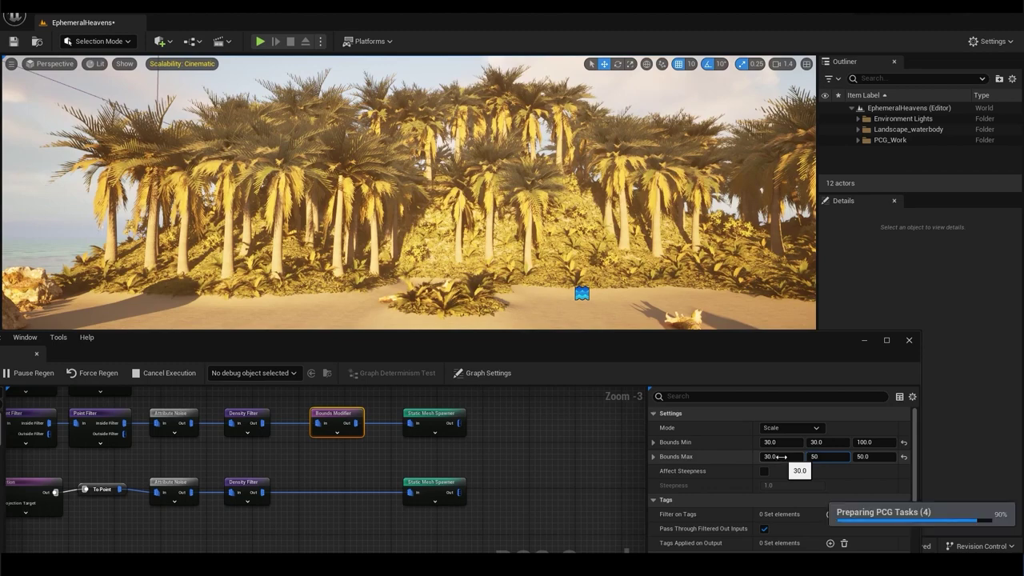
key("Tab")
type("150")
left_click(778, 457)
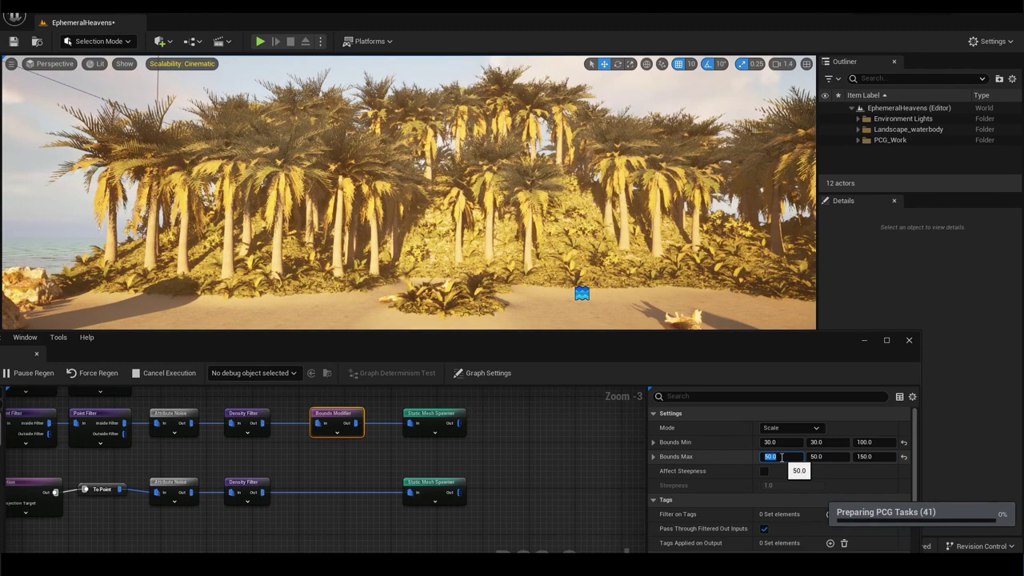
left_click(795, 427)
left_click(689, 459)
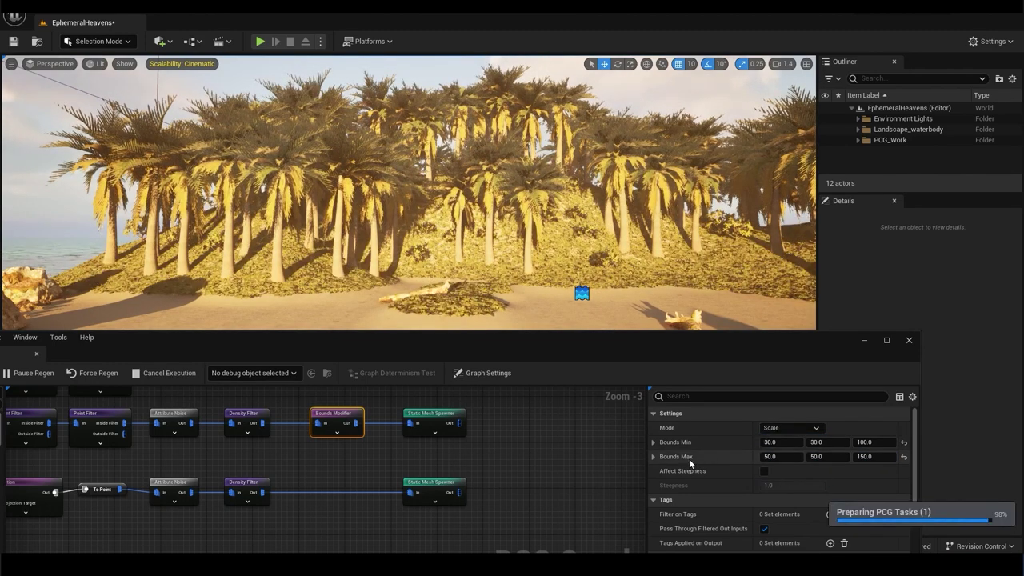
right_click_drag(507, 455, 577, 484)
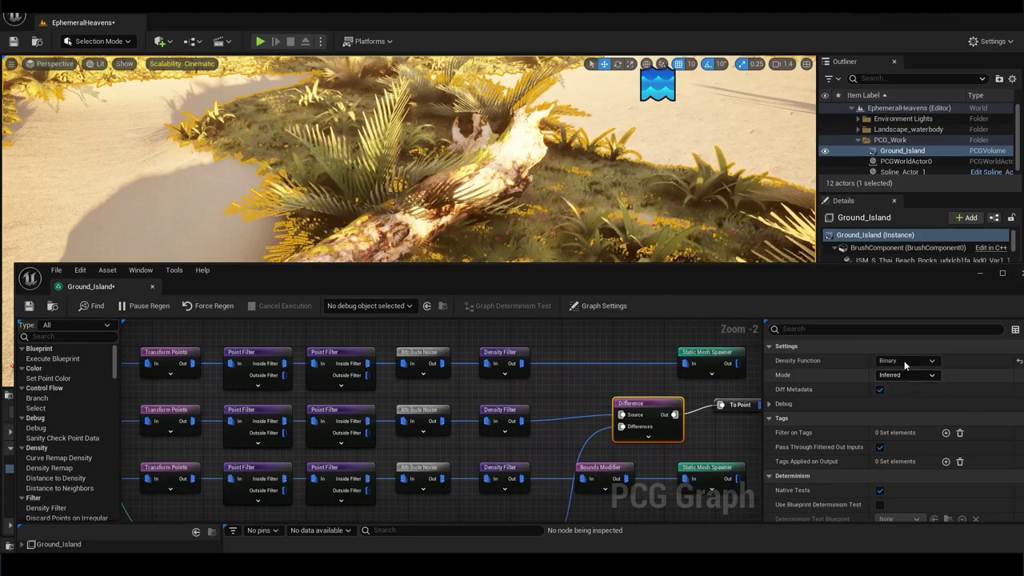
Step: Shift the bottom Static Mesh Spawner left and keep the existing Difference node's mode Inferred
mouse_move(685, 431)
right_mouse_down()
mouse_move(556, 410)
mouse_move(512, 473)
right_mouse_up()
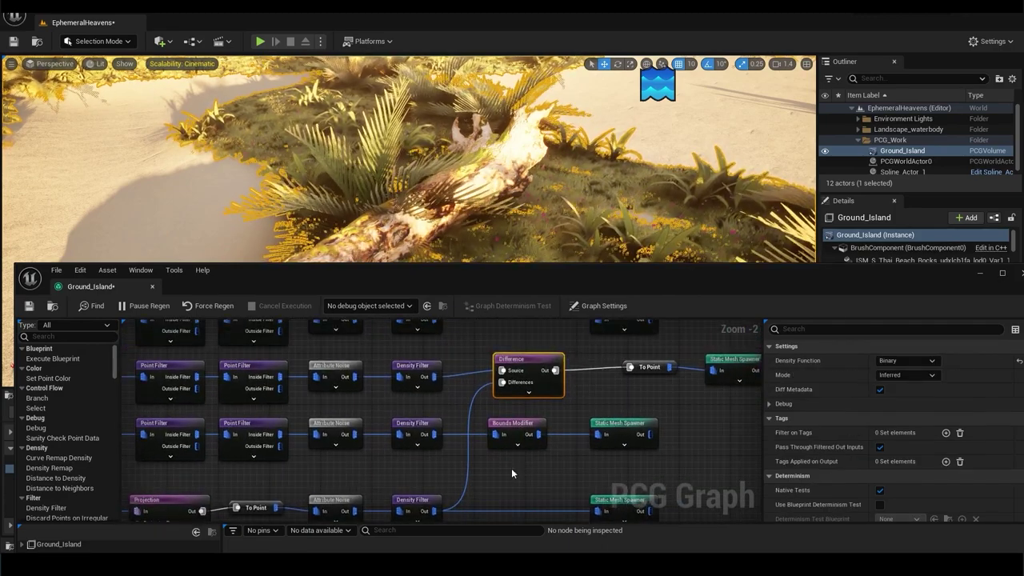
scroll(501, 459, "down", 1)
mouse_move(574, 329)
right_mouse_down()
mouse_move(464, 395)
mouse_move(468, 480)
right_mouse_up()
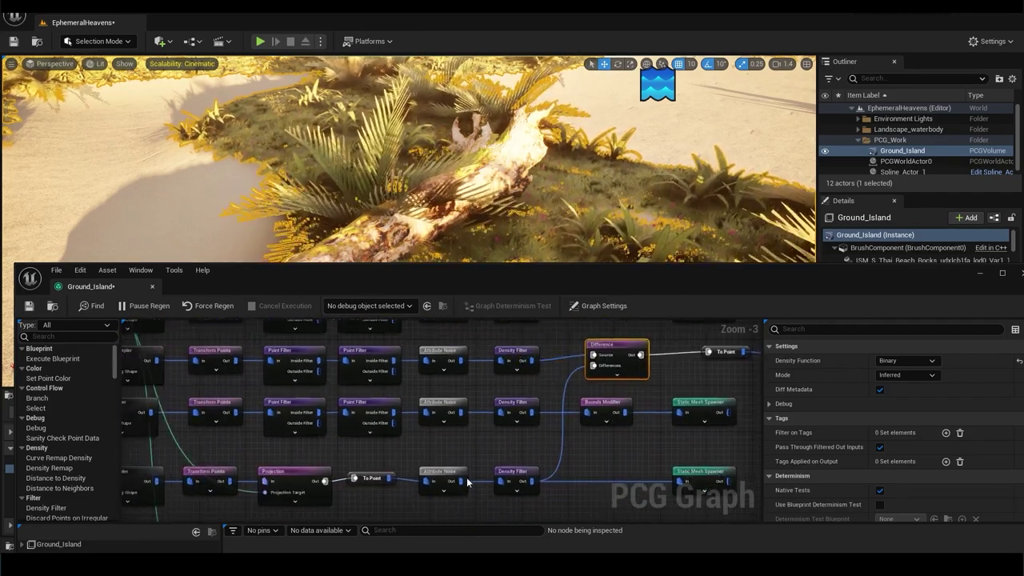
left_click(573, 374)
left_click(724, 480)
left_click_drag(724, 480, 695, 477)
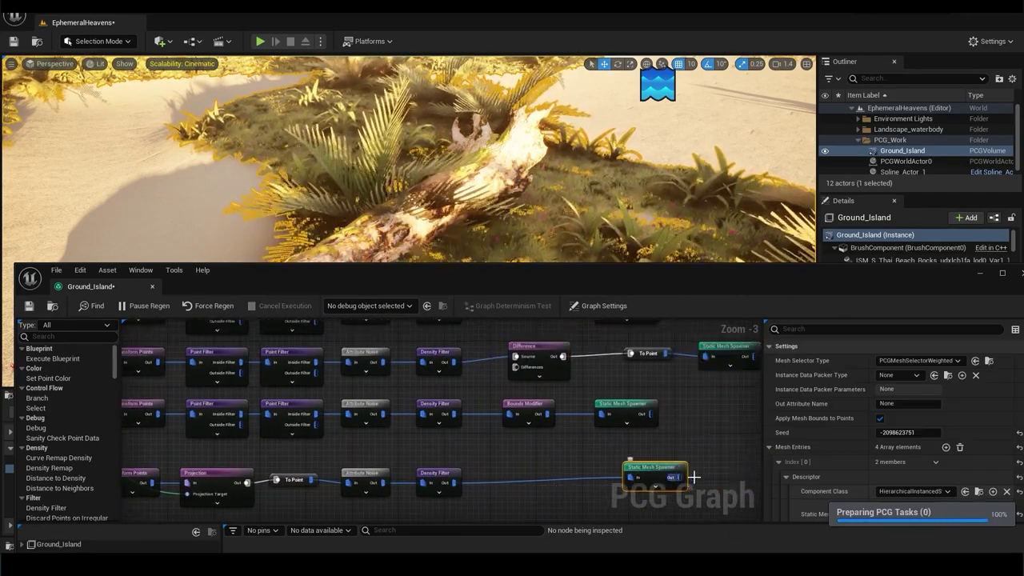
left_click(538, 350)
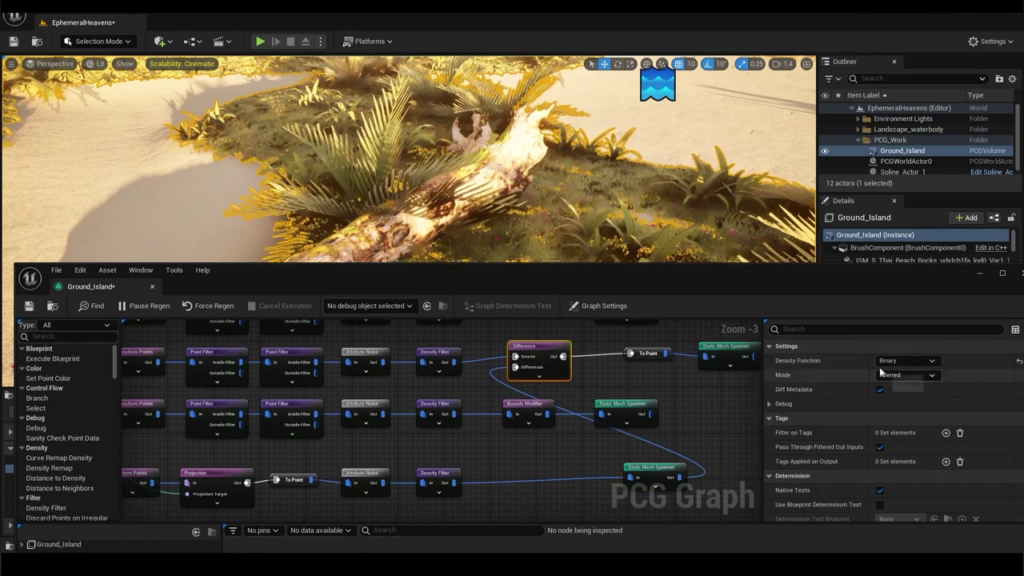
left_click(889, 385)
right_click_drag(554, 425, 558, 477)
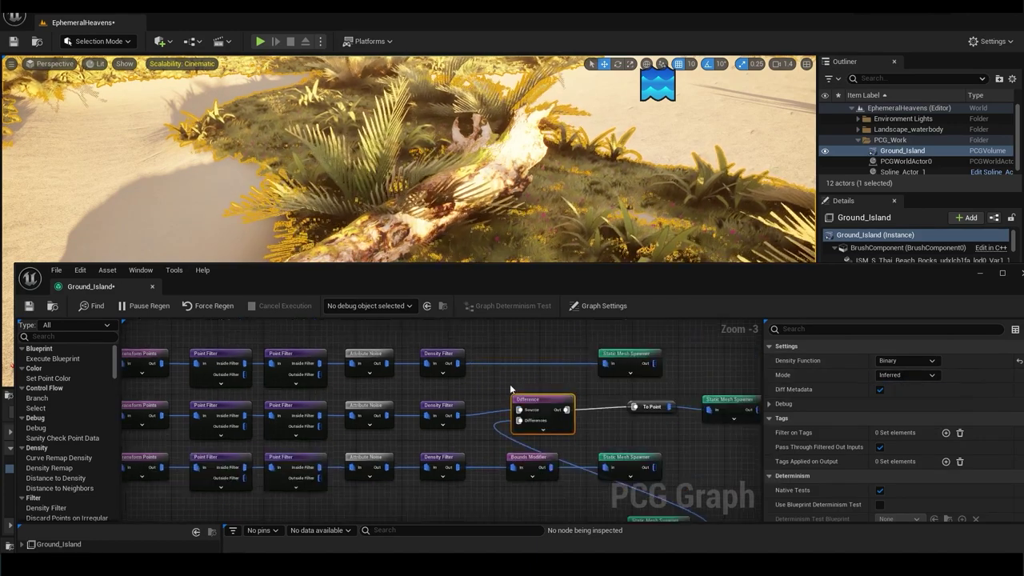
Step: Add a Difference subtracting the middle branch from the top Density Filter, feeding To Point into the spawner
right_click(512, 339)
left_click(536, 154)
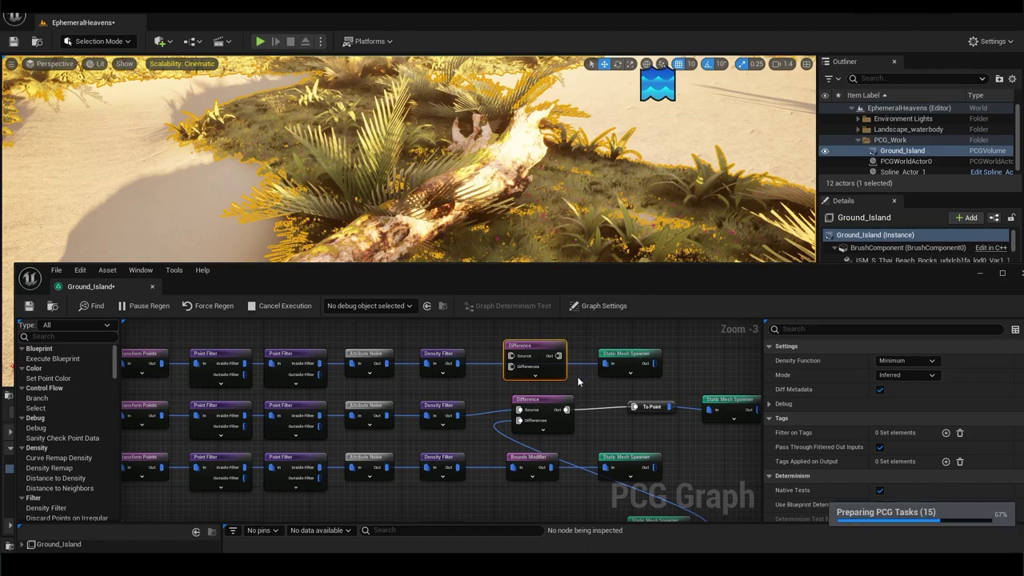
mouse_move(612, 363)
left_mouse_down("ctrl")
mouse_move(511, 355)
mouse_move(603, 364)
left_mouse_up("ctrl")
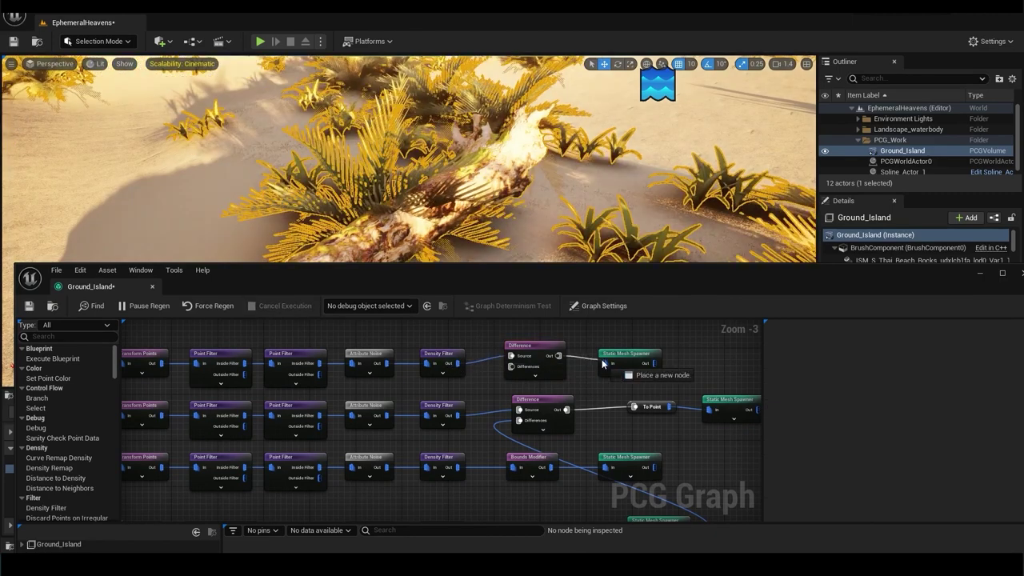
left_click_drag(458, 415, 510, 366)
left_click_drag(615, 362, 615, 363)
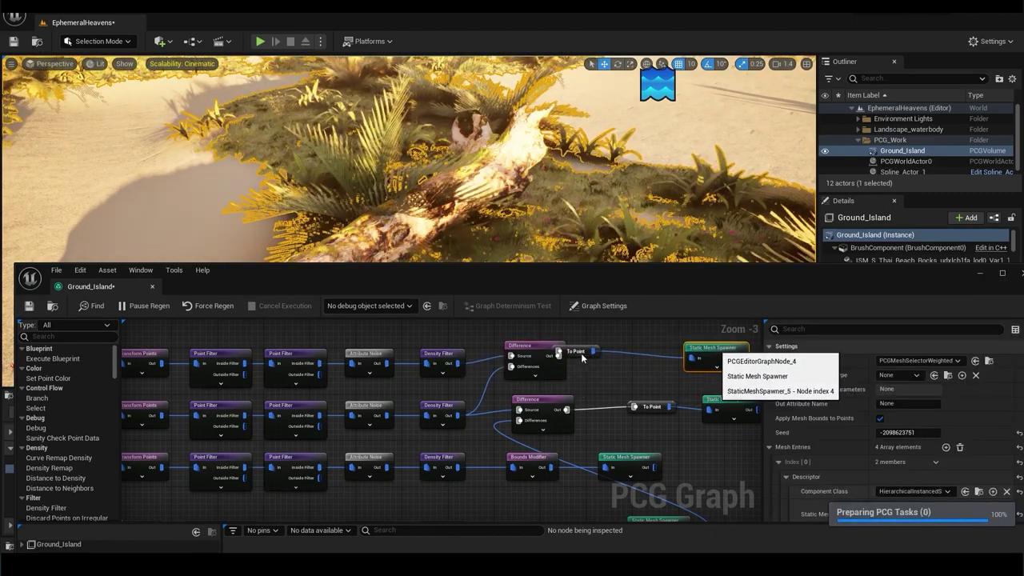
left_click(616, 354)
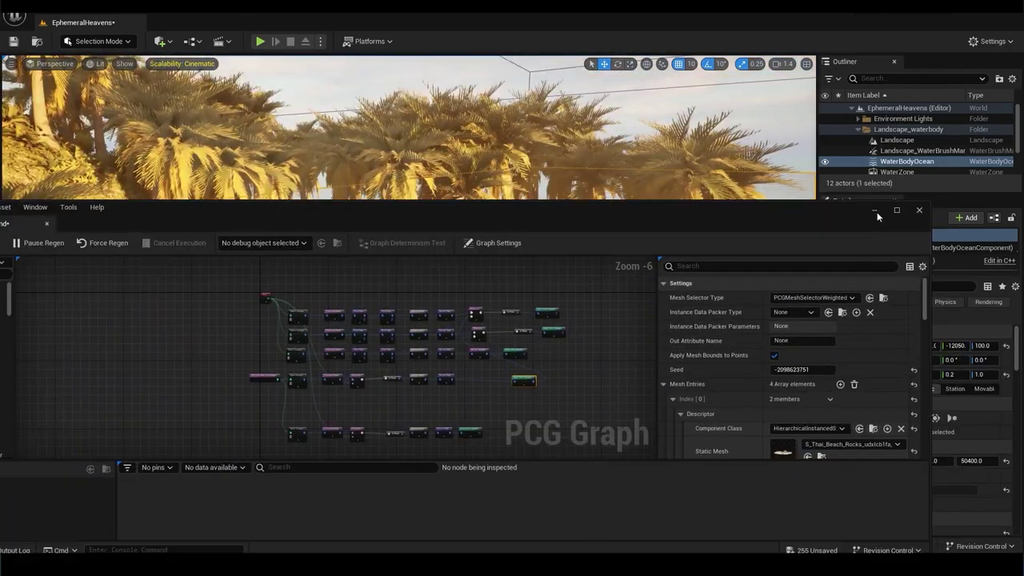
Step: Close the PCG graph window and zoom out to an overview of the island
left_click(876, 212)
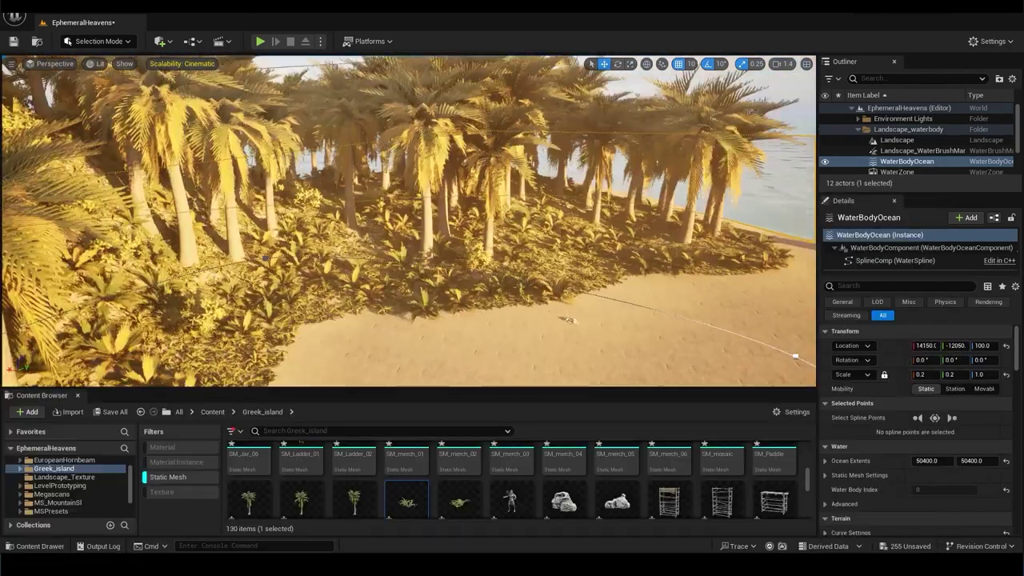
scroll(630, 462, "down", 3)
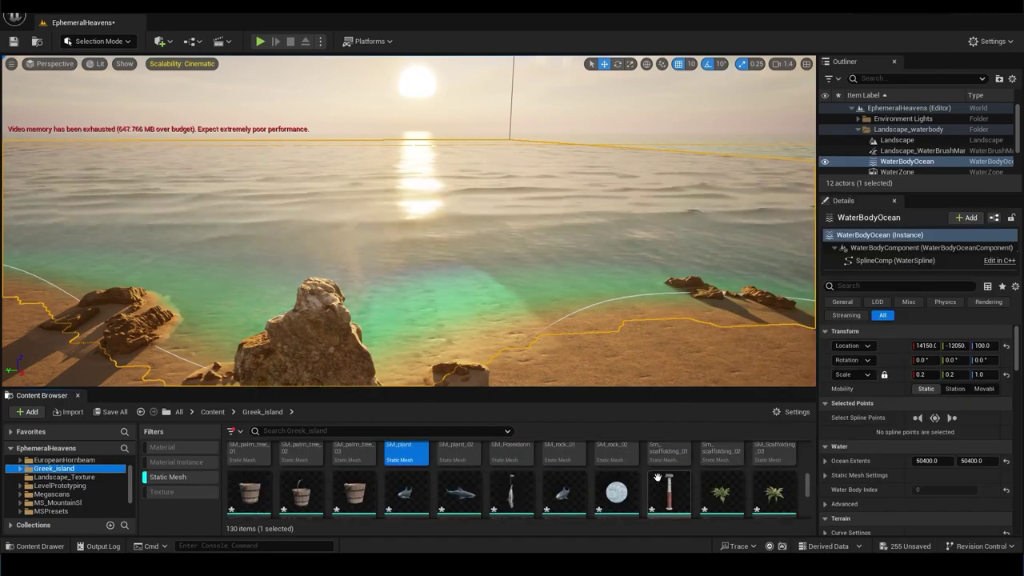
scroll(390, 471, "down", 2)
scroll(302, 469, "down", 3)
scroll(620, 480, "down", 3)
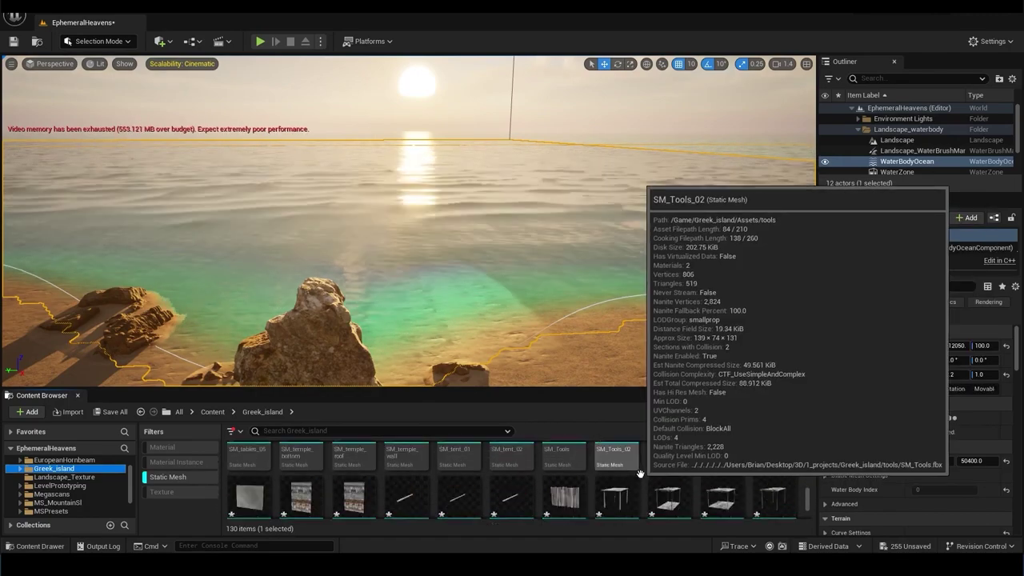
scroll(408, 480, "down", 3)
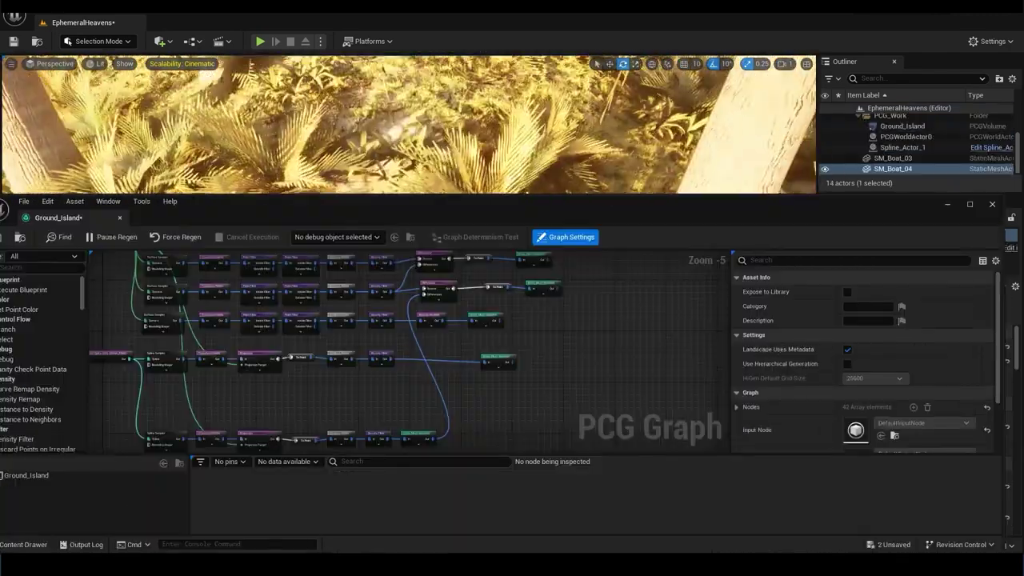
Step: Set the Surface Sampler's Points Per Squared Meter to 20
scroll(449, 263, "up", 2)
left_click_drag(536, 400, 445, 400)
right_click_drag(445, 400, 471, 433)
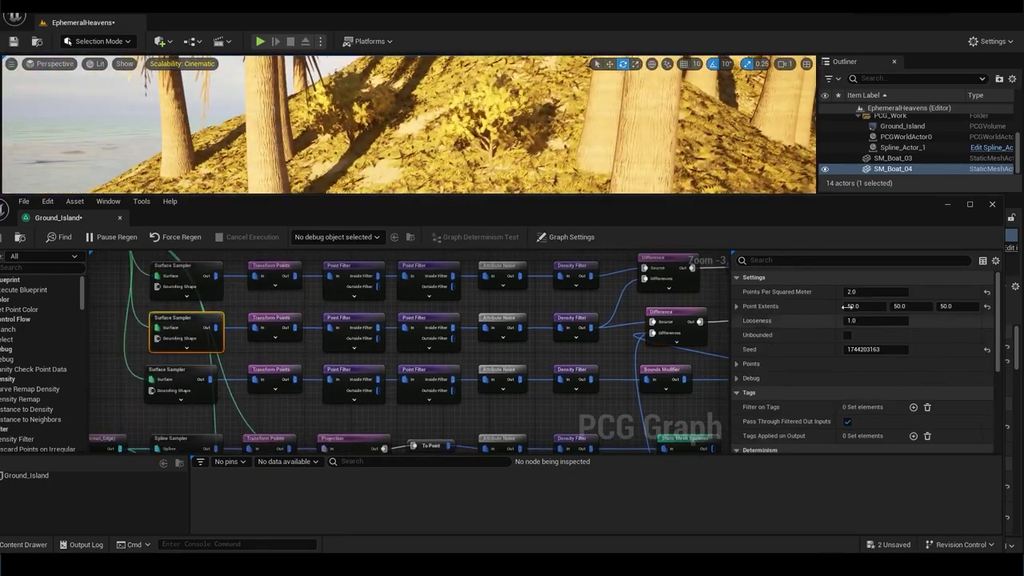
key("Return")
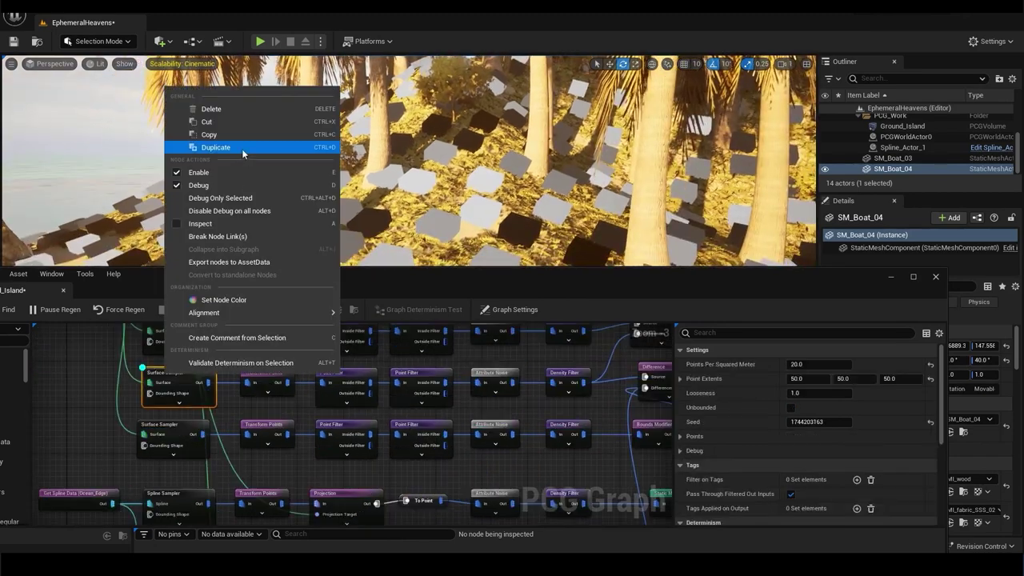
Step: Inspect the To Point node and the Static Mesh Spawner's mesh entries
right_click_drag(460, 347, 174, 335)
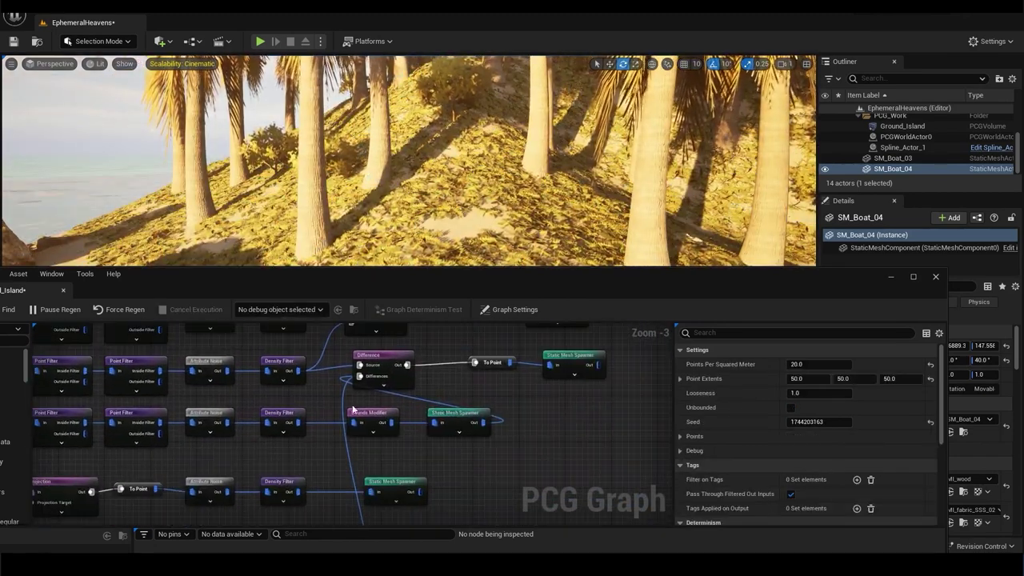
left_click(450, 398)
right_click_drag(451, 397, 532, 412)
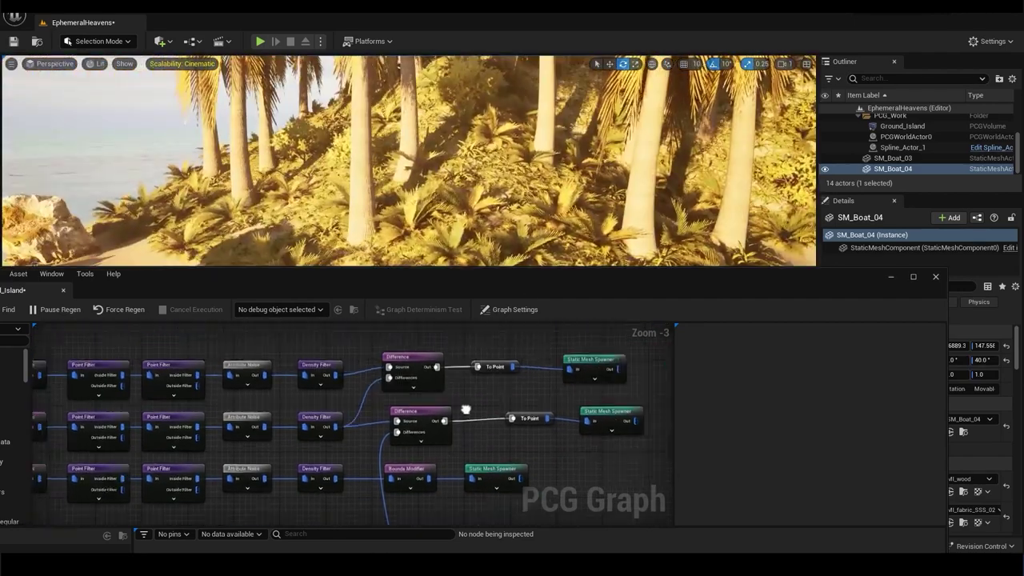
left_click(501, 430)
left_click(588, 425)
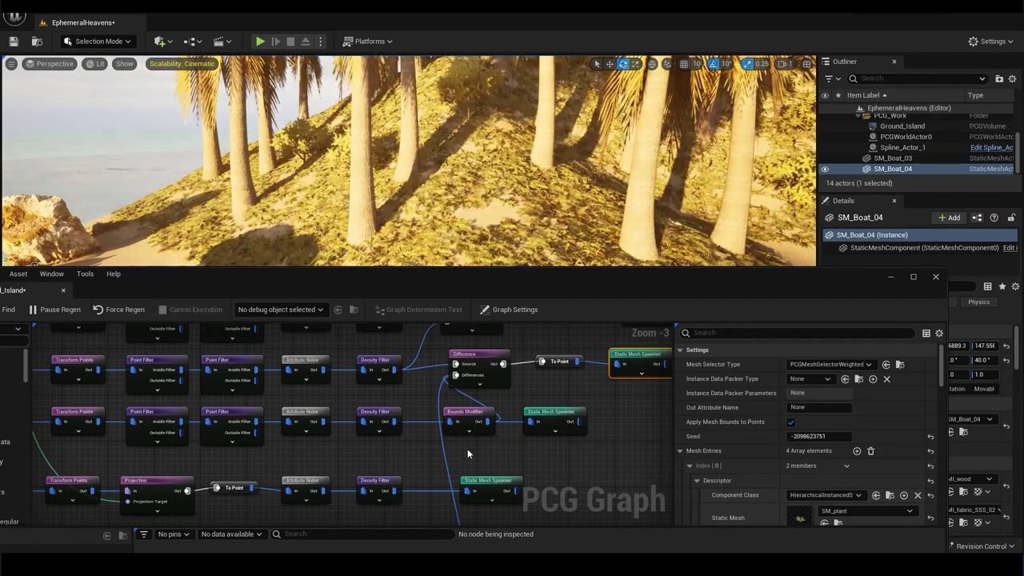
left_click(378, 448)
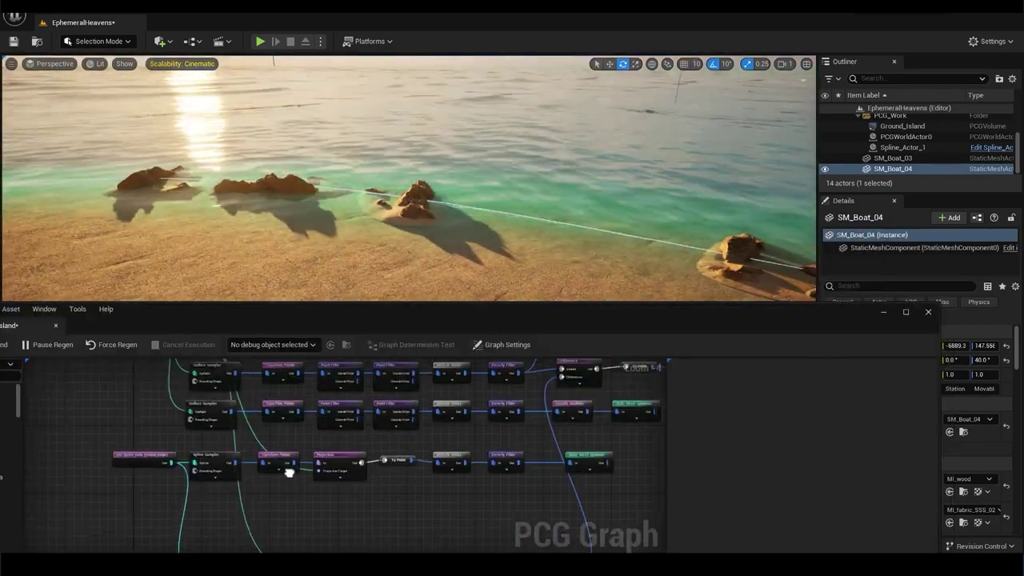
Step: Add a Transform Points node between the shoreline rock Density Filter and its spawner
right_click_drag(354, 458, 262, 436)
right_click(512, 424)
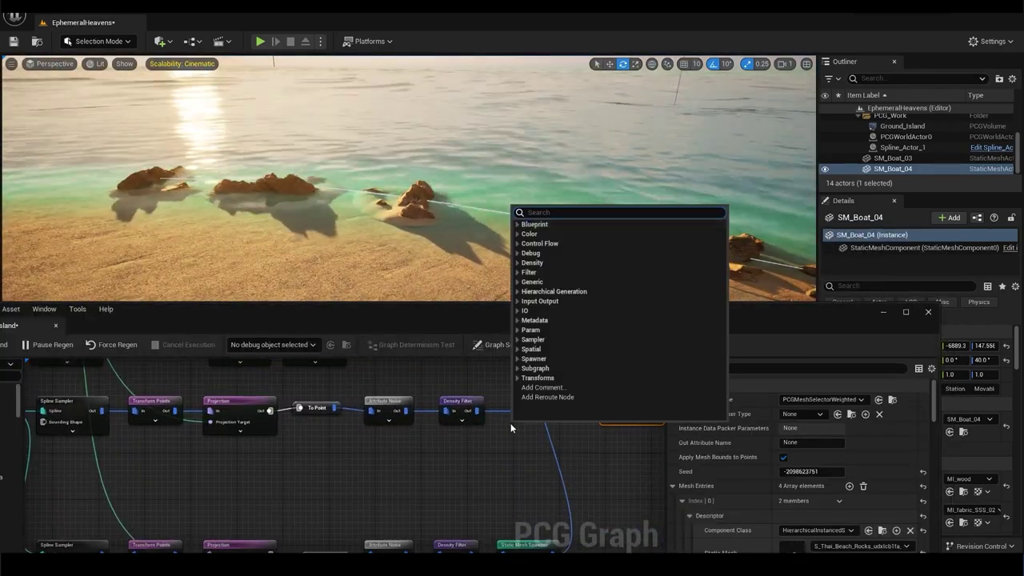
type("transform")
left_click(552, 393)
mouse_move(477, 411)
left_mouse_down()
mouse_move(516, 437)
mouse_move(608, 412)
left_mouse_up()
Step: Set the Transform Points node's maximum Z offset to -4
left_click(532, 432)
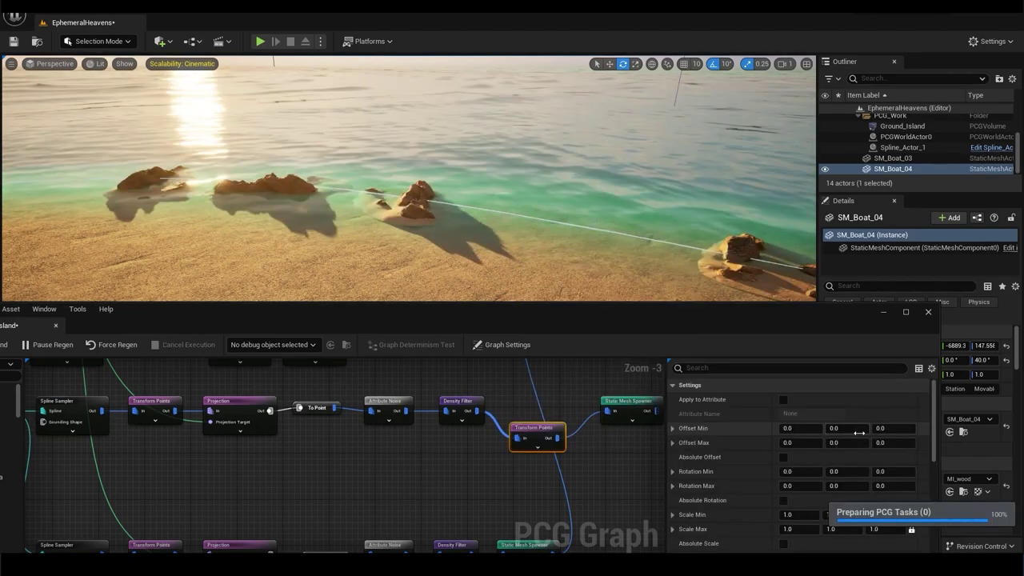
left_click(884, 443)
type("-4")
key("Return")
left_click_drag(444, 312, 453, 293)
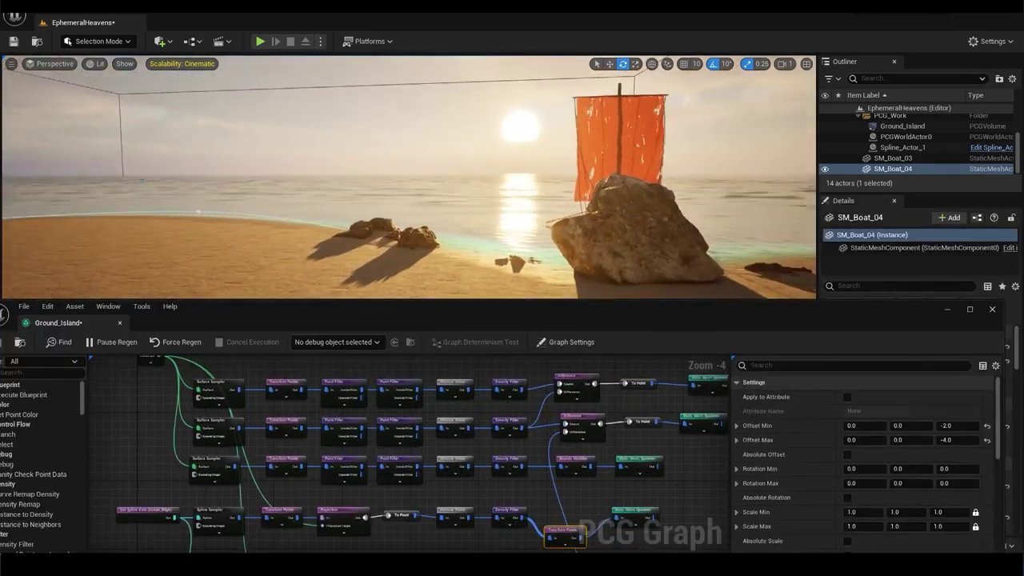
left_click_drag(526, 292, 527, 246)
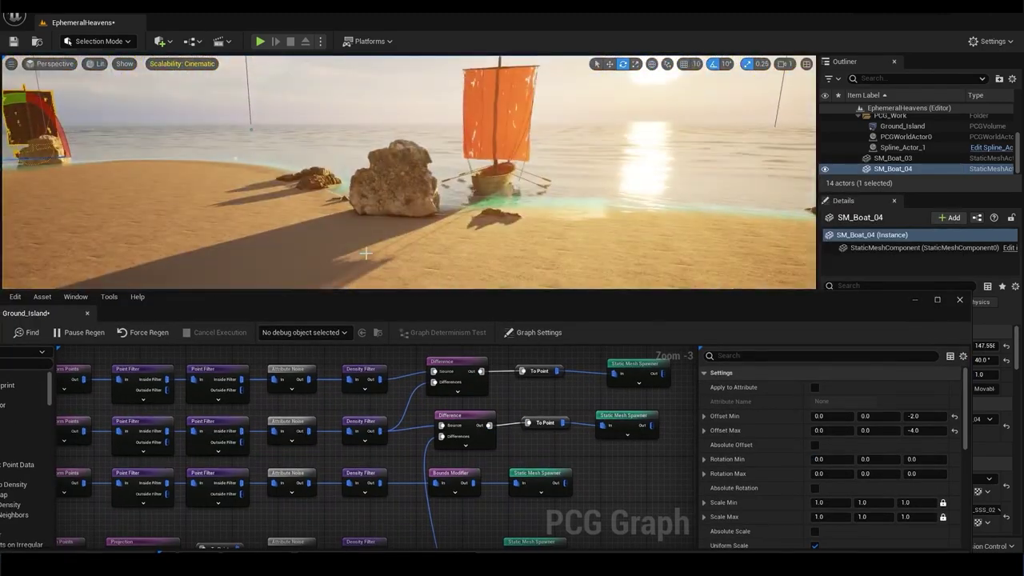
Step: Copy the Surface Sampler-through-Bounds Modifier node row and paste the duplicate below it
scroll(375, 349, "up", 2)
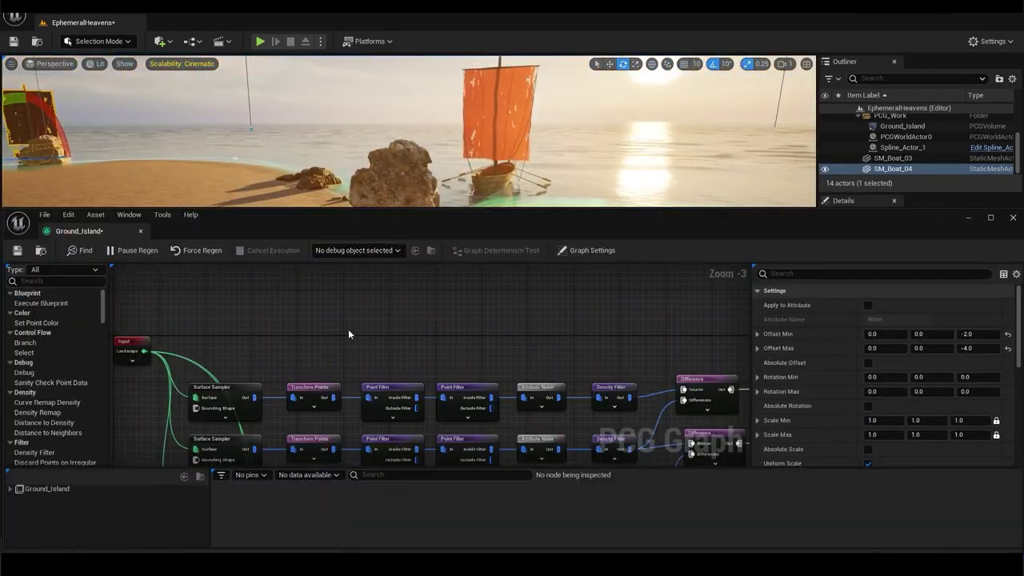
scroll(348, 335, "down", 2)
key("ctrl+a")
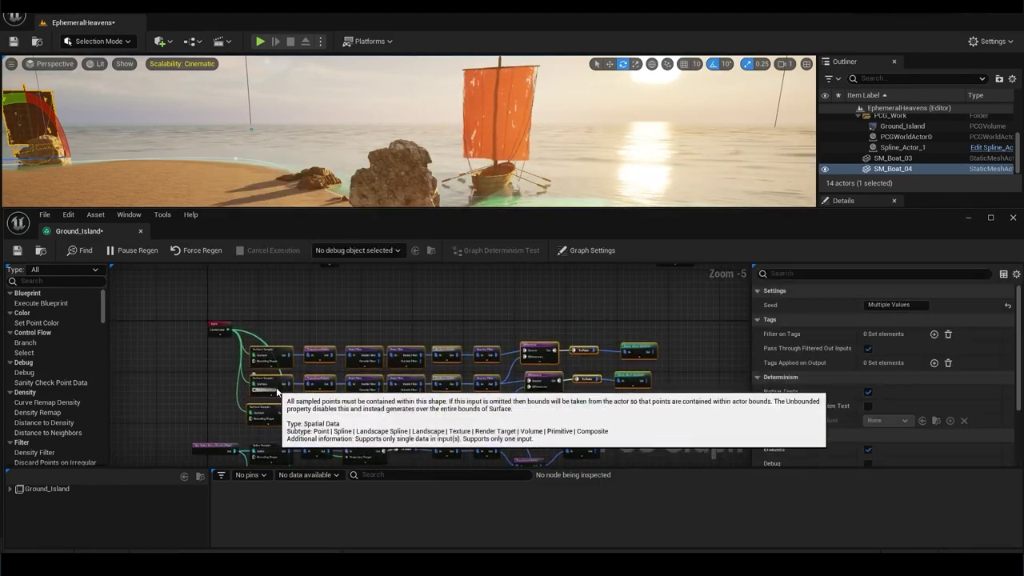
right_click_drag(277, 392, 350, 354)
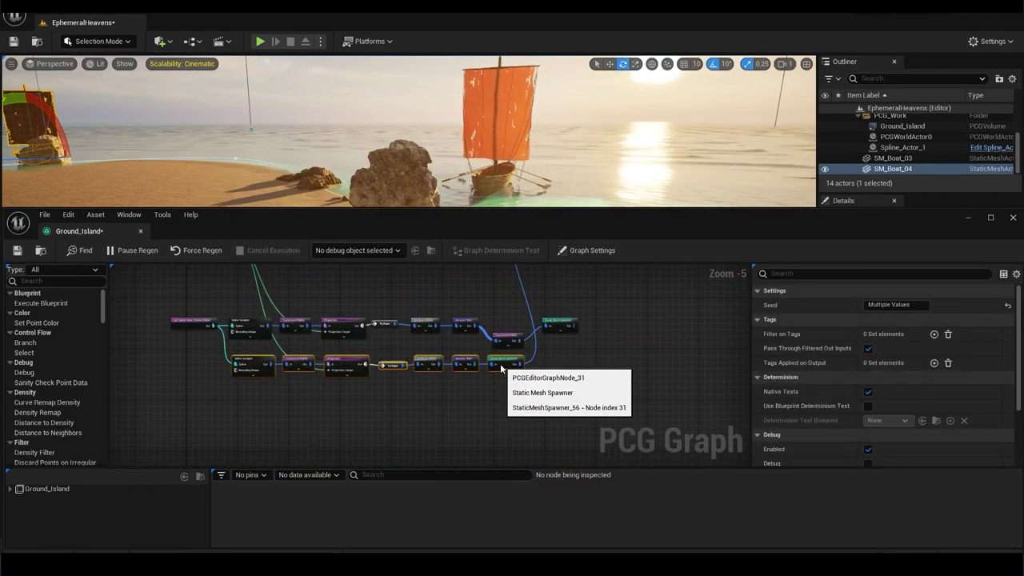
left_click_drag(368, 226, 390, 240)
scroll(307, 385, "up", 1)
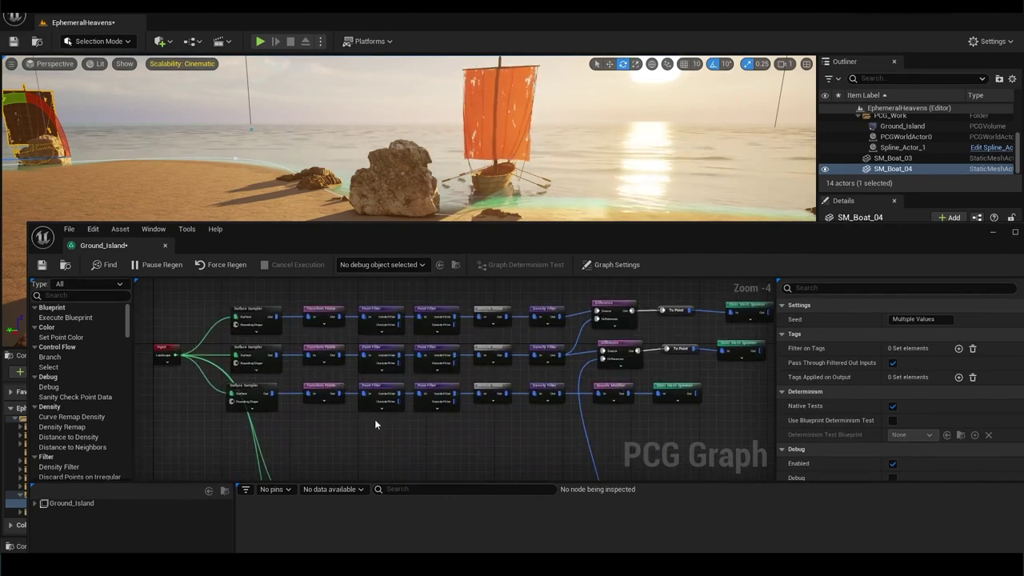
right_click_drag(518, 408, 569, 401)
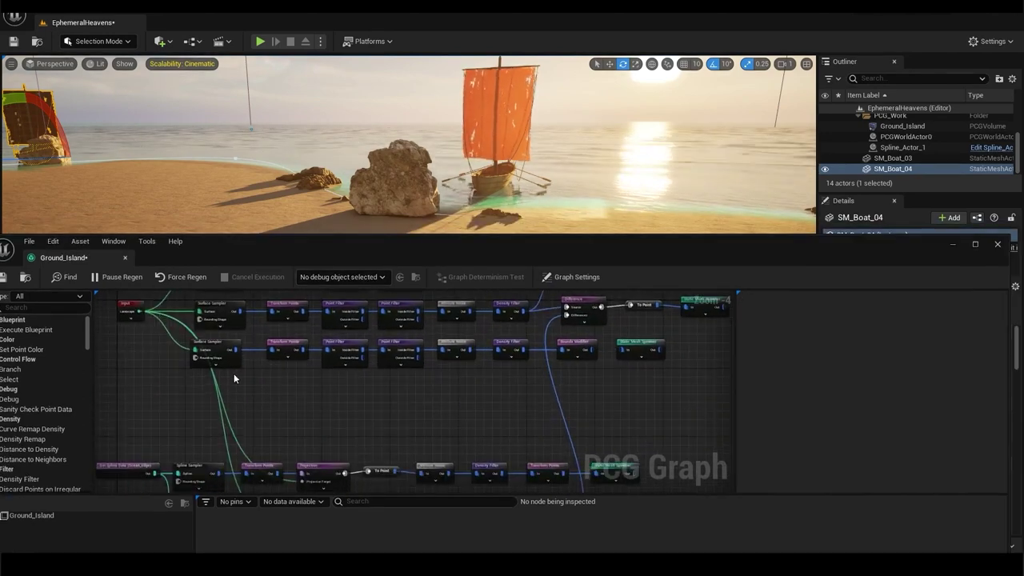
left_click_drag(574, 393, 222, 378)
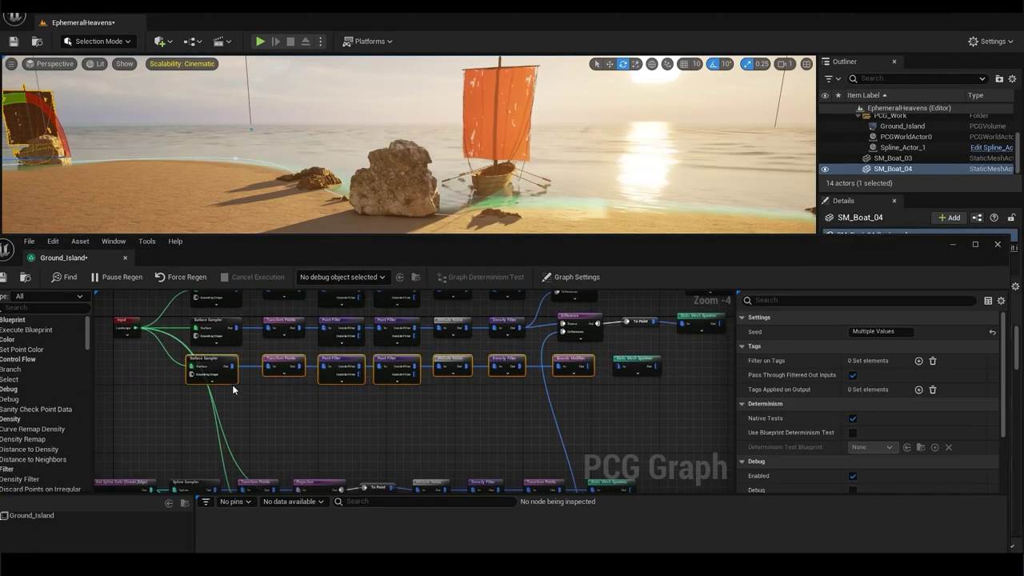
key("ctrl+c")
key("ctrl+v")
left_click_drag(144, 420, 204, 410)
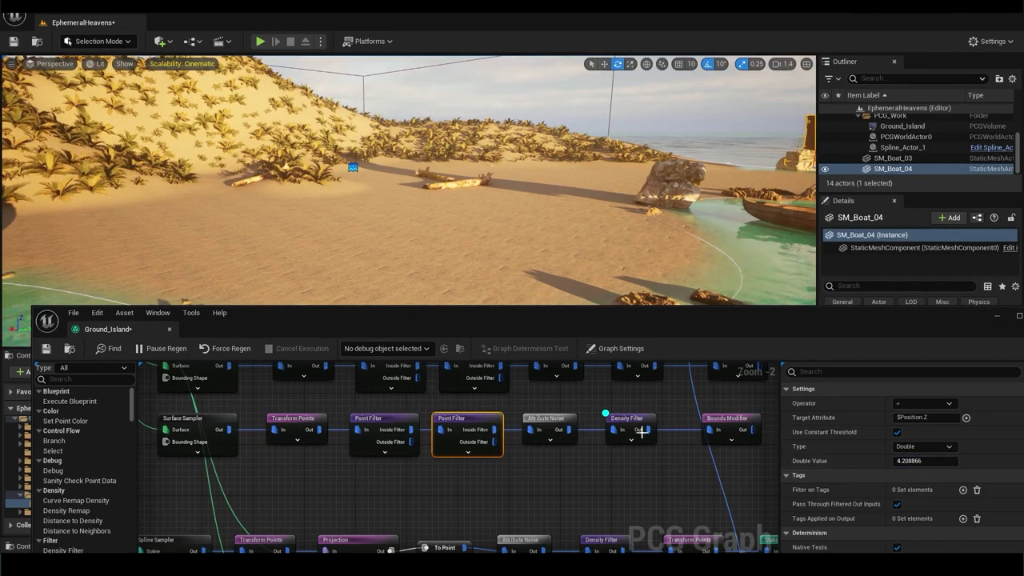
Step: Set the first Point Filter's lower $Position.Z threshold to 51.7
right_click(480, 424)
key("Escape")
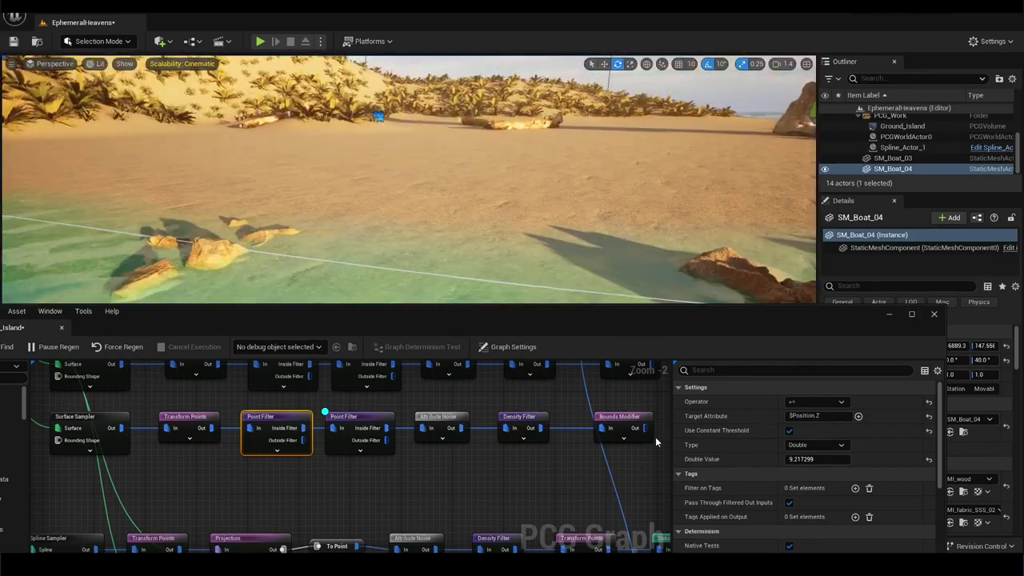
left_click_drag(344, 311, 445, 304)
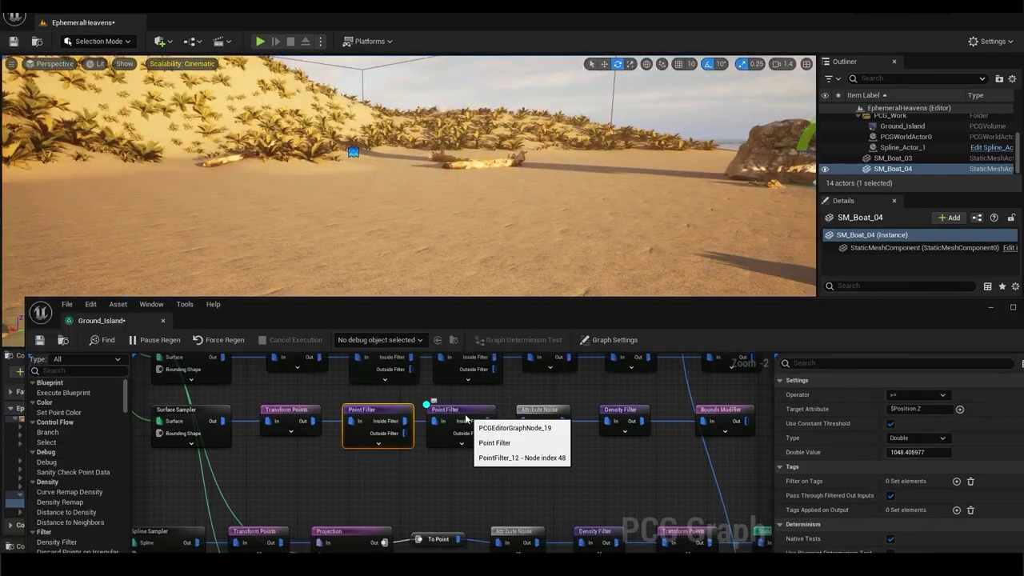
right_click(465, 419)
left_click(480, 217)
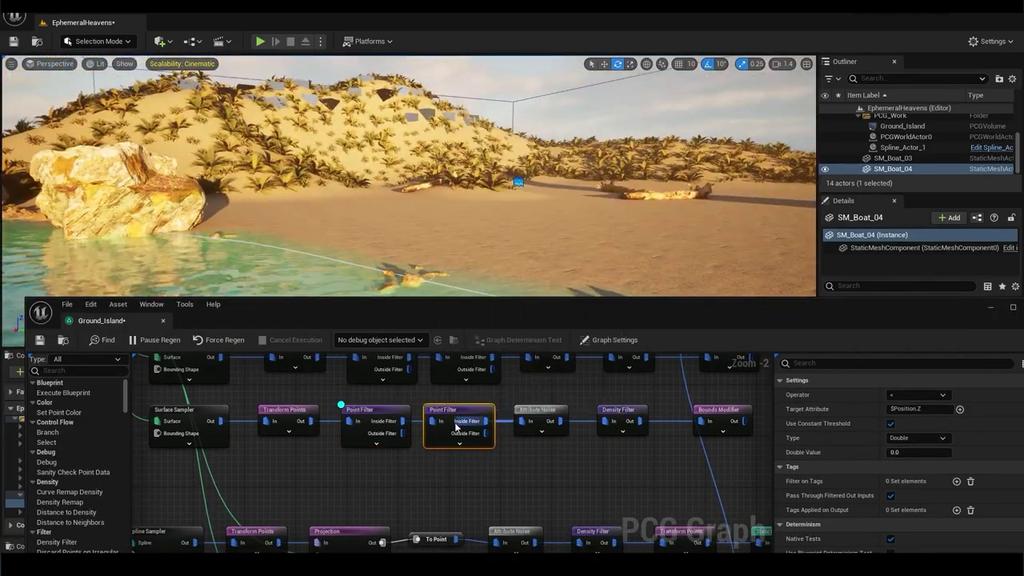
left_click_drag(912, 453, 894, 452)
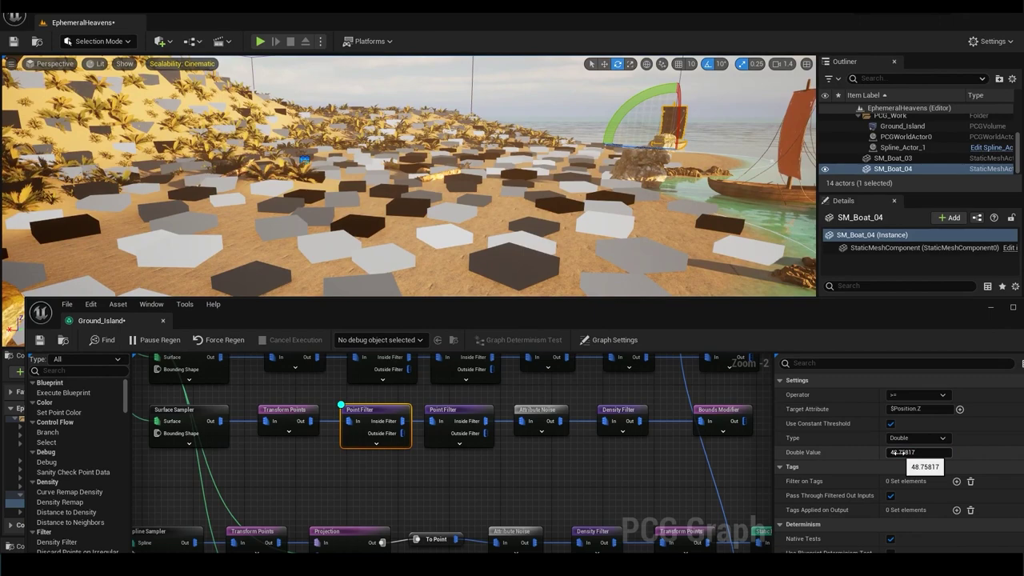
mouse_move(901, 453)
left_mouse_down()
mouse_move(901, 467)
mouse_move(894, 452)
left_mouse_up()
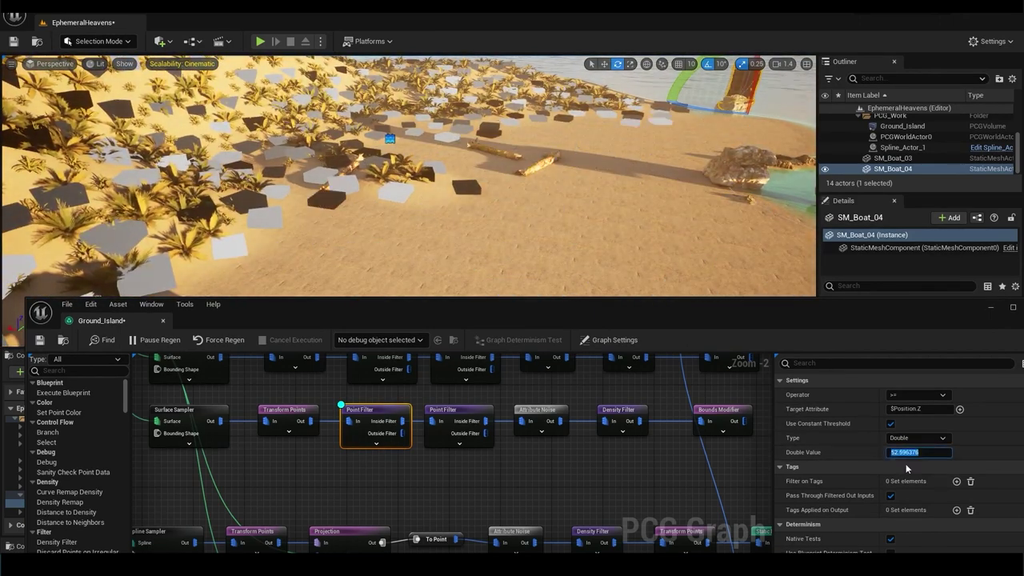
type(".5")
key("Return")
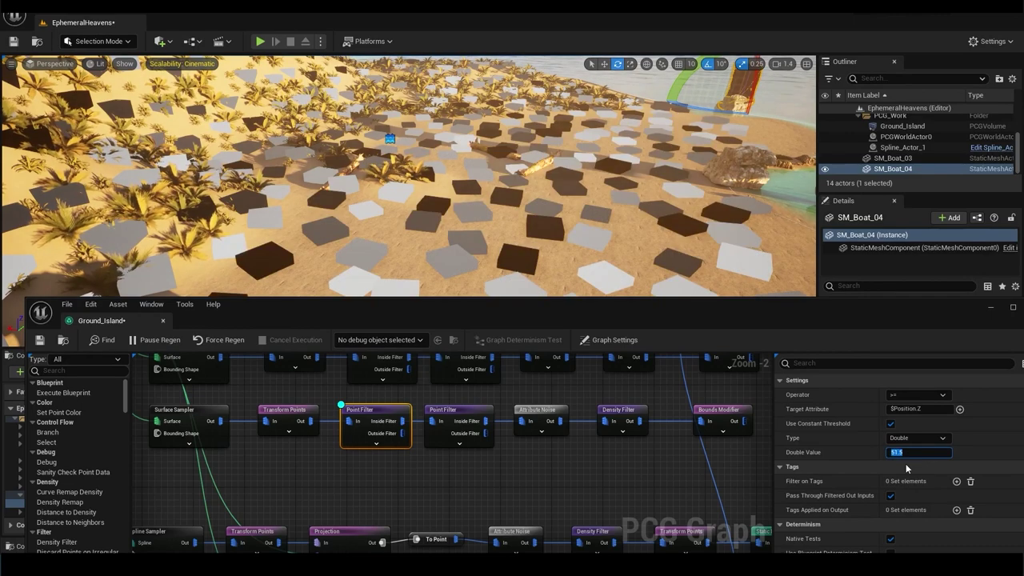
type("7")
key("Return")
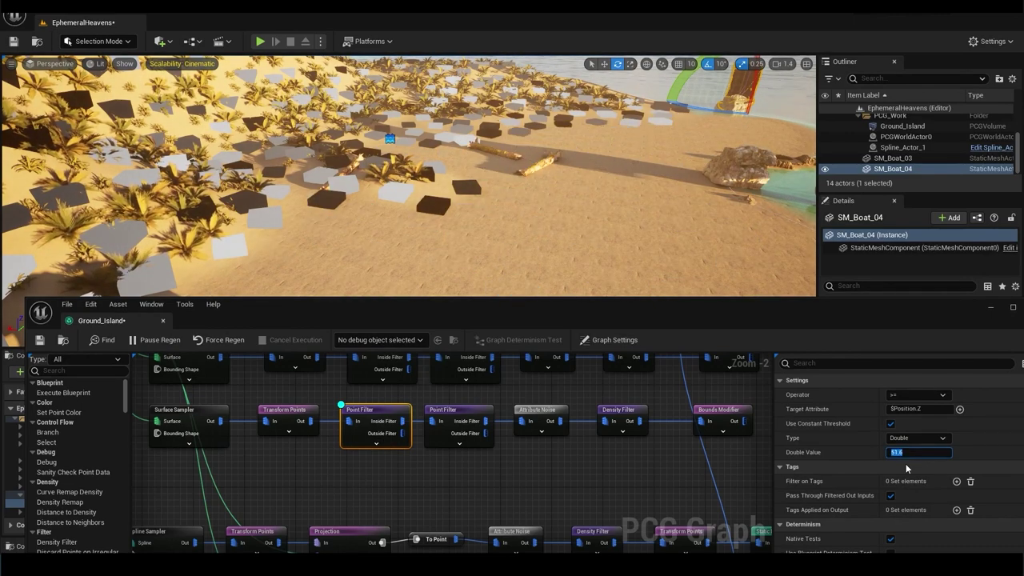
Step: Set the second Point Filter's upper $Position.Z threshold to 56.0
right_click_drag(464, 451, 489, 451)
left_click(489, 436)
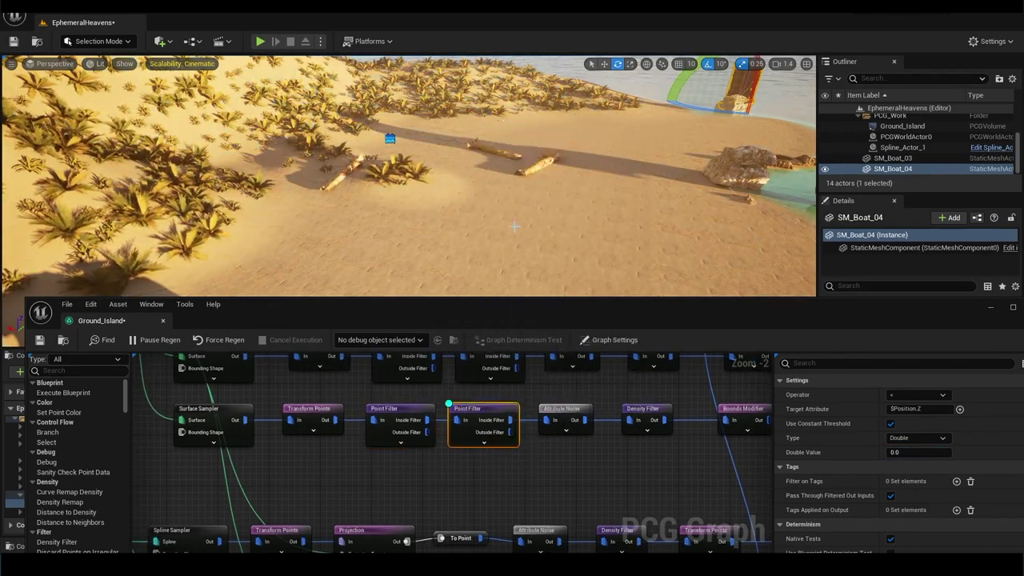
left_click_drag(887, 453, 896, 468)
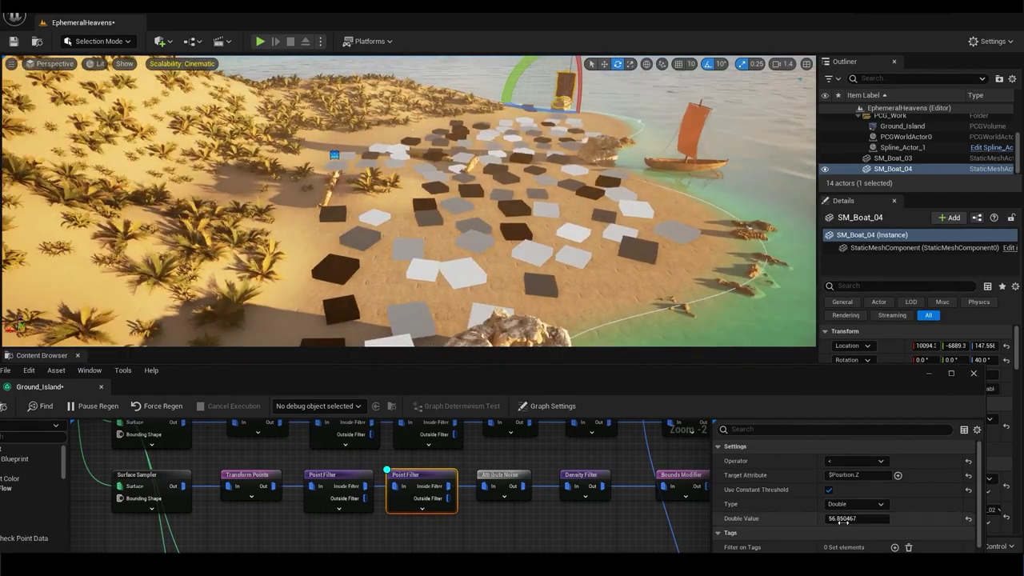
type("6")
key("Return")
mouse_move(584, 478)
right_mouse_down()
mouse_move(420, 478)
mouse_move(416, 517)
right_mouse_up()
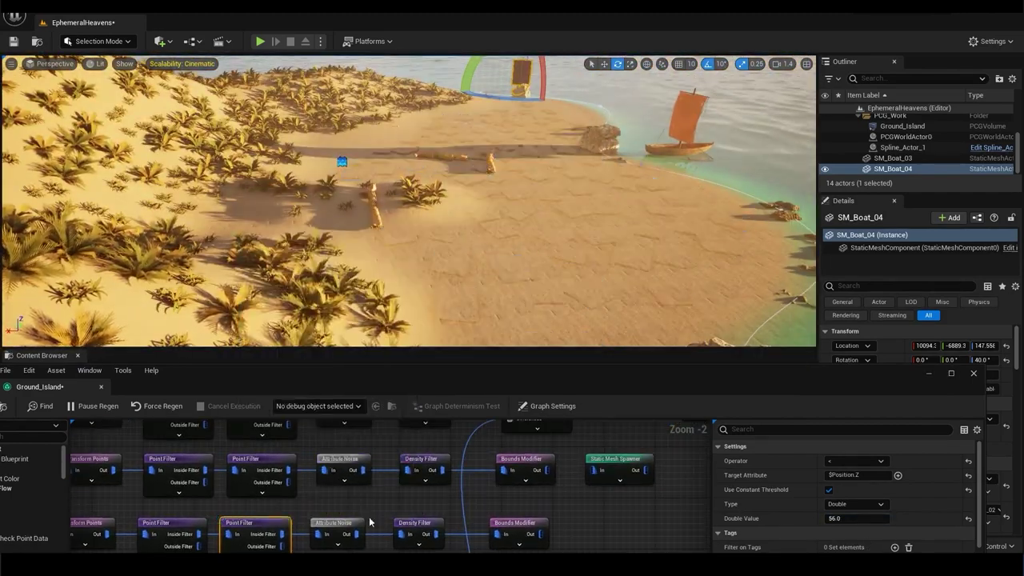
Step: Debug-preview the Density Filter's points, then select and preview the Bounds Modifier
right_click(412, 528)
left_click(479, 336)
left_click(836, 461)
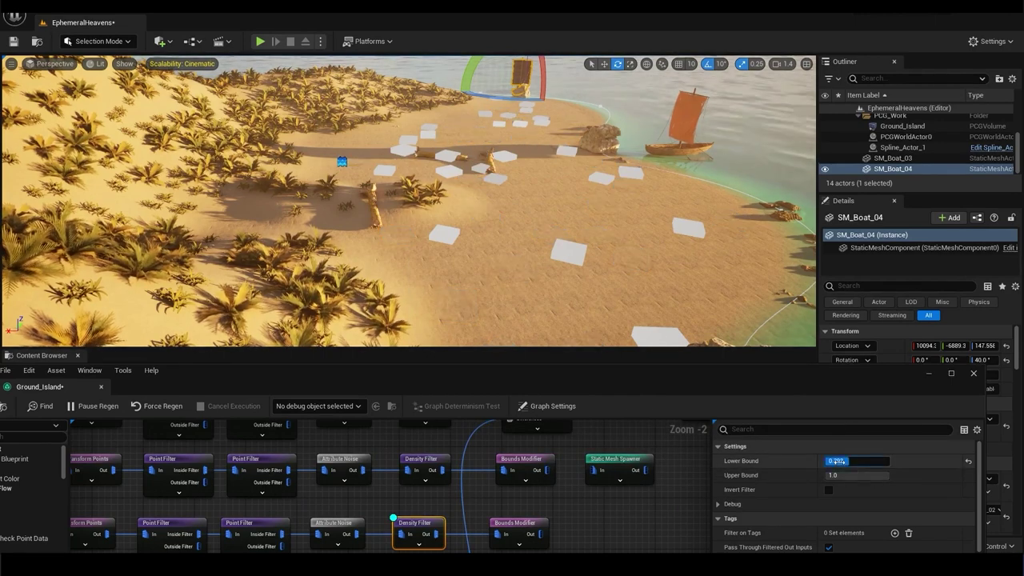
right_click_drag(589, 530, 449, 530)
left_click(379, 504)
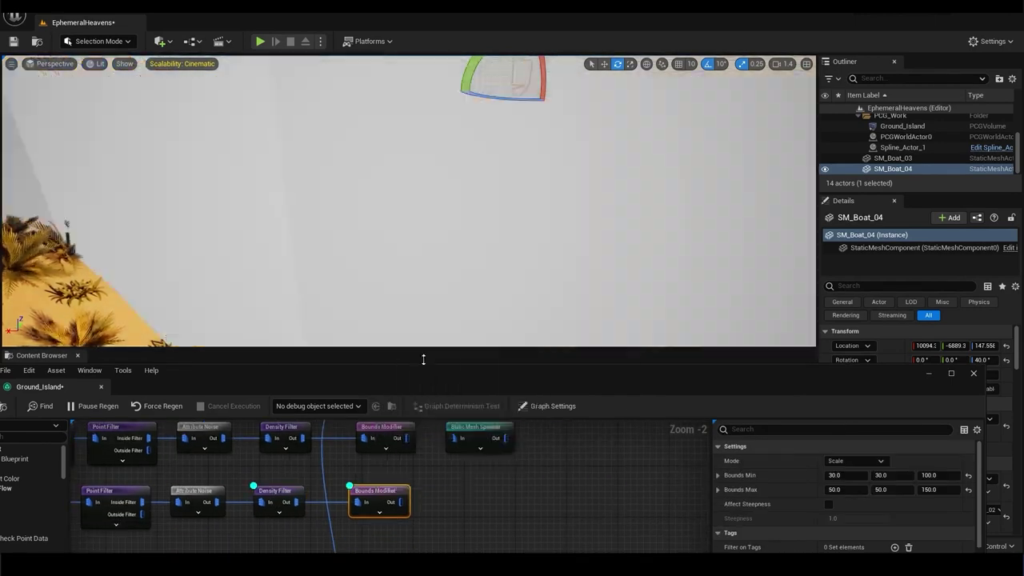
key("d")
type("10")
key("Return")
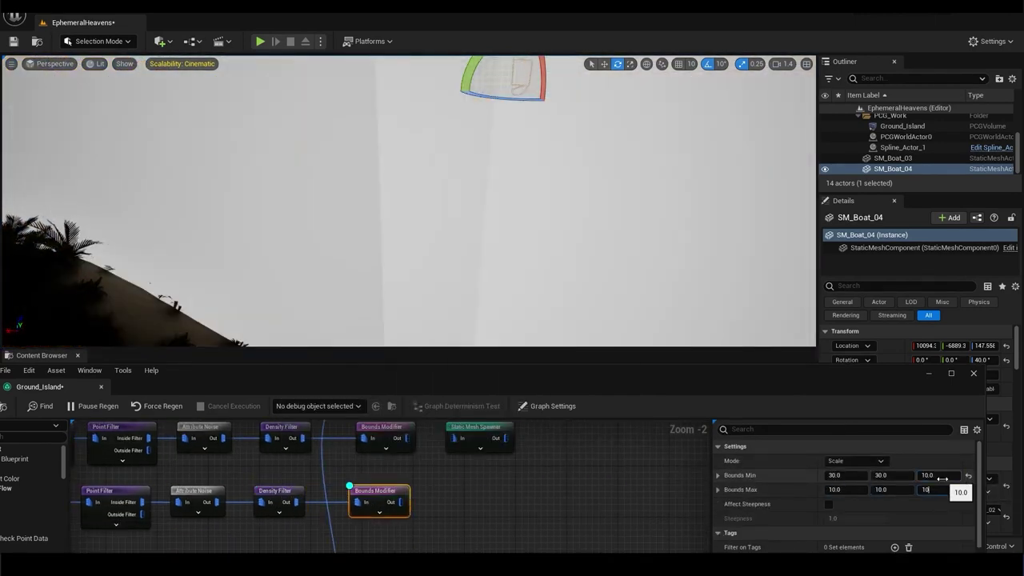
Step: Set the Bounds Modifier's Bounds Max to 1, 1, 5
left_click(836, 475)
type("1")
left_click(847, 490)
type("1")
key("Return")
left_click(879, 489)
type("1")
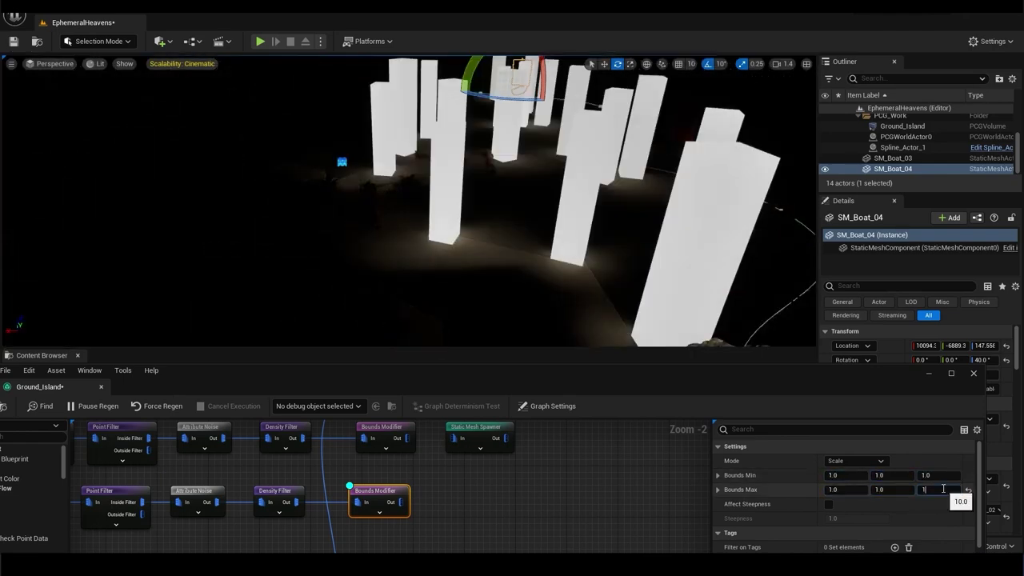
left_click(939, 490)
type("1")
key("Return")
Step: Set Bounds Min Z to 5, turn off the debug preview, and select the Static Mesh Spawner
left_click(939, 476)
type("5")
key("Return")
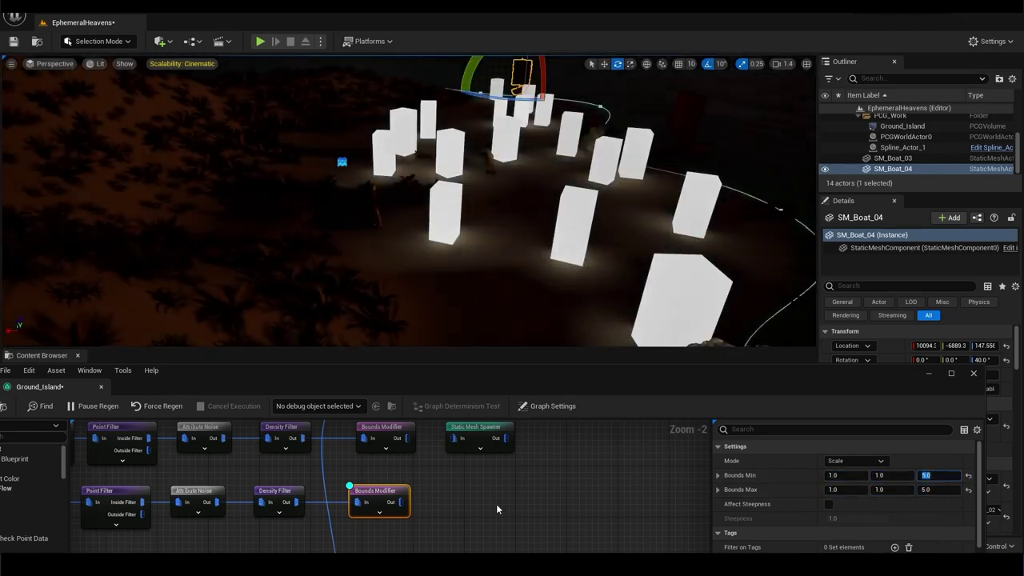
key("d")
right_click_drag(474, 433, 406, 446)
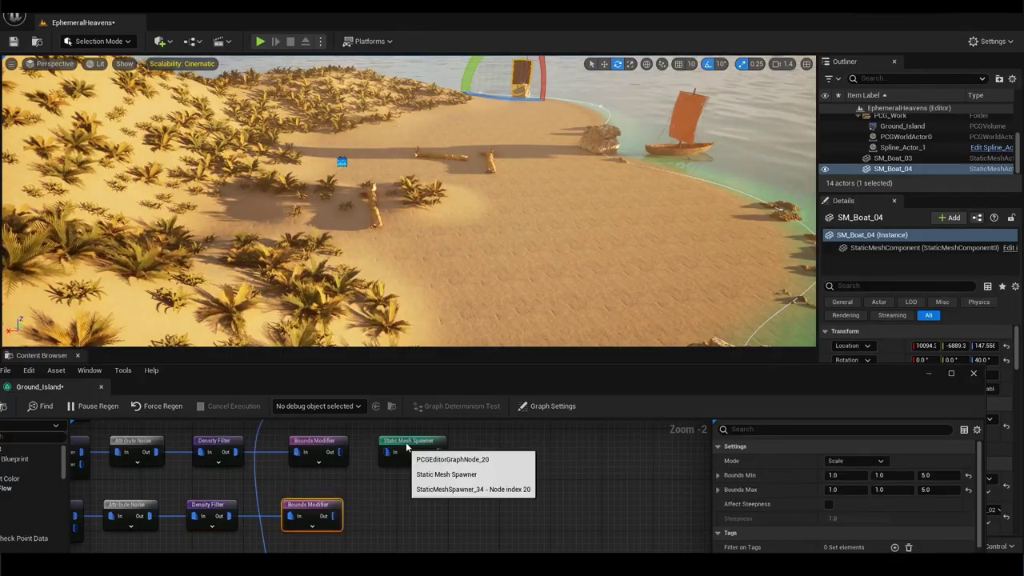
left_click(406, 446)
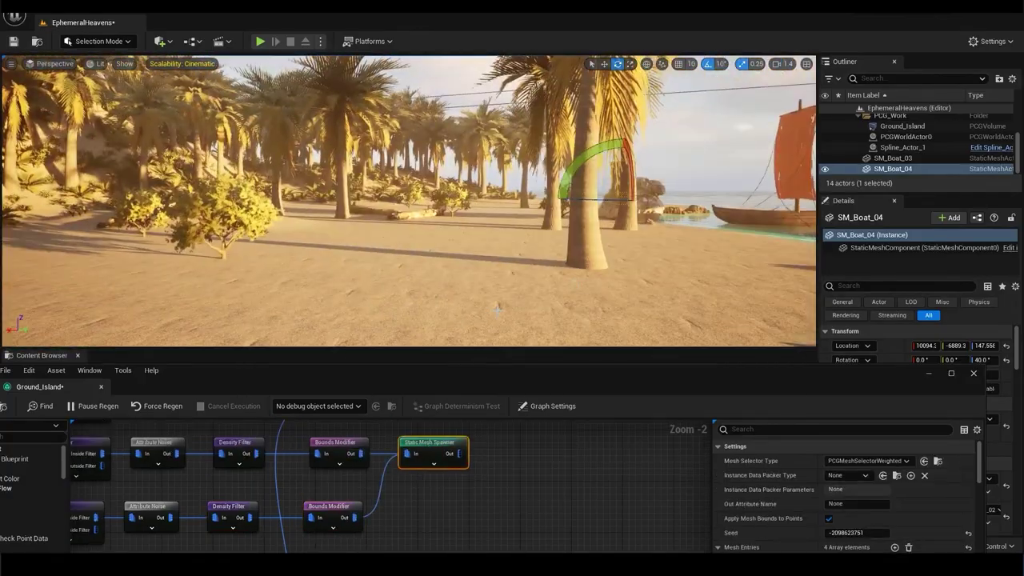
Step: Add a Projection node and wire the lower Bounds Modifier's output into it
scroll(609, 452, "down", 2)
scroll(347, 488, "up", 1)
left_click(424, 481)
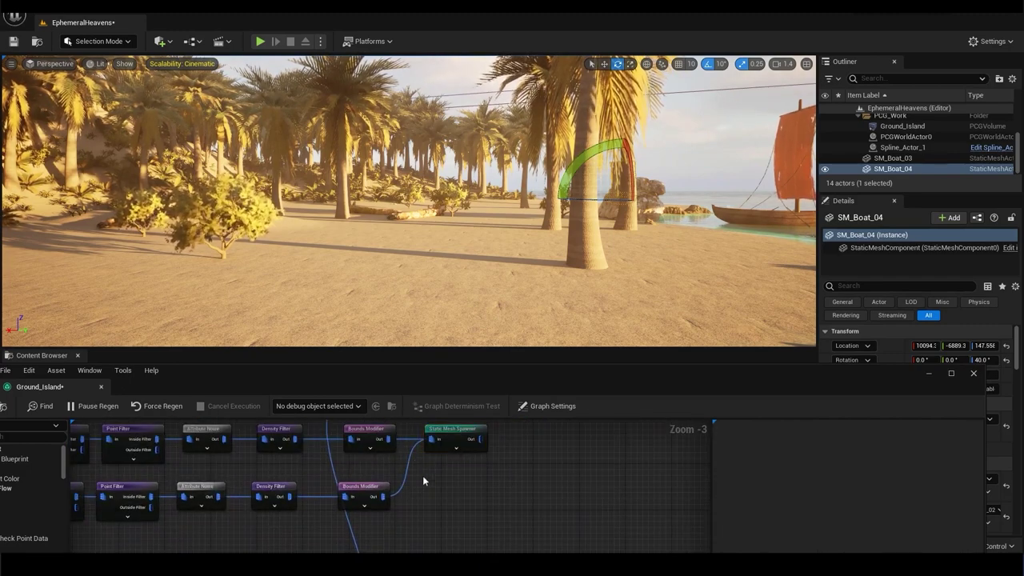
right_click(423, 480)
key("Return")
left_click(385, 502)
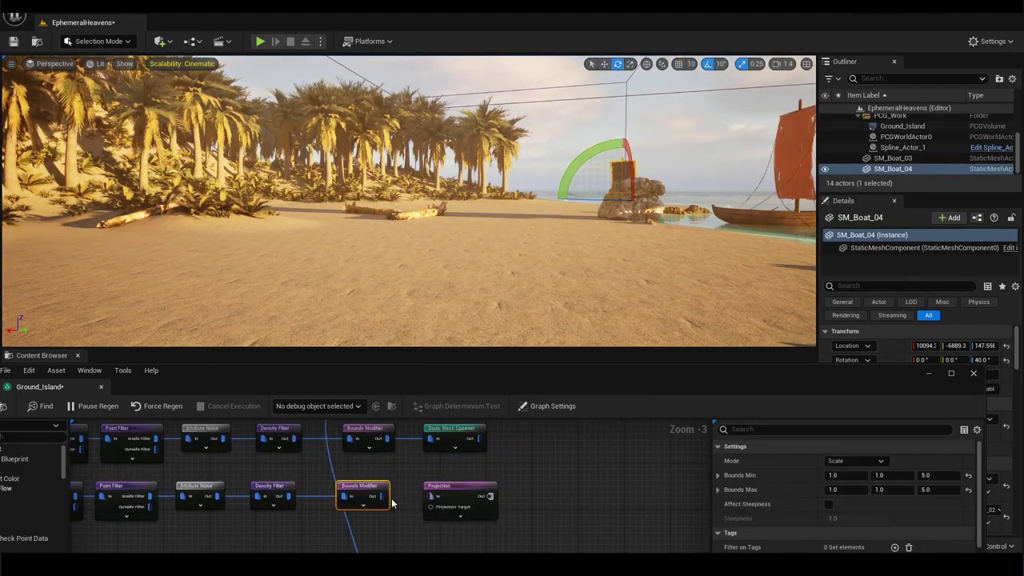
left_click_drag(434, 457, 460, 493)
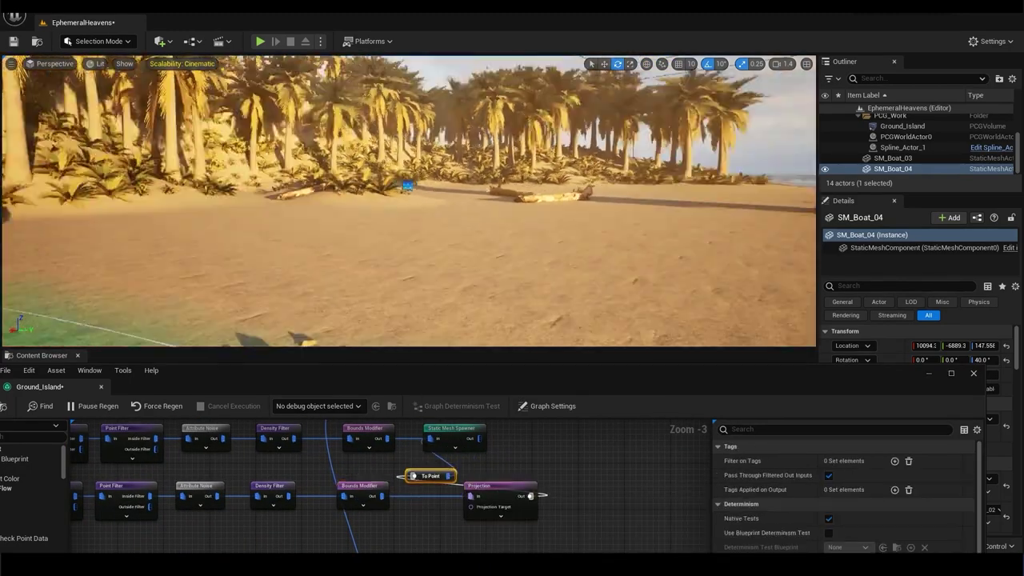
key("ctrl+z")
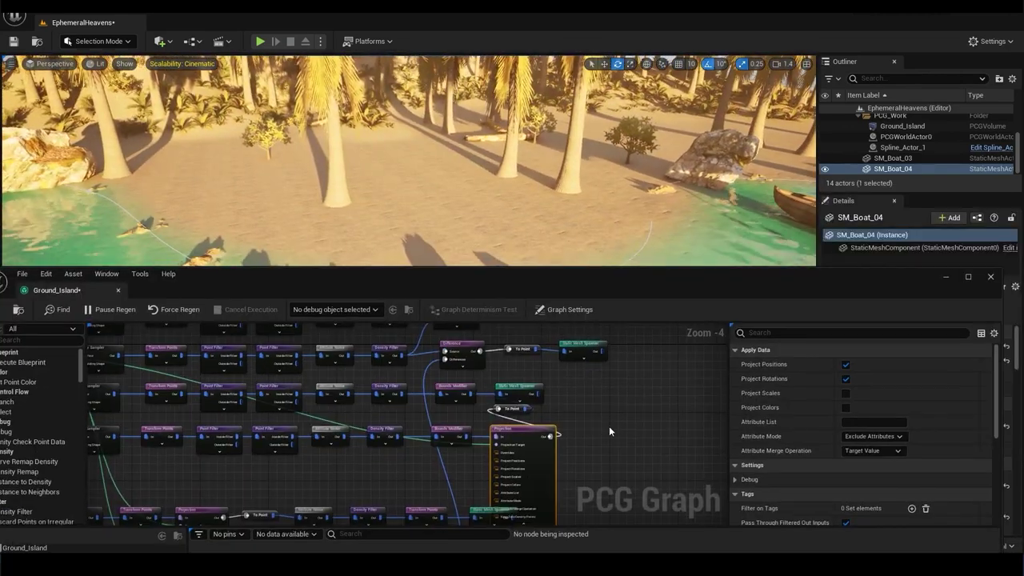
Step: Chain a To Point node and a new Static Mesh Spawner after Projection, adding a mesh entry
scroll(608, 426, "up", 2)
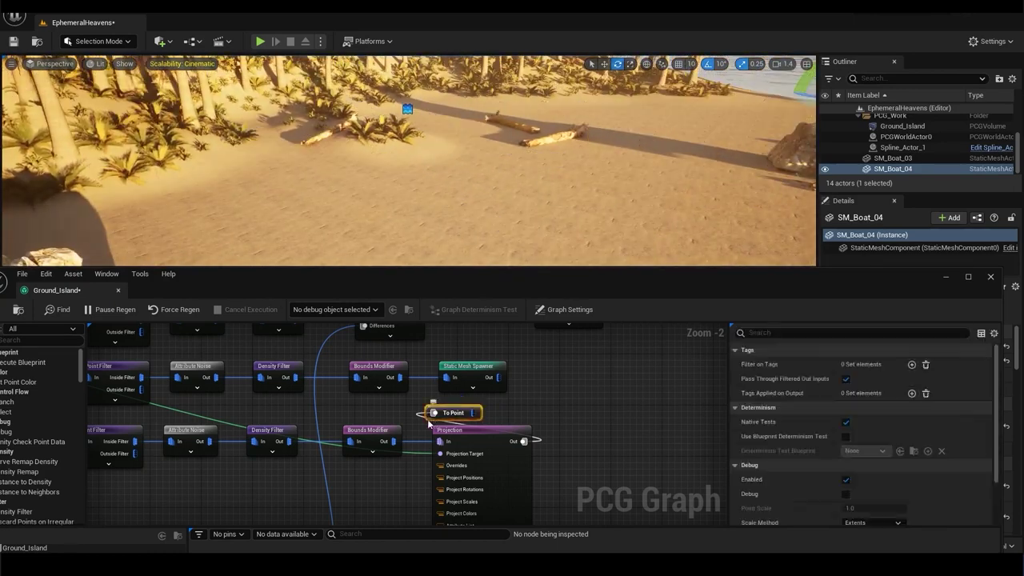
mouse_move(474, 410)
left_mouse_down()
mouse_move(548, 431)
mouse_move(620, 428)
left_mouse_up()
type("static")
key("Return")
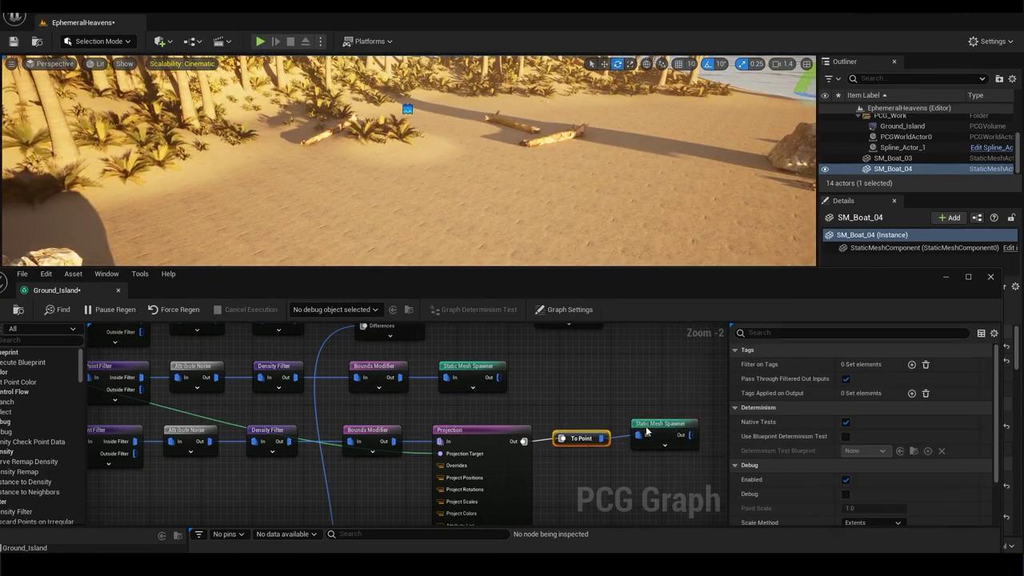
left_click(911, 450)
key("ctrl+space")
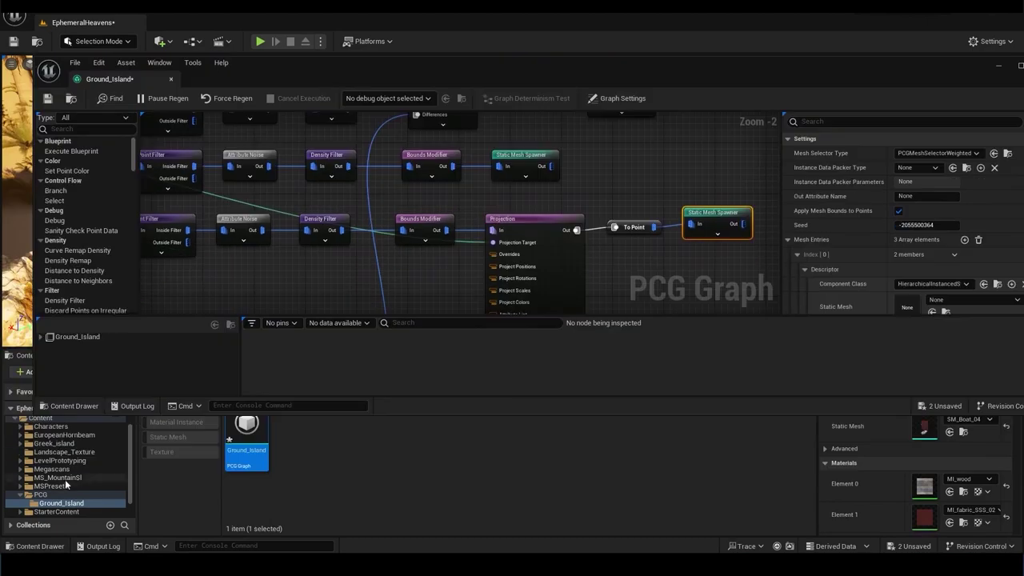
Step: Assign SM_palm_tree_01 and SM_palm_tree_03 from Greek_island as mesh entries in the new spawner
left_click(53, 426)
scroll(752, 480, "down", 5)
scroll(752, 480, "down", 5)
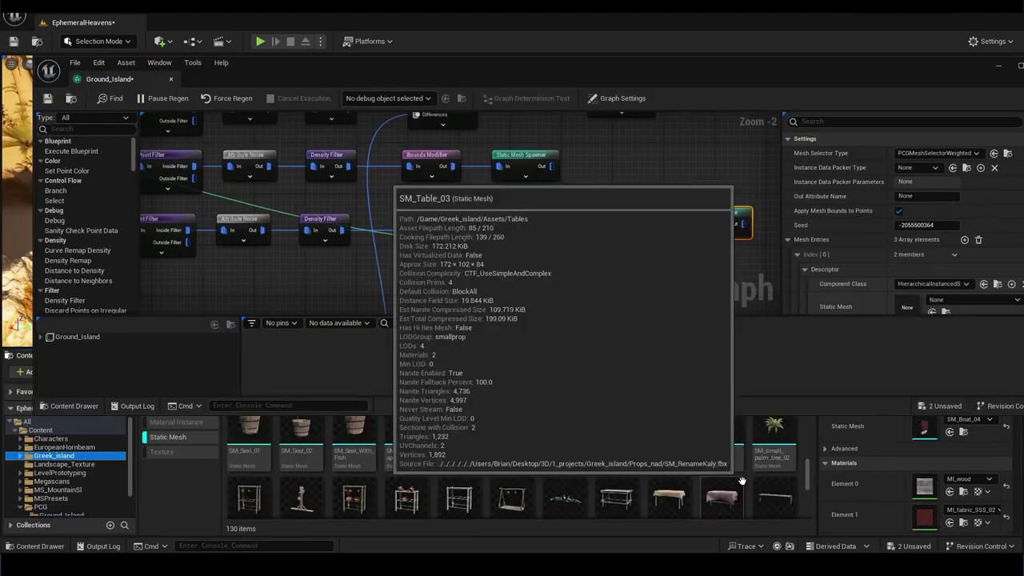
scroll(752, 483, "down", 5)
scroll(752, 483, "down", 2)
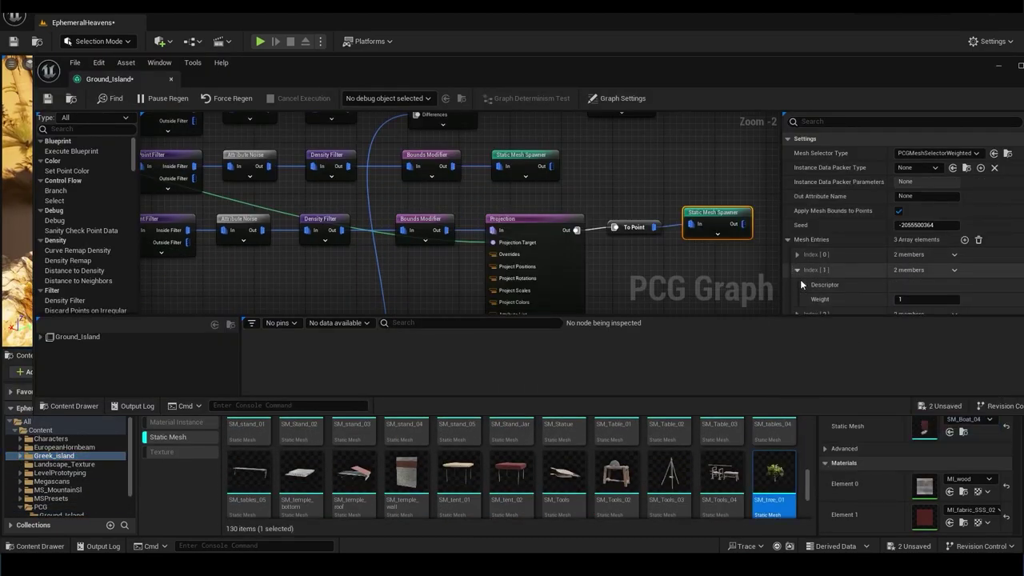
left_click(801, 284)
scroll(800, 279, "down", 2)
scroll(701, 478, "up", 2)
scroll(701, 478, "up", 3)
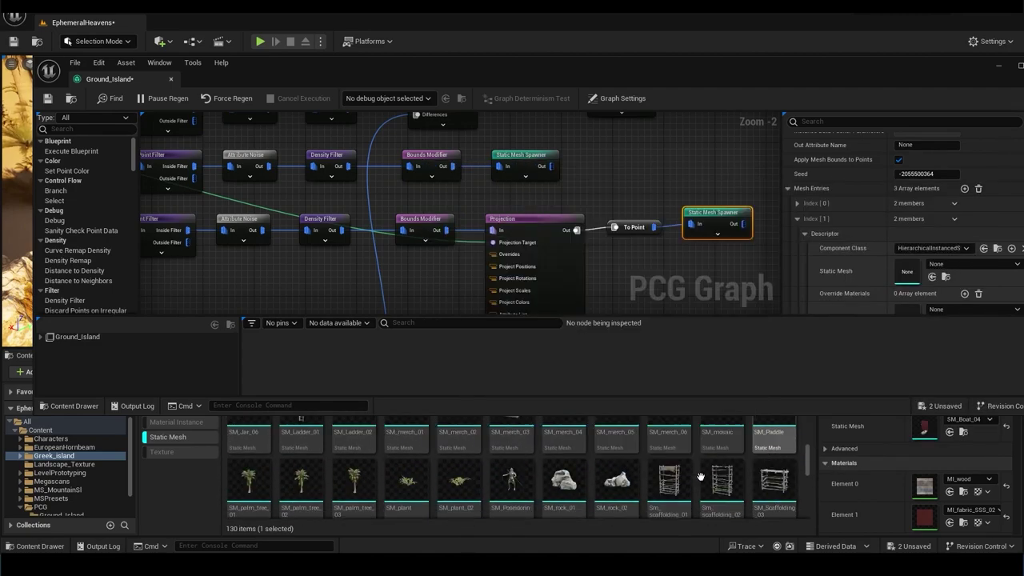
left_click_drag(249, 480, 906, 271)
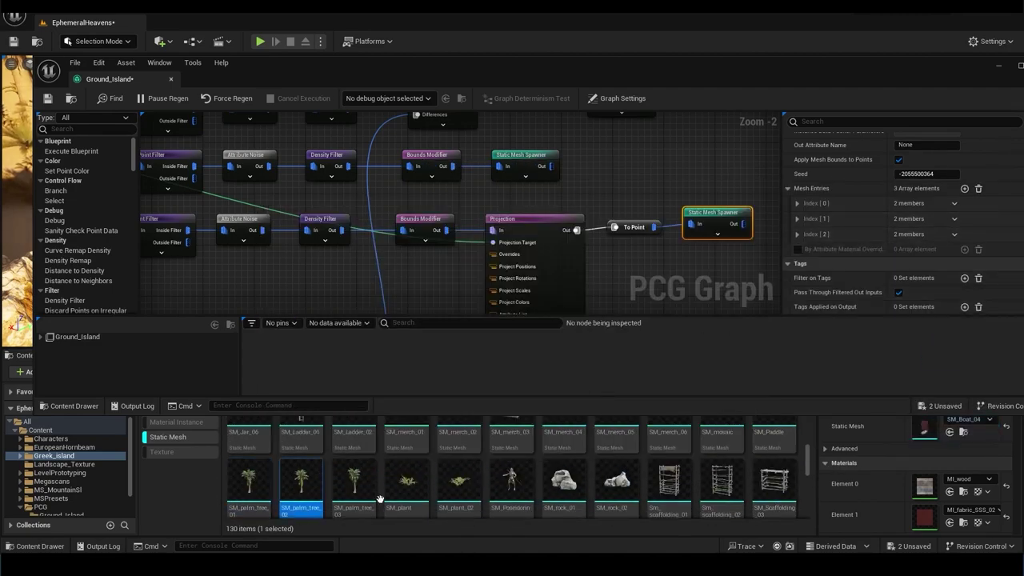
left_click_drag(355, 480, 904, 332)
left_click_drag(741, 73, 554, 128)
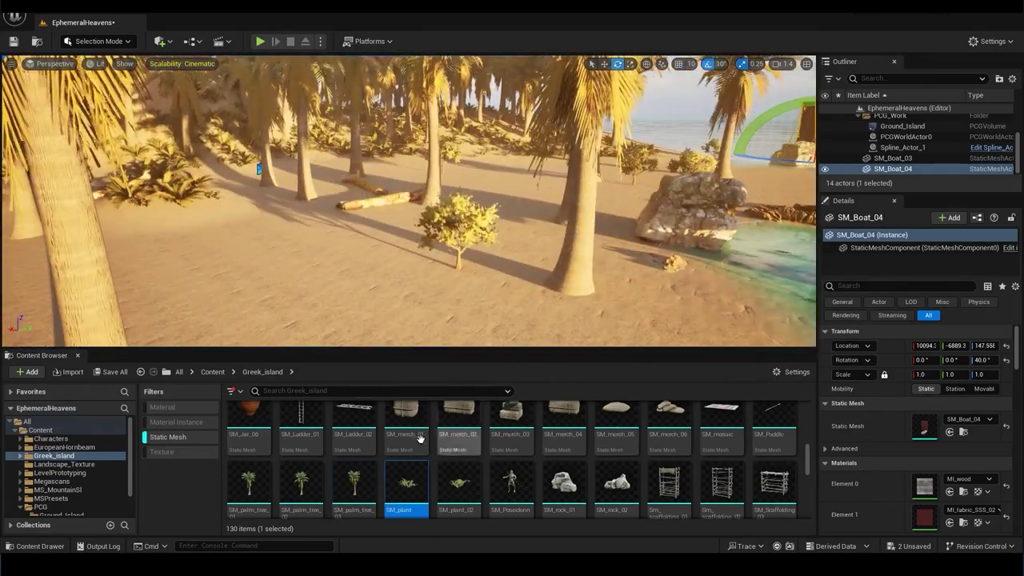
scroll(448, 456, "down", 3)
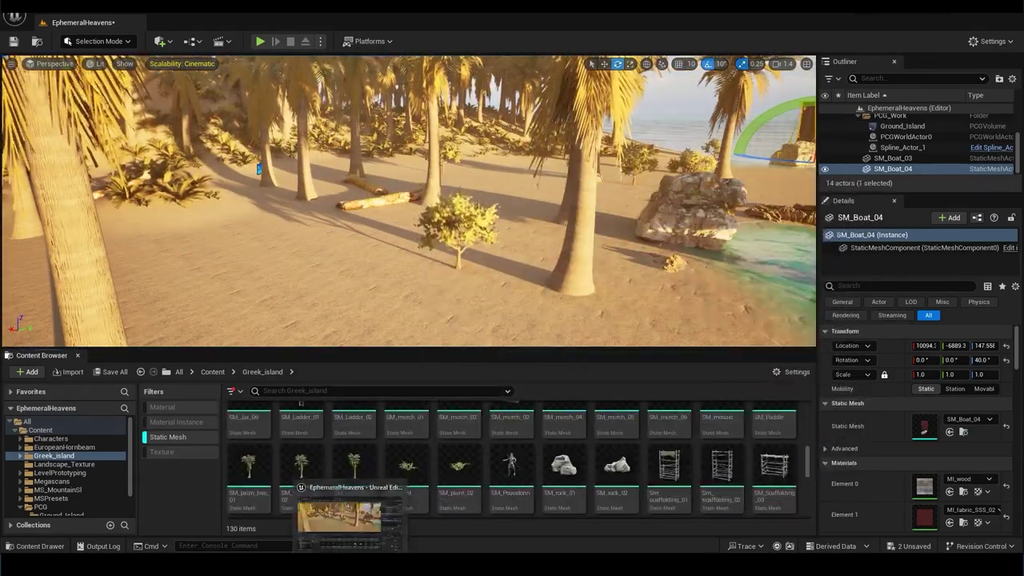
Step: Reopen the Ground_Island PCG graph and drag another Greek_island static mesh into a mesh entry
left_click(40, 507)
left_click(186, 437)
double_click(248, 432)
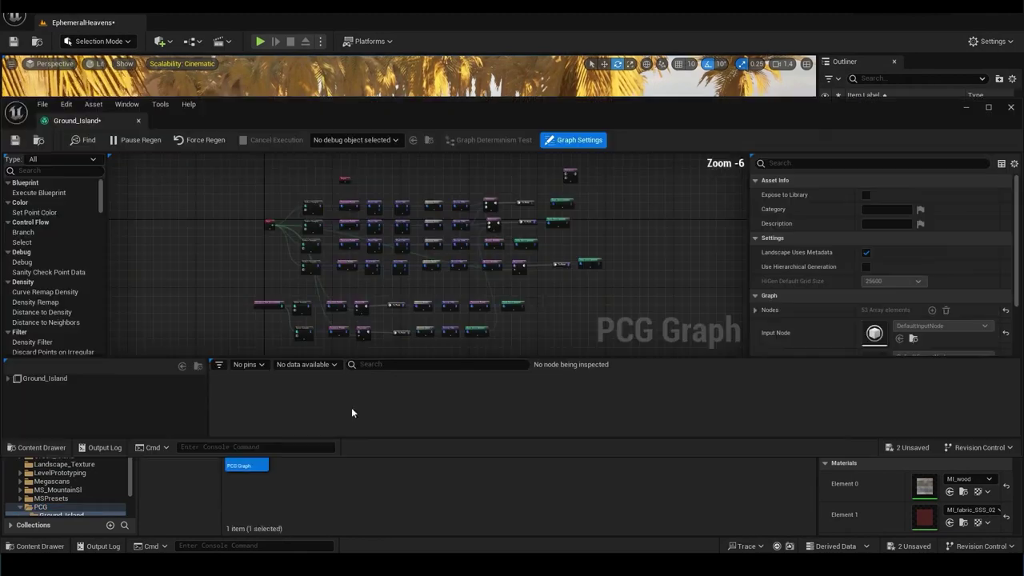
left_click(772, 311)
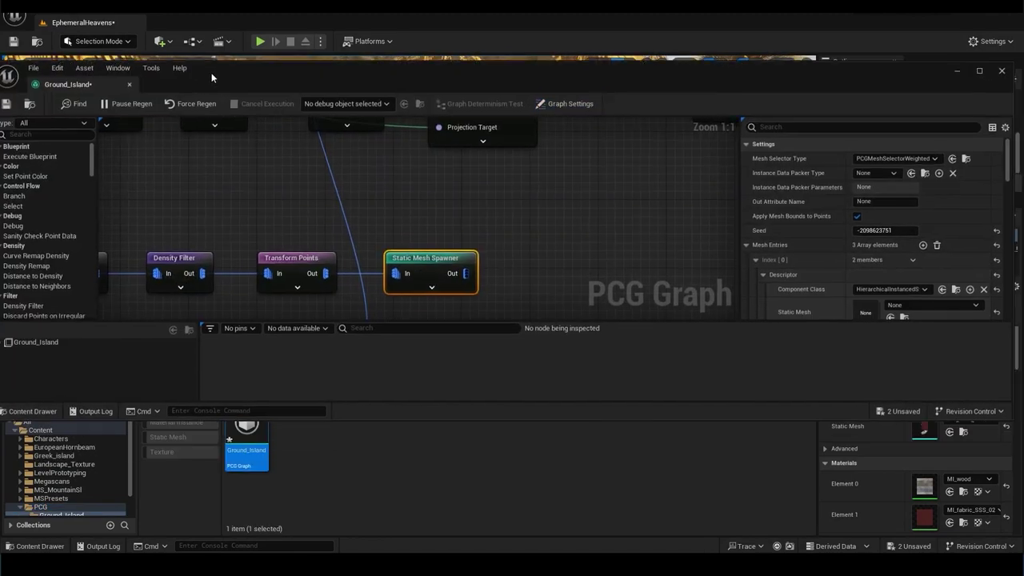
left_click(54, 456)
left_click(168, 437)
scroll(745, 465, "down", 2)
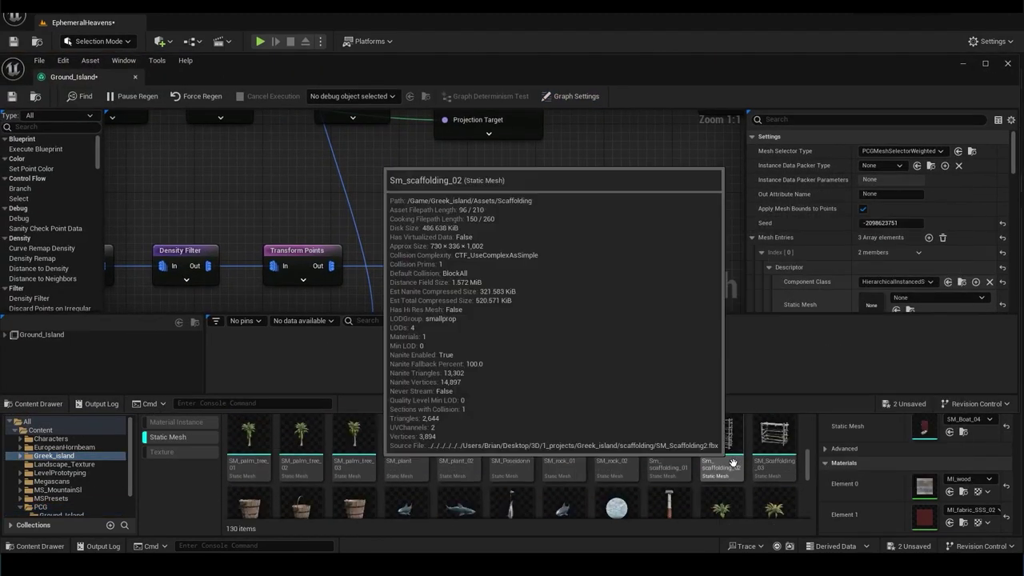
left_click_drag(248, 440, 928, 304)
scroll(787, 299, "down", 2)
Step: Set SM_palm_tree_02 on the third mesh entry and collapse the entries
left_click(769, 182)
left_click(769, 183)
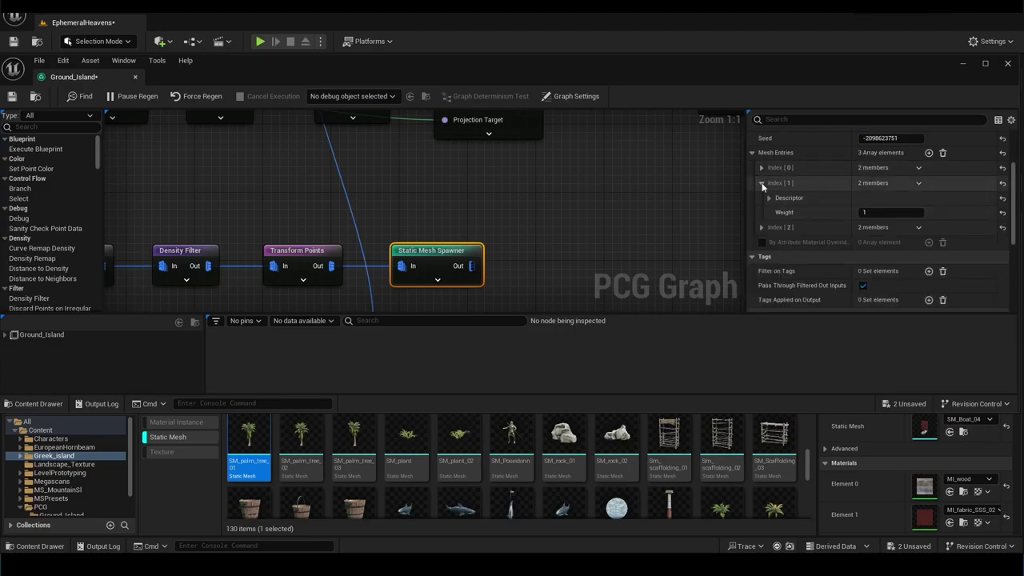
left_click(301, 436)
left_click(761, 167)
left_click(761, 182)
left_click(760, 199)
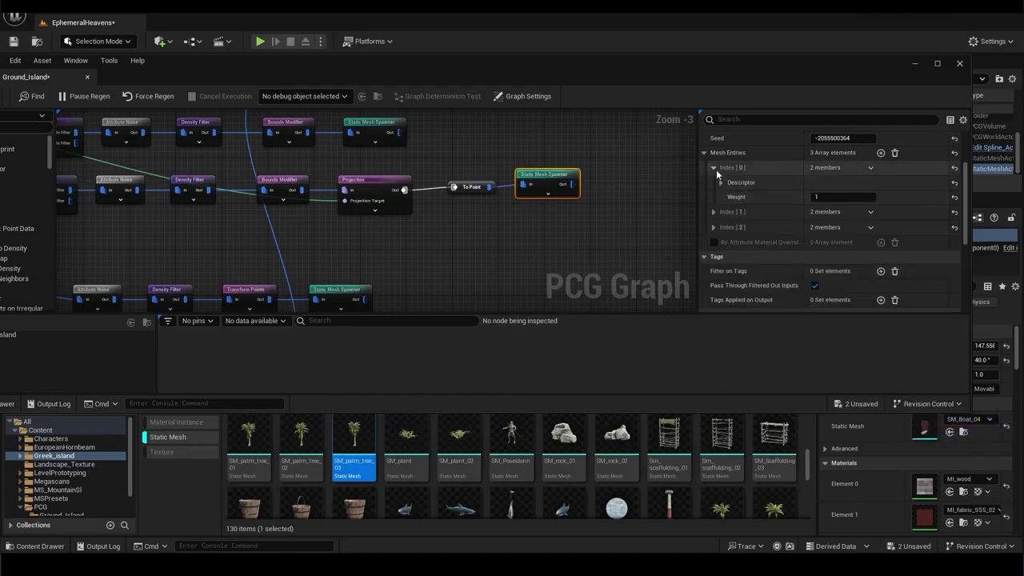
left_click(714, 168)
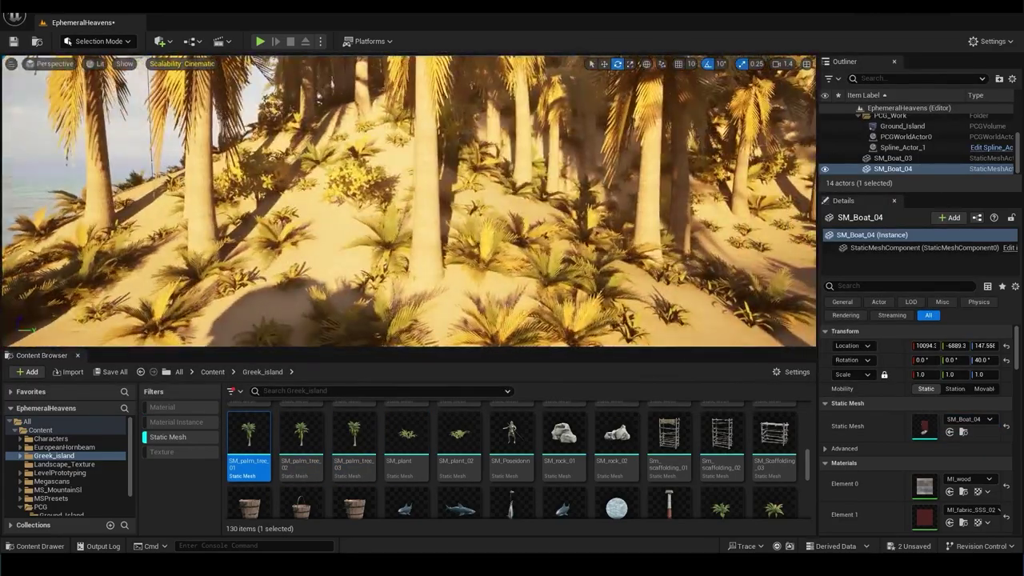
scroll(430, 178, "up", 1)
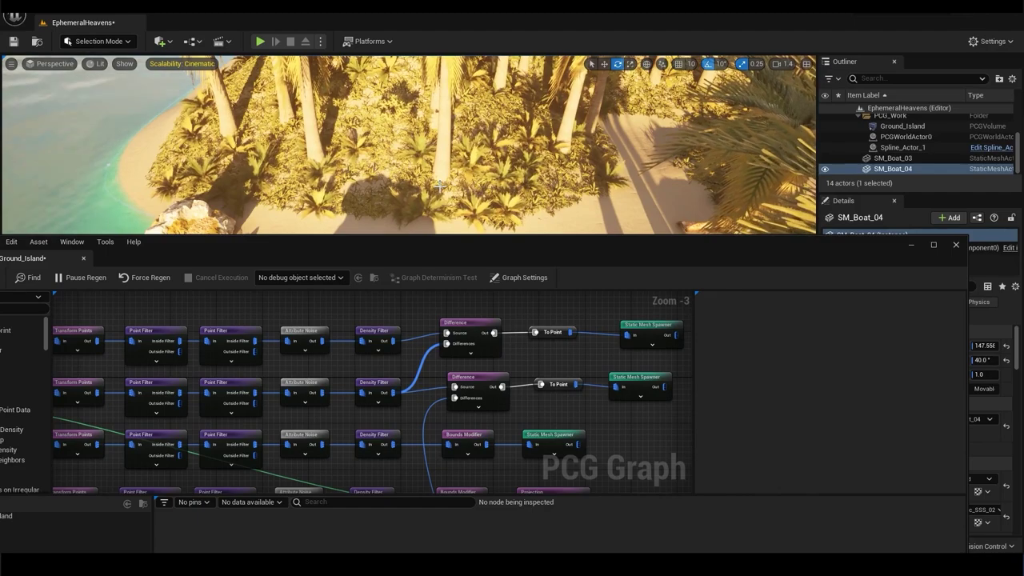
Step: Debug the Point Filter and cut its Z threshold to 1500
right_click(364, 348)
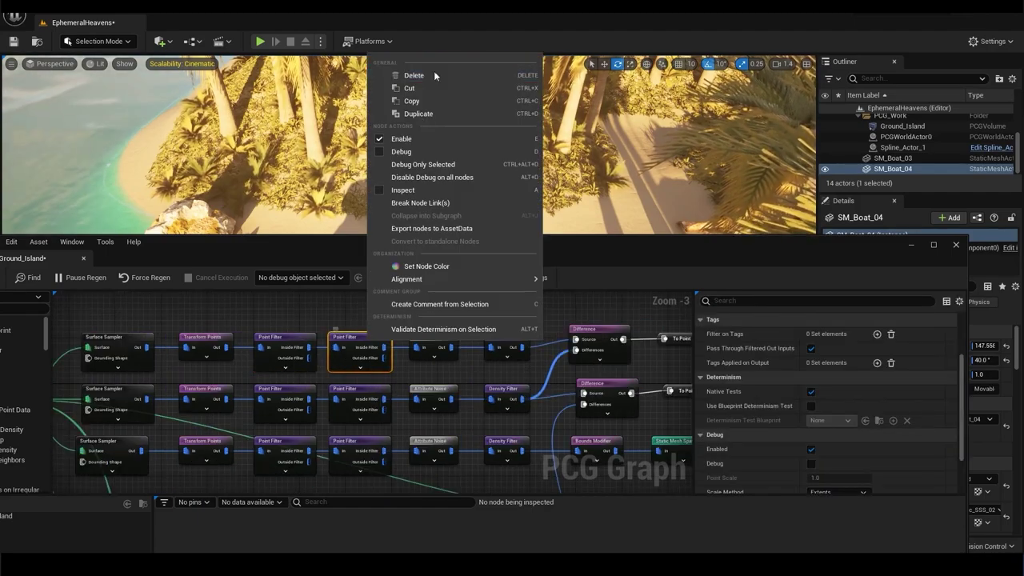
left_click(412, 154)
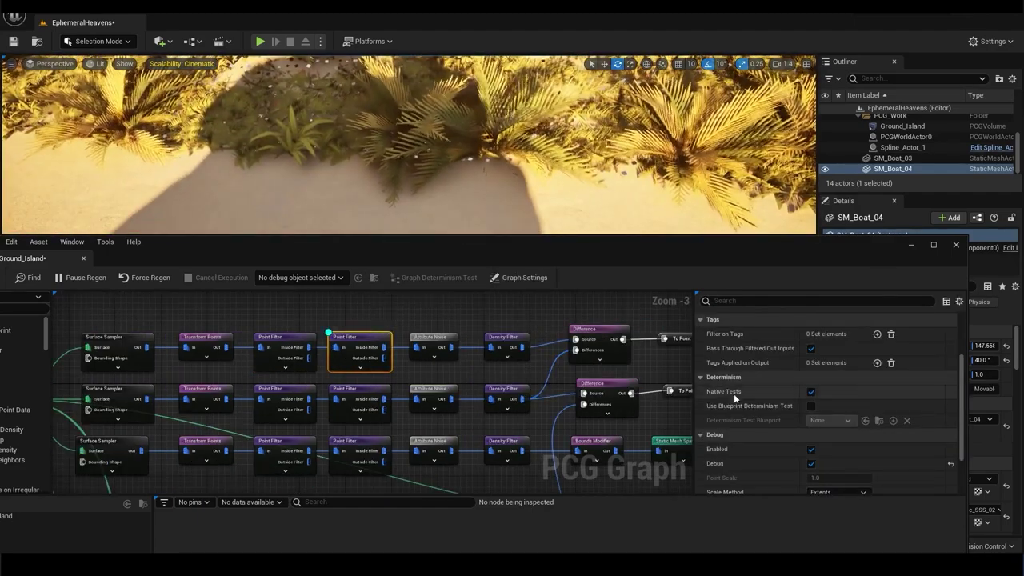
scroll(734, 394, "up", 2)
key("Return")
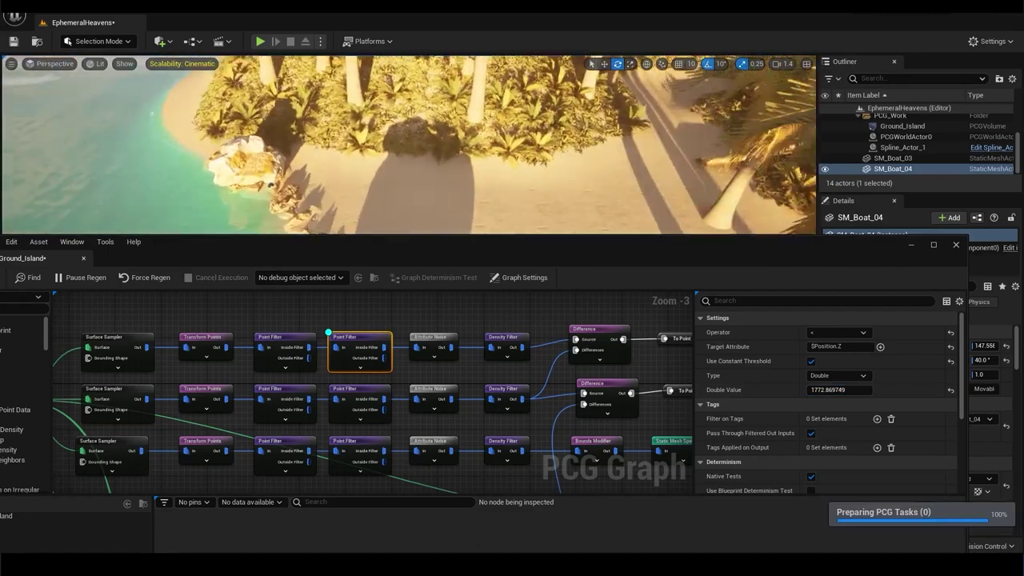
type("1500")
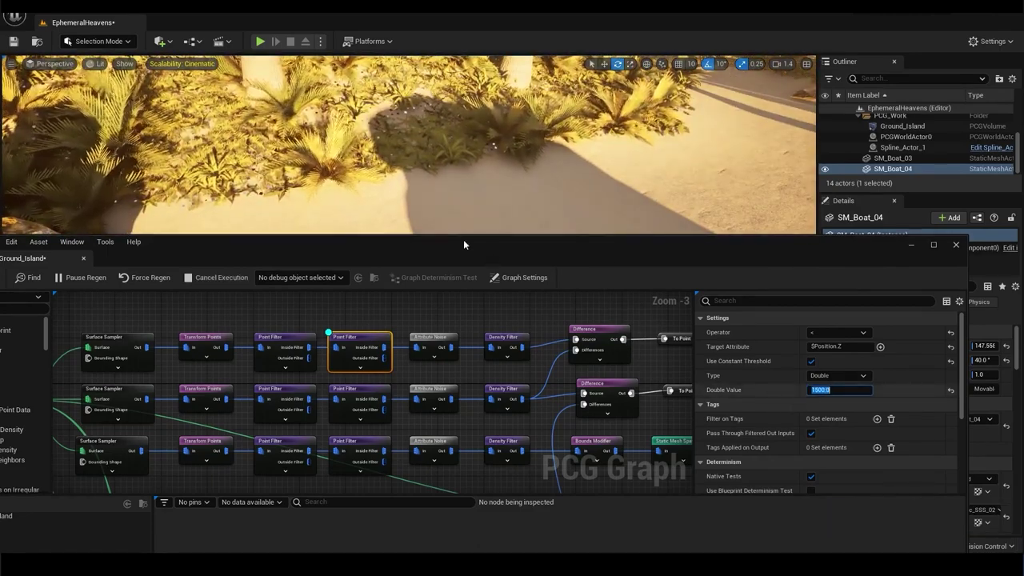
left_click_drag(463, 239, 411, 240)
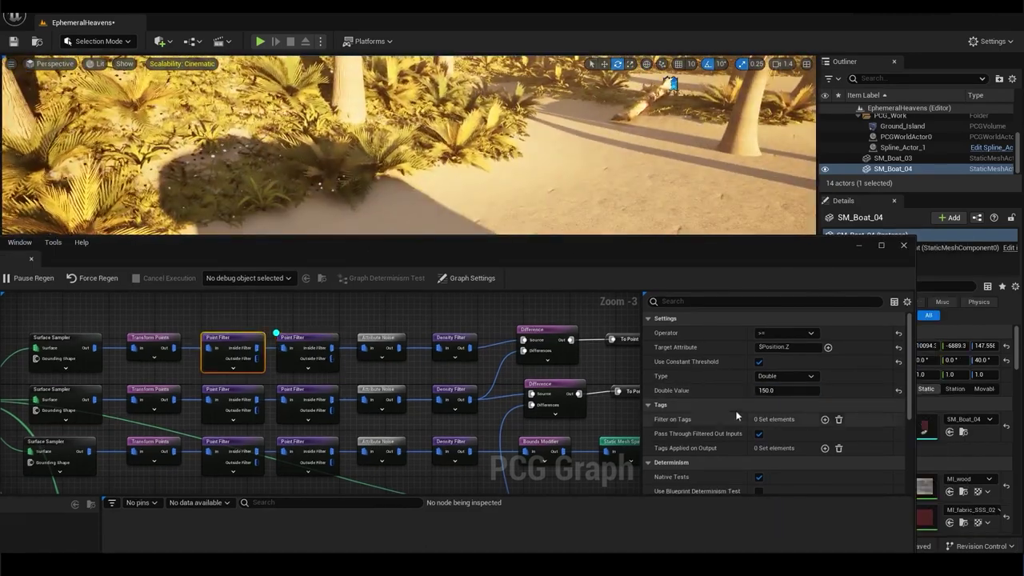
key("Return")
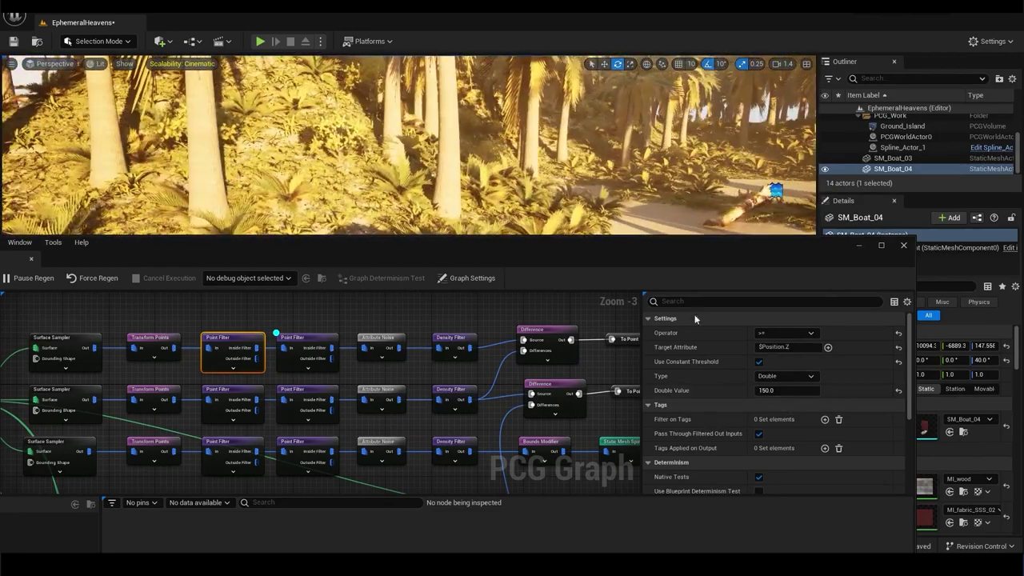
type("120")
left_click_drag(470, 239, 485, 301)
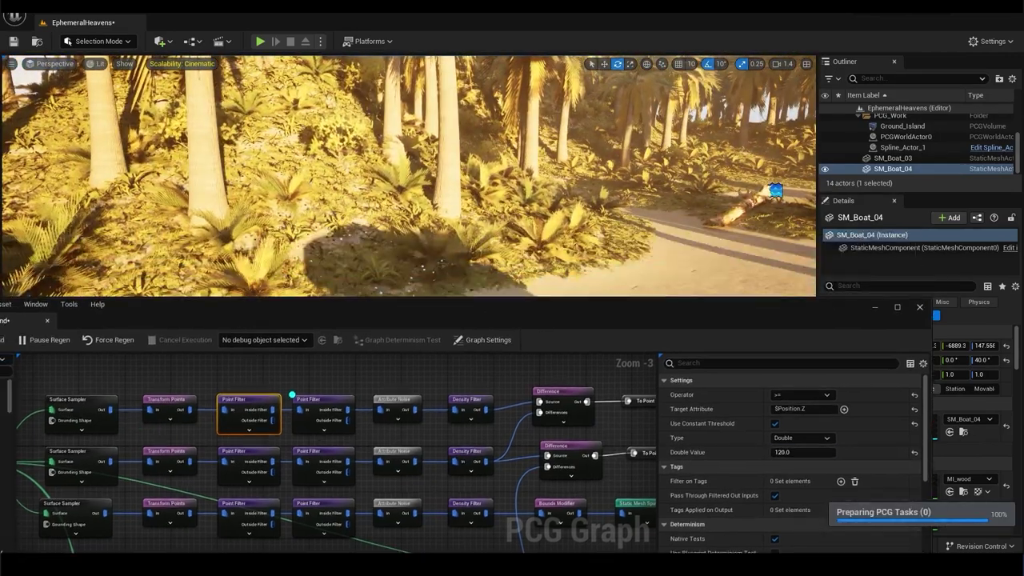
Step: Set the other Point Filter's minimum Z Double Value, entering 100 and then 110
double_click(781, 453)
type("100")
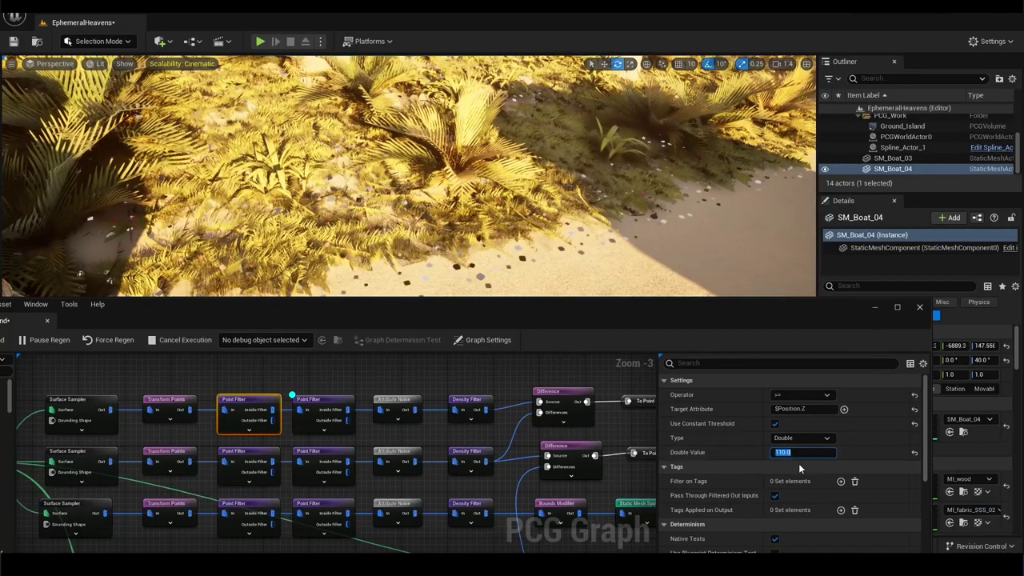
key("Return")
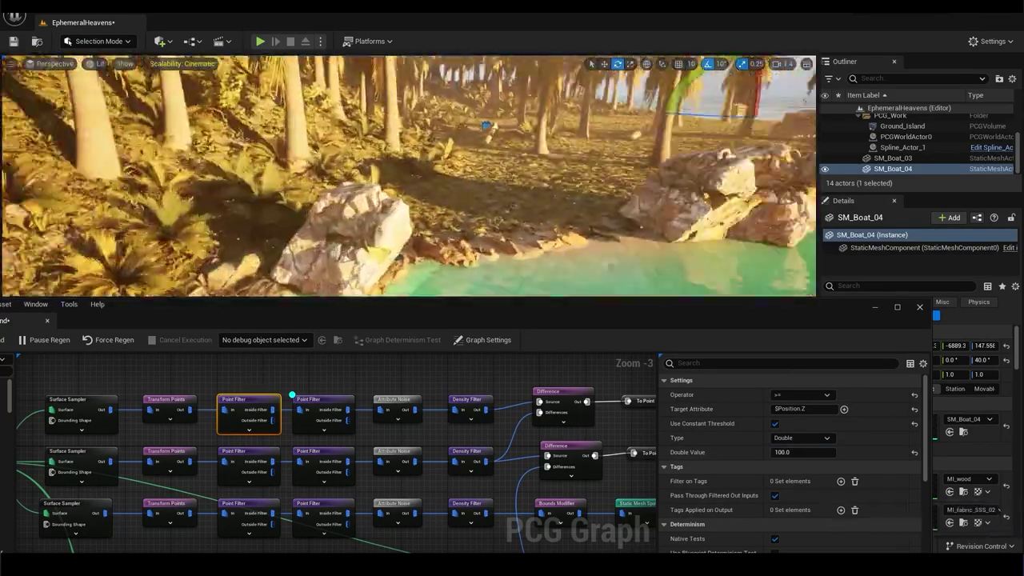
double_click(781, 453)
type("110")
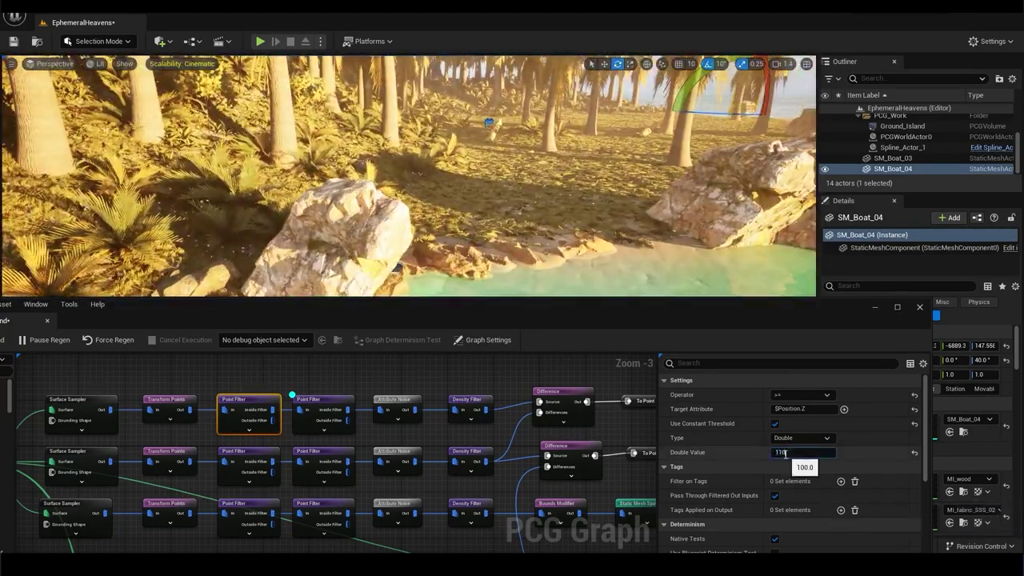
key("Return")
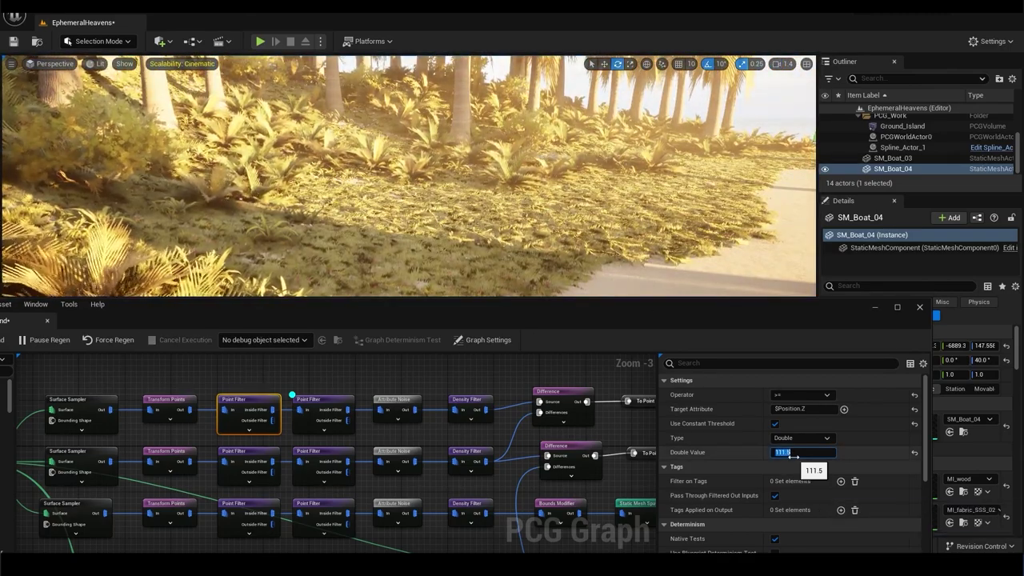
left_click_drag(563, 309, 564, 202)
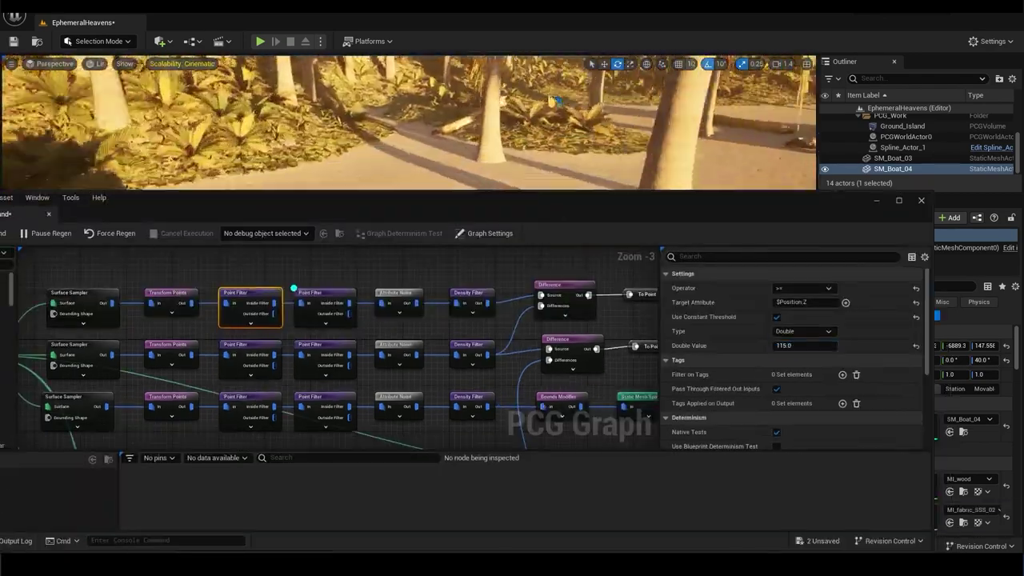
Step: Select the Transform Points node, lower its Scale Max to 0.9, and hide the PCG graph
left_click(516, 318)
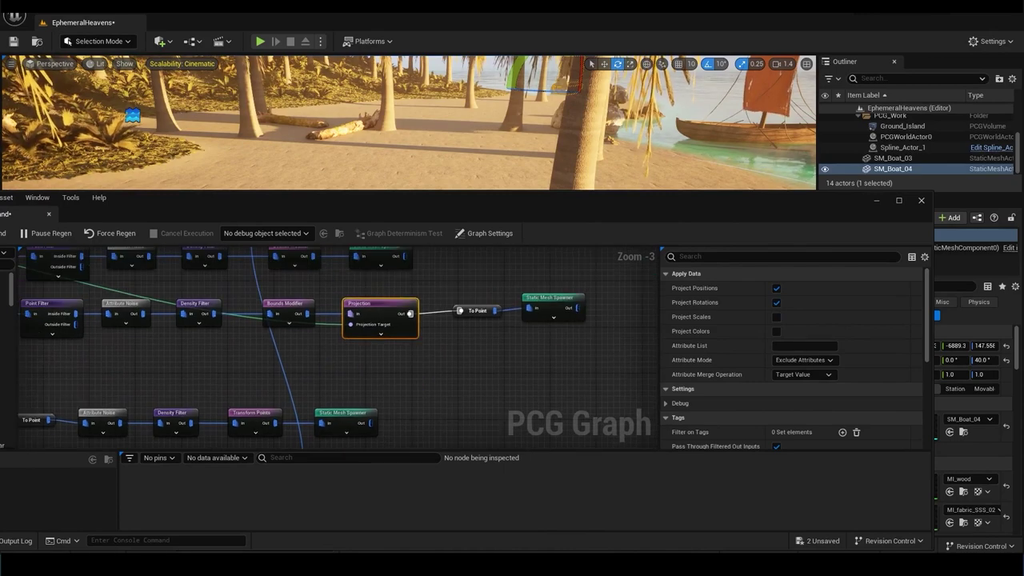
left_click(581, 312)
right_click_drag(240, 360, 514, 353)
left_click(140, 311)
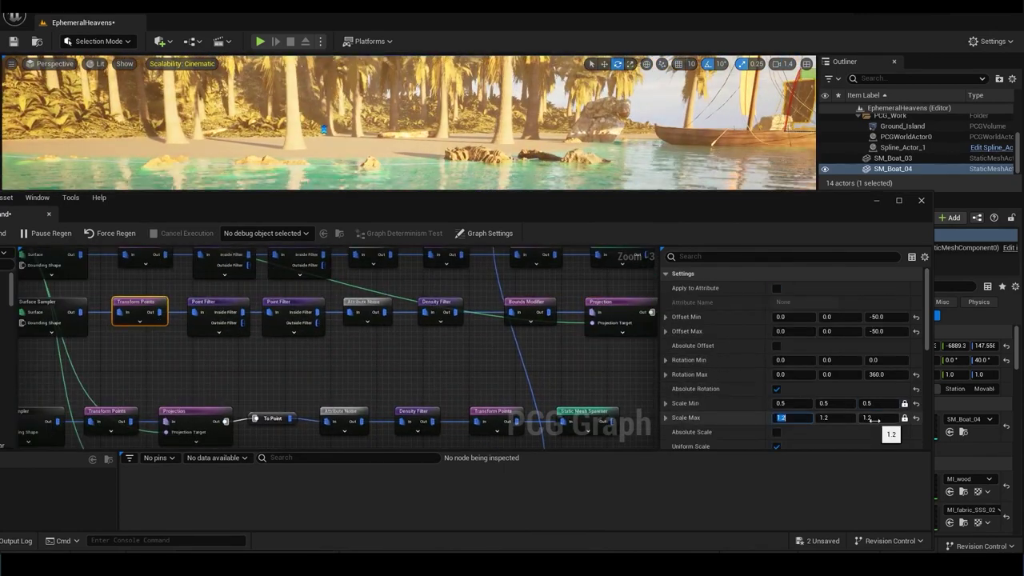
left_click_drag(440, 216, 427, 267)
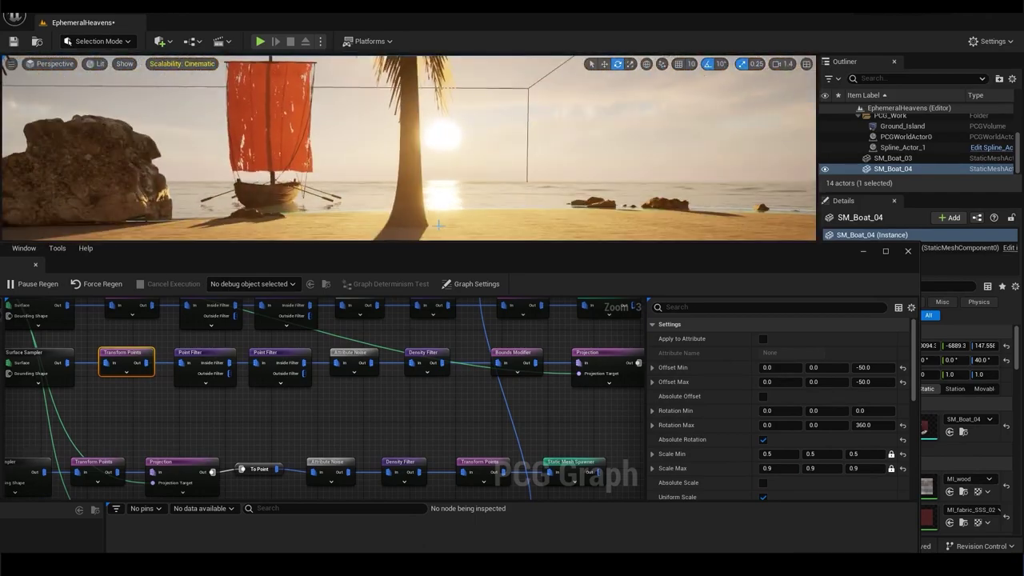
scroll(515, 338, "down", 2)
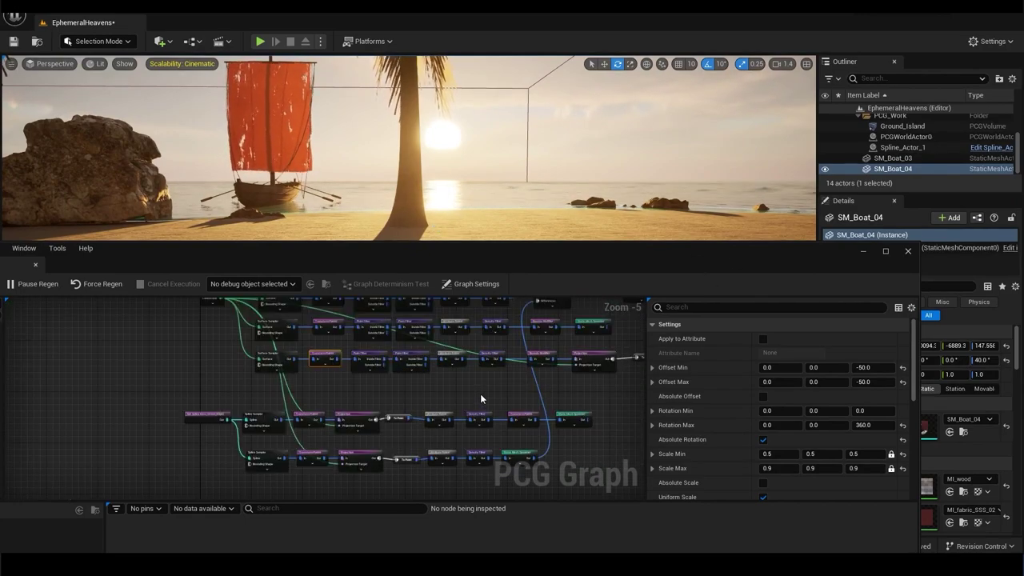
left_click(863, 252)
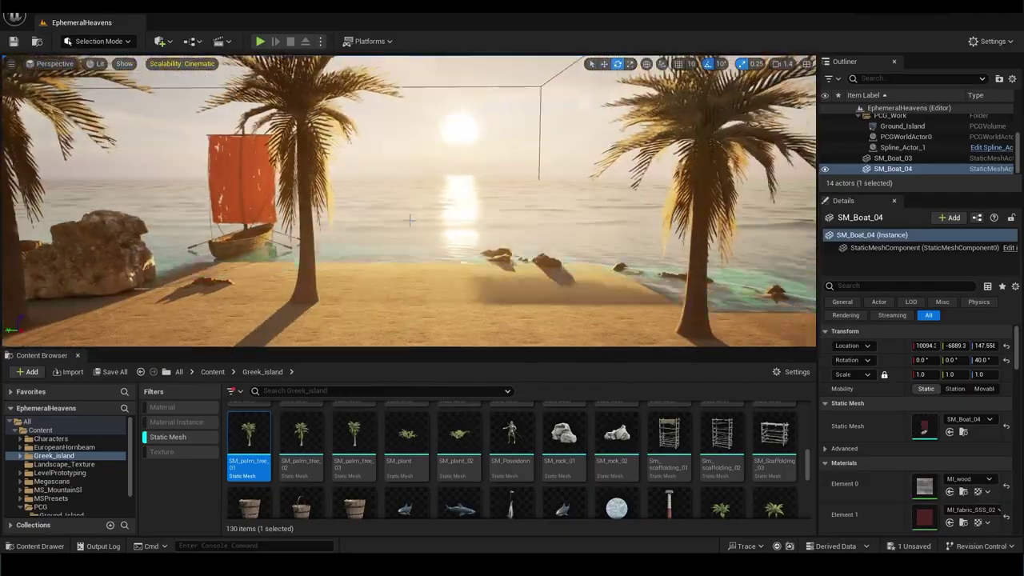
Step: Fly to the beached boat, then group SM_Boat_03 and SM_Boat_04 into NewFolder1
mouse_move(448, 245)
right_mouse_down()
mouse_move(448, 304)
mouse_move(480, 304)
right_mouse_up()
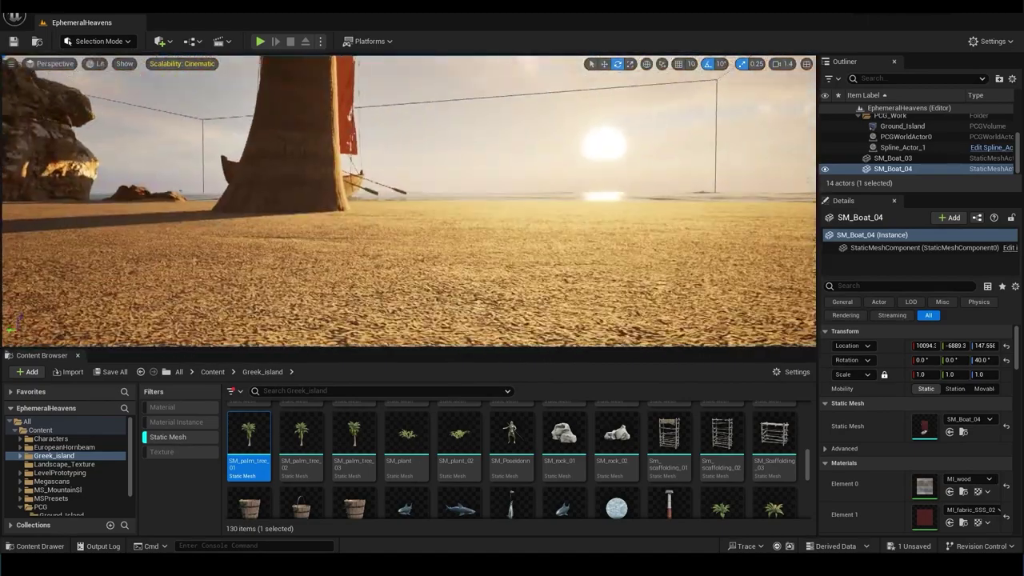
mouse_move(480, 304)
right_mouse_down()
mouse_move(496, 304)
mouse_move(439, 232)
right_mouse_up()
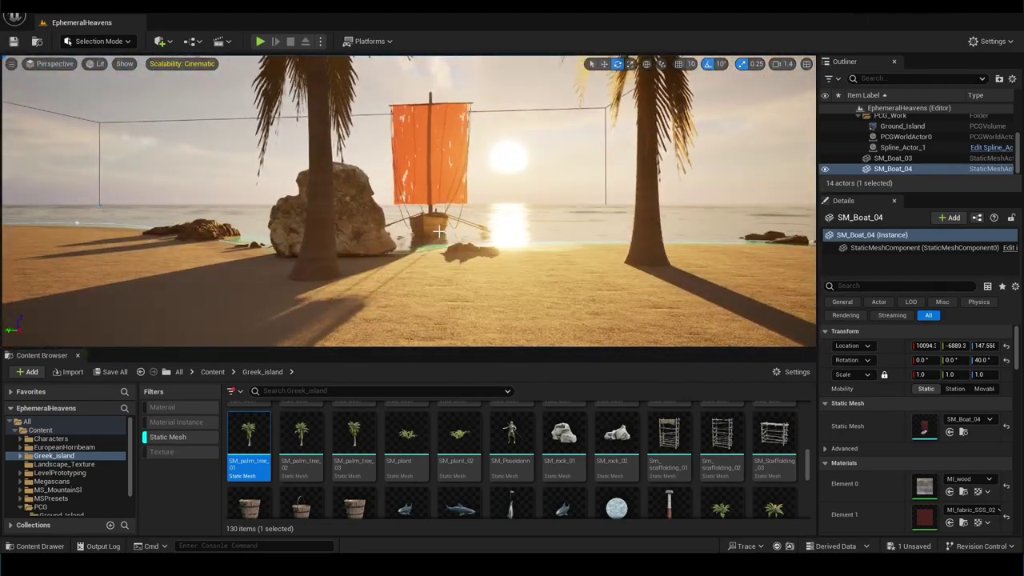
scroll(696, 486, "up", 10)
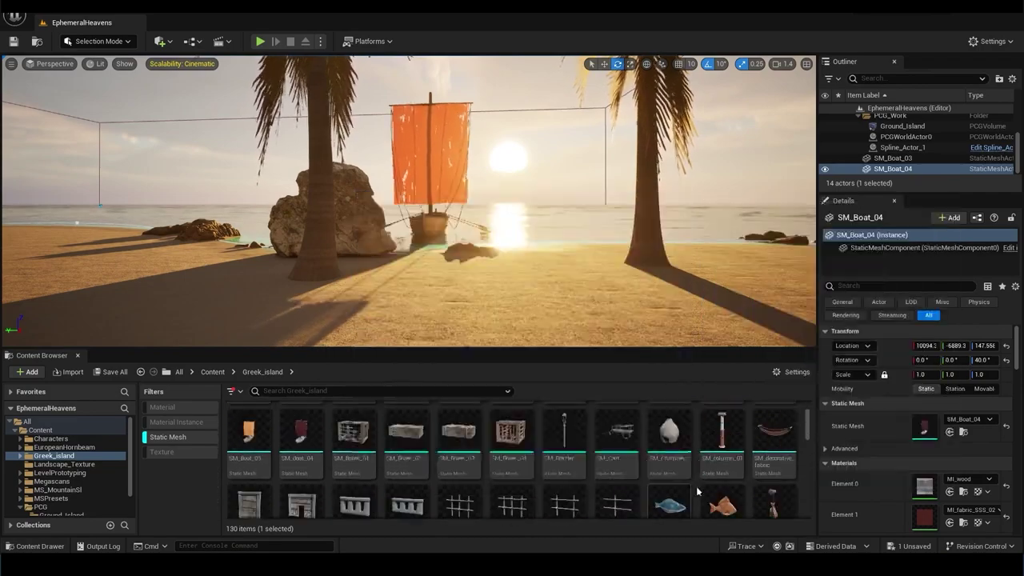
scroll(696, 486, "up", 2)
mouse_move(344, 328)
right_mouse_down()
mouse_move(360, 320)
mouse_move(381, 254)
right_mouse_up()
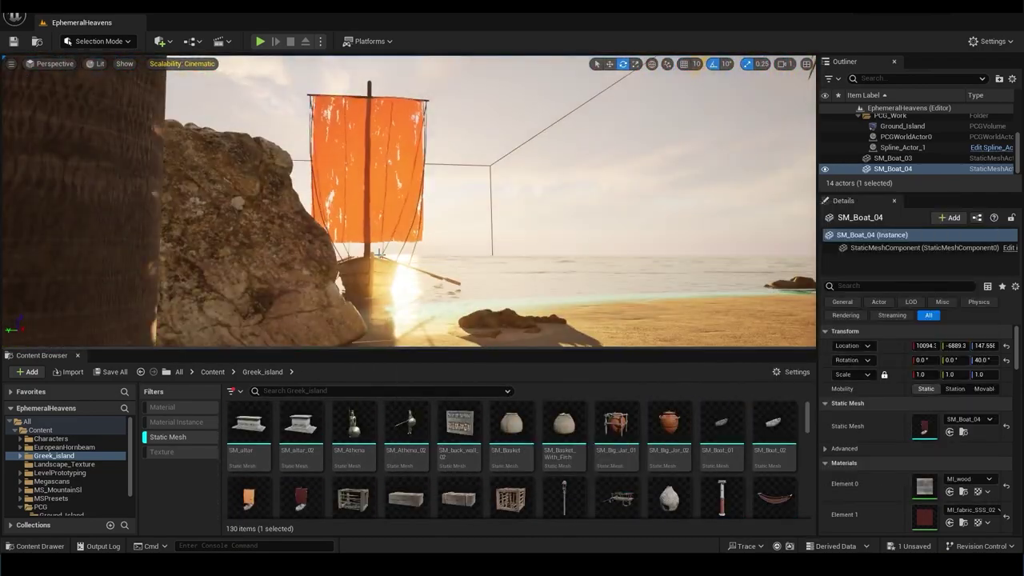
left_click(860, 115)
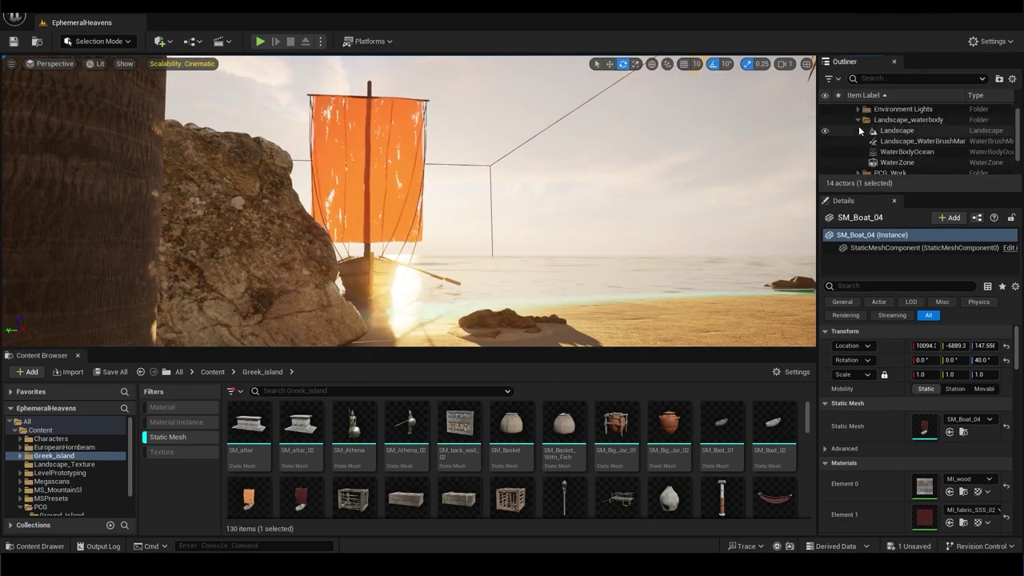
left_click(892, 151, "ctrl")
left_click(998, 78)
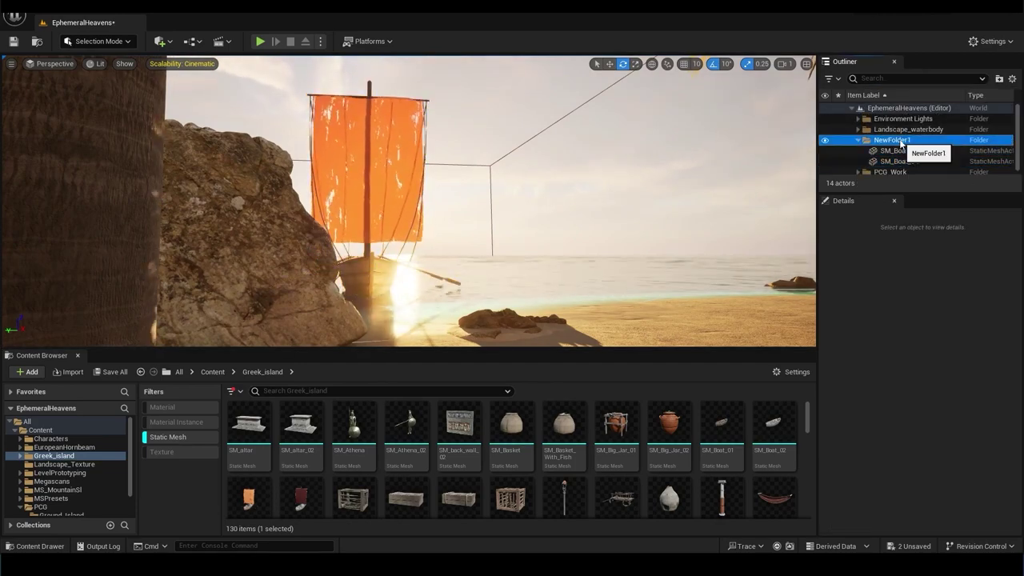